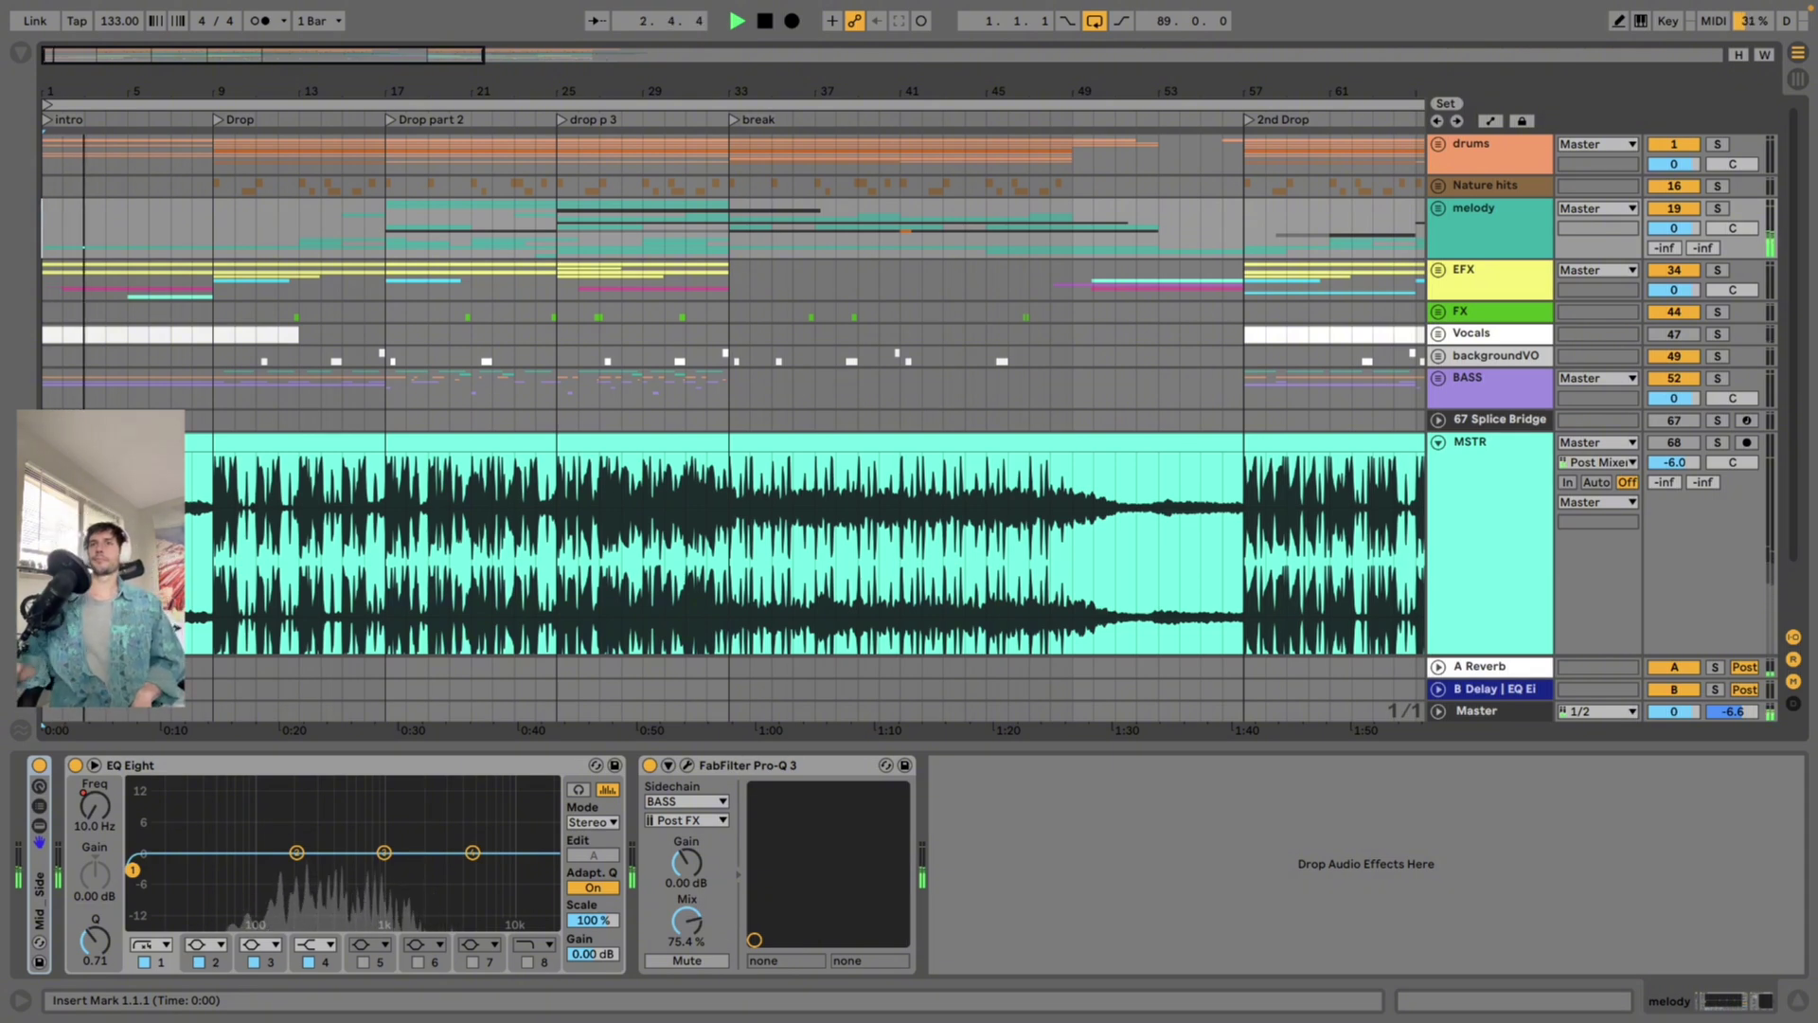
Play through the arrangement from the intro, zooming the timeline in around drop p 3 and back out at the break
{"action": "left_click_drag", "start_coordinate": [101, 92], "coordinate": [101, 284]}
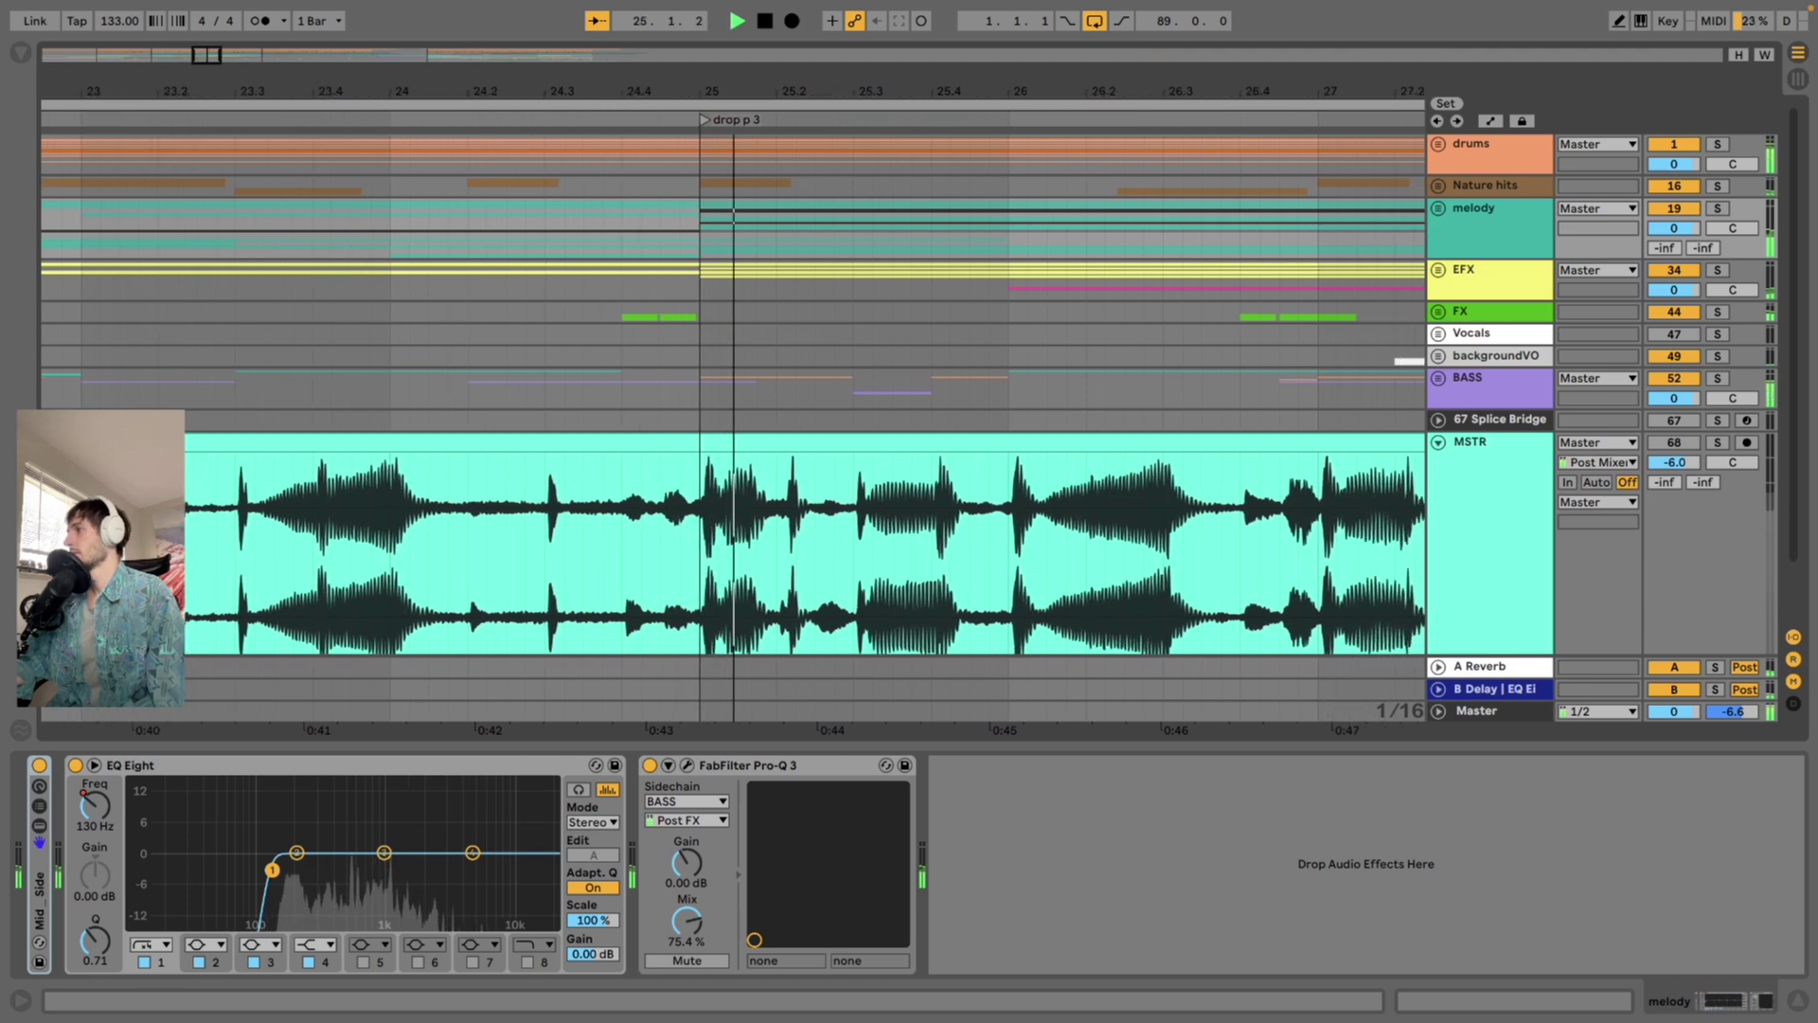
{"action": "left_click_drag", "start_coordinate": [945, 92], "coordinate": [945, 61]}
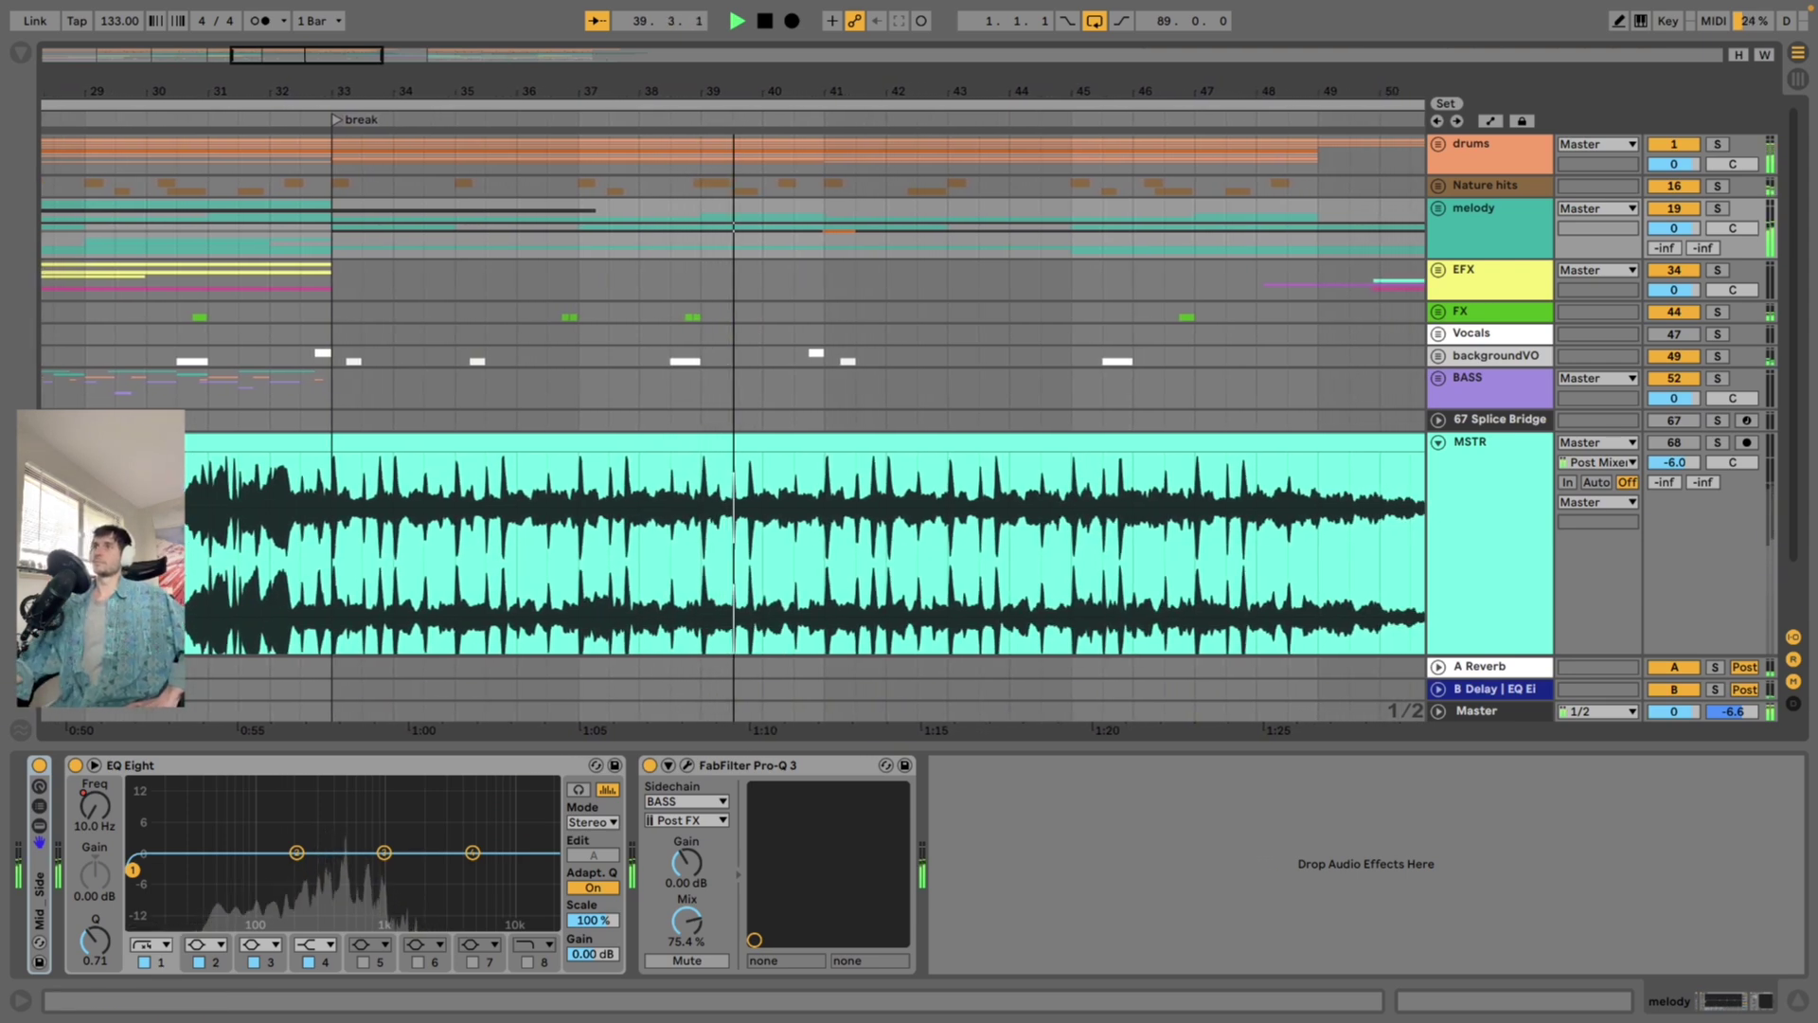
{"action": "left_click_drag", "start_coordinate": [946, 91], "coordinate": [947, 2]}
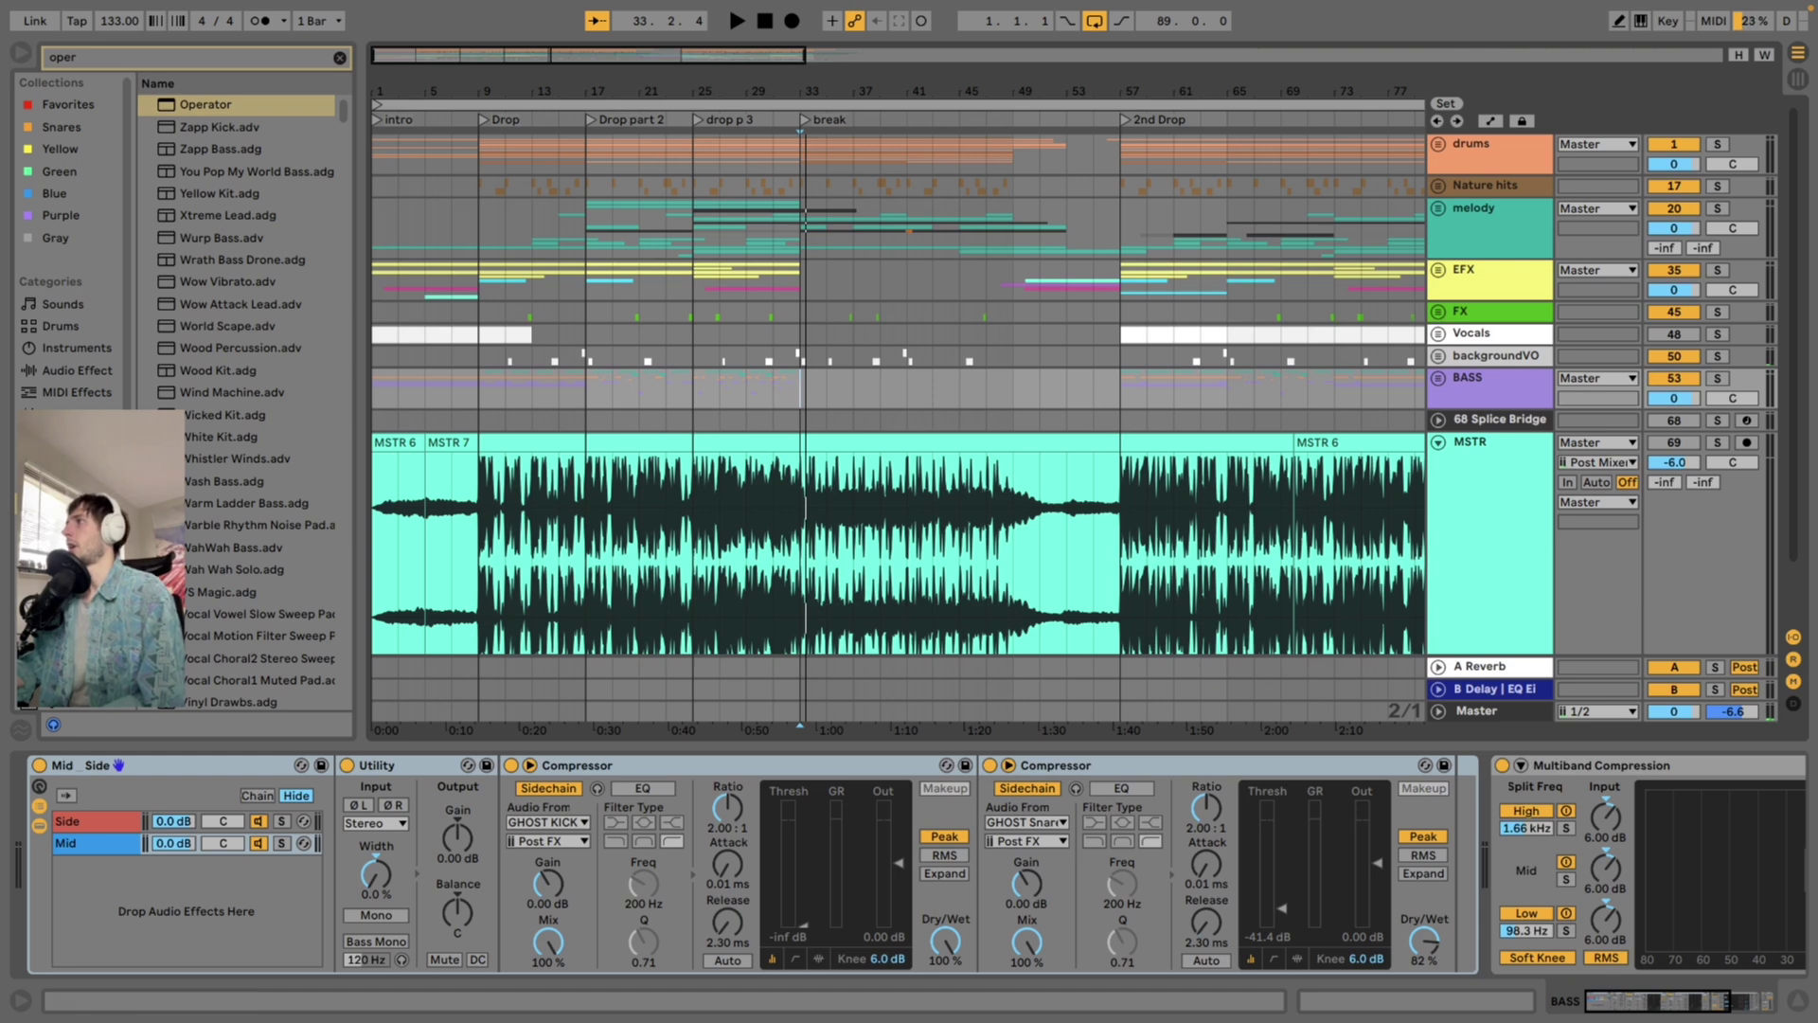
Unfold the drums group and play the 1-Kick 4-4 track soloed from the start of the Drop
{"action": "left_click", "coordinate": [1437, 144]}
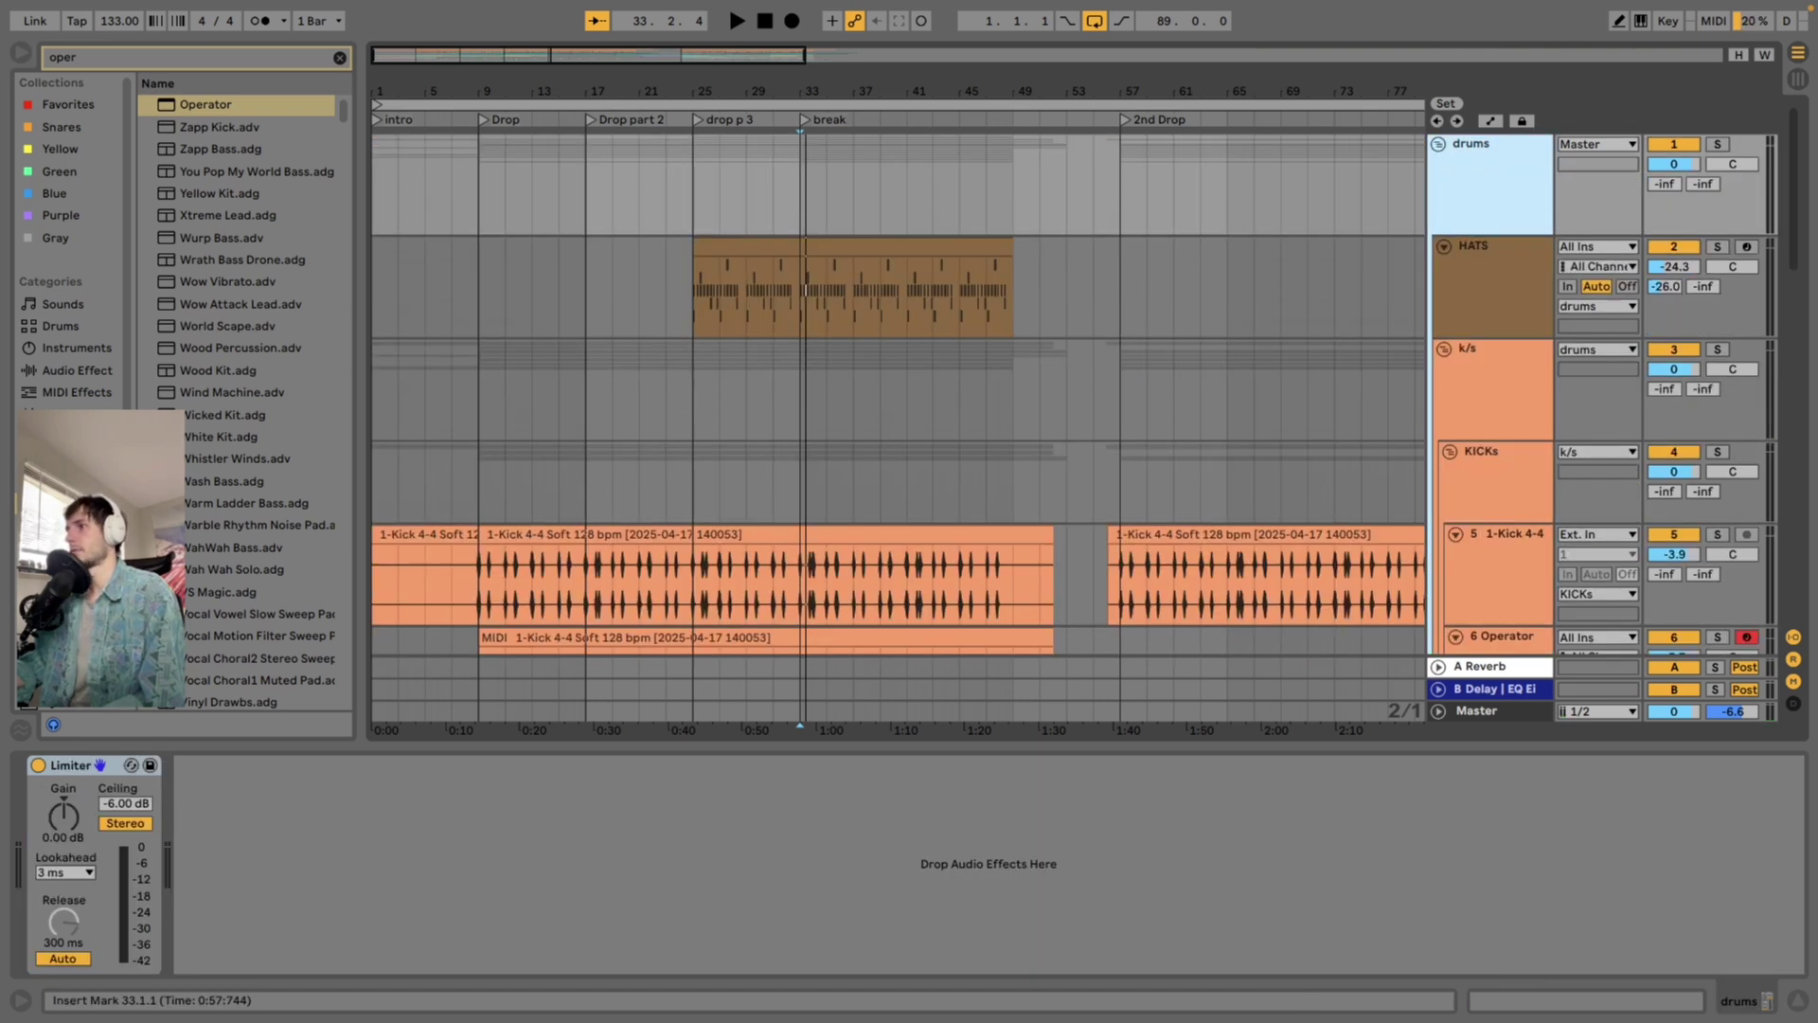
{"action": "scroll", "coordinate": [900, 426], "scroll_direction": "down", "scroll_amount": 2}
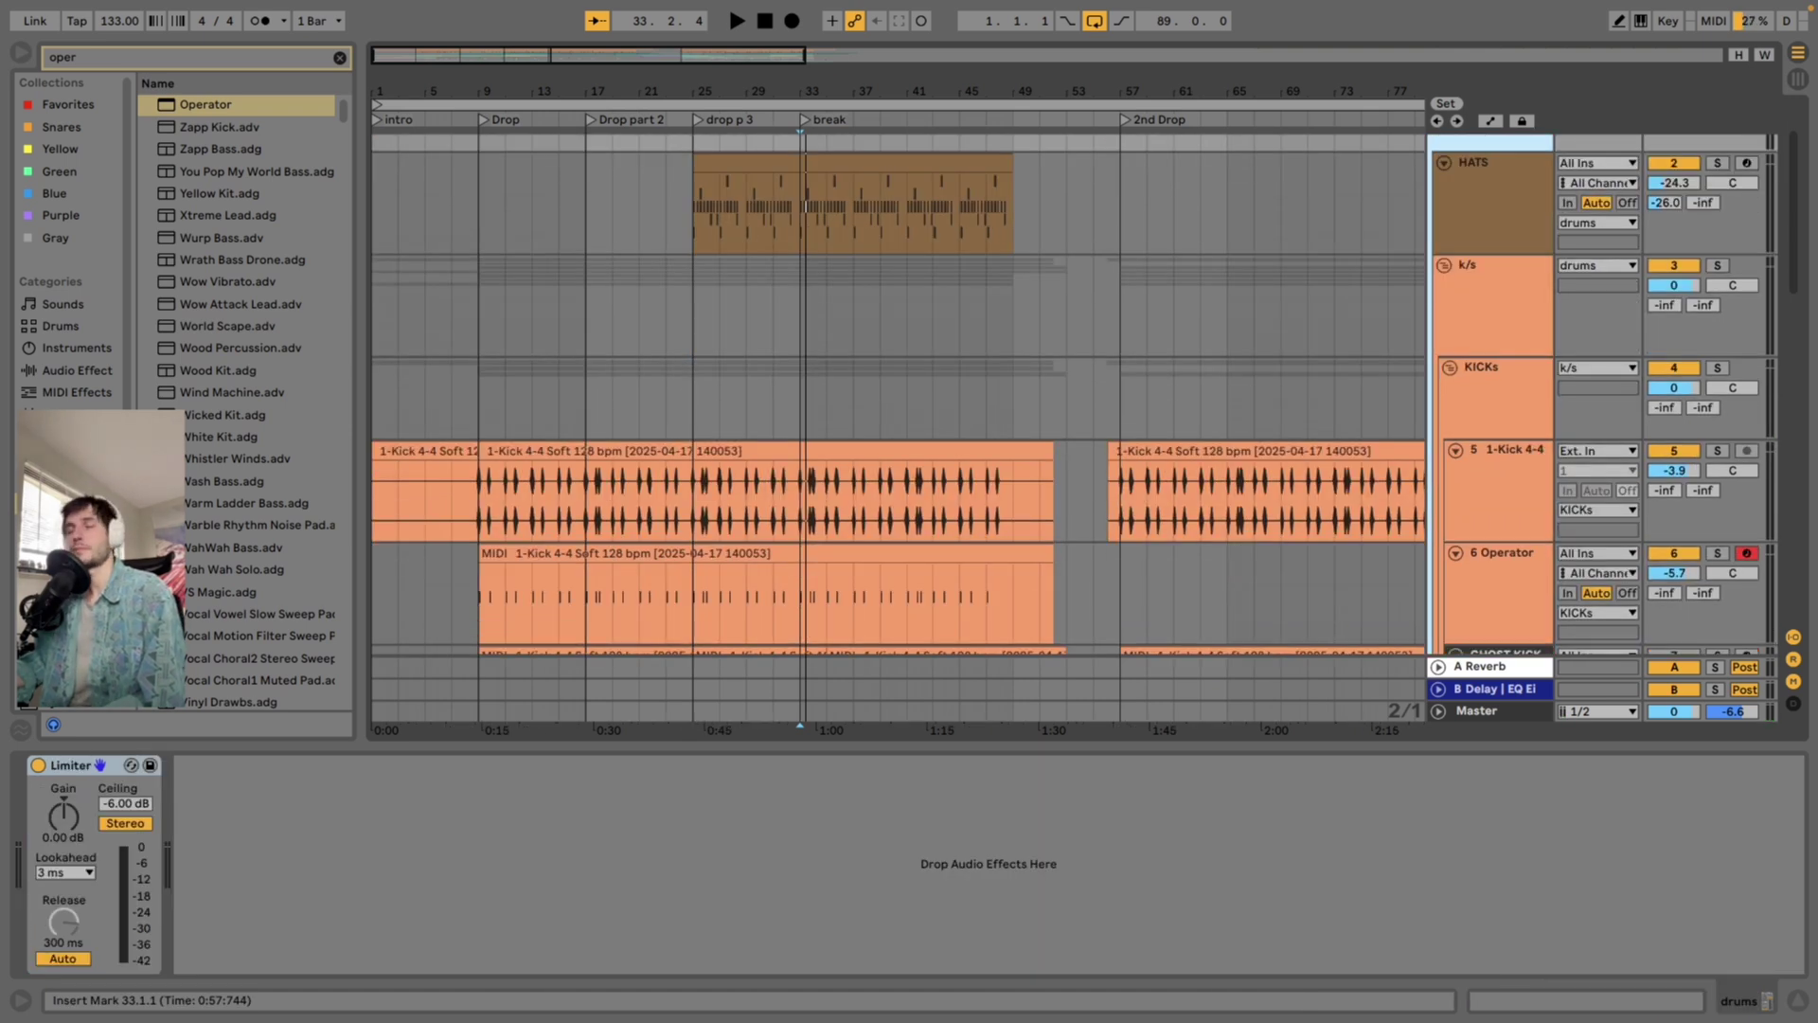
{"action": "left_click", "coordinate": [694, 213]}
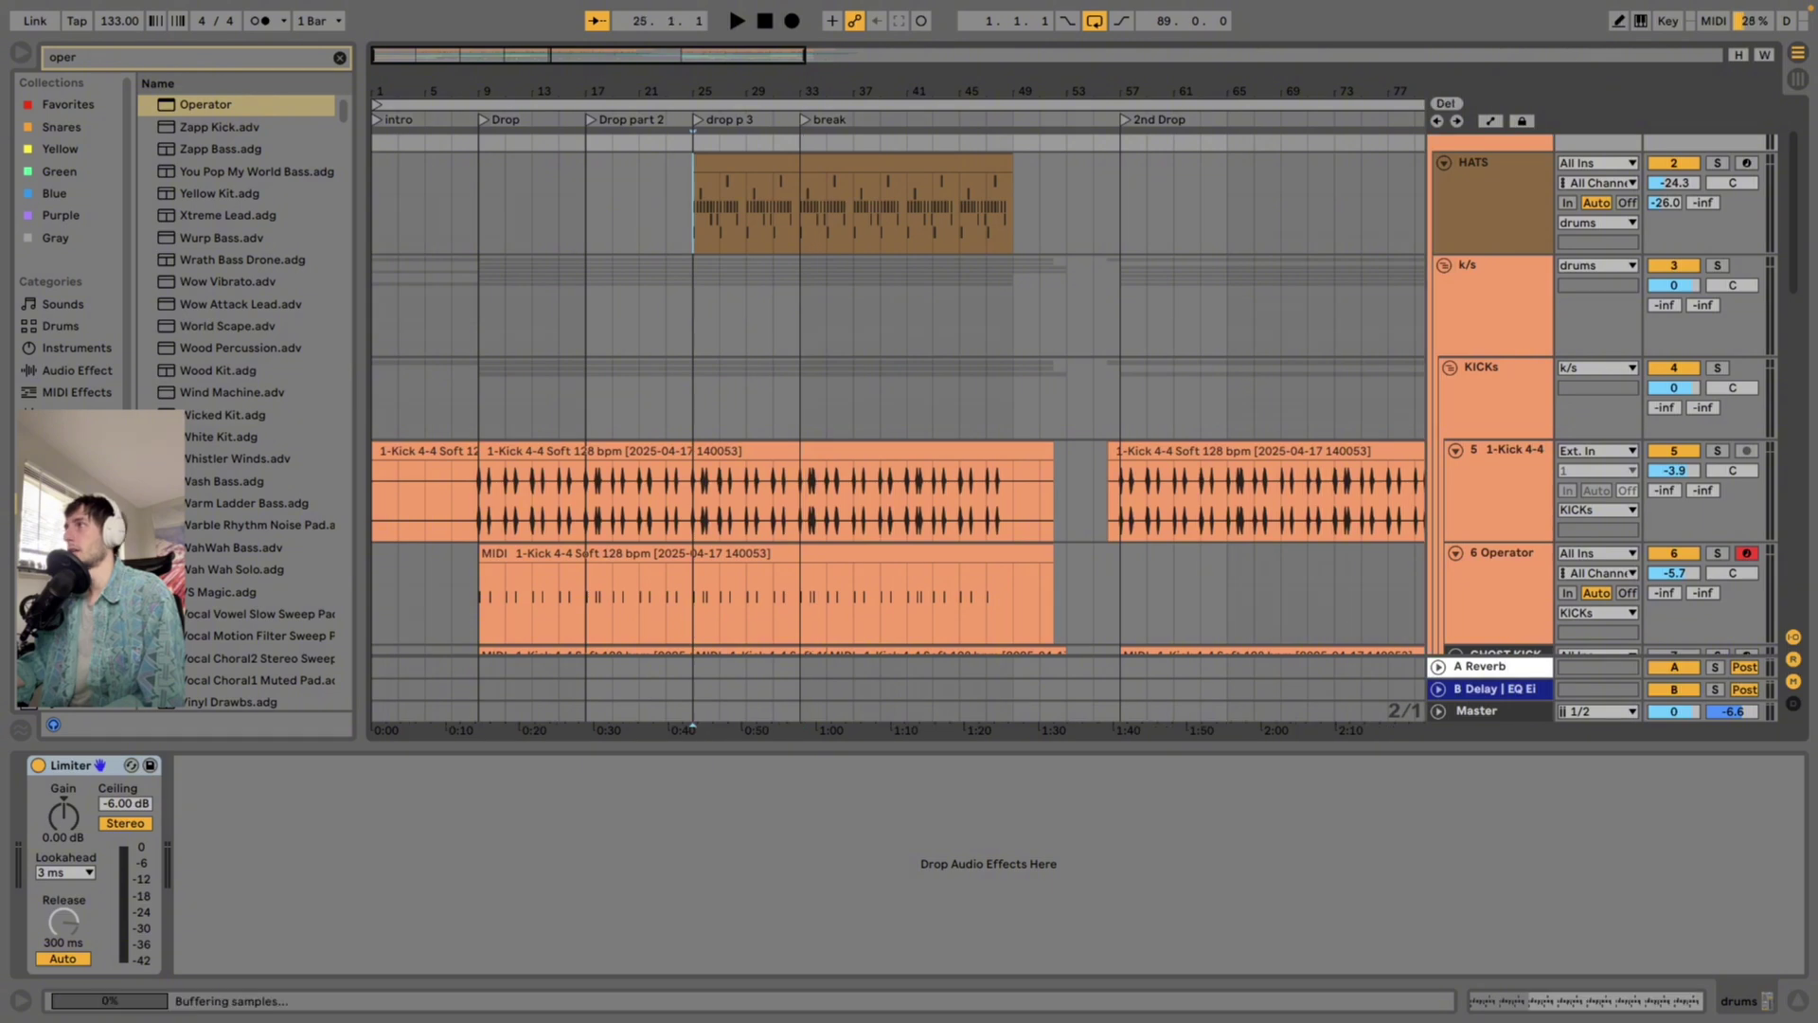
{"action": "scroll", "coordinate": [694, 379], "scroll_direction": "up", "scroll_amount": 2}
{"action": "scroll", "coordinate": [606, 378], "scroll_direction": "down", "scroll_amount": 5}
{"action": "left_click", "coordinate": [479, 365]}
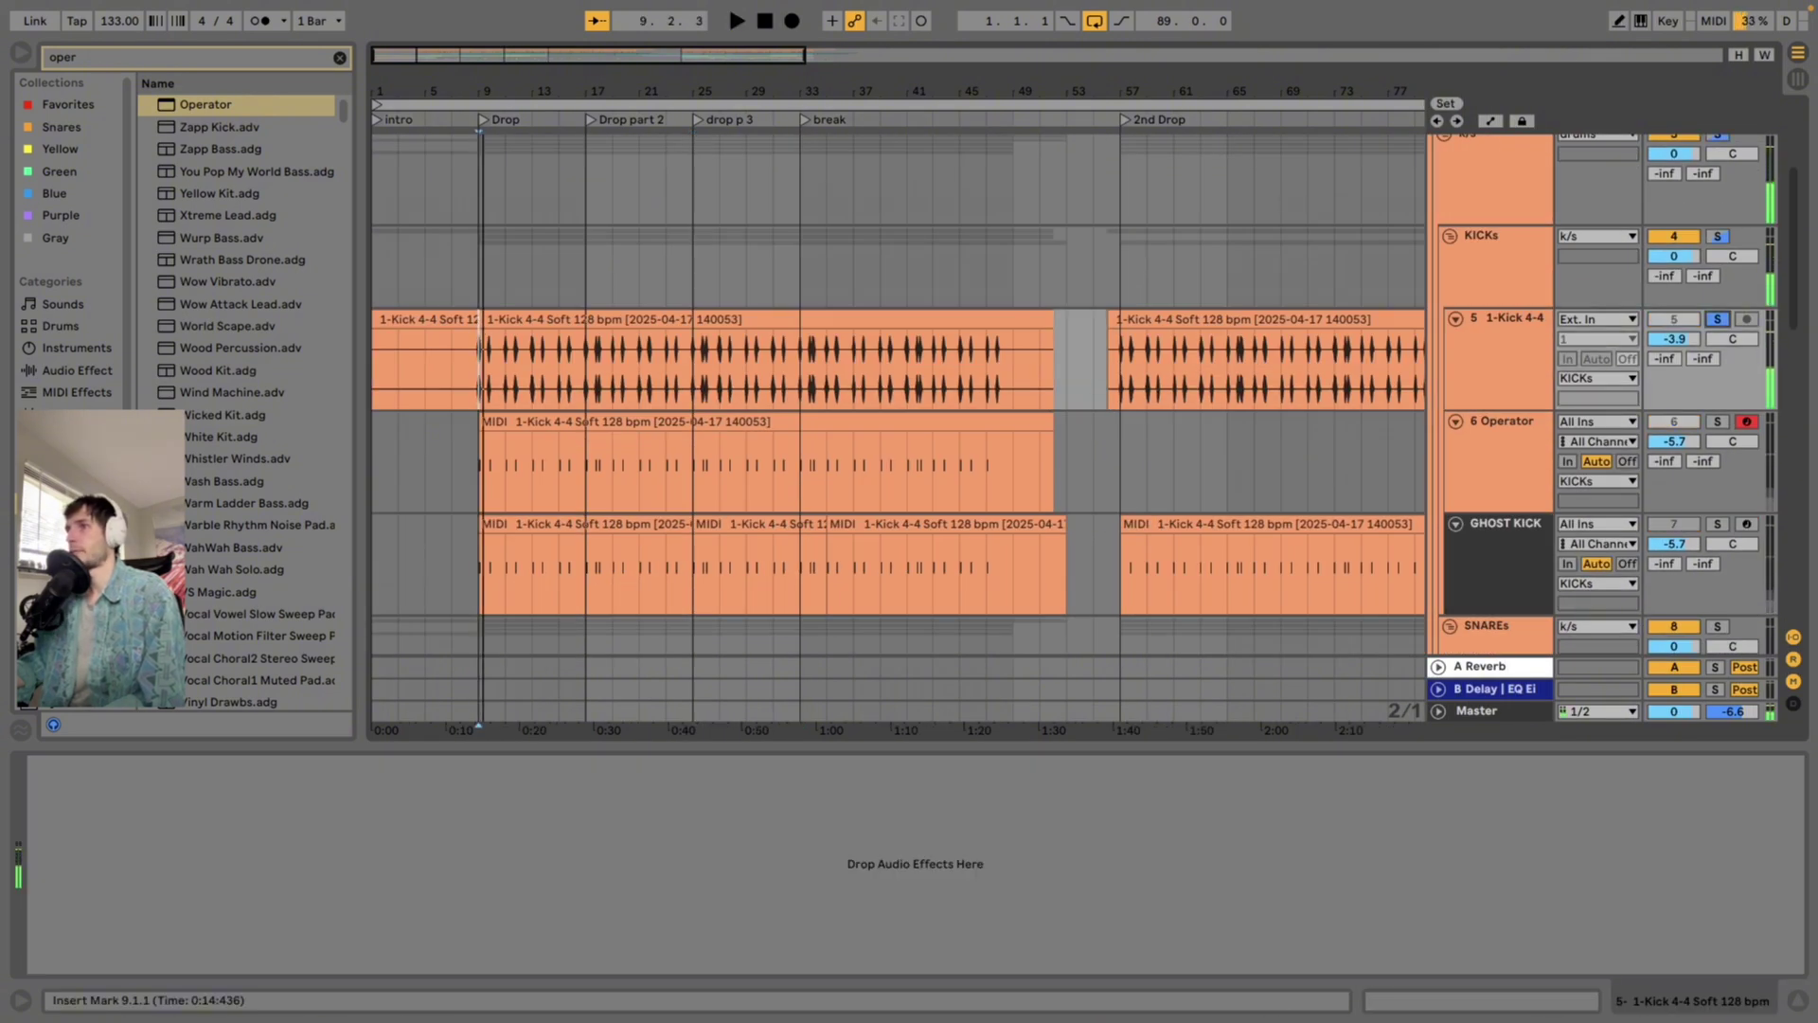
Delete the Operator track from the KICKs group
{"action": "scroll", "coordinate": [532, 426], "scroll_direction": "down", "scroll_amount": 2}
{"action": "left_click", "coordinate": [532, 374]}
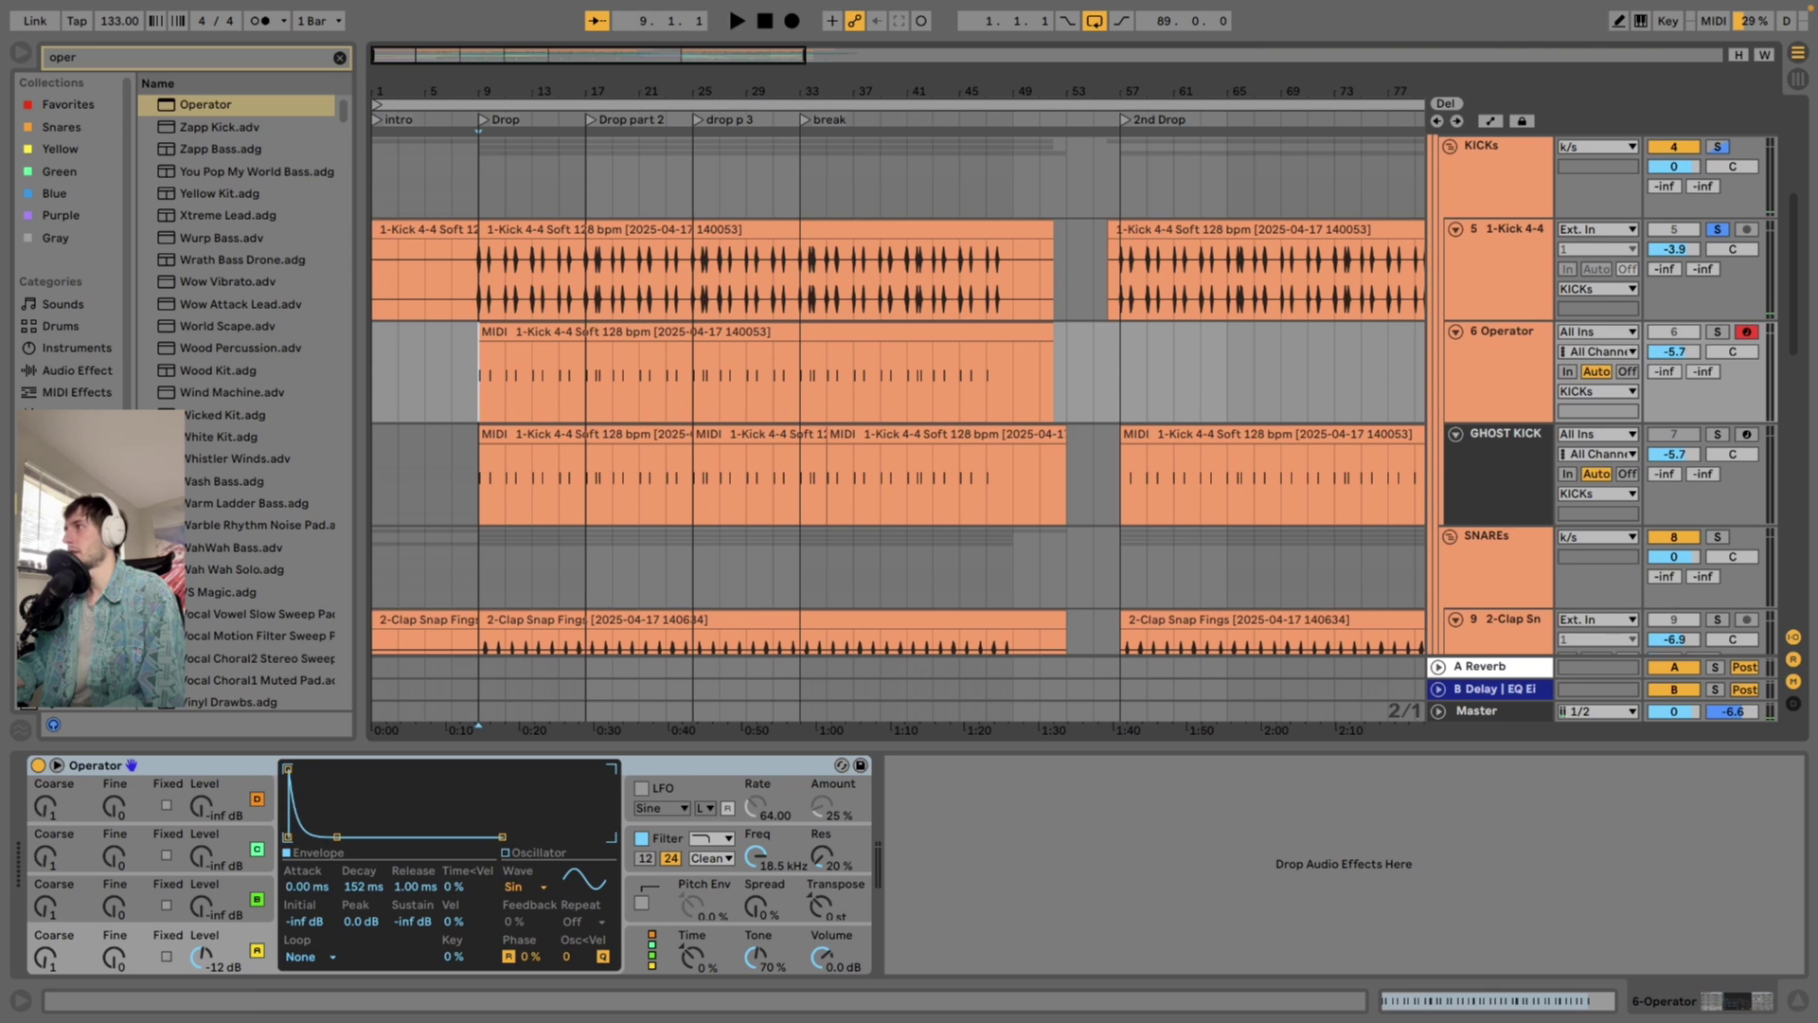
{"action": "left_click", "coordinate": [1501, 355]}
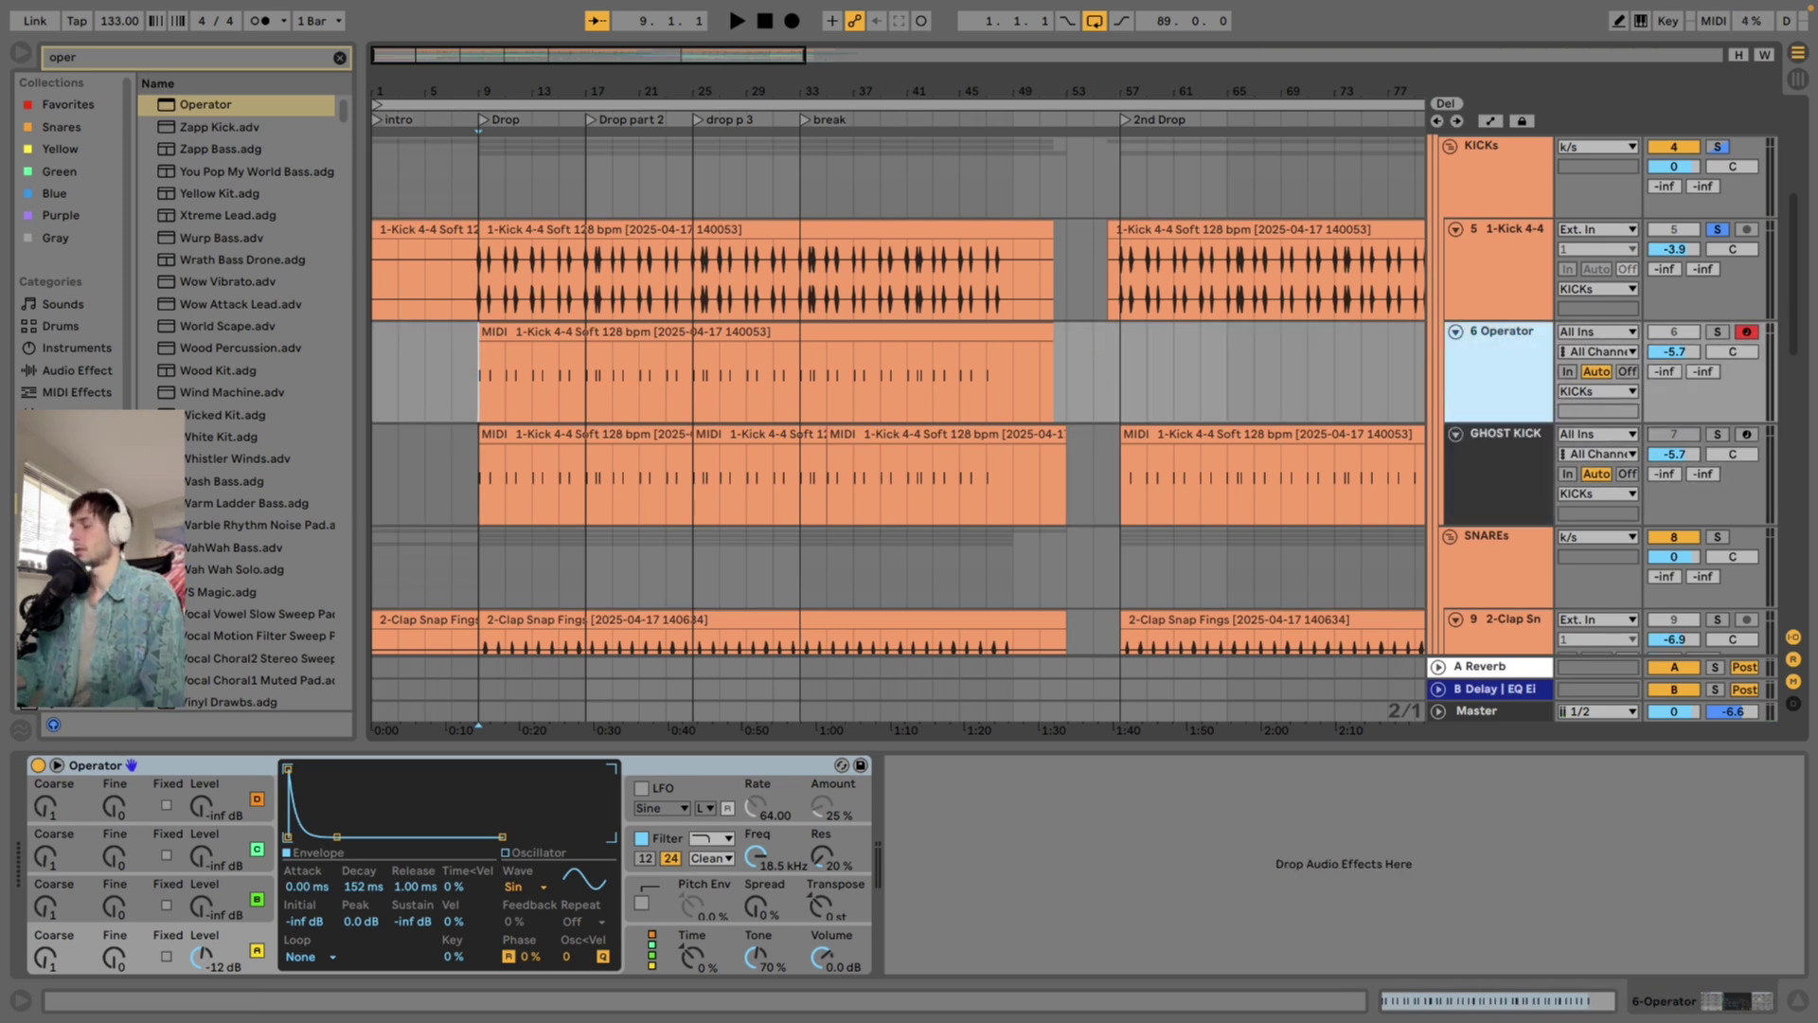
{"action": "key", "text": "Delete"}
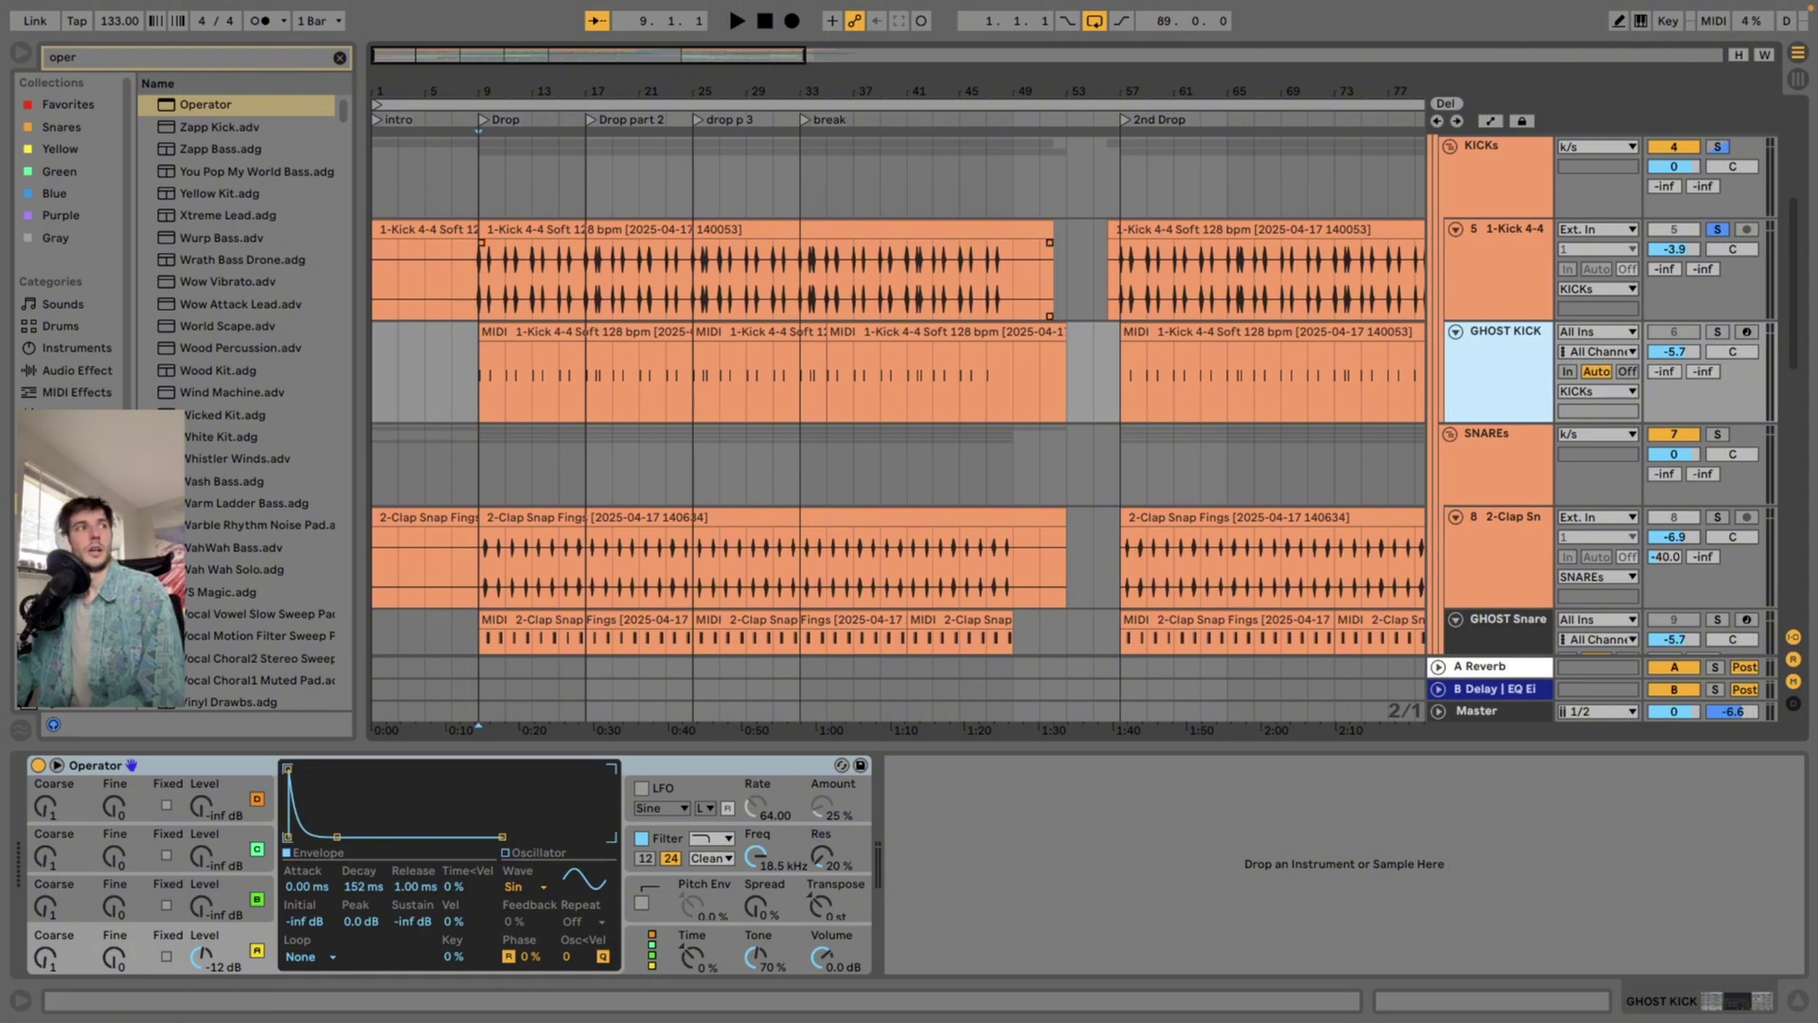
Fold the 1-Kick 4-4, GHOST KICK, 2-Clap Snap and GHOST Snare tracks
{"action": "scroll", "coordinate": [898, 436], "scroll_direction": "up", "scroll_amount": 3}
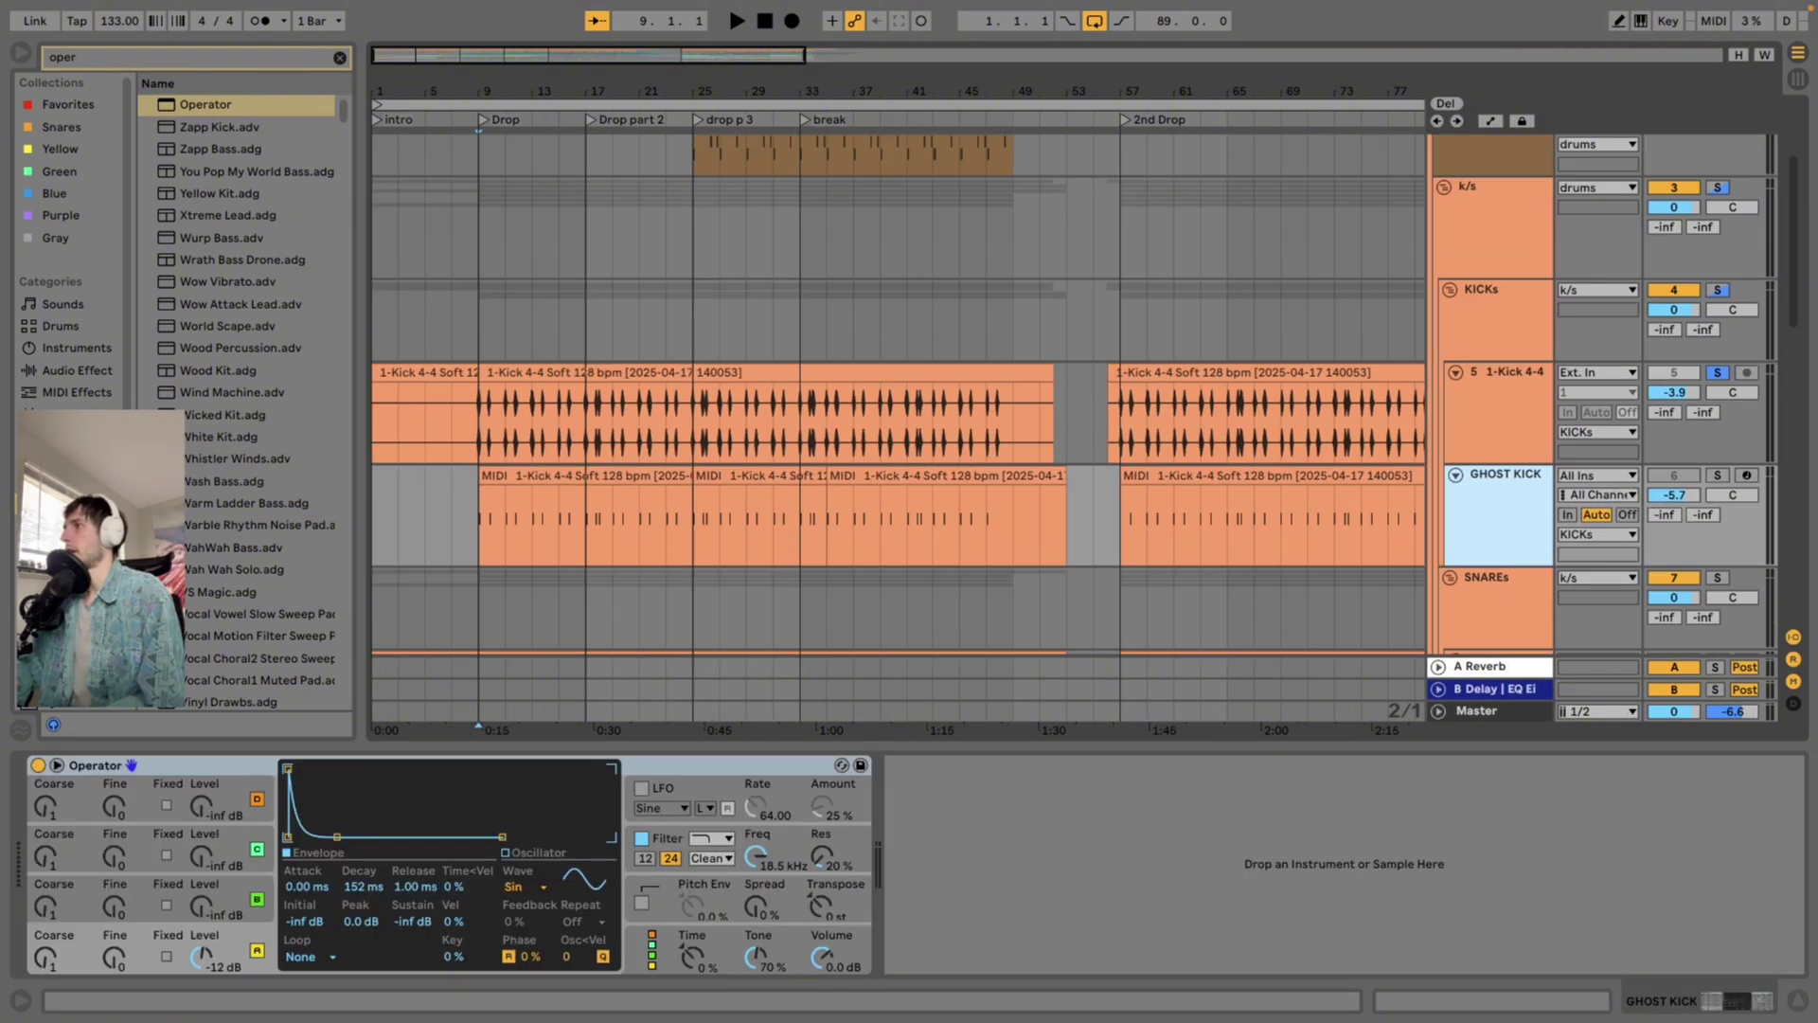
{"action": "scroll", "coordinate": [898, 414], "scroll_direction": "down", "scroll_amount": 3}
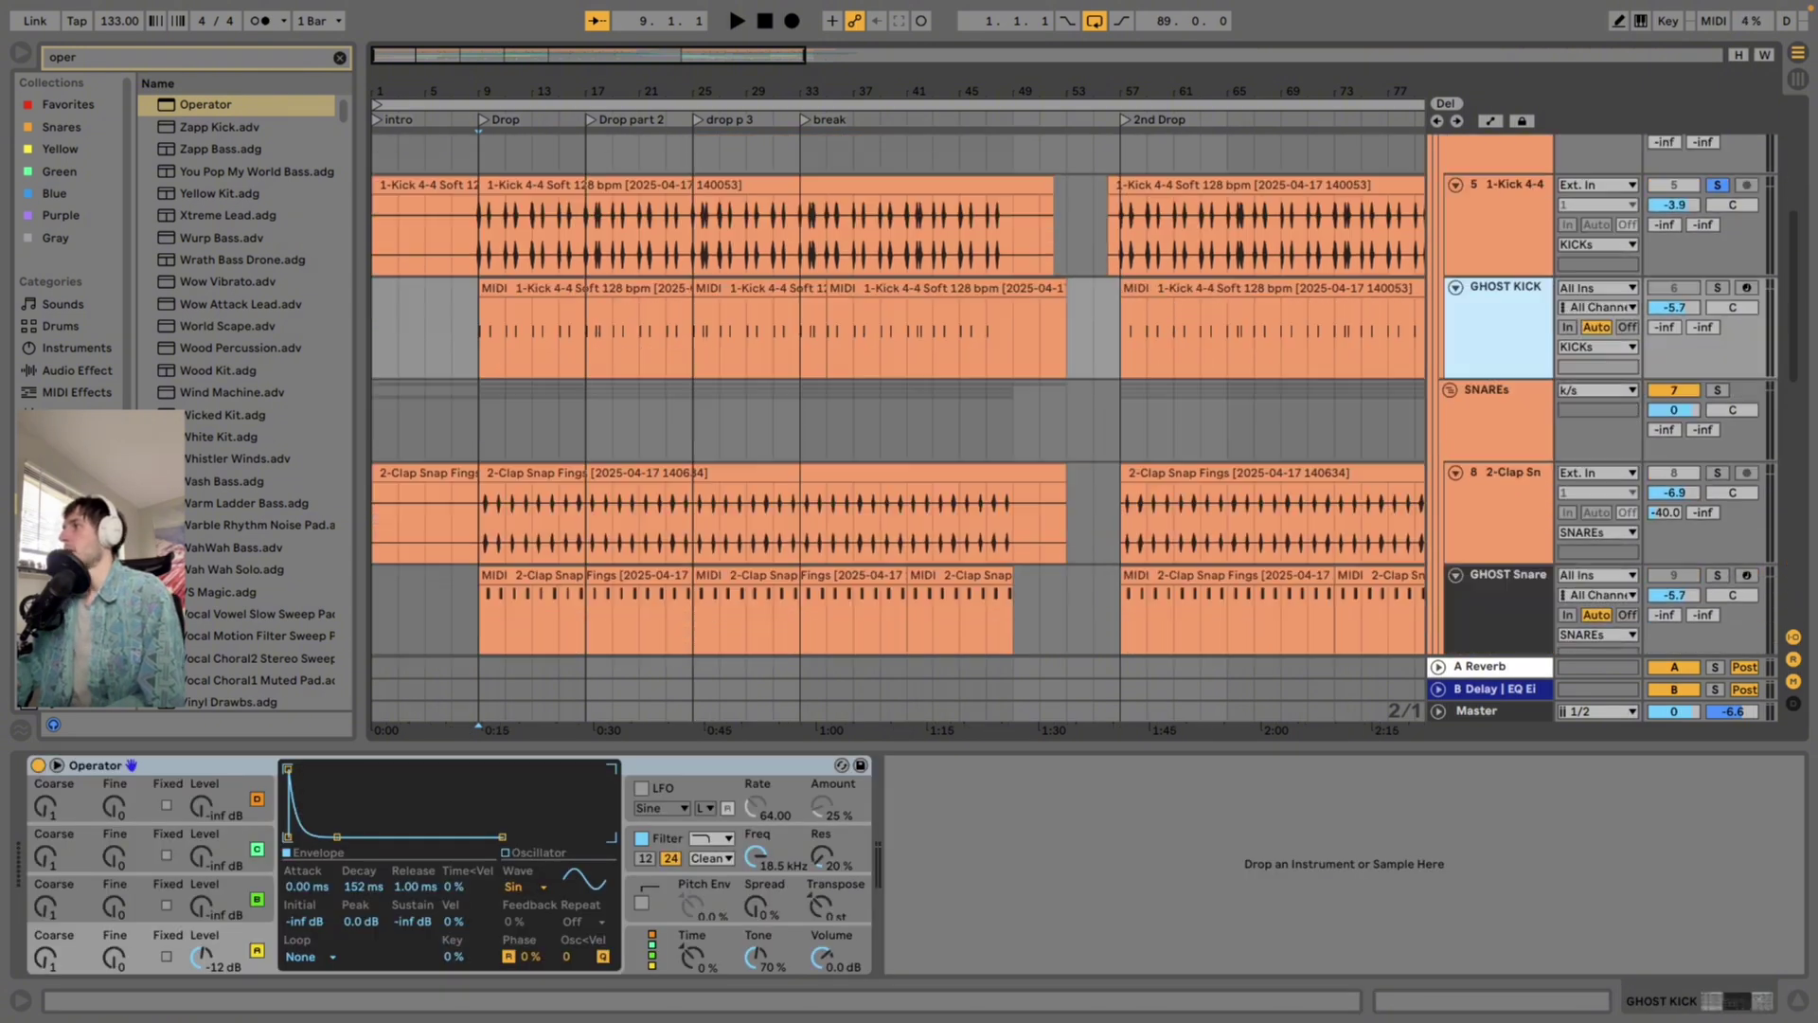
{"action": "left_click", "coordinate": [533, 248]}
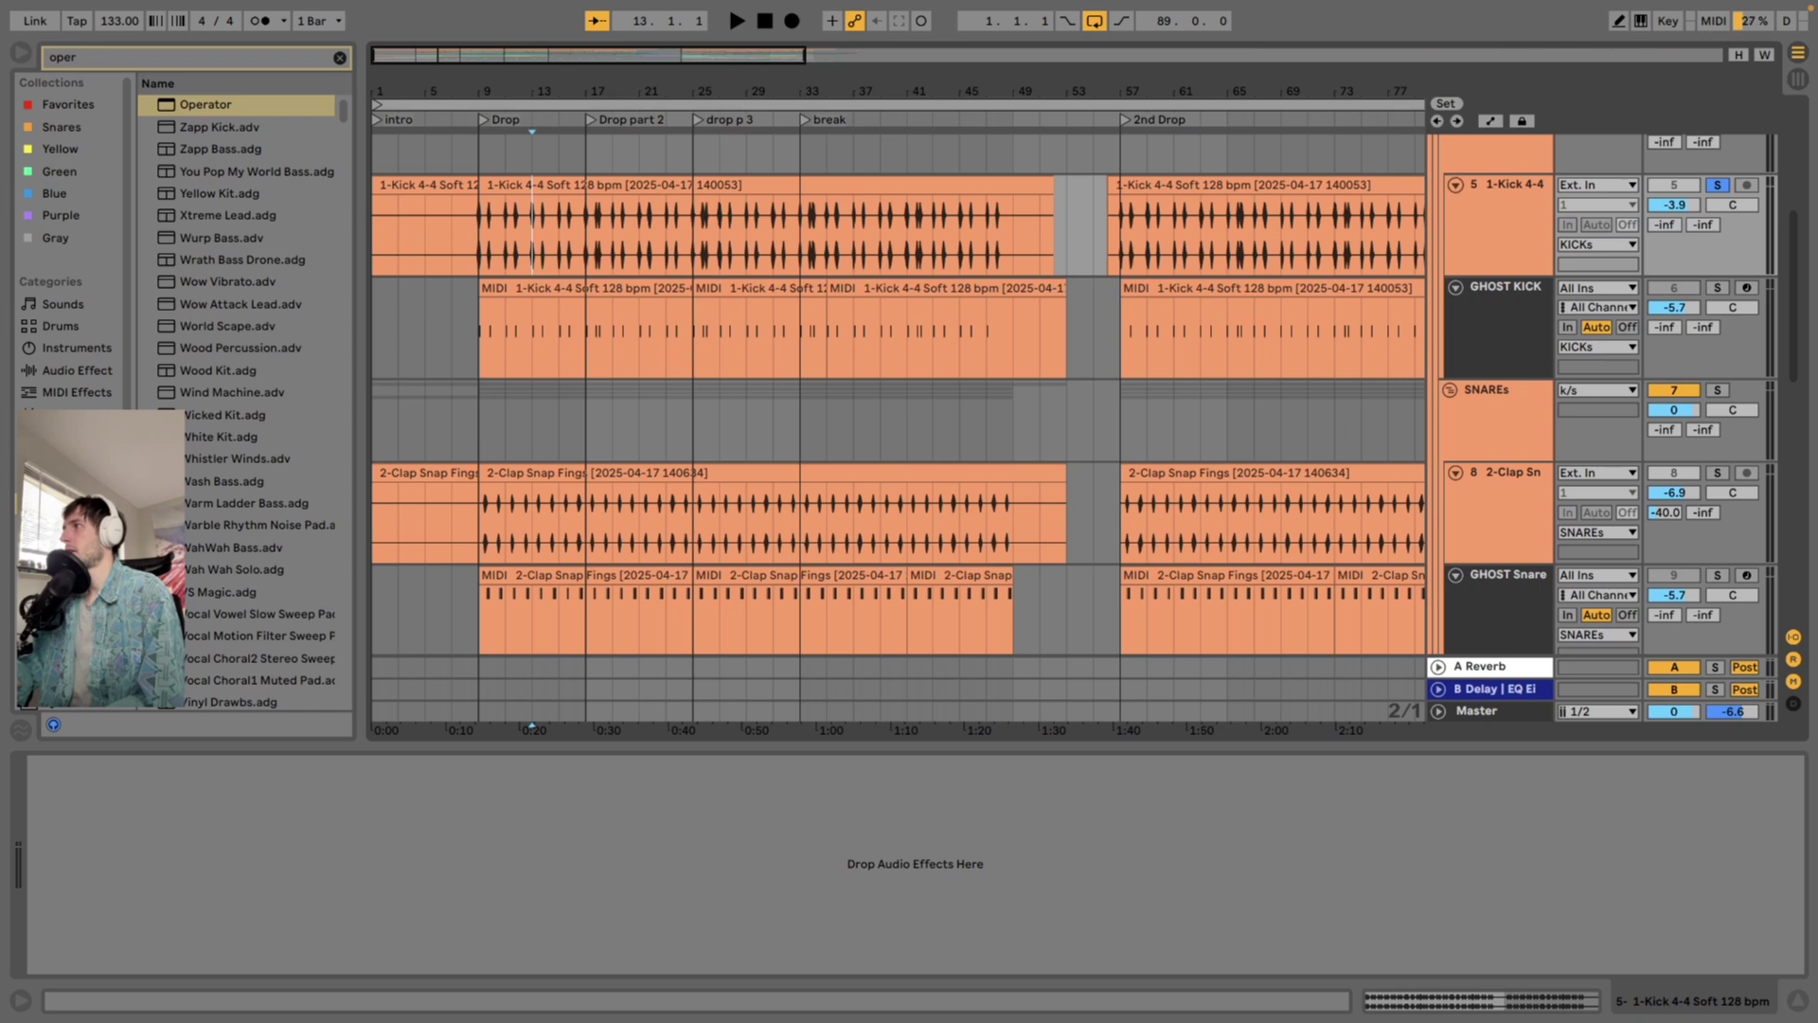
{"action": "left_click", "coordinate": [1456, 184]}
{"action": "left_click", "coordinate": [1455, 207]}
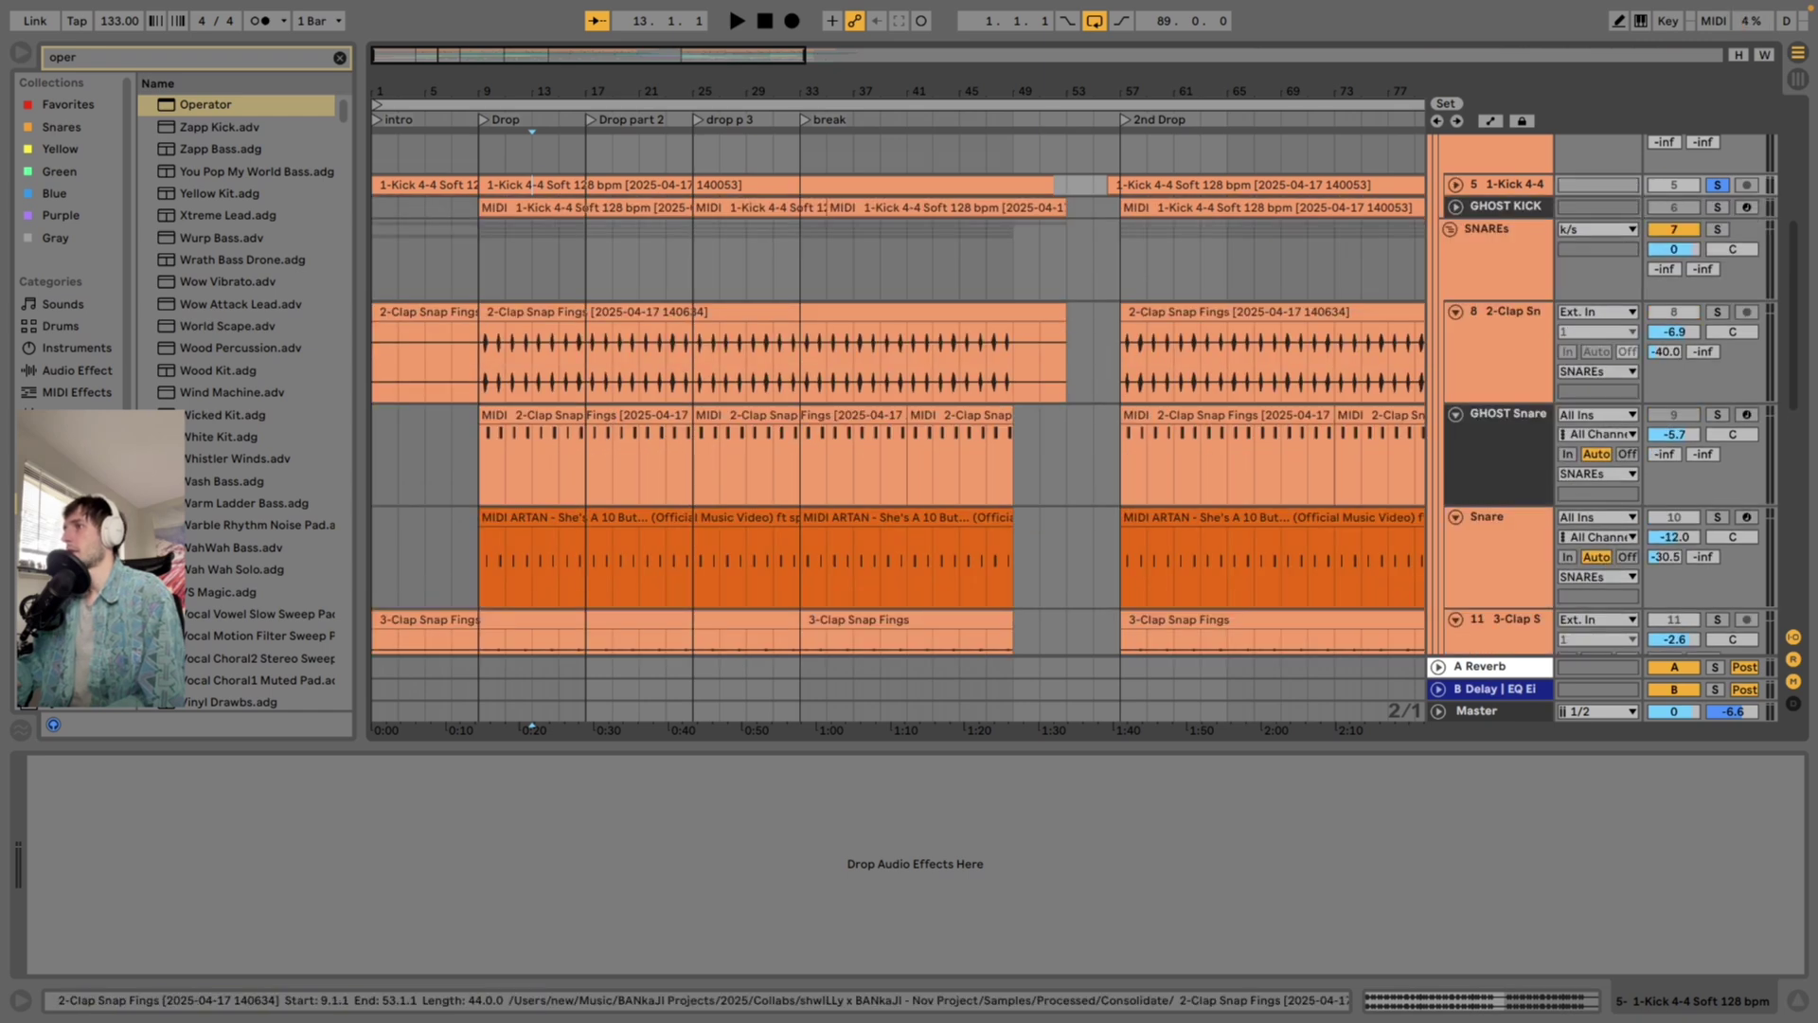
{"action": "left_click", "coordinate": [827, 363]}
{"action": "left_click", "coordinate": [1455, 311]}
{"action": "left_click", "coordinate": [1456, 333]}
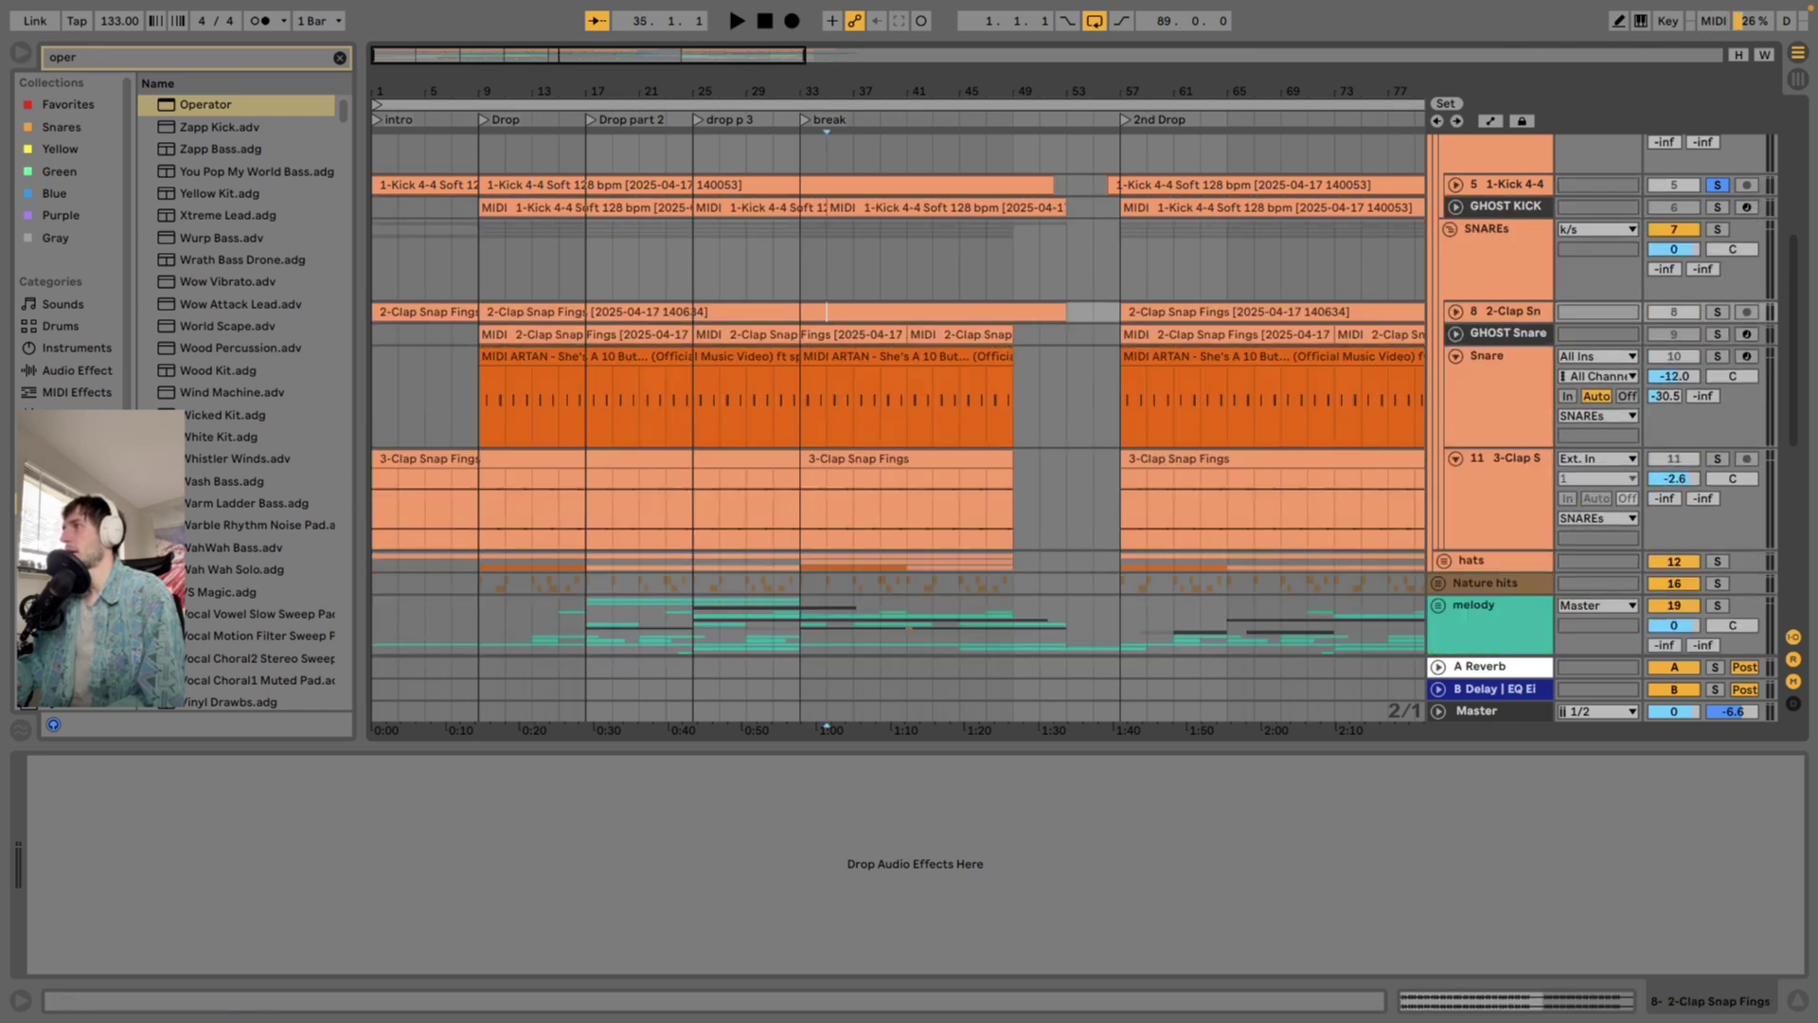
Play the Snare track soloed from bar 9 and fold the track
{"action": "scroll", "coordinate": [898, 393], "scroll_direction": "down", "scroll_amount": 1}
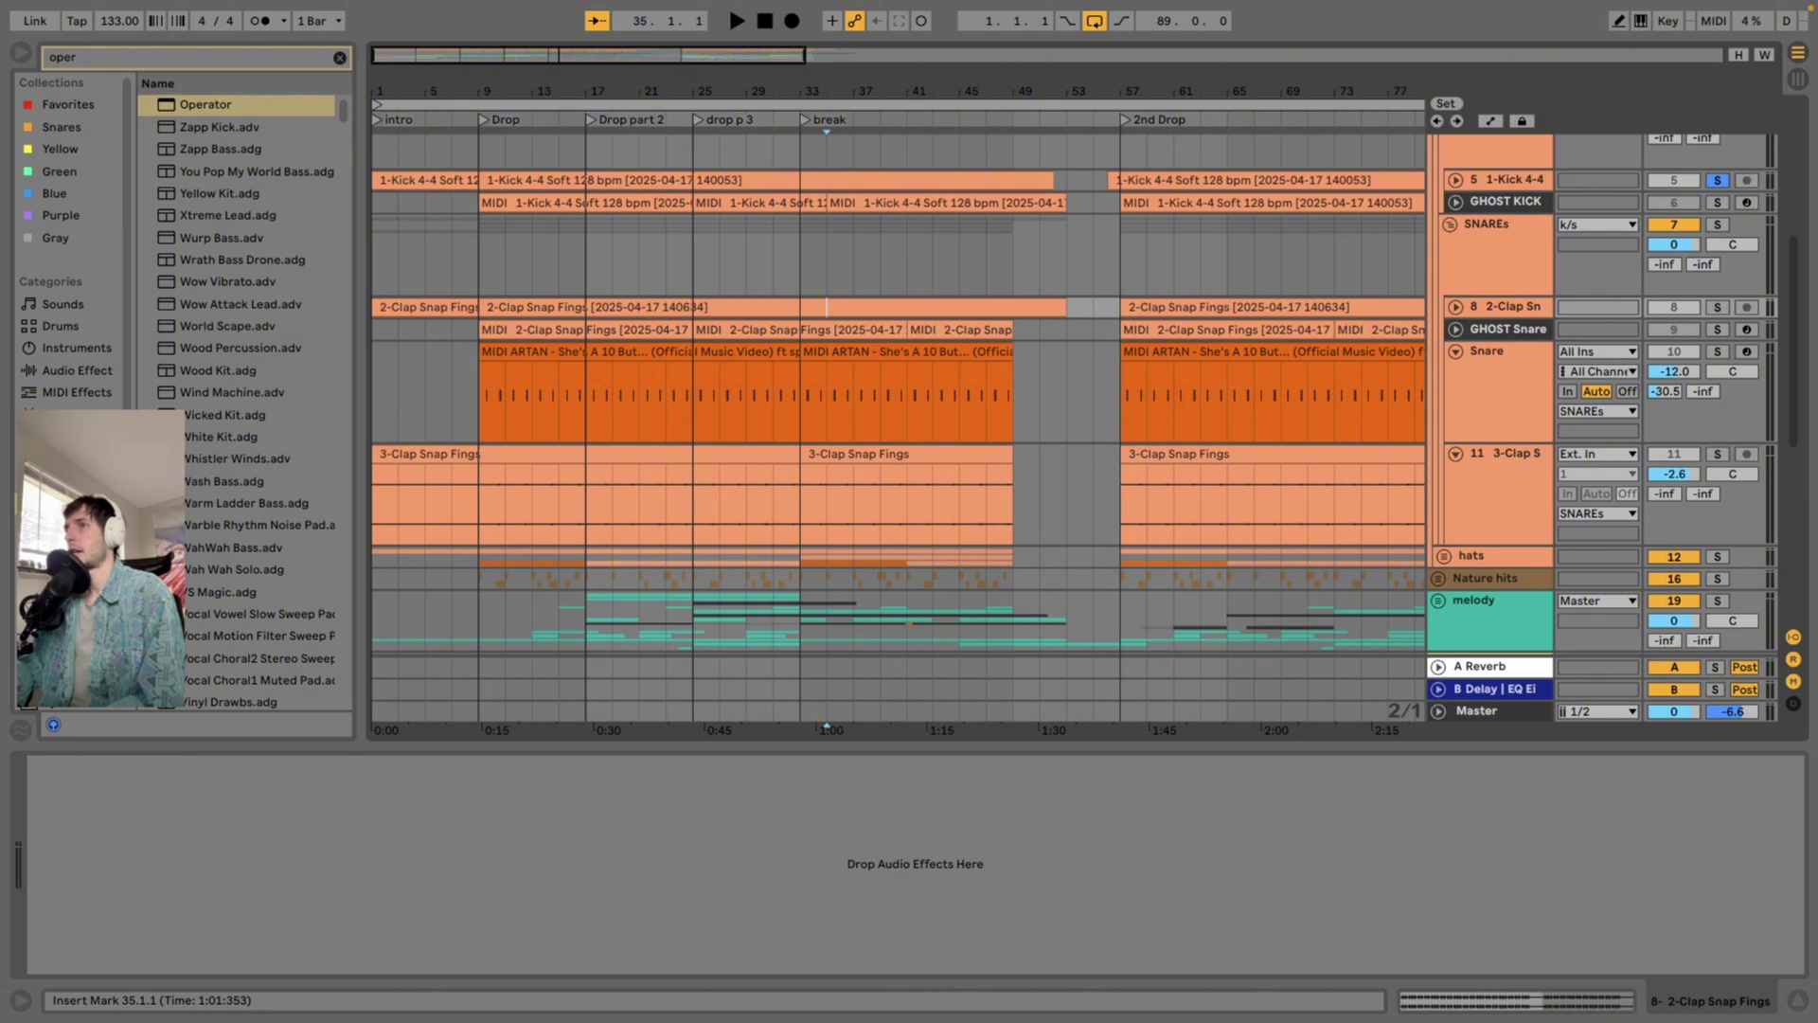
{"action": "left_click", "coordinate": [479, 398]}
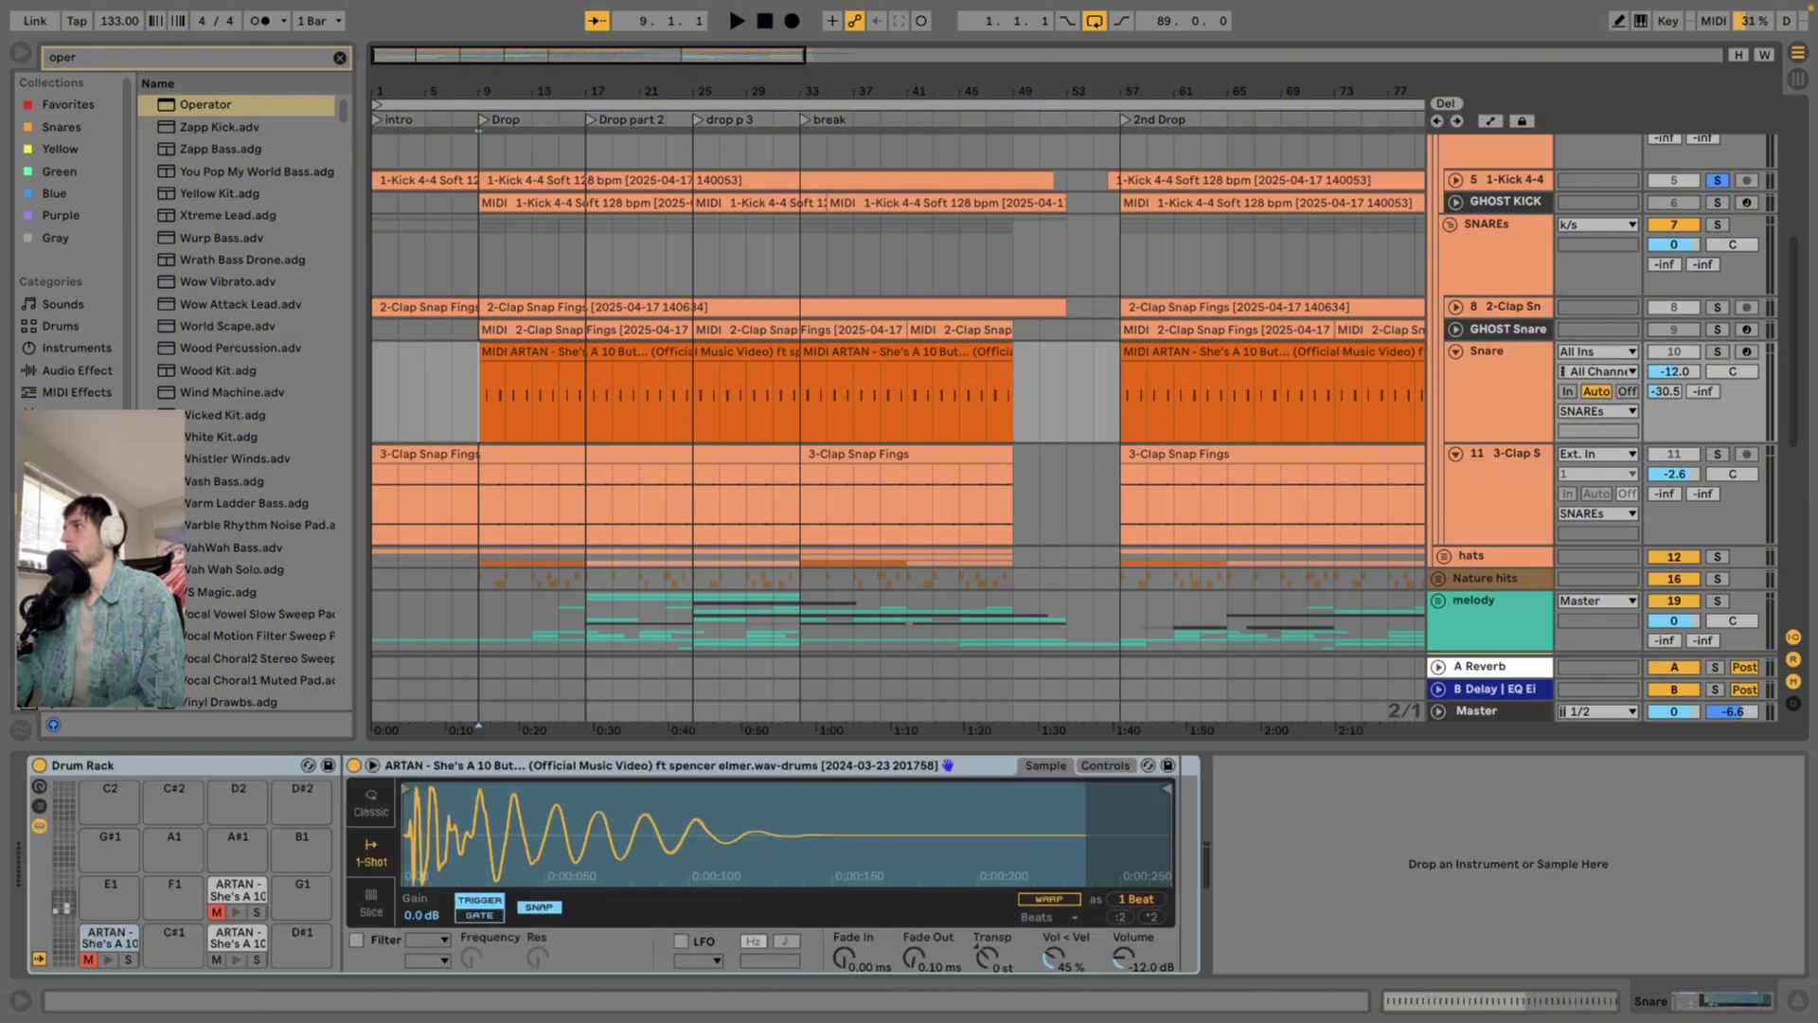
{"action": "key", "text": "s"}
{"action": "key", "text": "space"}
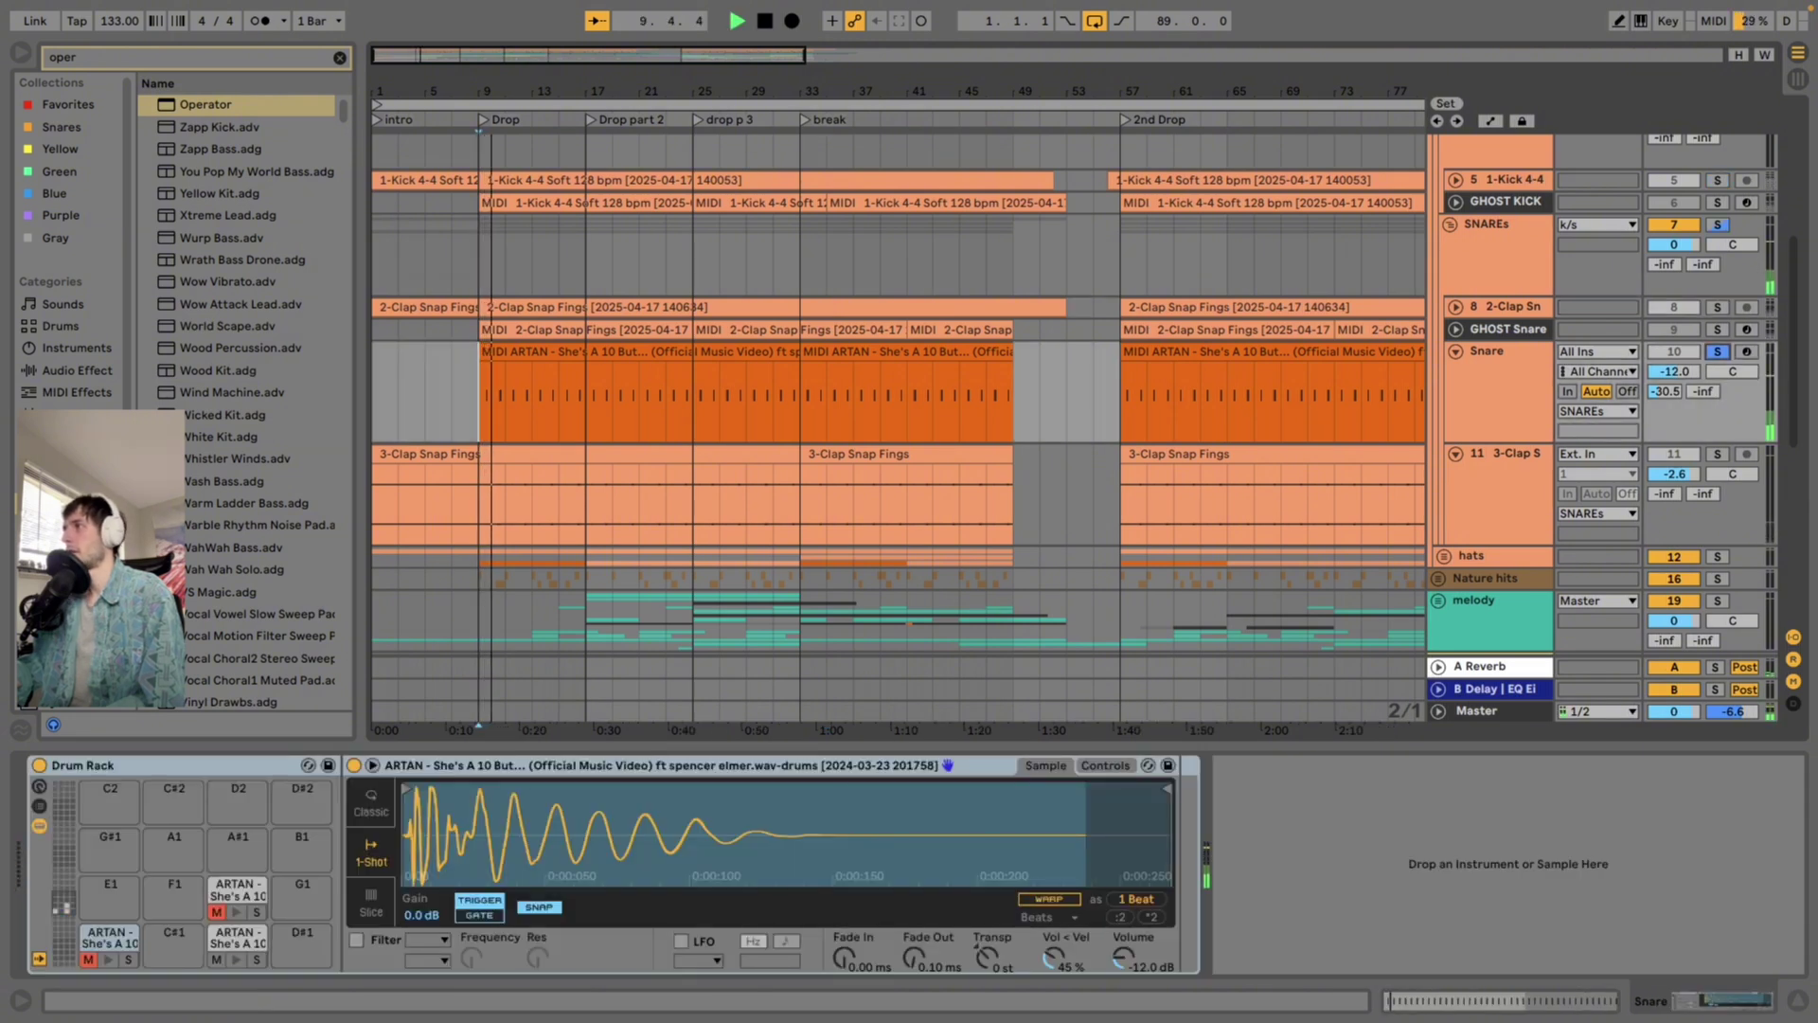
{"action": "key", "text": "u"}
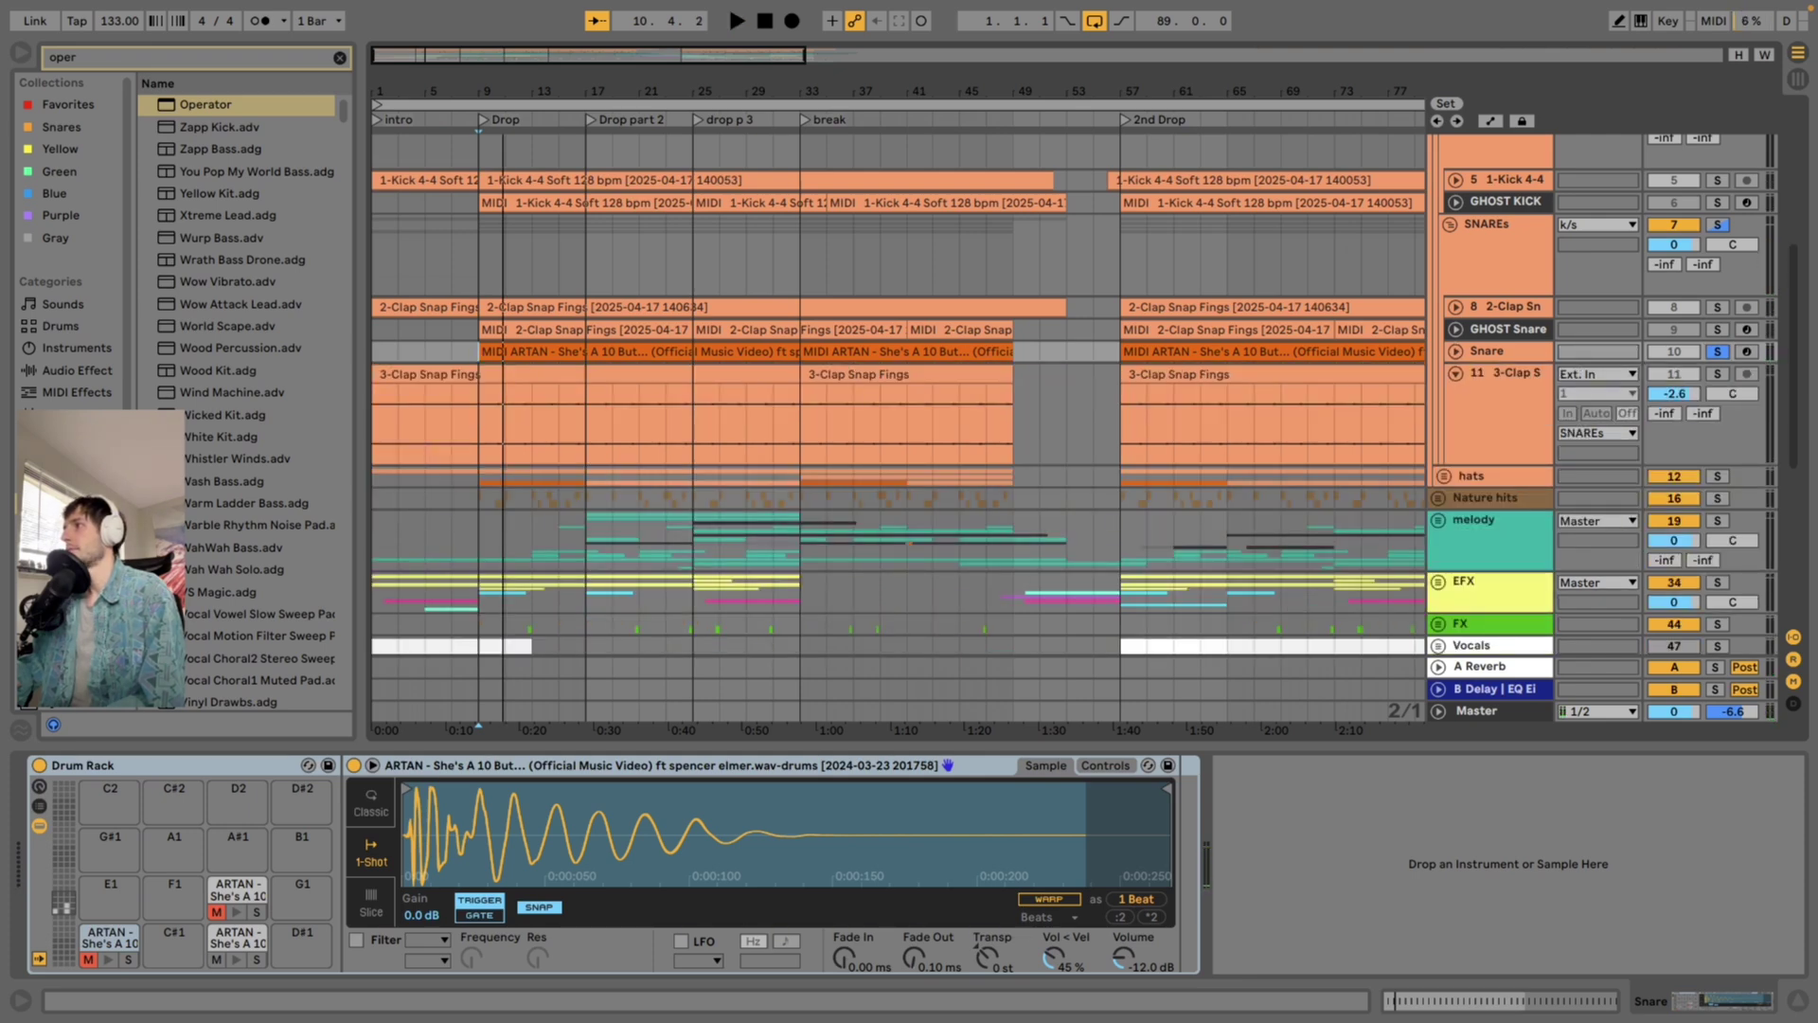
{"action": "key", "text": "u"}
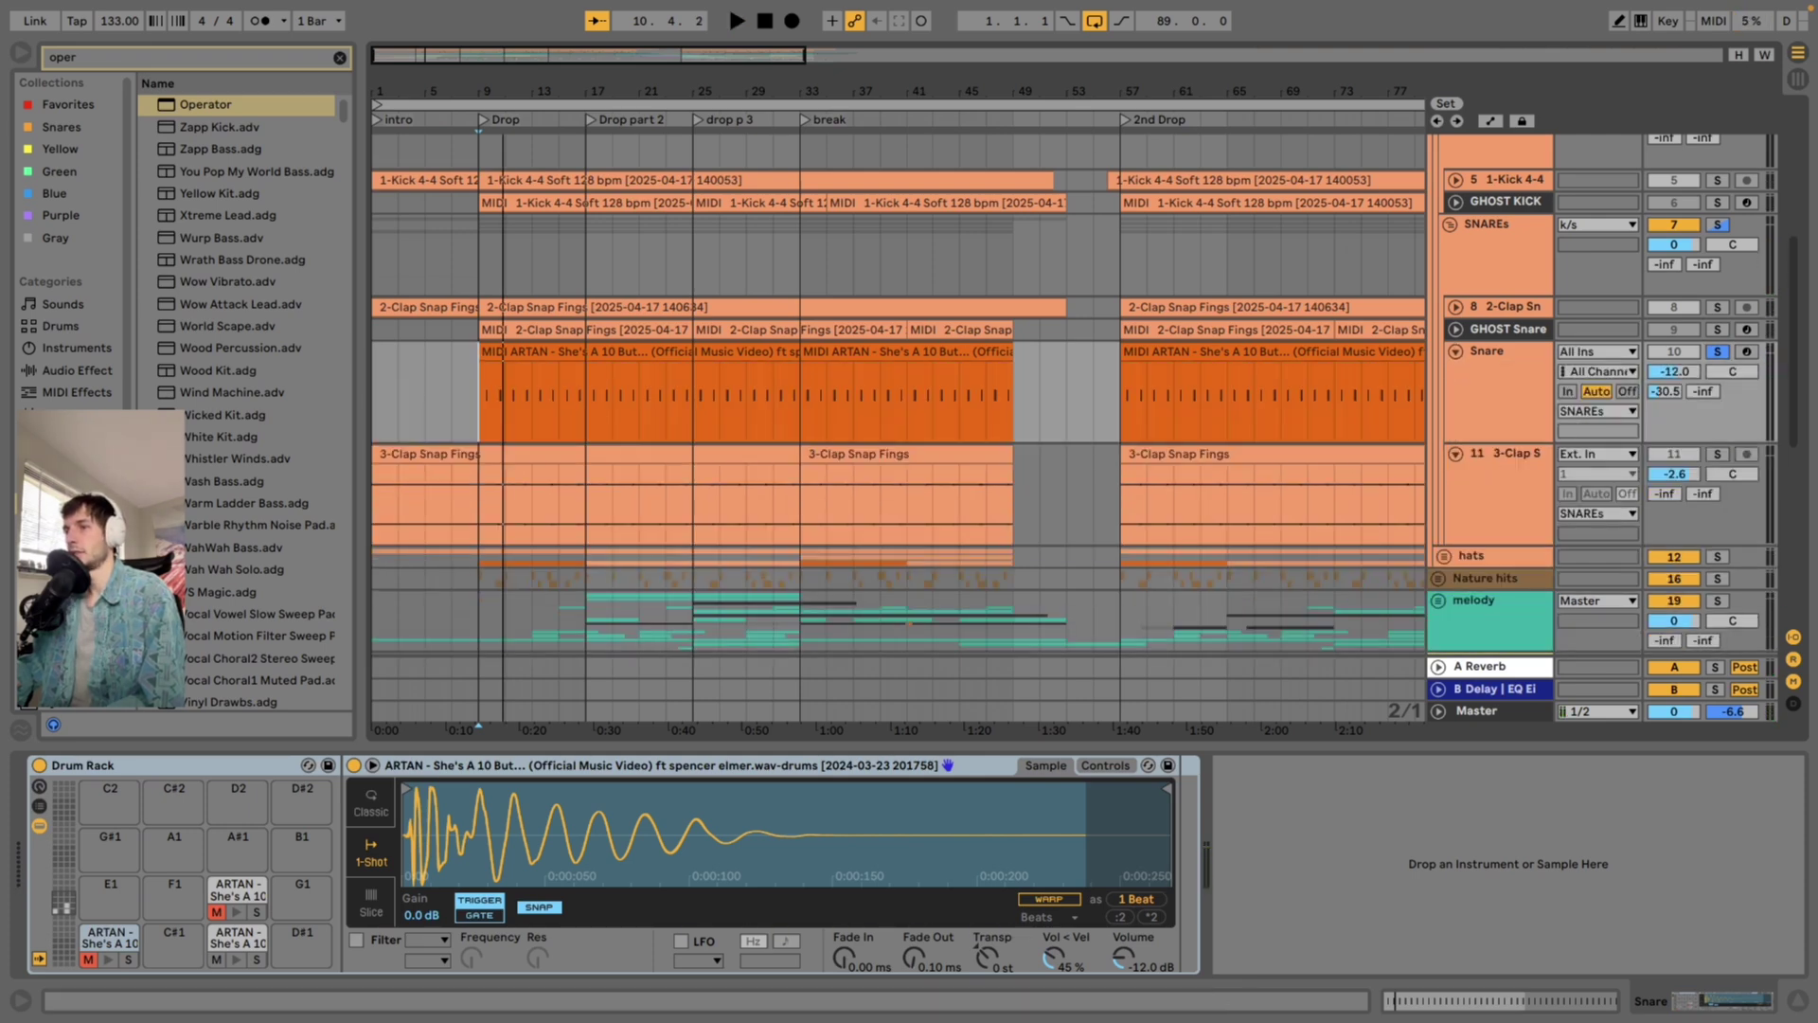
{"action": "key", "text": "u"}
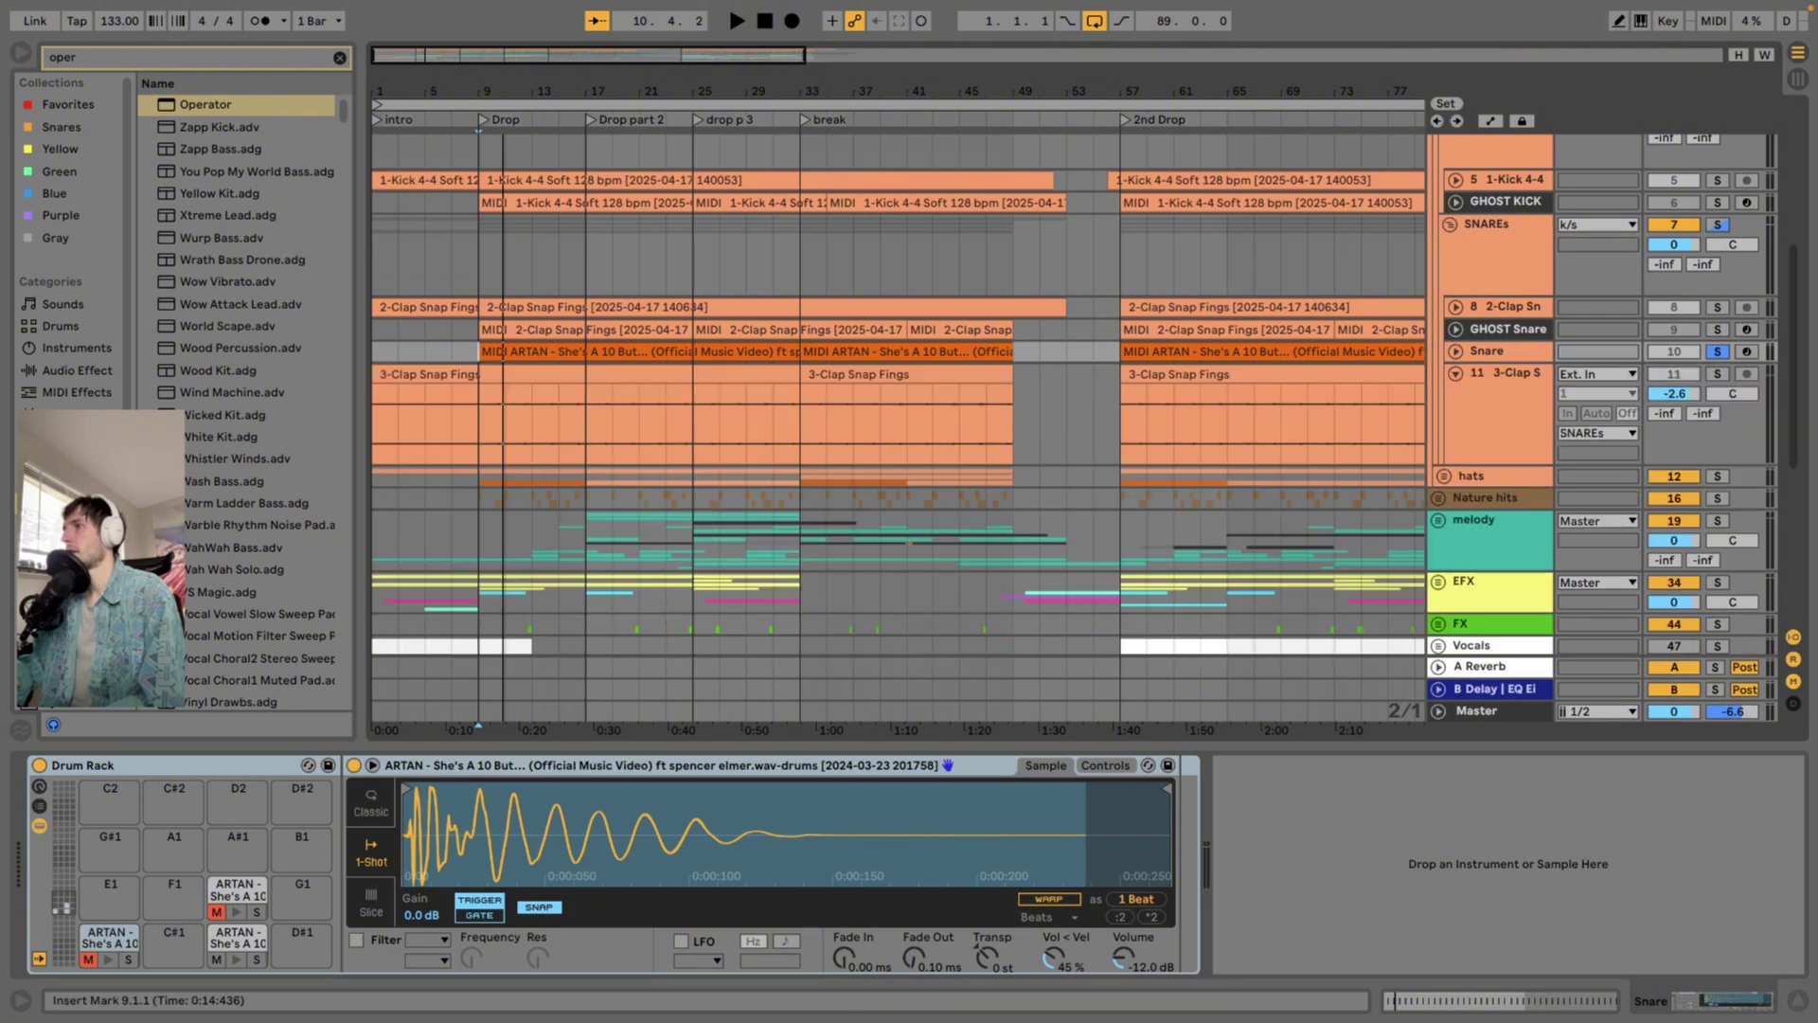
Play the 3-Clap Snap track soloed from bar 9, and turn its solo off
{"action": "left_click", "coordinate": [479, 417]}
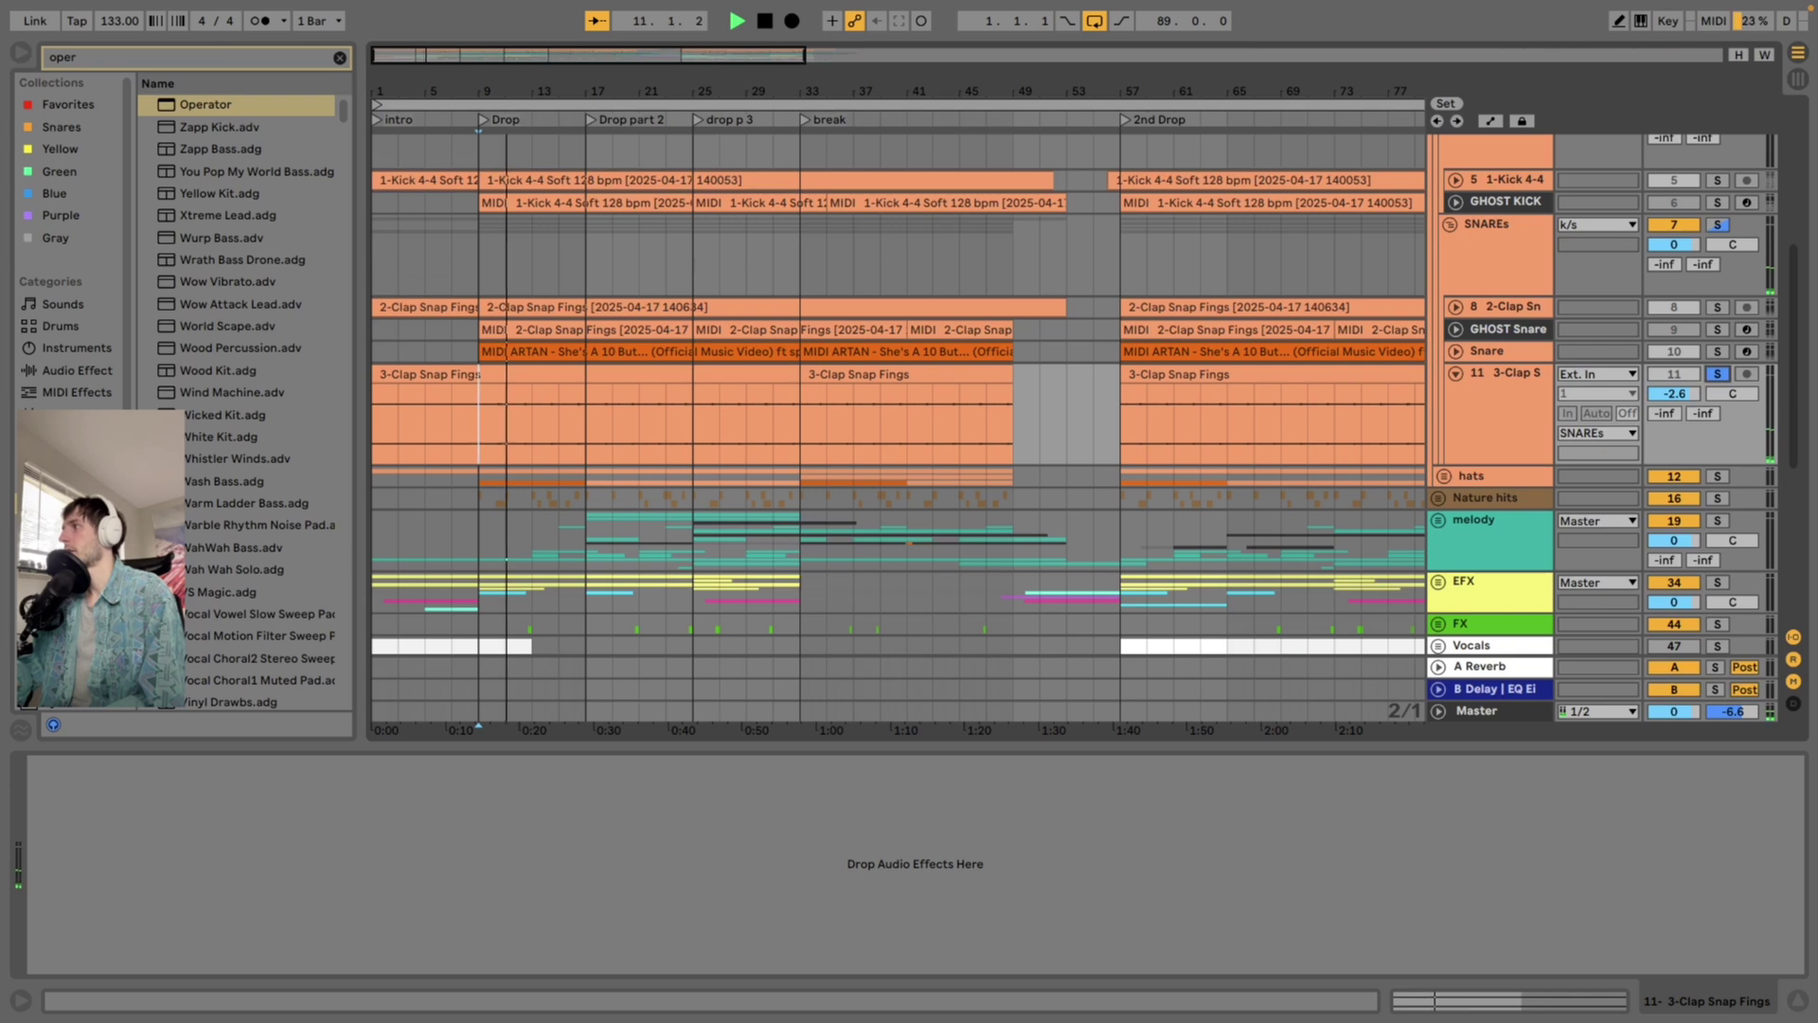
{"action": "key", "text": "space"}
{"action": "key", "text": "s"}
{"action": "scroll", "coordinate": [897, 395], "scroll_direction": "up", "scroll_amount": 2}
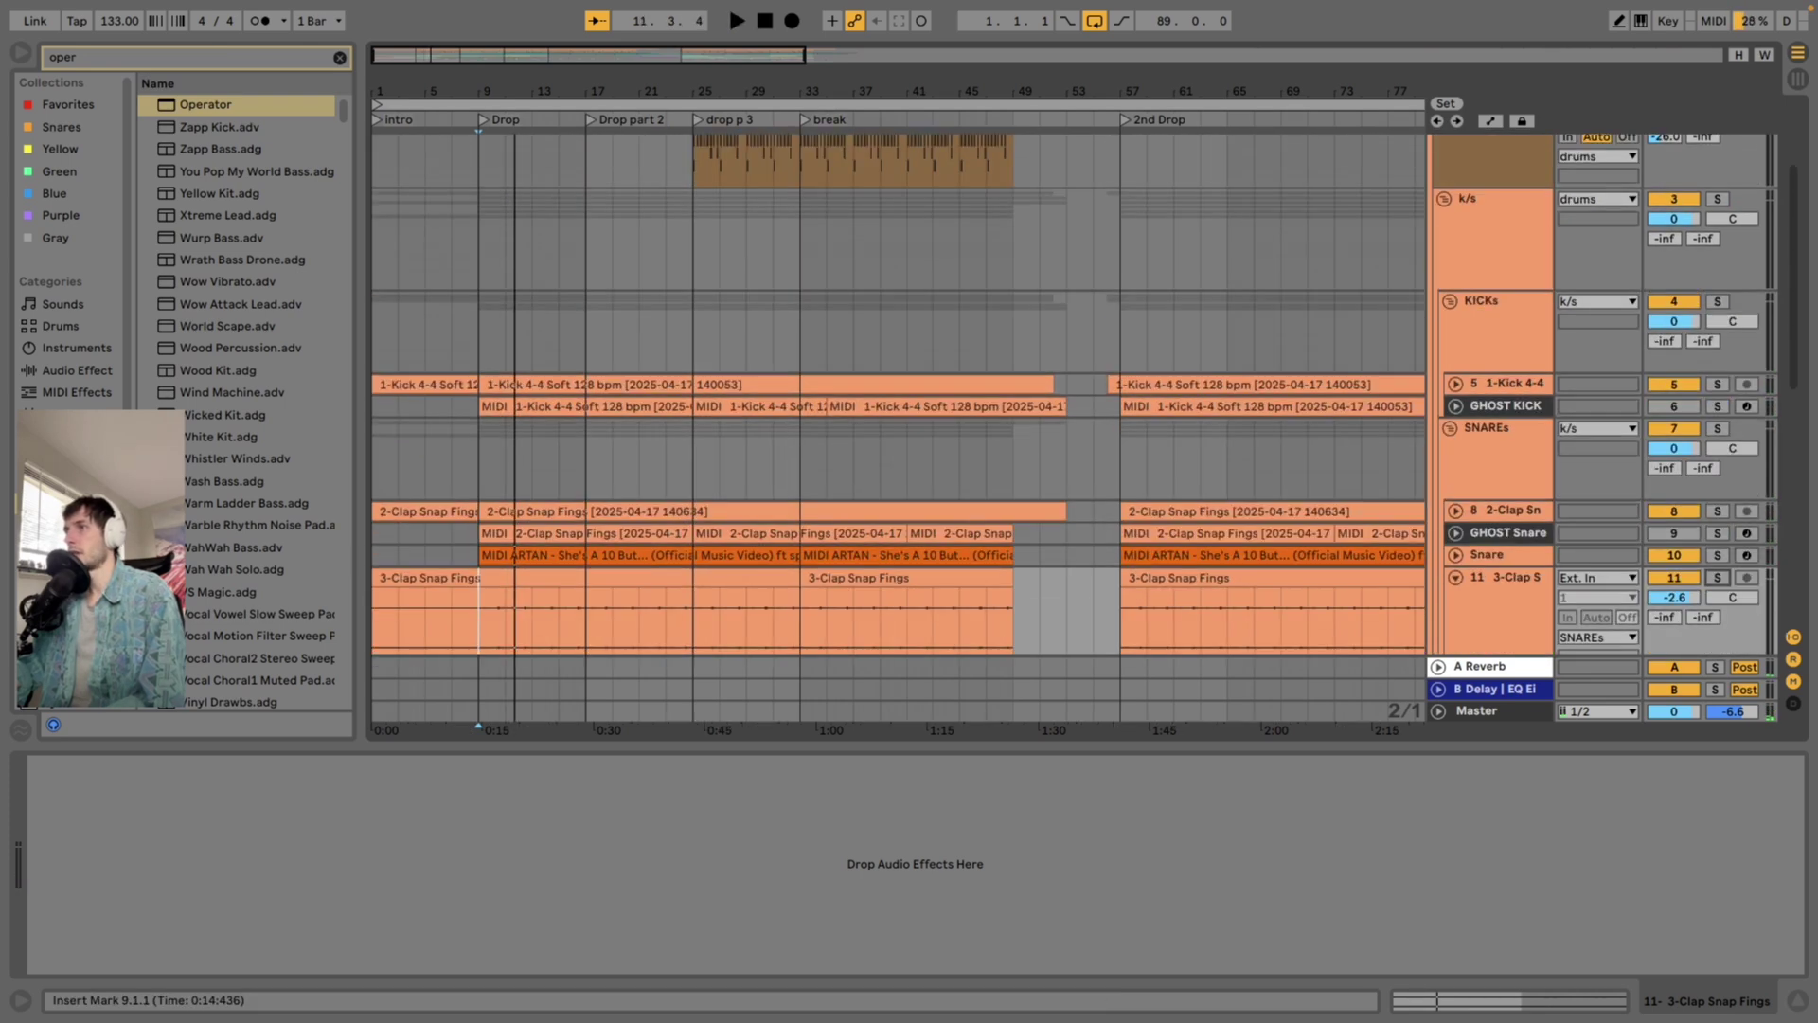
{"action": "scroll", "coordinate": [898, 426], "scroll_direction": "down", "scroll_amount": 1}
{"action": "key", "text": "space"}
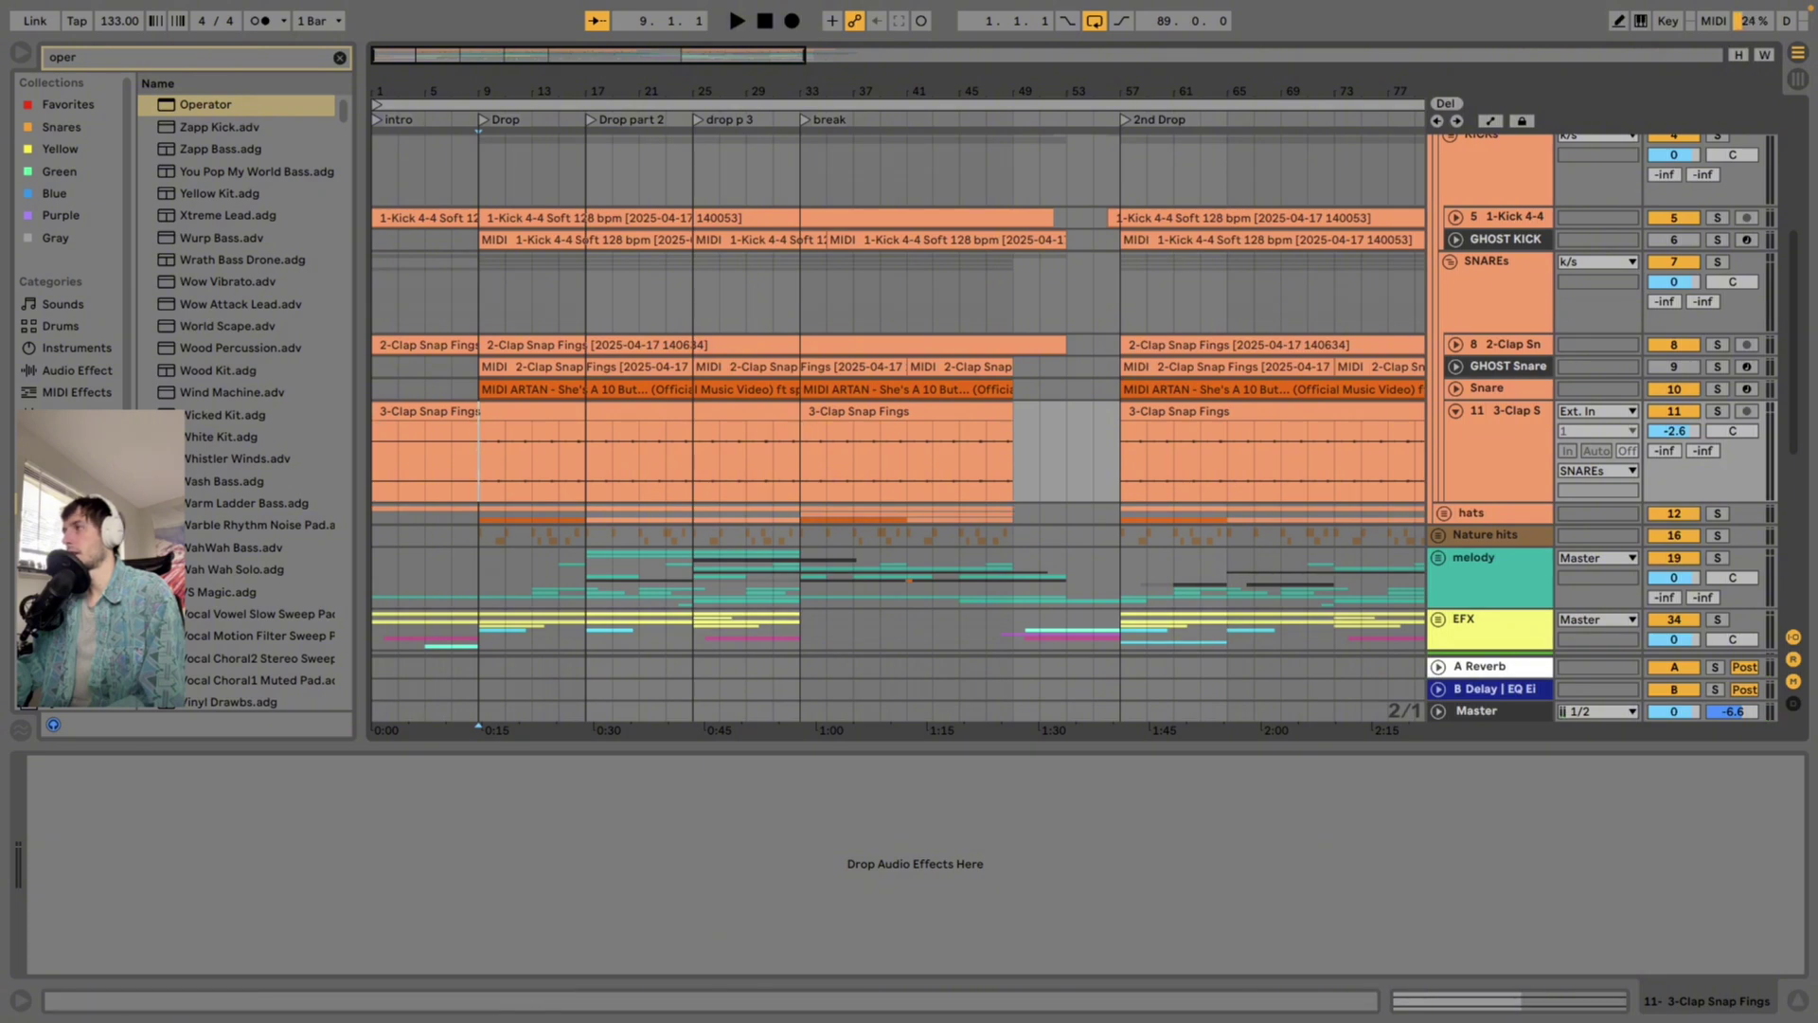
Play the HATS track soloed from the start of drop p 3
{"action": "scroll", "coordinate": [900, 426], "scroll_direction": "up", "scroll_amount": 6}
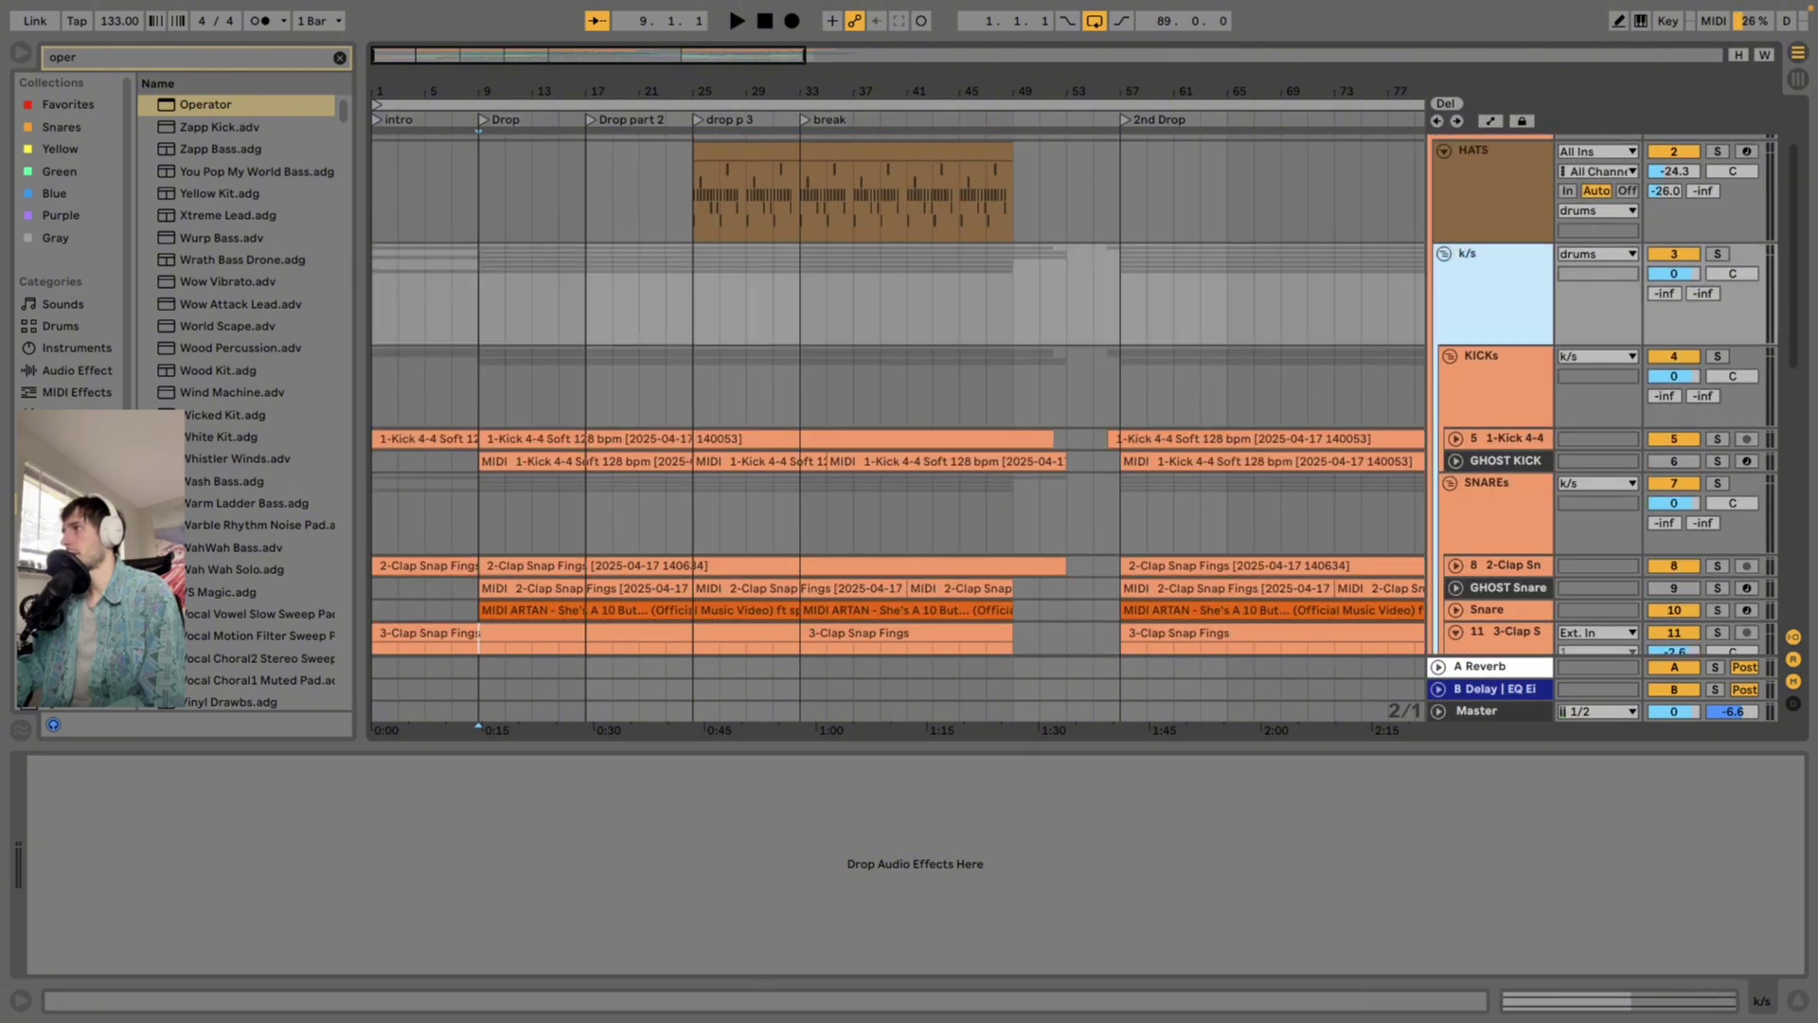
{"action": "left_click", "coordinate": [695, 274]}
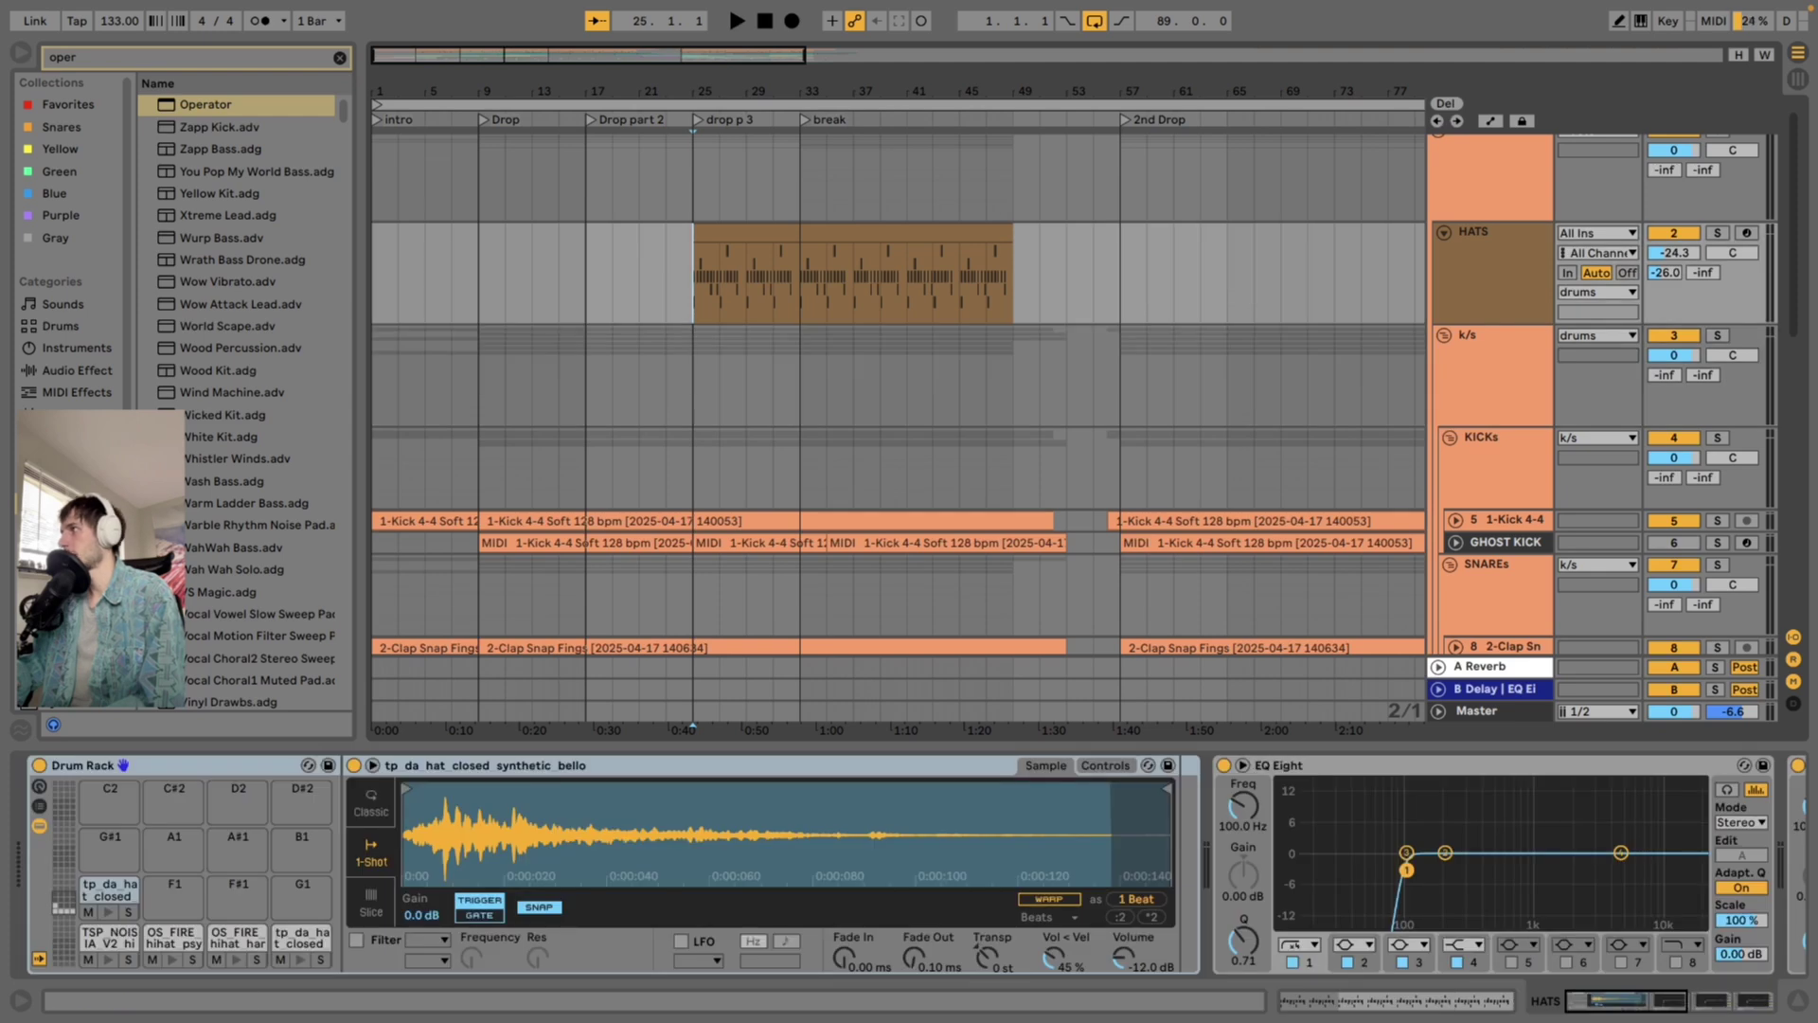
{"action": "key", "text": "space"}
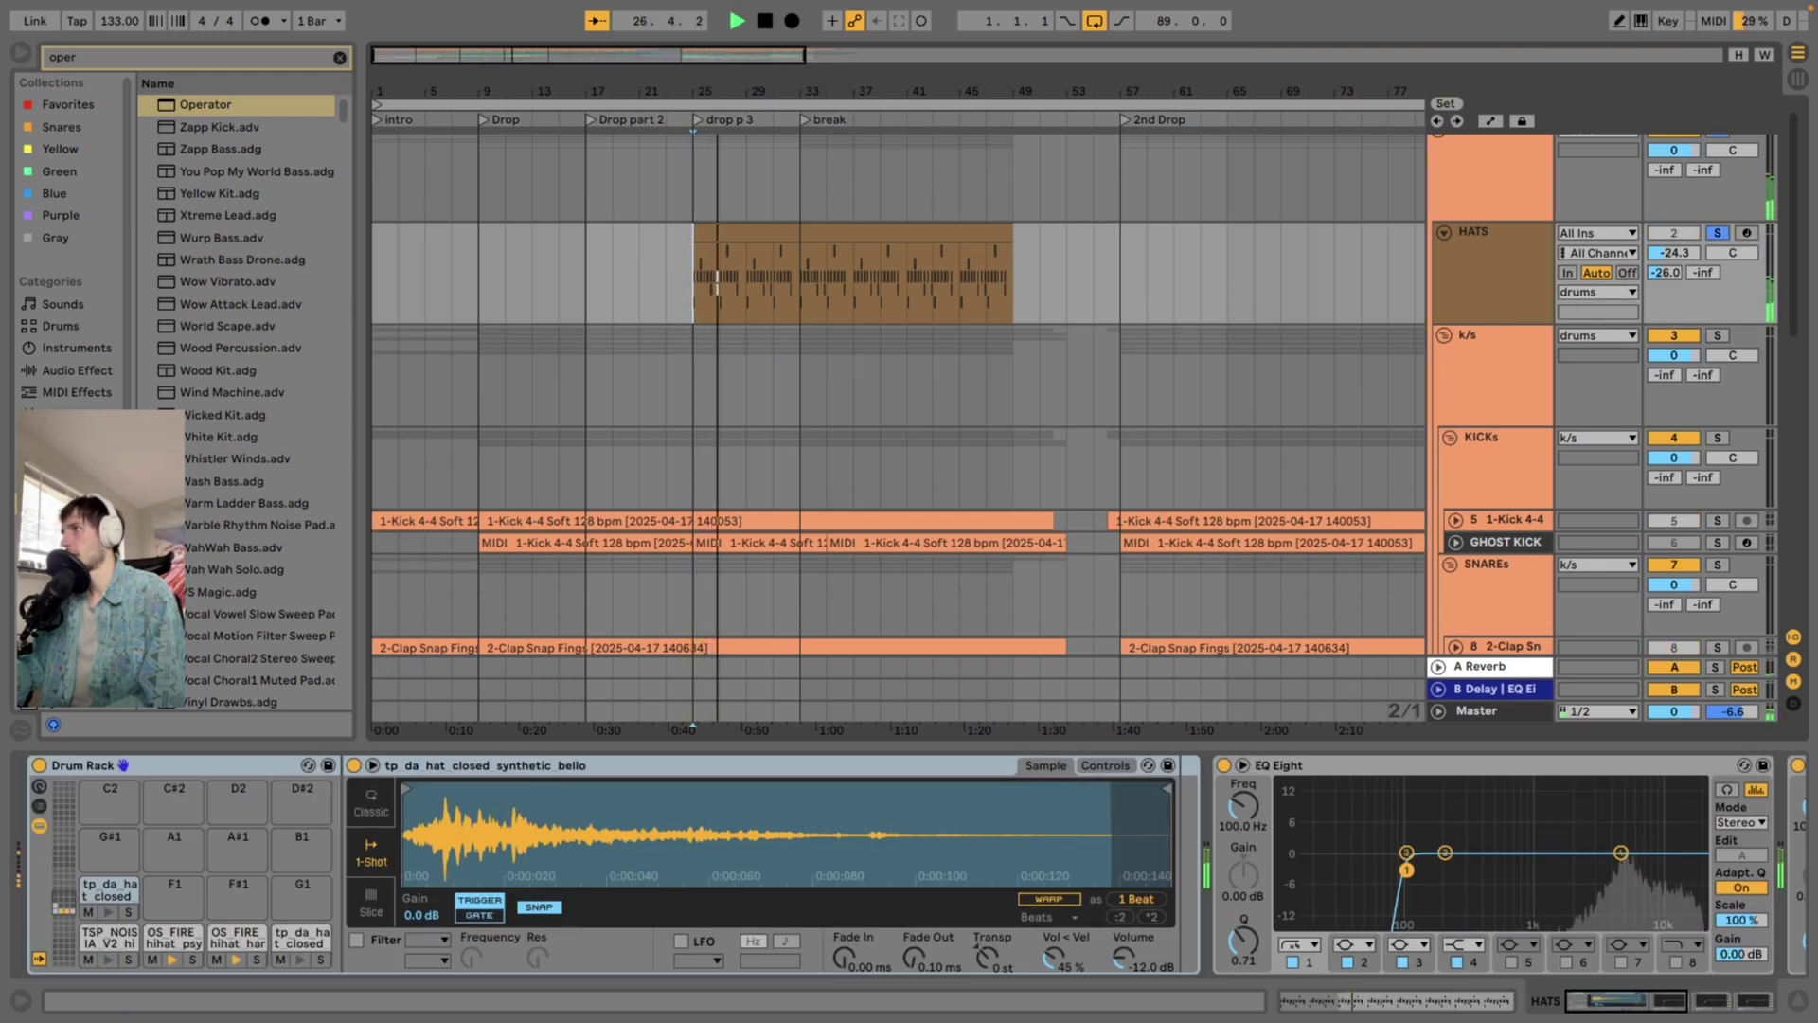
Fold the k/s group and play it soloed from the Drop and from drop p 3
{"action": "left_click", "coordinate": [1444, 336]}
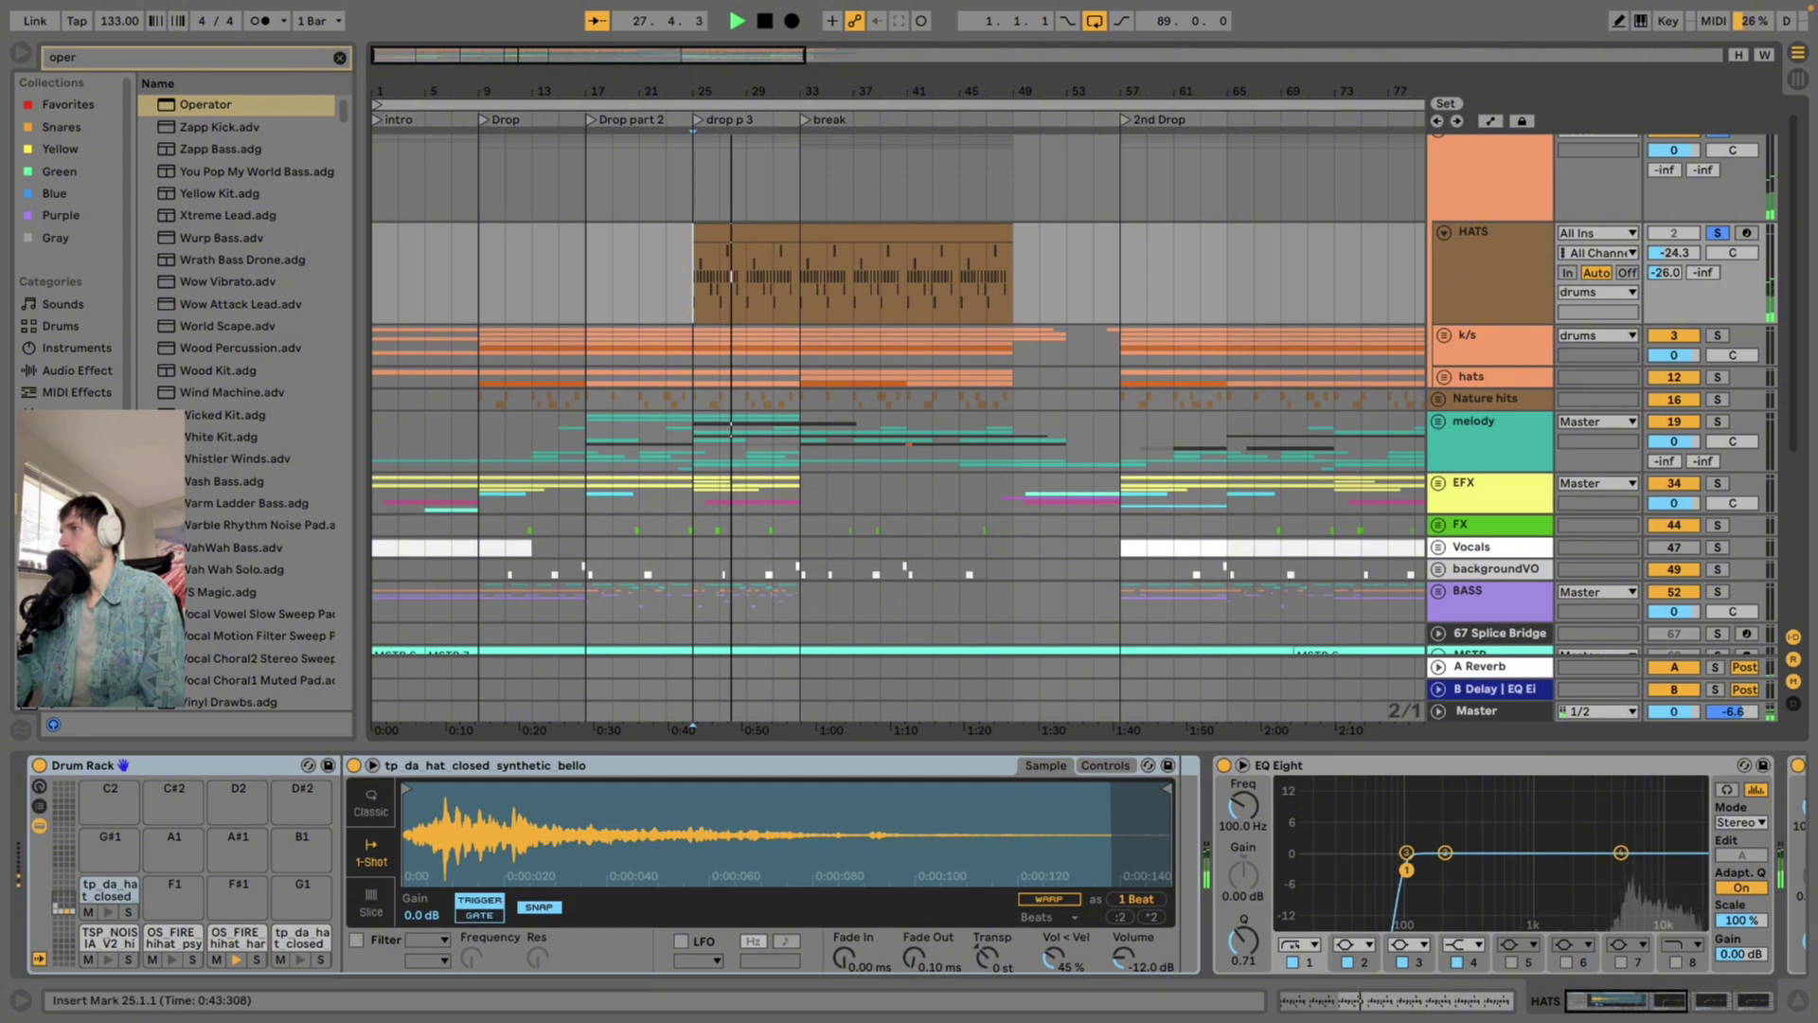
{"action": "left_click", "coordinate": [1496, 336]}
{"action": "left_click", "coordinate": [1717, 335]}
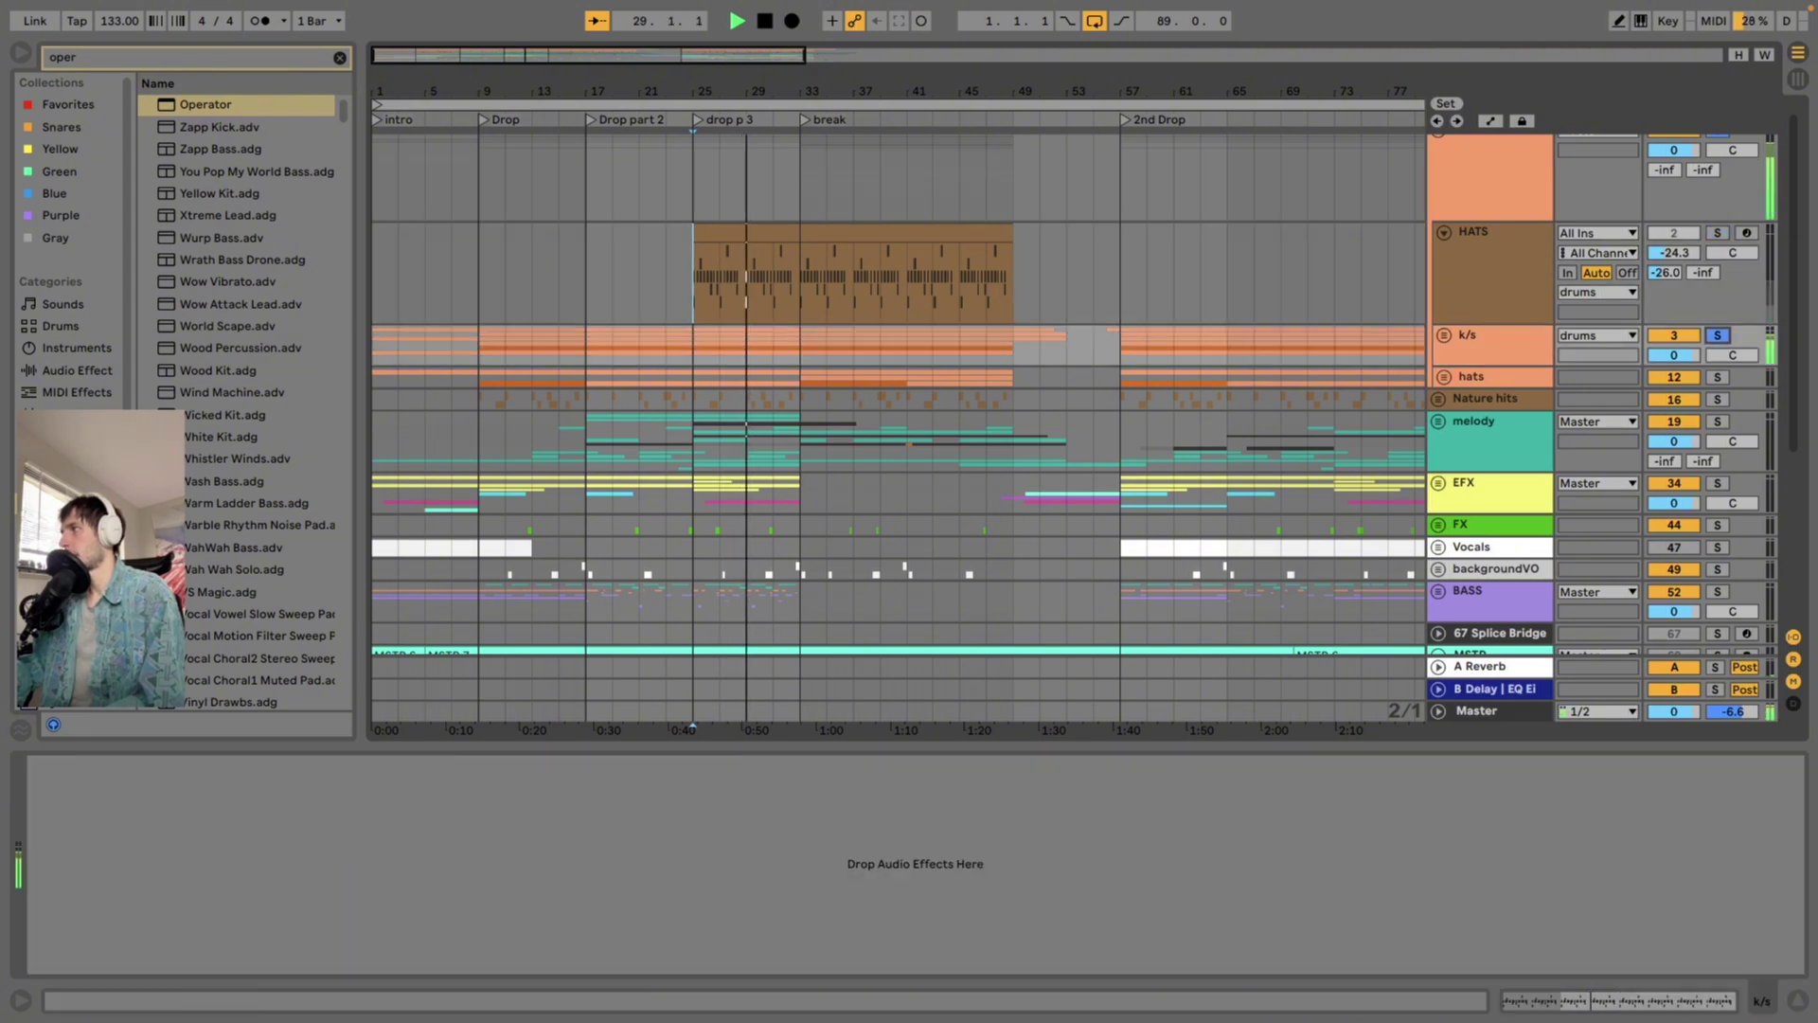
{"action": "key", "text": "space"}
{"action": "left_click", "coordinate": [483, 130]}
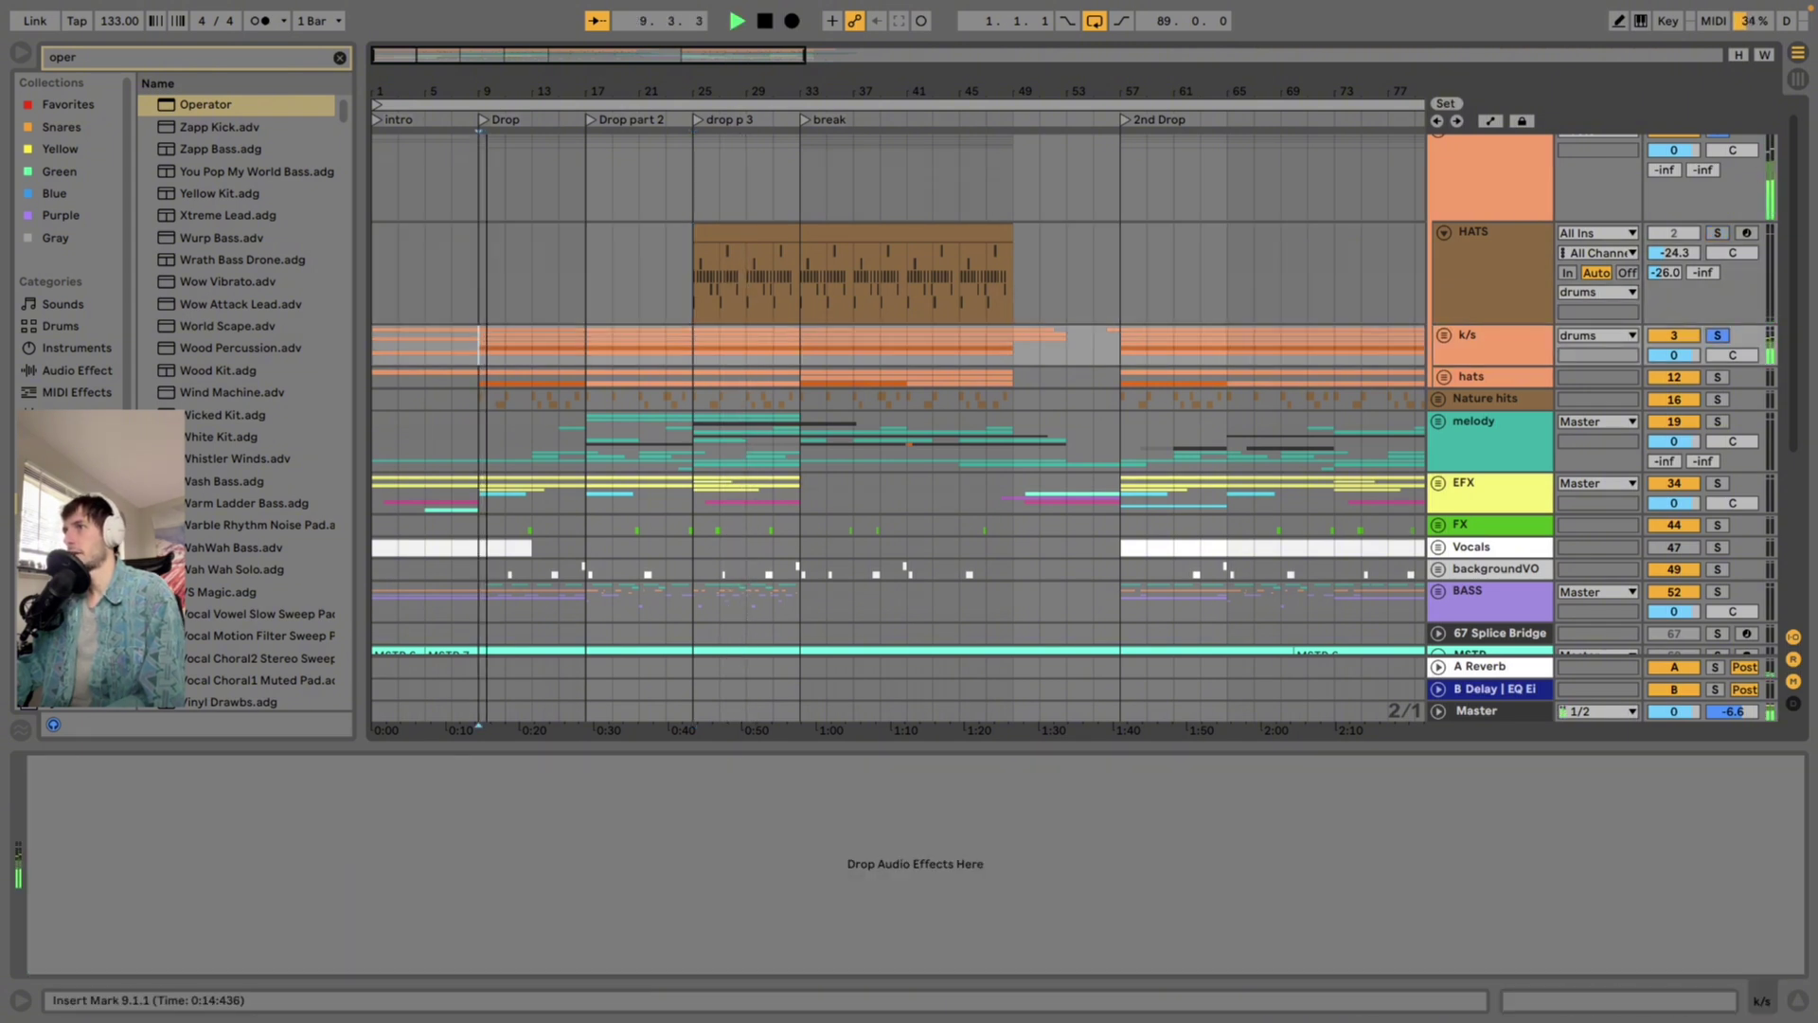
{"action": "left_click", "coordinate": [694, 426]}
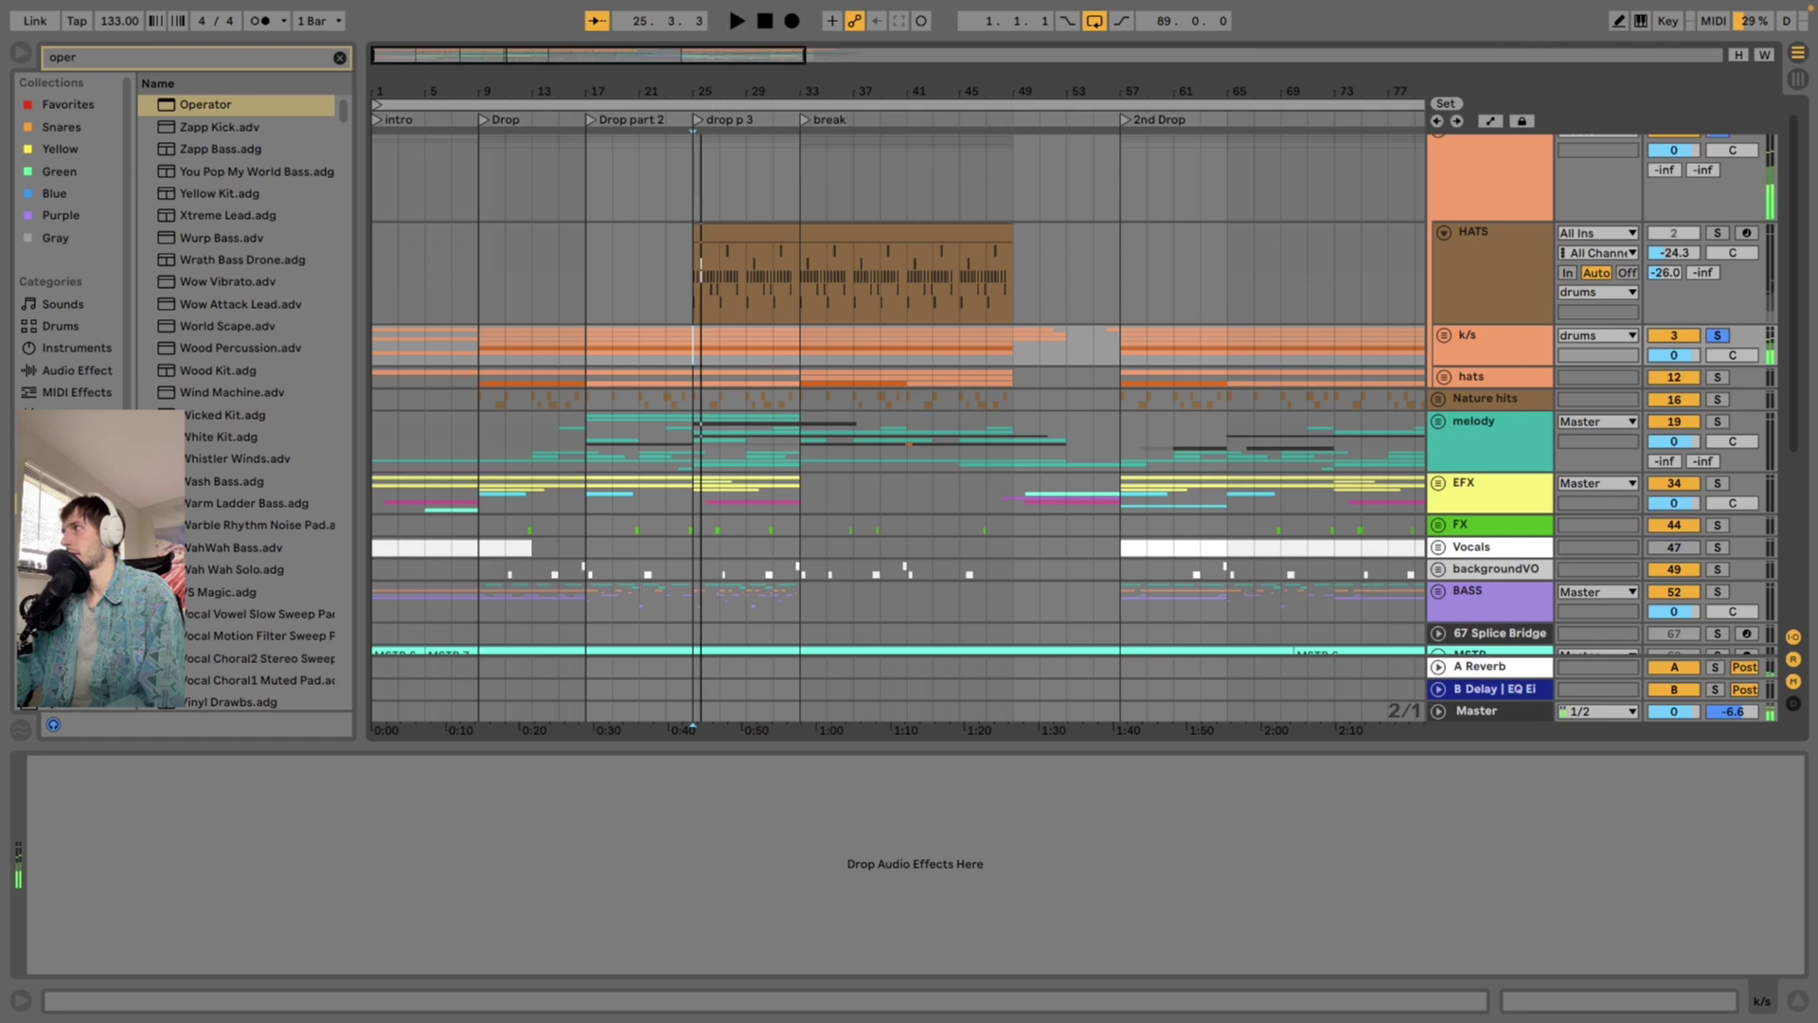
Play the hats group soloed in drop p 3, unfold it, and solo its f200298af track
{"action": "key", "text": "space"}
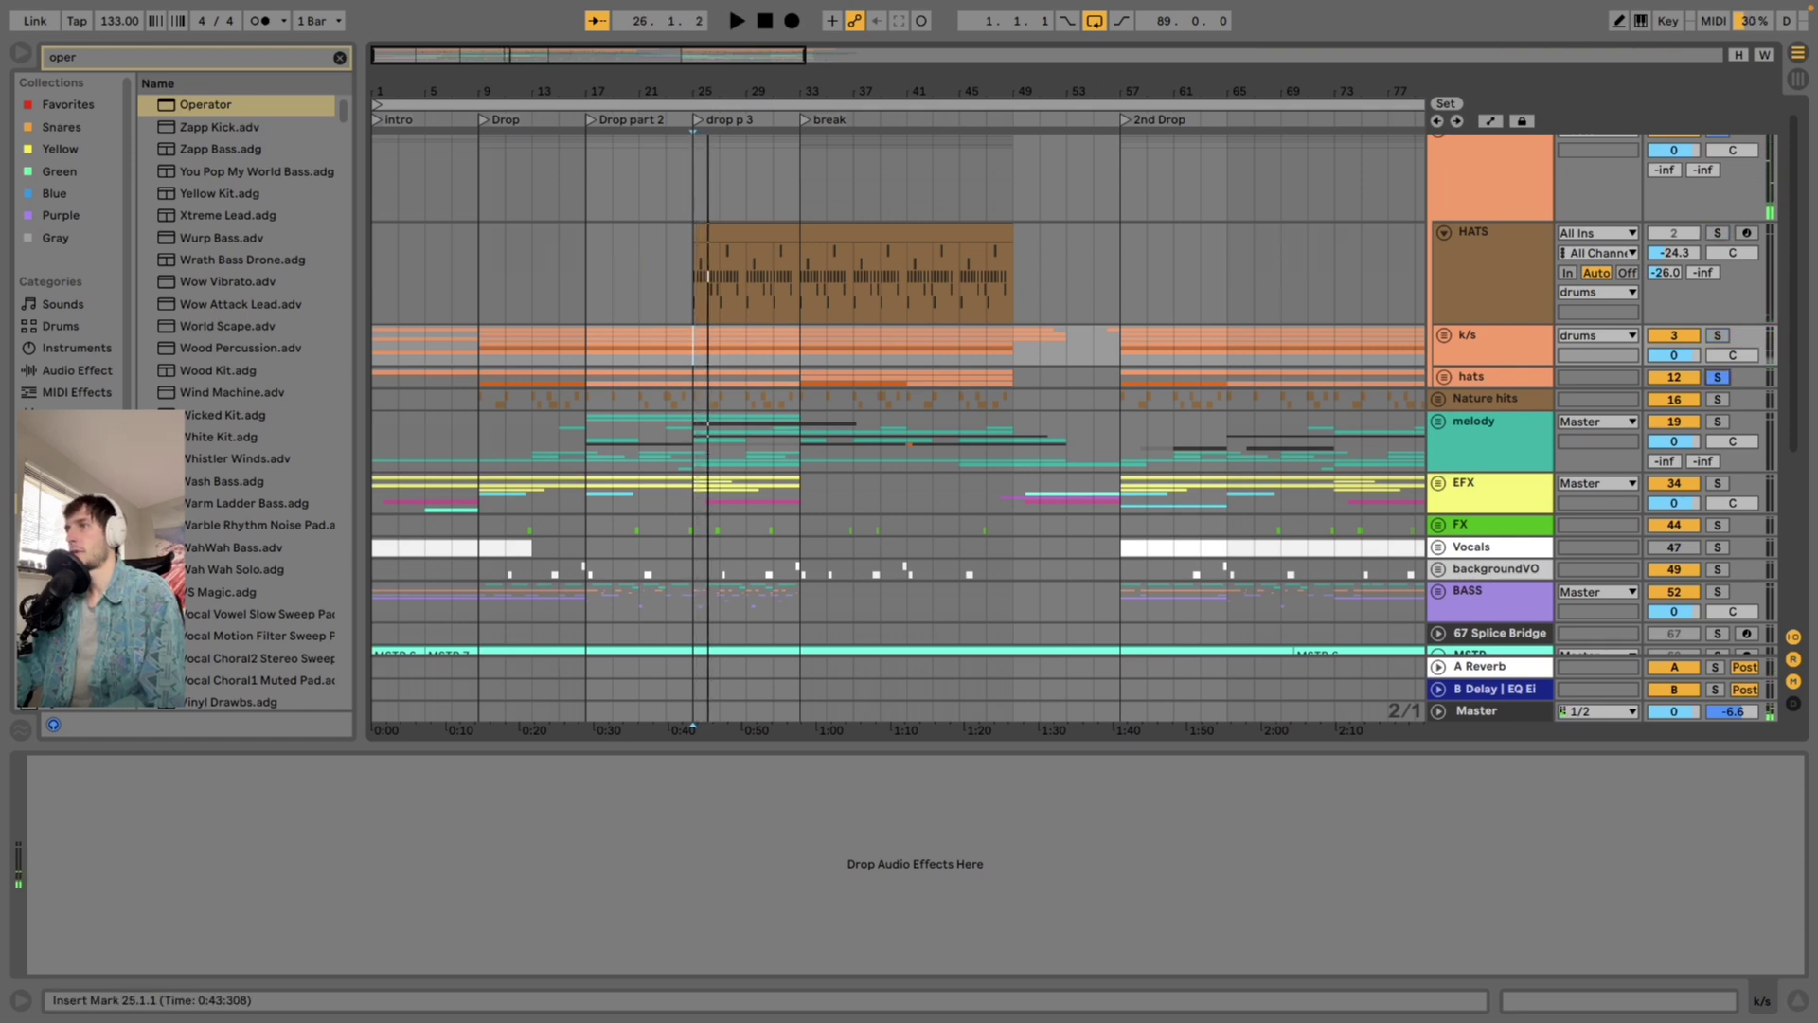
{"action": "left_click", "coordinate": [1444, 377]}
{"action": "scroll", "coordinate": [1444, 377], "scroll_direction": "down", "scroll_amount": 4}
{"action": "key", "text": "space"}
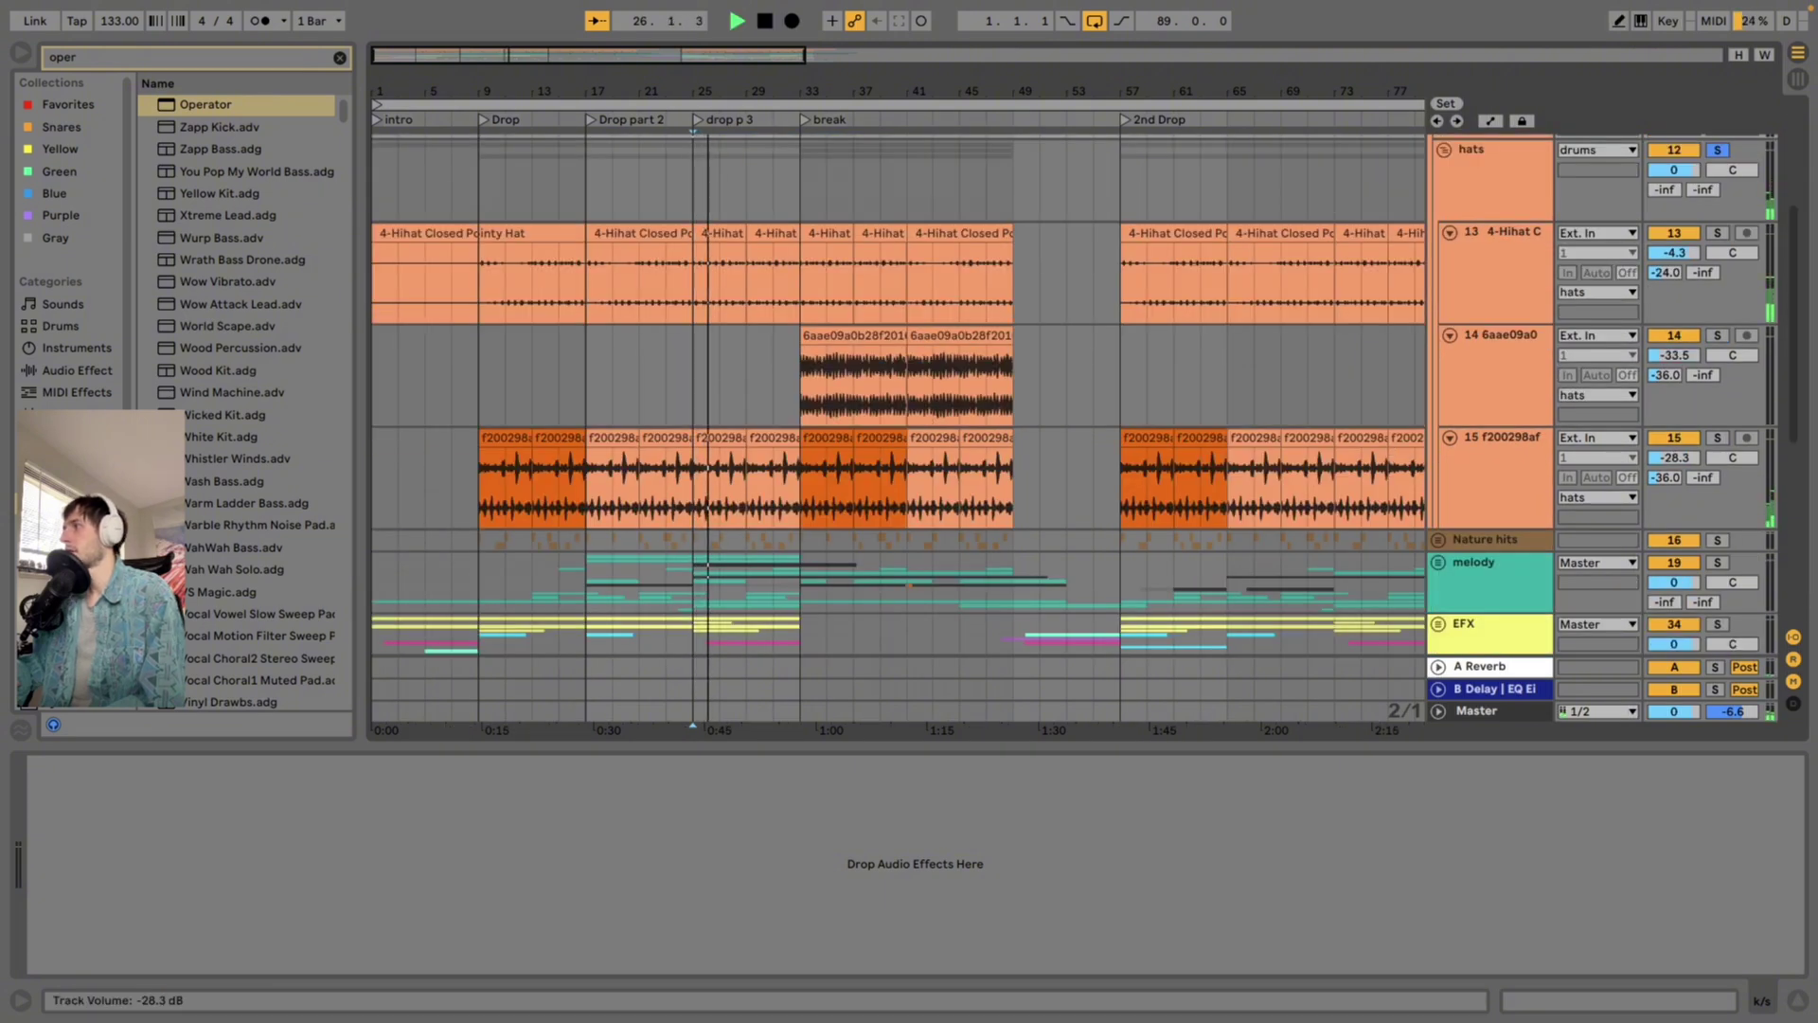
{"action": "left_click", "coordinate": [1718, 439]}
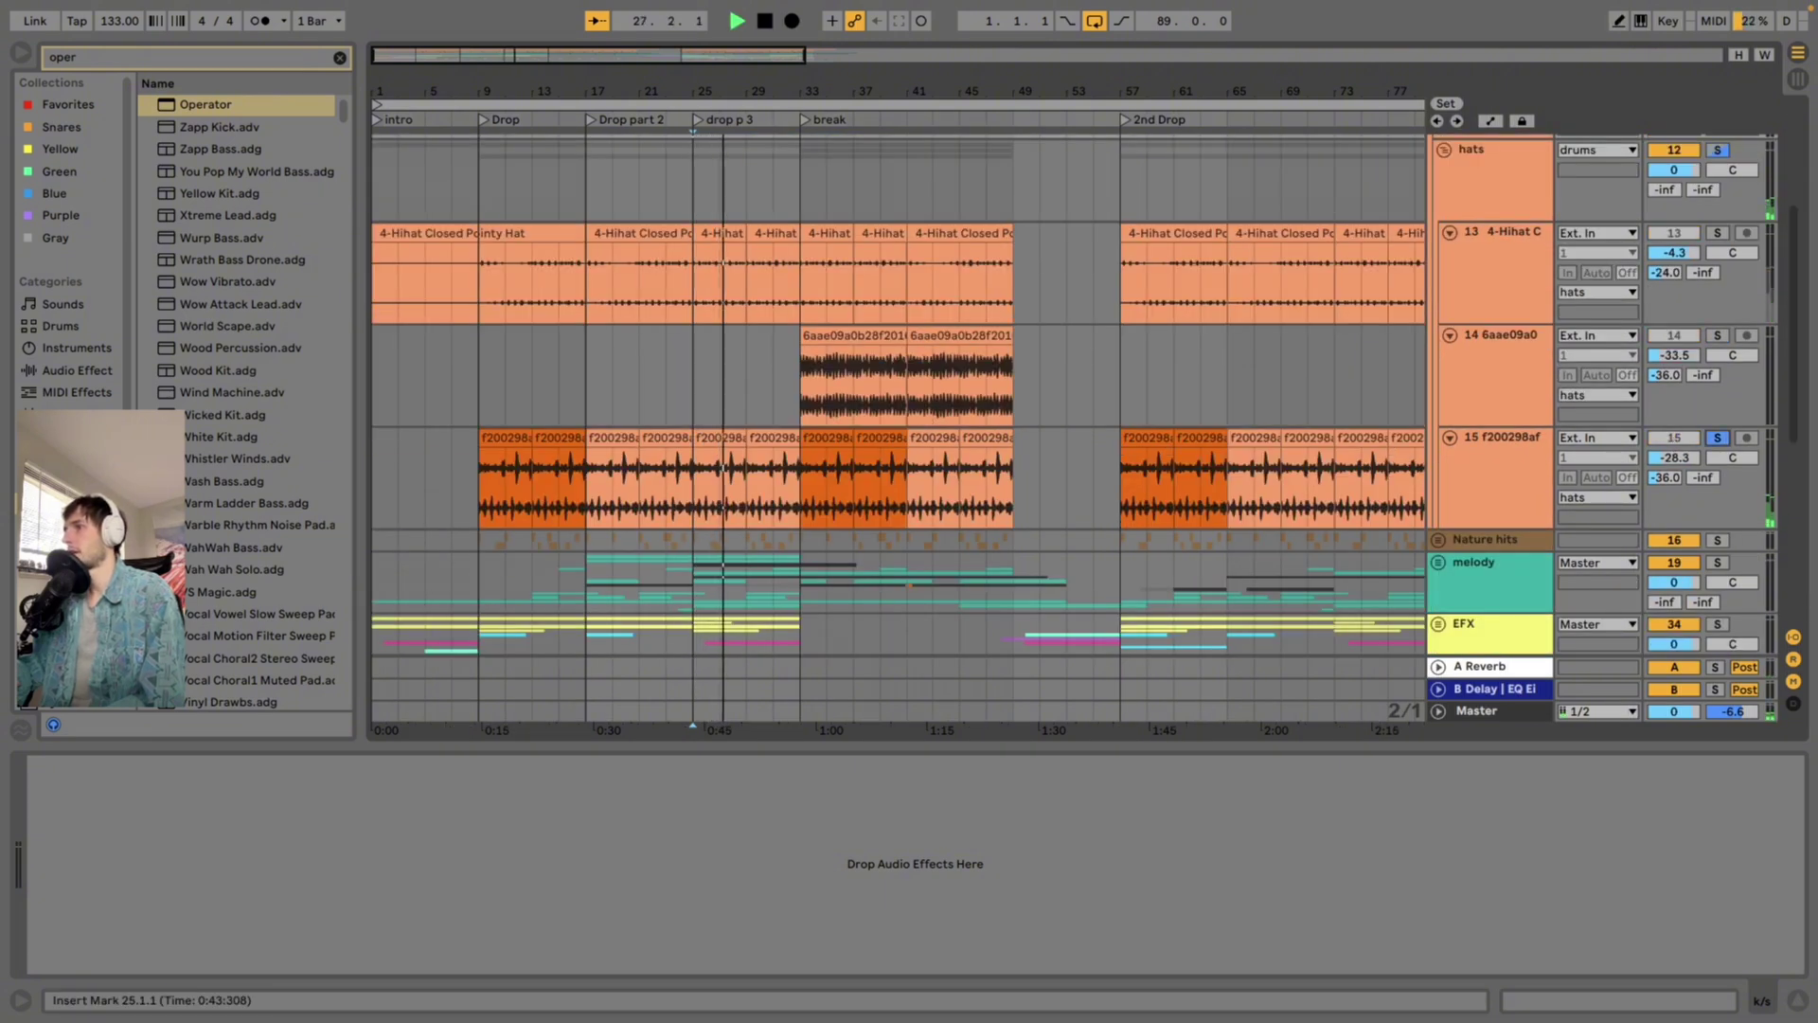
Play the 6aae09a0 track from the start of the break, soloed together with the other two tracks in the hats group
{"action": "left_click", "coordinate": [804, 383]}
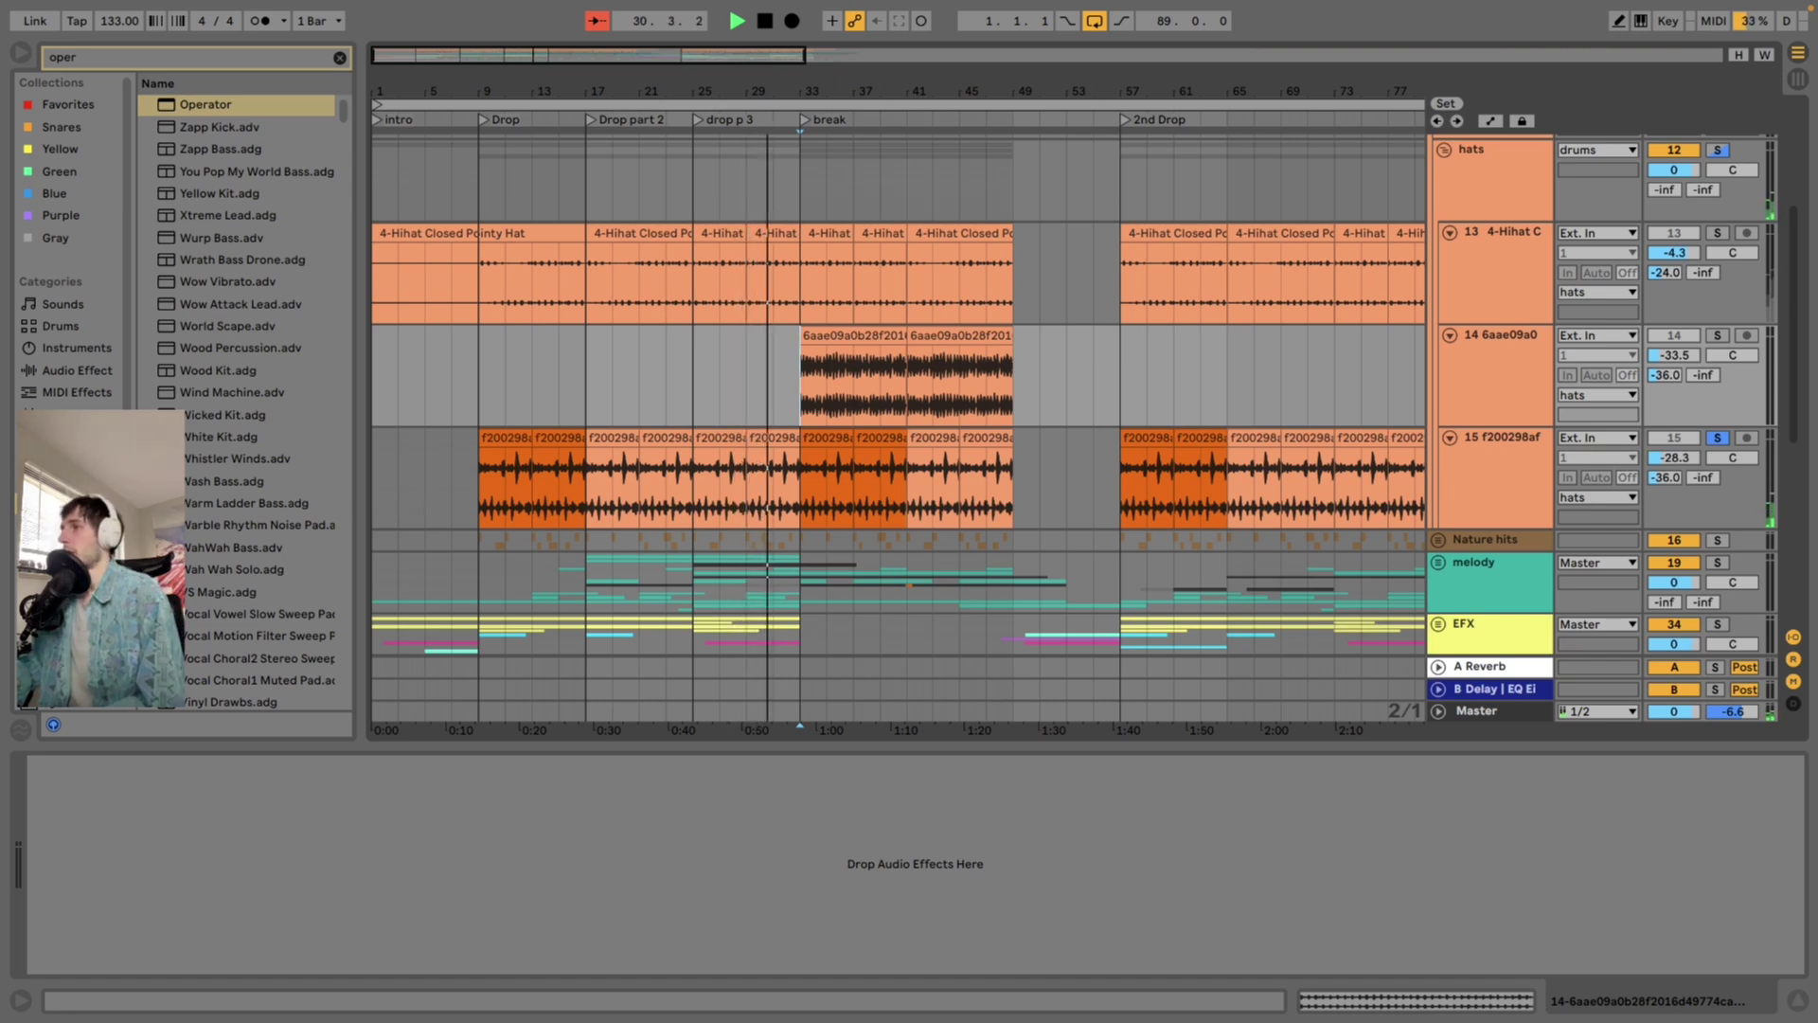
{"action": "left_click", "coordinate": [1717, 336]}
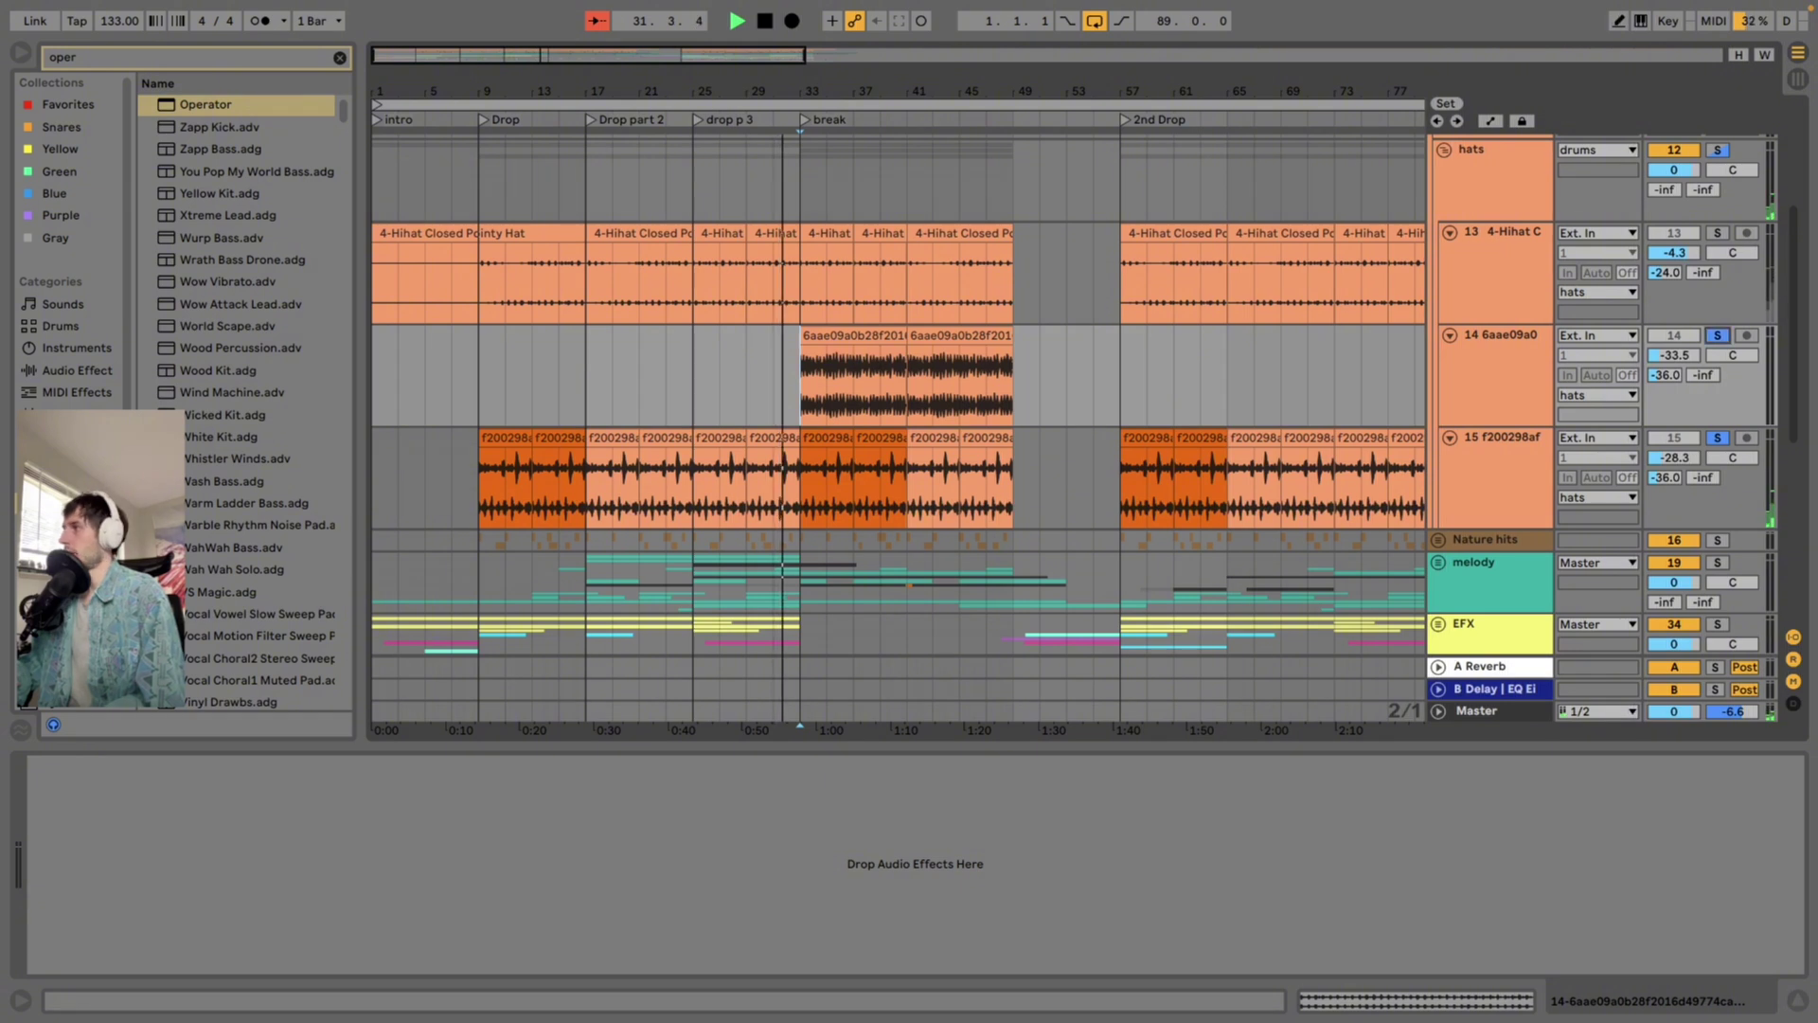
{"action": "key", "text": "space"}
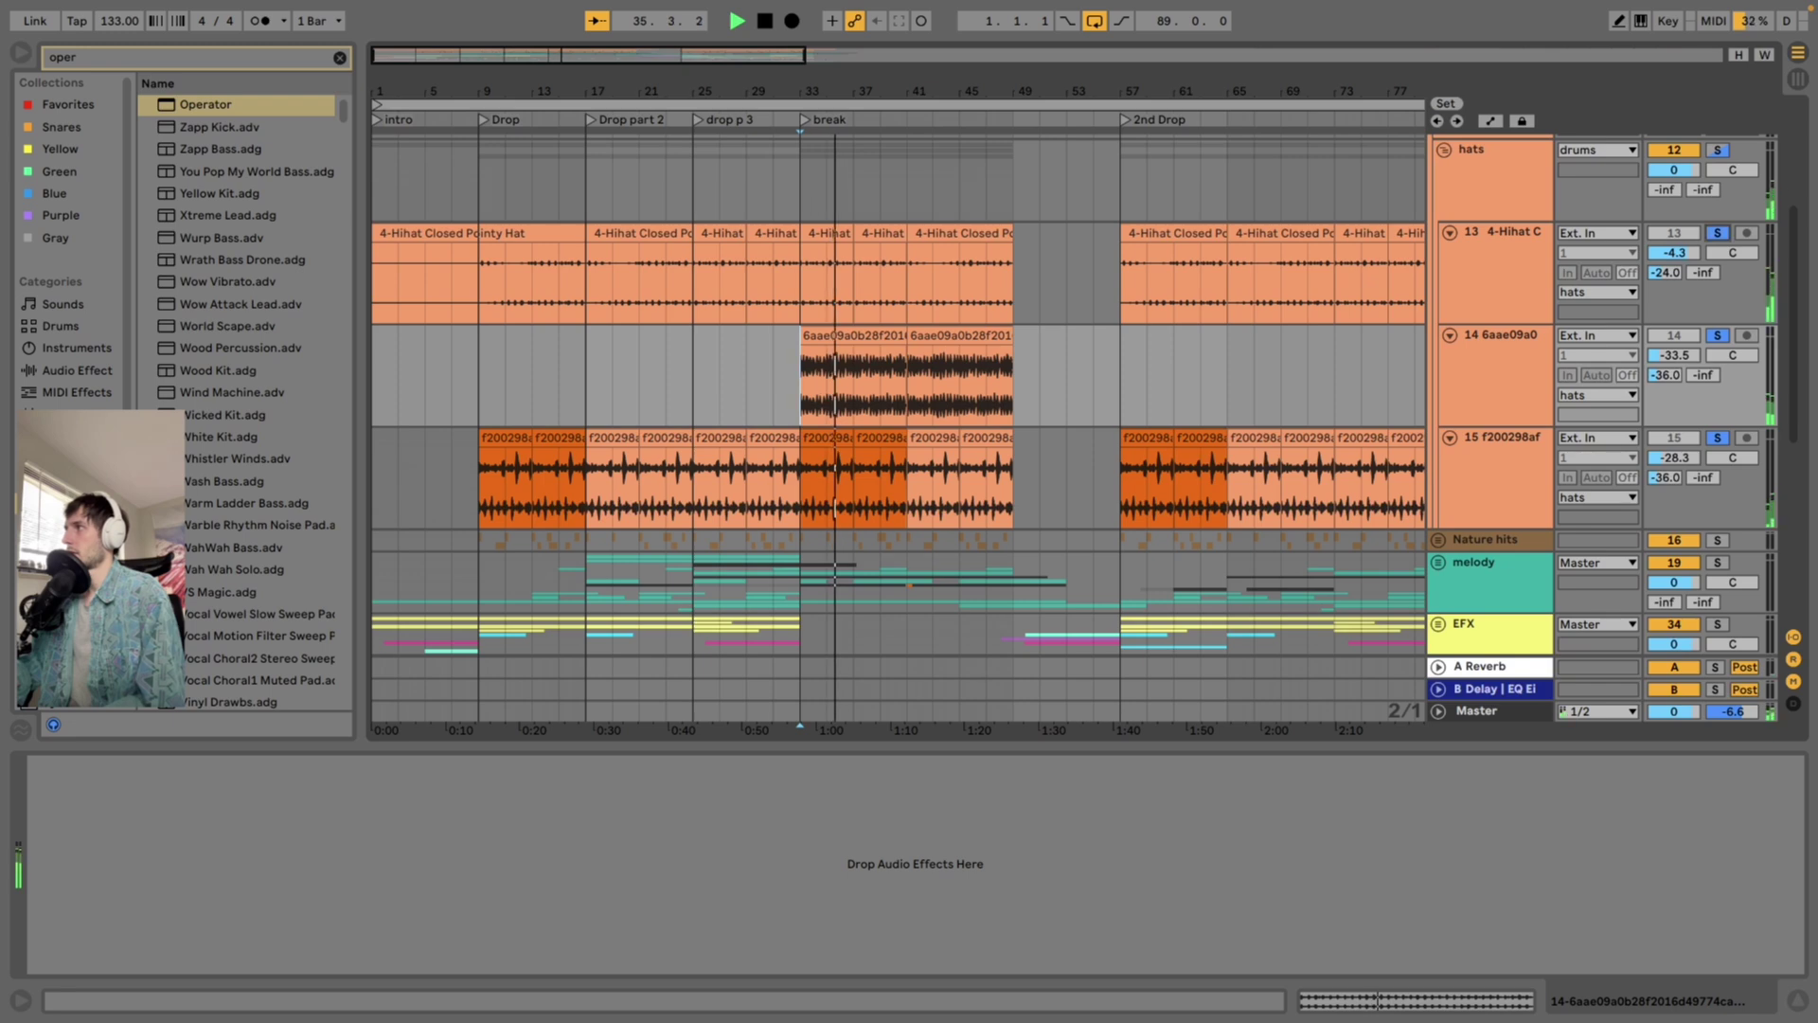
Play the whole drums group soloed from the start of the break and look over its tracks
{"action": "scroll", "coordinate": [898, 426], "scroll_direction": "up", "scroll_amount": 5}
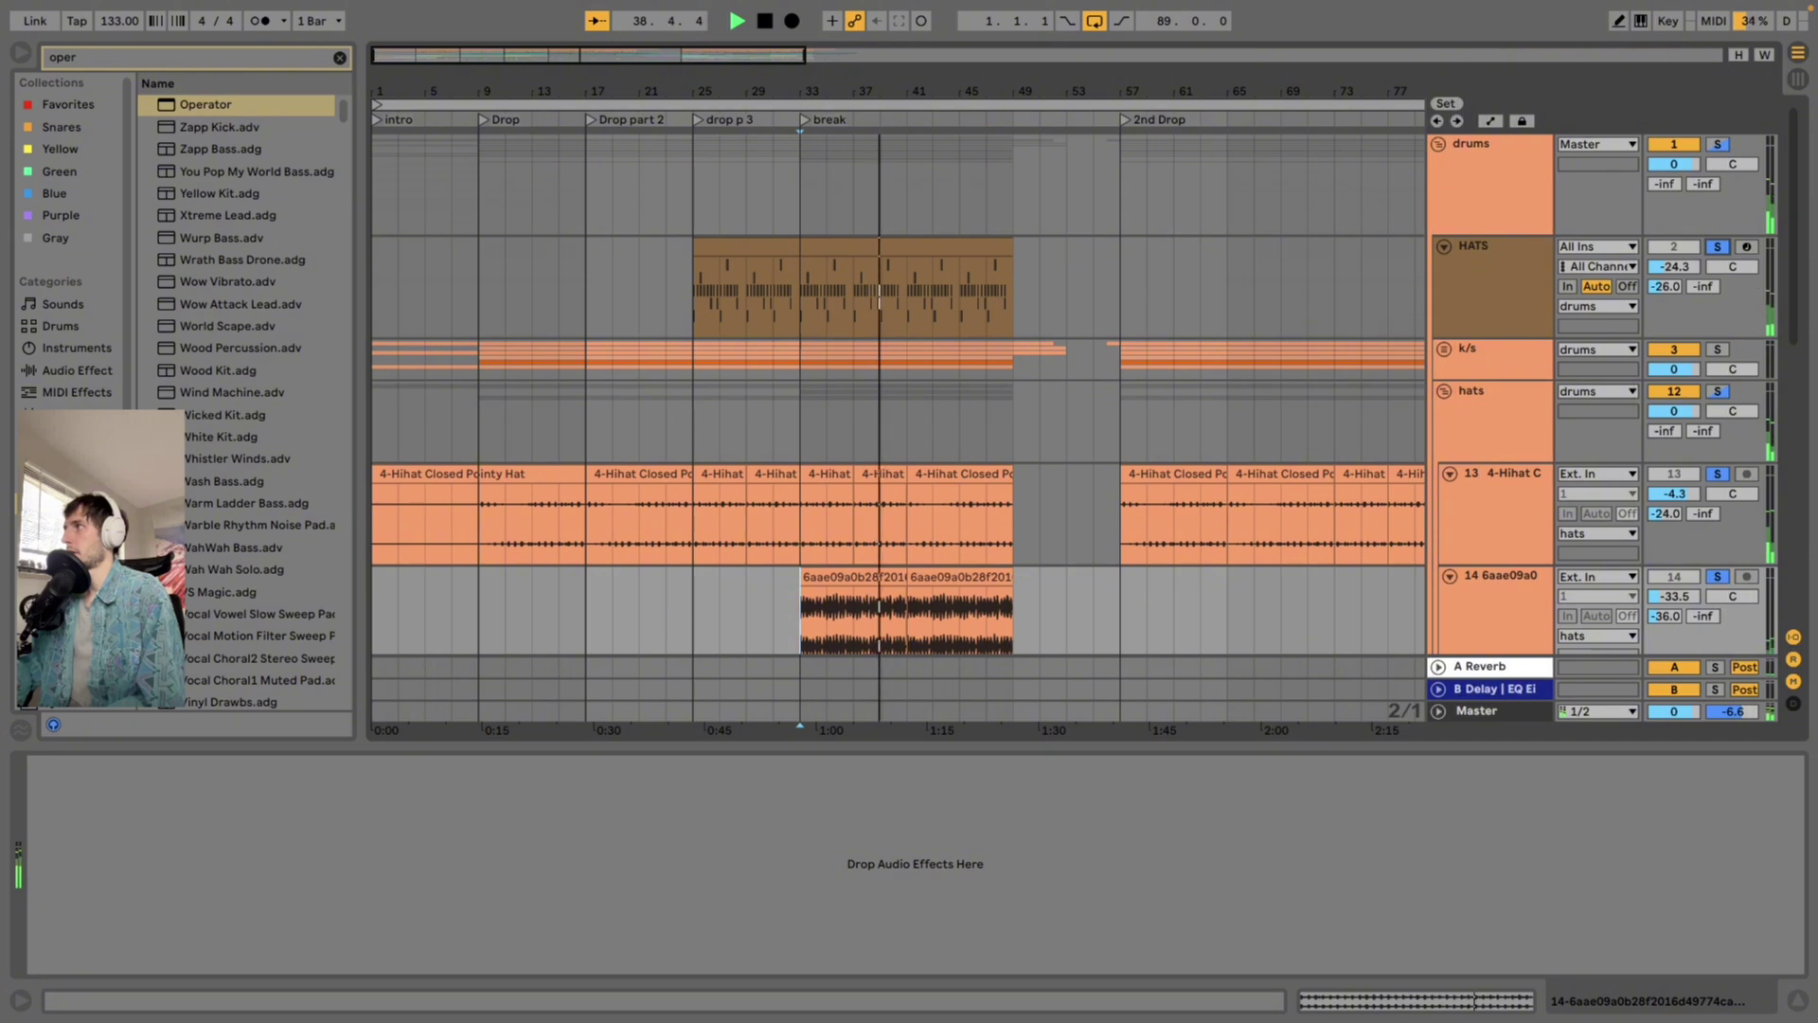
{"action": "left_click", "coordinate": [1718, 144]}
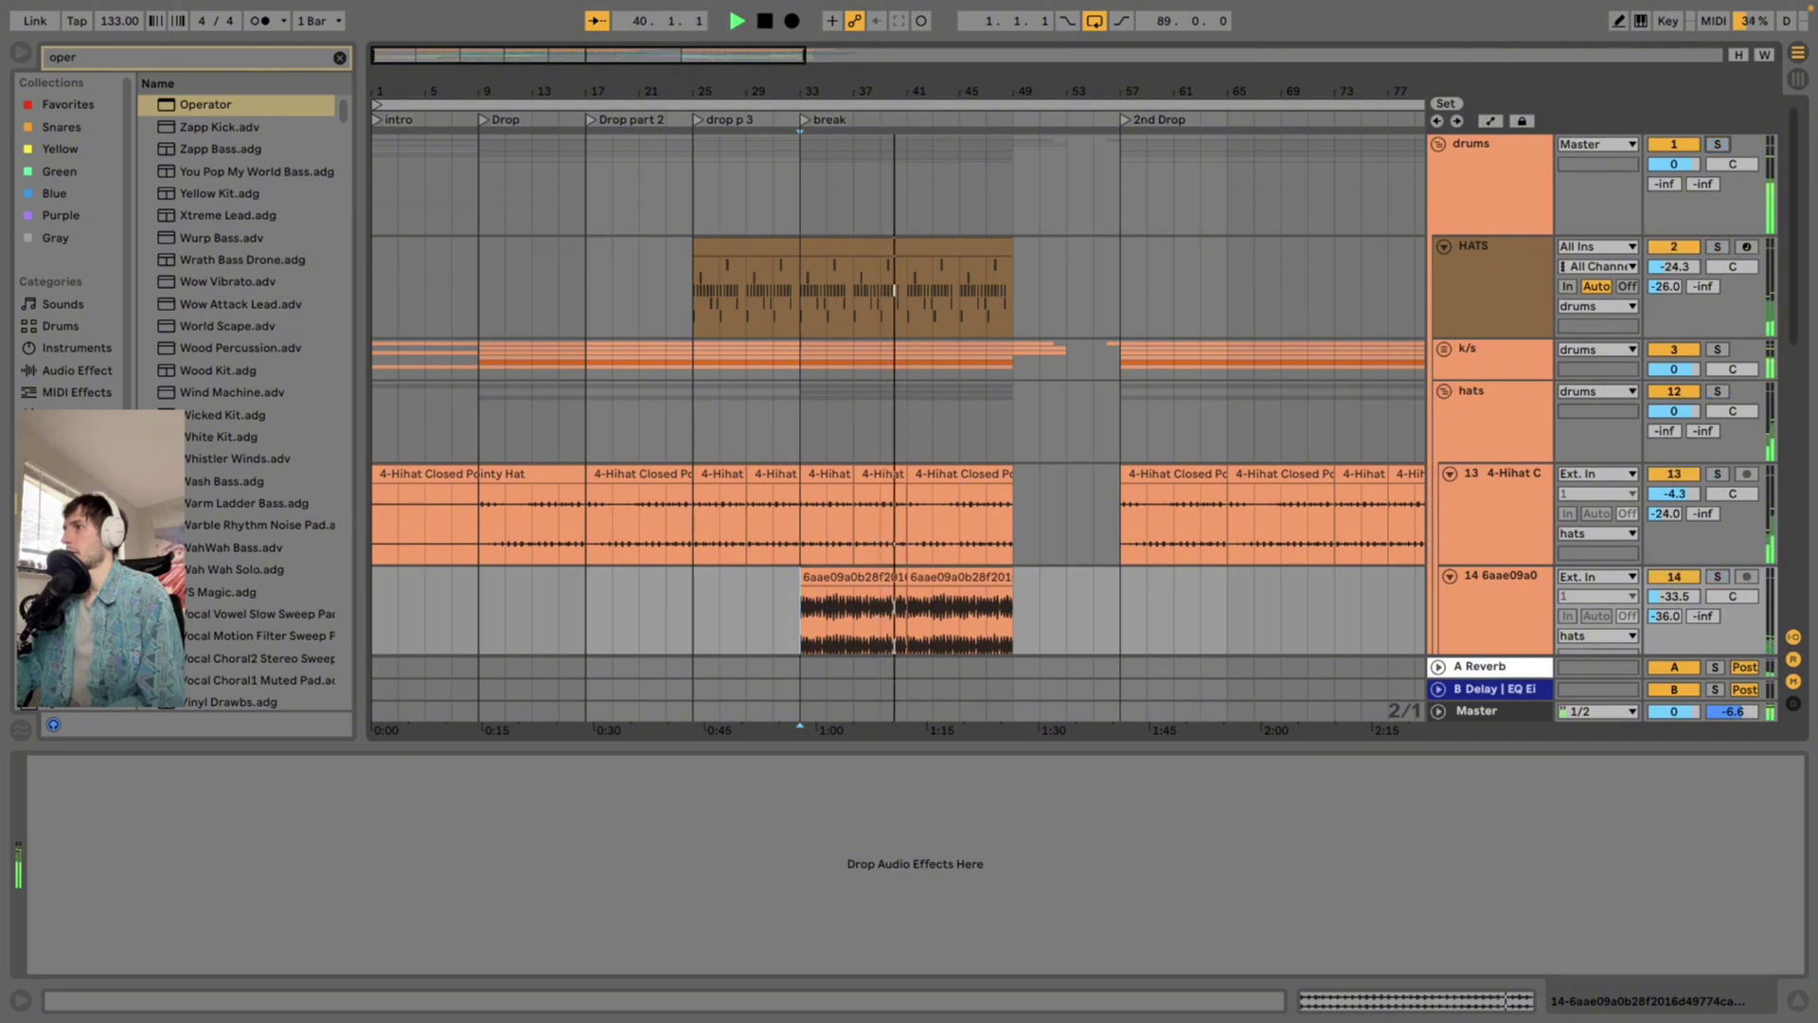
{"action": "left_click", "coordinate": [1718, 144]}
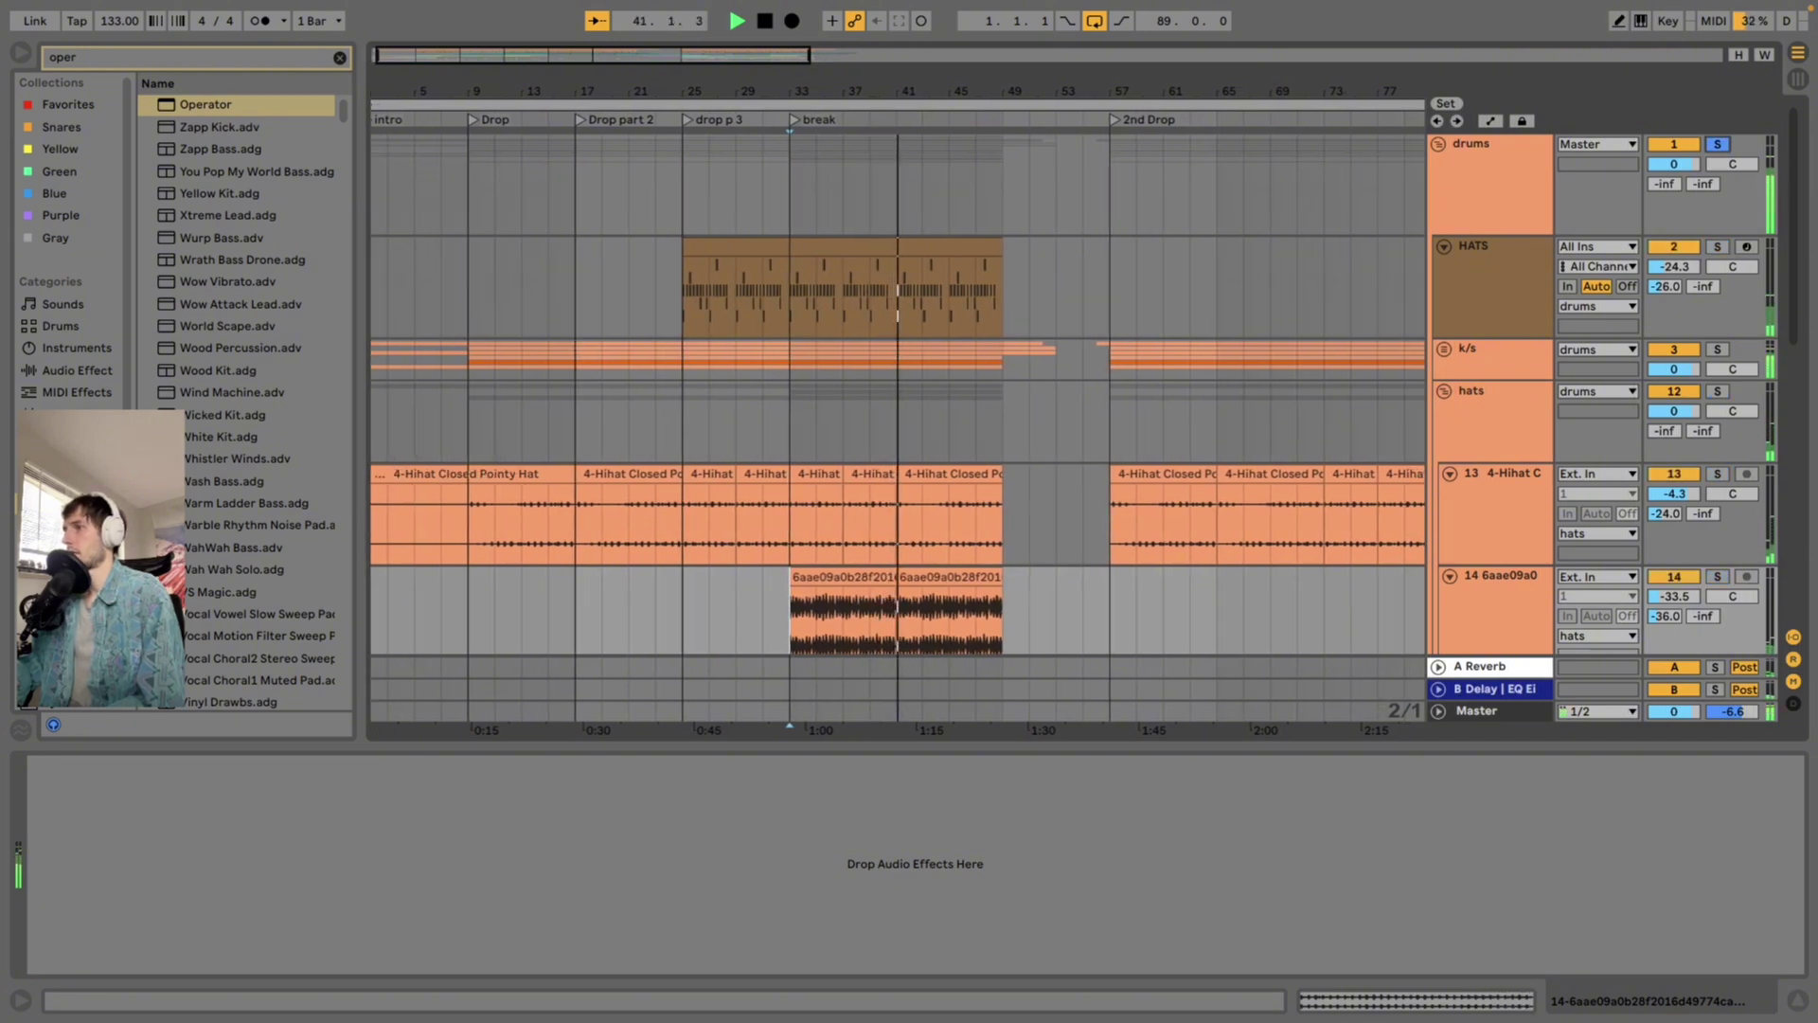
{"action": "left_click", "coordinate": [790, 190]}
{"action": "key", "text": "space"}
{"action": "key", "text": "space"}
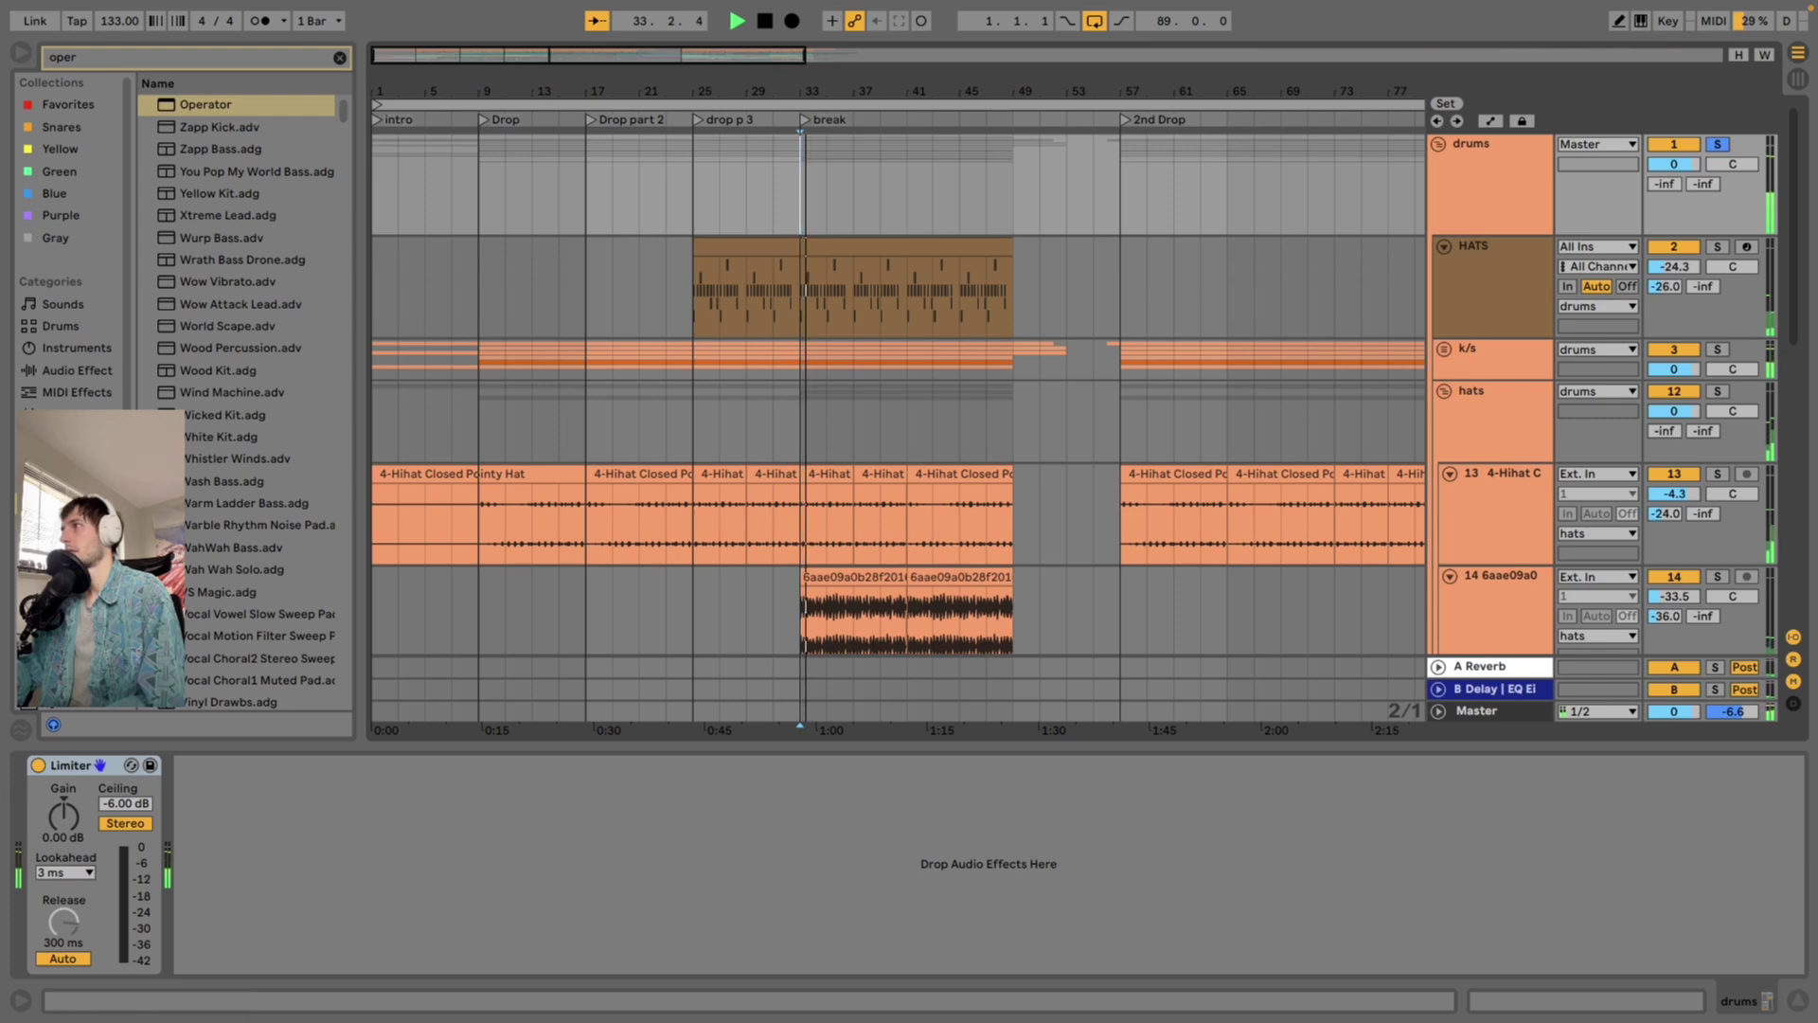
{"action": "scroll", "coordinate": [898, 427], "scroll_direction": "down", "scroll_amount": 4}
{"action": "scroll", "coordinate": [898, 428], "scroll_direction": "up", "scroll_amount": 4}
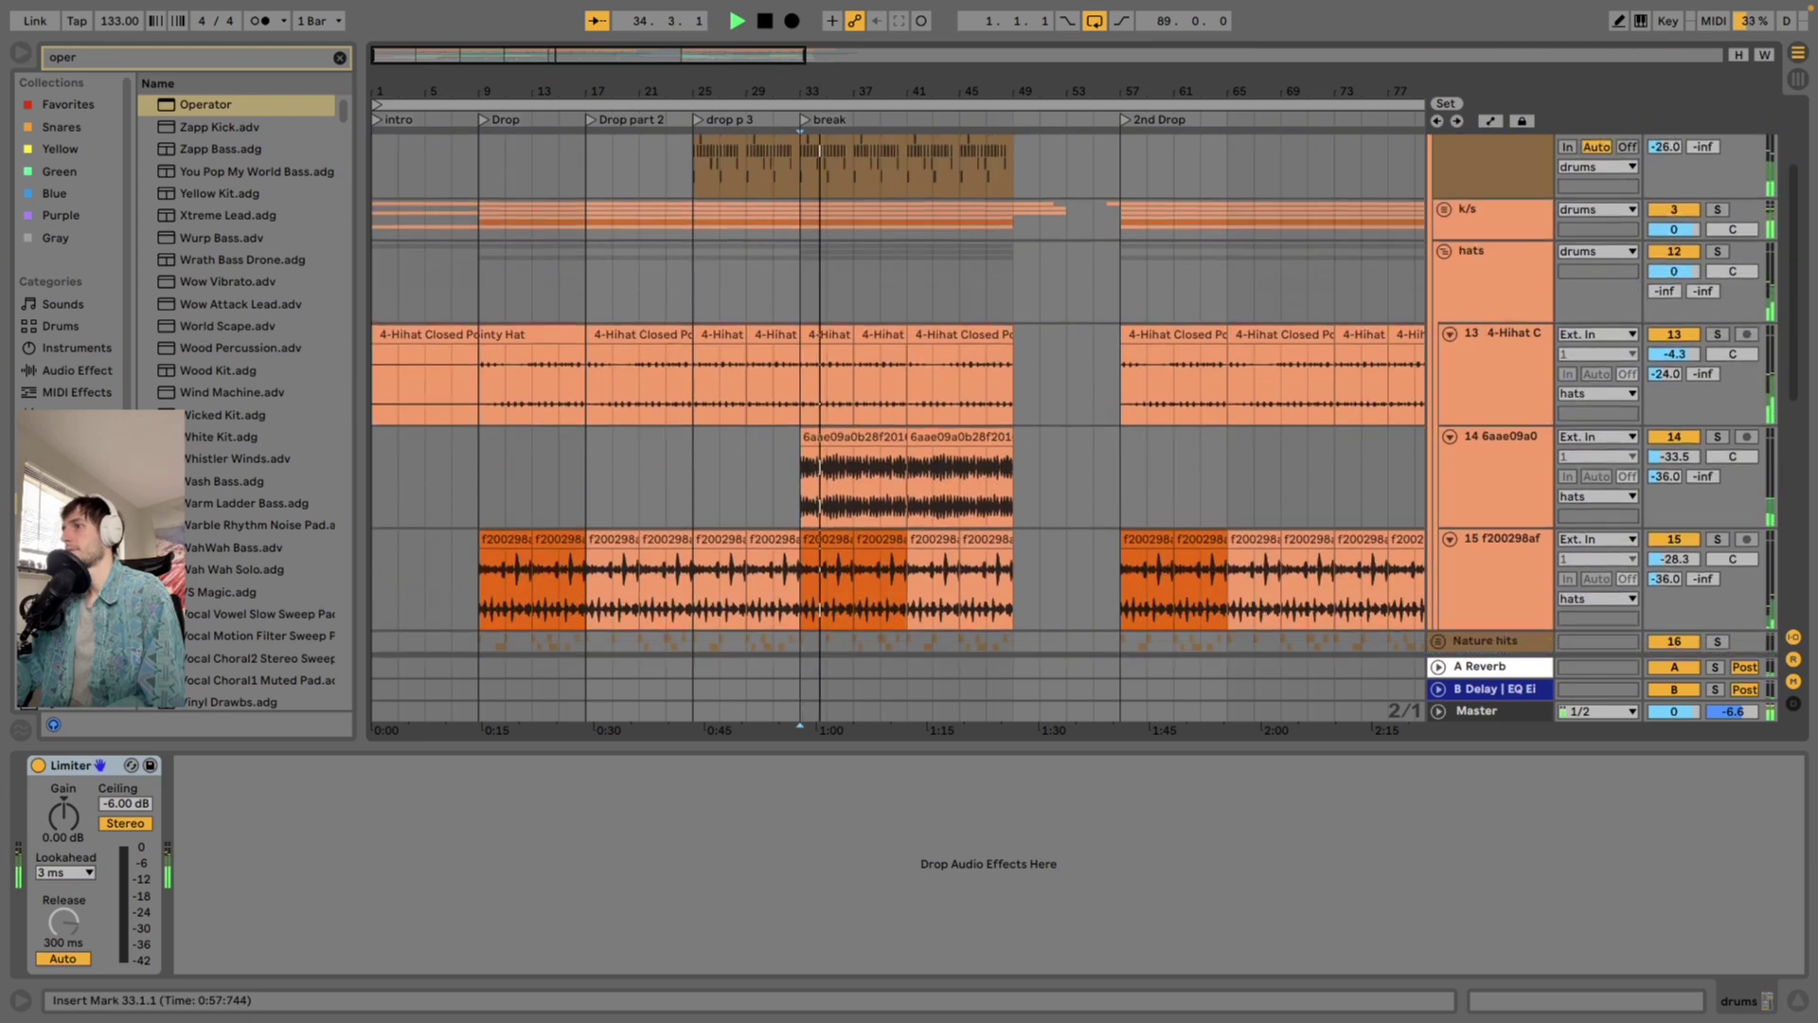
{"action": "scroll", "coordinate": [898, 427], "scroll_direction": "down", "scroll_amount": 4}
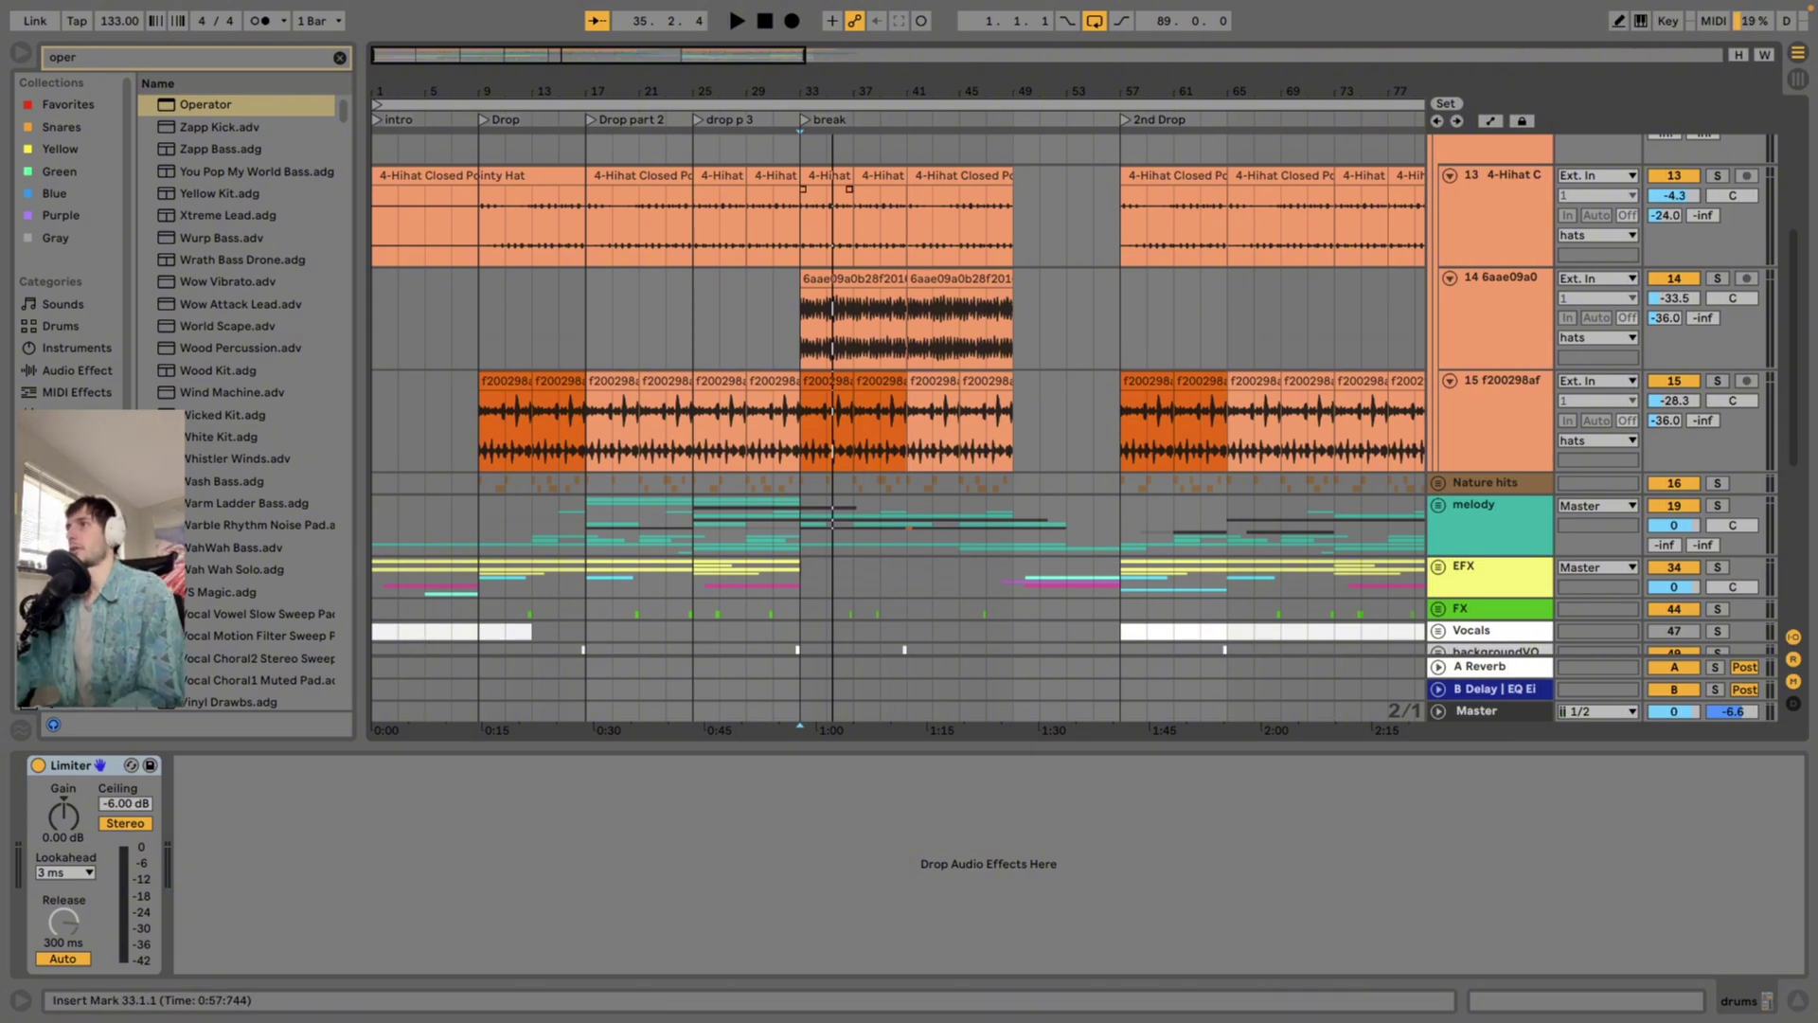
{"action": "scroll", "coordinate": [897, 395], "scroll_direction": "up", "scroll_amount": 4}
{"action": "scroll", "coordinate": [898, 395], "scroll_direction": "up", "scroll_amount": 2}
Examine the HATS notes and the k/s and hats group clips up close at bar 33, where the break starts
{"action": "left_click", "coordinate": [803, 288]}
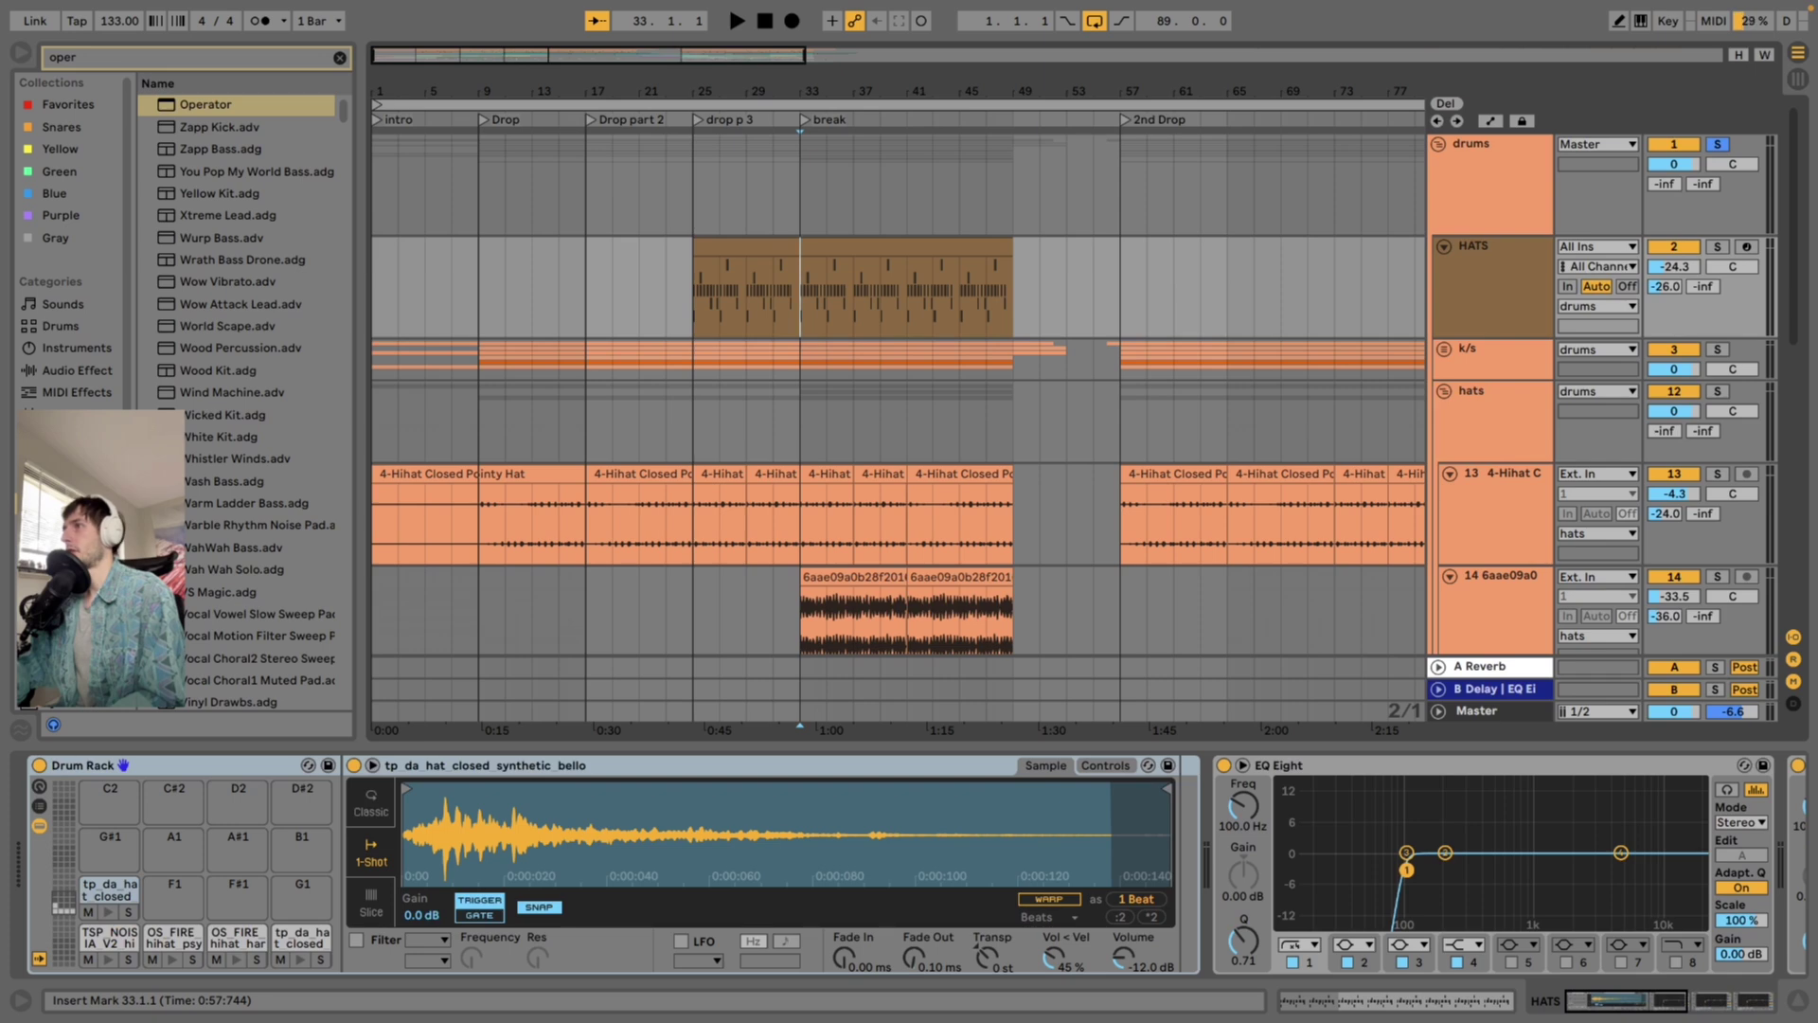
{"action": "scroll", "coordinate": [830, 288], "scroll_direction": "up", "scroll_amount": 10}
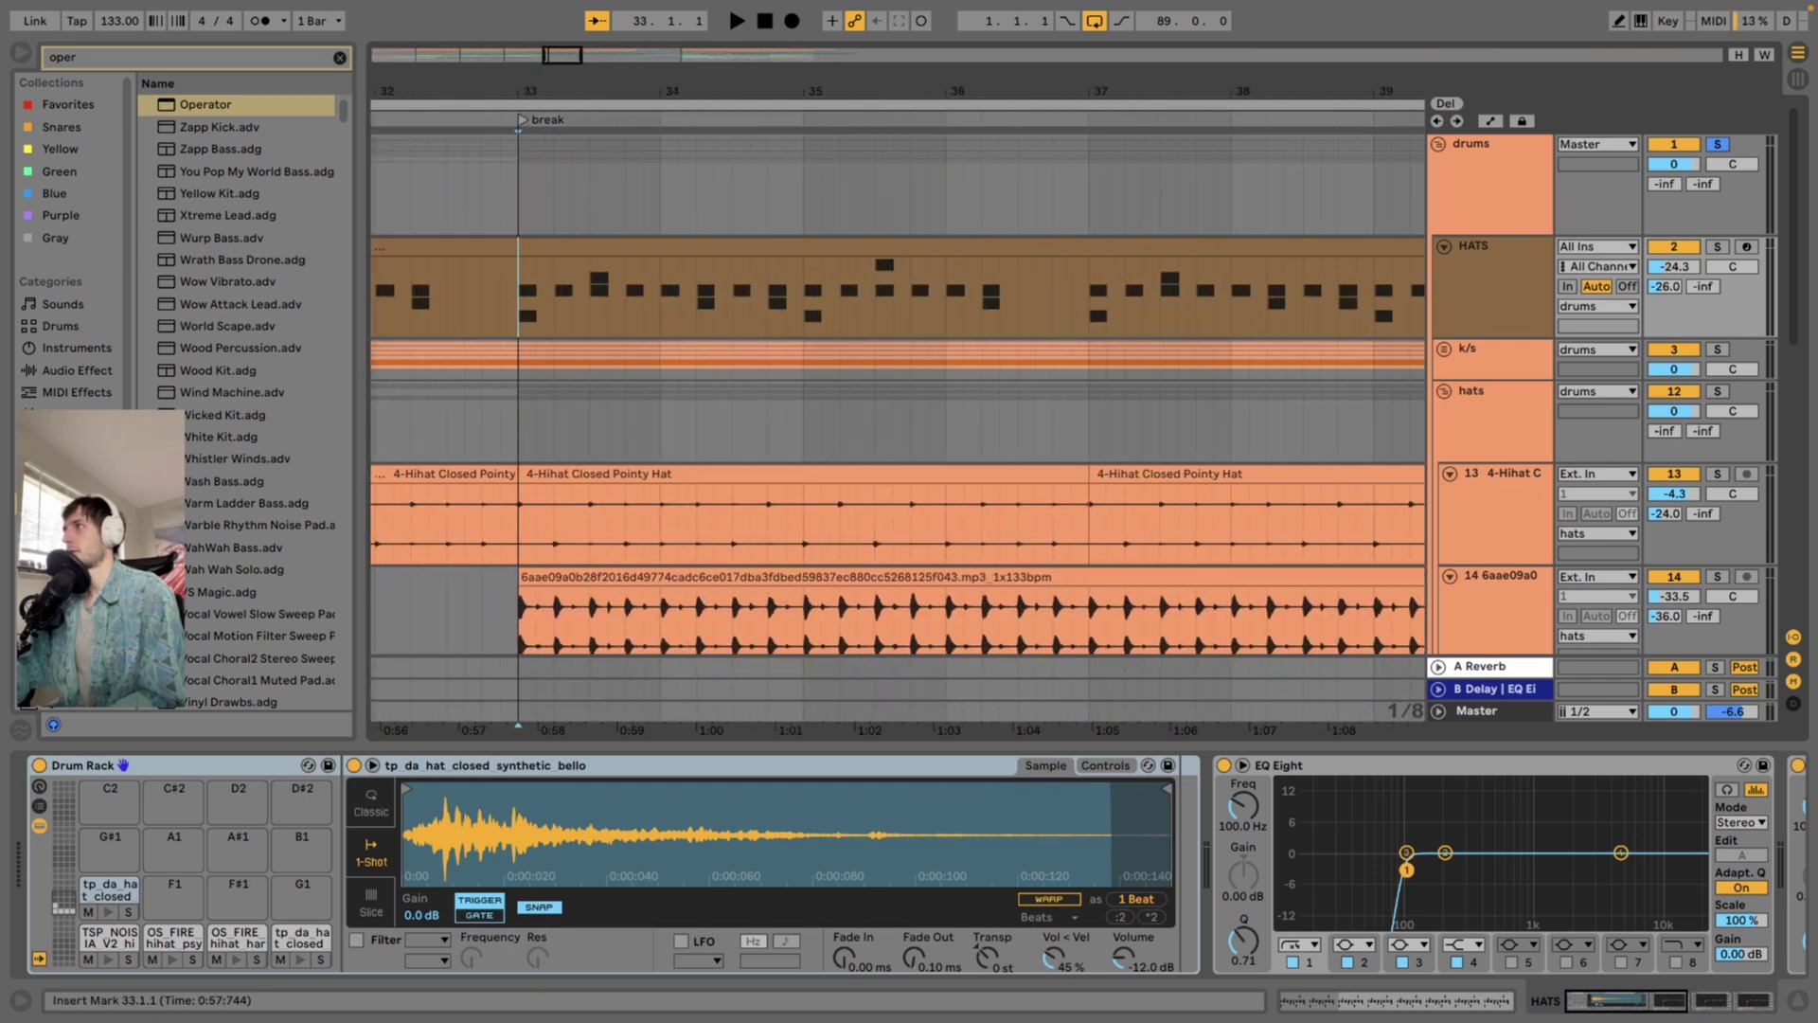
{"action": "scroll", "coordinate": [897, 395], "scroll_direction": "down", "scroll_amount": 5}
{"action": "scroll", "coordinate": [897, 395], "scroll_direction": "up", "scroll_amount": 5}
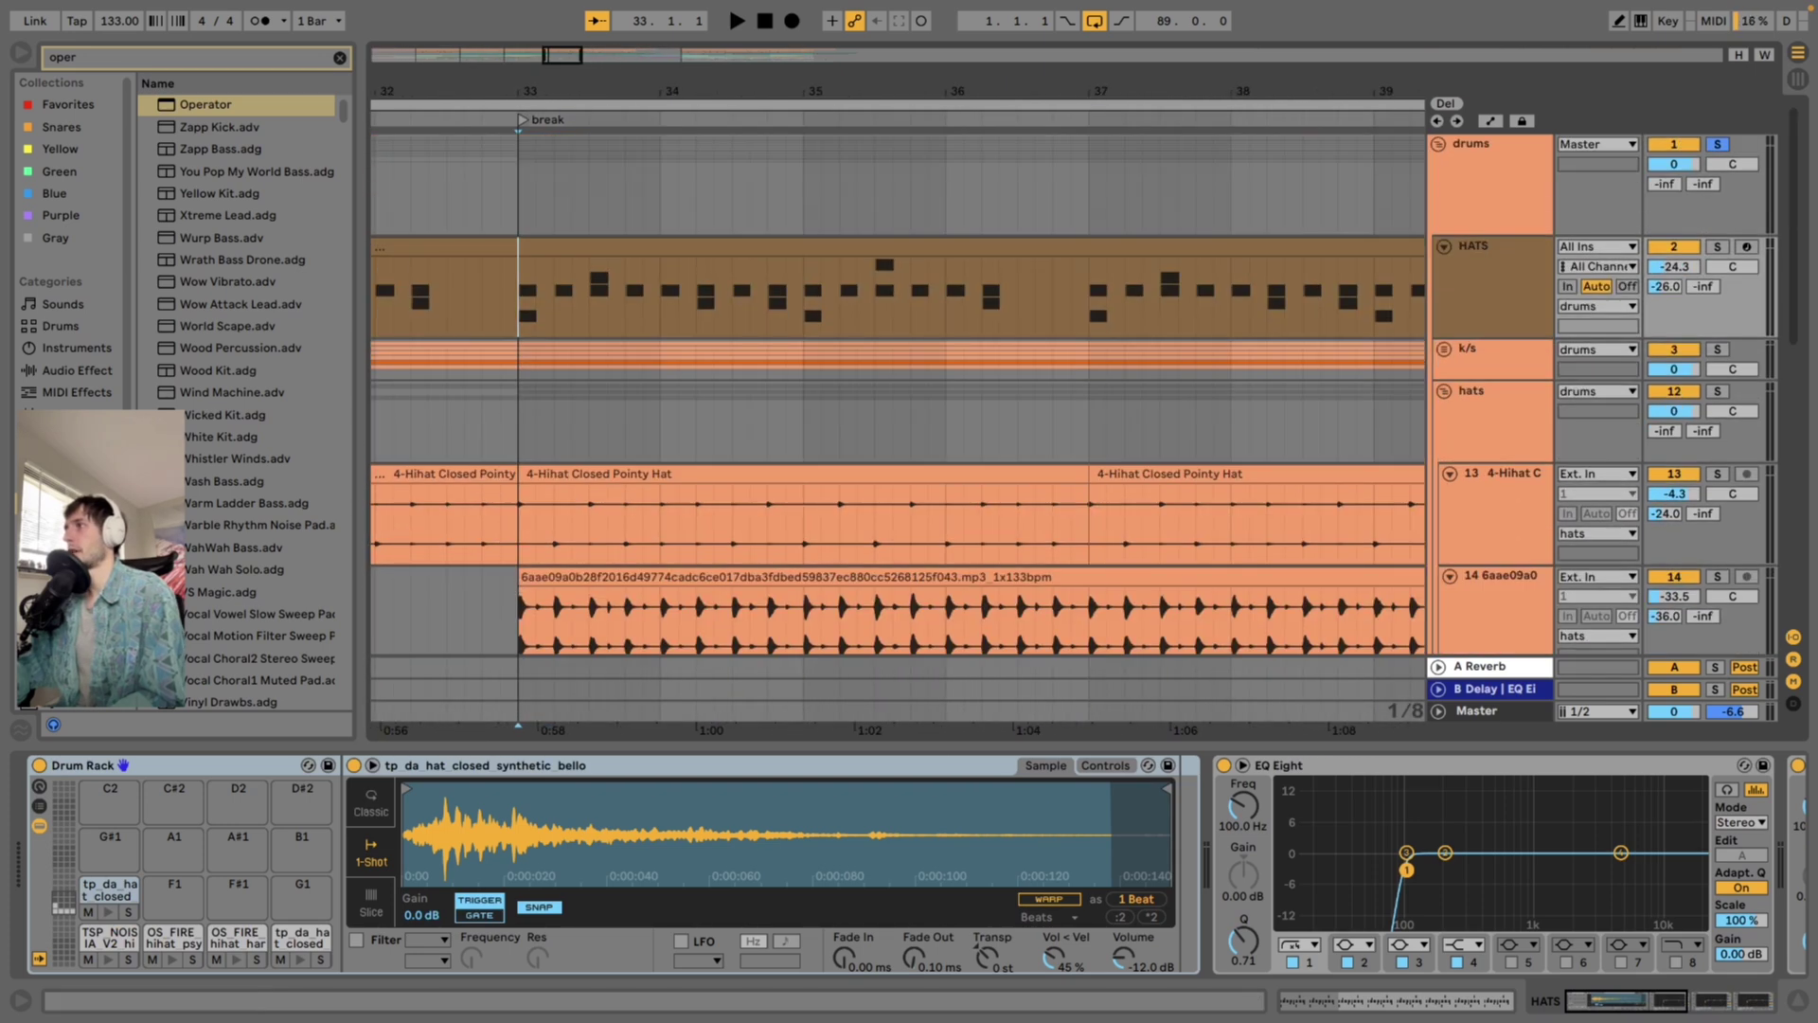
{"action": "left_click", "coordinate": [1443, 350]}
{"action": "scroll", "coordinate": [897, 395], "scroll_direction": "down", "scroll_amount": 4}
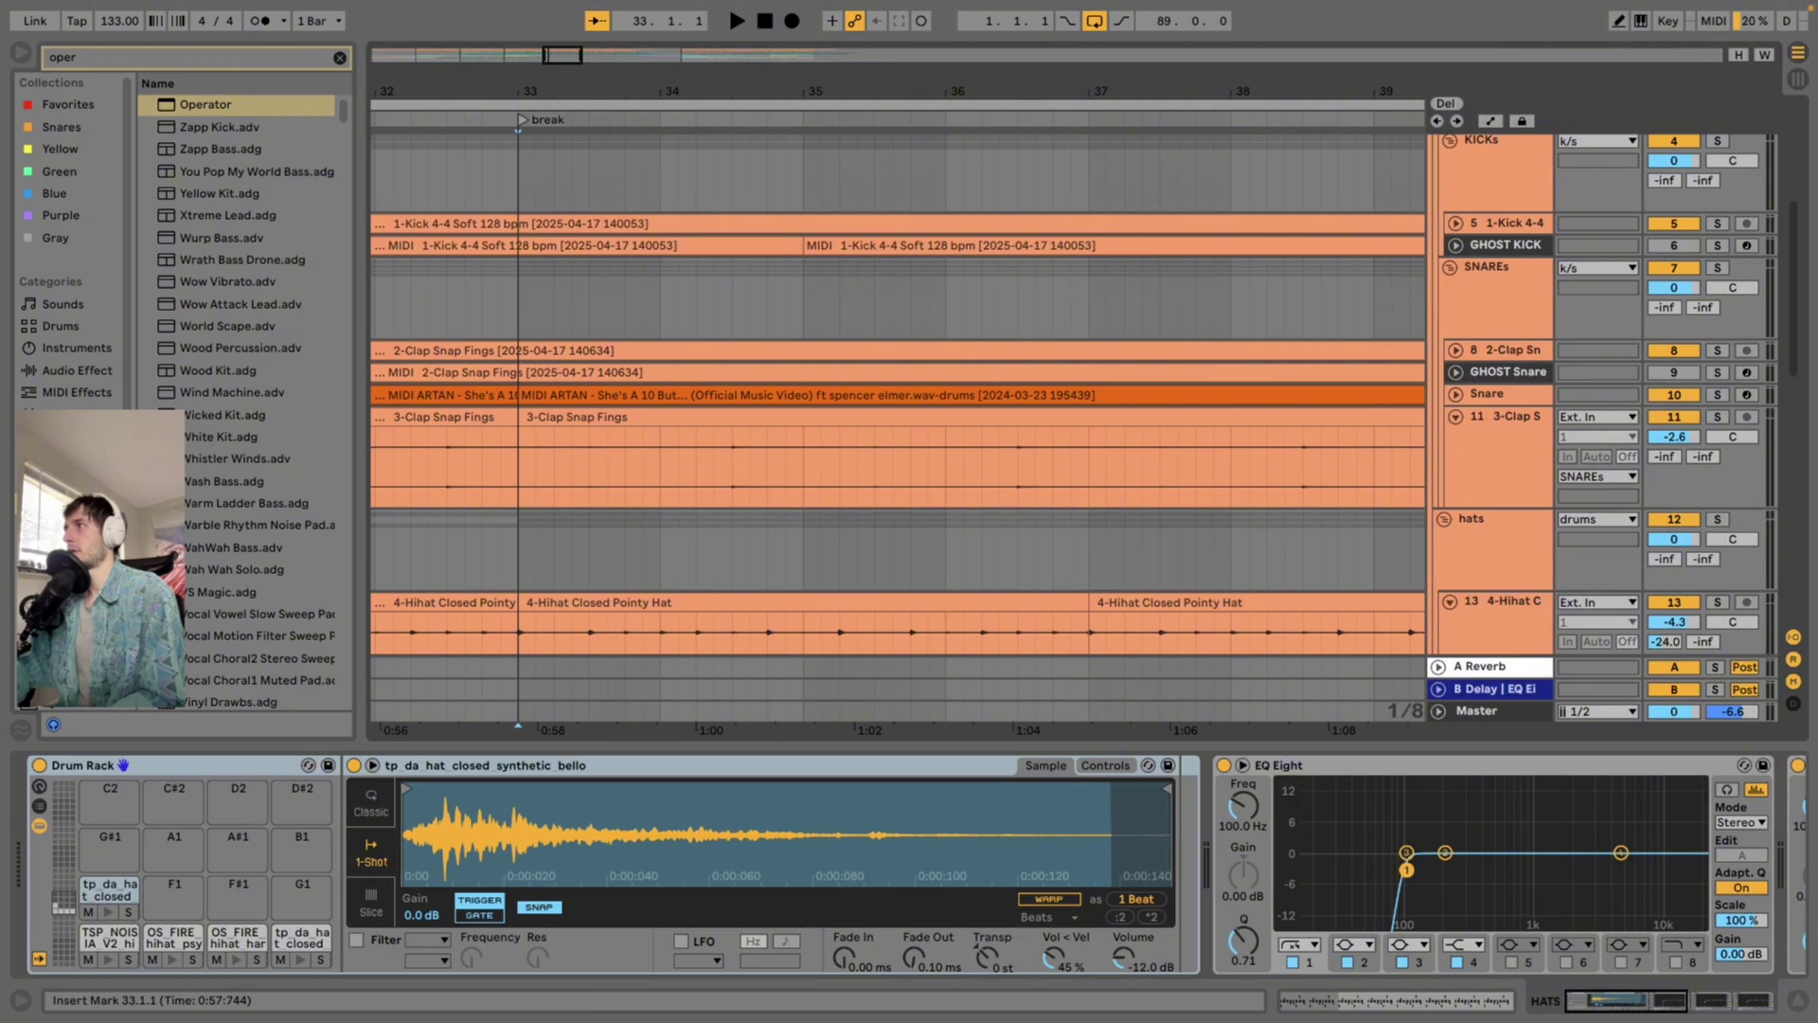
{"action": "scroll", "coordinate": [897, 395], "scroll_direction": "up", "scroll_amount": 1}
{"action": "scroll", "coordinate": [898, 395], "scroll_direction": "up", "scroll_amount": 2}
{"action": "scroll", "coordinate": [898, 395], "scroll_direction": "down", "scroll_amount": 6}
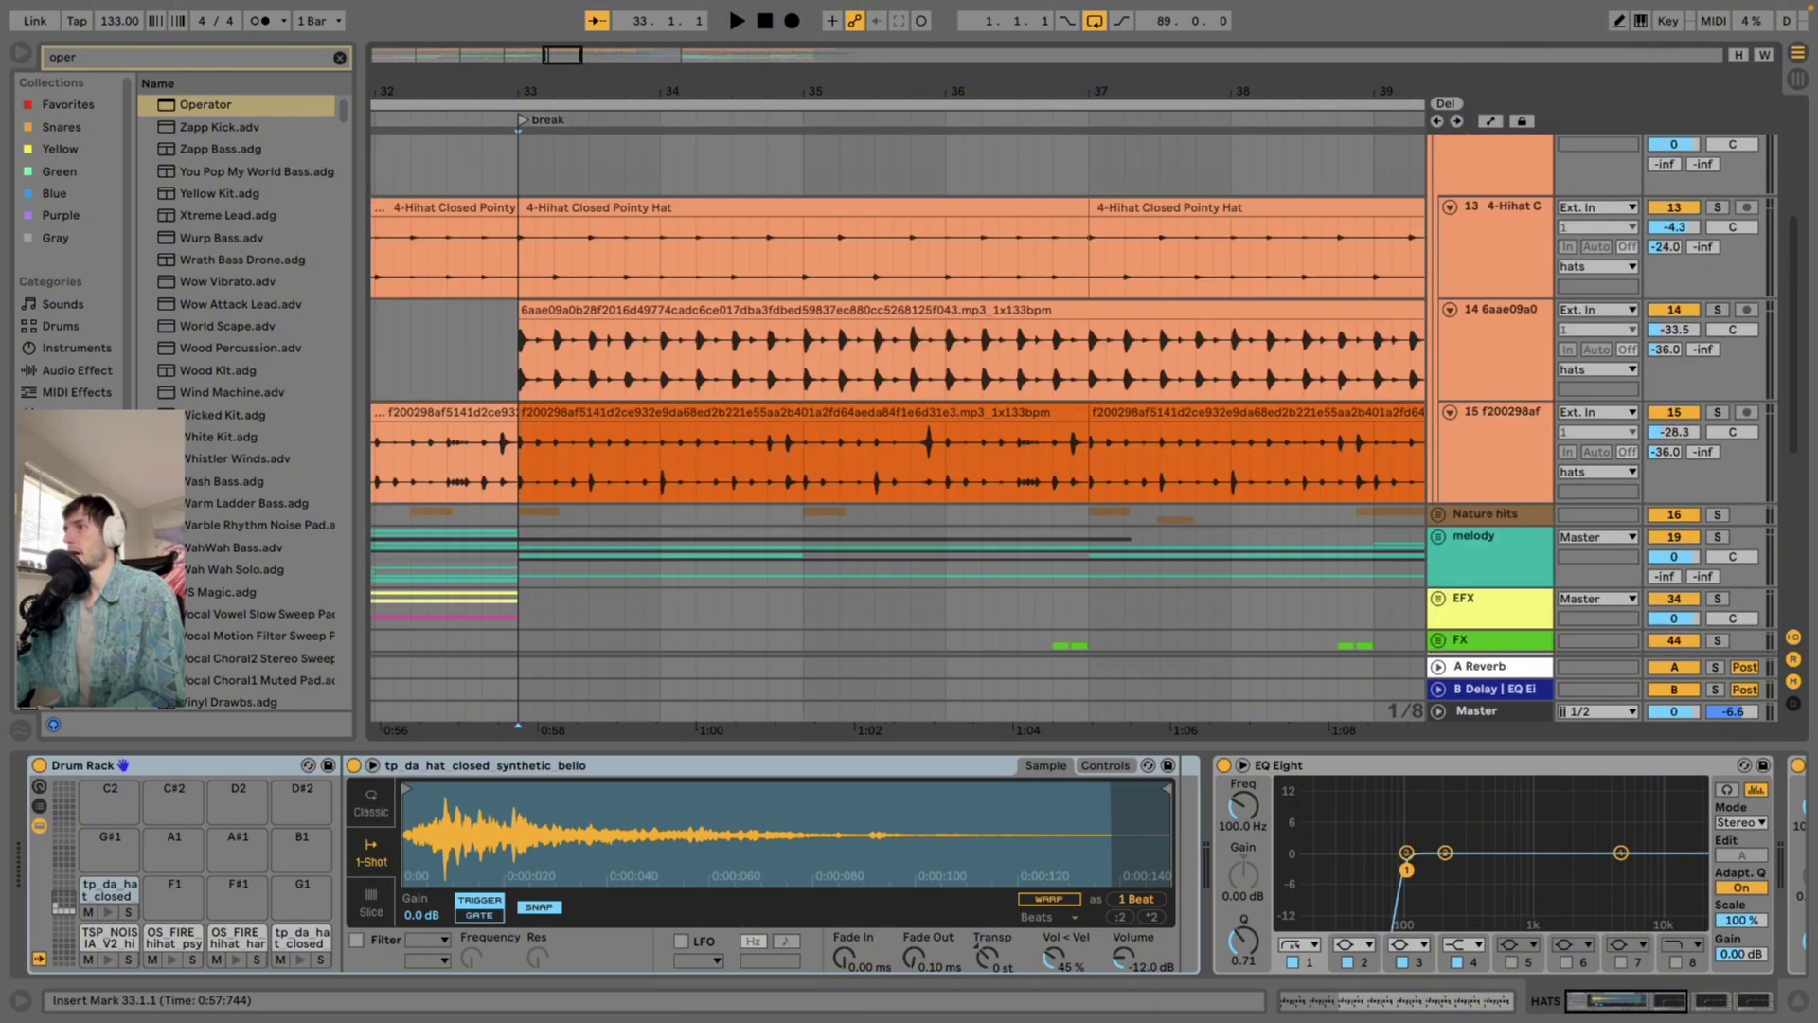
Play the 6aae09a0 and f200298af hat tracks soloed from bar 33
{"action": "left_click", "coordinate": [519, 356]}
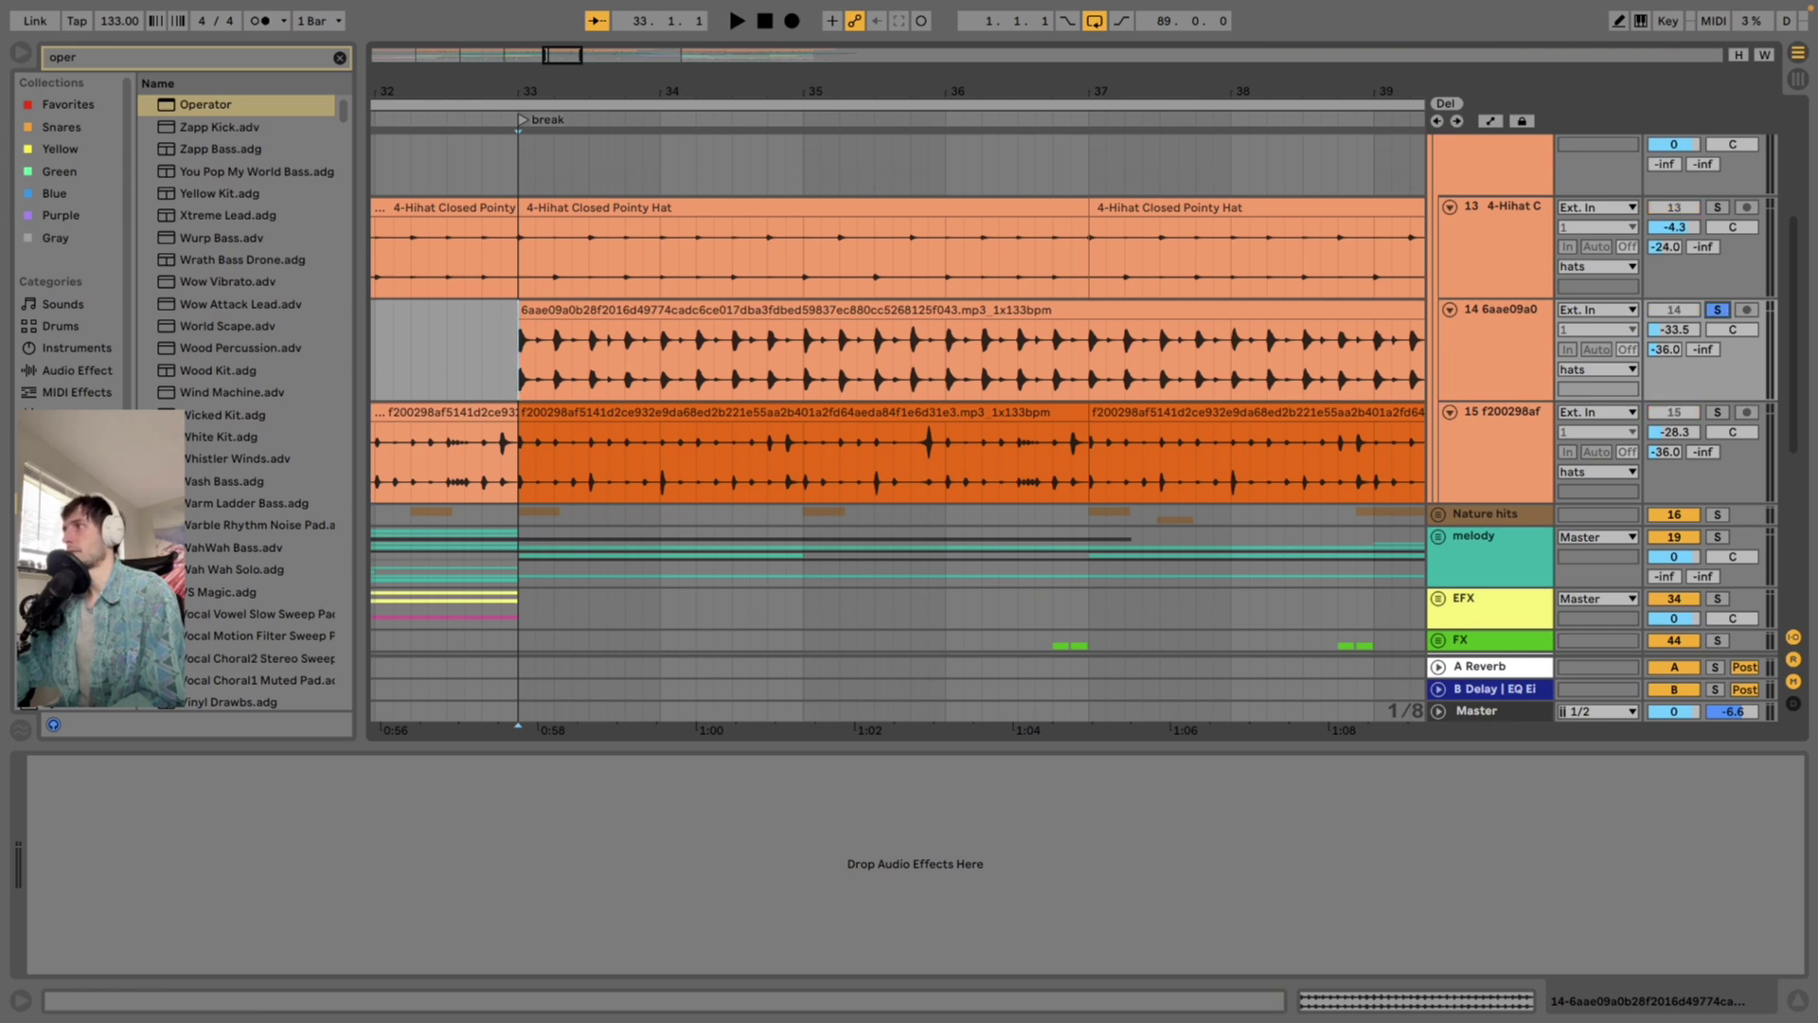
{"action": "key", "text": "space"}
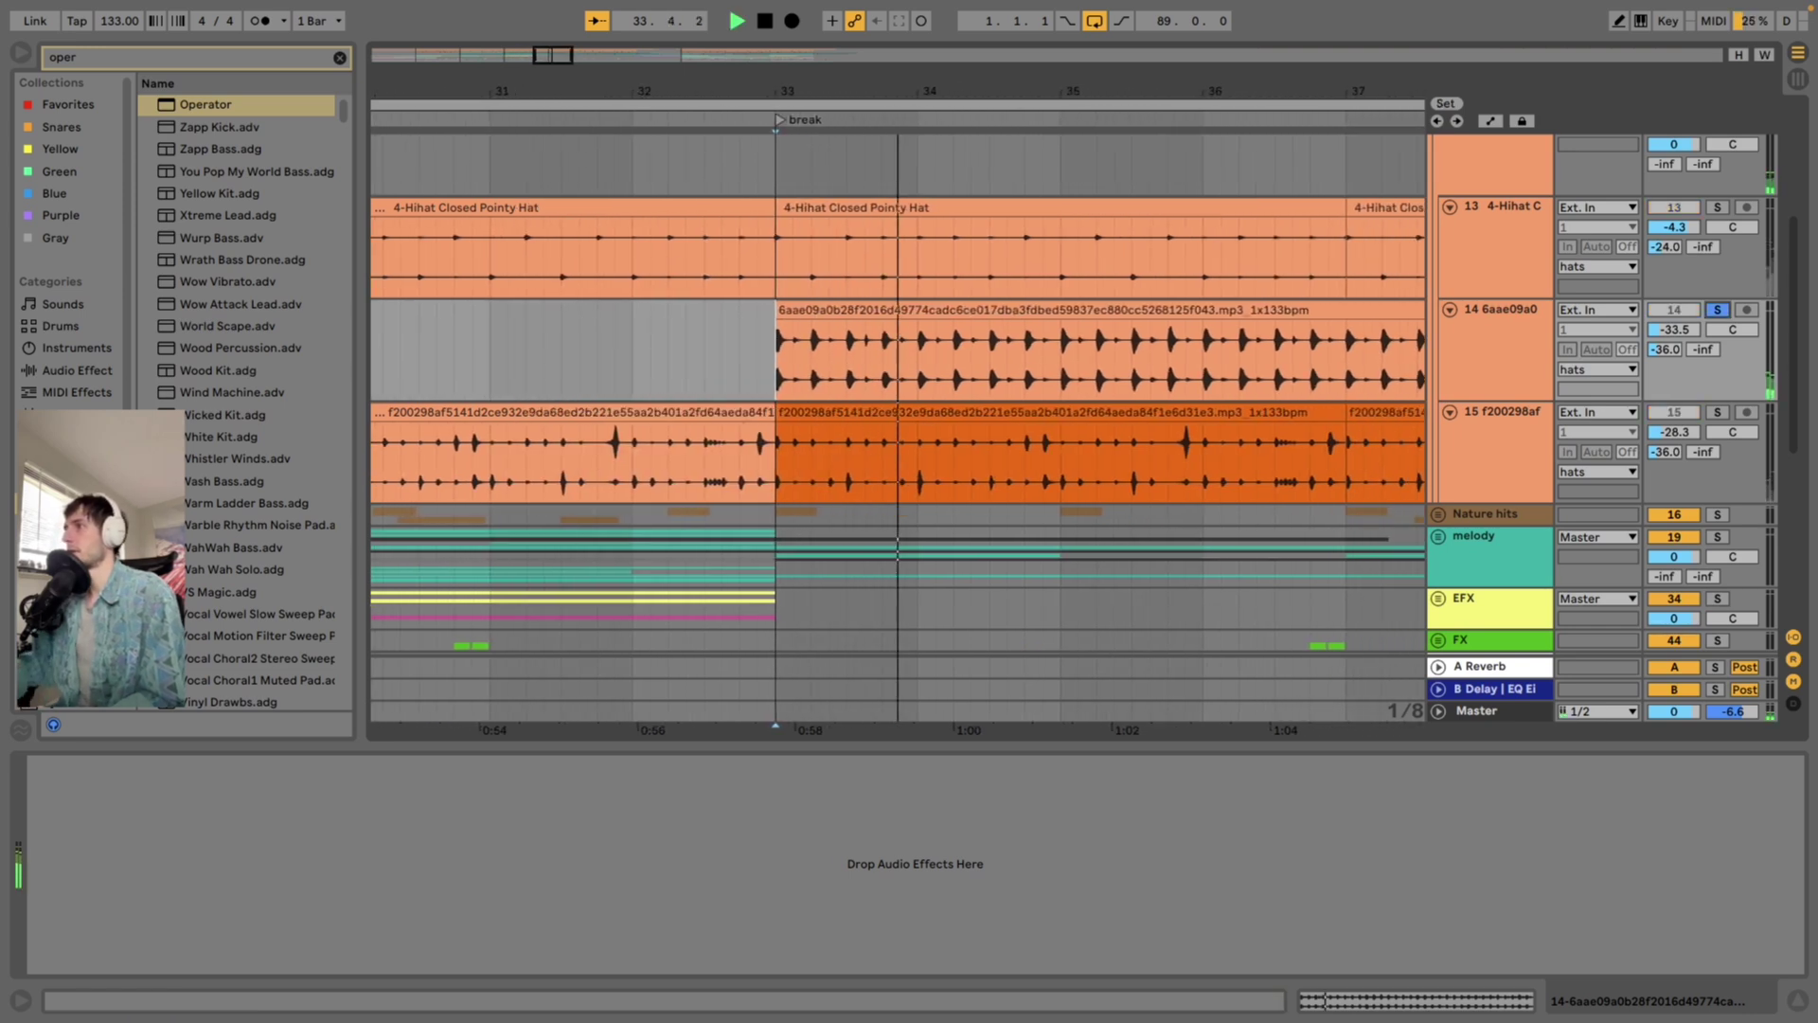
{"action": "key", "text": "space"}
{"action": "key", "text": "space"}
{"action": "left_click", "coordinate": [1716, 412]}
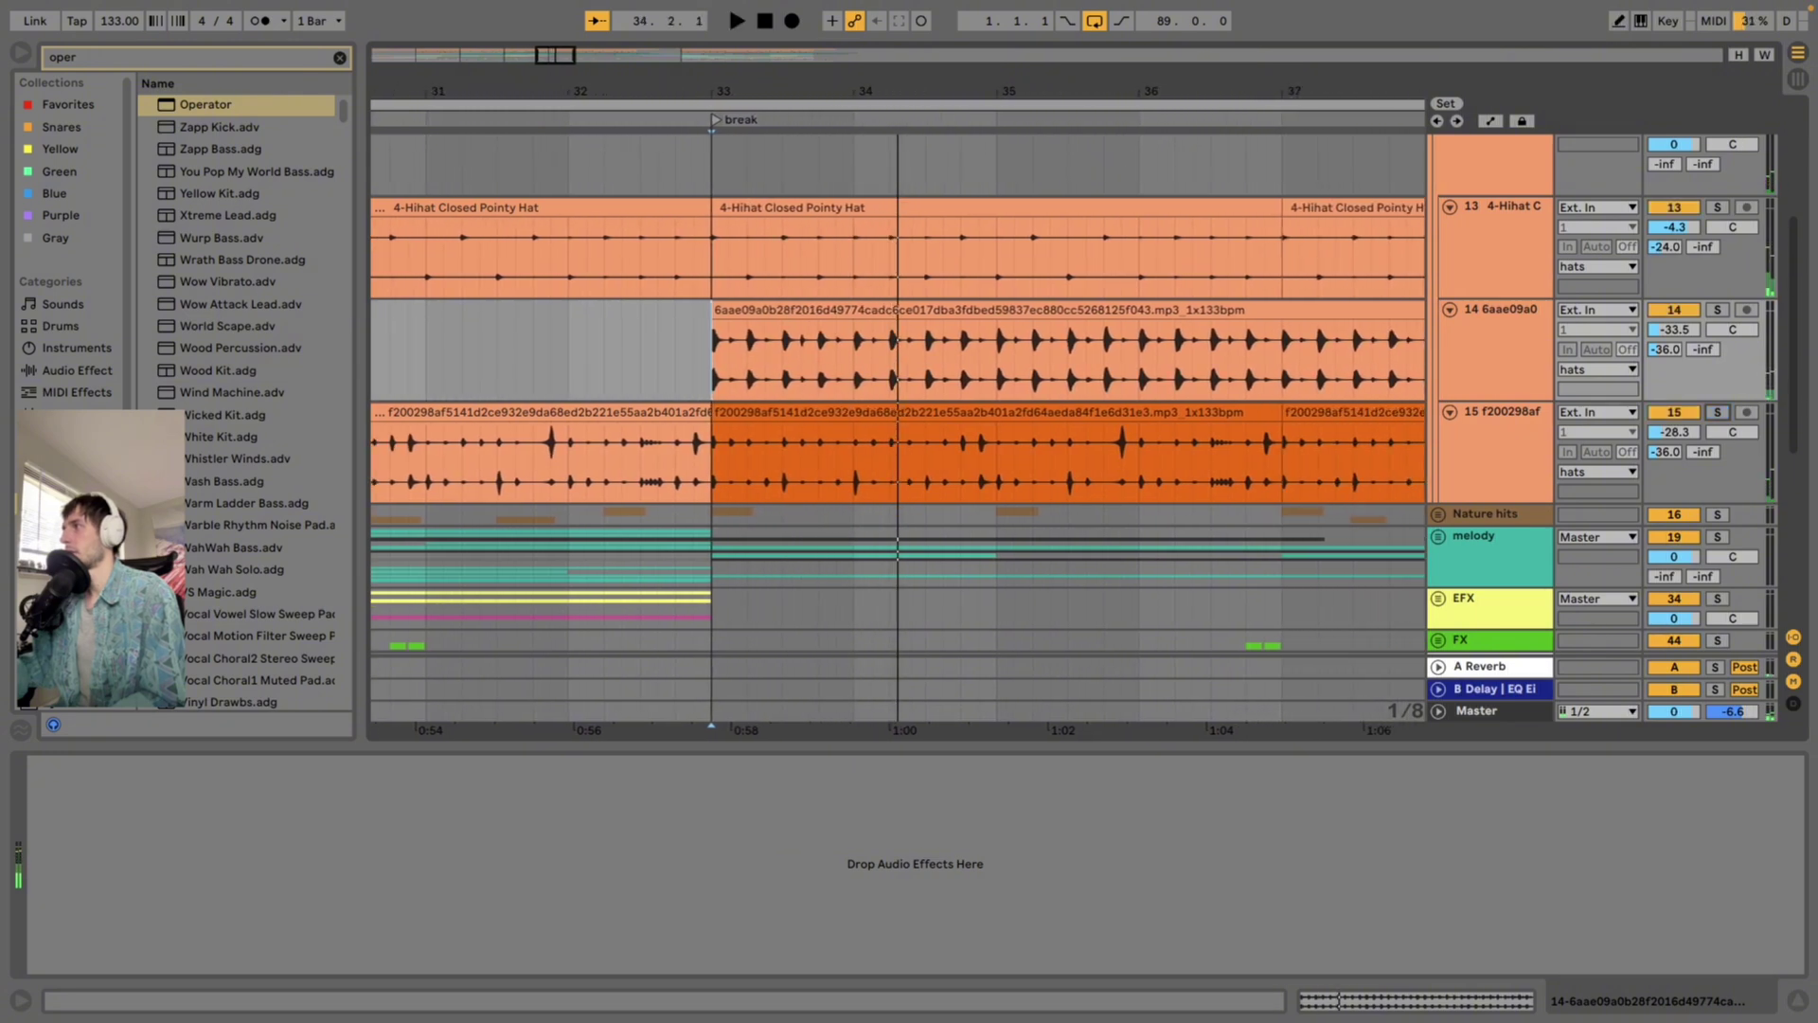
Play the drums group soloed from the break and fold the group
{"action": "scroll", "coordinate": [898, 398], "scroll_direction": "up", "scroll_amount": 3}
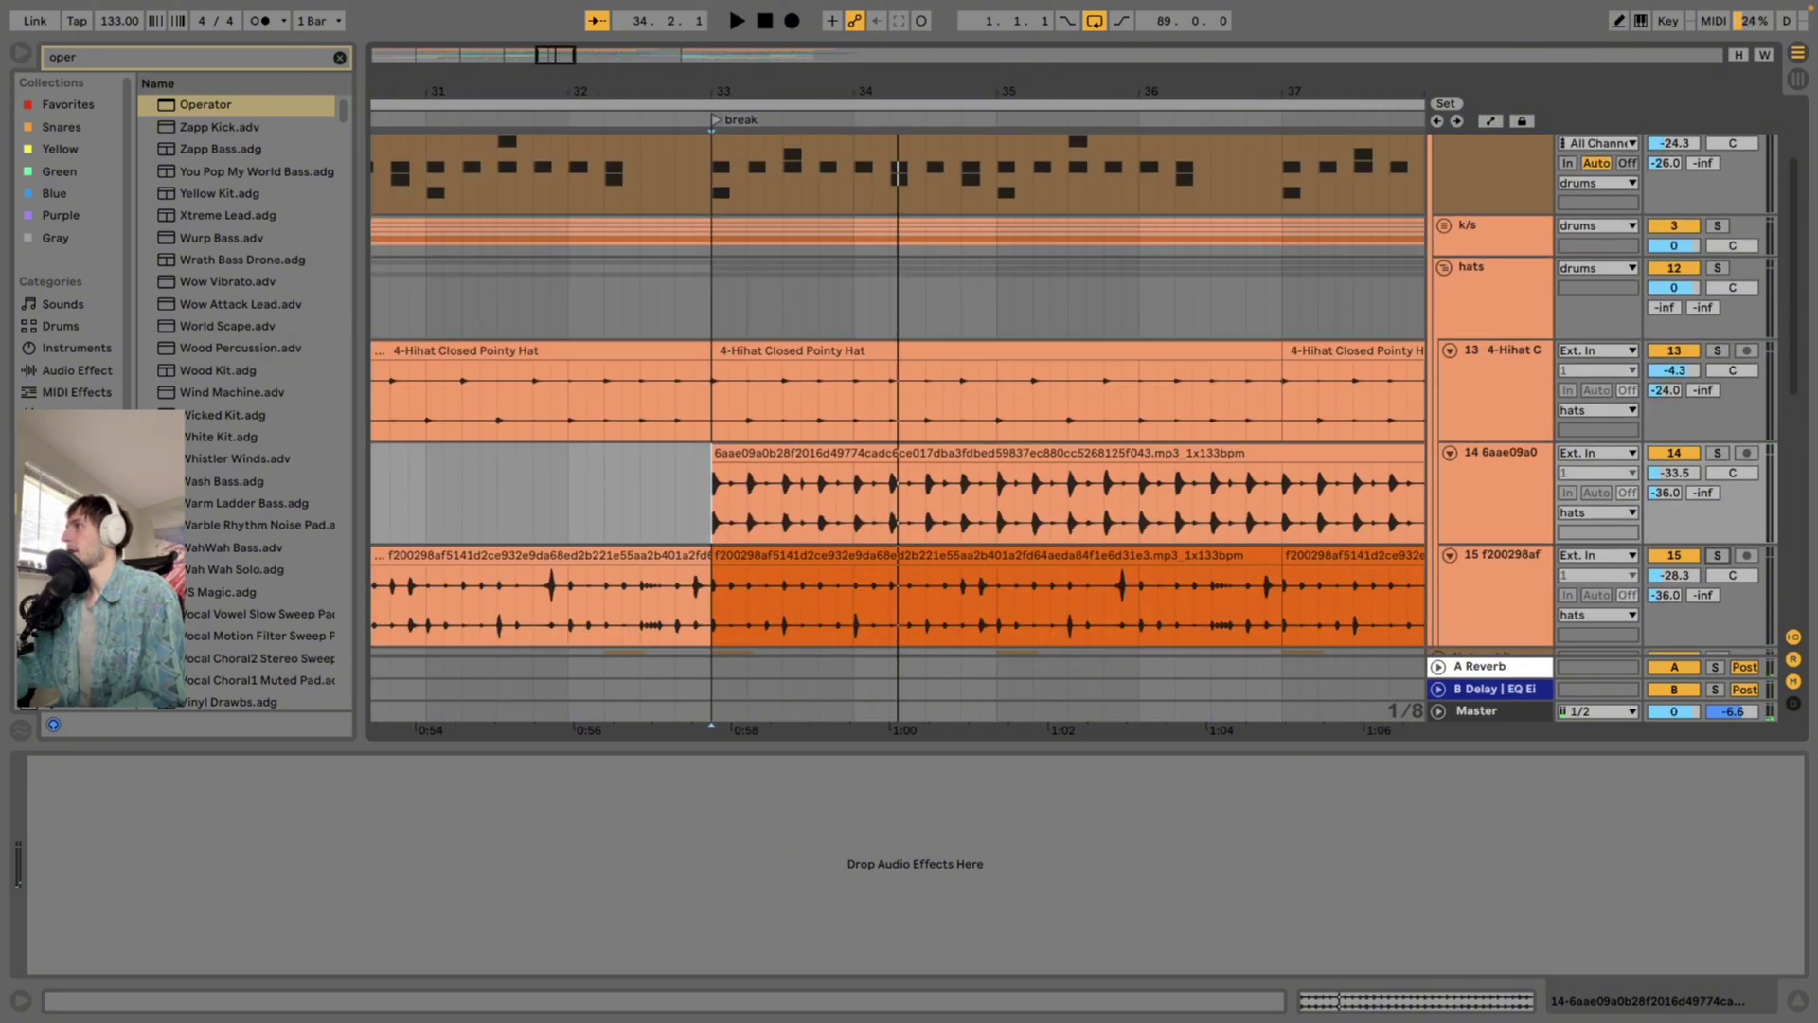
{"action": "scroll", "coordinate": [898, 398], "scroll_direction": "up", "scroll_amount": 3}
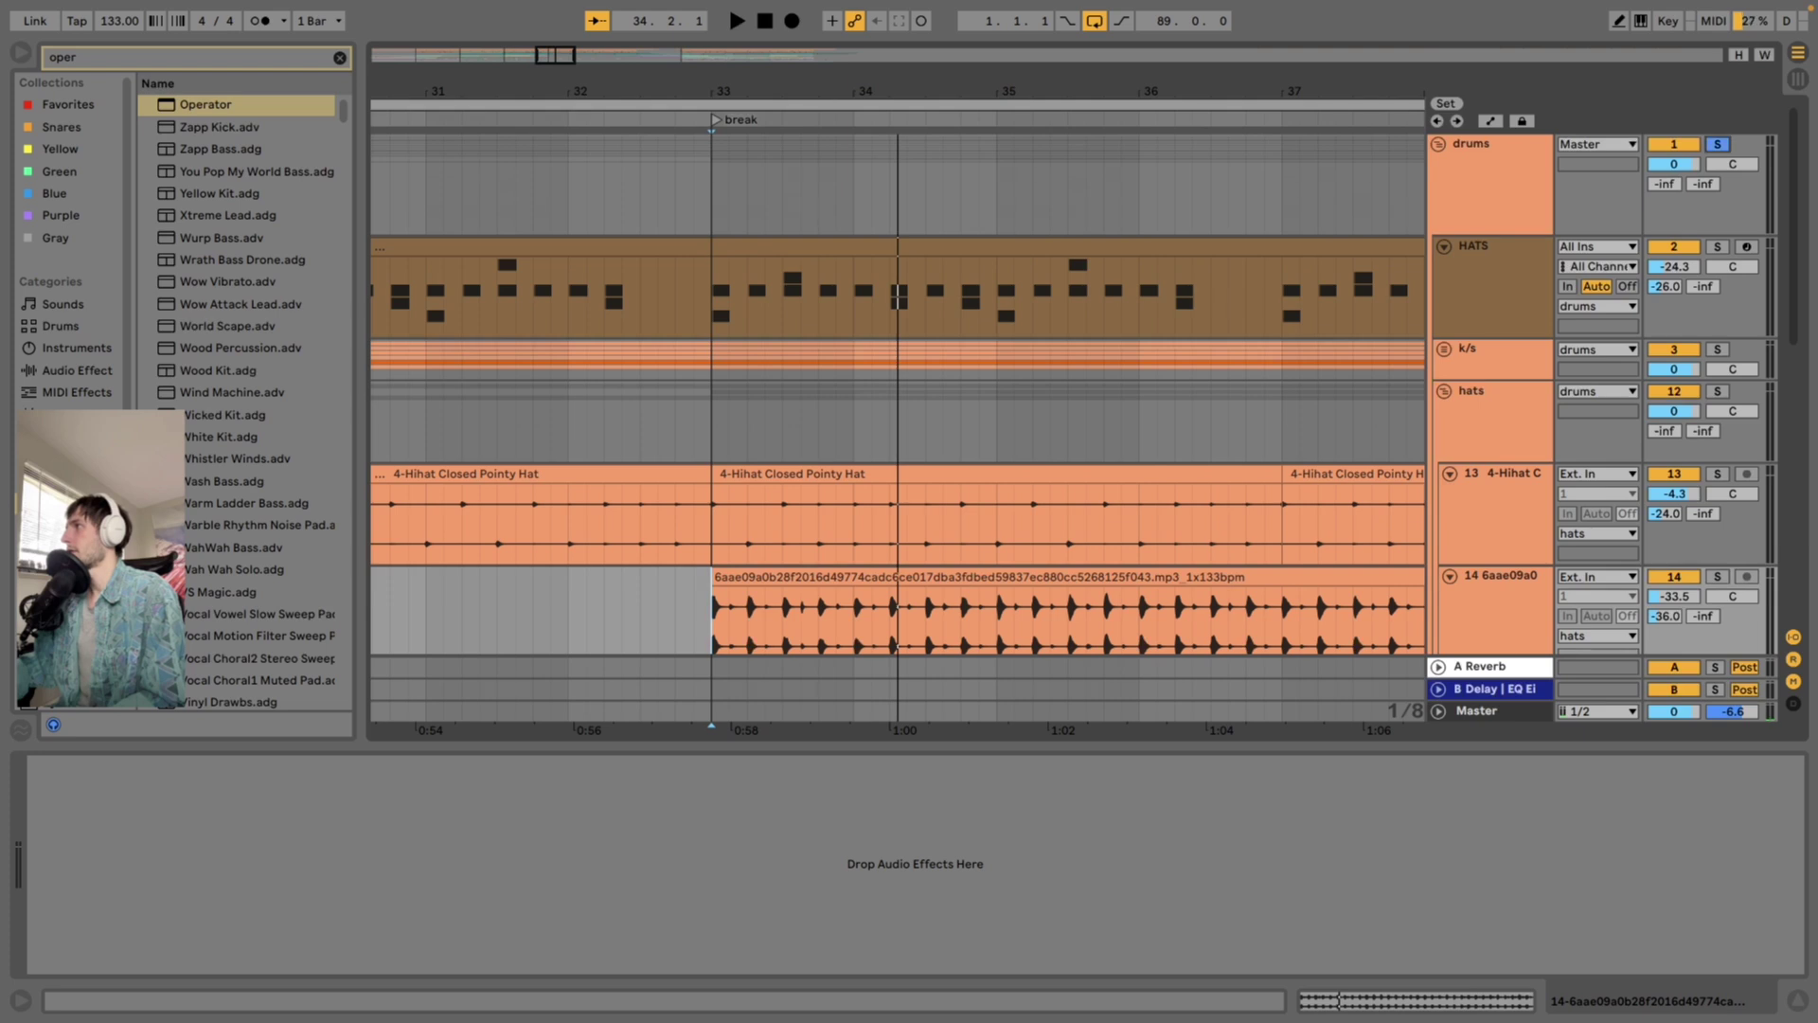
{"action": "key", "text": "space"}
{"action": "left_click", "coordinate": [1438, 143]}
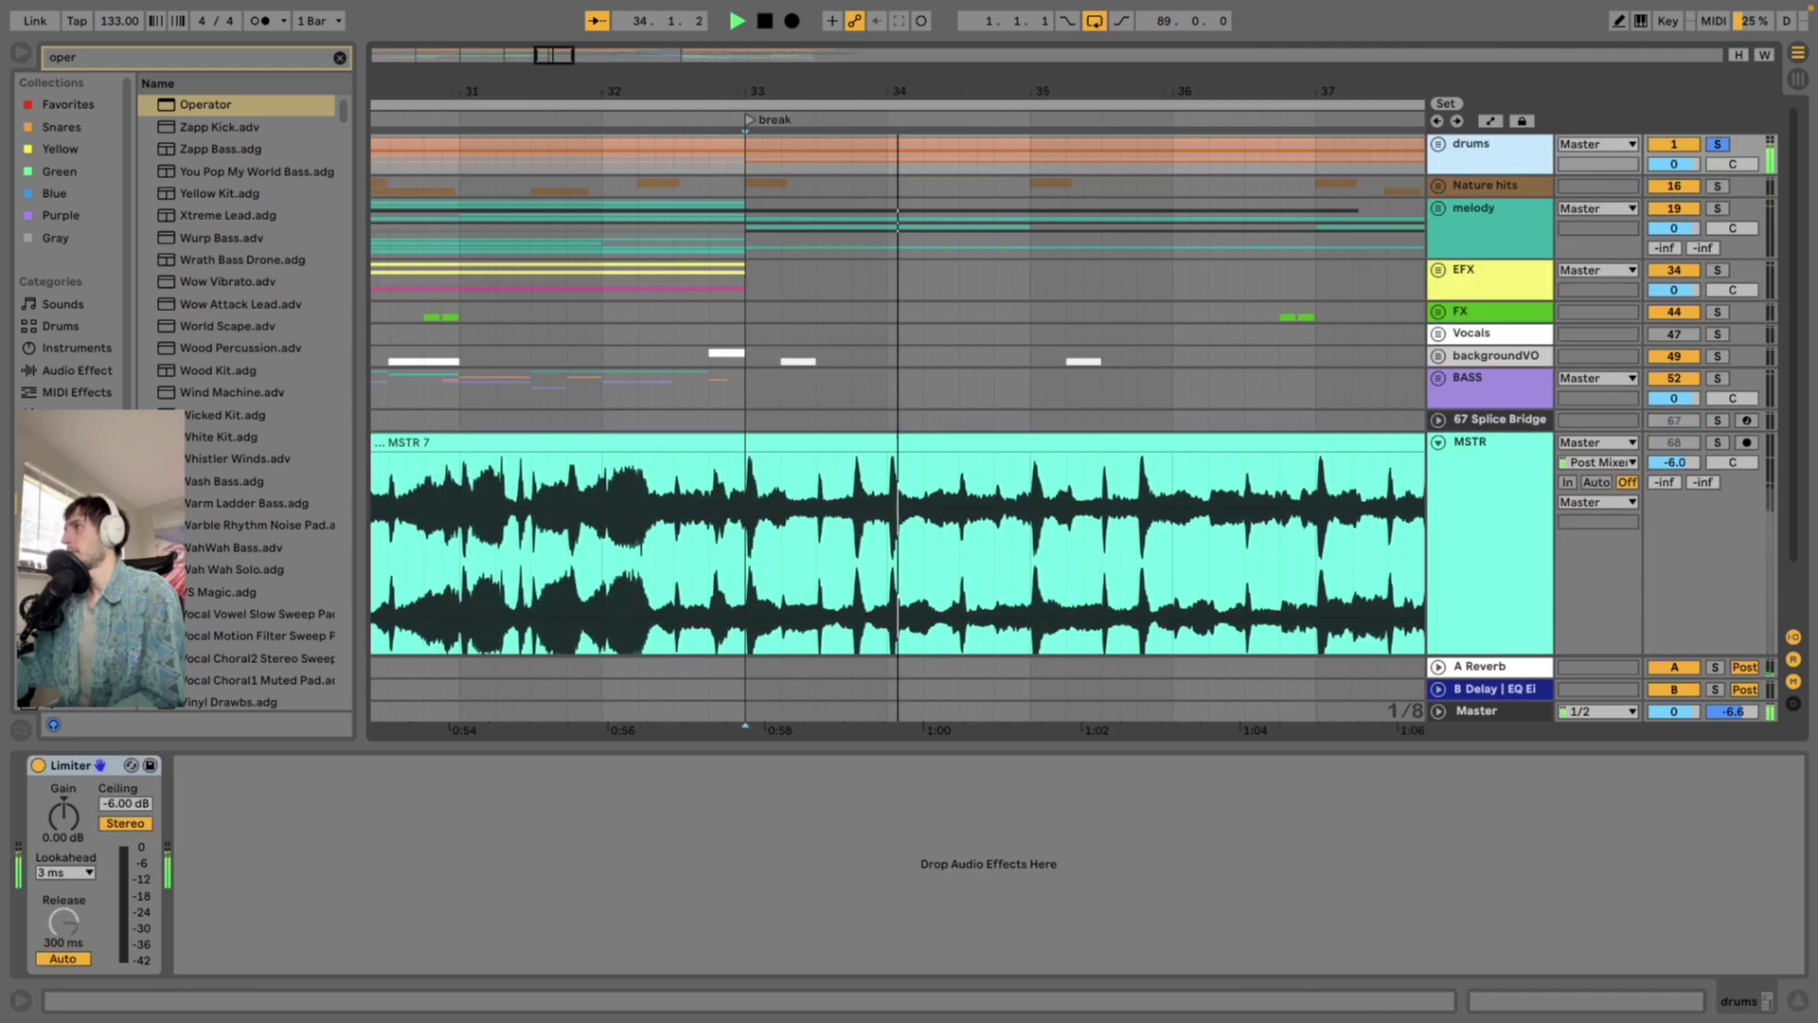
{"action": "key", "text": "space"}
Unfold the Nature hits group and play its Ice Thud 01 track soloed from the break
{"action": "left_click", "coordinate": [1437, 185]}
{"action": "left_click", "coordinate": [719, 322]}
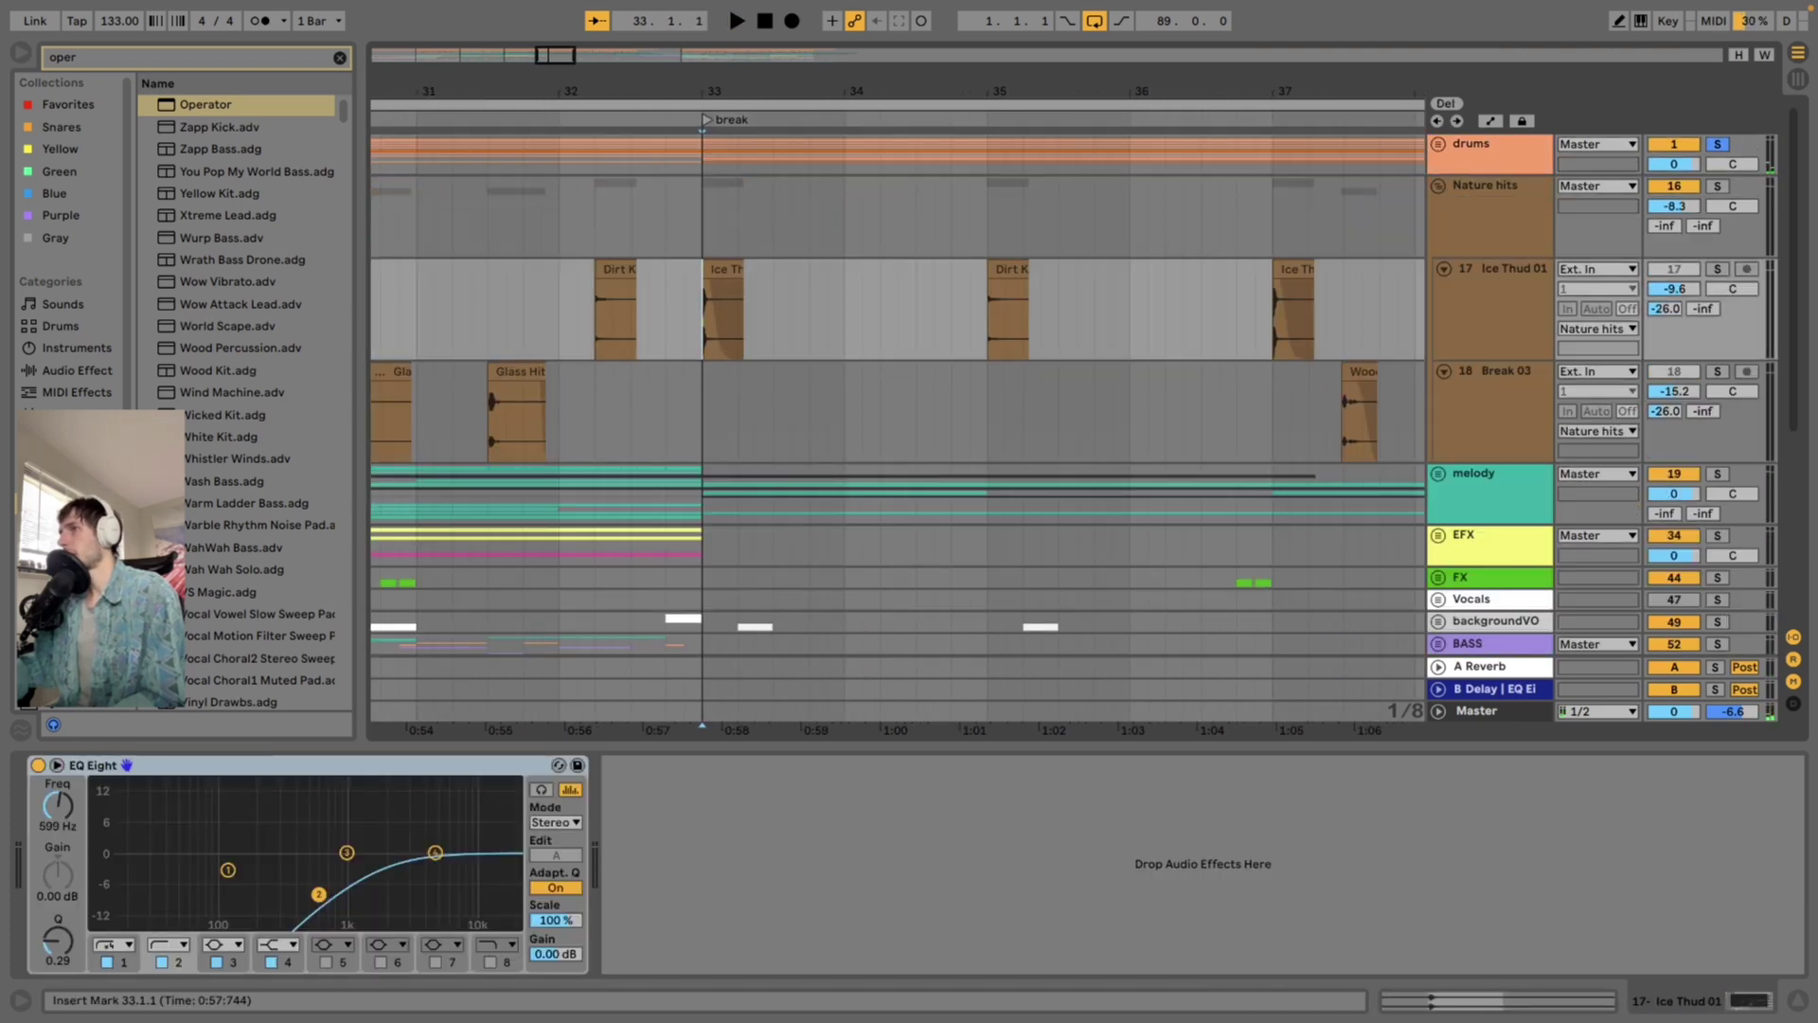
{"action": "left_click", "coordinate": [1718, 269]}
{"action": "key", "text": "space"}
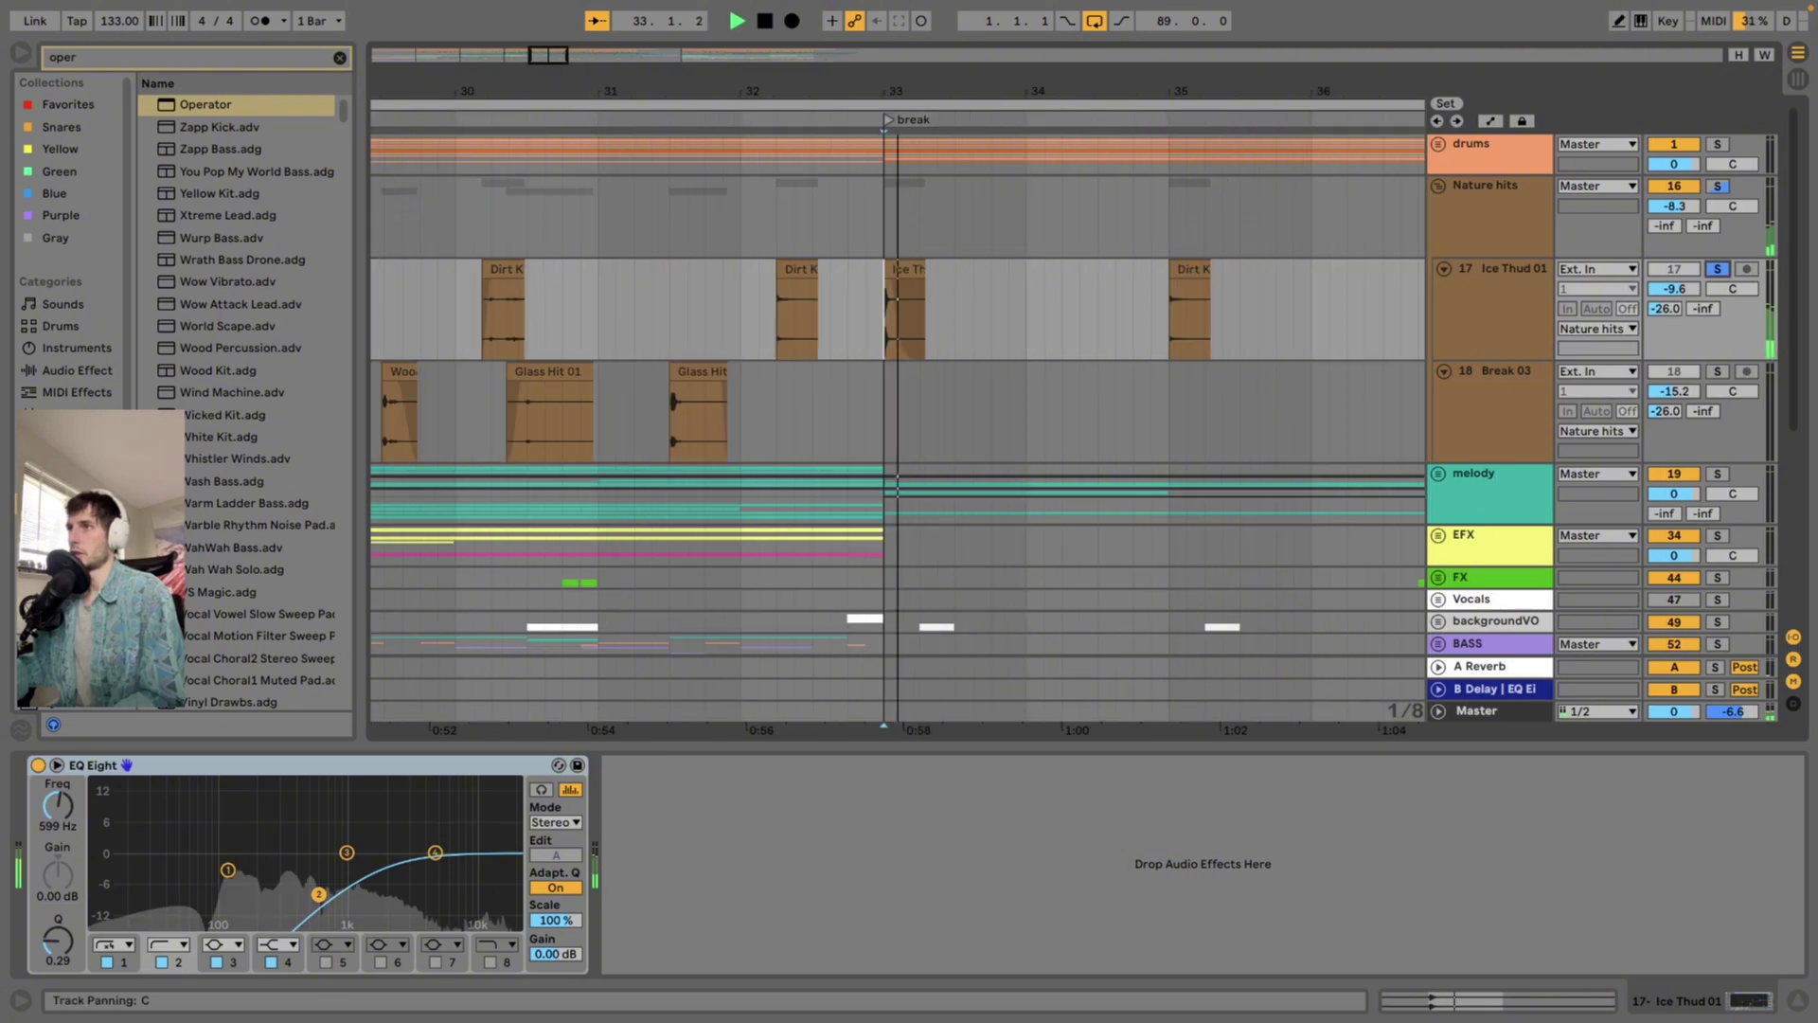
Play the soloed Ice Thud 01 track from bar 37
{"action": "left_click", "coordinate": [1119, 322]}
{"action": "key", "text": "space"}
{"action": "key", "text": "space"}
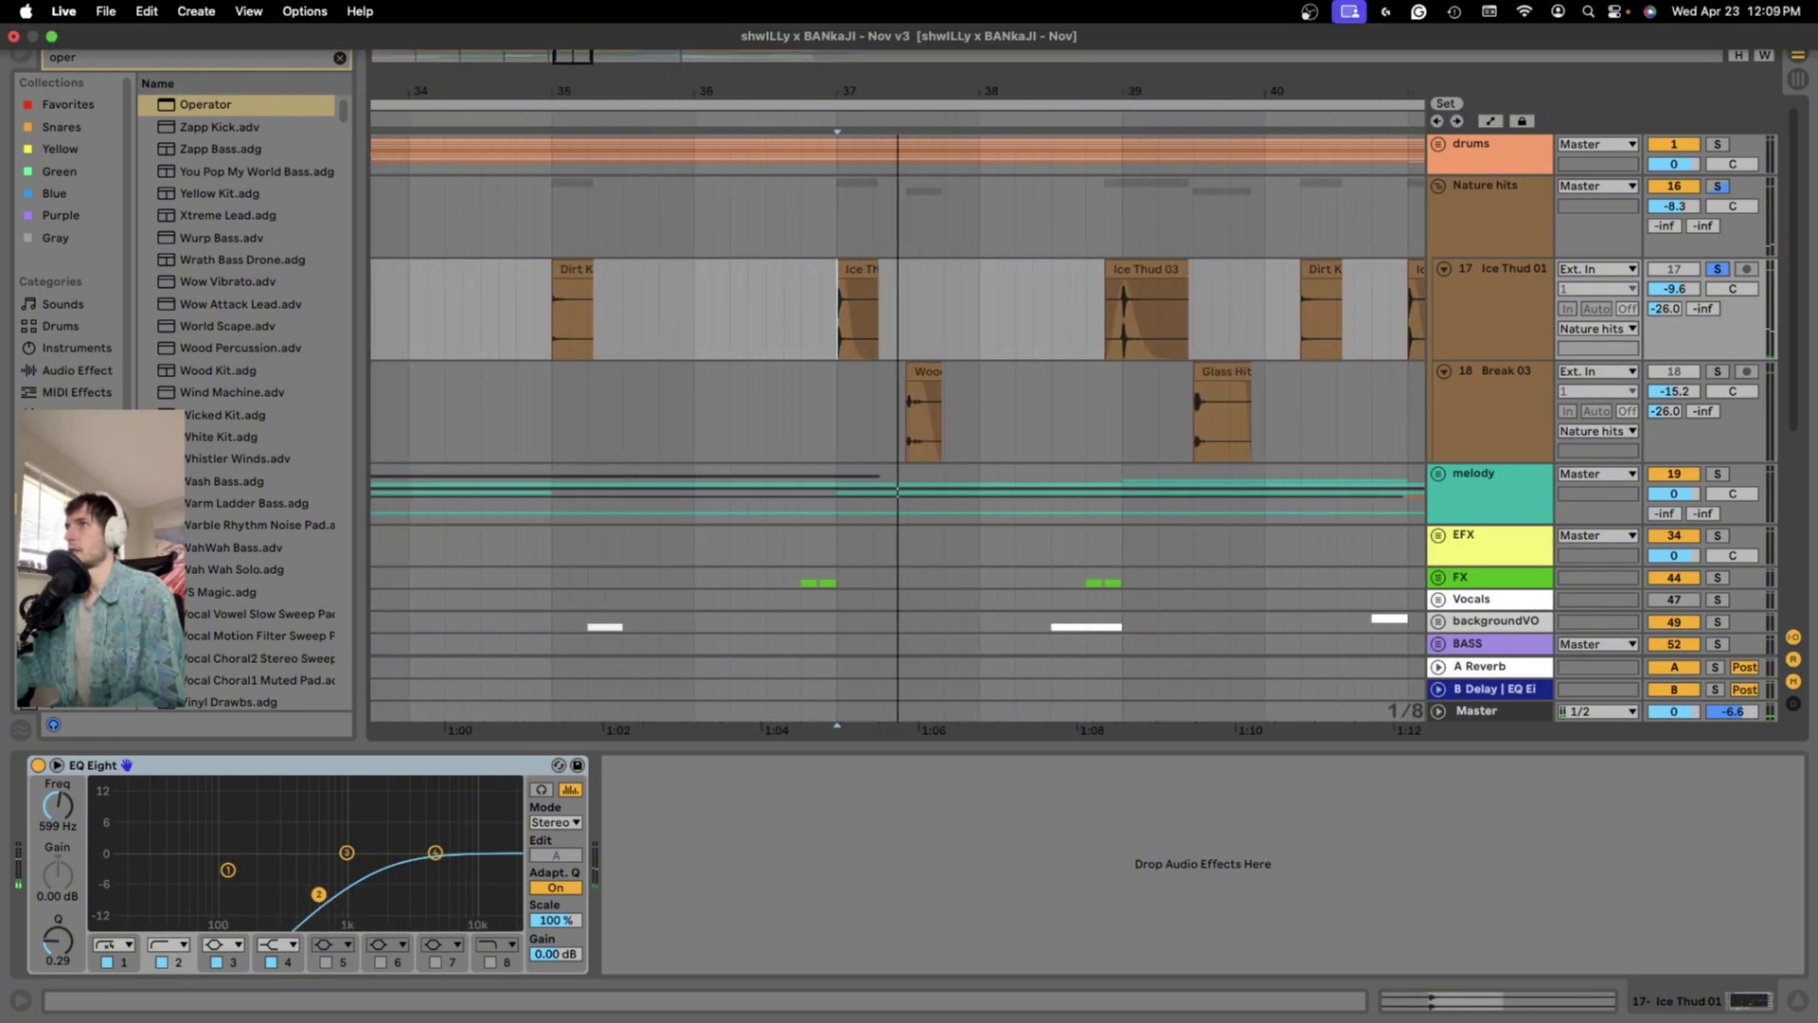
{"action": "left_click_drag", "start_coordinate": [838, 91], "coordinate": [1019, 87]}
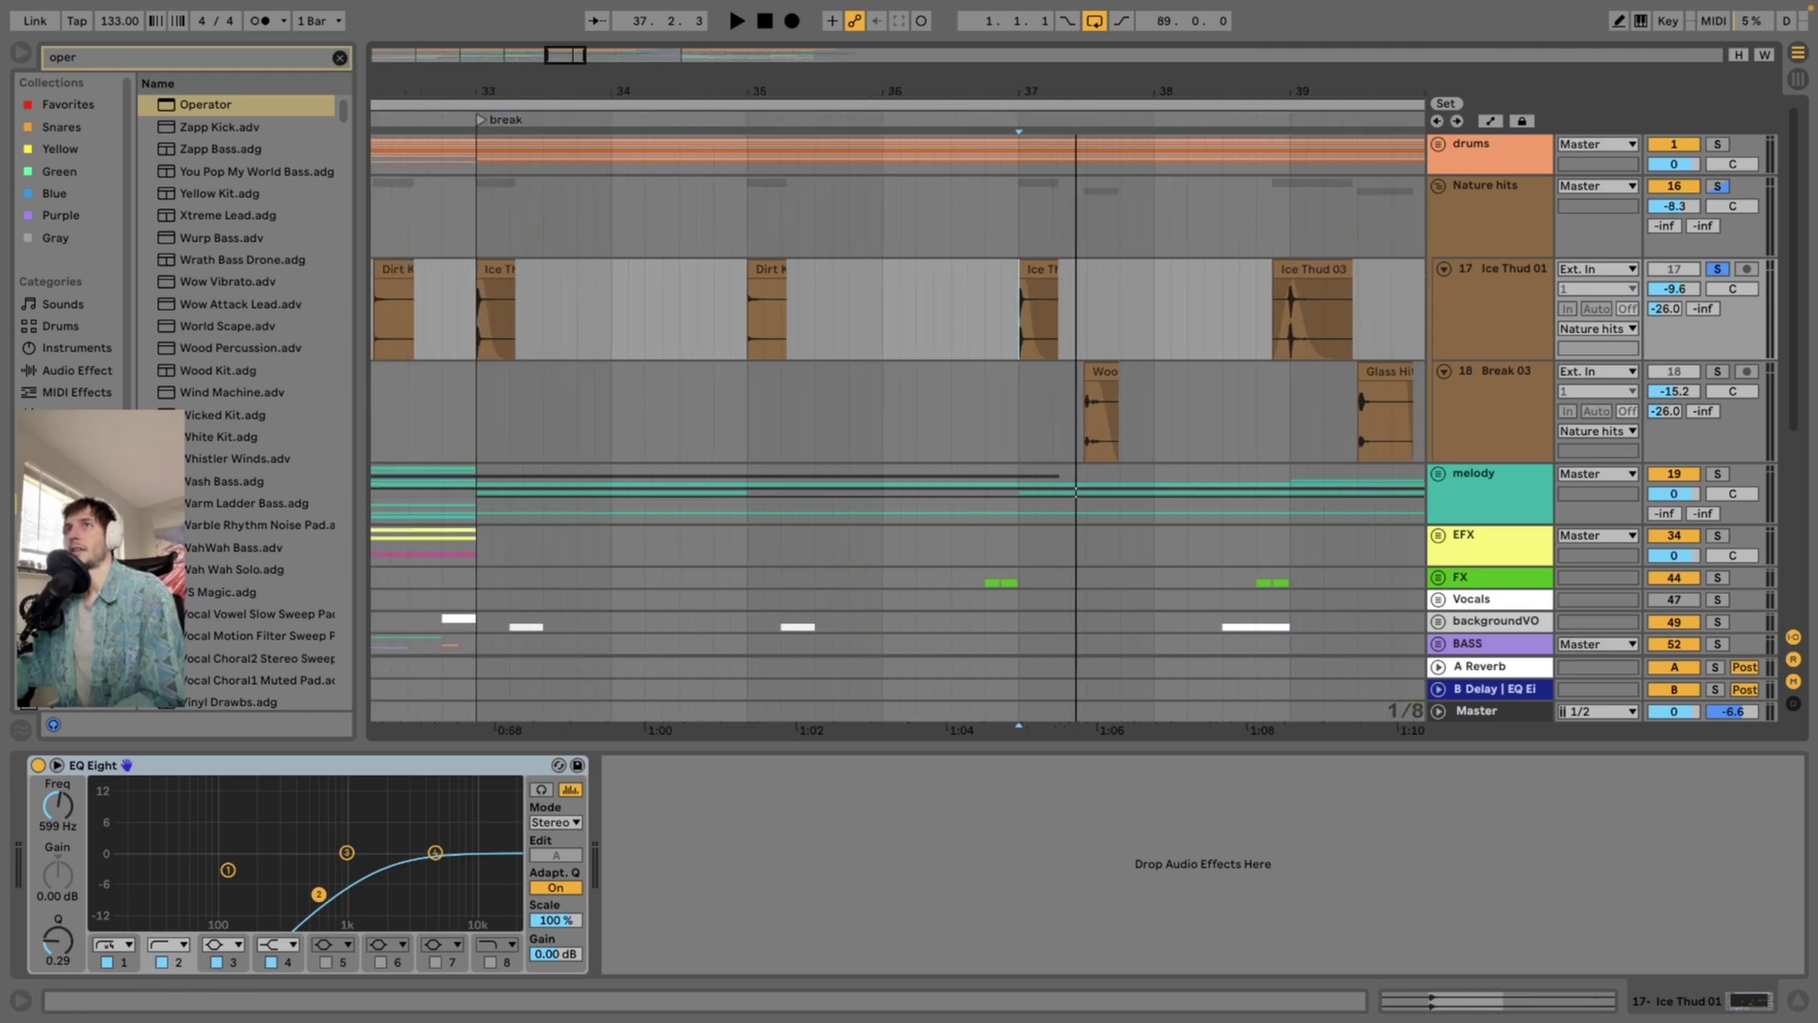
Search the browser for "in the woods" and clear the search
{"action": "key", "text": "super+f"}
{"action": "type", "text": "in"}
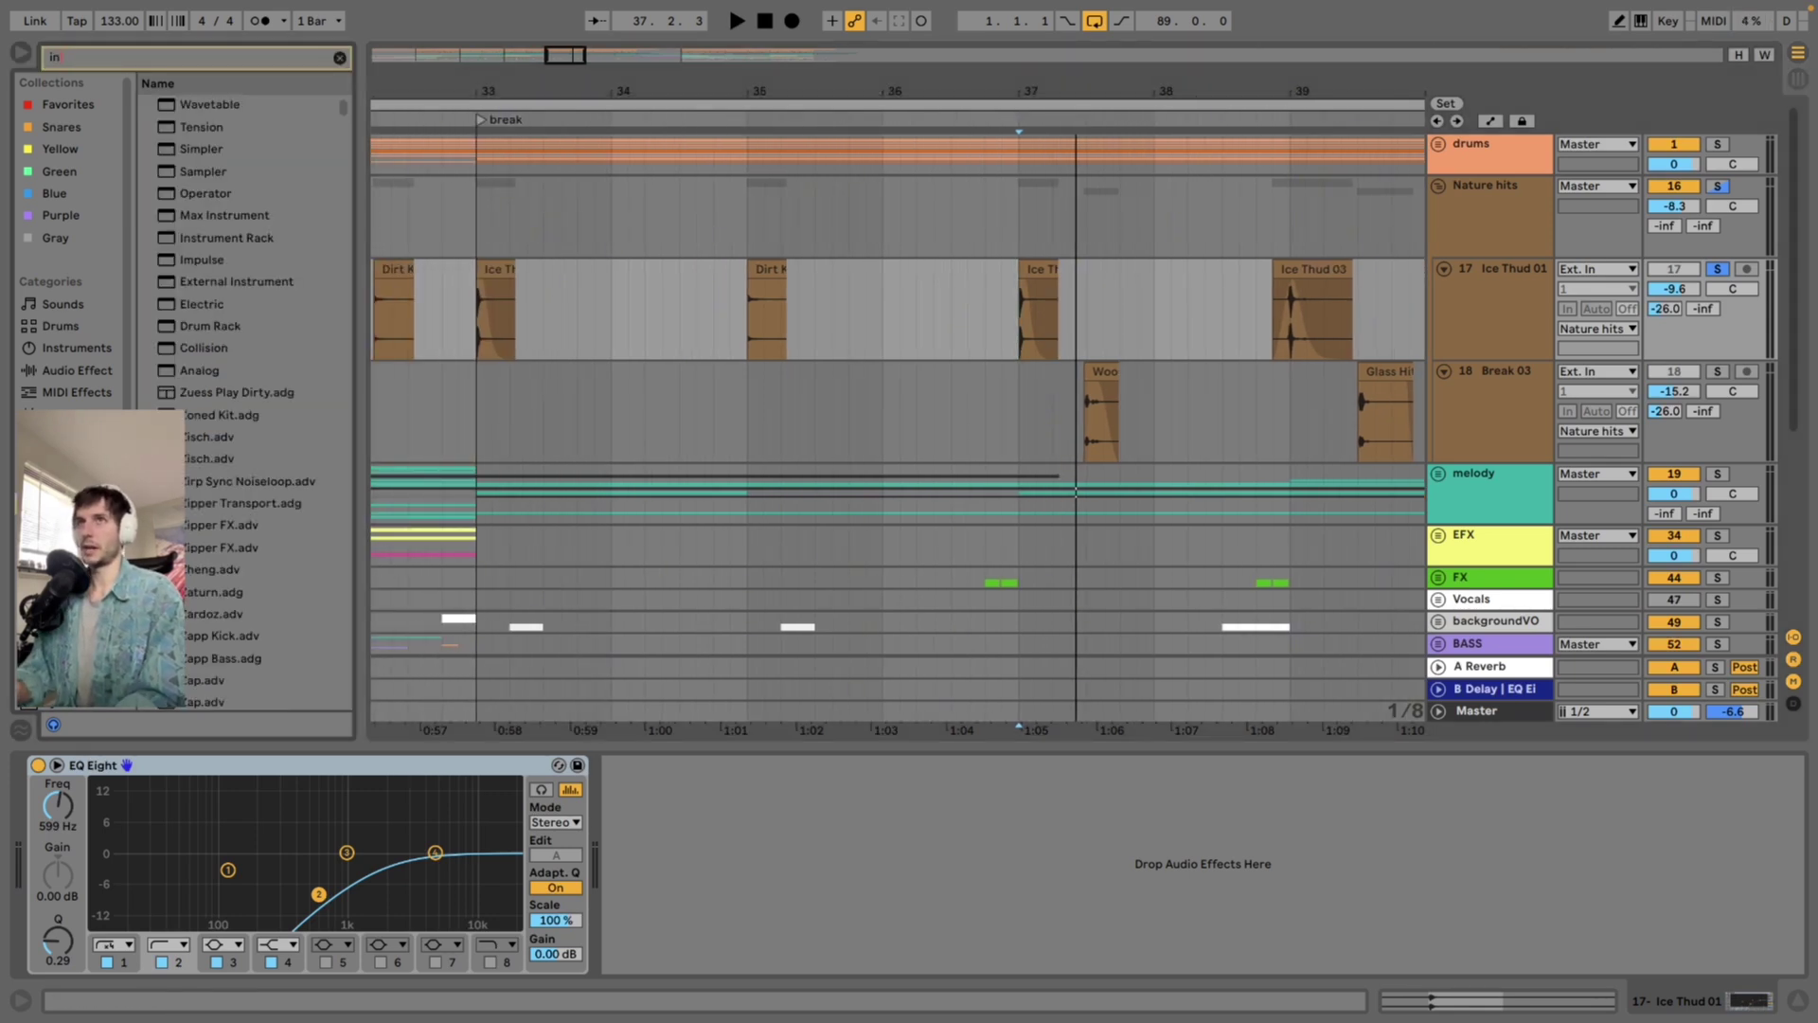
{"action": "type", "text": " the woods"}
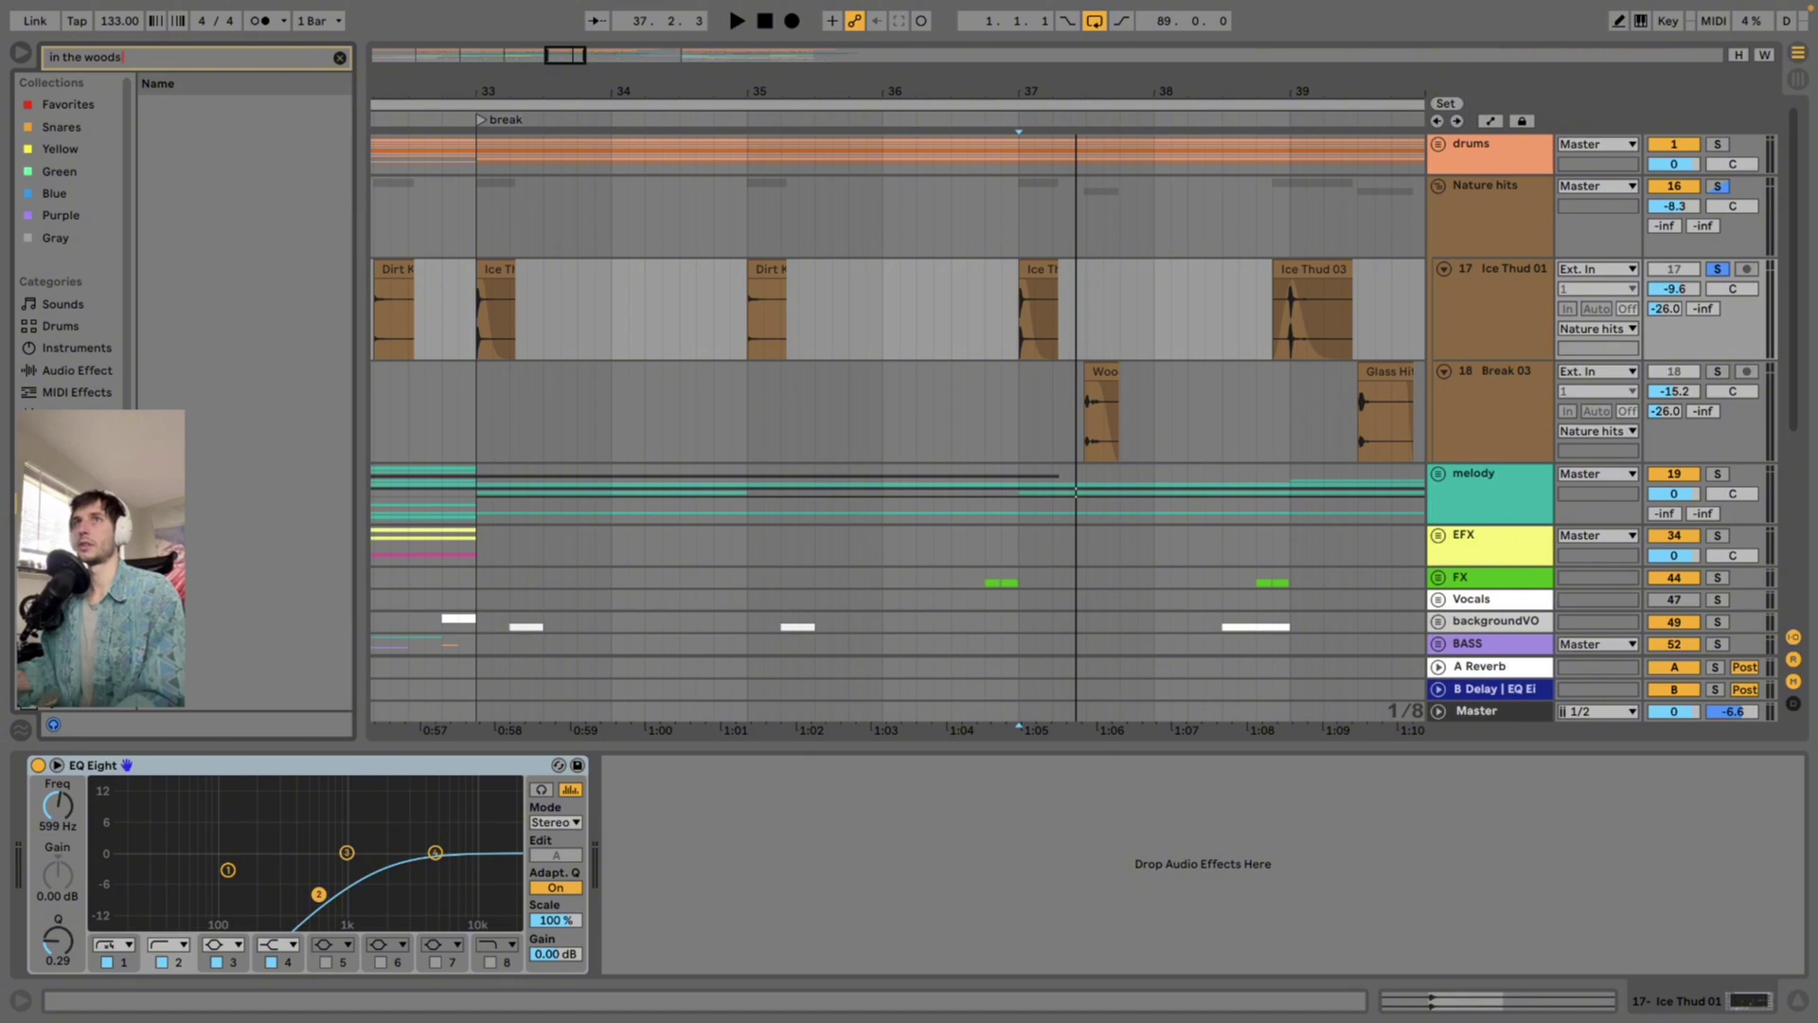
{"action": "key", "text": "Escape"}
Play the Ice Thud 01 clip at bar 33 and the Dirt Kick clip at bar 35 in solo
{"action": "left_click", "coordinate": [1154, 310]}
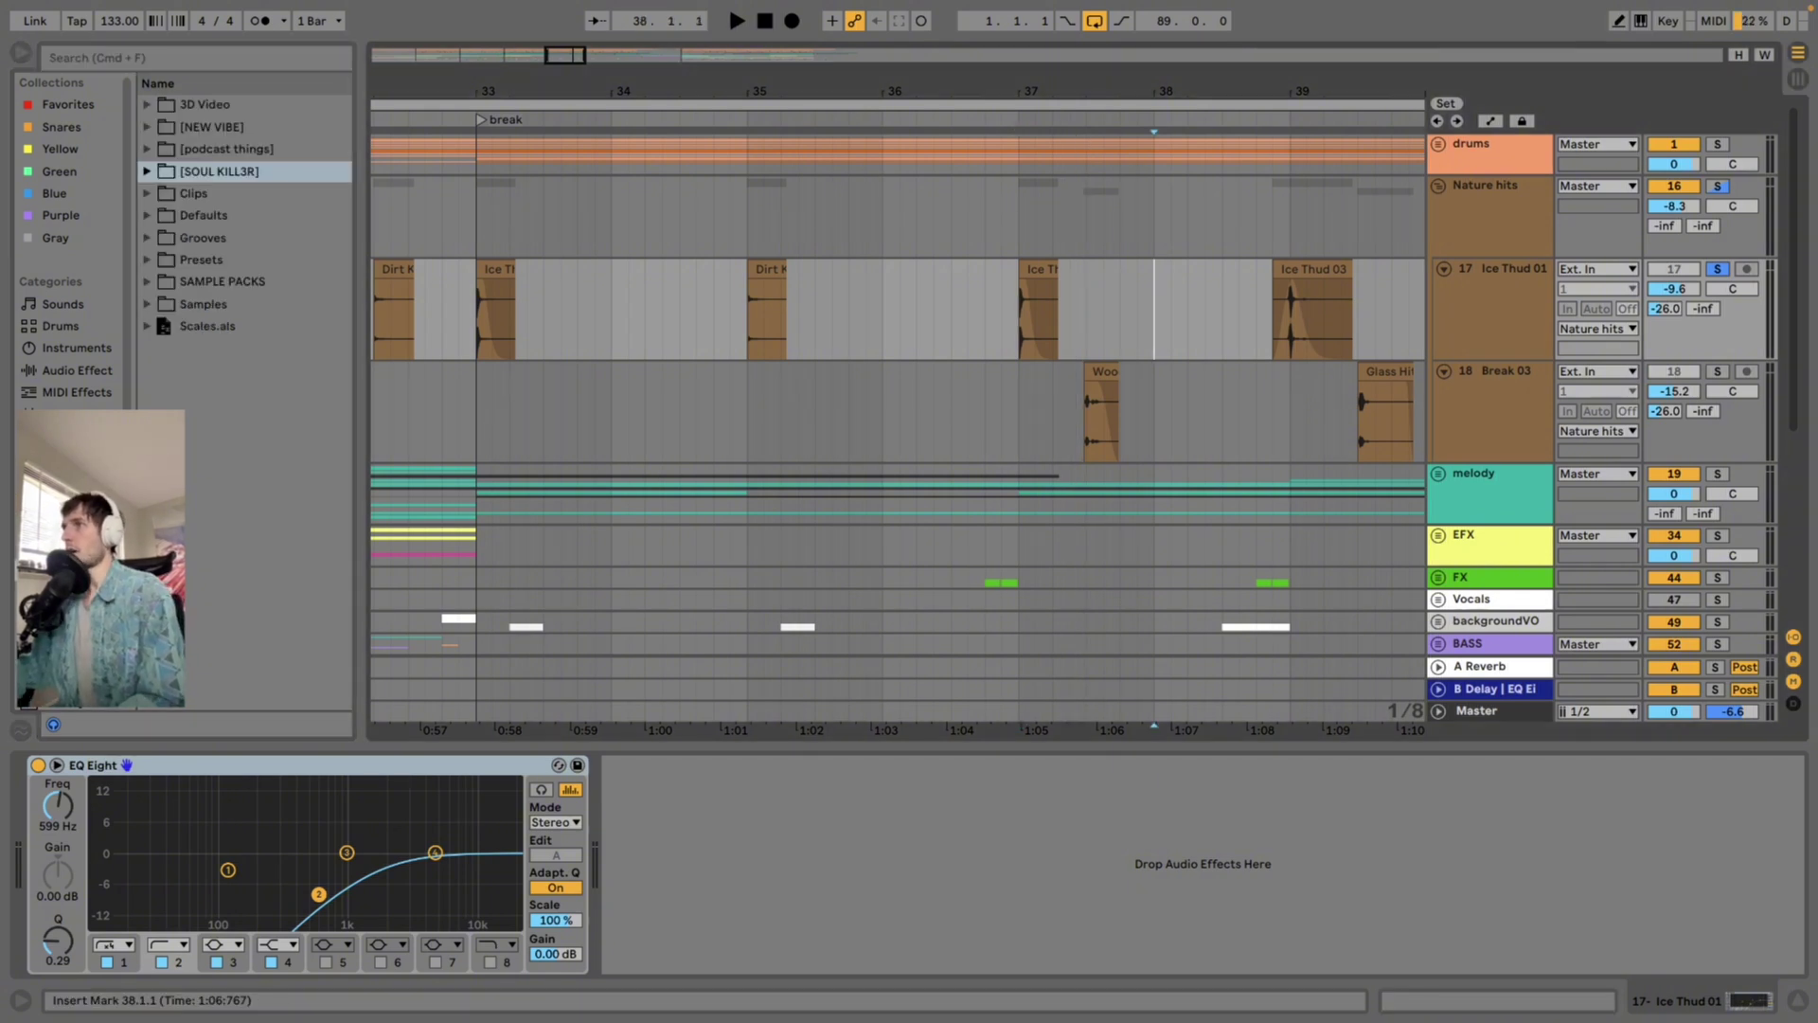
{"action": "scroll", "coordinate": [417, 310], "scroll_direction": "up", "scroll_amount": 5}
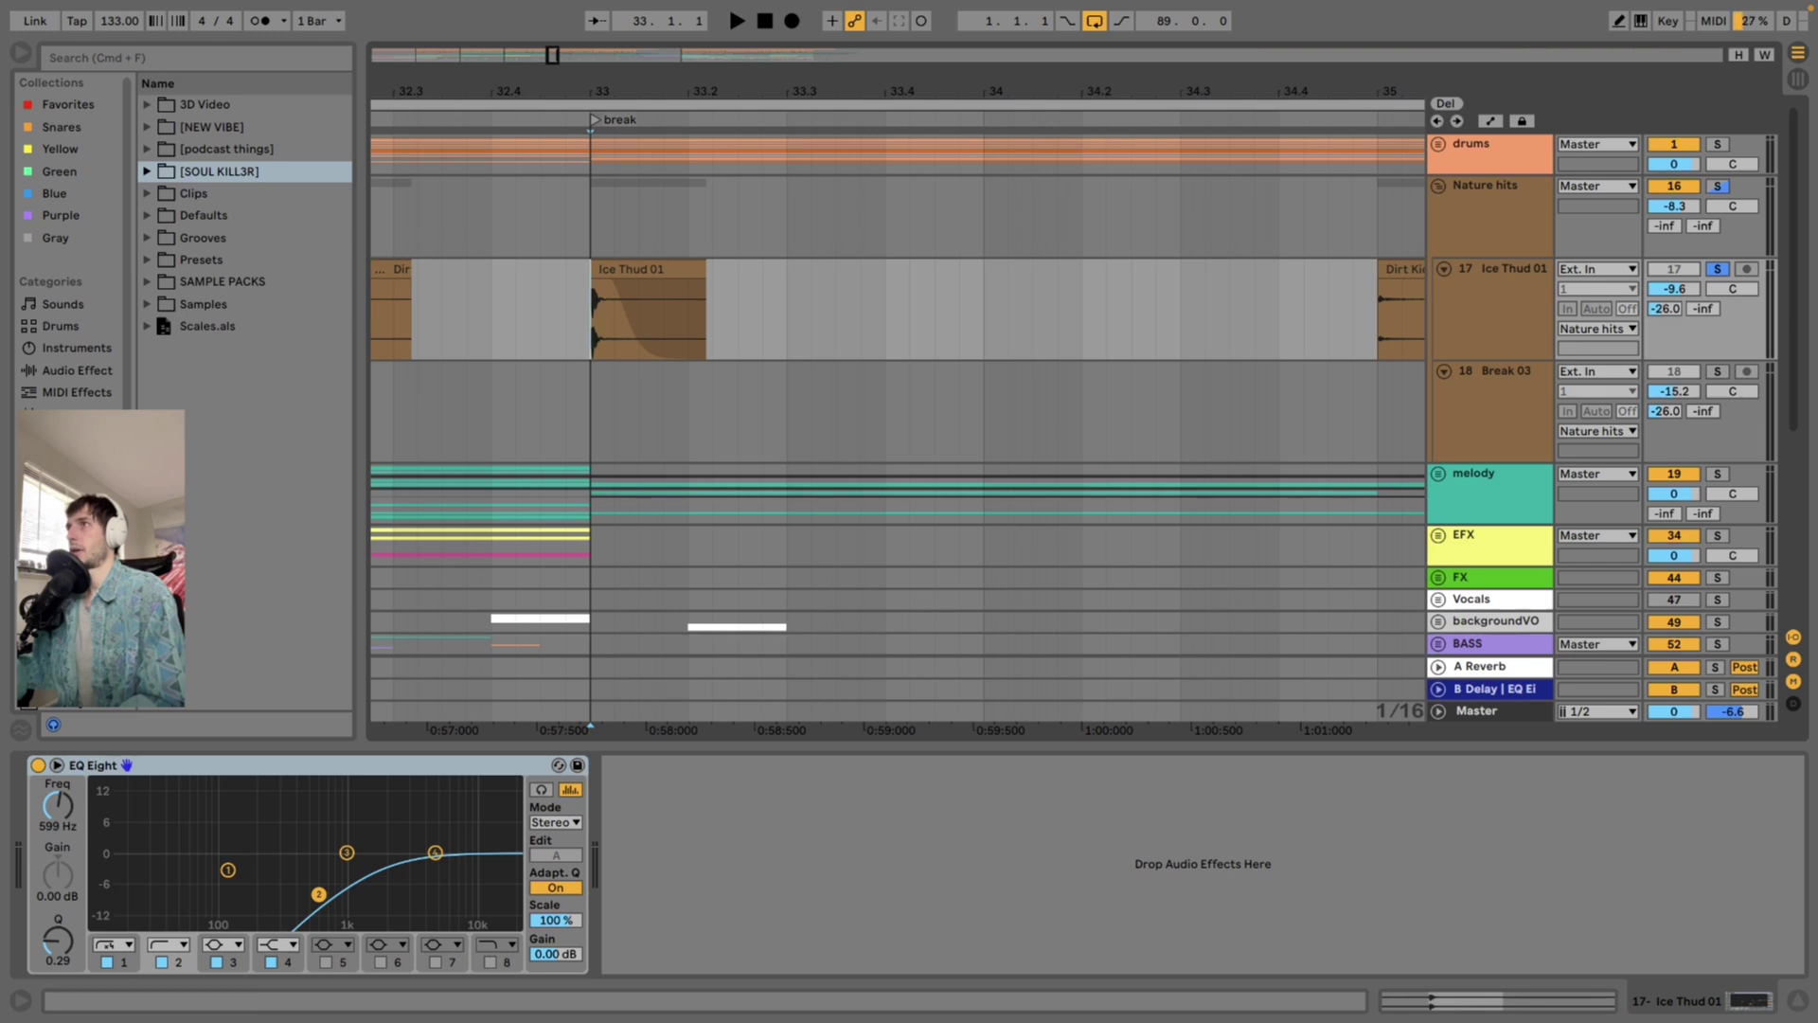
{"action": "scroll", "coordinate": [791, 311], "scroll_direction": "down", "scroll_amount": 4}
{"action": "key", "text": "space"}
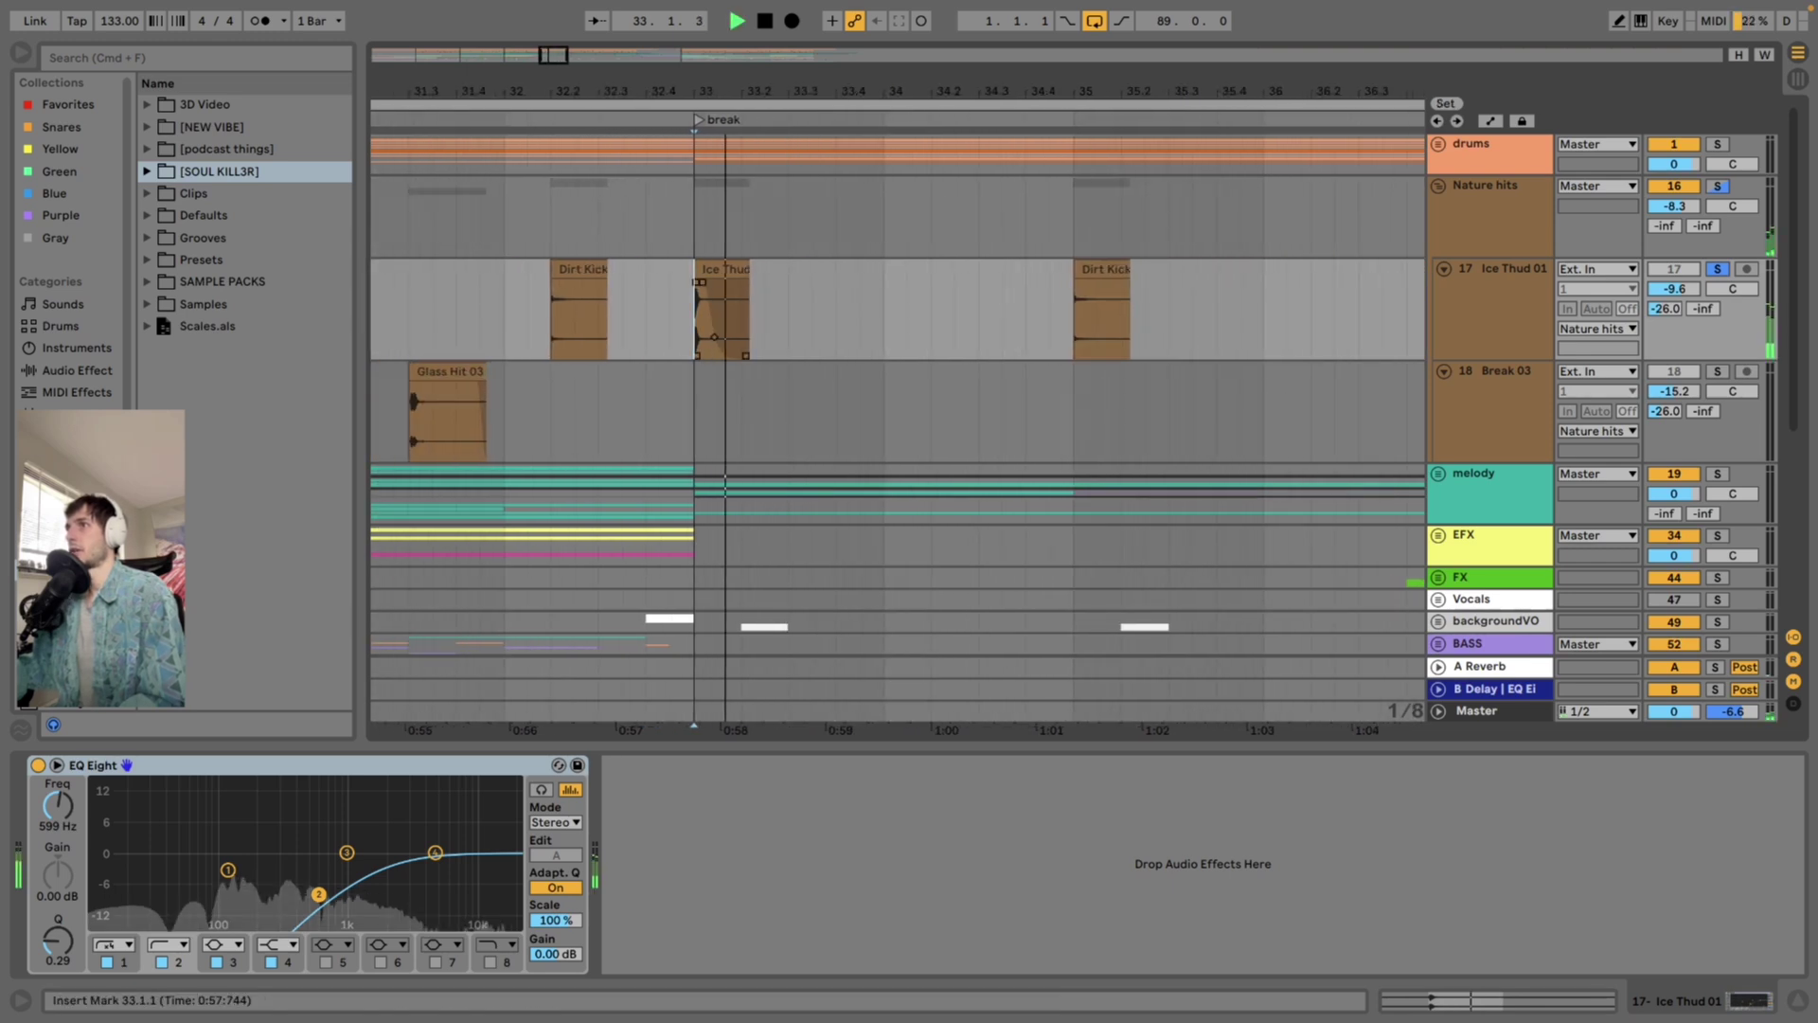
{"action": "key", "text": "space"}
{"action": "left_click", "coordinate": [1075, 311]}
{"action": "key", "text": "space"}
{"action": "key", "text": "space"}
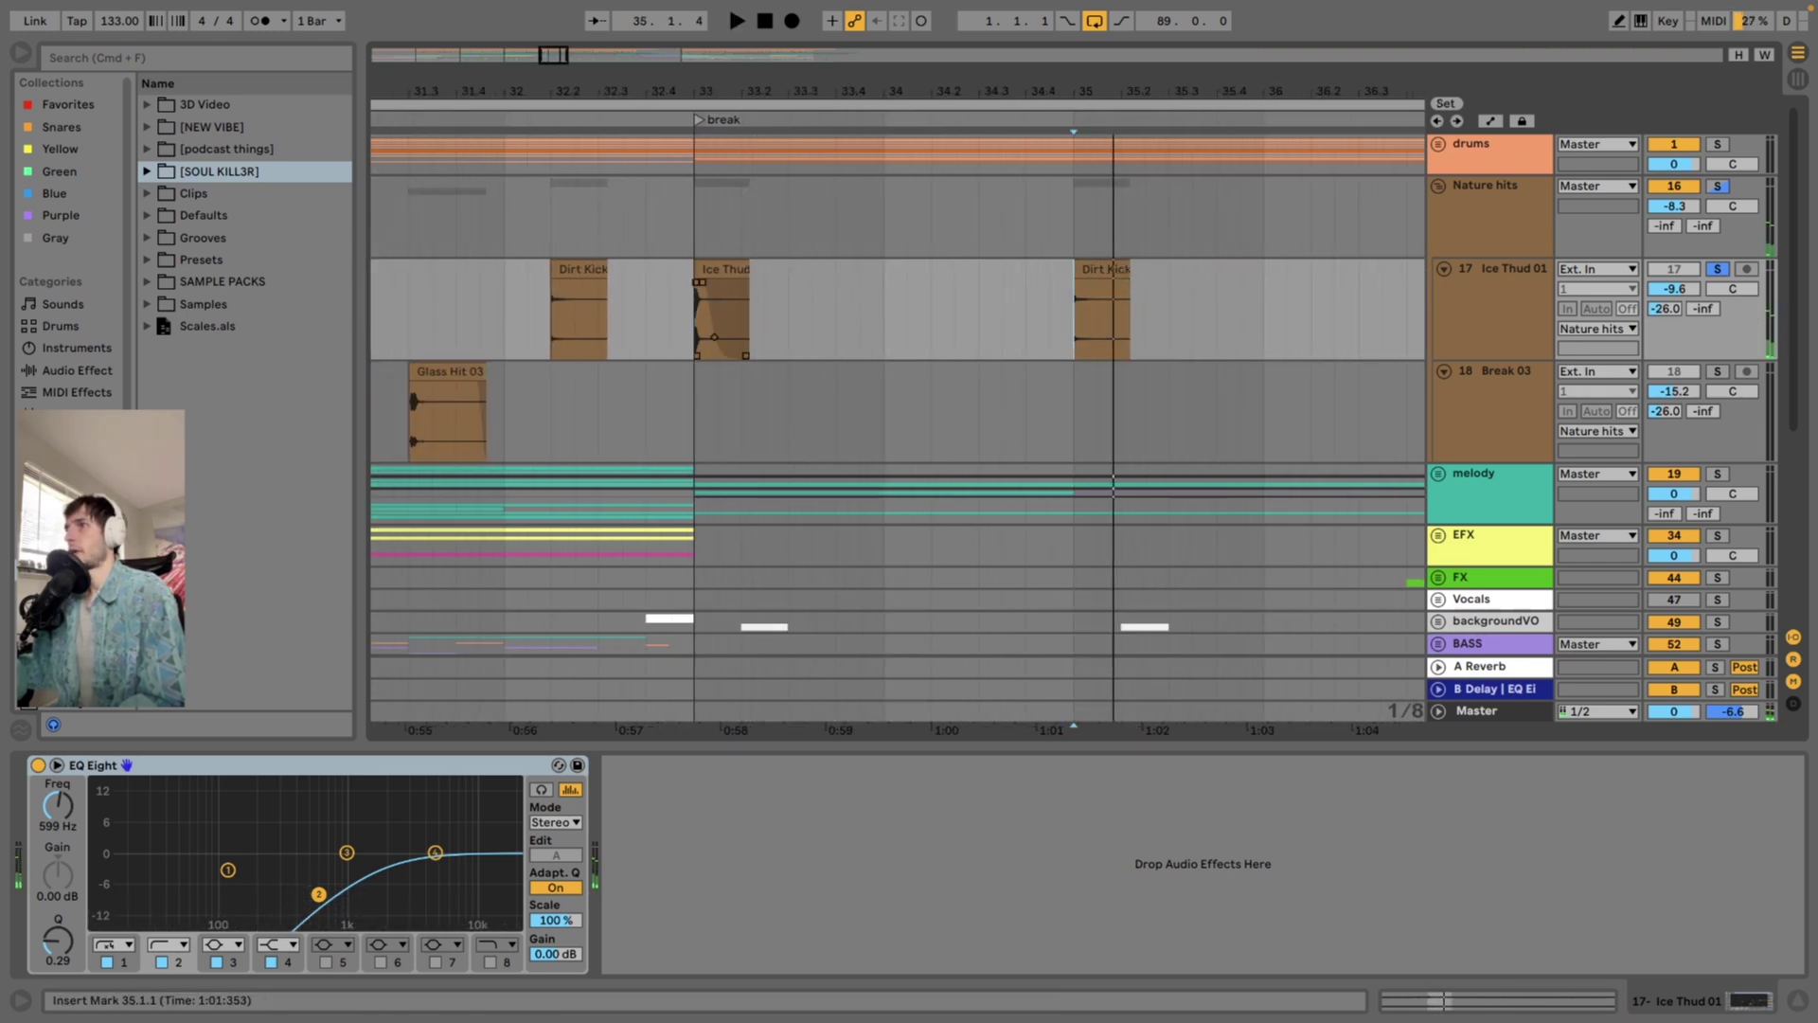
Play the drums and Nature hits groups soloed together from the break at bar 33
{"action": "left_click", "coordinate": [696, 296]}
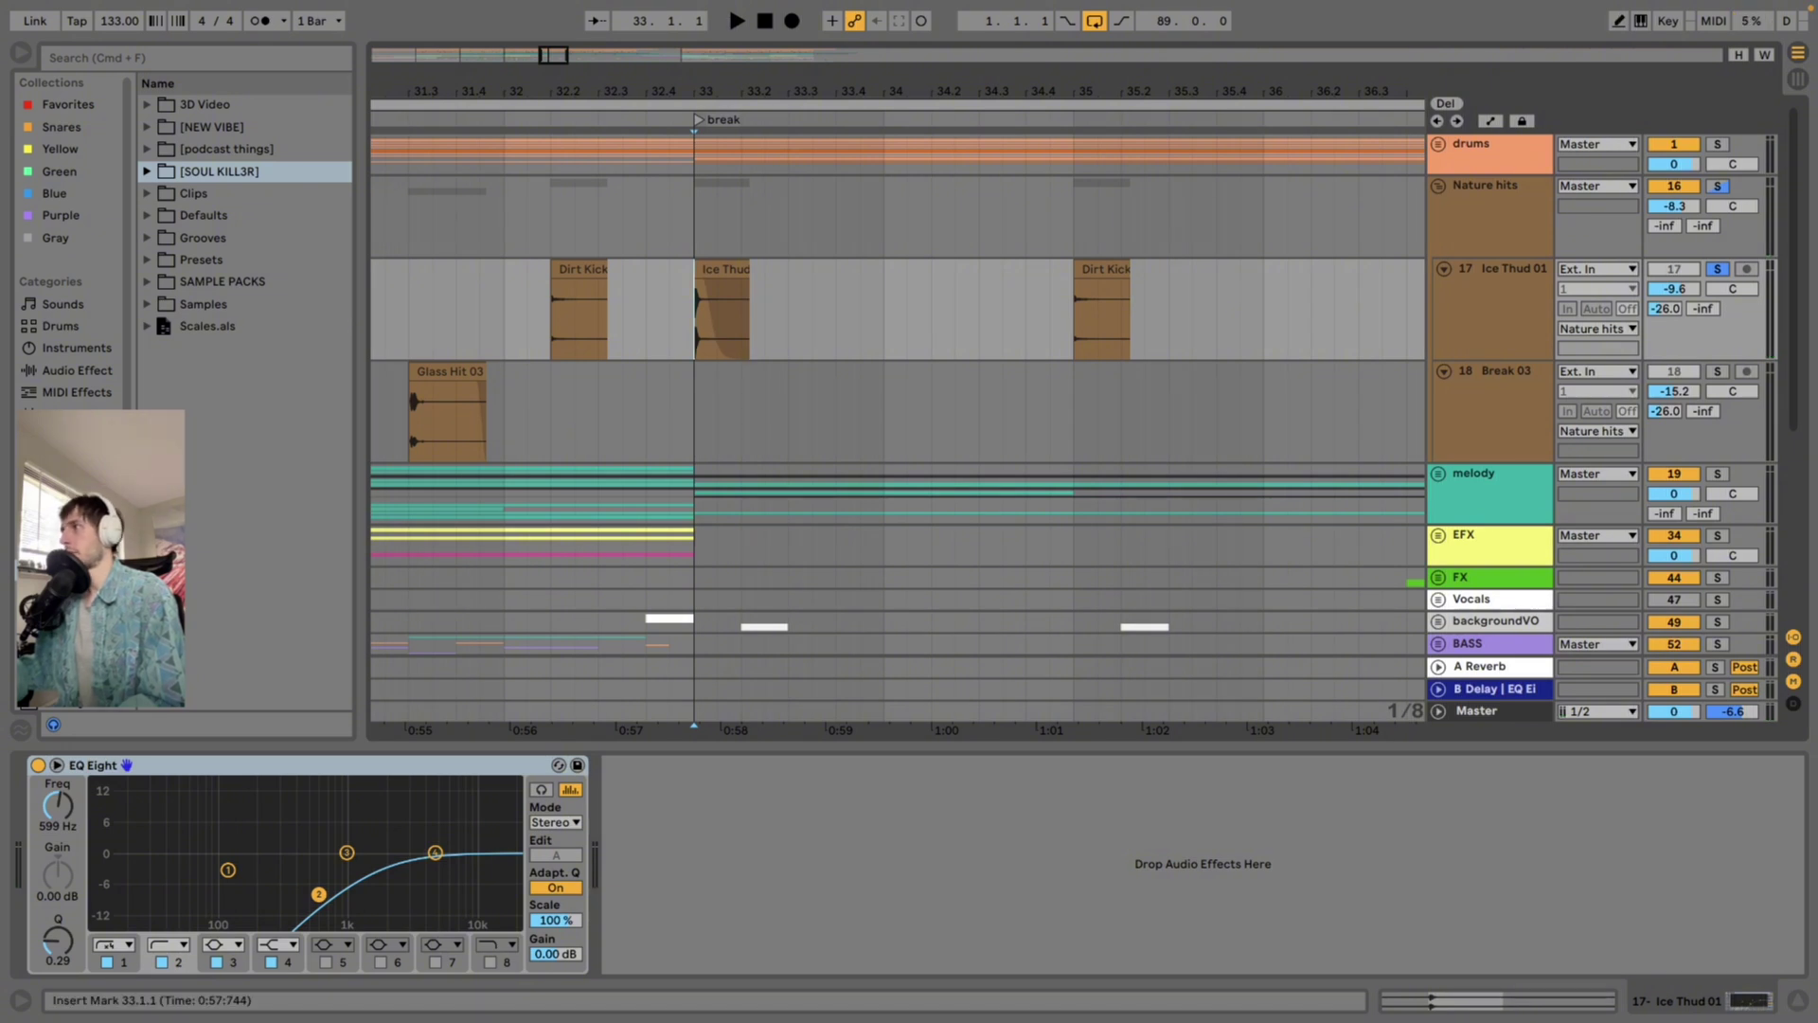
{"action": "scroll", "coordinate": [696, 309], "scroll_direction": "down", "scroll_amount": 2}
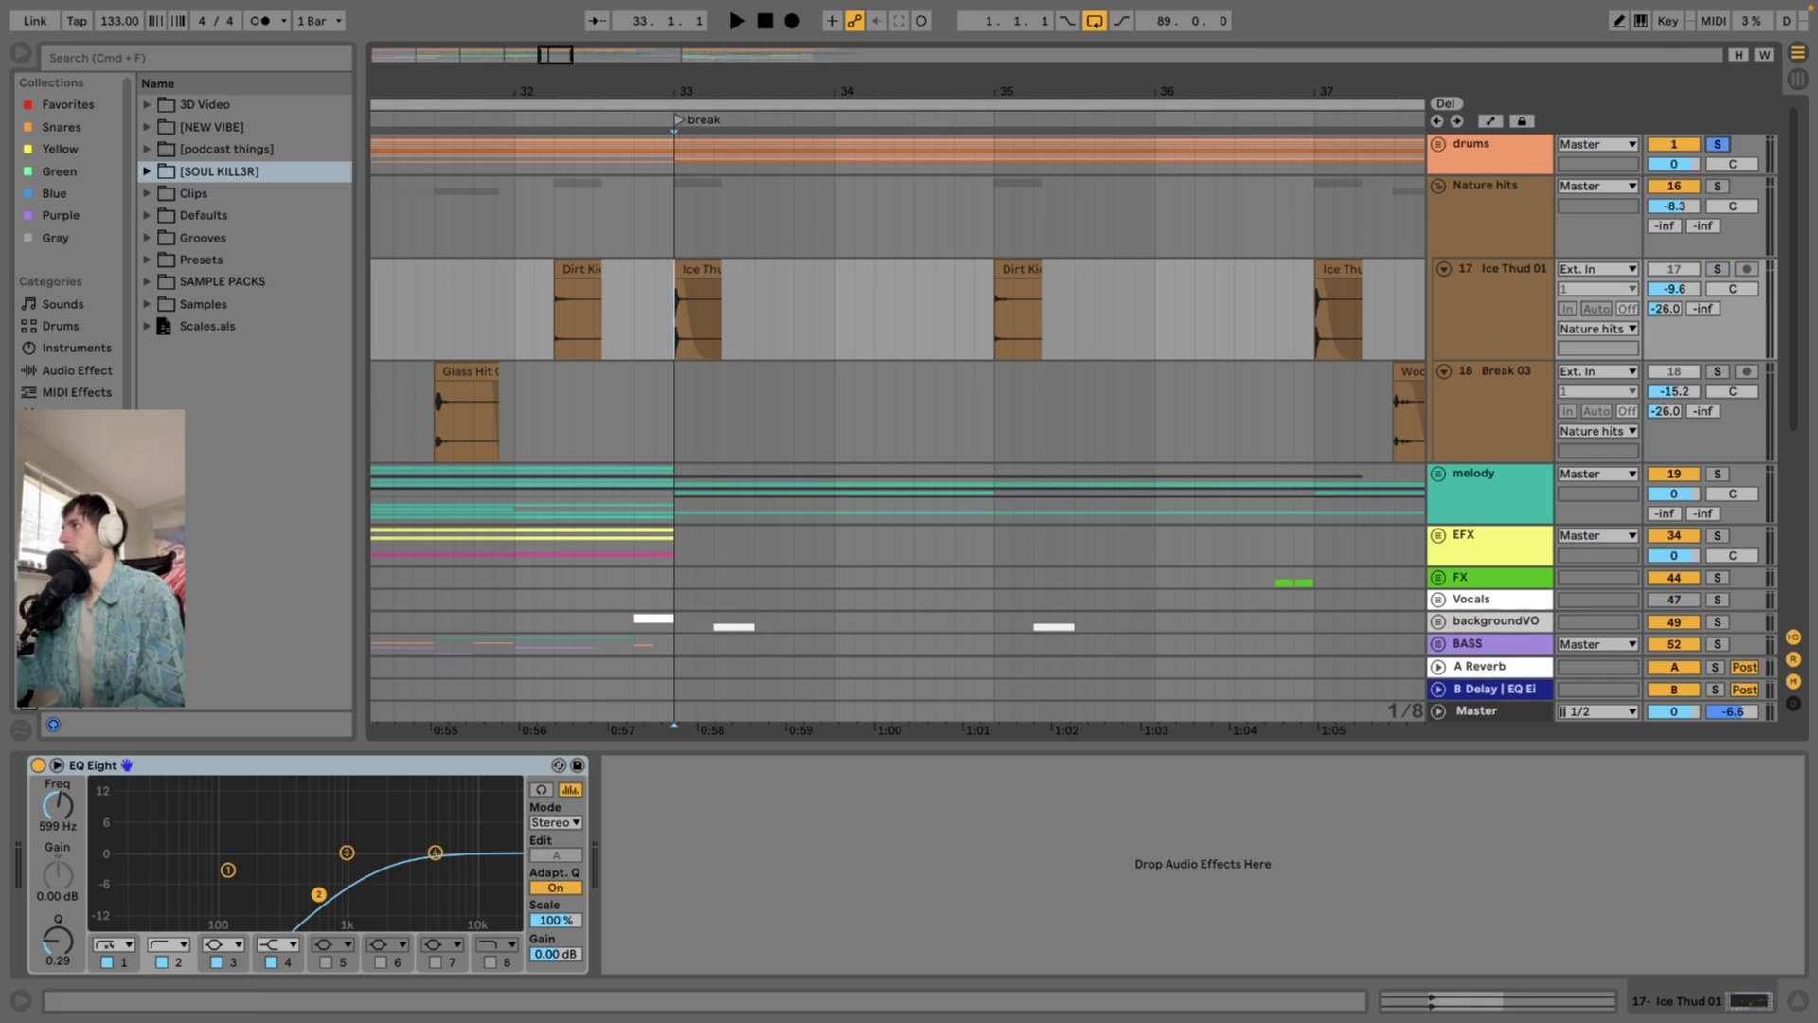
{"action": "key", "text": "space"}
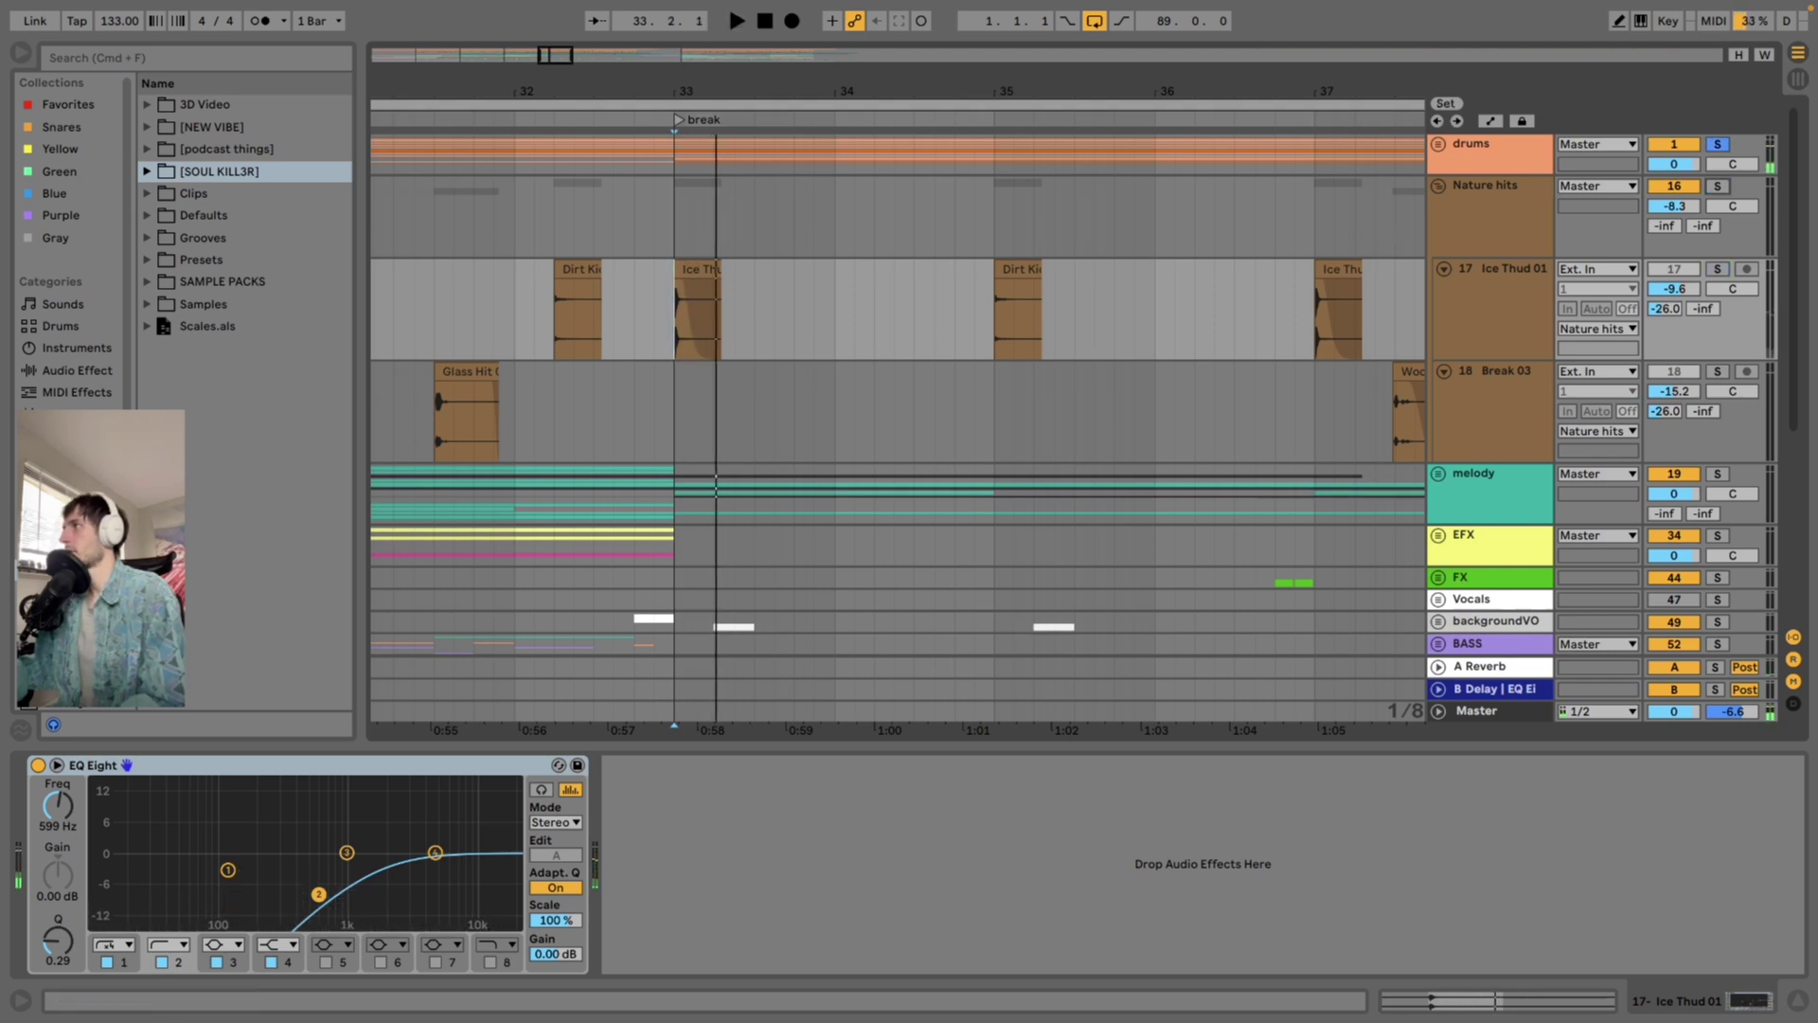
{"action": "left_click", "coordinate": [1717, 186], "text": "super"}
{"action": "key", "text": "space"}
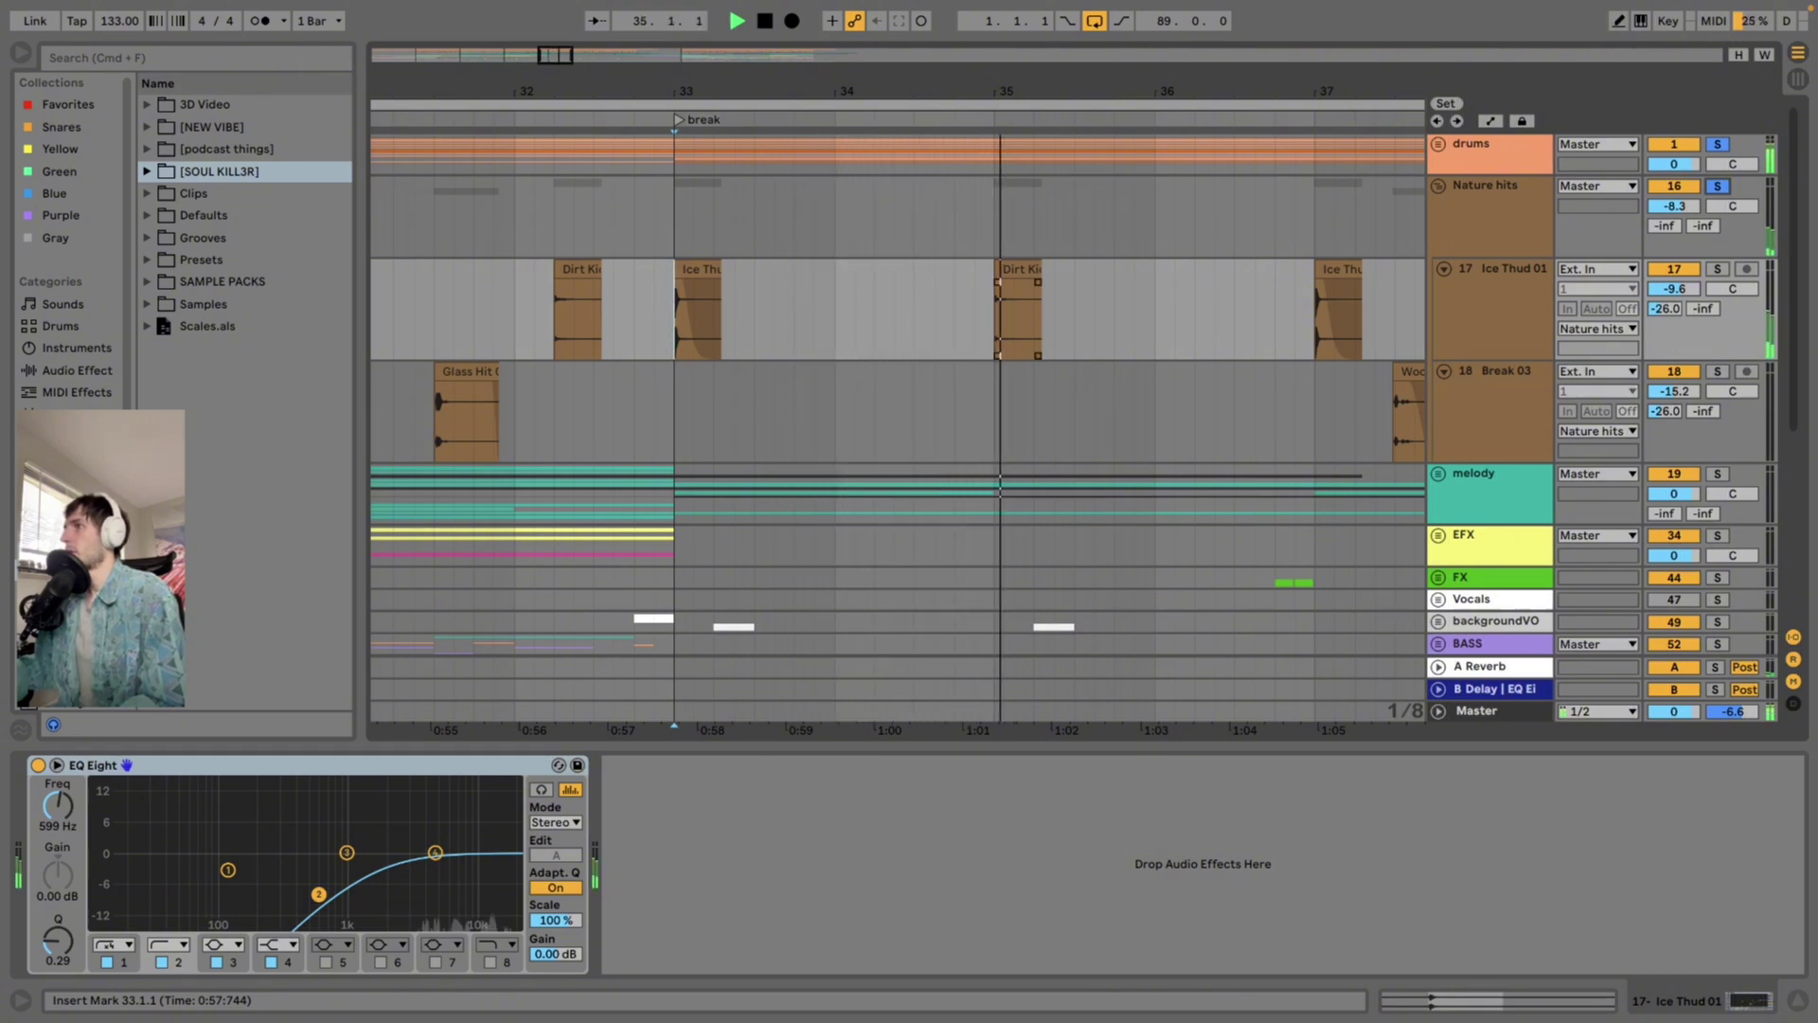
{"action": "scroll", "coordinate": [975, 313], "scroll_direction": "right", "scroll_amount": 3}
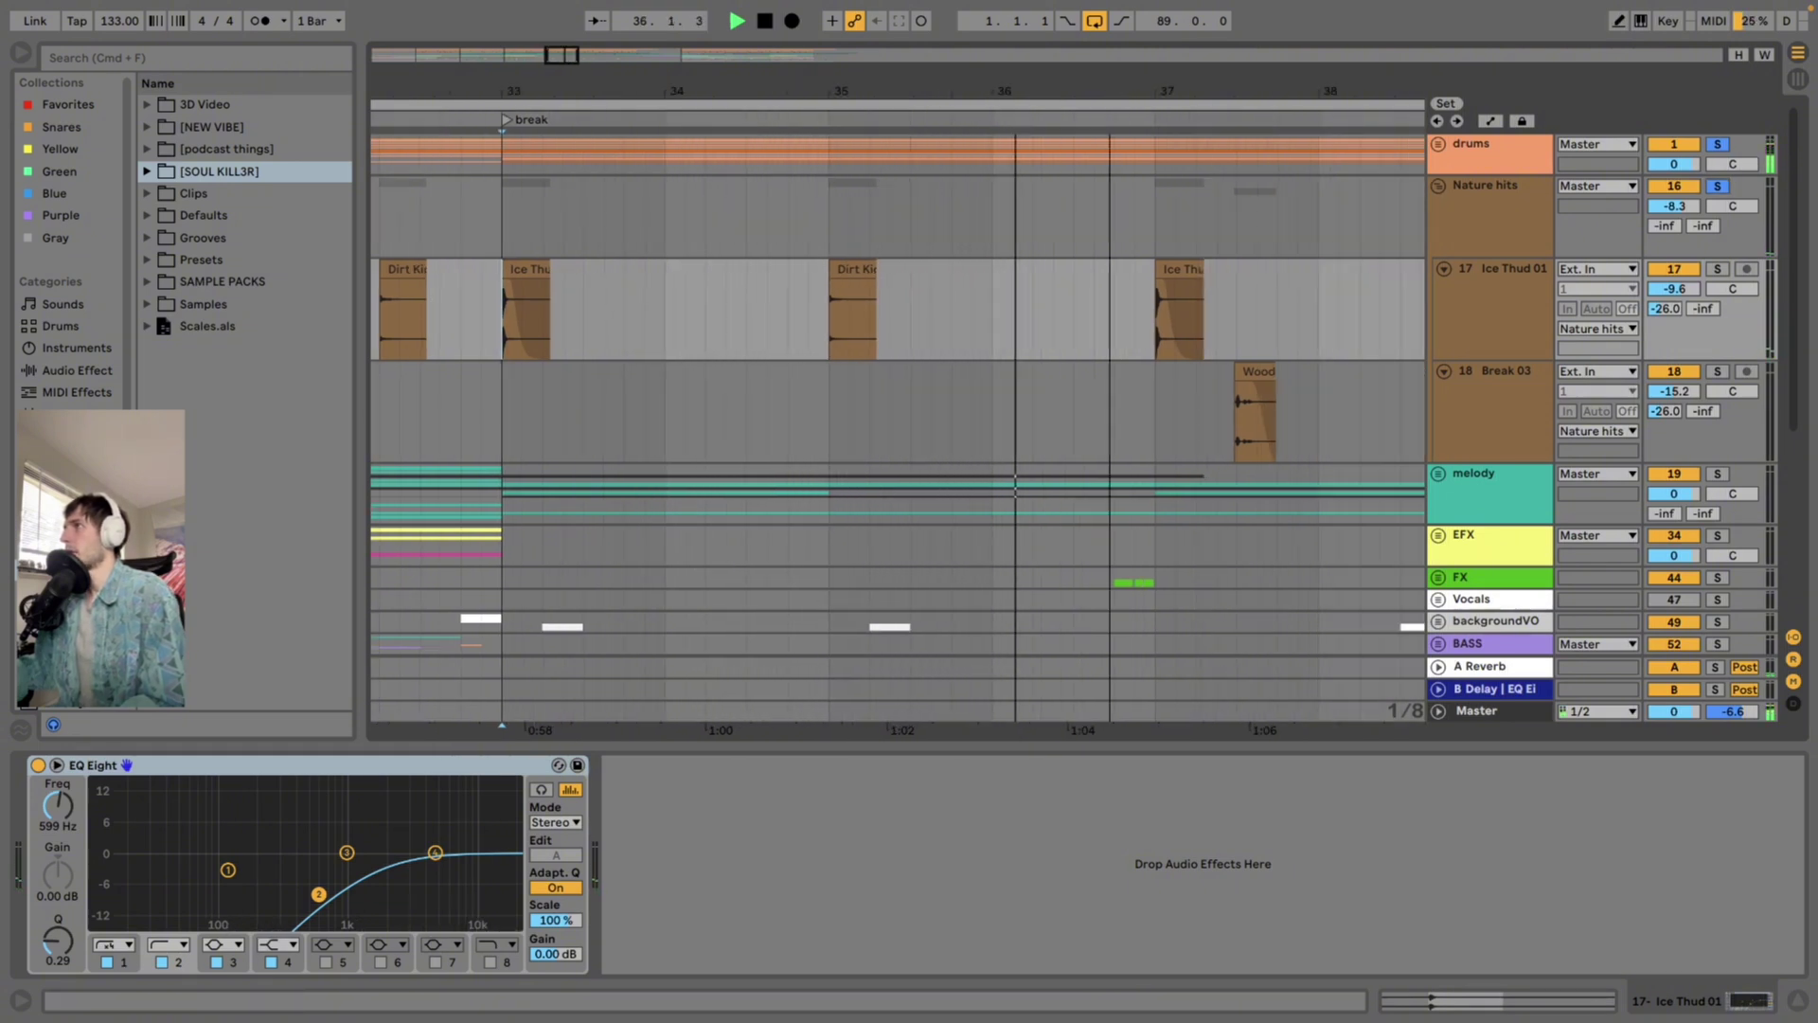
{"action": "scroll", "coordinate": [975, 312], "scroll_direction": "down", "scroll_amount": 4}
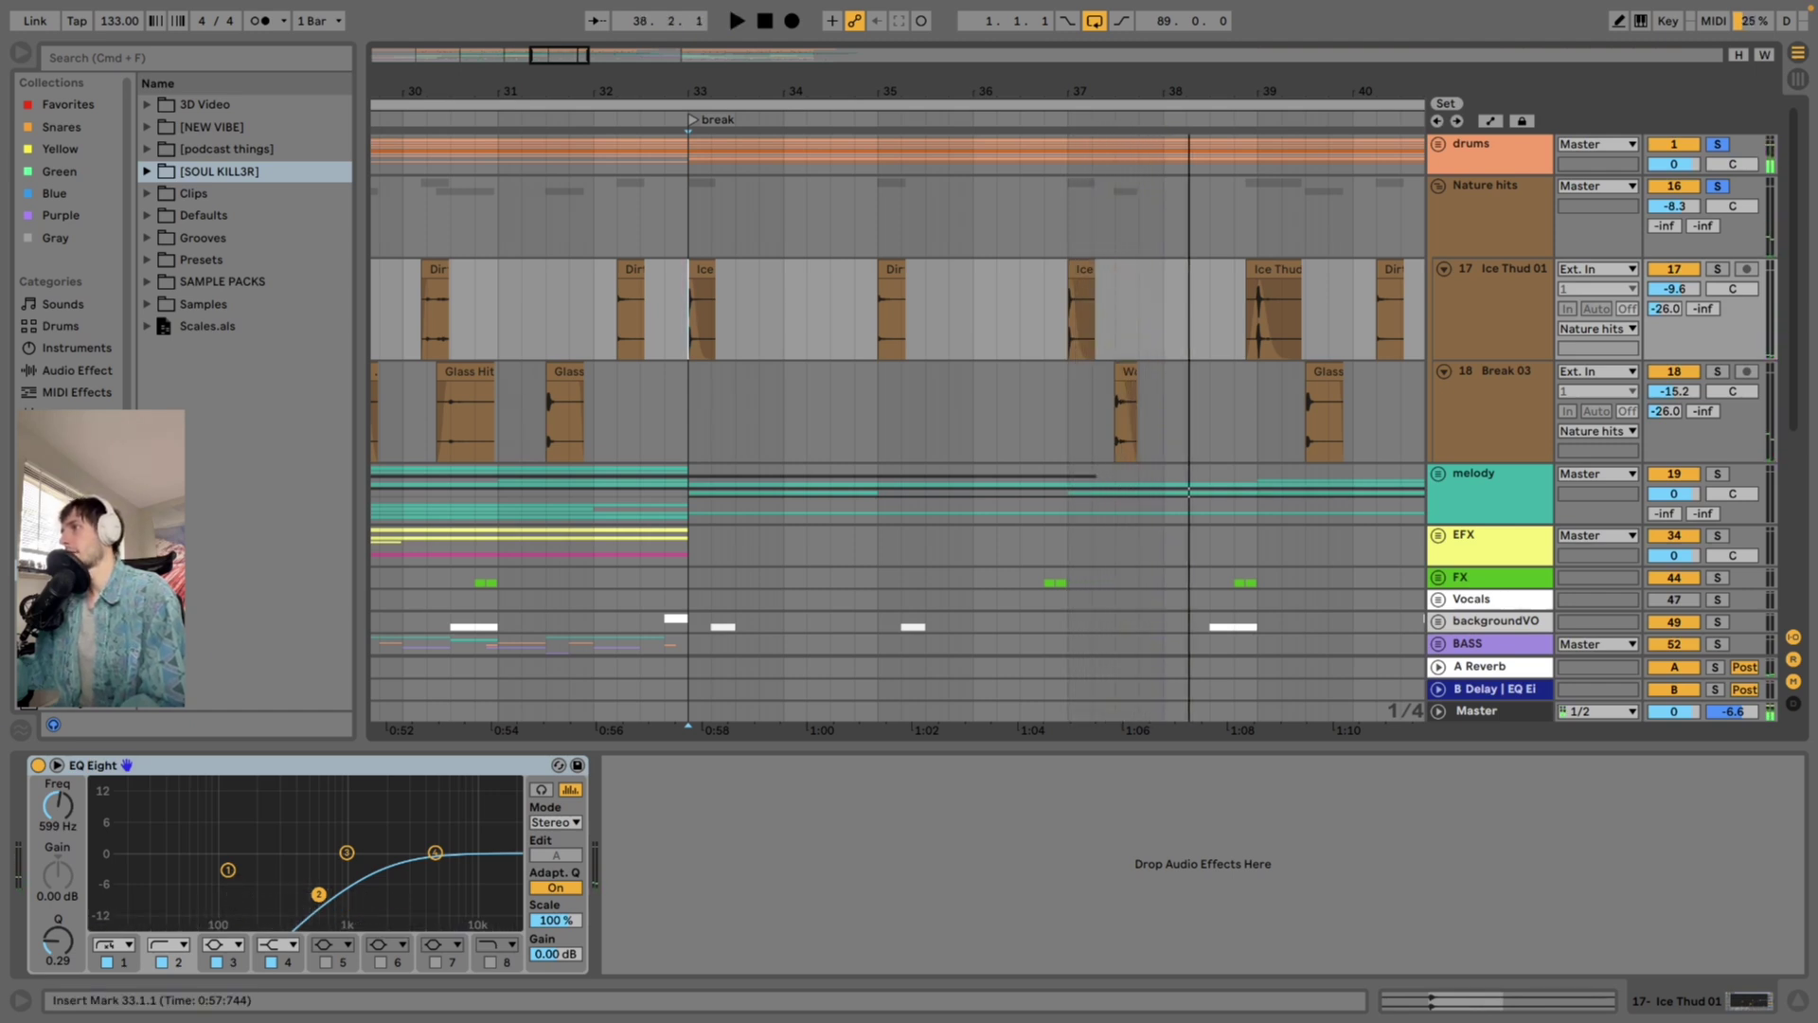
Play the Wood clip on the Break 03 track in bar 37 with only the Nature hits group soloed
{"action": "left_click", "coordinate": [1117, 414]}
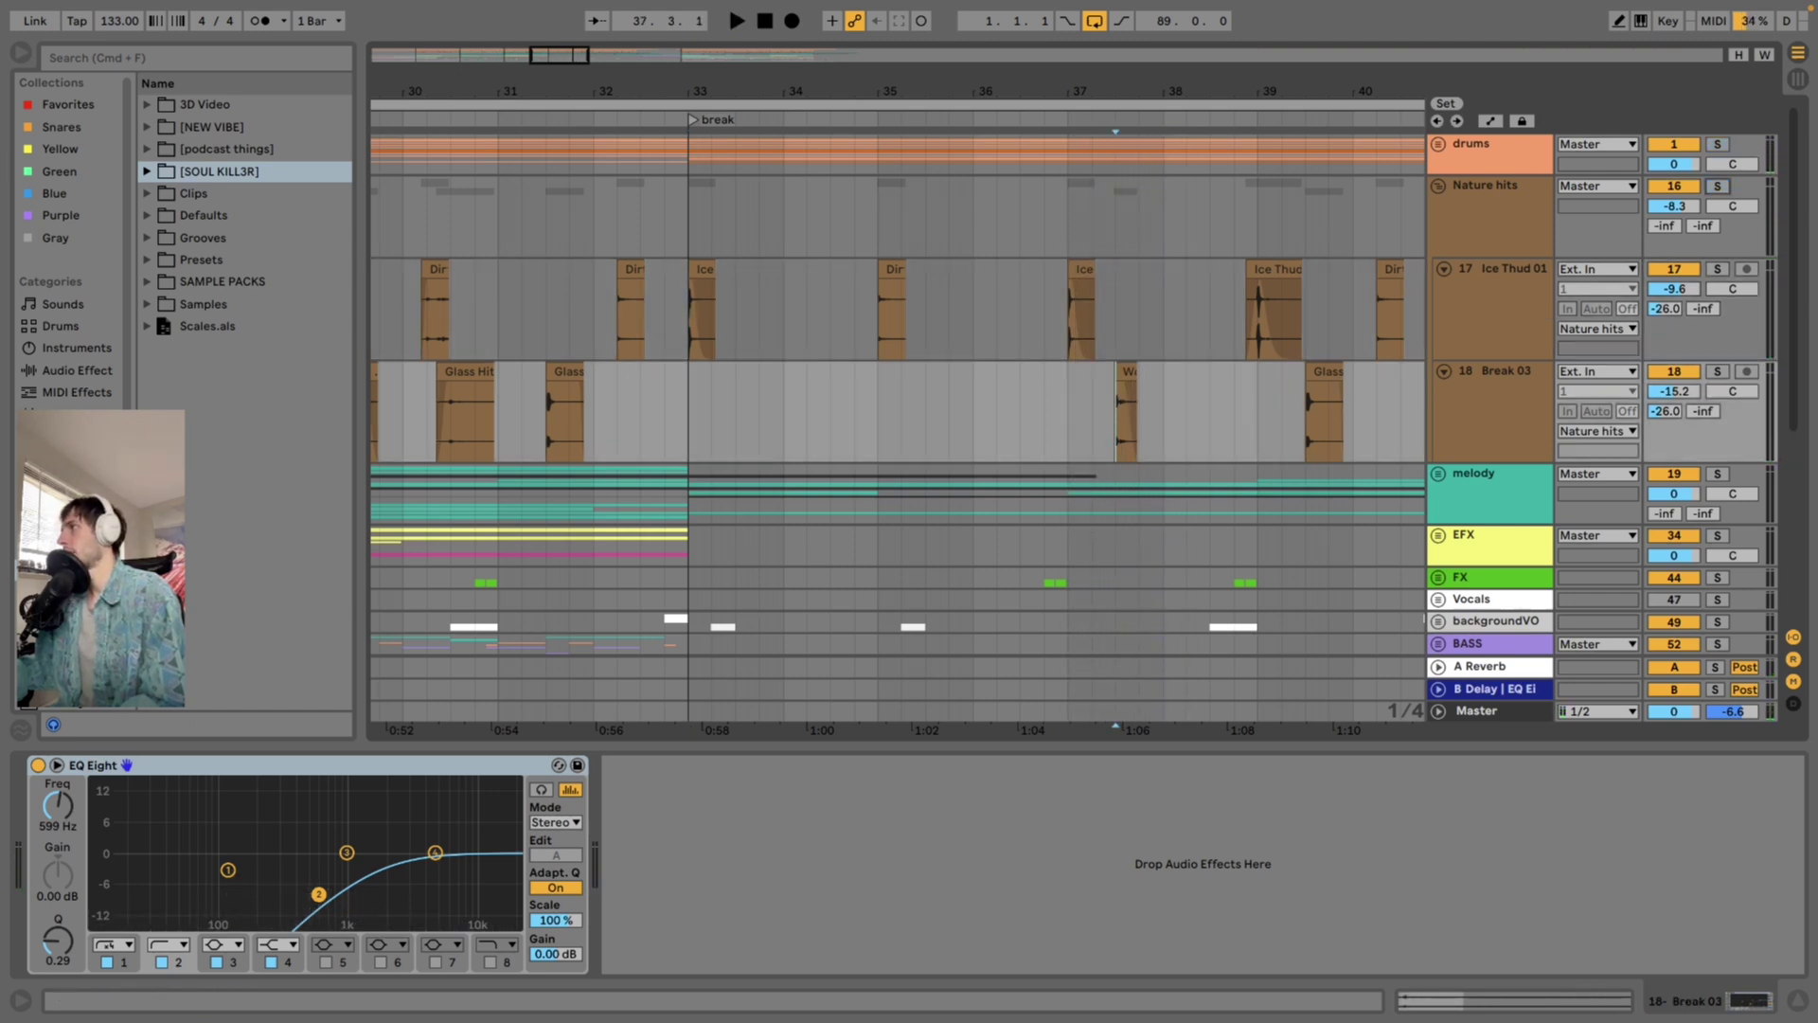
{"action": "key", "text": "space"}
{"action": "key", "text": "space"}
{"action": "left_click", "coordinate": [1718, 186]}
{"action": "key", "text": "space"}
{"action": "key", "text": "space"}
{"action": "key", "text": "space"}
{"action": "key", "text": "space"}
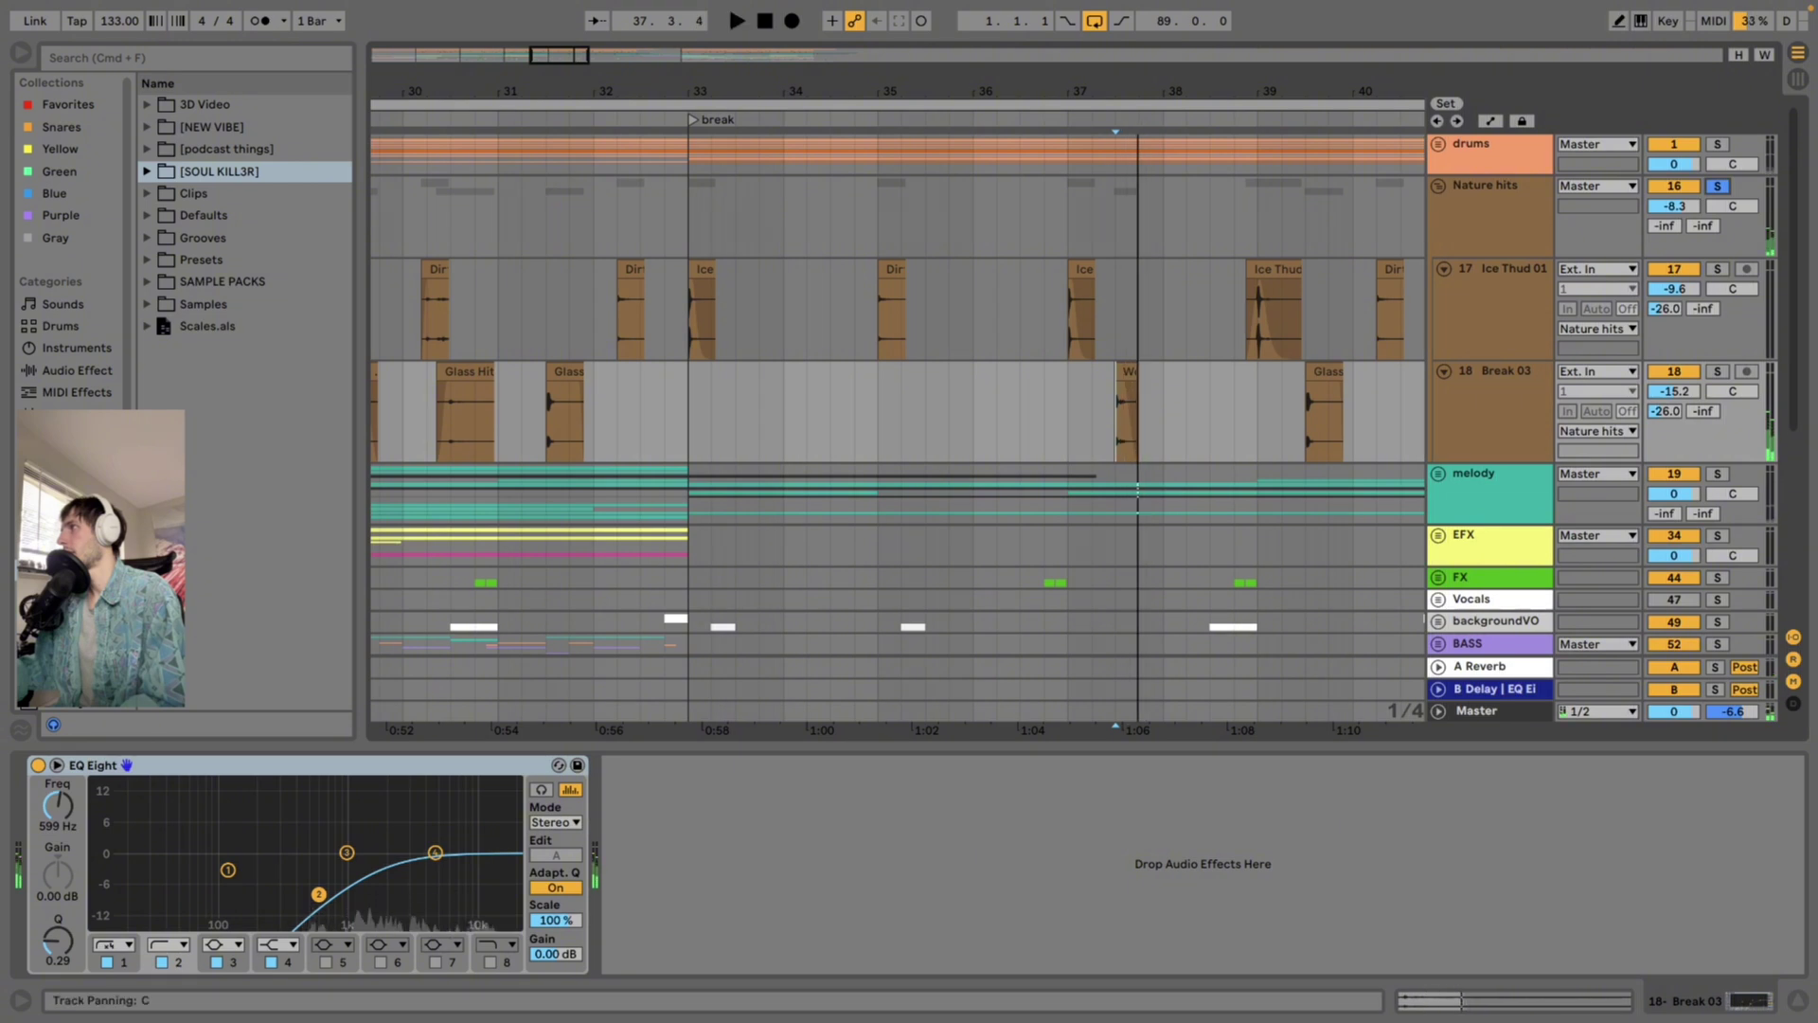
Add the drums group to the solo and play it with Nature hits from bar 37
{"action": "key", "text": "space"}
{"action": "key", "text": "space"}
{"action": "left_click", "coordinate": [1717, 145], "text": "super"}
{"action": "key", "text": "space"}
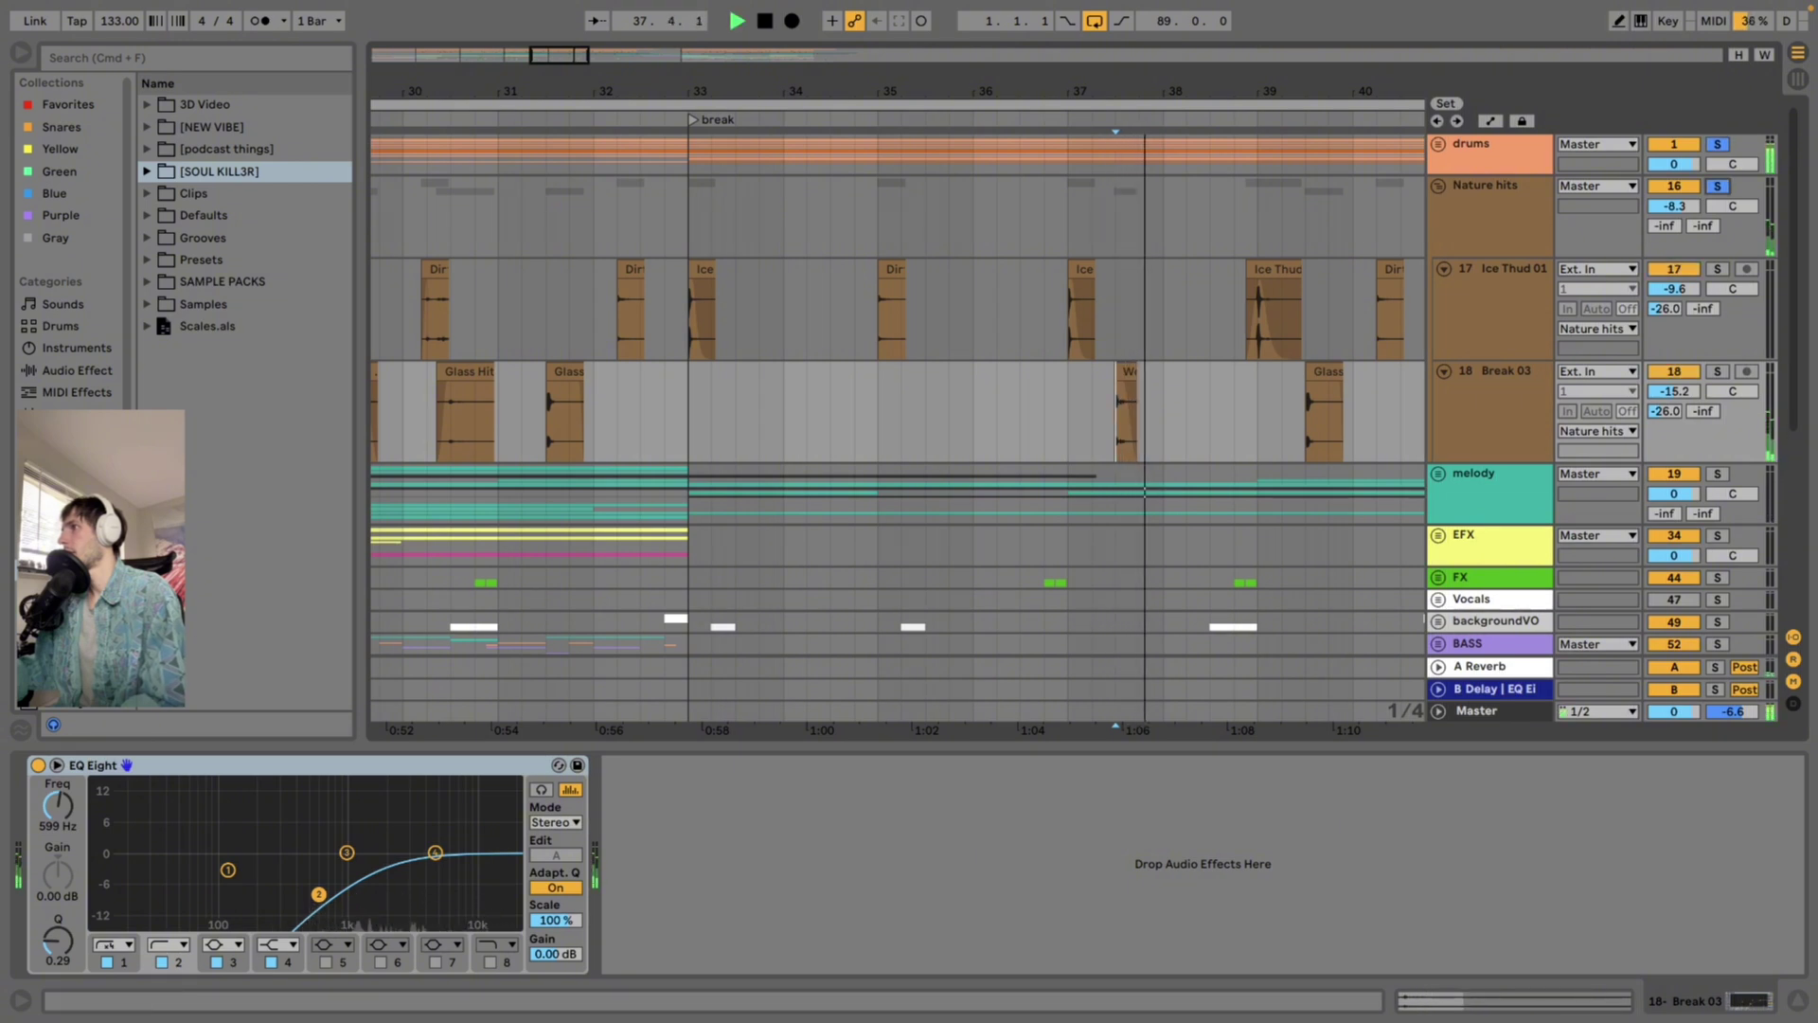
{"action": "key", "text": "space"}
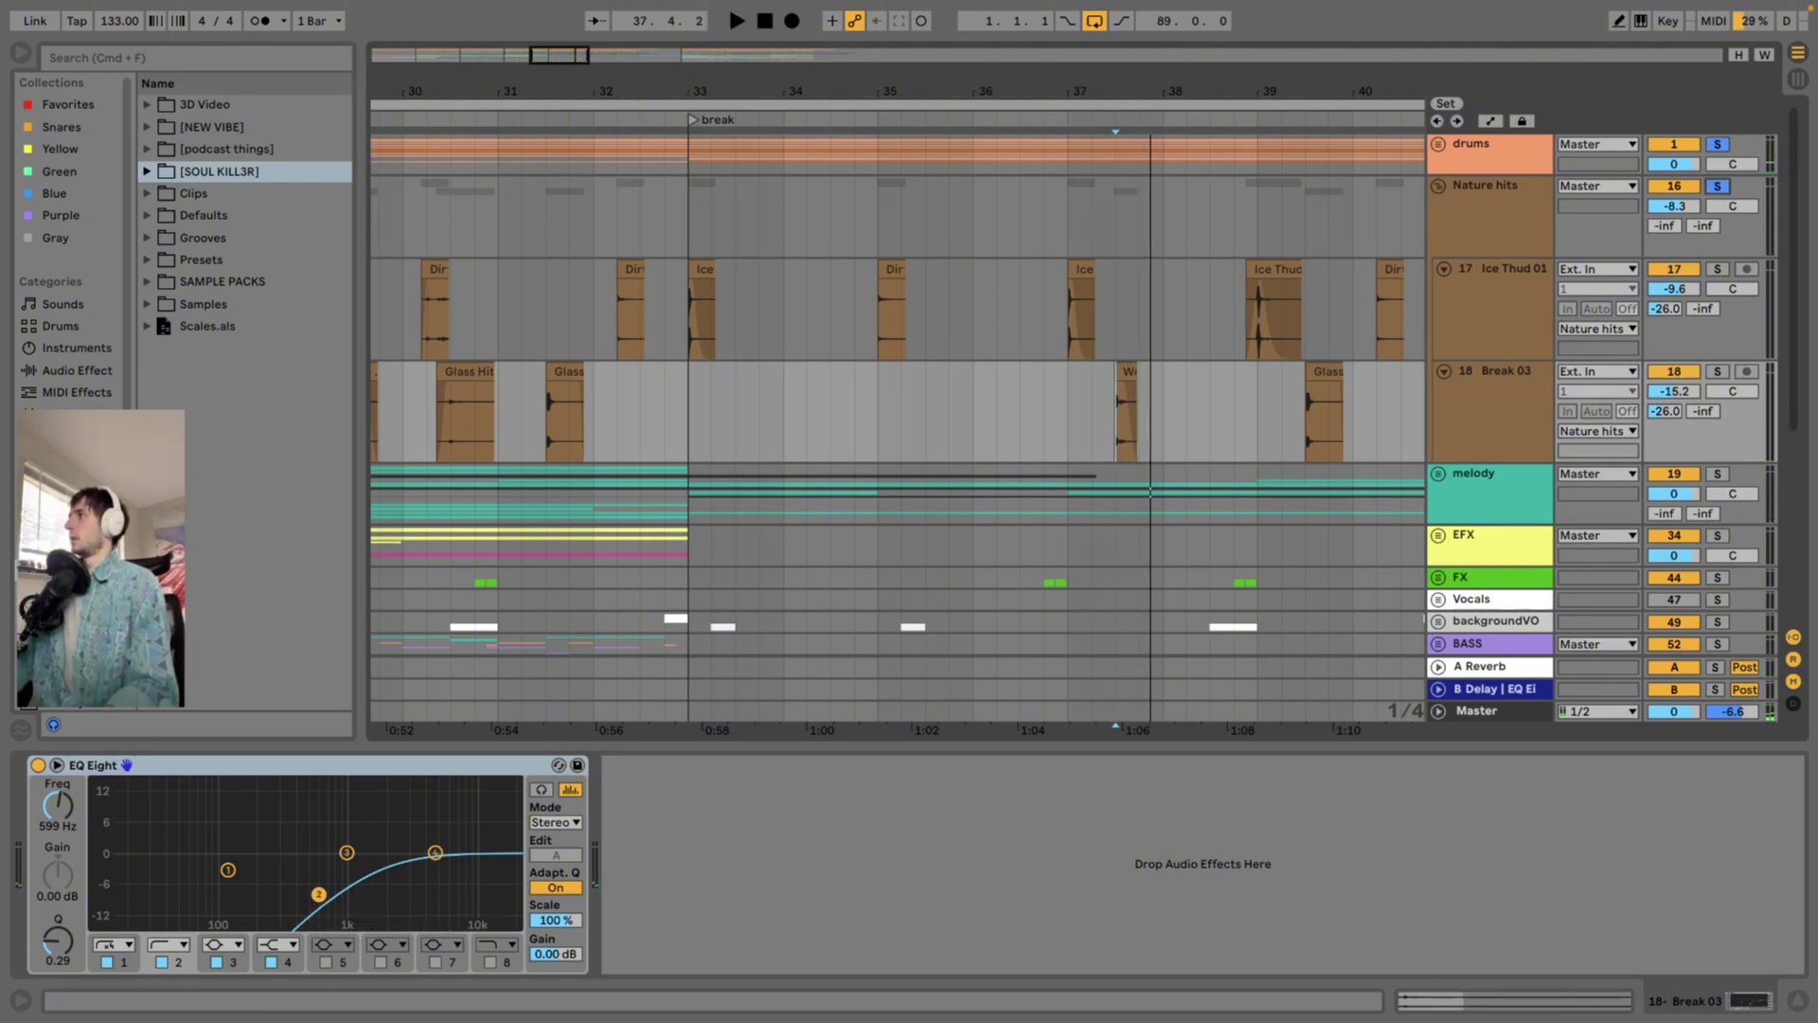
Clear the drums and Nature hits solos and fold the Nature hits group
{"action": "left_click", "coordinate": [1717, 145]}
{"action": "key", "text": "space"}
{"action": "key", "text": "space"}
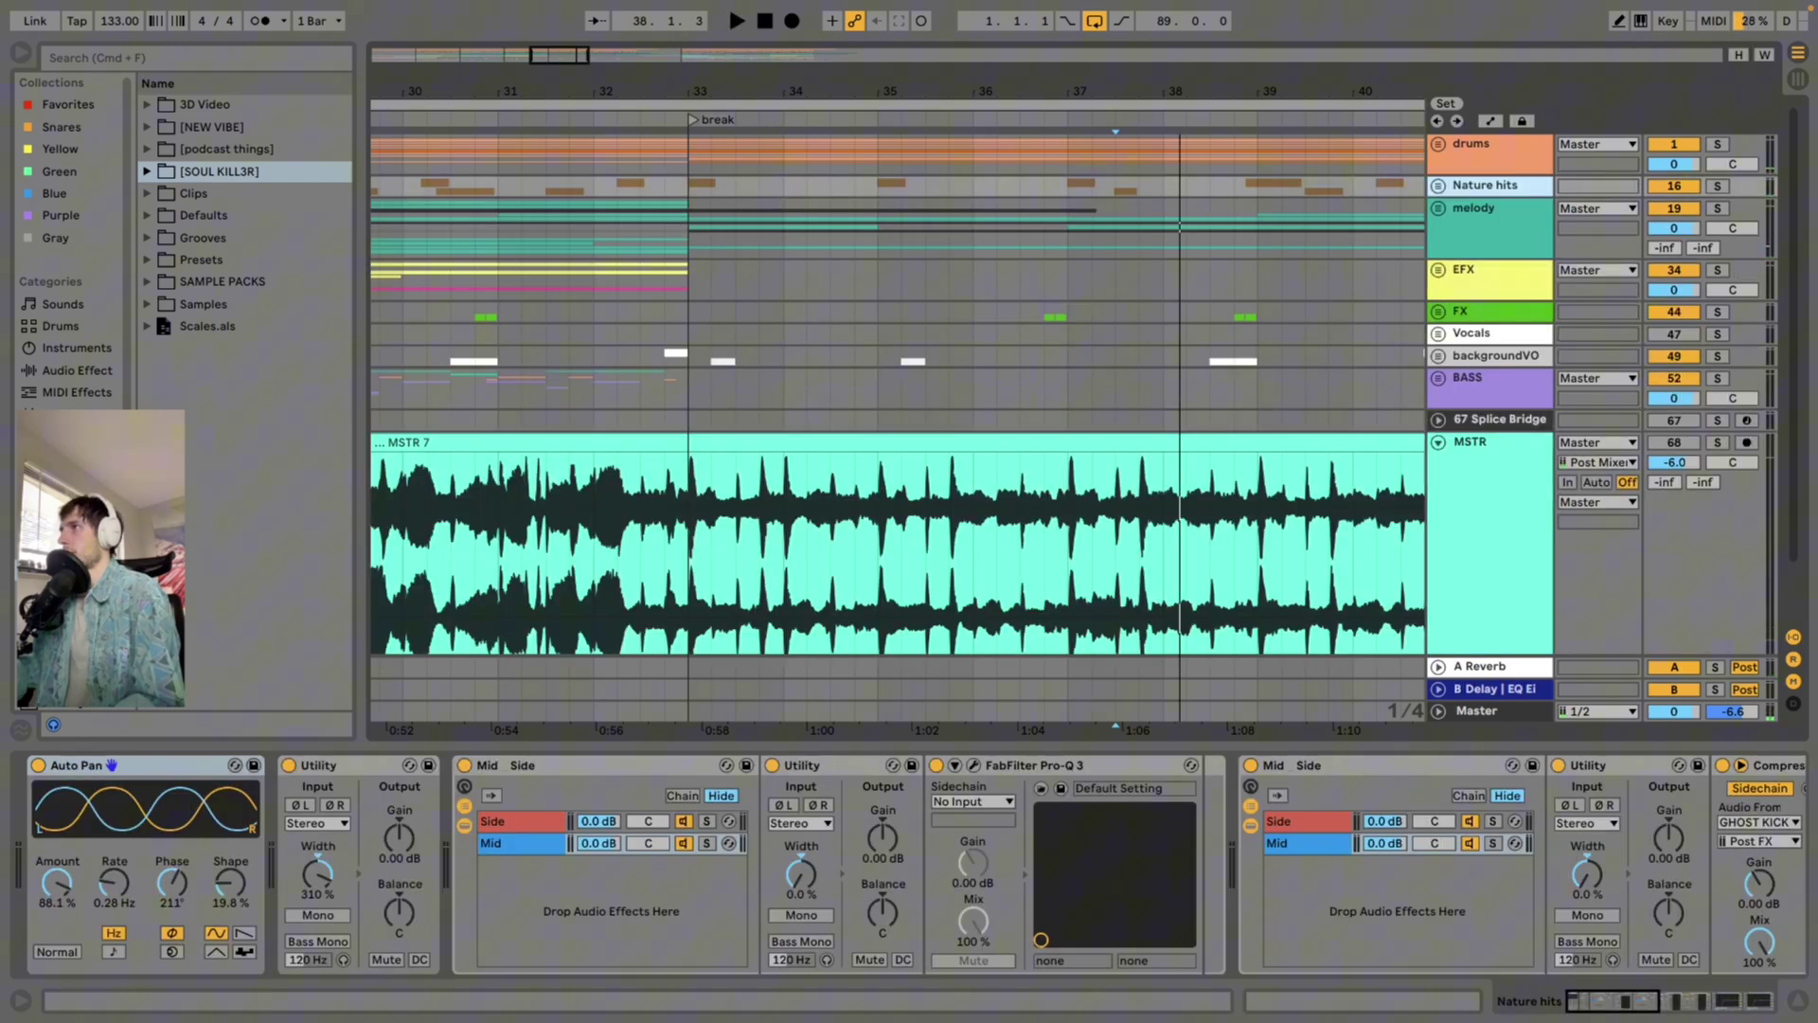
Solo the melody group and play it from the Drop part 2 marker
{"action": "scroll", "coordinate": [994, 426], "scroll_direction": "right", "scroll_amount": 2}
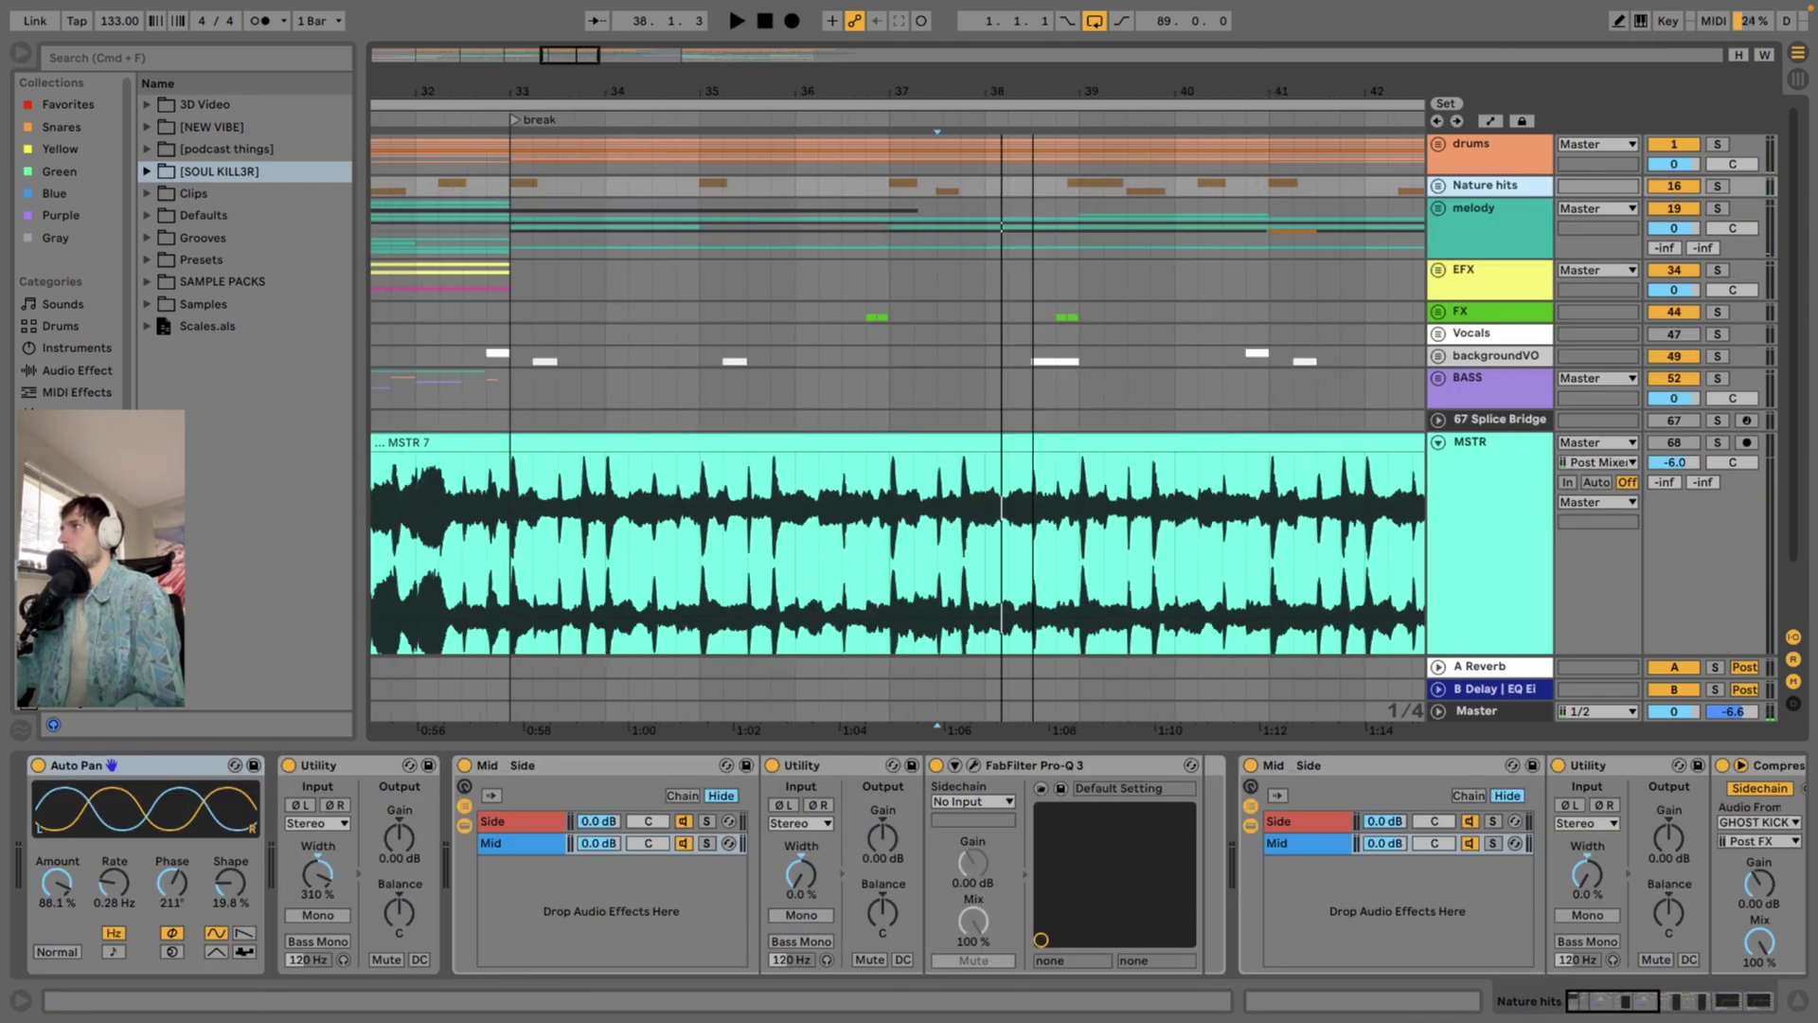
{"action": "scroll", "coordinate": [994, 426], "scroll_direction": "down", "scroll_amount": 5}
{"action": "scroll", "coordinate": [994, 426], "scroll_direction": "left", "scroll_amount": 5}
{"action": "scroll", "coordinate": [897, 390], "scroll_direction": "left", "scroll_amount": 1}
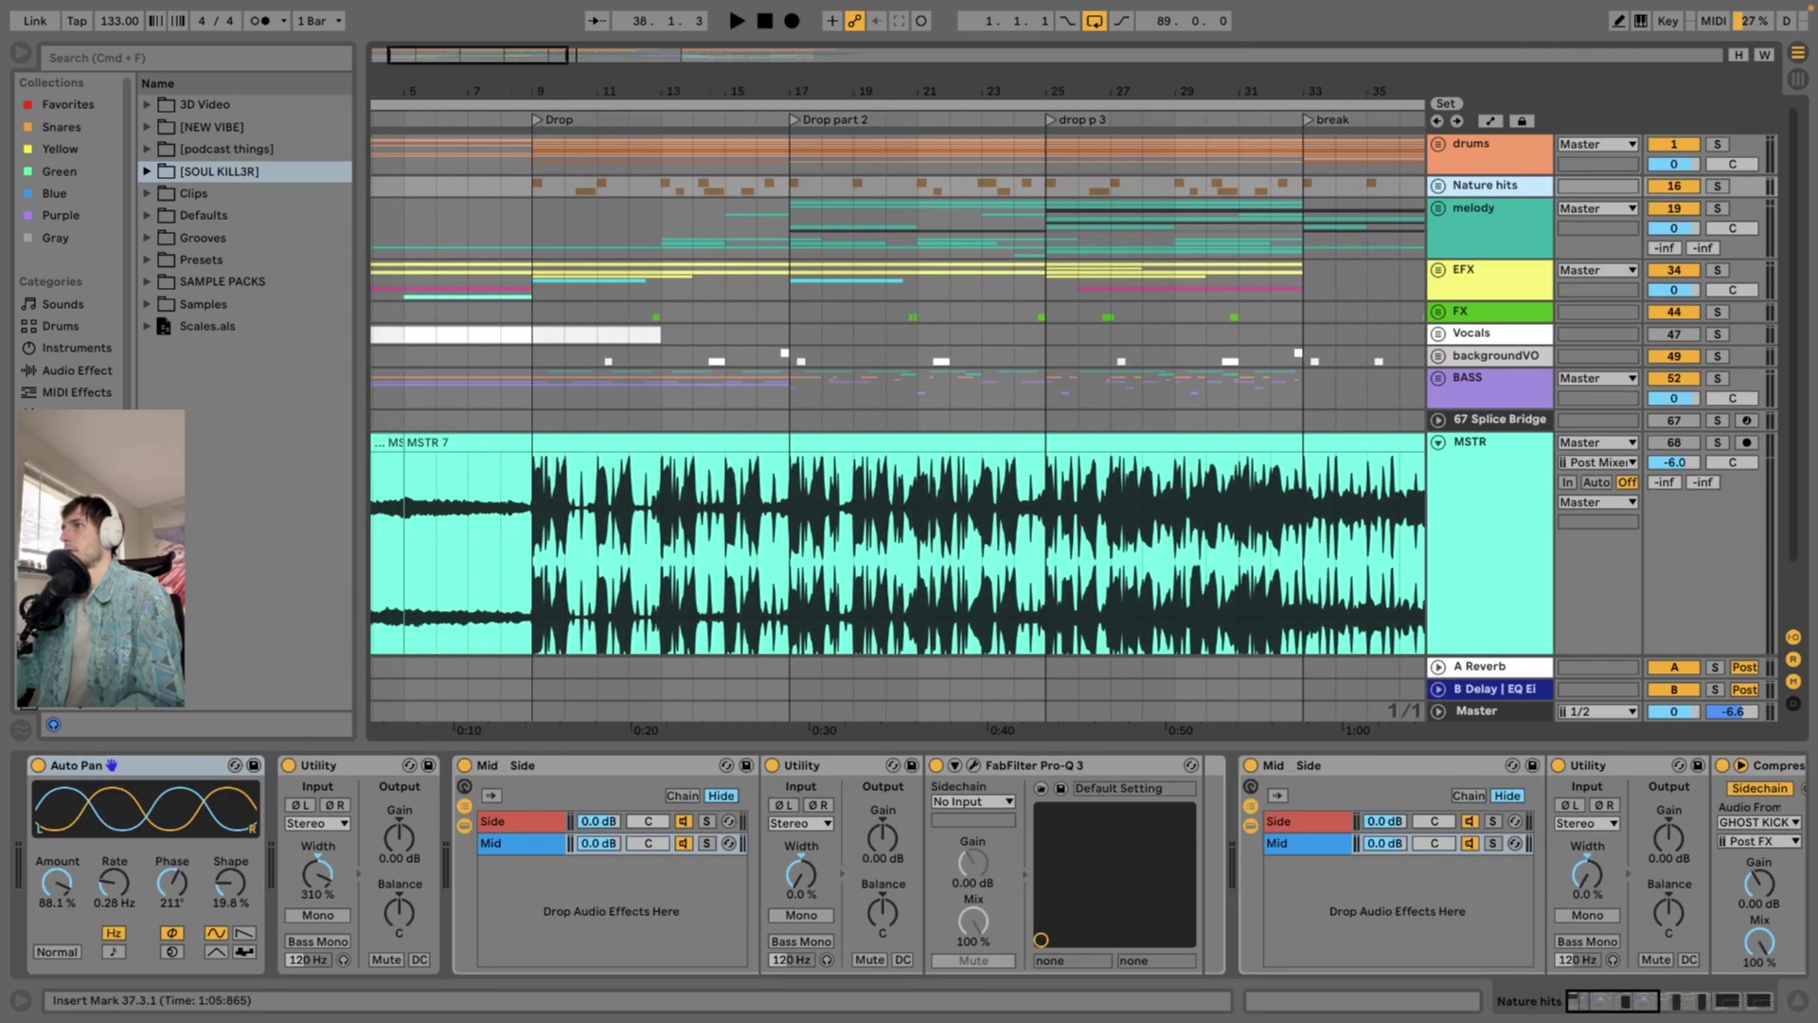
{"action": "left_click", "coordinate": [790, 229]}
{"action": "left_click", "coordinate": [1716, 208]}
{"action": "key", "text": "space"}
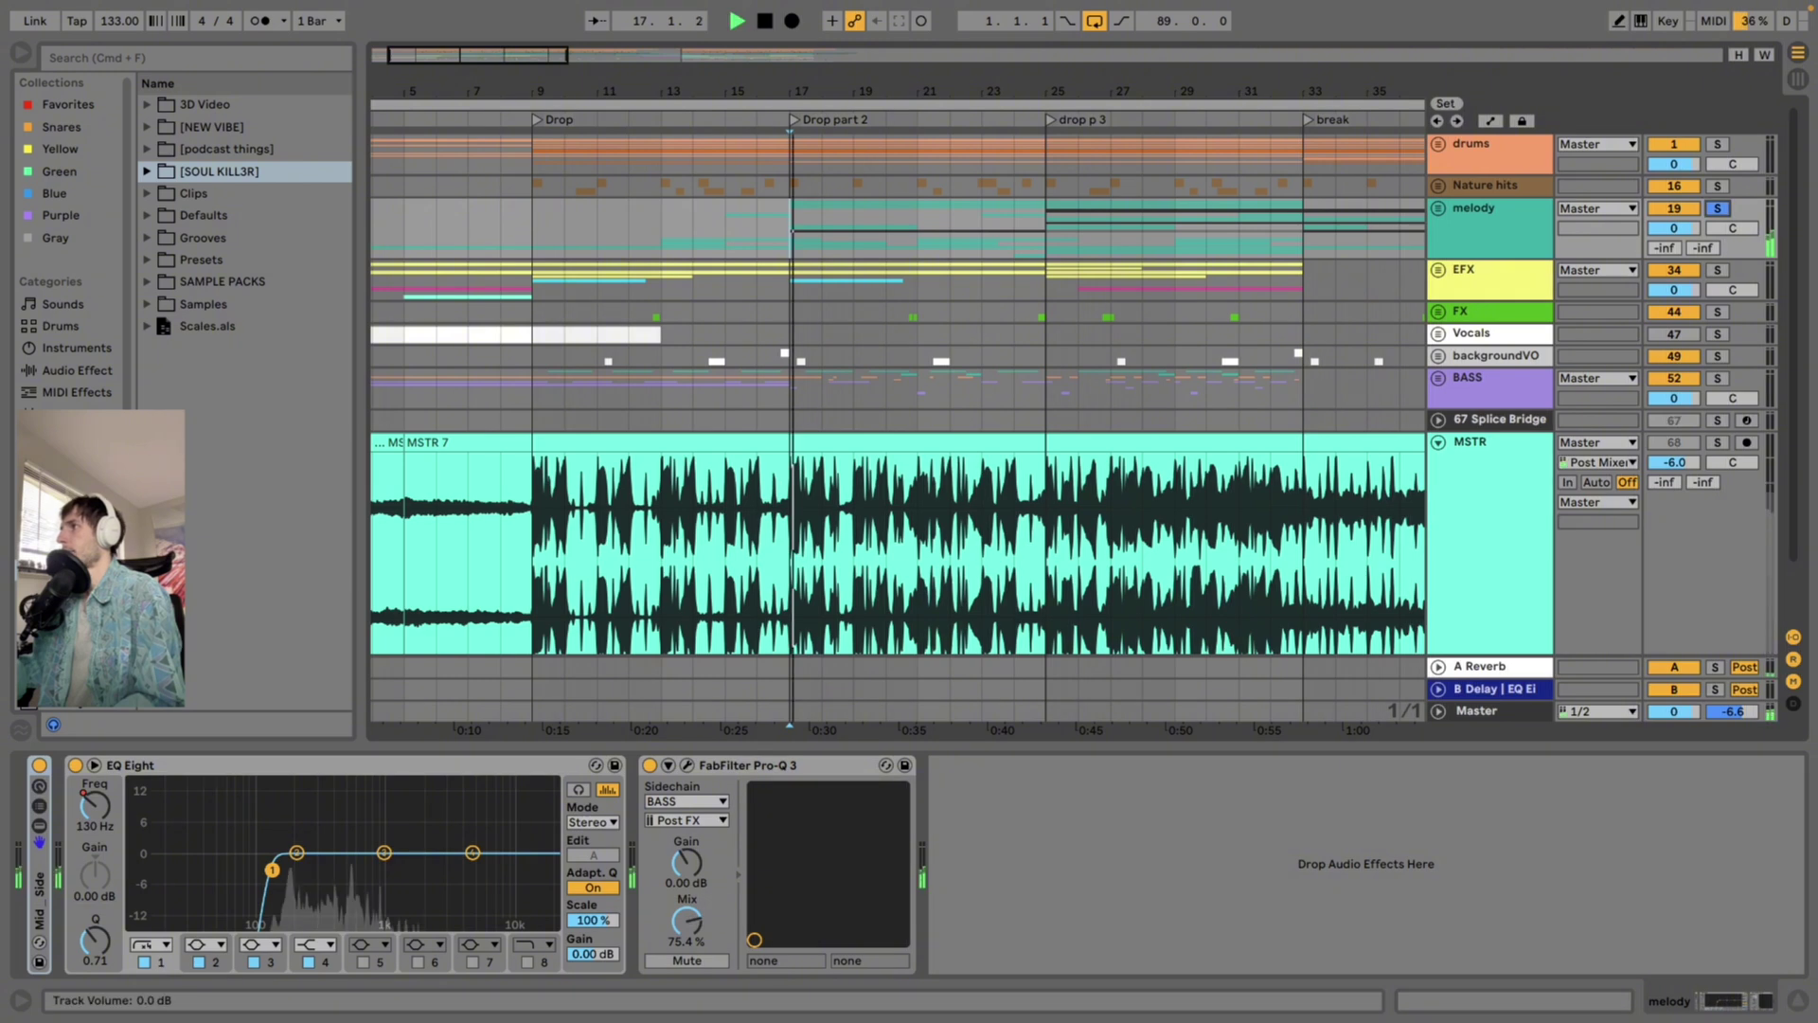
Play the soloed melody group from bar 14, from the Drop marker and from the drop p 3 marker
{"action": "left_click", "coordinate": [693, 228]}
{"action": "key", "text": "space"}
{"action": "key", "text": "space"}
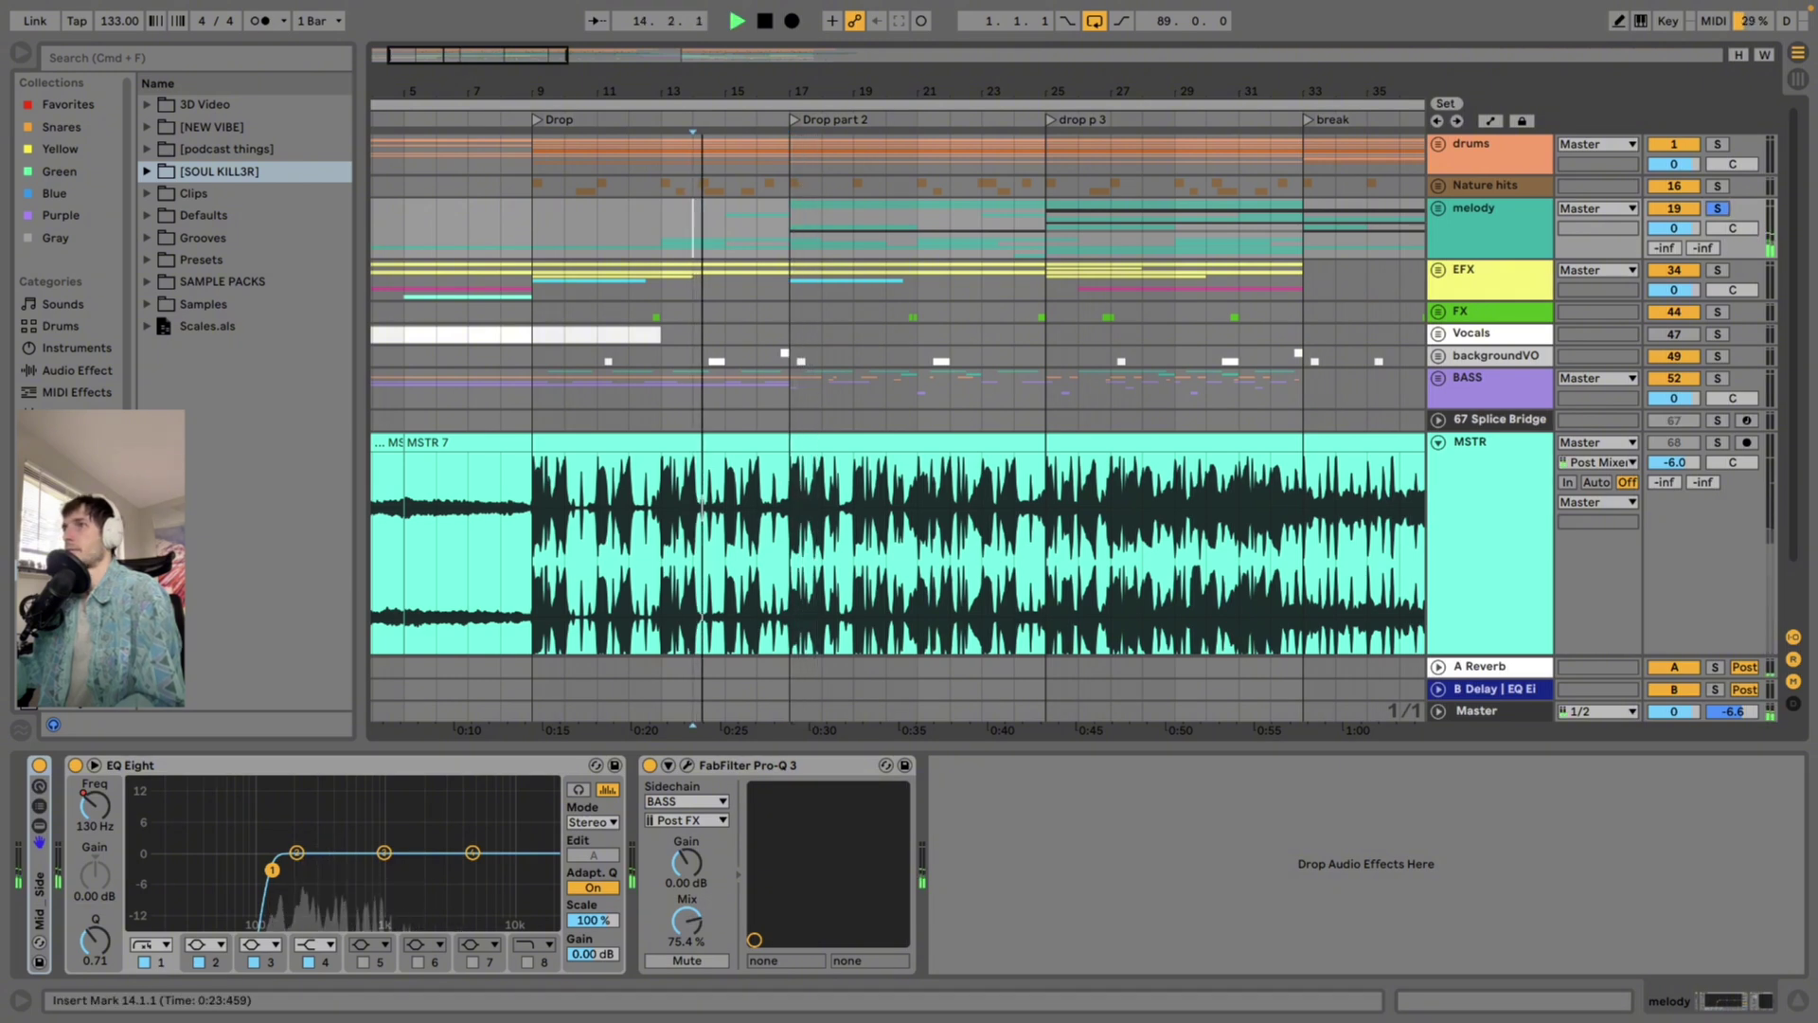
{"action": "left_click", "coordinate": [532, 228]}
{"action": "key", "text": "space"}
{"action": "key", "text": "space"}
{"action": "left_click", "coordinate": [1045, 228]}
{"action": "key", "text": "space"}
{"action": "key", "text": "space"}
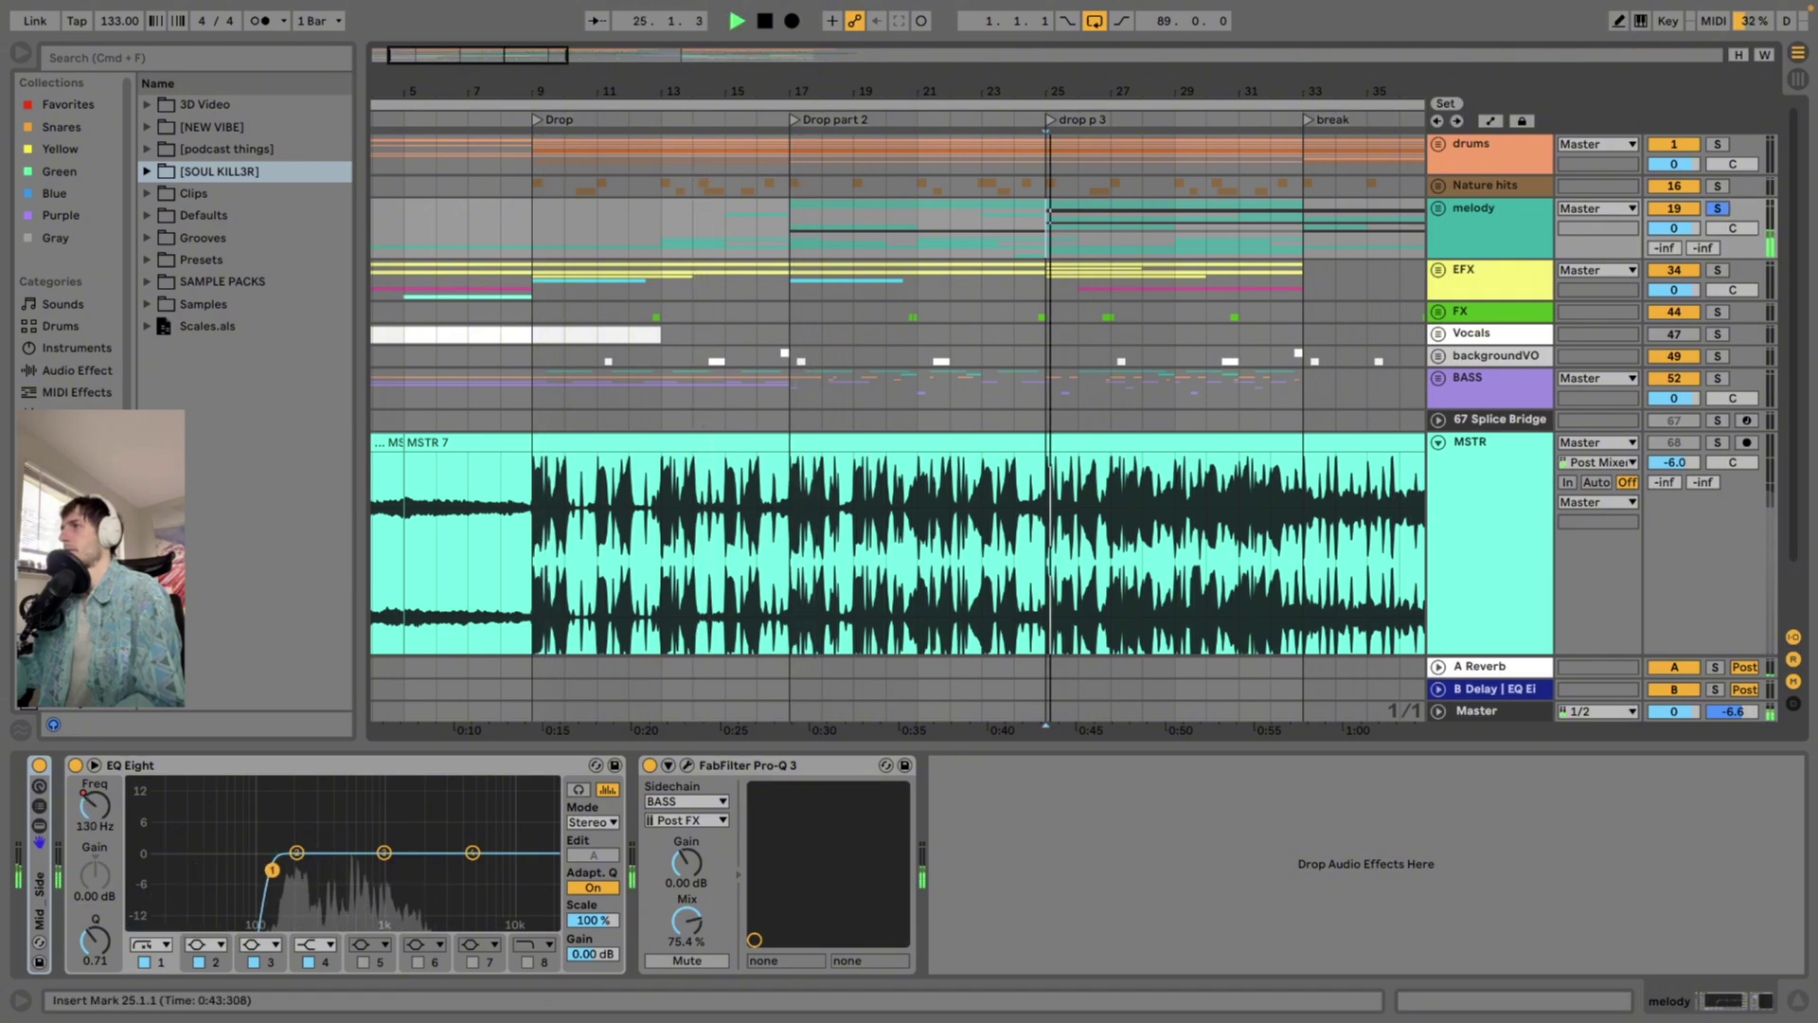
Clear the melody solo and unfold the melody group, expanding tracks 20, 21 and 22 inside it
{"action": "left_click_drag", "start_coordinate": [568, 55], "coordinate": [624, 55]}
{"action": "scroll", "coordinate": [898, 426], "scroll_direction": "down", "scroll_amount": 15}
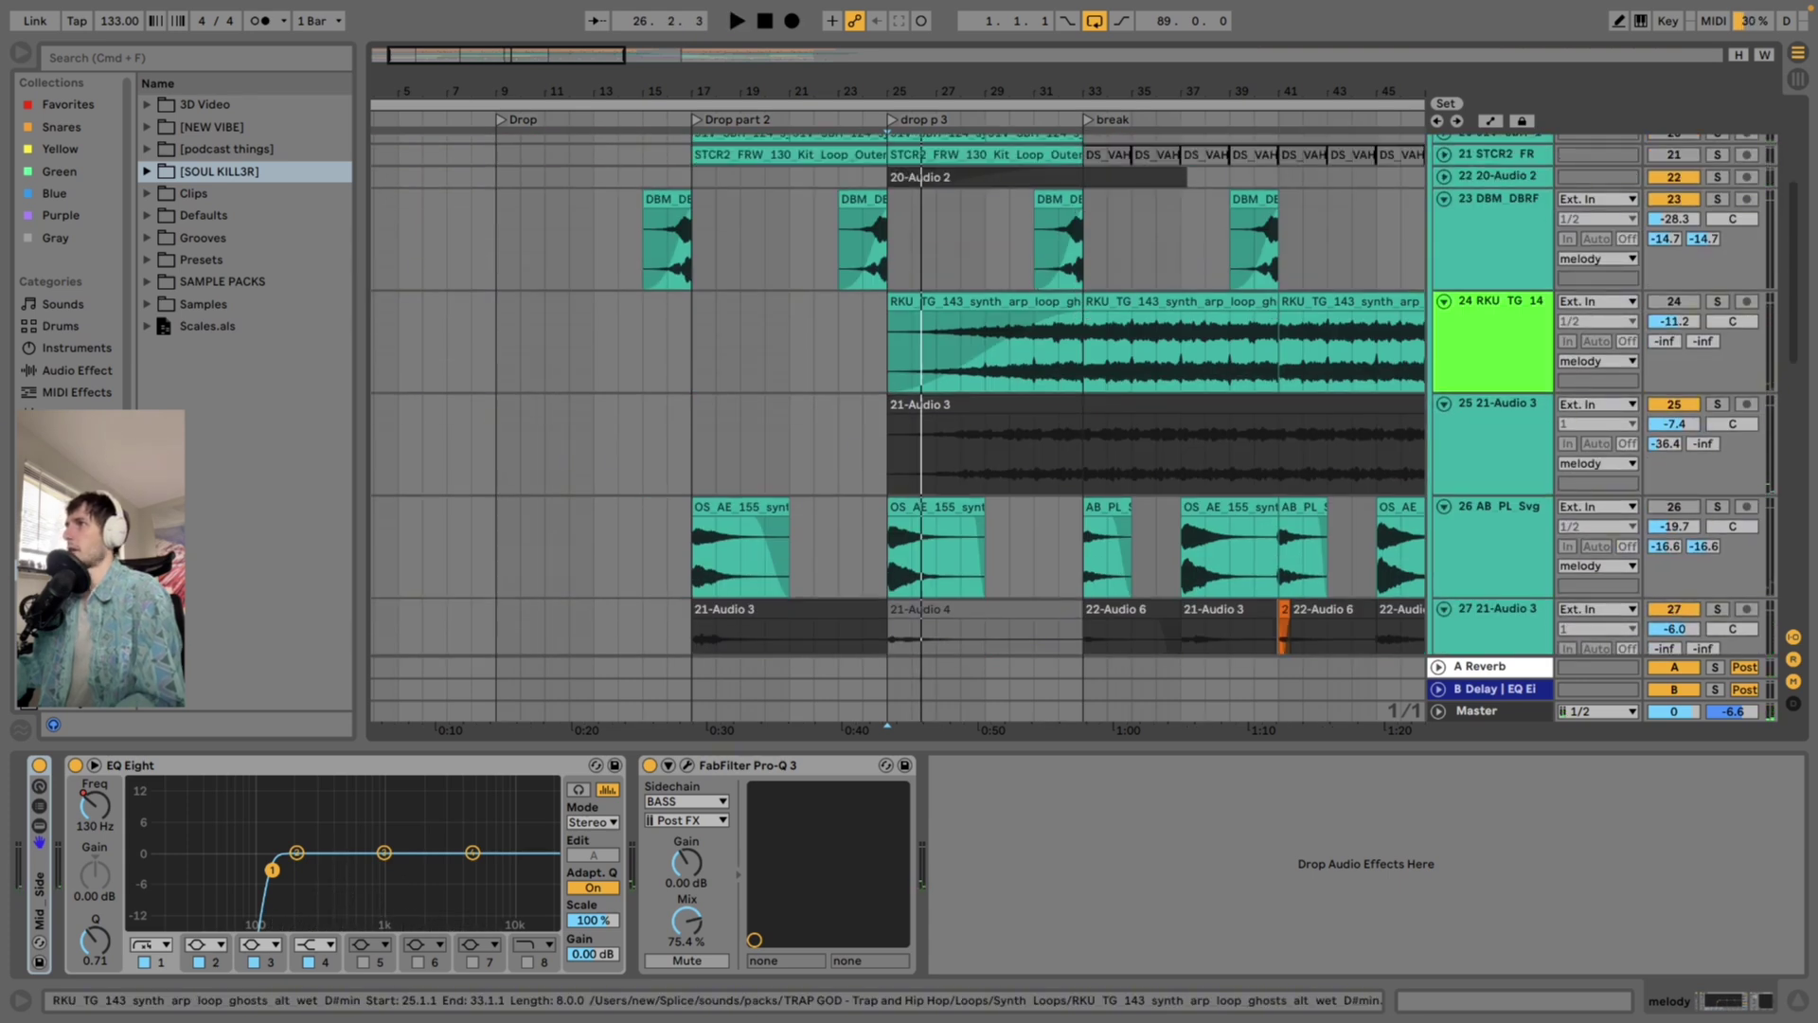
{"action": "scroll", "coordinate": [897, 426], "scroll_direction": "up", "scroll_amount": 2}
{"action": "left_click", "coordinate": [1444, 276]}
{"action": "left_click", "coordinate": [1444, 253]}
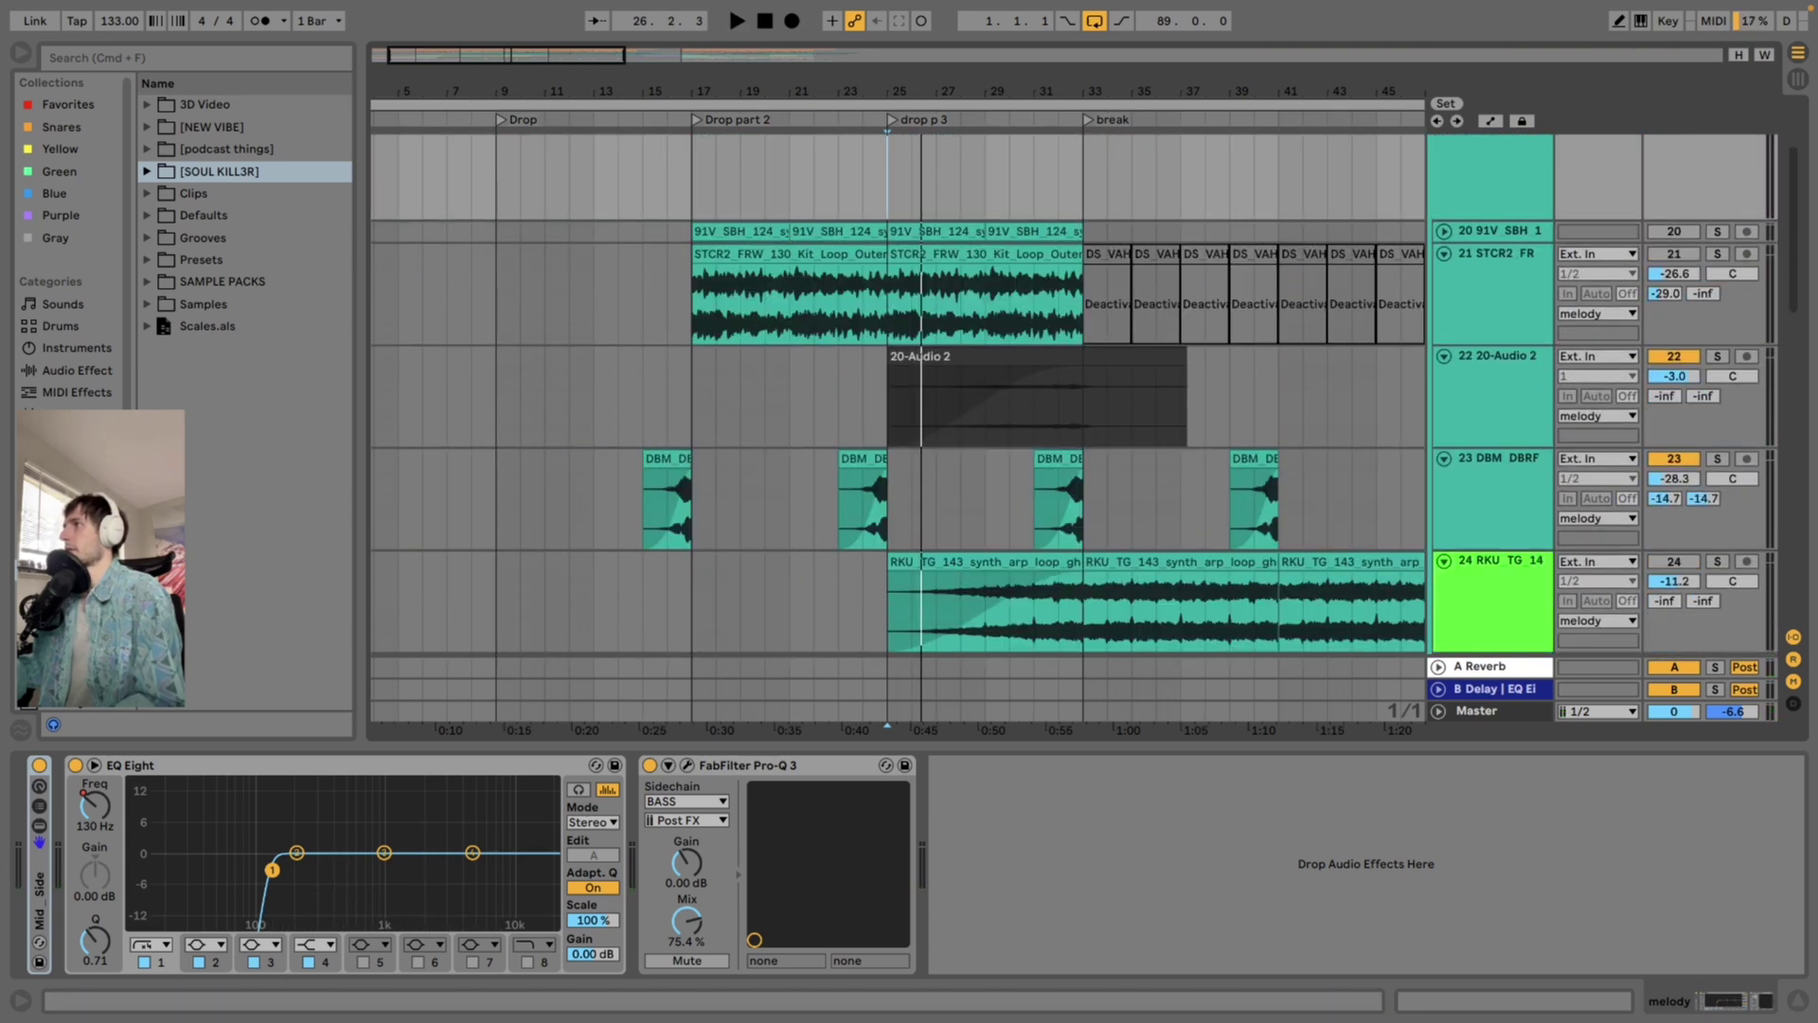
{"action": "left_click", "coordinate": [1444, 231]}
{"action": "scroll", "coordinate": [897, 408], "scroll_direction": "down", "scroll_amount": 4}
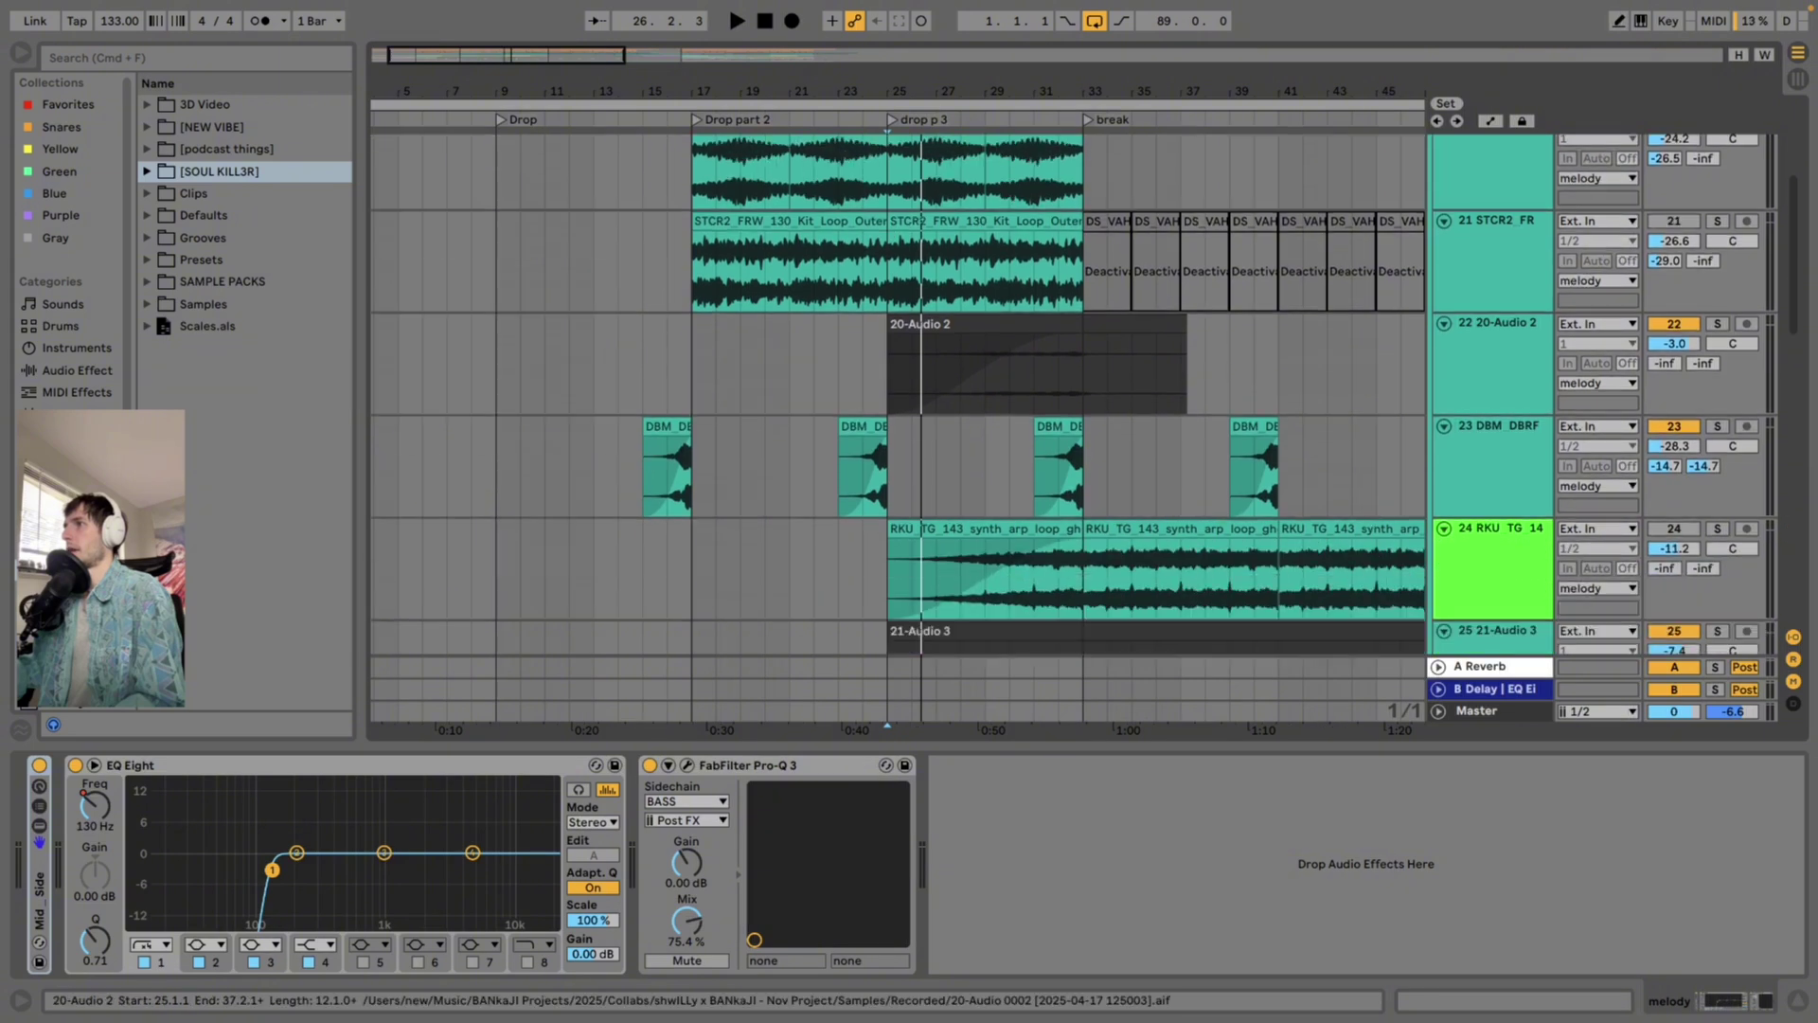
{"action": "scroll", "coordinate": [898, 407], "scroll_direction": "up", "scroll_amount": 2}
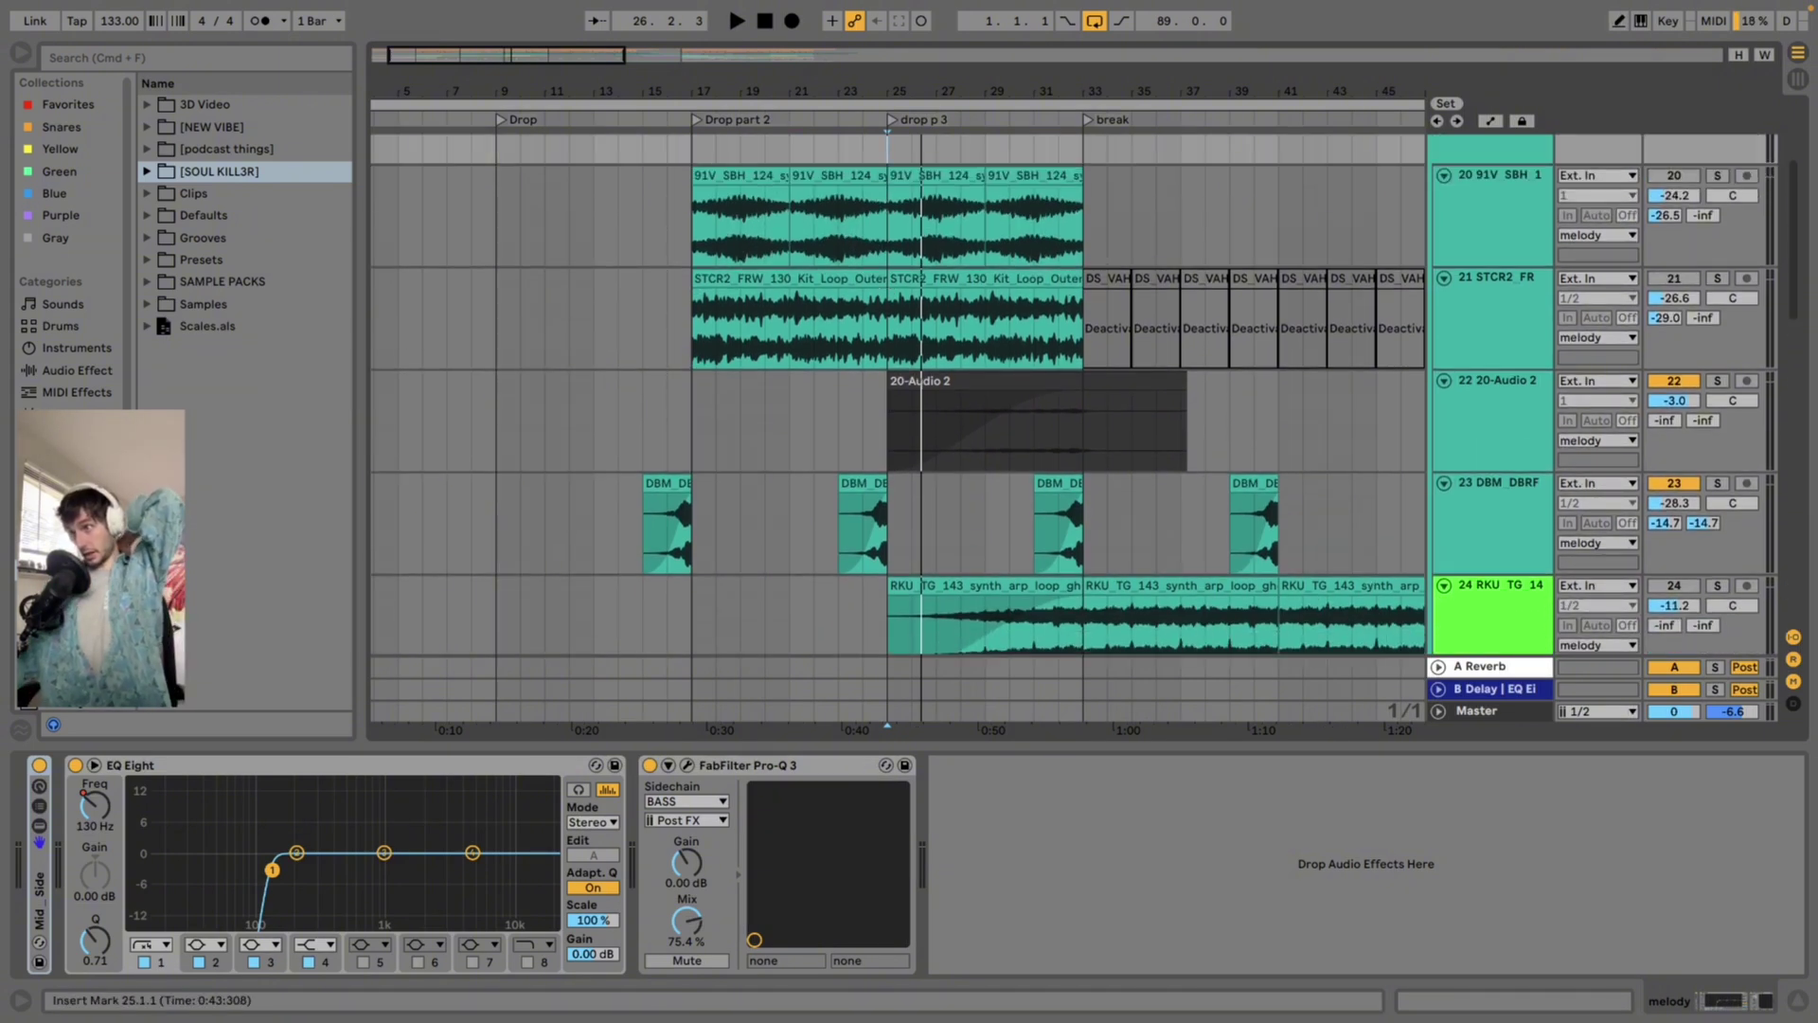
Show the devices of the 91V SBH and STCR2 FRW tracks and collapse both tracks
{"action": "left_click", "coordinate": [1499, 176]}
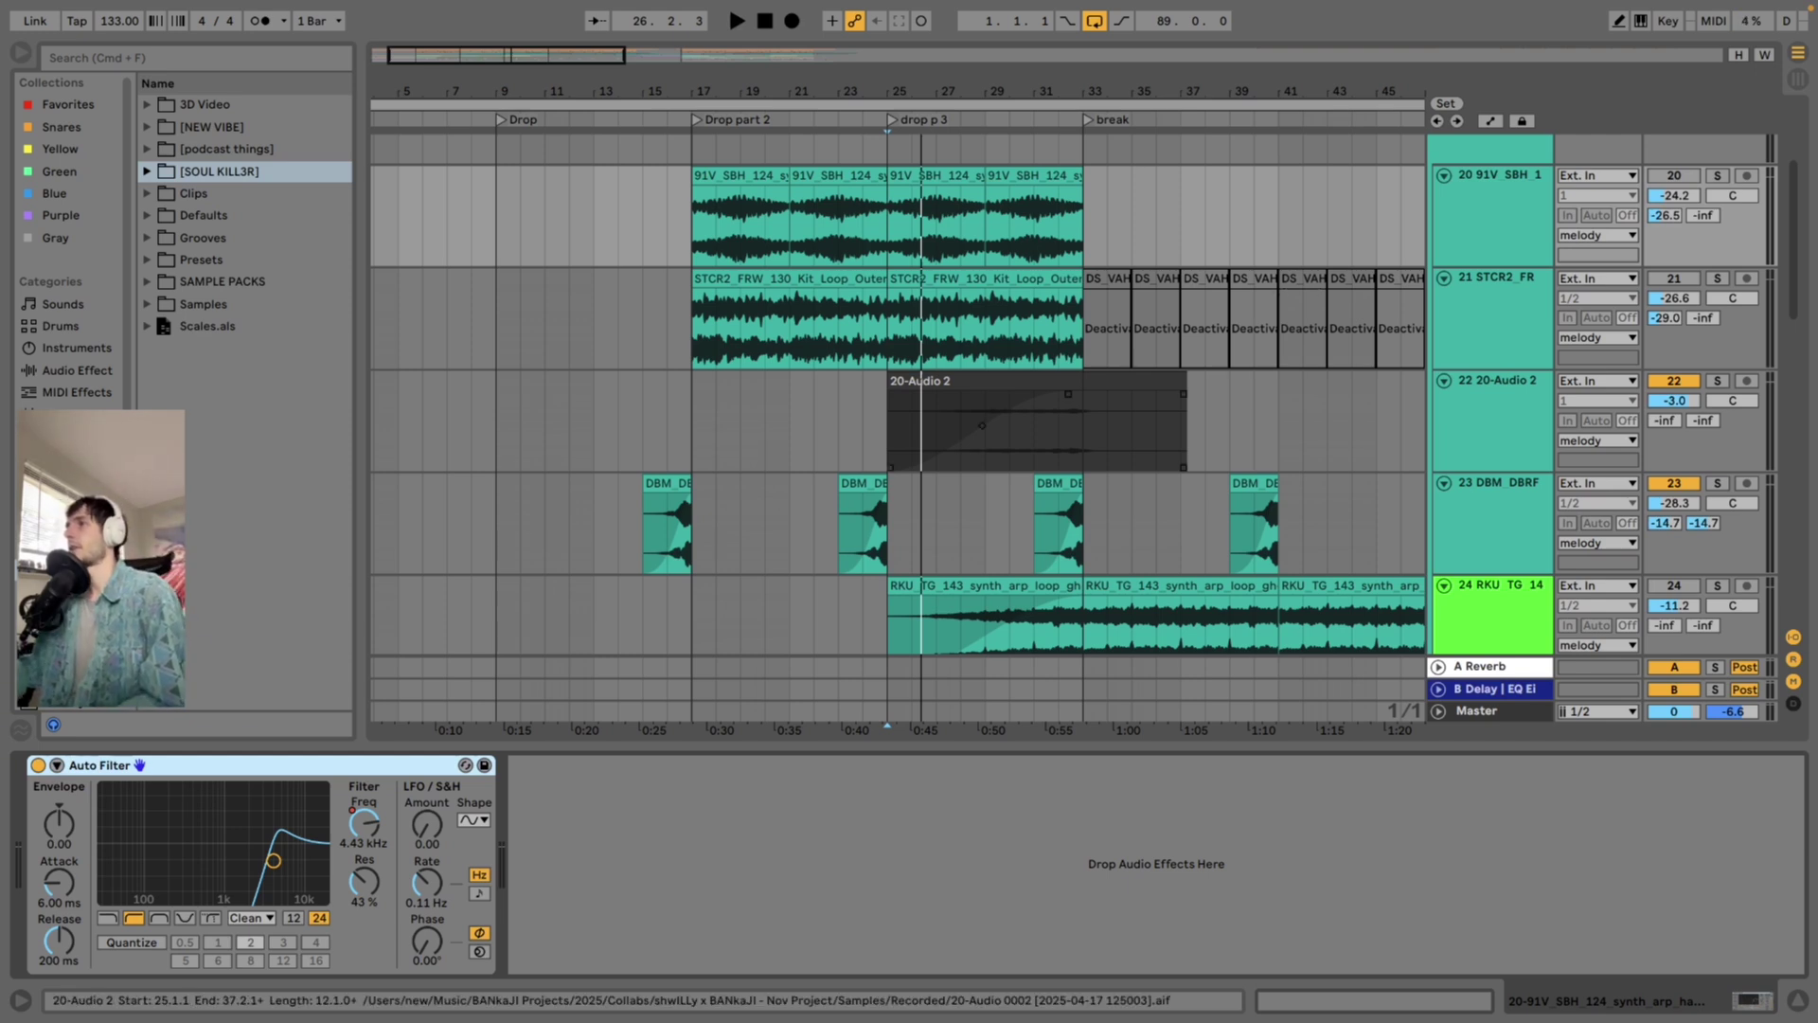
{"action": "left_click", "coordinate": [1500, 278]}
{"action": "left_click", "coordinate": [1500, 176]}
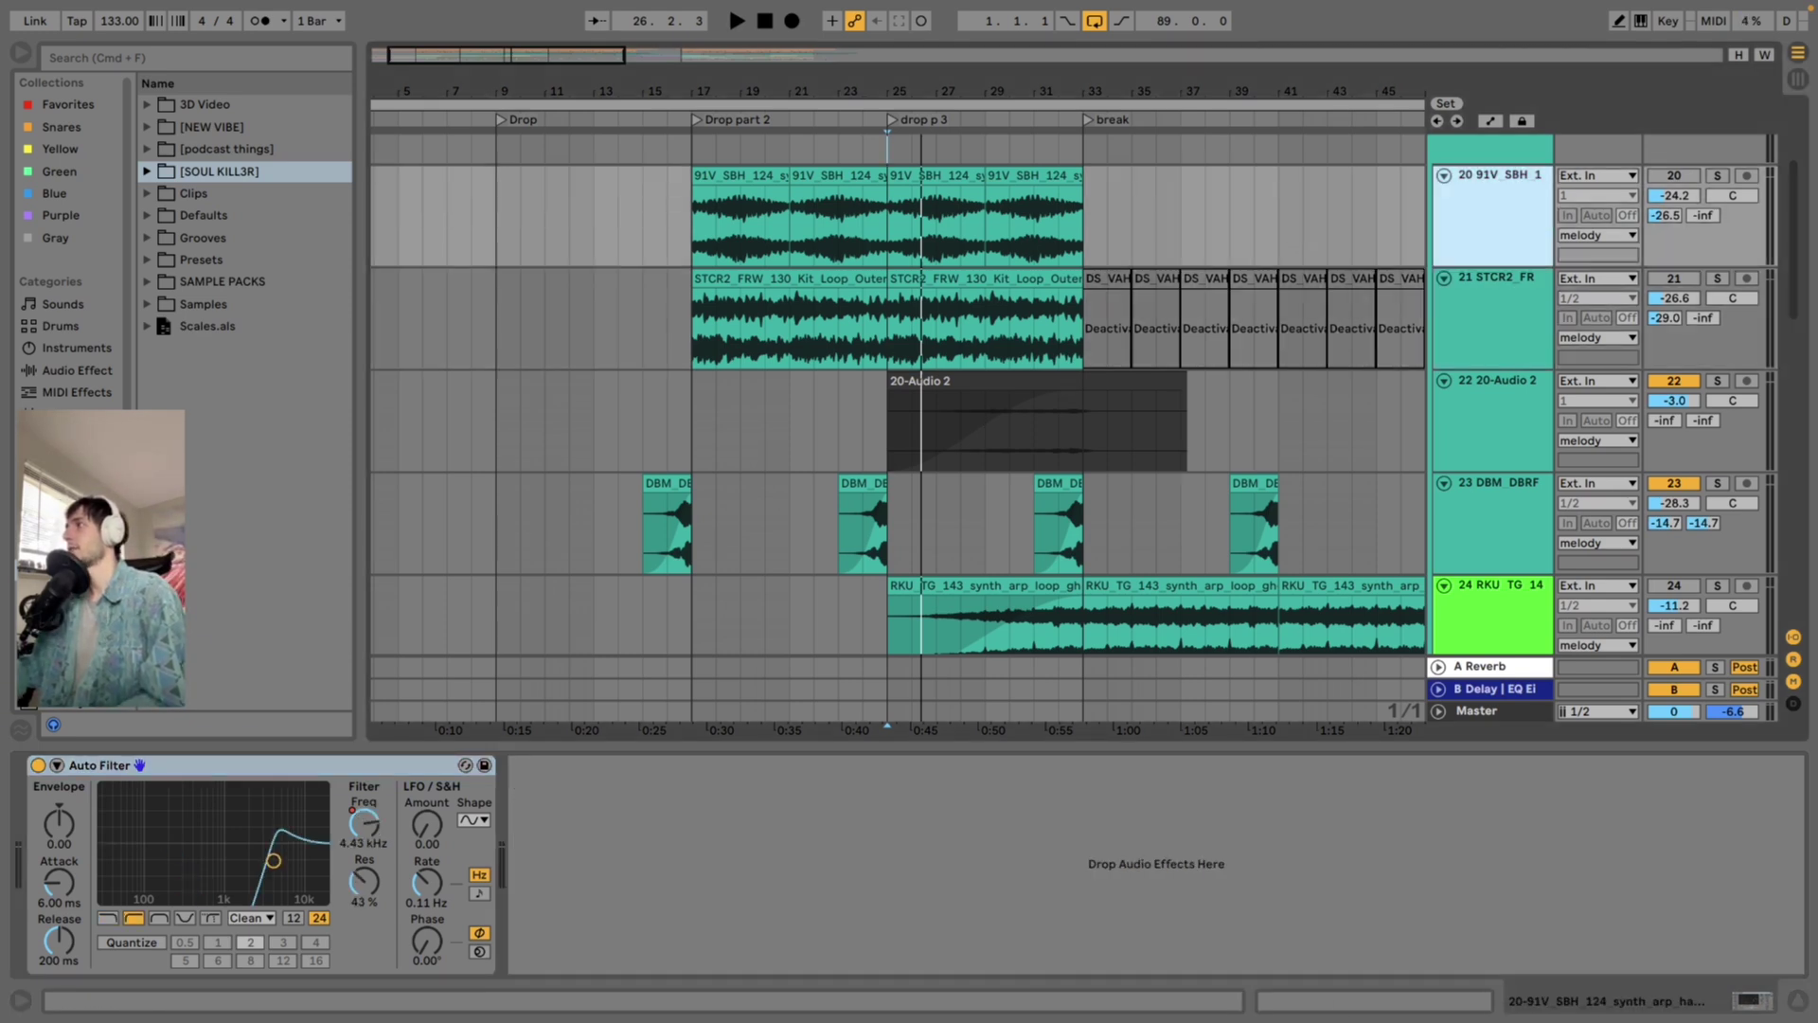
{"action": "left_click", "coordinate": [1717, 176]}
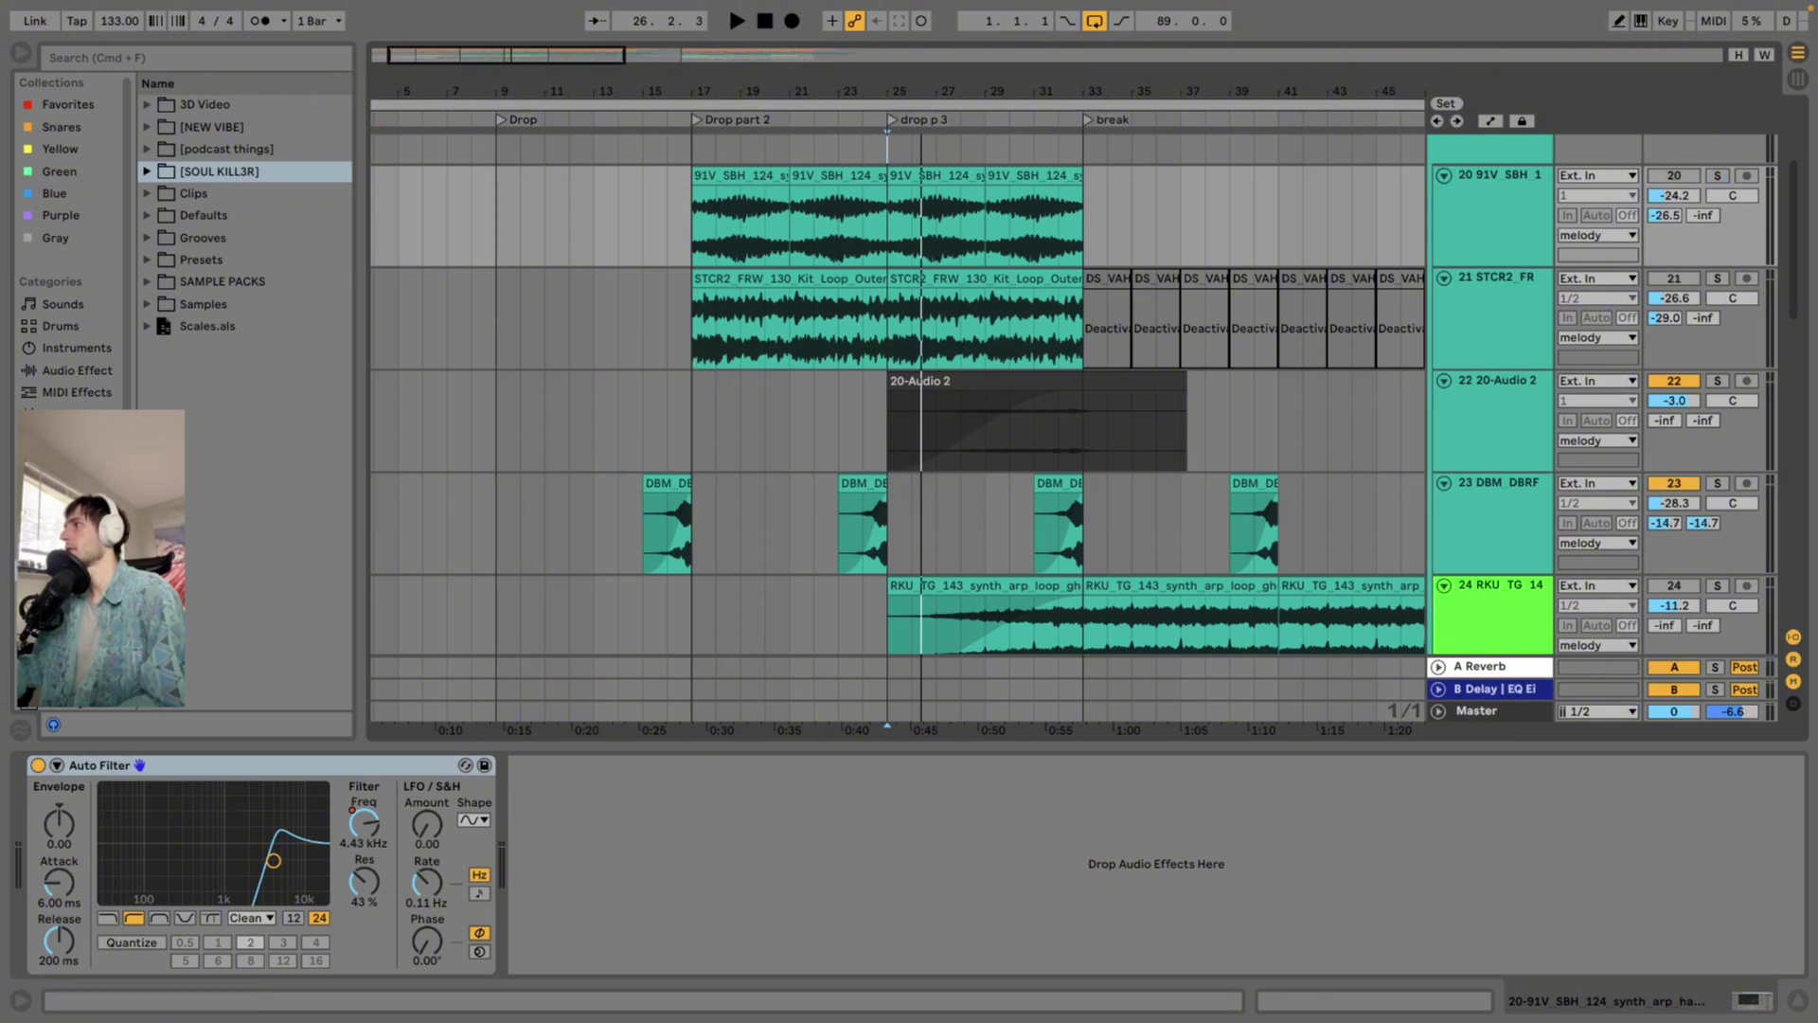
{"action": "left_click", "coordinate": [1444, 177]}
{"action": "left_click", "coordinate": [1444, 198]}
Solo the 20-Audio 2 track and play it from bar 30 and from bar 31
{"action": "left_click", "coordinate": [1009, 272]}
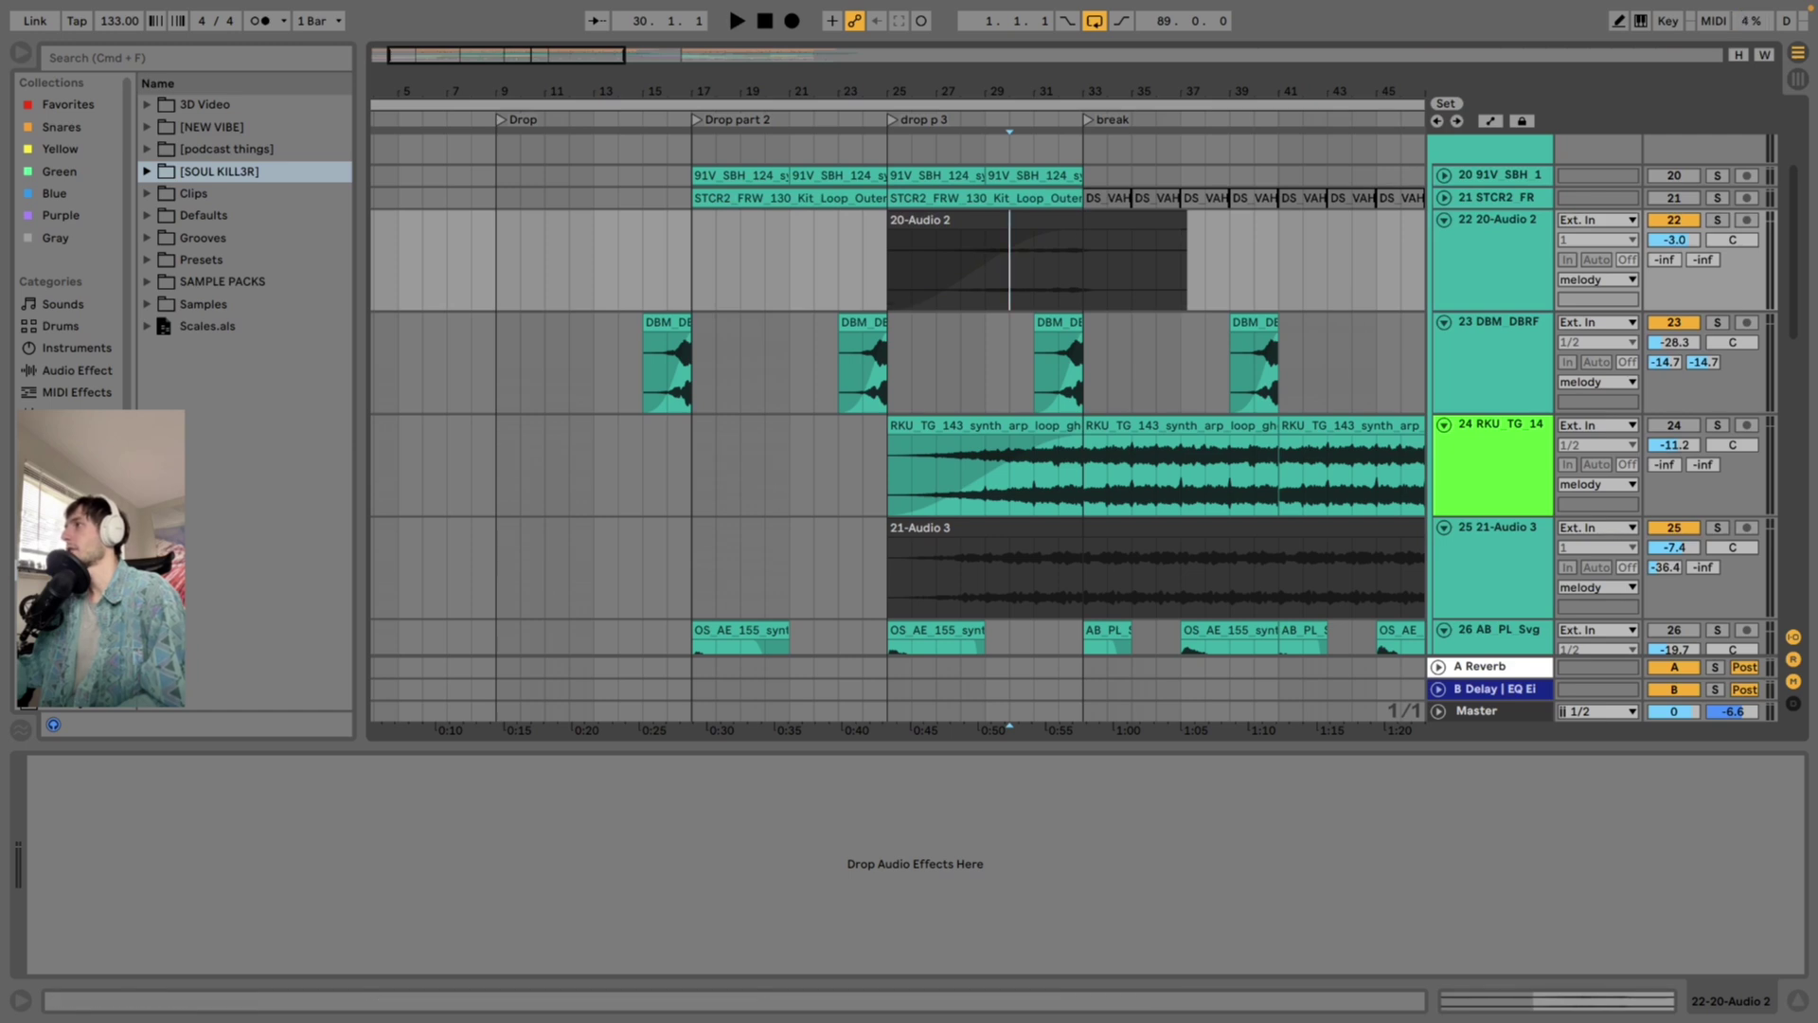
{"action": "left_click", "coordinate": [1717, 220]}
{"action": "key", "text": "space"}
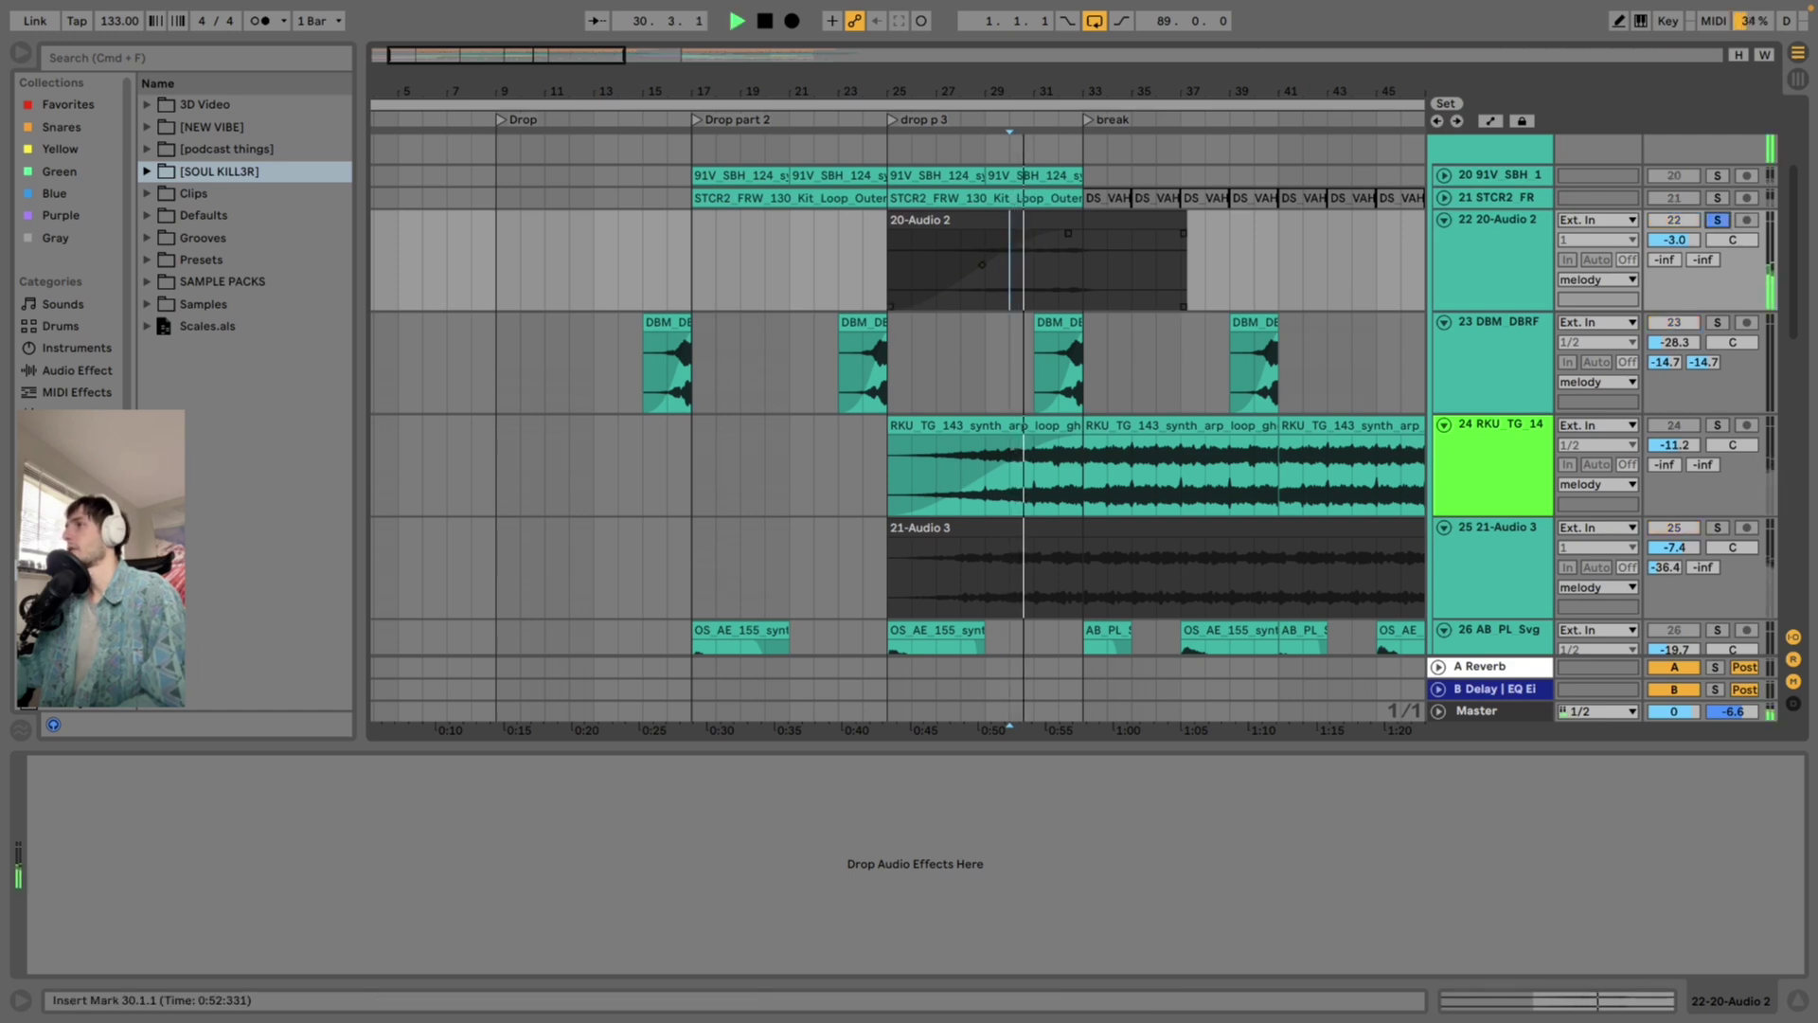
{"action": "left_click", "coordinate": [1034, 271]}
{"action": "key", "text": "space"}
{"action": "key", "text": "space"}
Audition the 91V SBH and STCR2 FRW loop tracks in solo from bar 31
{"action": "left_click", "coordinate": [1717, 198]}
{"action": "key", "text": "space"}
{"action": "key", "text": "space"}
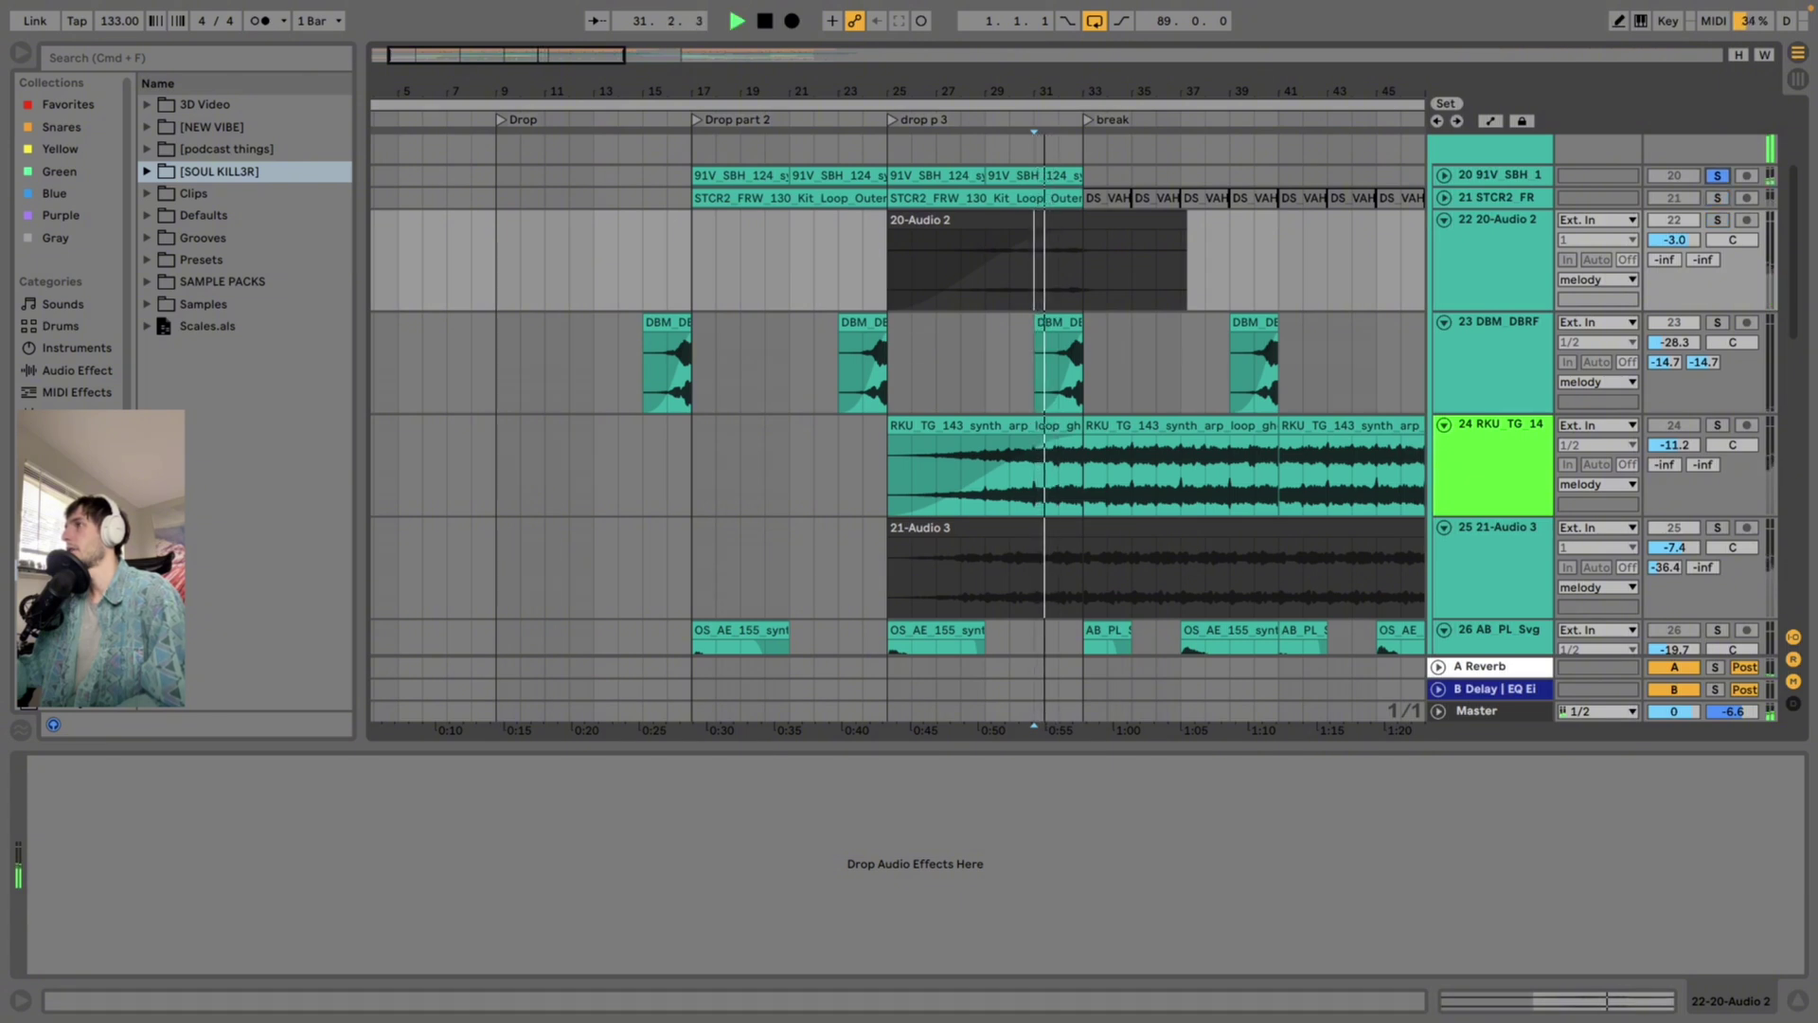
{"action": "key", "text": "space"}
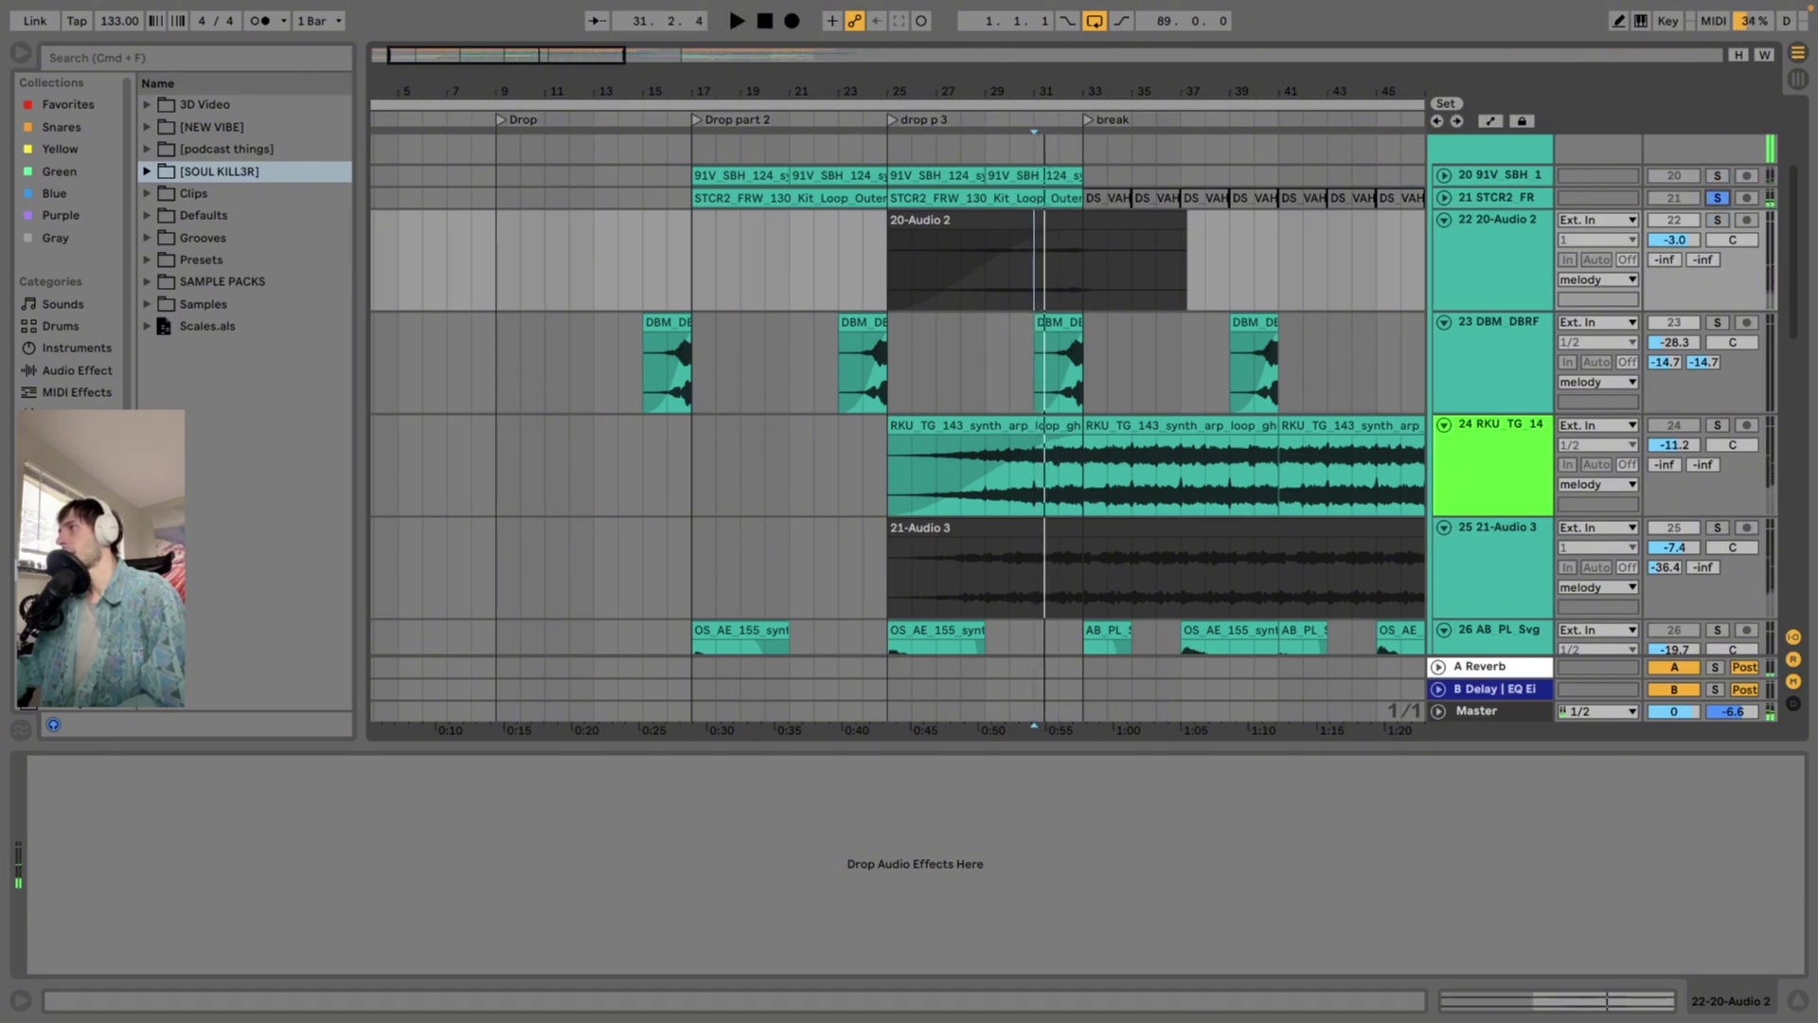
Solo the 20-Audio 2 track again and play it from bar 27
{"action": "left_click", "coordinate": [1717, 220]}
{"action": "key", "text": "space"}
{"action": "left_click", "coordinate": [936, 269]}
{"action": "key", "text": "space"}
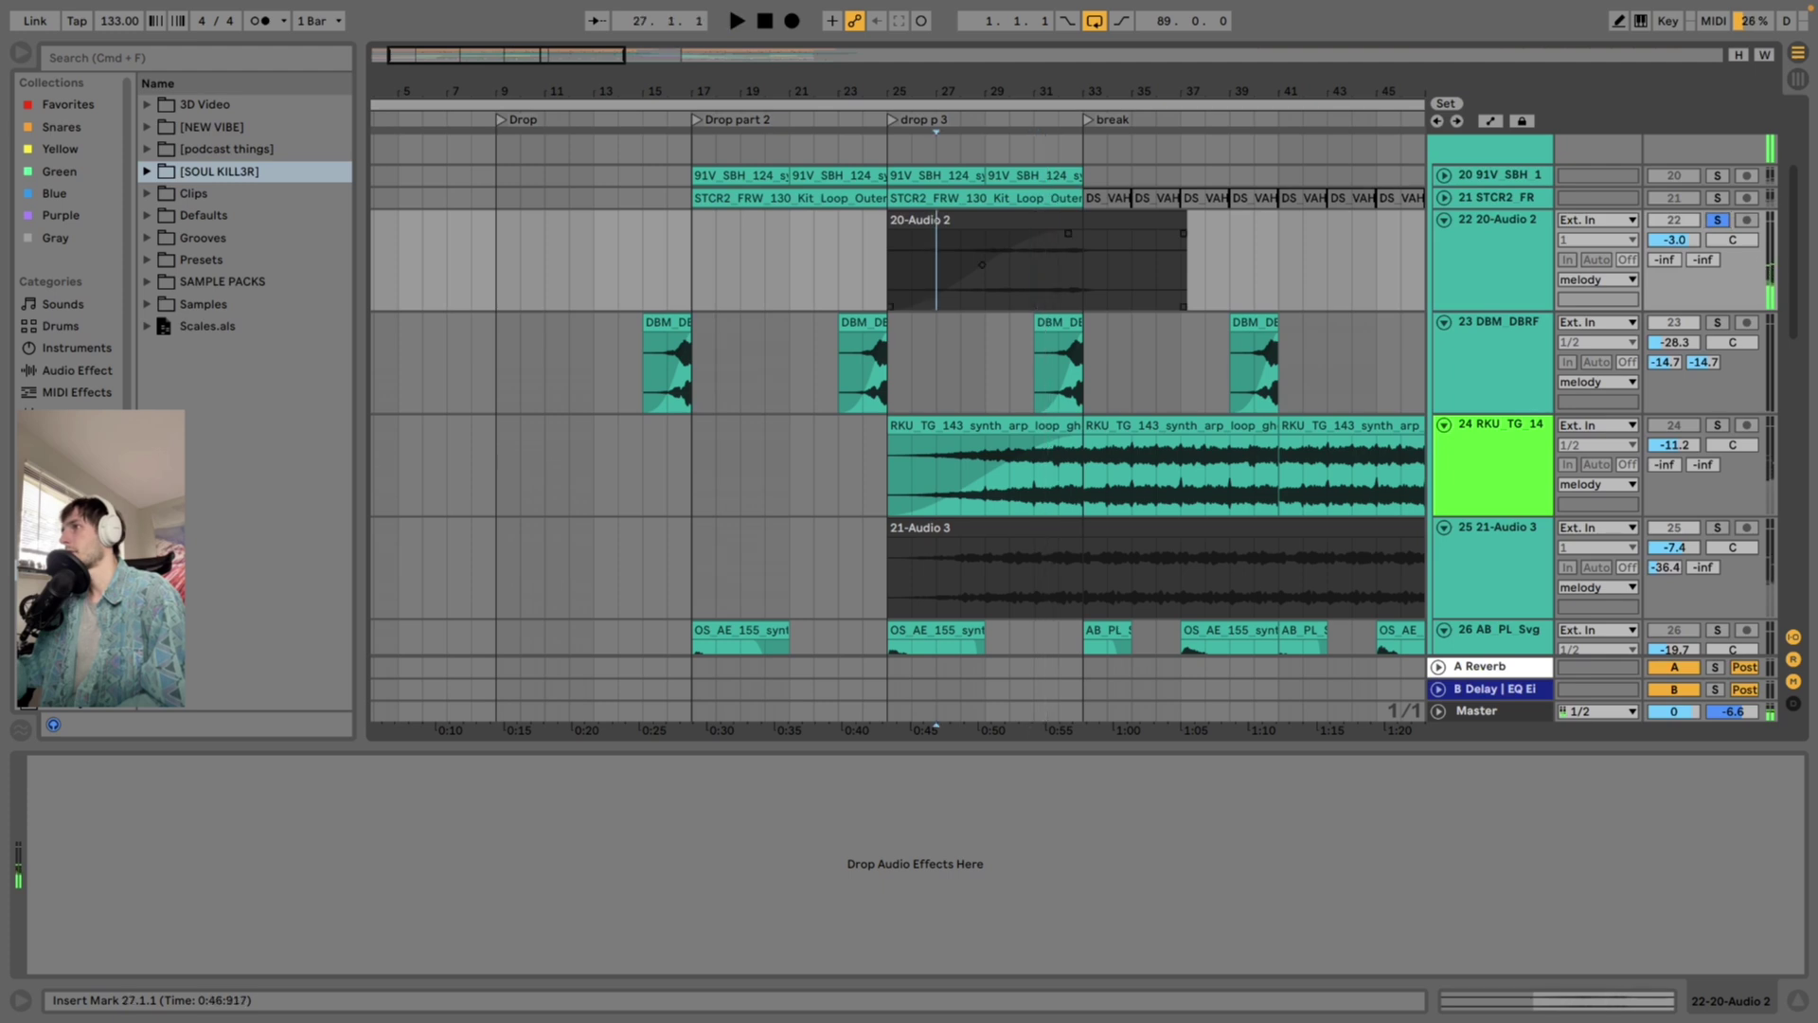
{"action": "key", "text": "space"}
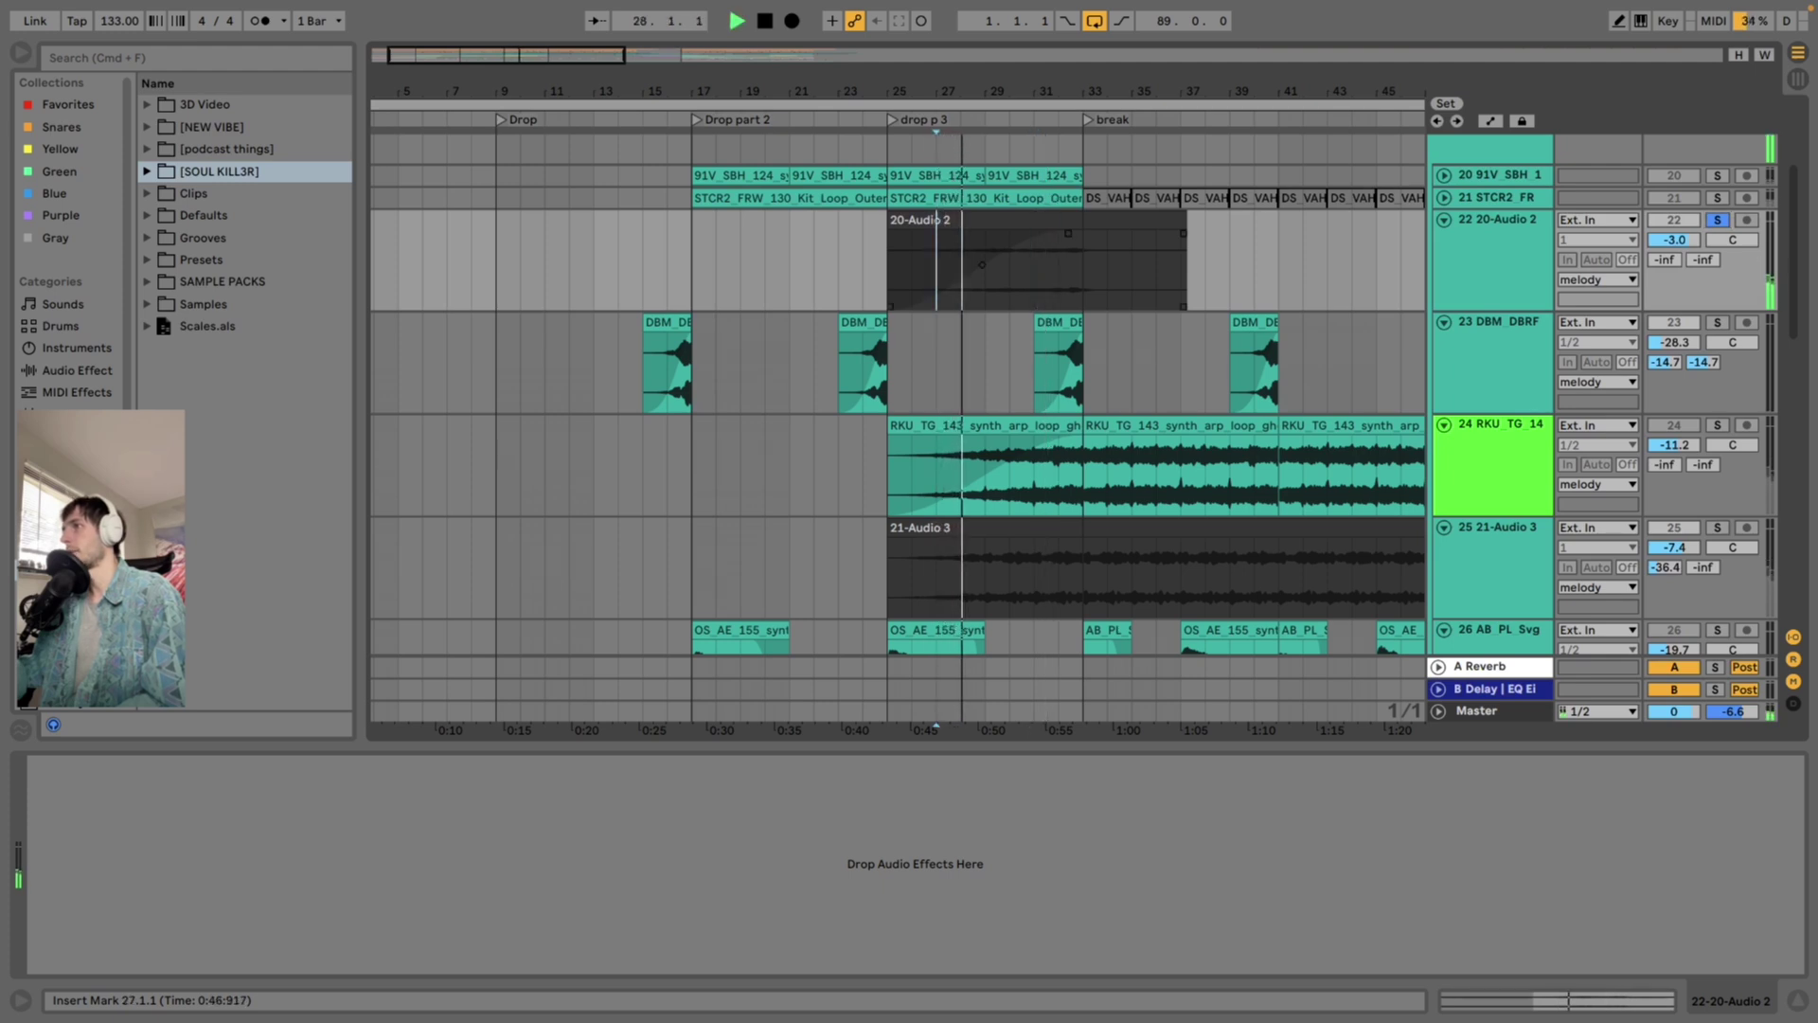
Clear the 20-Audio 2 solo and play all tracks from bar 27 and from bar 31
{"action": "key", "text": "space"}
{"action": "key", "text": "space"}
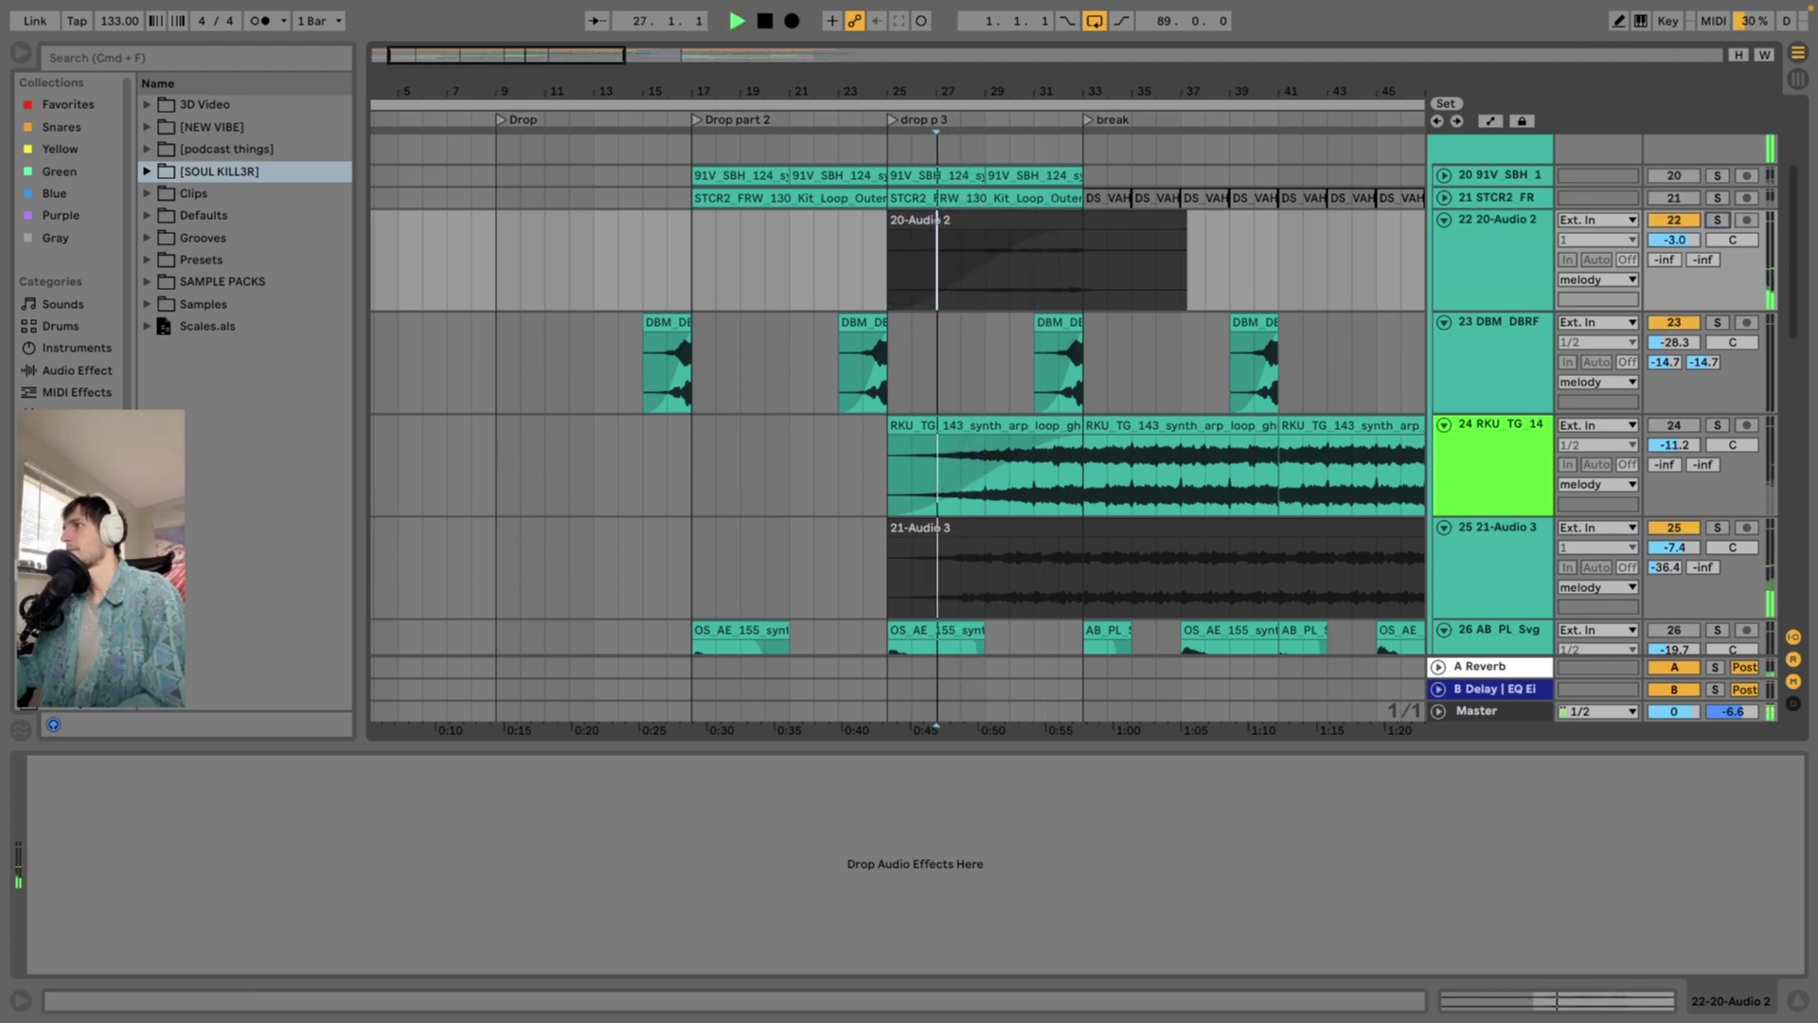
{"action": "left_click", "coordinate": [1717, 219]}
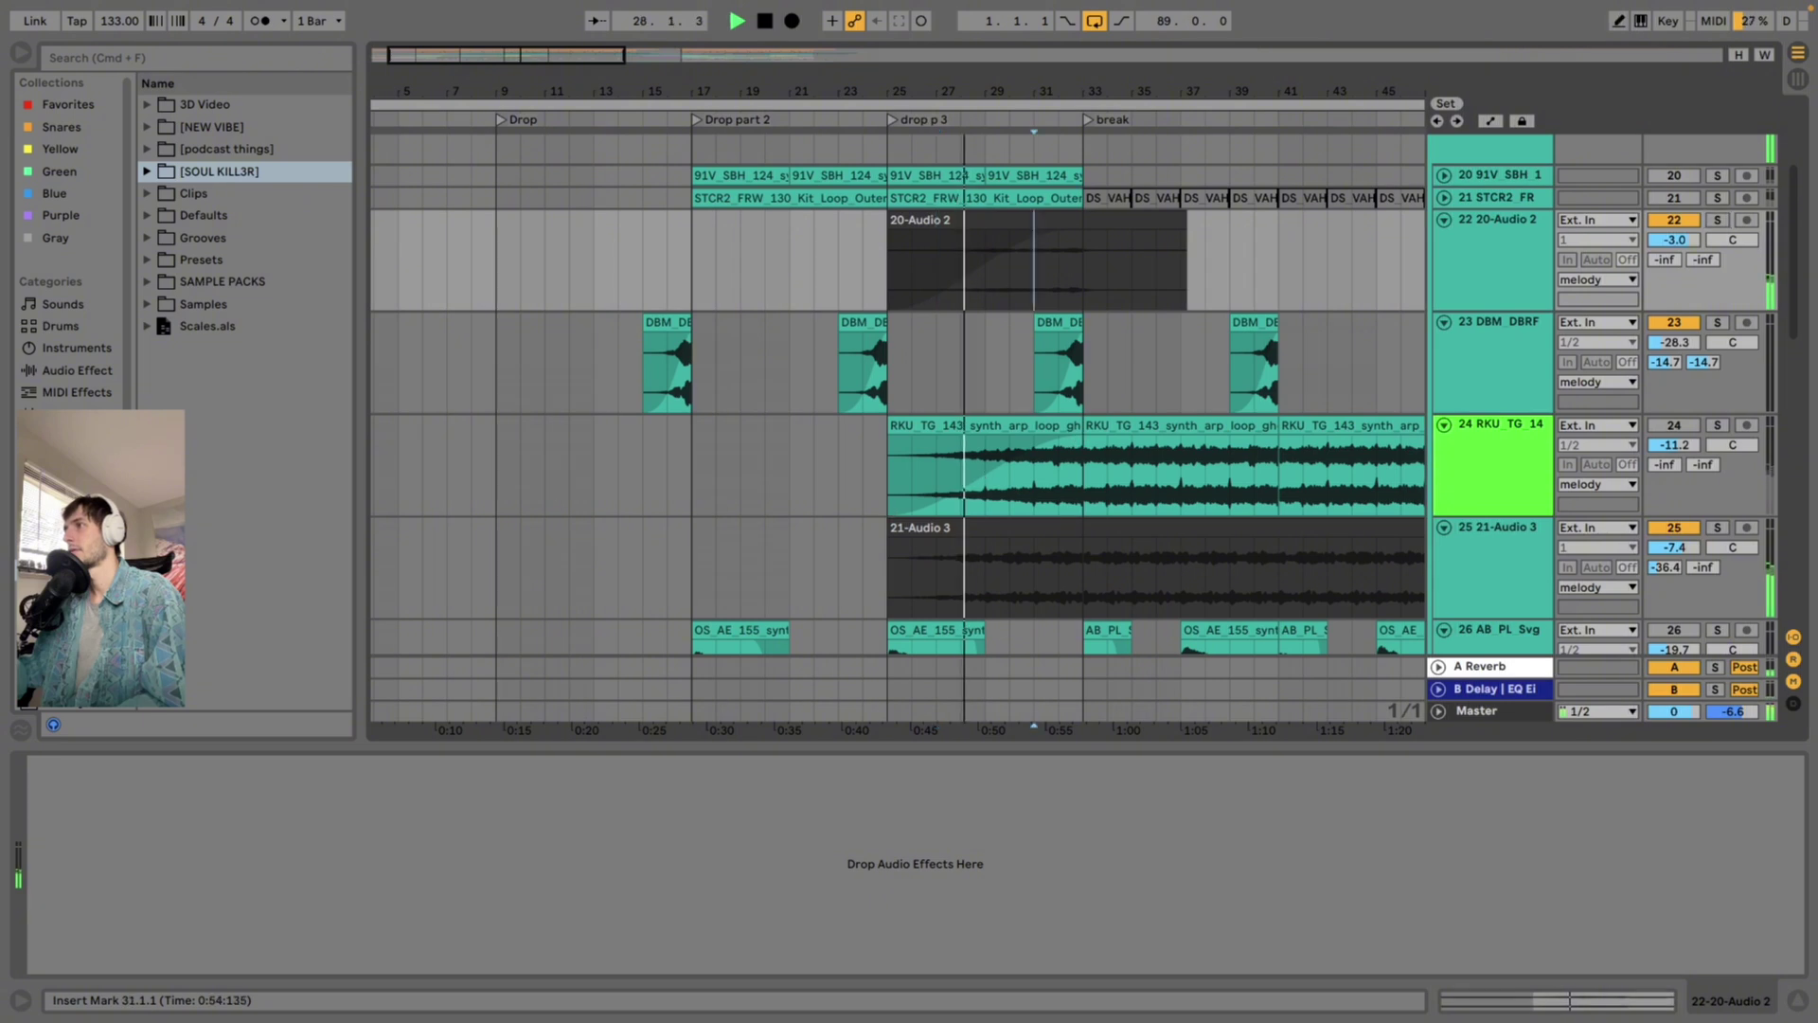
{"action": "left_click", "coordinate": [1034, 269]}
{"action": "key", "text": "space"}
{"action": "key", "text": "space"}
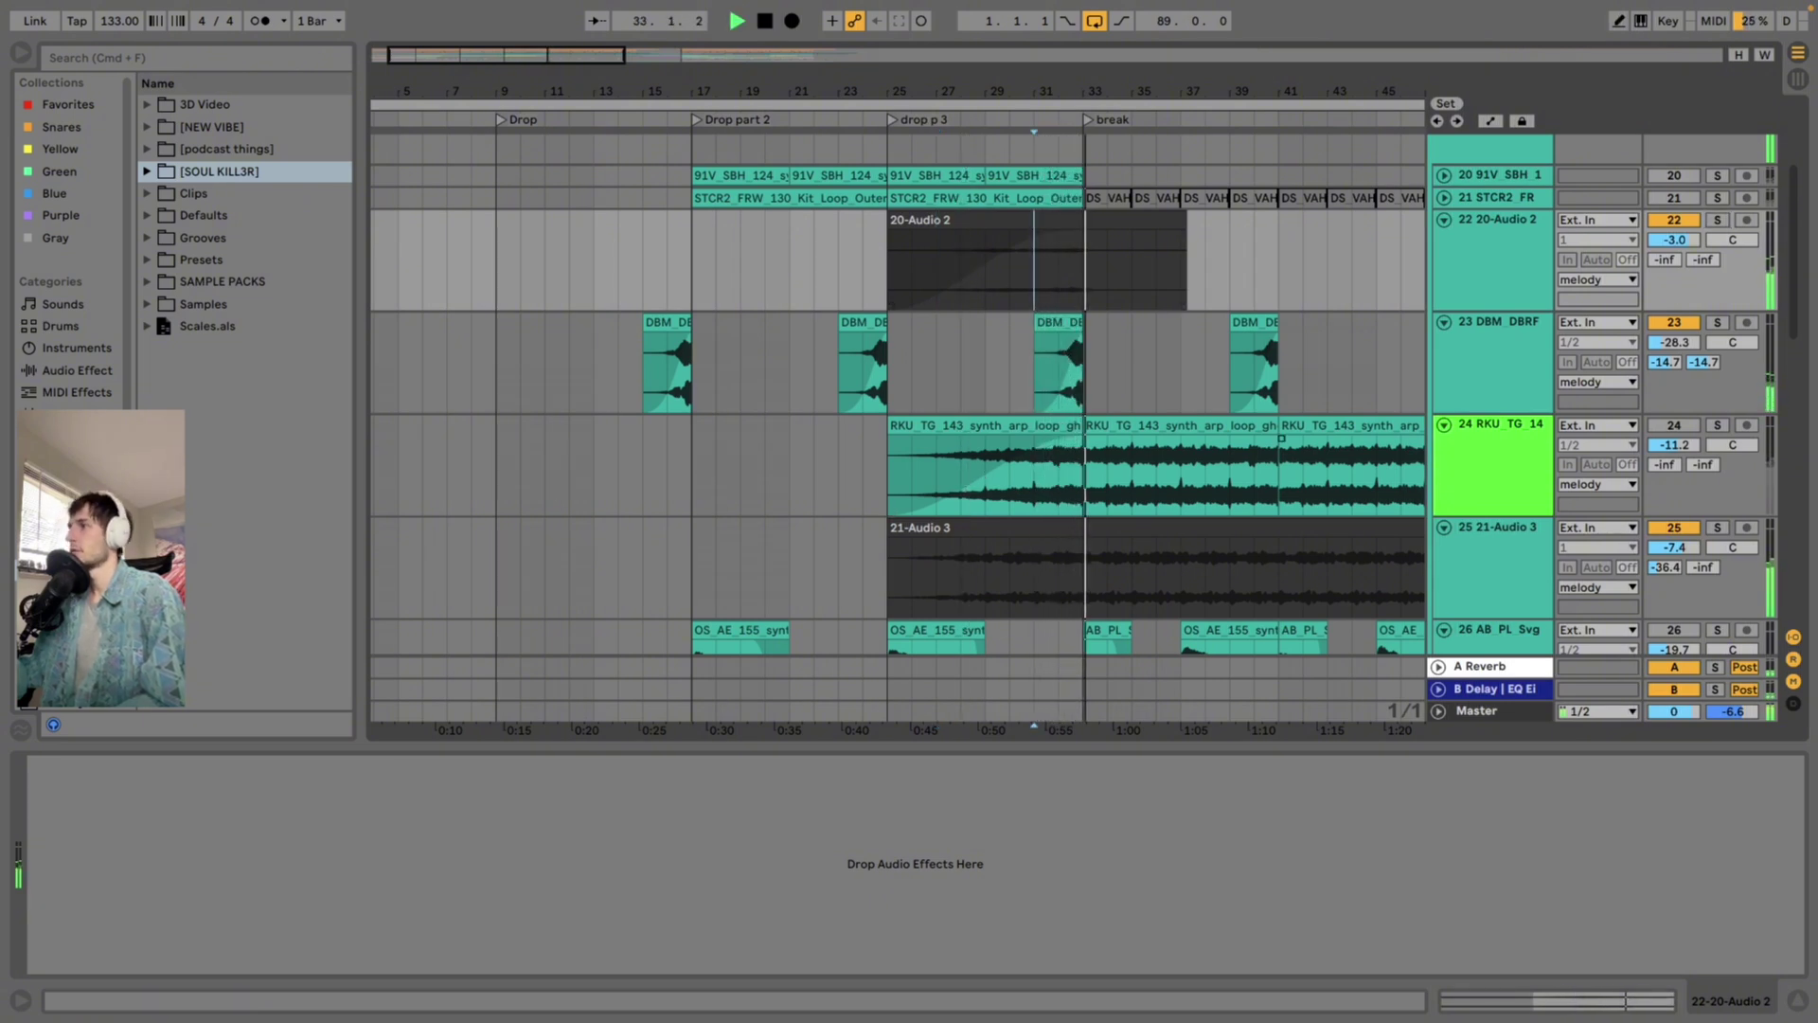
Solo the RKU TG 14 synth arp track and play it from bar 35
{"action": "scroll", "coordinate": [1079, 326], "scroll_direction": "down", "scroll_amount": 2}
{"action": "left_click", "coordinate": [1079, 325]}
{"action": "key", "text": "space"}
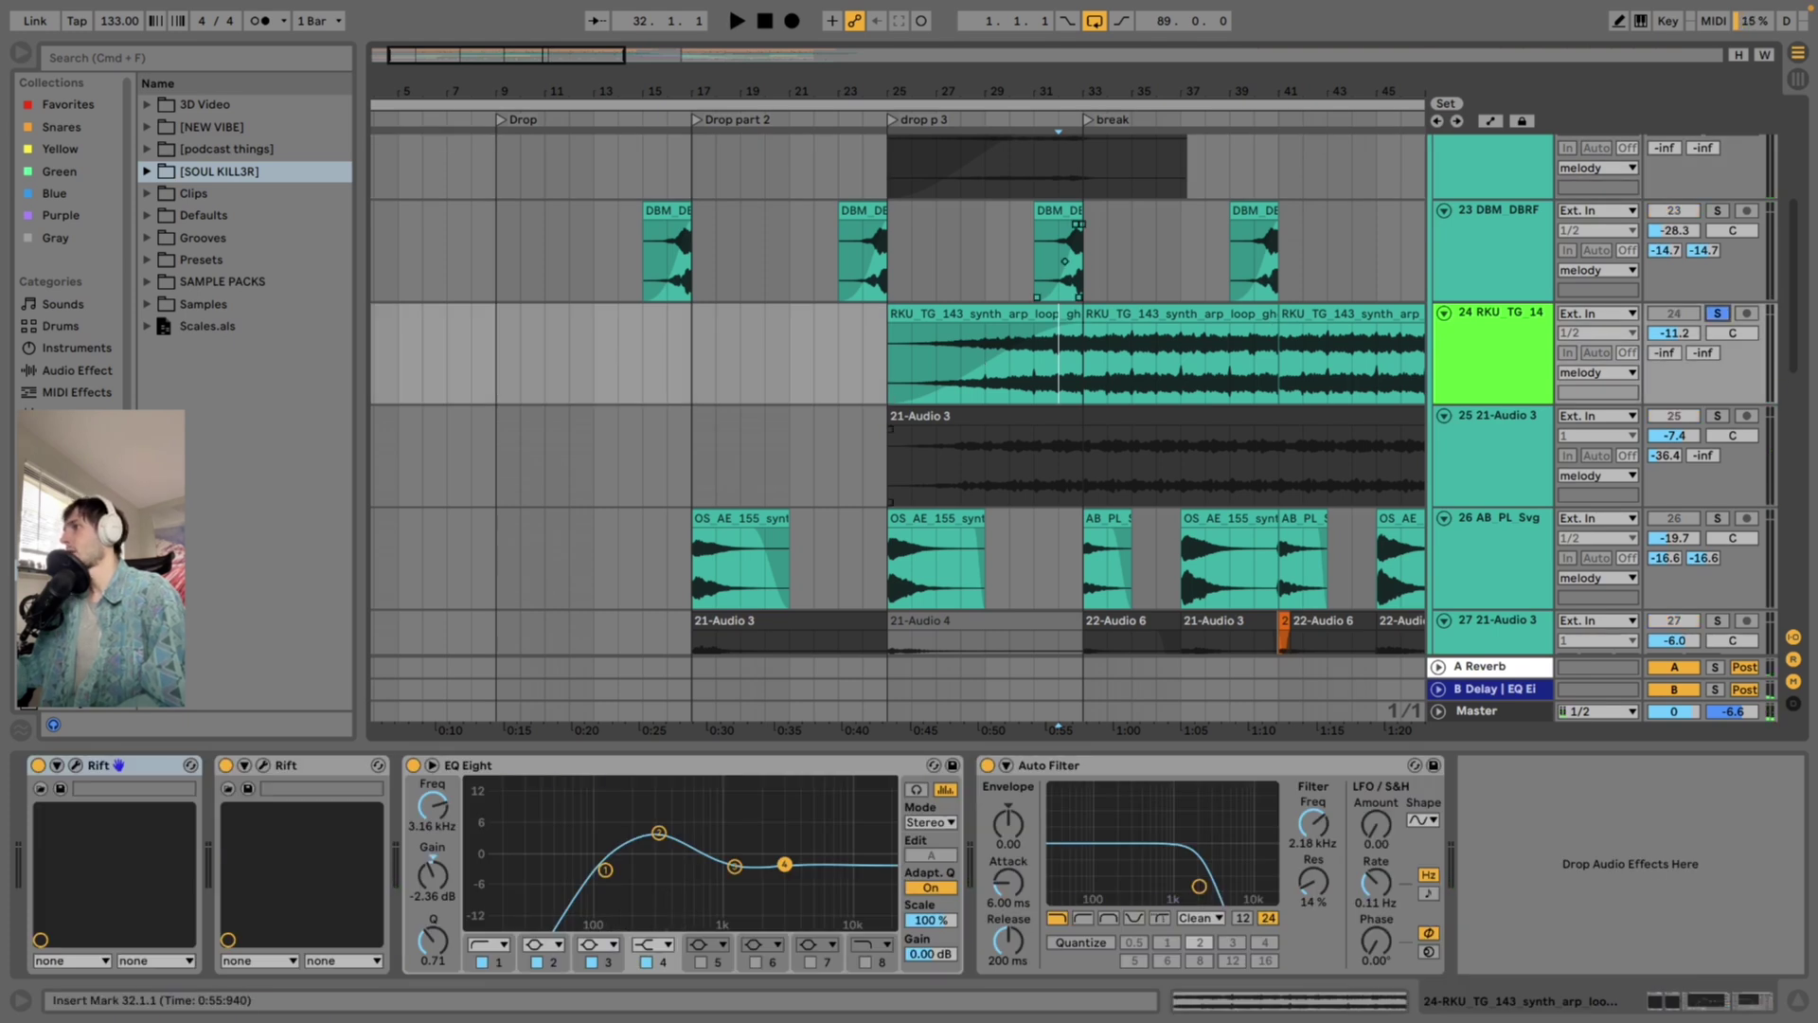
{"action": "scroll", "coordinate": [1064, 261], "scroll_direction": "down", "scroll_amount": 2}
{"action": "key", "text": "space"}
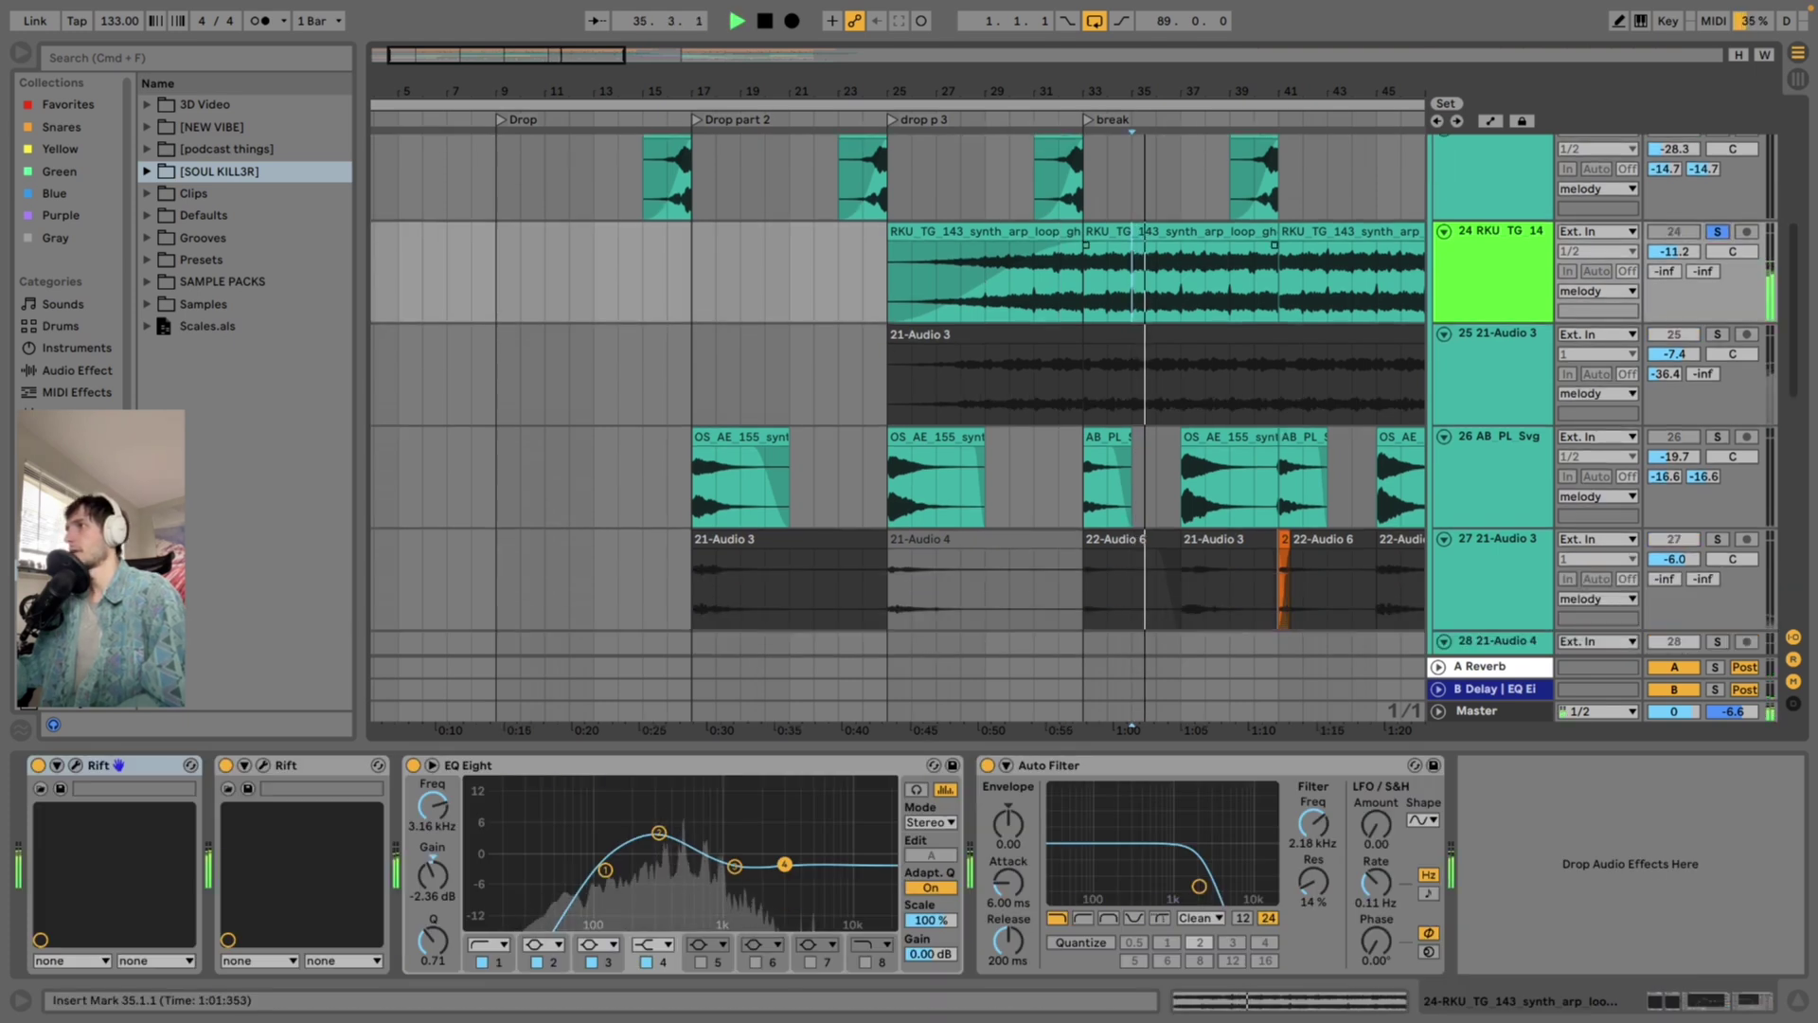
{"action": "key", "text": "space"}
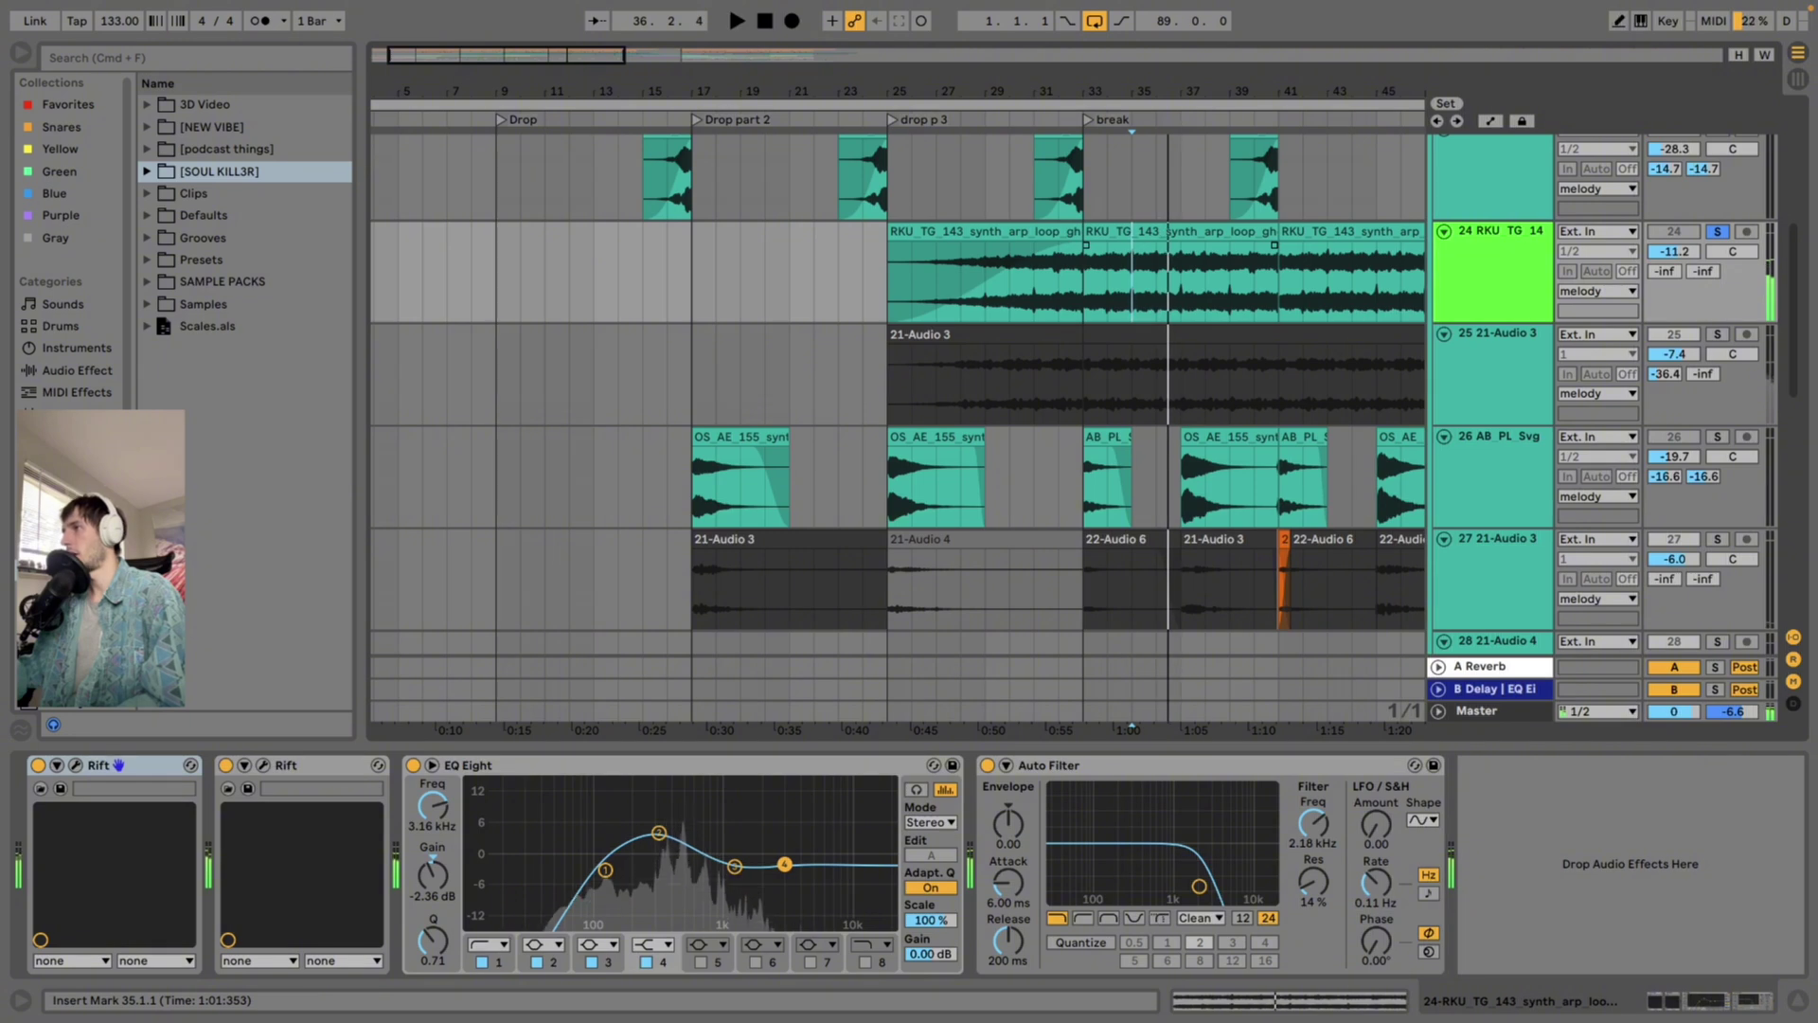
Solo the 25 21-Audio 3 track in place of the synth arp and play it from bar 33 and from bar 27
{"action": "left_click", "coordinate": [1083, 385]}
{"action": "left_click", "coordinate": [1083, 282]}
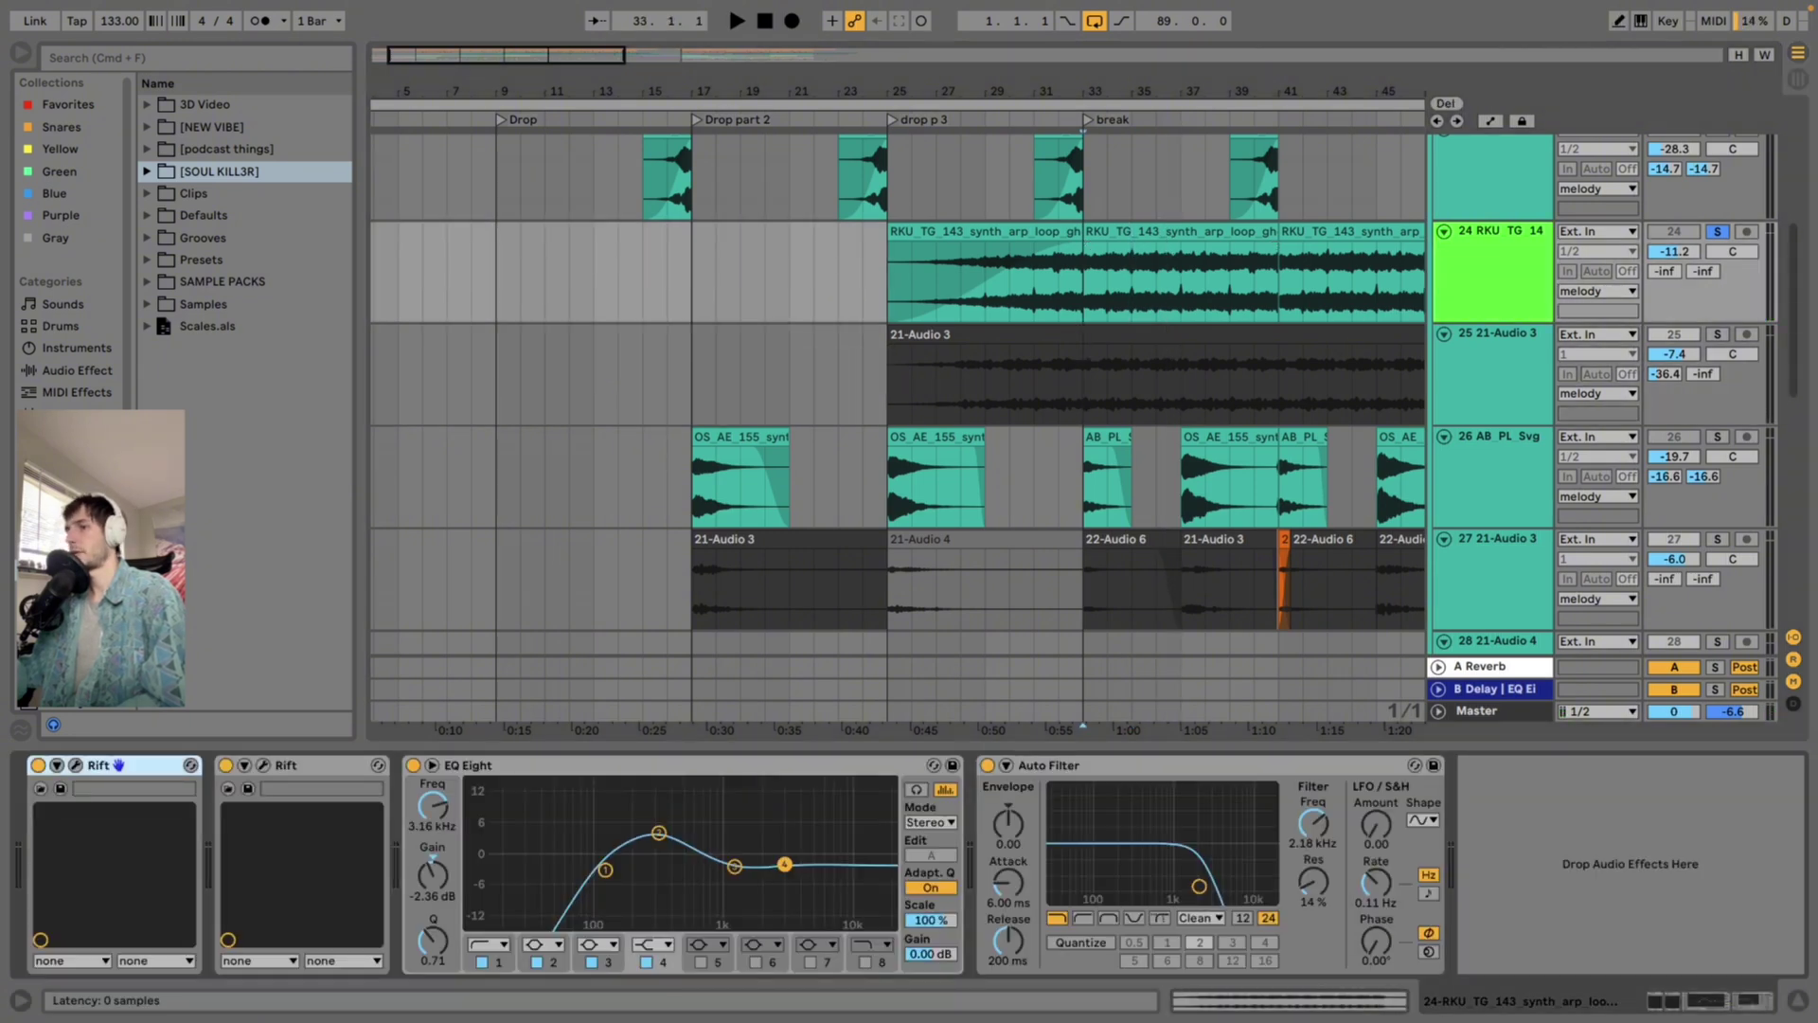
{"action": "left_click", "coordinate": [1496, 355]}
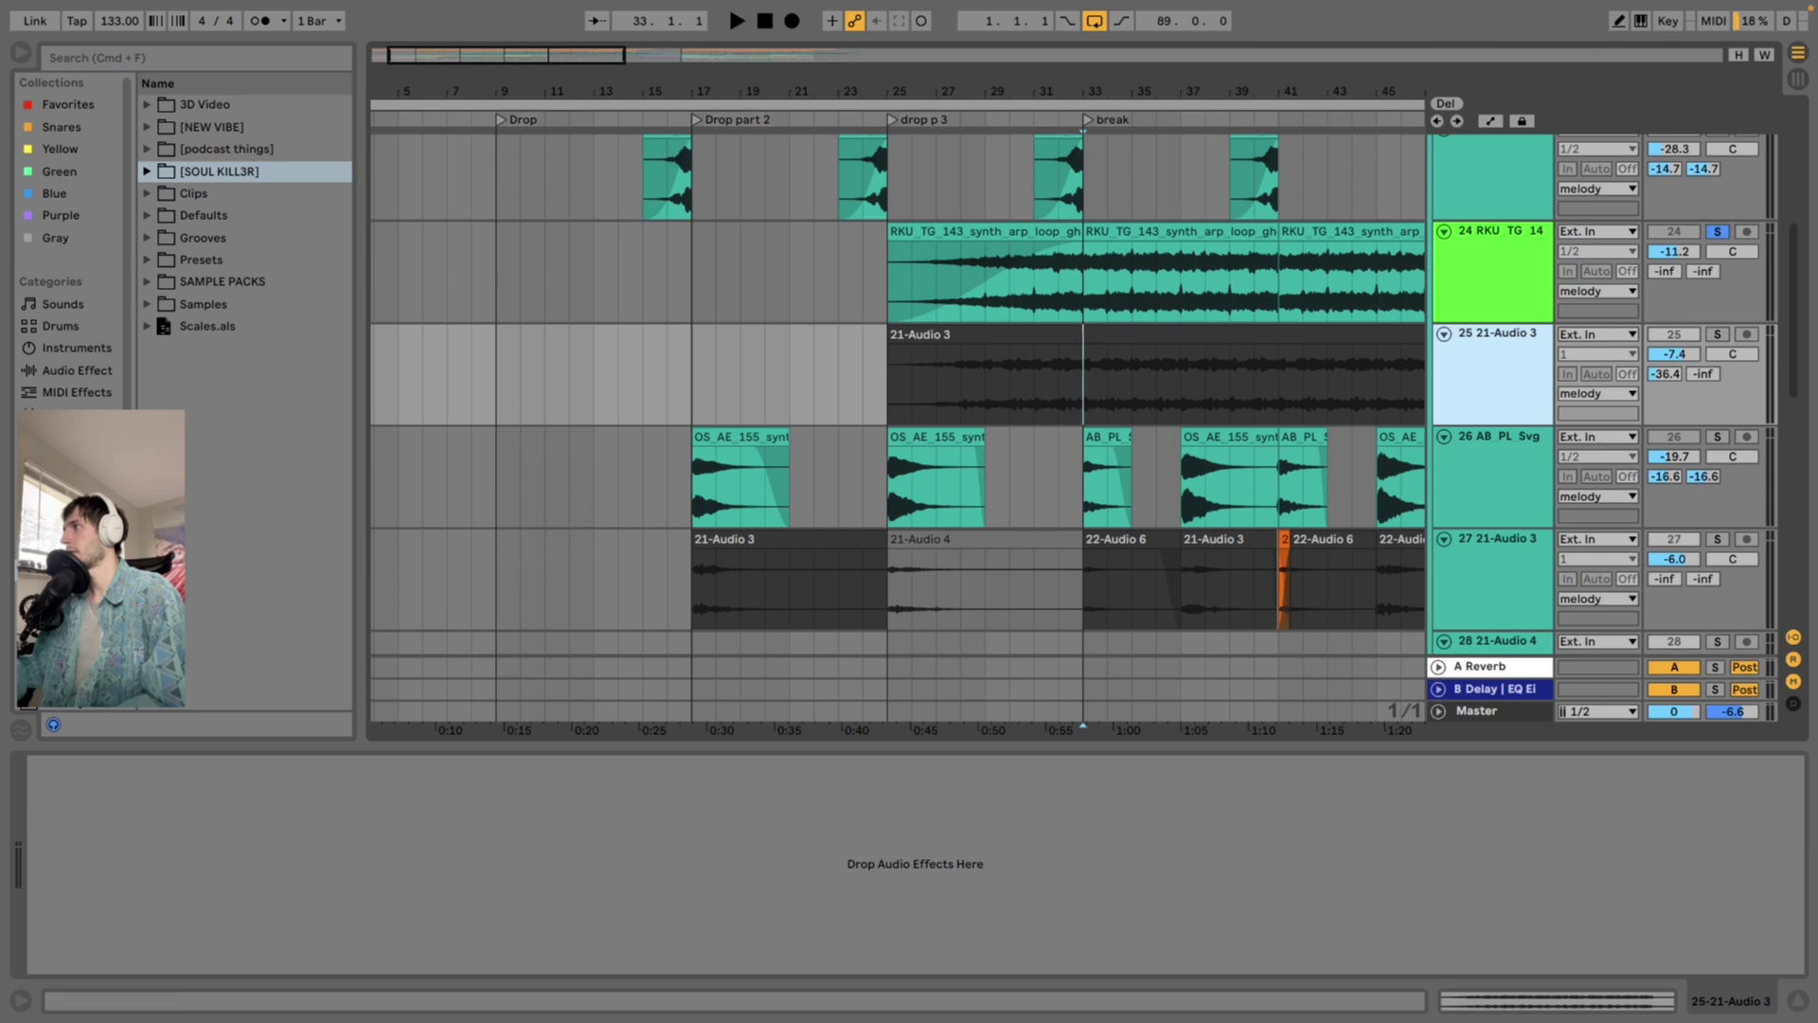
{"action": "left_click", "coordinate": [1717, 335]}
{"action": "key", "text": "space"}
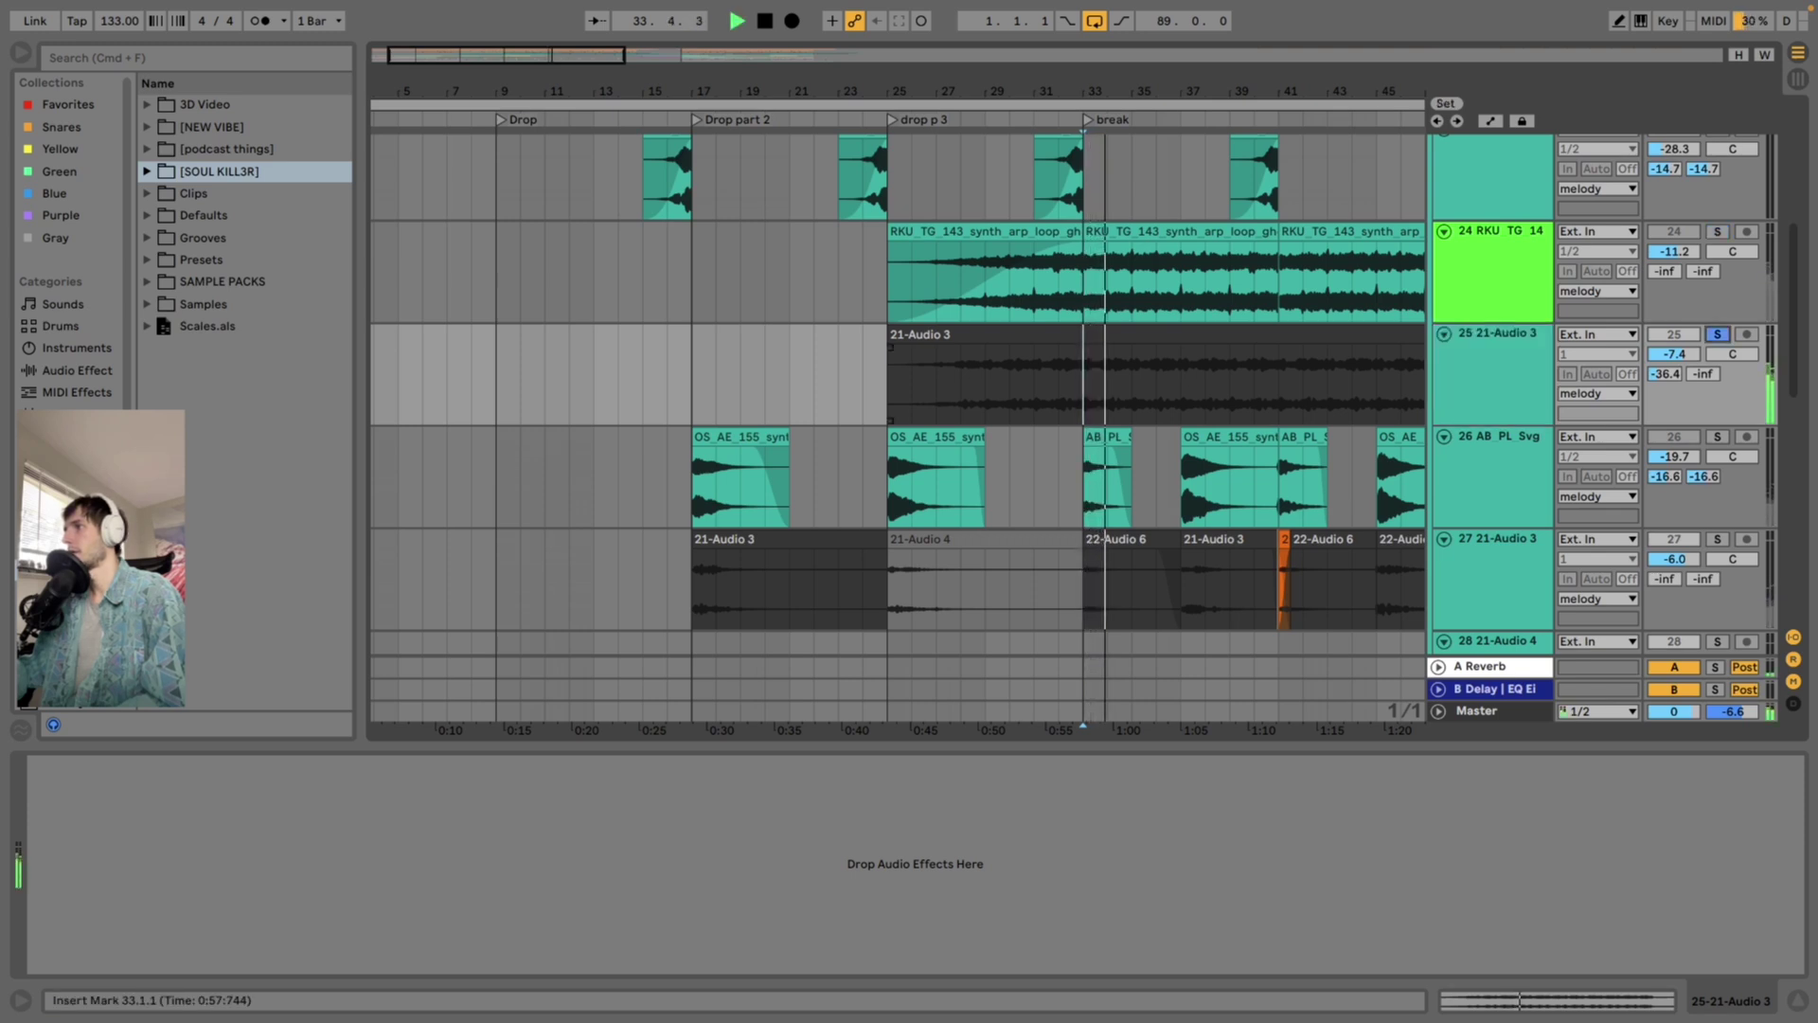
{"action": "left_click_drag", "start_coordinate": [1088, 92], "coordinate": [882, 101]}
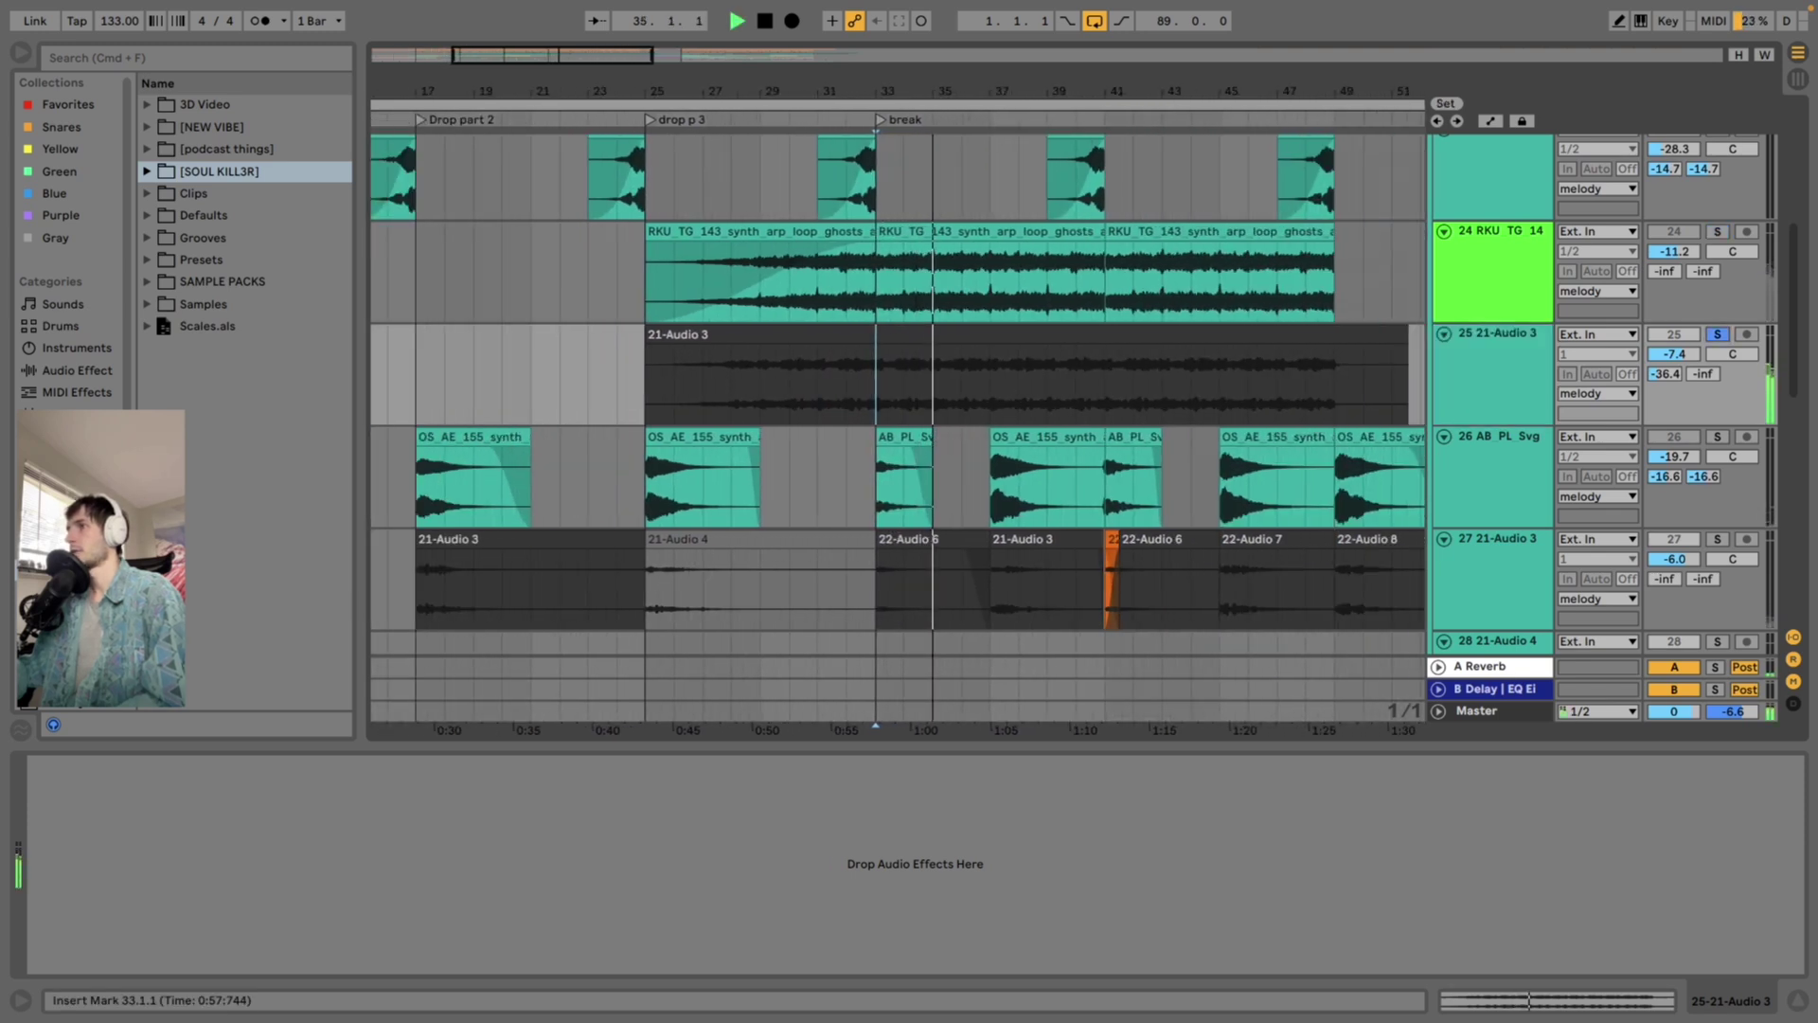
{"action": "left_click", "coordinate": [703, 383]}
{"action": "key", "text": "space"}
{"action": "key", "text": "space"}
{"action": "key", "text": "space"}
Show both Rift effect windows of the RKU TG 14 synth arp track and place them side by side
{"action": "left_click", "coordinate": [1501, 248]}
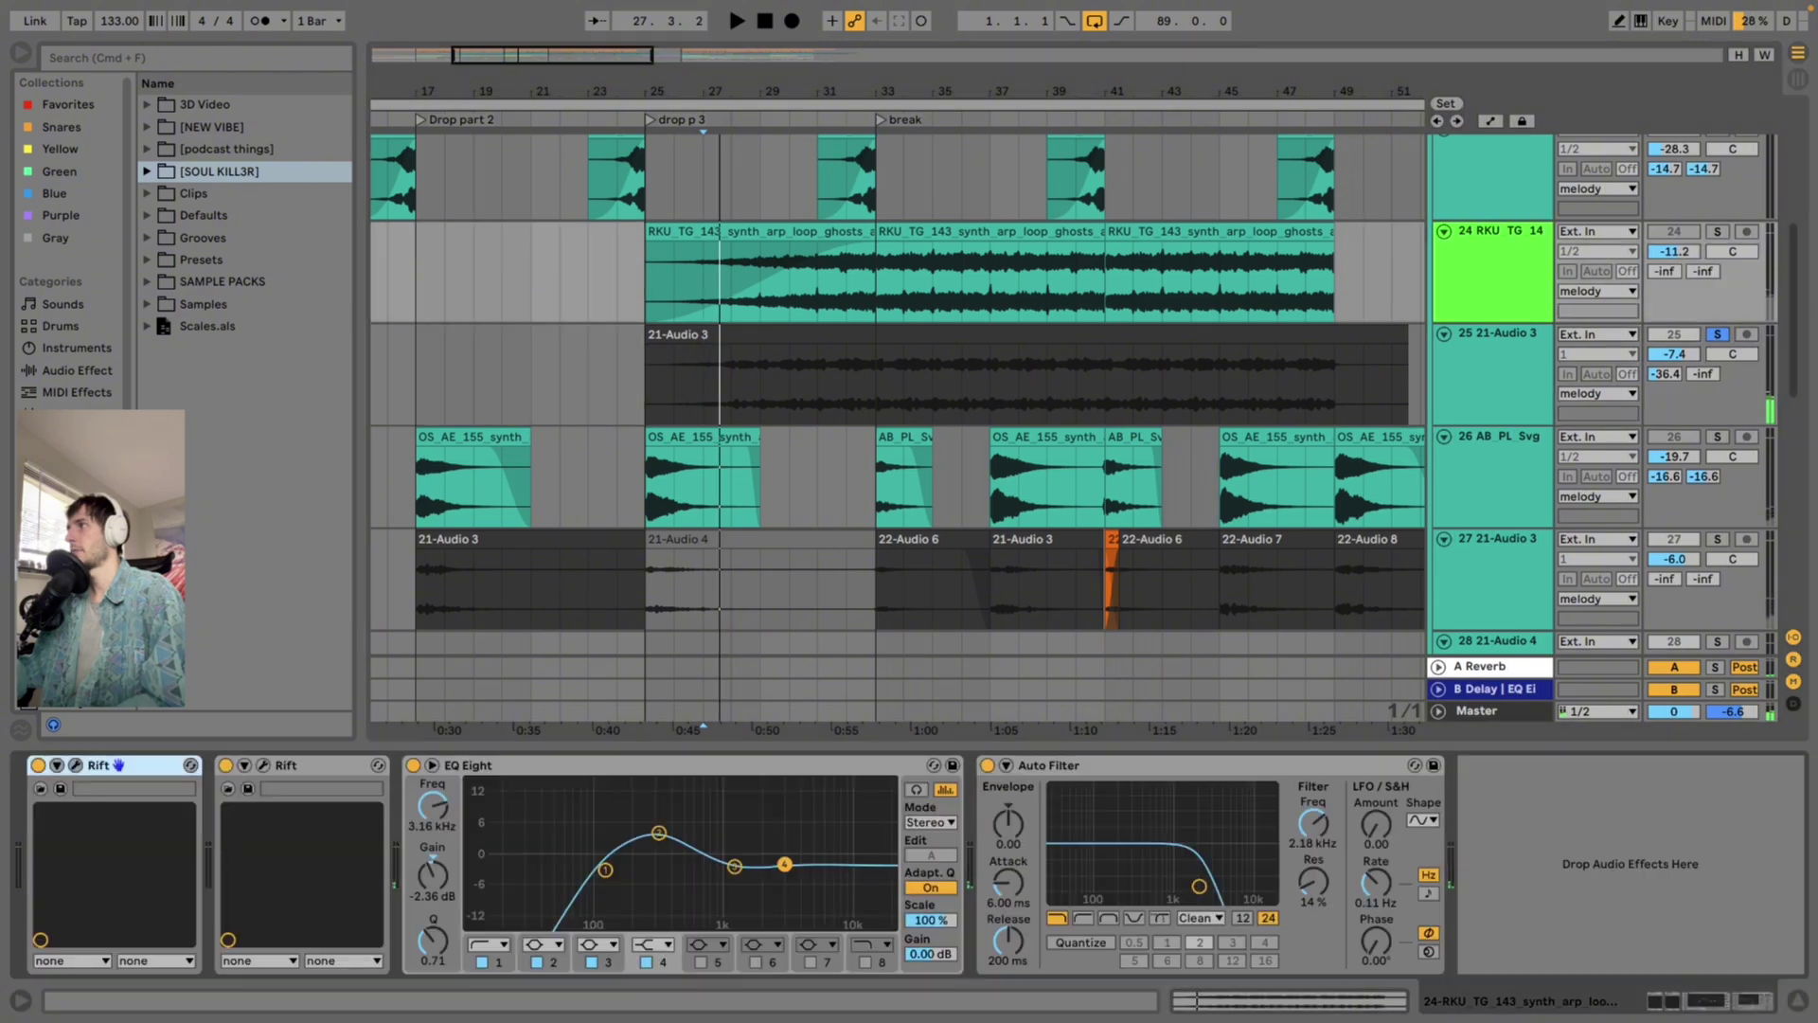
{"action": "left_click", "coordinate": [75, 766]}
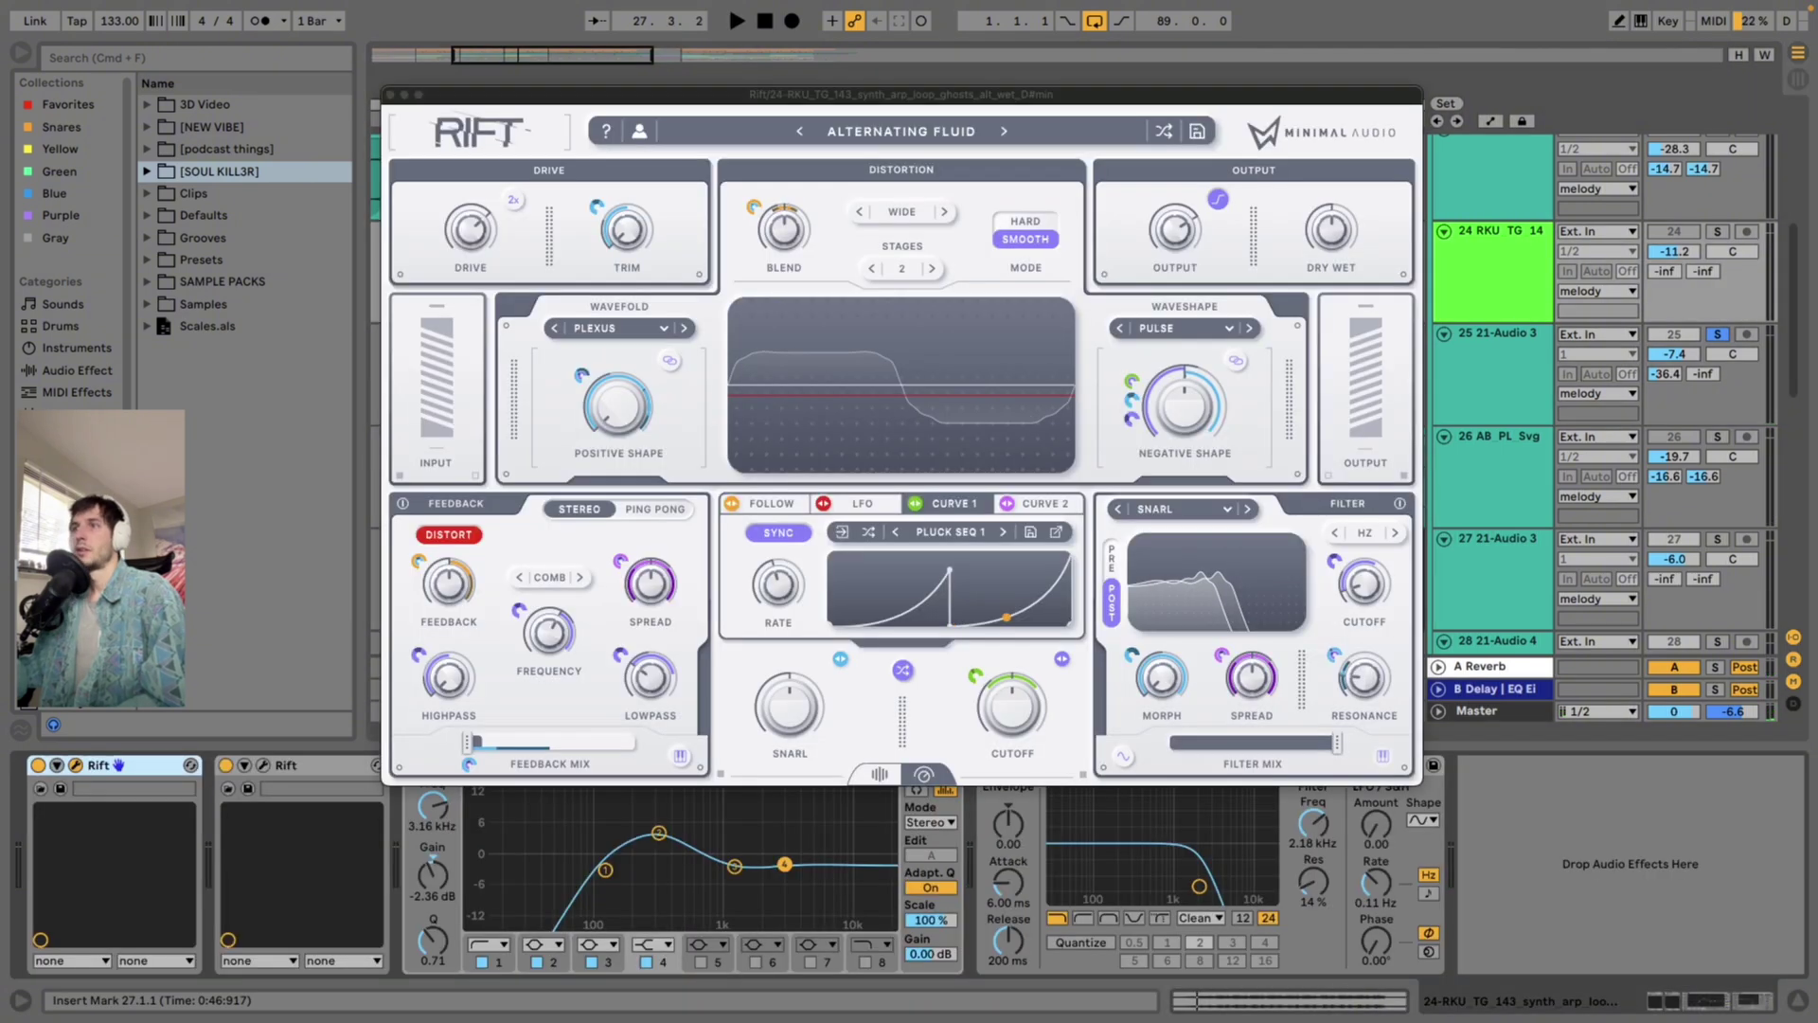
{"action": "left_click_drag", "start_coordinate": [663, 96], "coordinate": [307, 42]}
{"action": "left_click", "coordinate": [263, 765]}
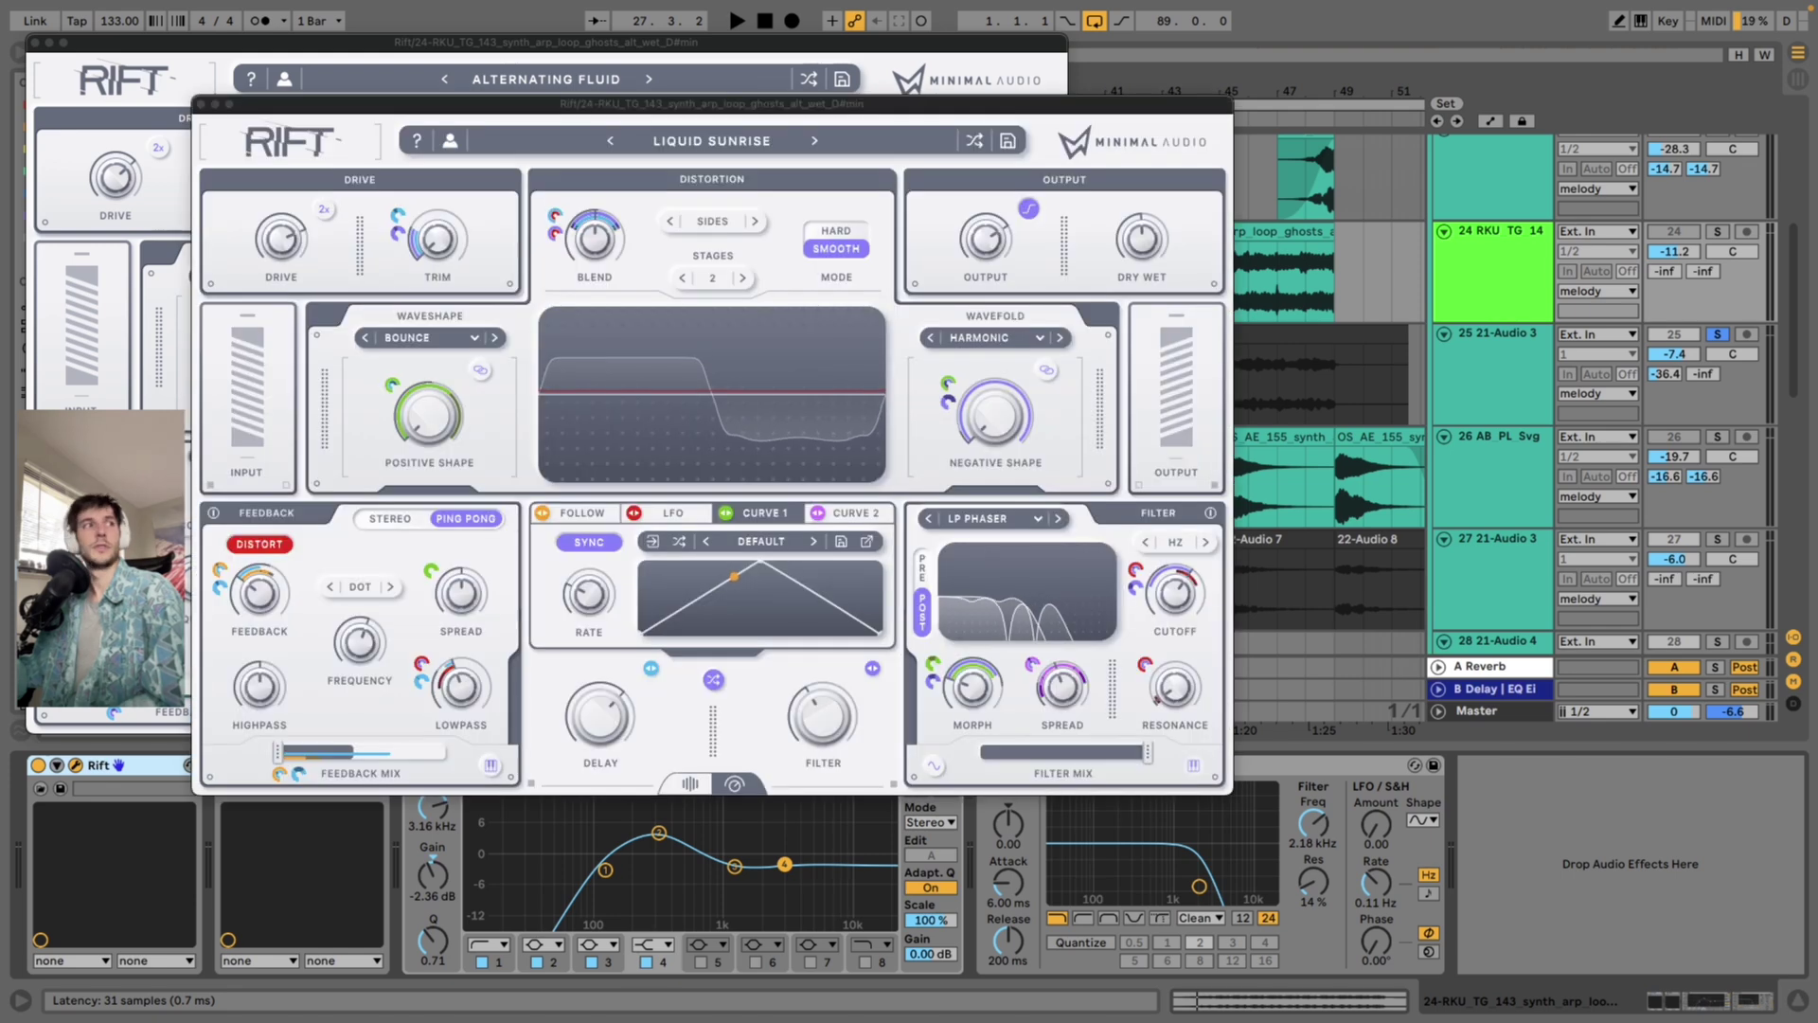
{"action": "left_click_drag", "start_coordinate": [711, 103], "coordinate": [1158, 106]}
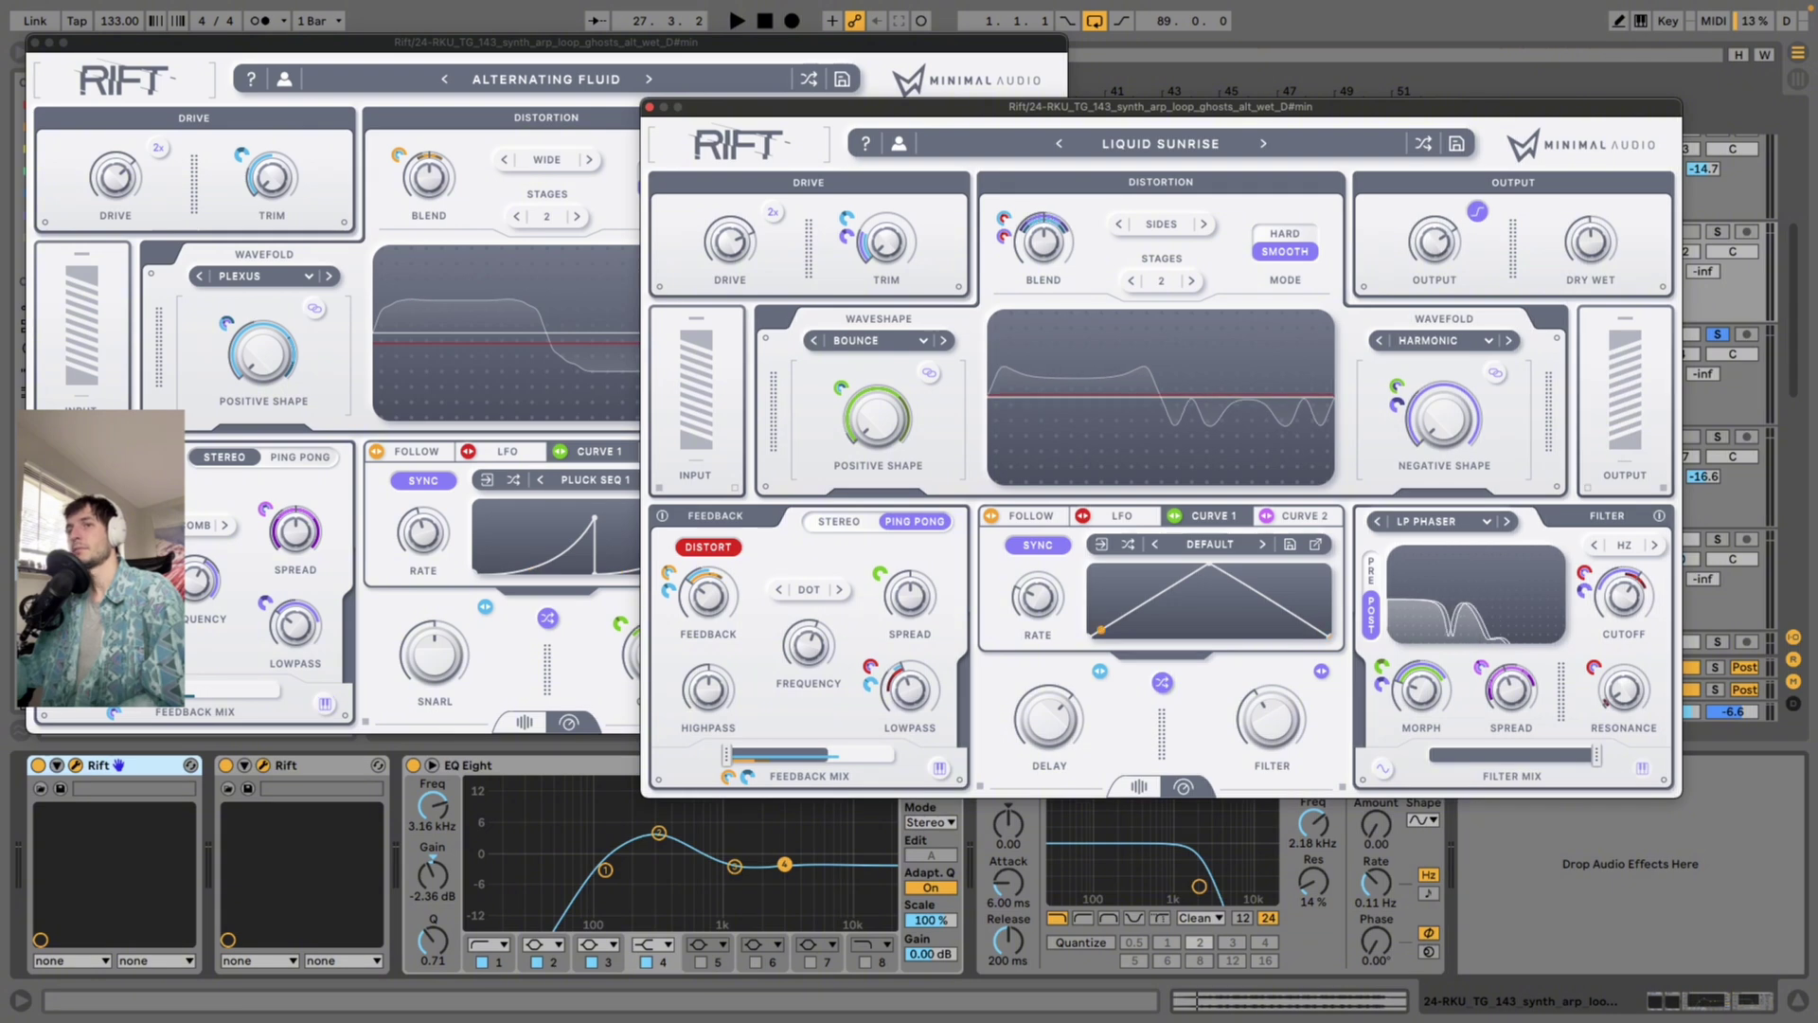
Play the arrangement from bar 27 with both Rift windows showing, and close the two windows
{"action": "key", "text": "space"}
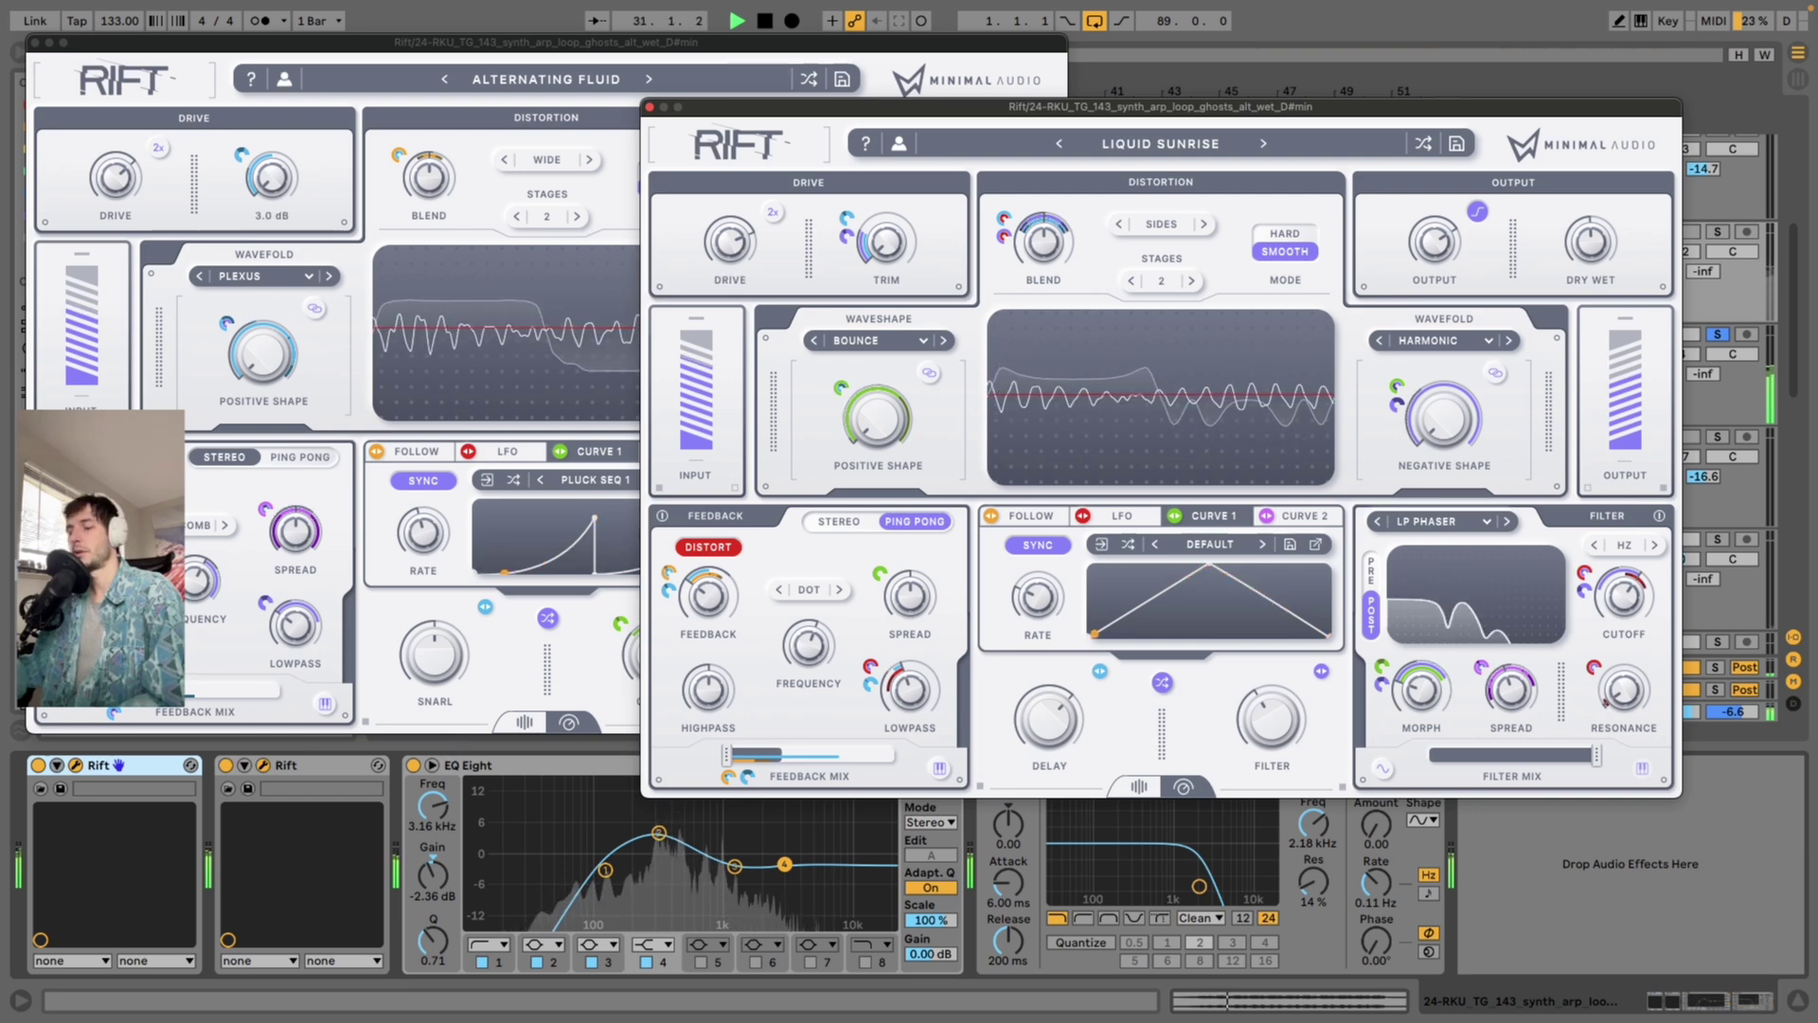
{"action": "key", "text": "space"}
{"action": "left_click", "coordinate": [650, 107]}
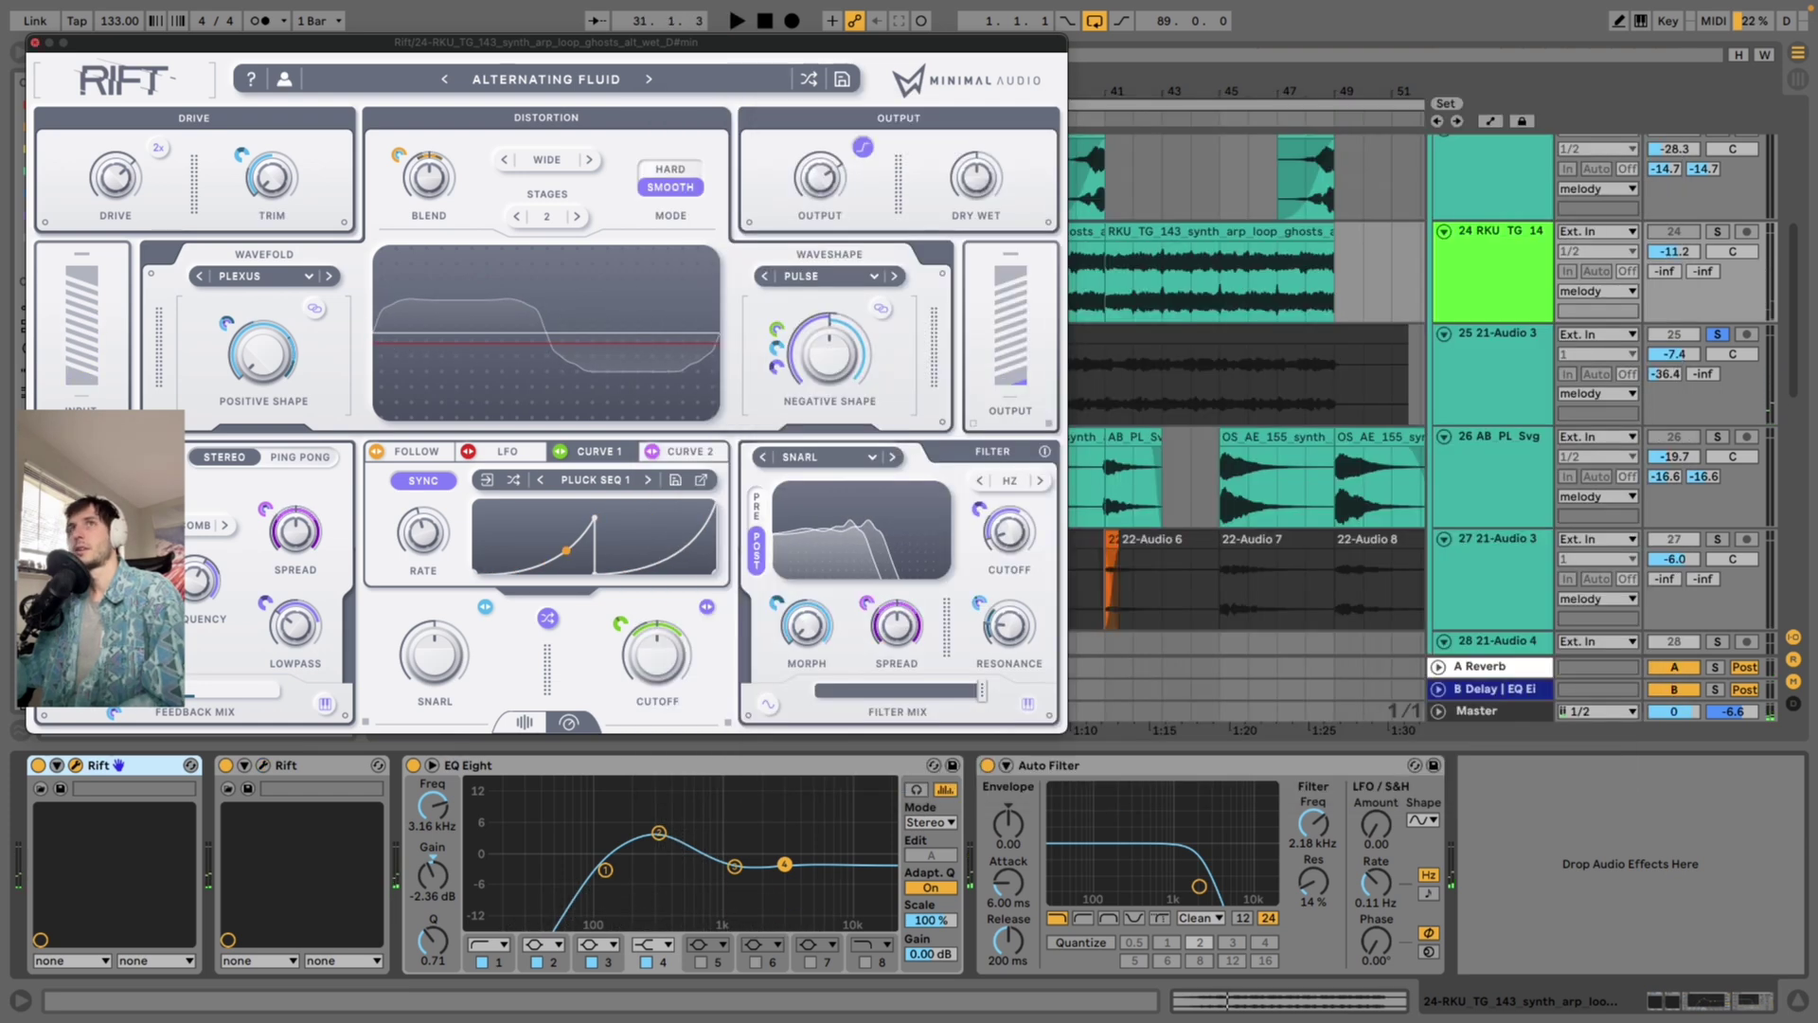
{"action": "left_click", "coordinate": [35, 42]}
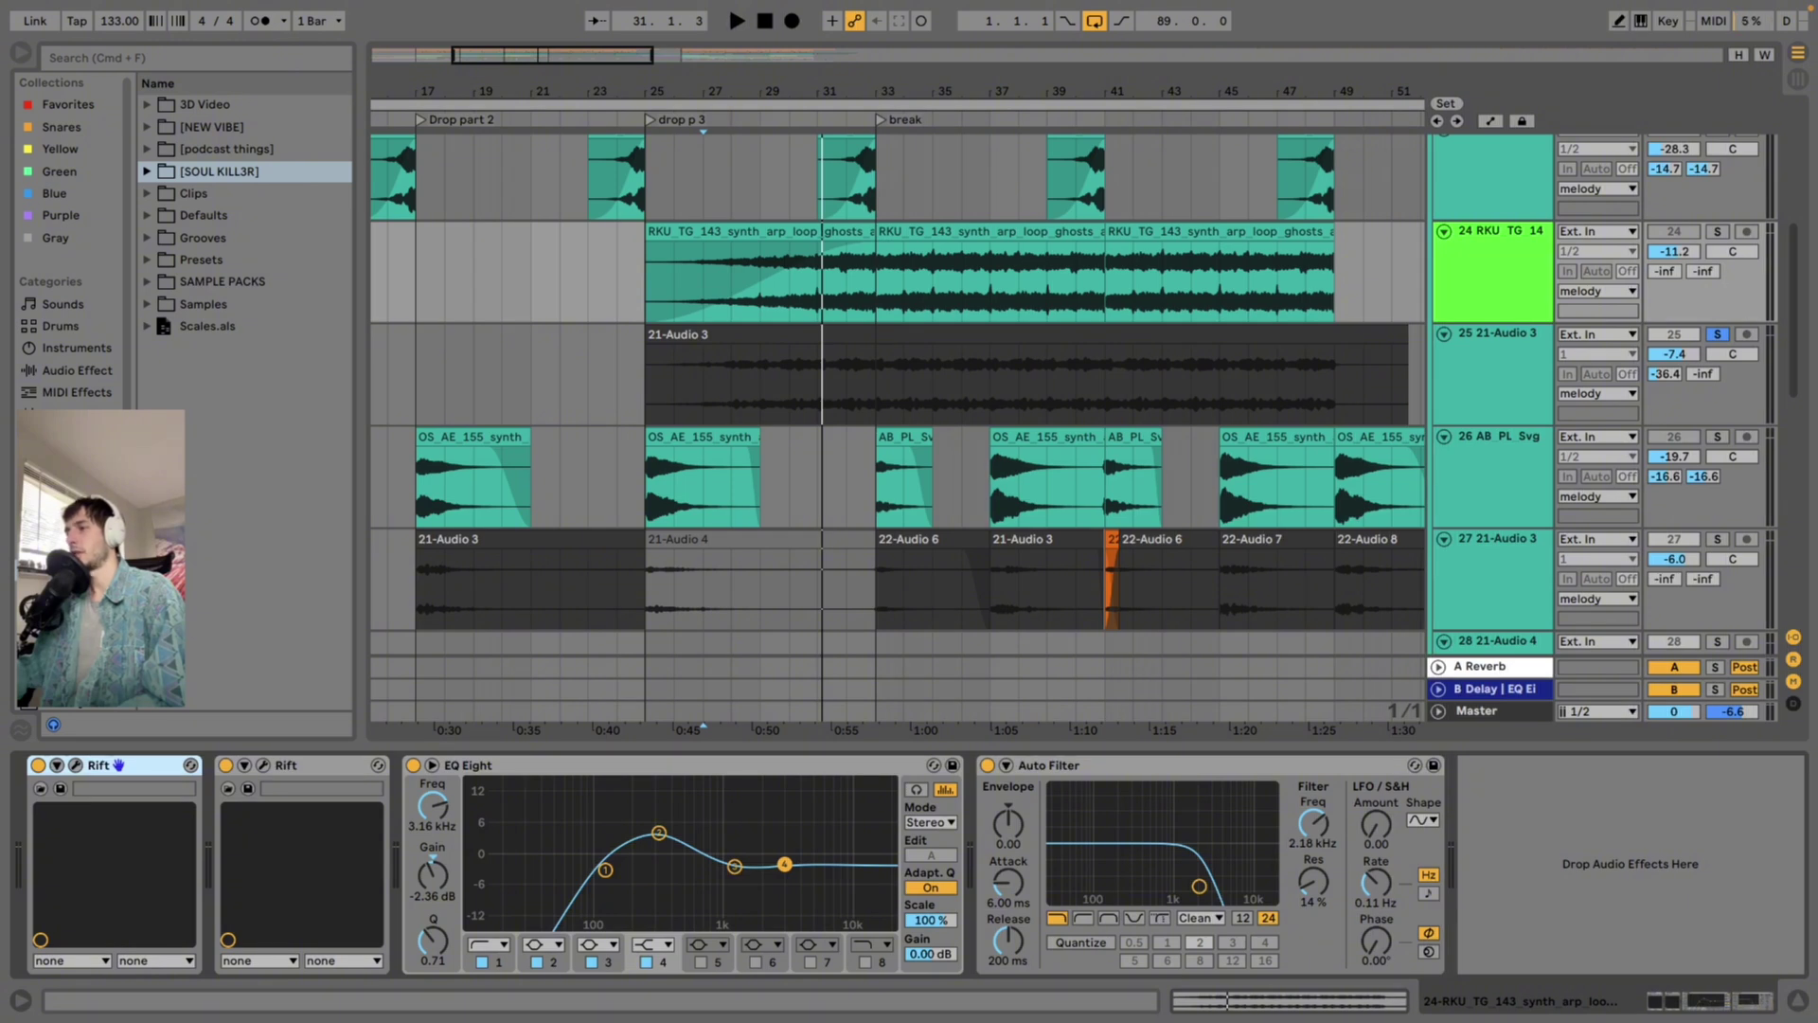
Try raising the synth arp's Auto Filter cutoff to 5.74 kHz and its resonance to 74 %
{"action": "left_click_drag", "start_coordinate": [1198, 886], "coordinate": [1231, 832]}
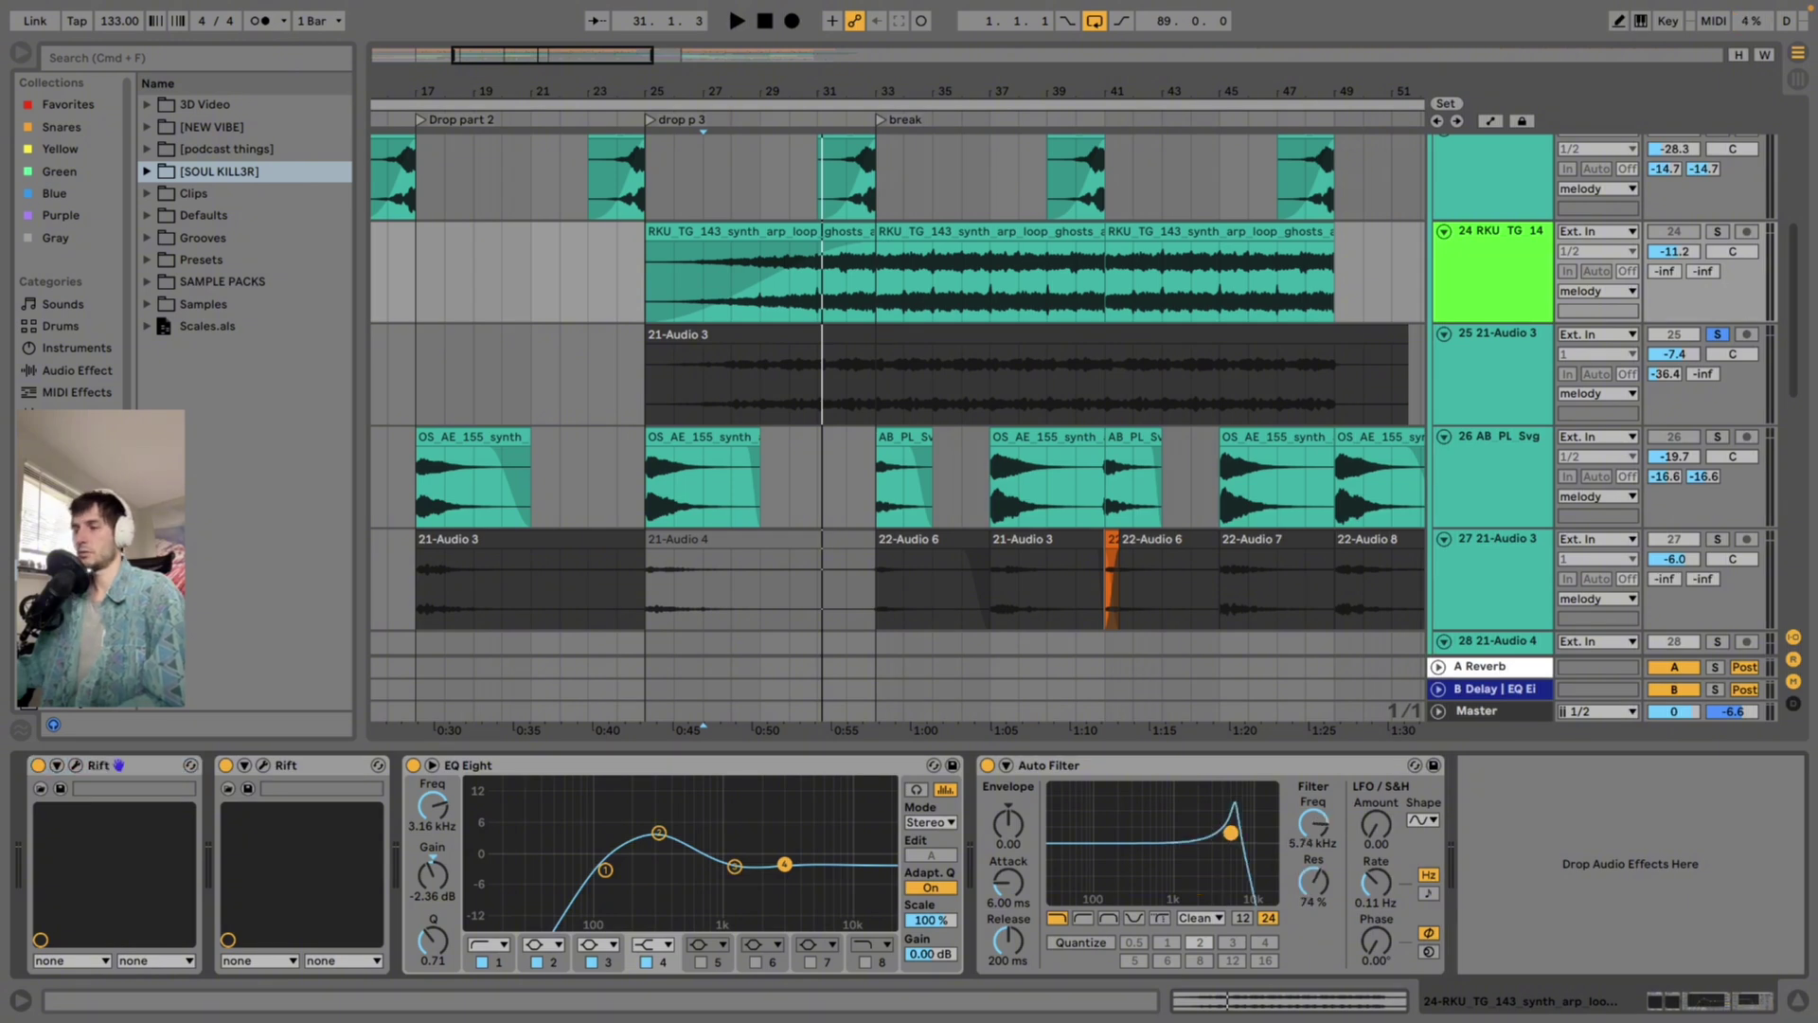
Solo the 26 AB PL Svg track and play it from the drop p 3 marker at bar 25
{"action": "scroll", "coordinate": [700, 398], "scroll_direction": "down", "scroll_amount": 3}
{"action": "left_click", "coordinate": [648, 390]}
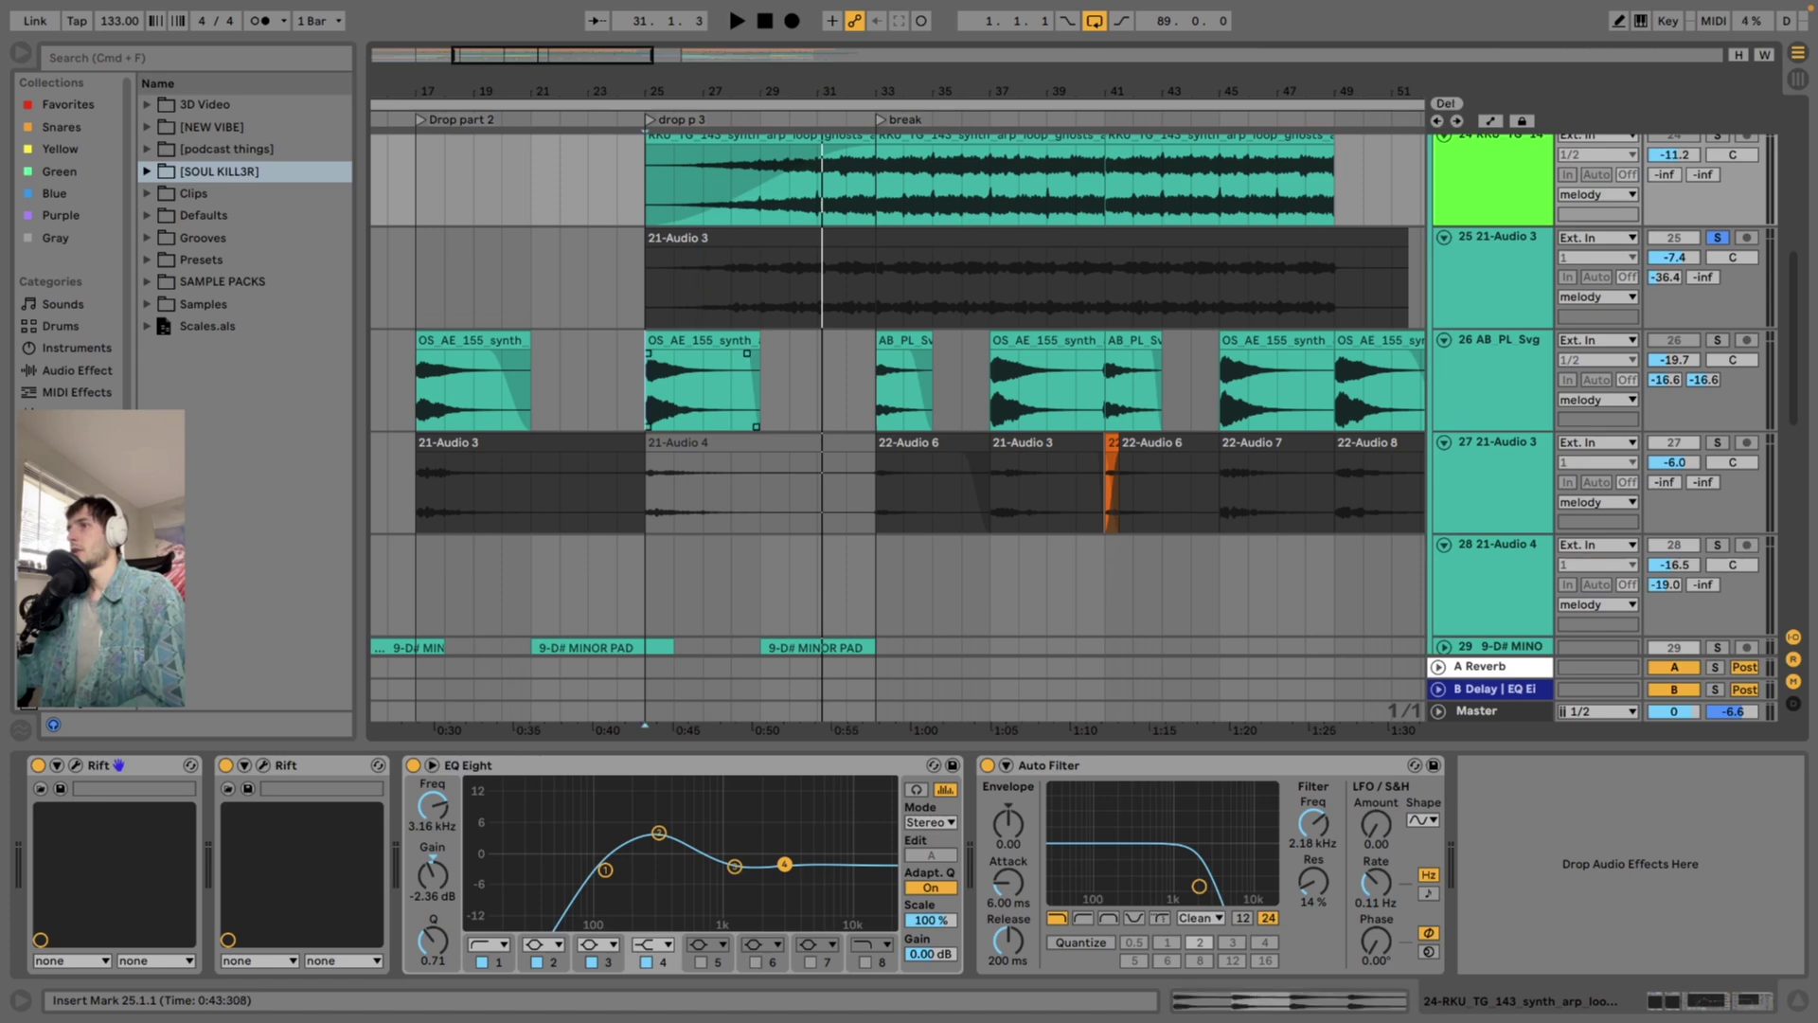
{"action": "left_click", "coordinate": [1718, 340]}
{"action": "key", "text": "space"}
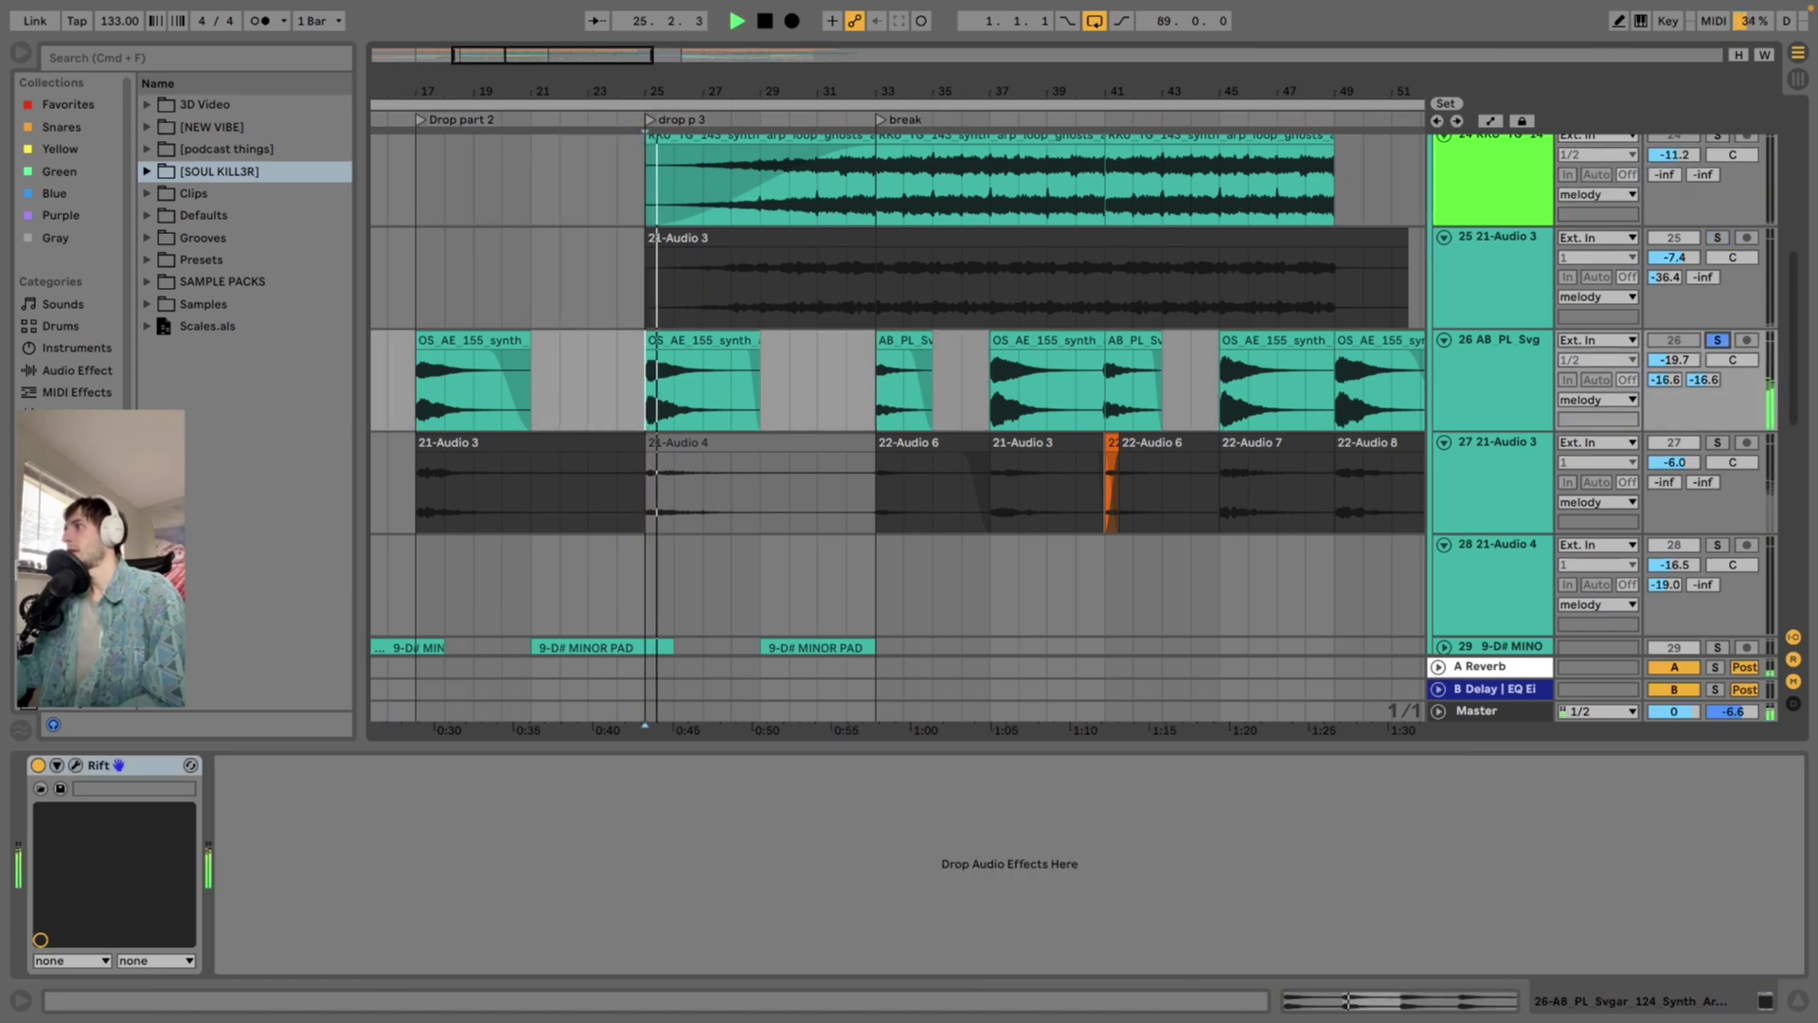
{"action": "key", "text": "space"}
Solo the 27 21-Audio 3 track, play it from bar 25 and compare its devices with the AB PL Svg track's
{"action": "left_click", "coordinate": [1718, 442]}
{"action": "scroll", "coordinate": [1023, 483], "scroll_direction": "down", "scroll_amount": 4}
{"action": "key", "text": "space"}
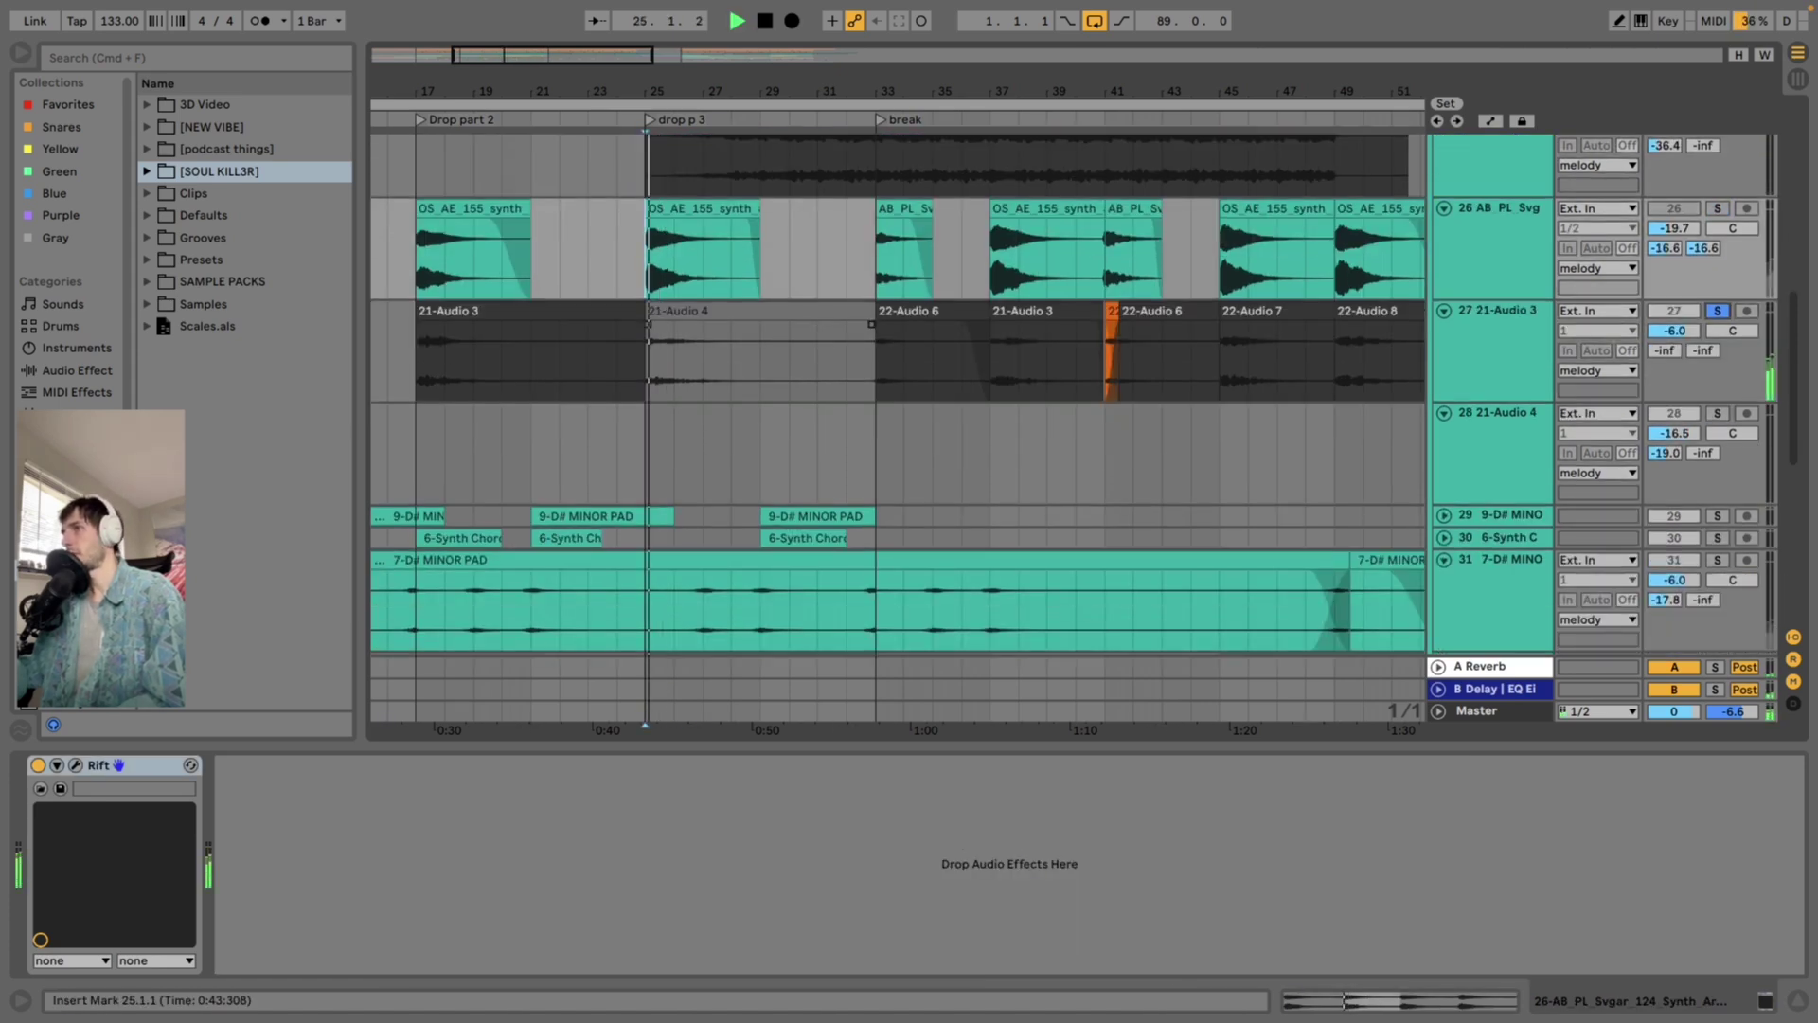
{"action": "key", "text": "space"}
{"action": "left_click", "coordinate": [1499, 311]}
{"action": "left_click", "coordinate": [1499, 209]}
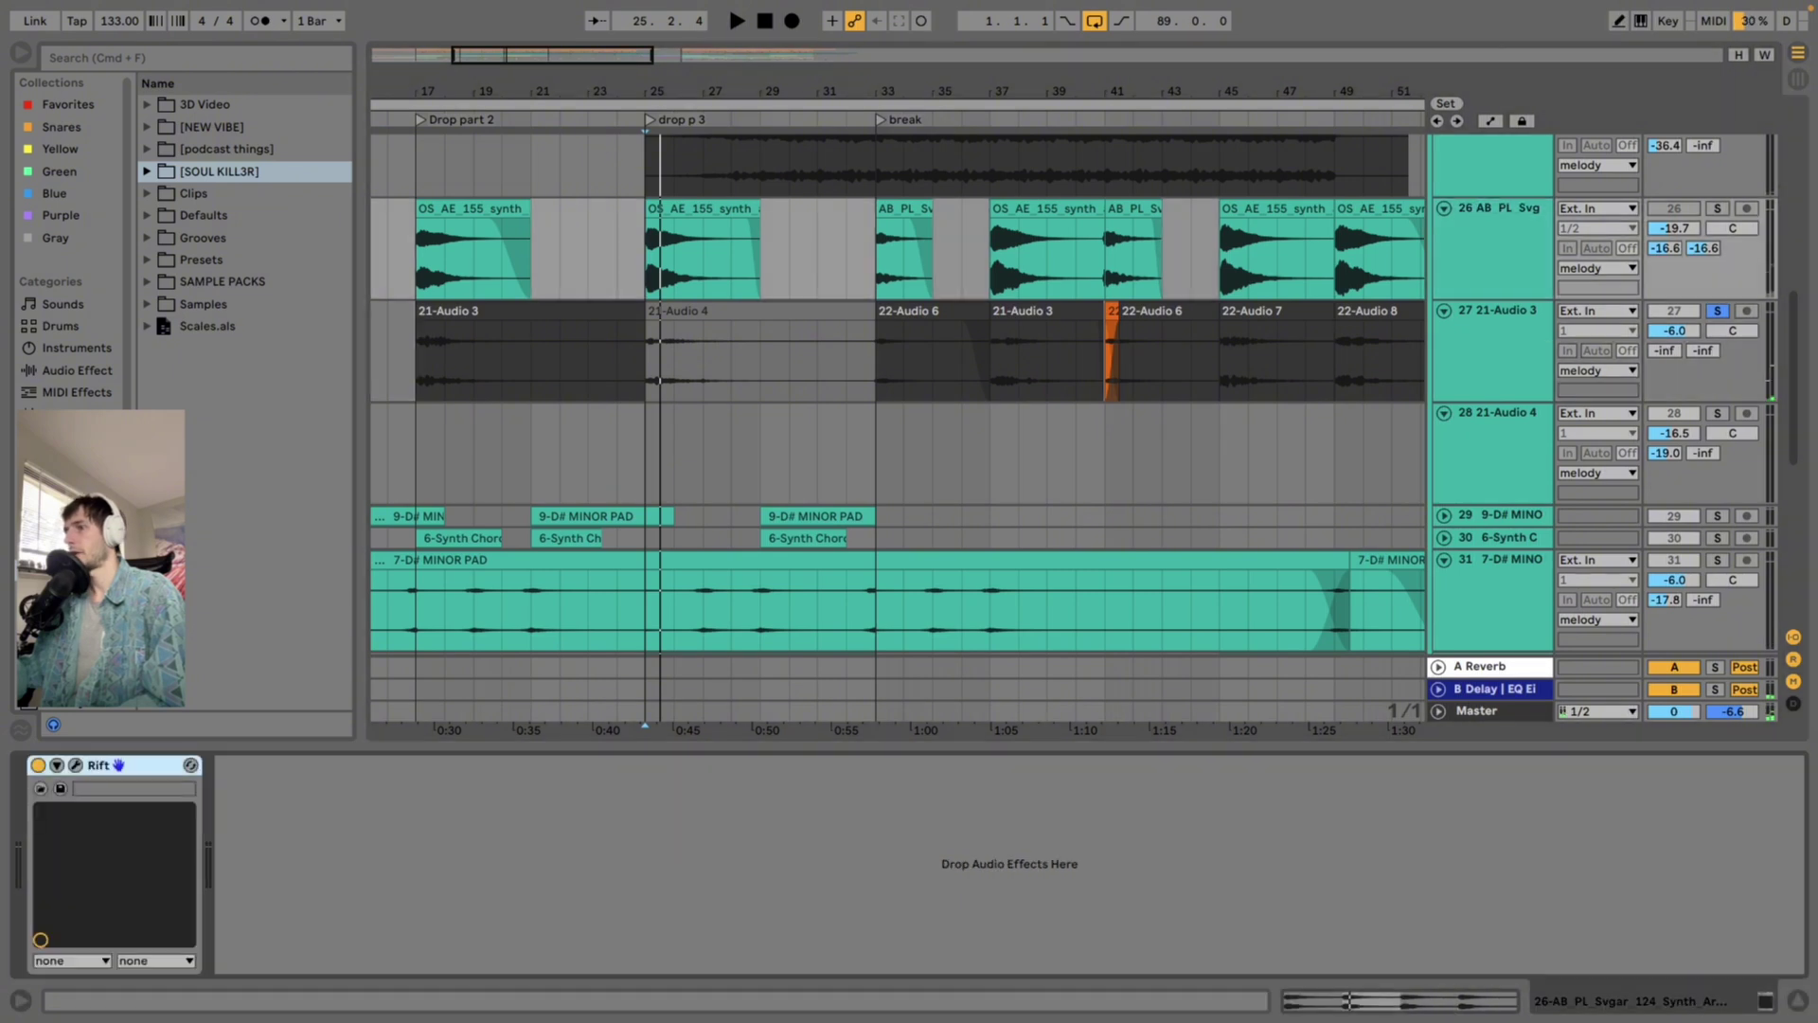
{"action": "left_click", "coordinate": [1499, 312]}
{"action": "key", "text": "space"}
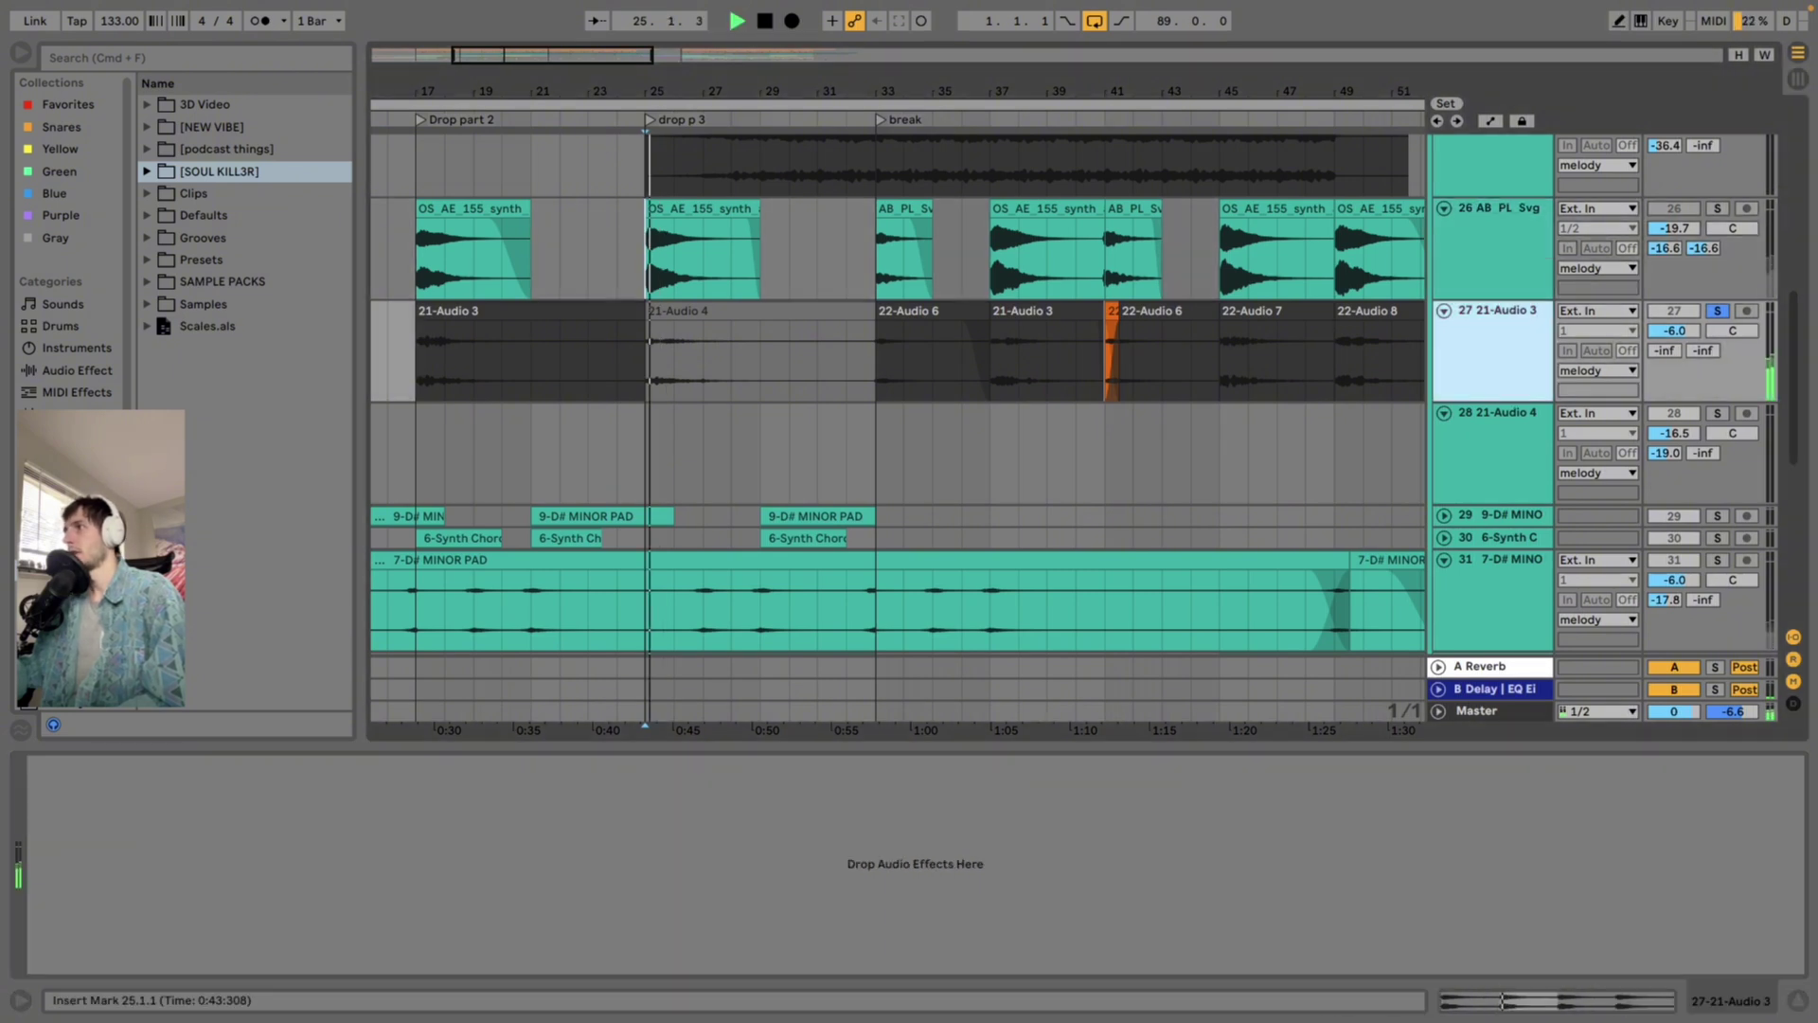
{"action": "key", "text": "space"}
Play the soloed 27 21-Audio 3 track from bar 33 and from bar 37
{"action": "left_click", "coordinate": [877, 359]}
{"action": "key", "text": "space"}
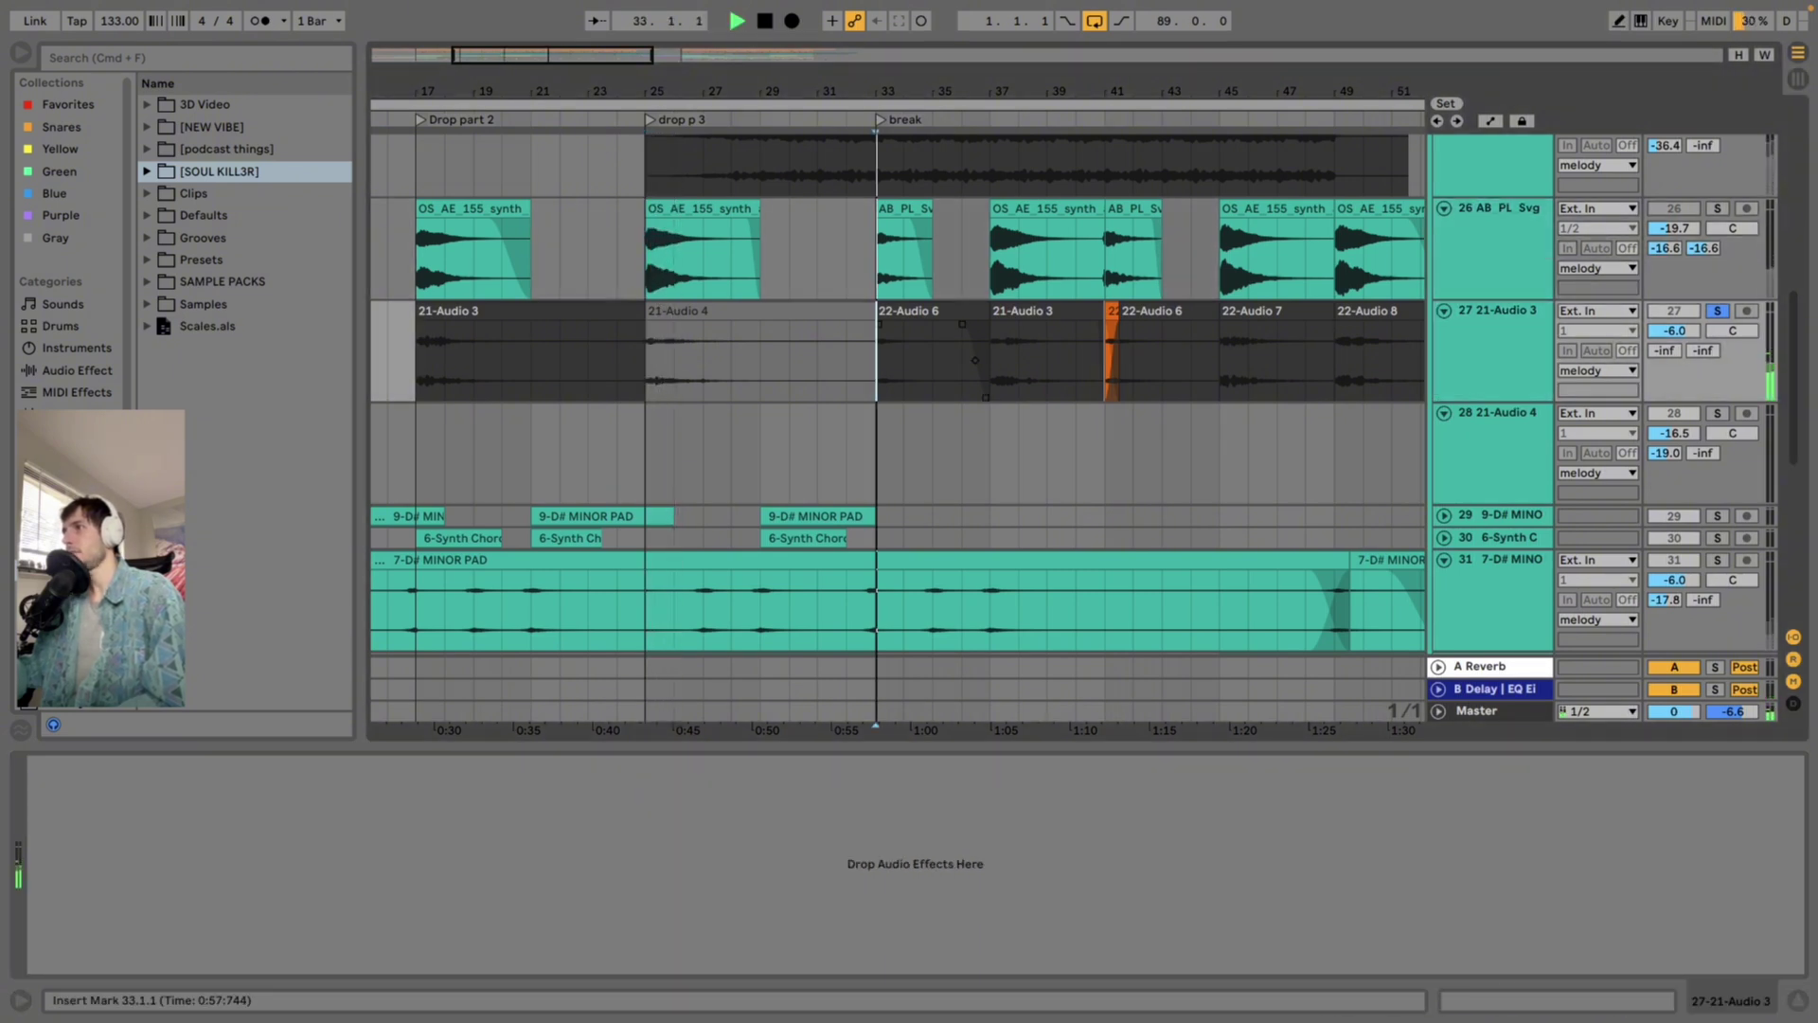
{"action": "key", "text": "space"}
{"action": "left_click", "coordinate": [992, 360]}
{"action": "key", "text": "space"}
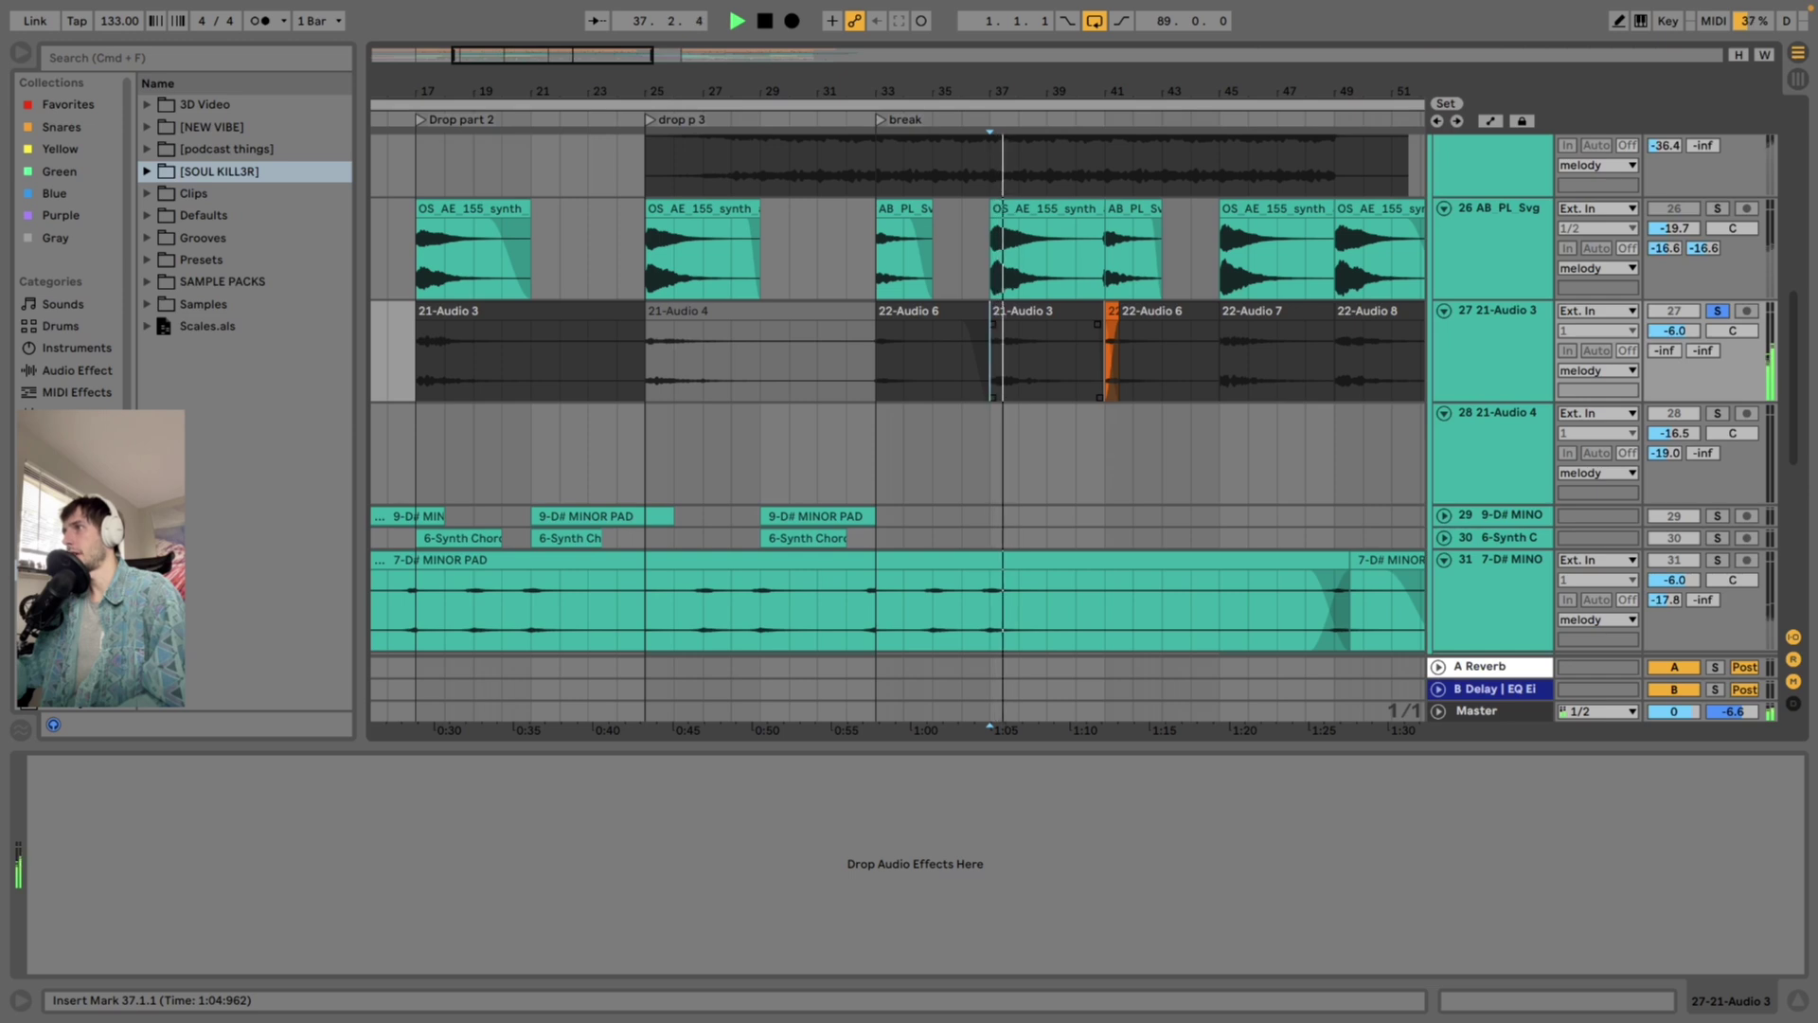
{"action": "key", "text": "space"}
Clear the 27 21-Audio 3 solo and unfold the 29 9-D# MINOR PAD and 30 6-Synth Chord tracks
{"action": "scroll", "coordinate": [992, 359], "scroll_direction": "down", "scroll_amount": 3}
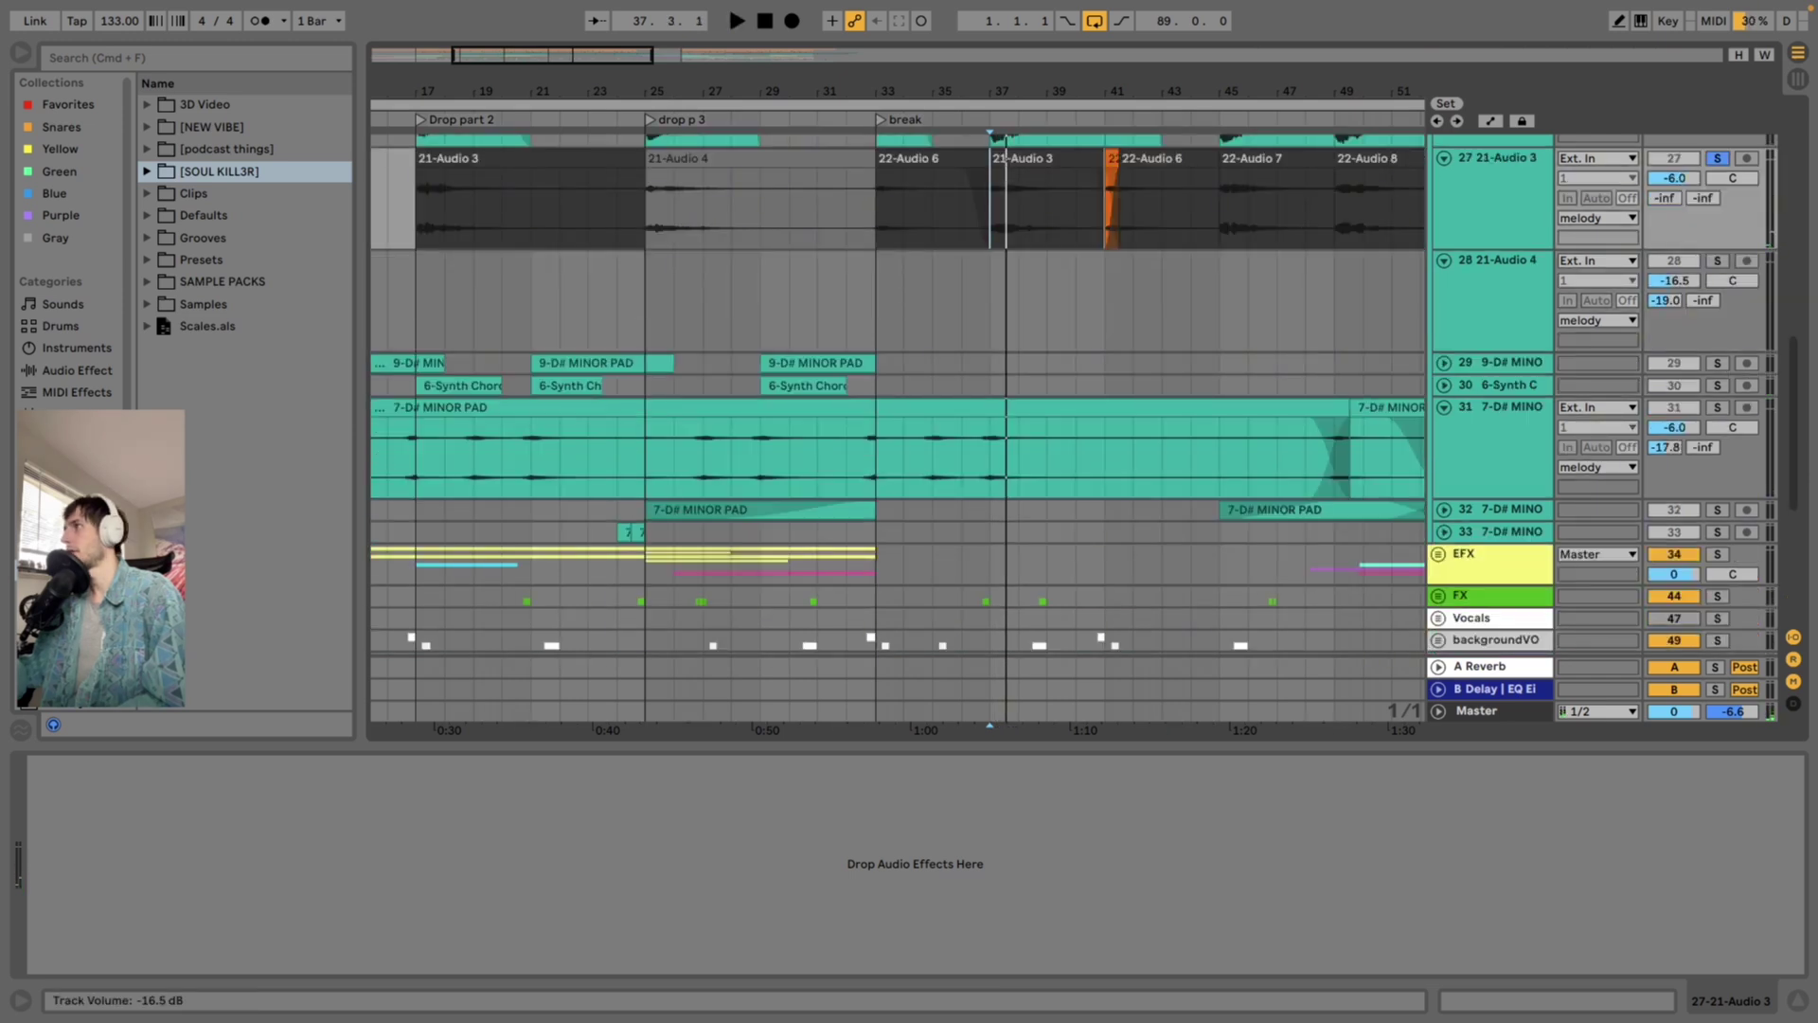
{"action": "scroll", "coordinate": [897, 395], "scroll_direction": "up", "scroll_amount": 1}
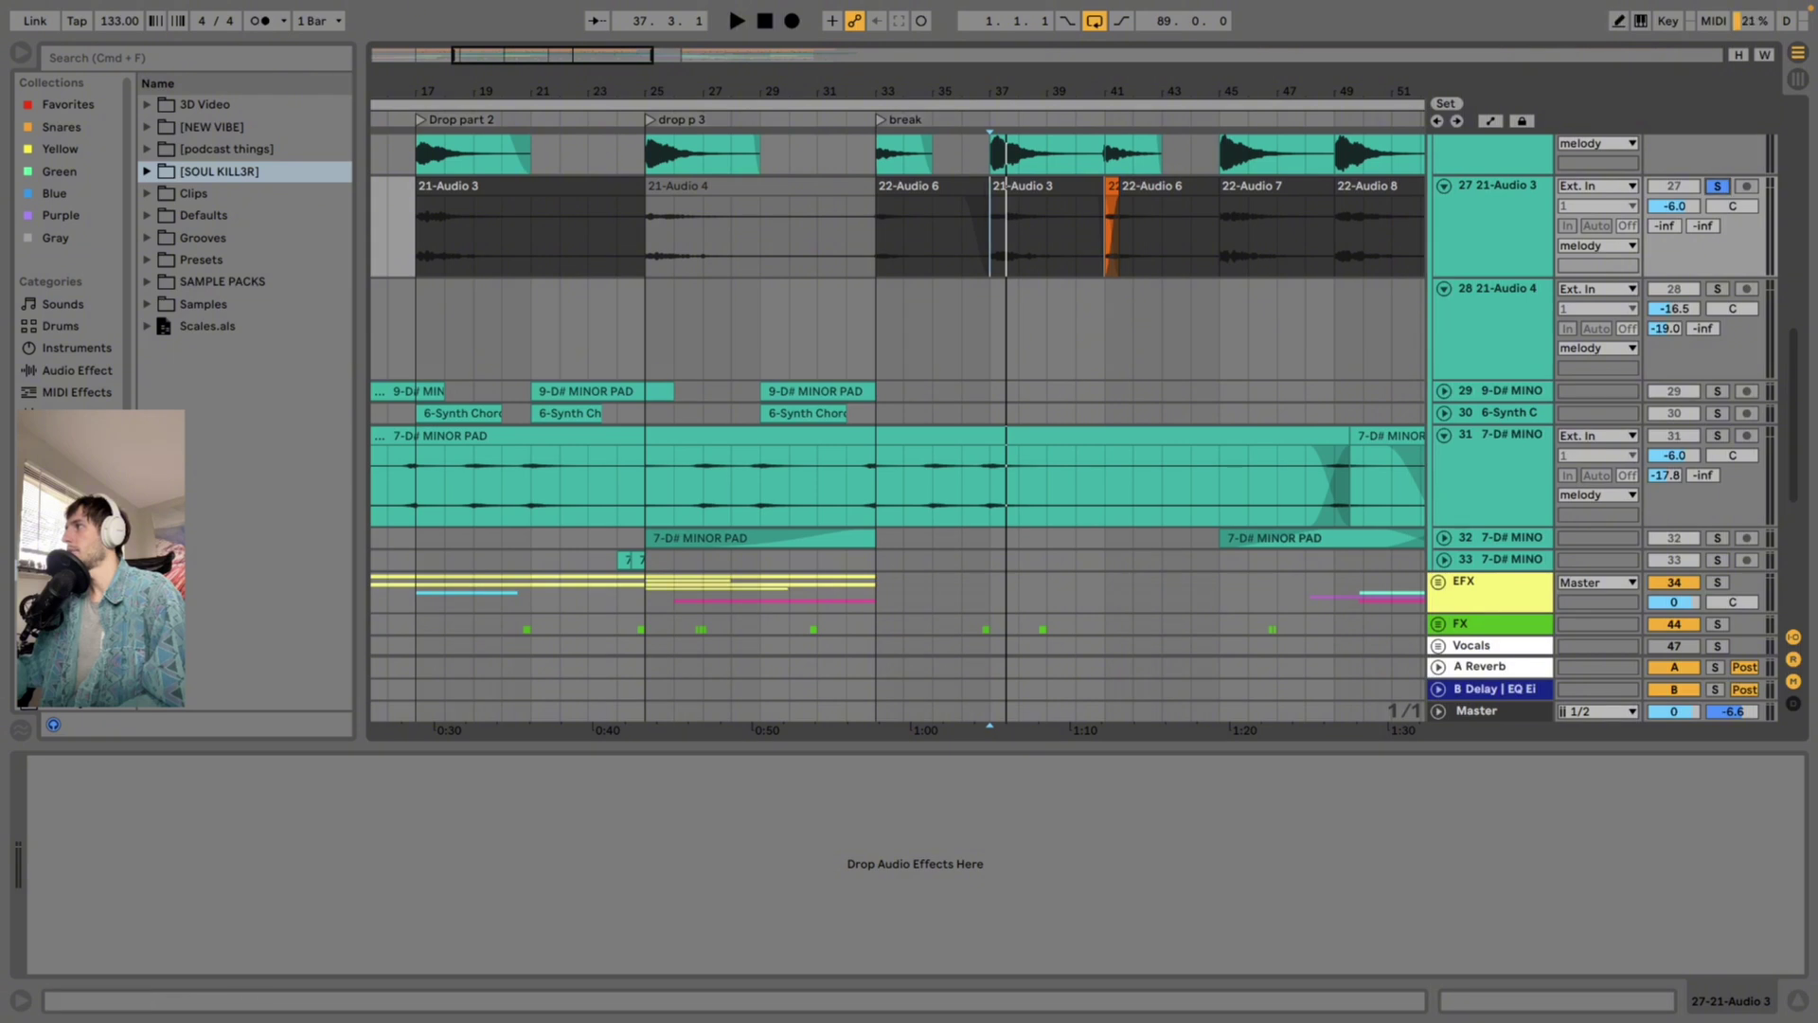
{"action": "left_click", "coordinate": [1444, 413]}
{"action": "left_click", "coordinate": [1444, 391]}
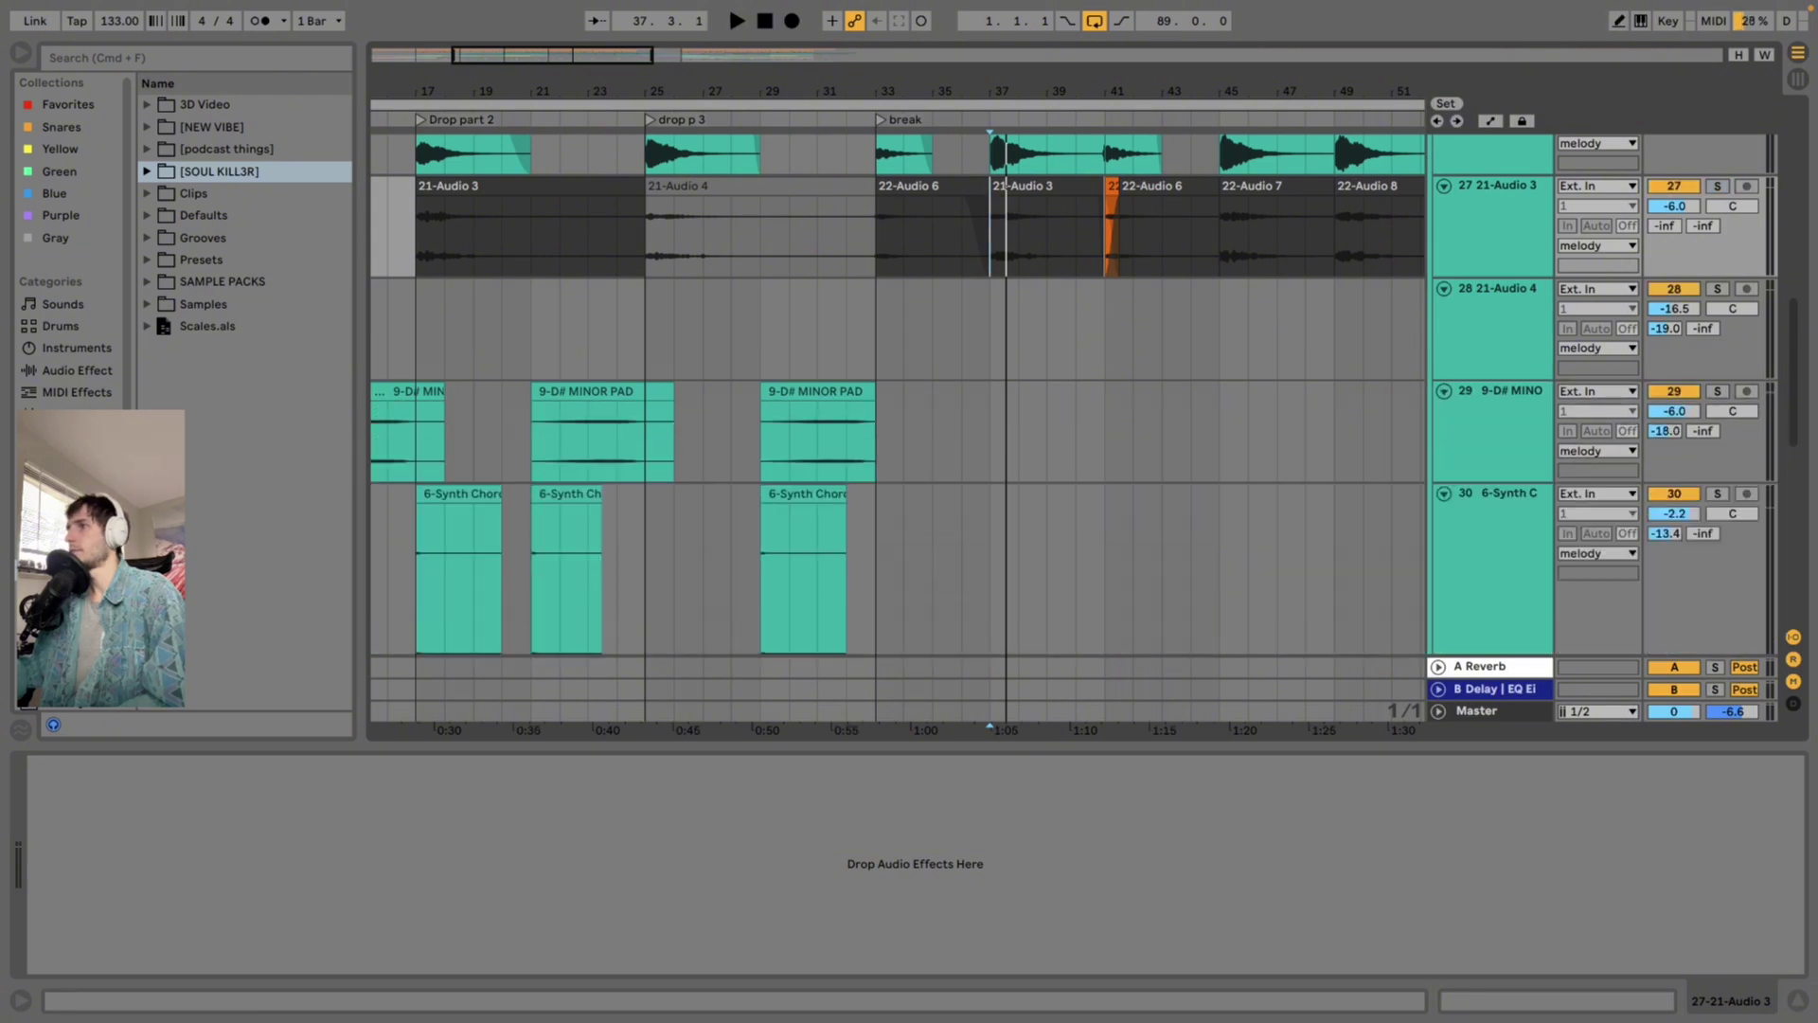
{"action": "scroll", "coordinate": [790, 407], "scroll_direction": "down", "scroll_amount": 1}
{"action": "left_click", "coordinate": [789, 388]}
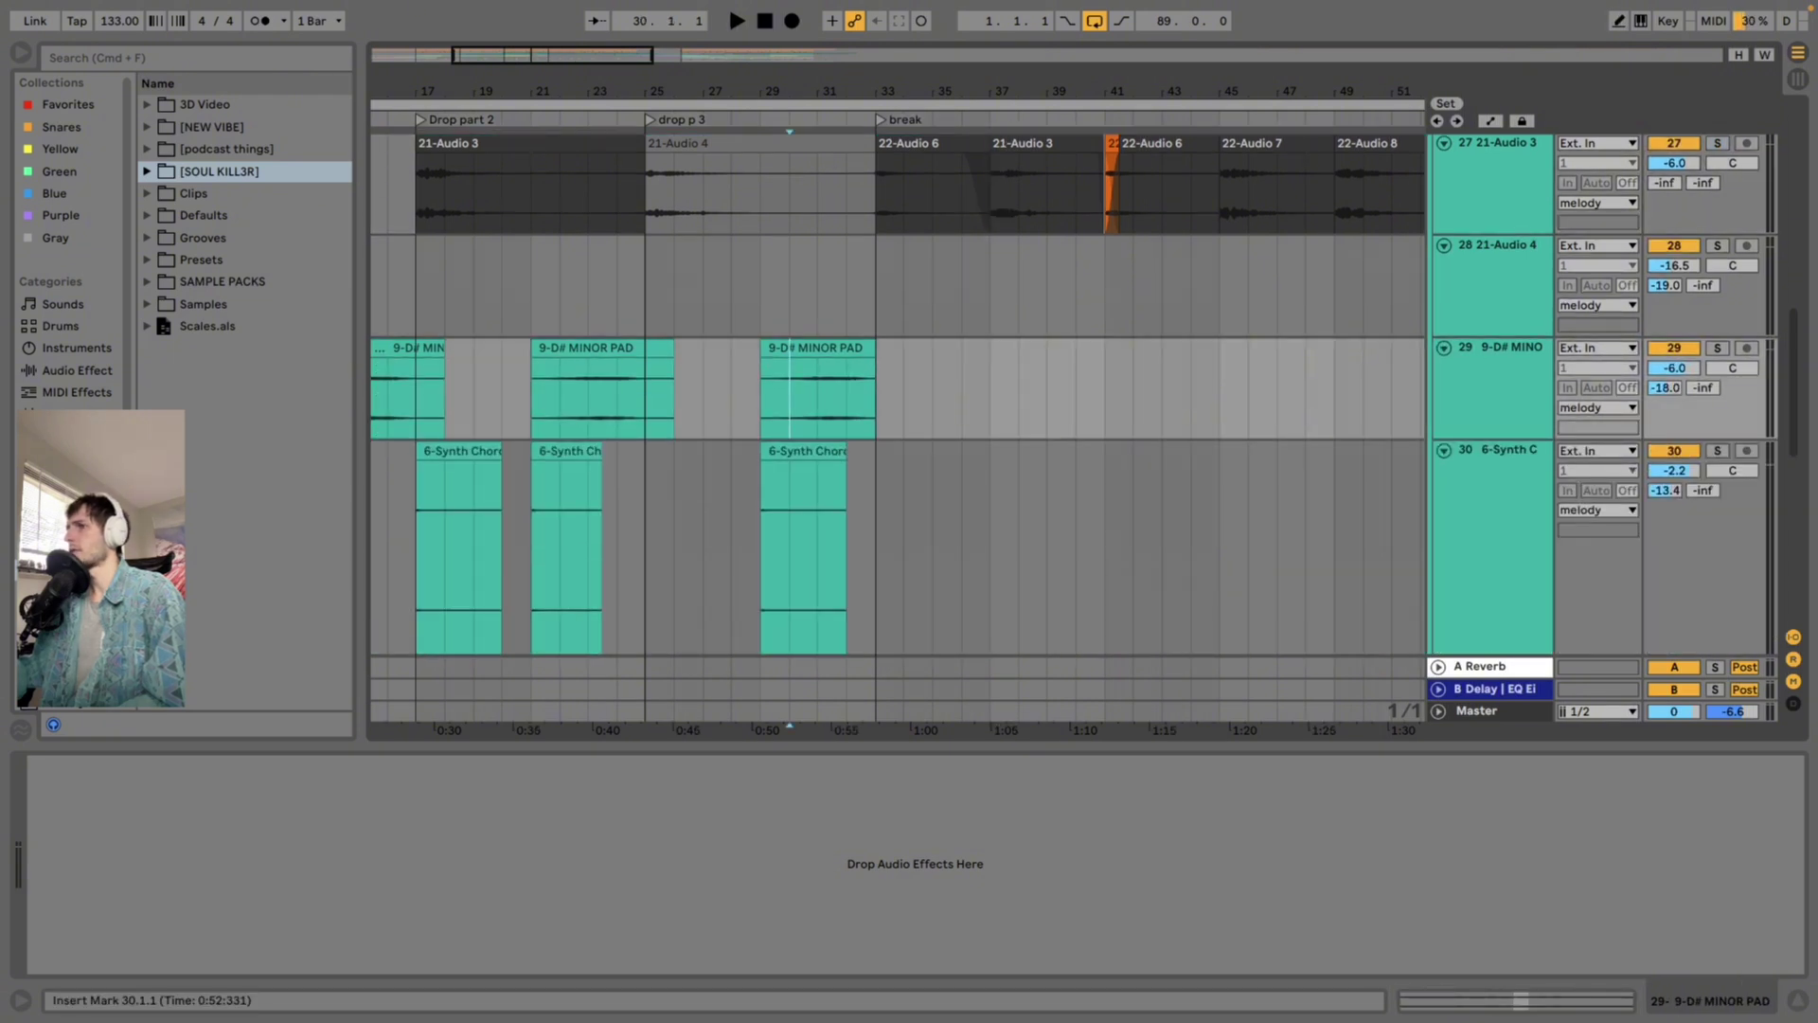
Solo the 31 7-D# MINOR PAD track and play it from bar 27
{"action": "scroll", "coordinate": [897, 395], "scroll_direction": "down", "scroll_amount": 7}
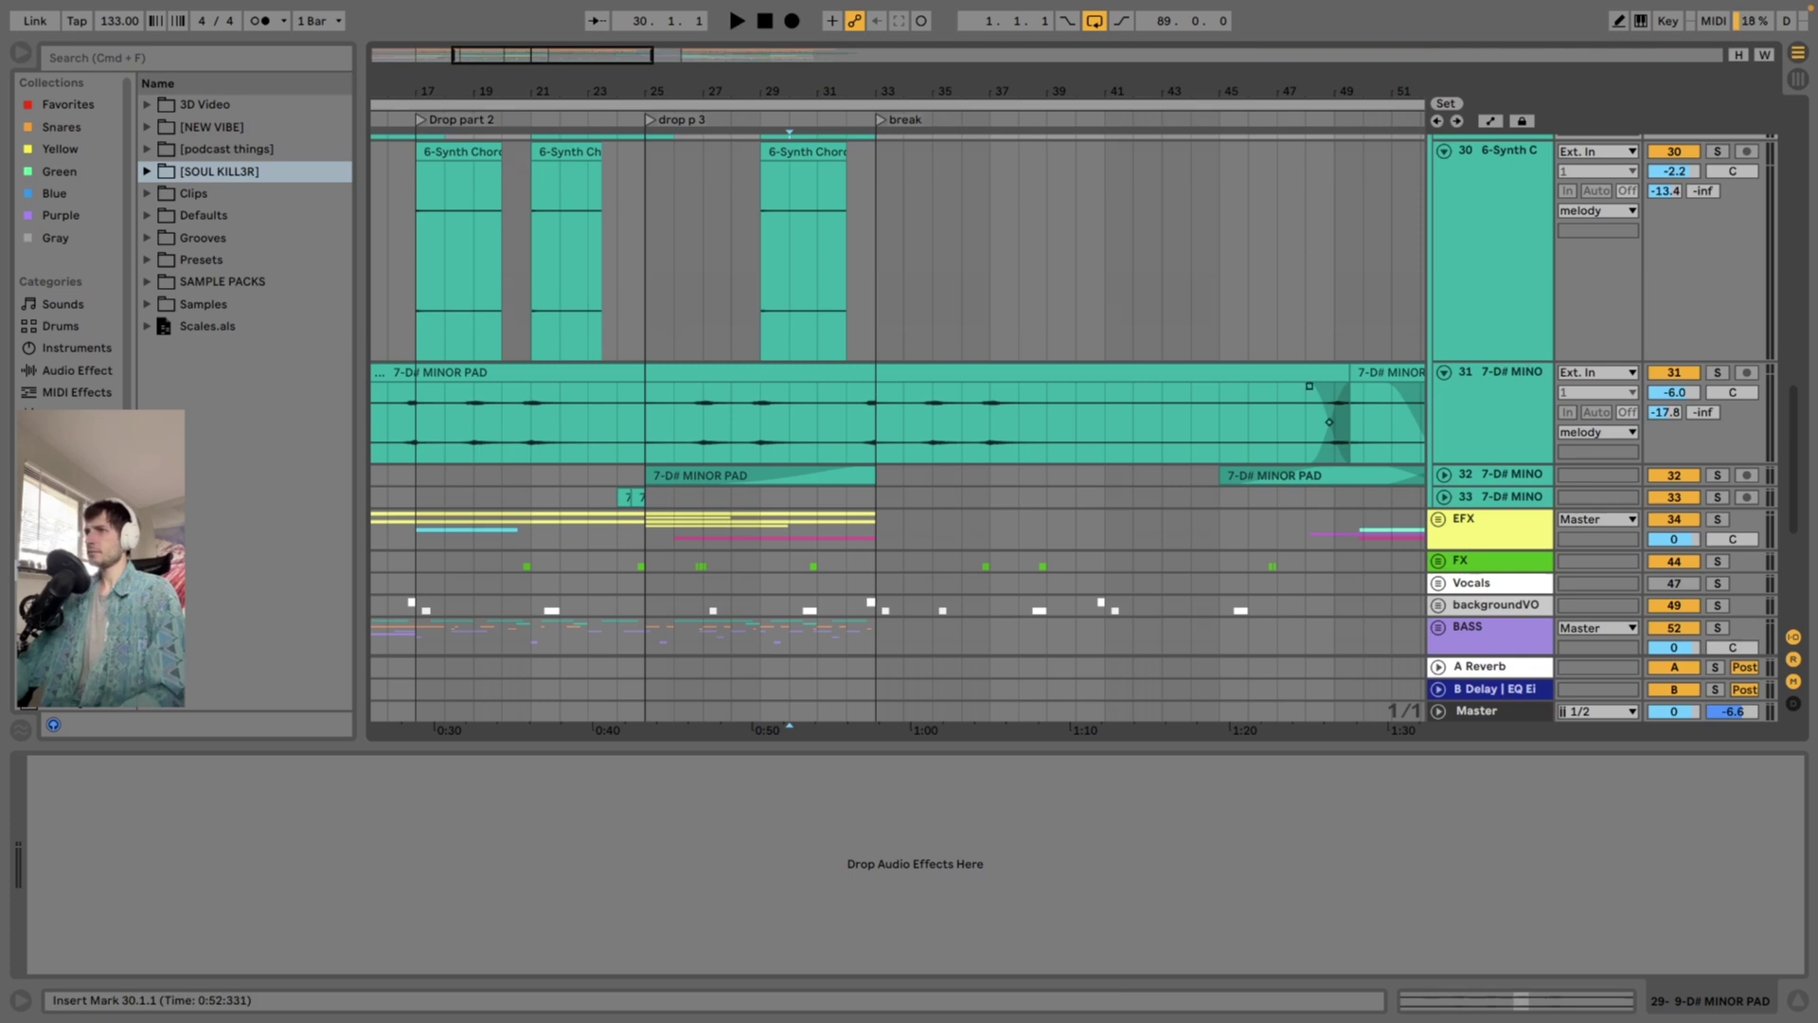
{"action": "left_click", "coordinate": [703, 422]}
{"action": "left_click", "coordinate": [1717, 373]}
{"action": "key", "text": "space"}
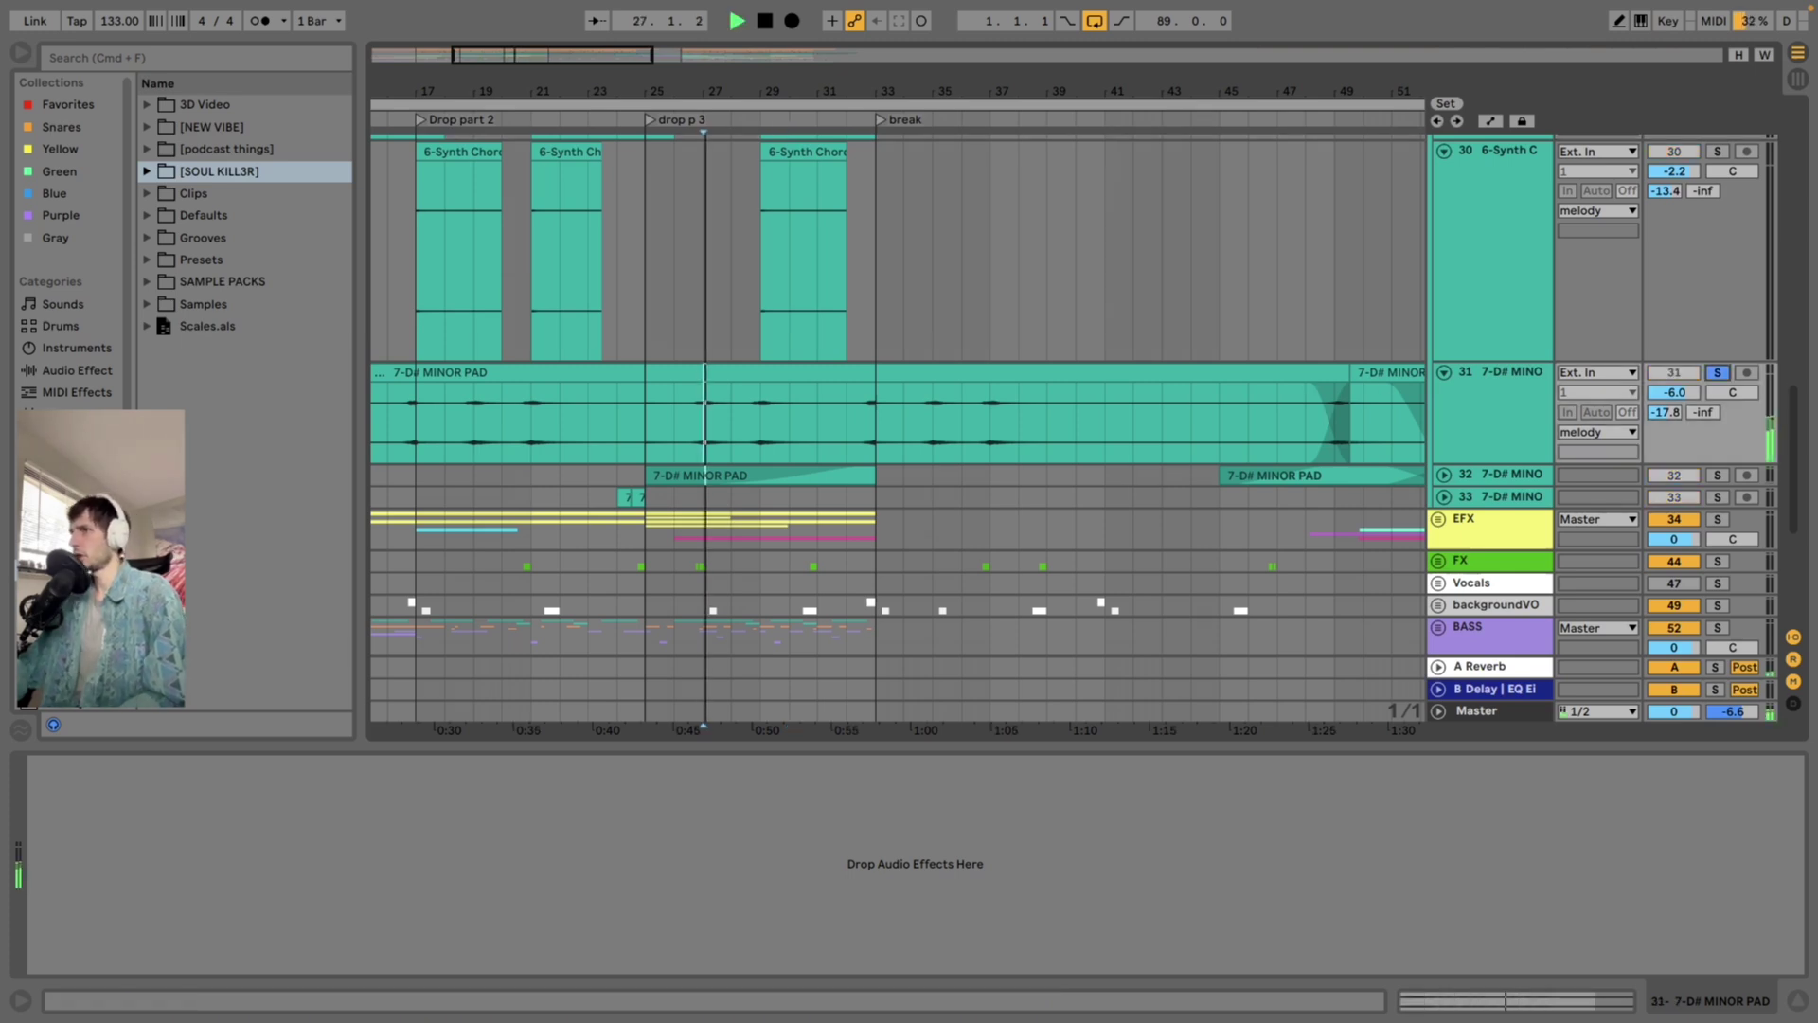
Play from bar 31, switch the solo to the 29 9-D# MINOR PAD track and play it from the same bar
{"action": "scroll", "coordinate": [814, 331], "scroll_direction": "up", "scroll_amount": 5}
{"action": "left_click", "coordinate": [817, 308]}
{"action": "key", "text": "space"}
{"action": "scroll", "coordinate": [817, 308], "scroll_direction": "up", "scroll_amount": 4}
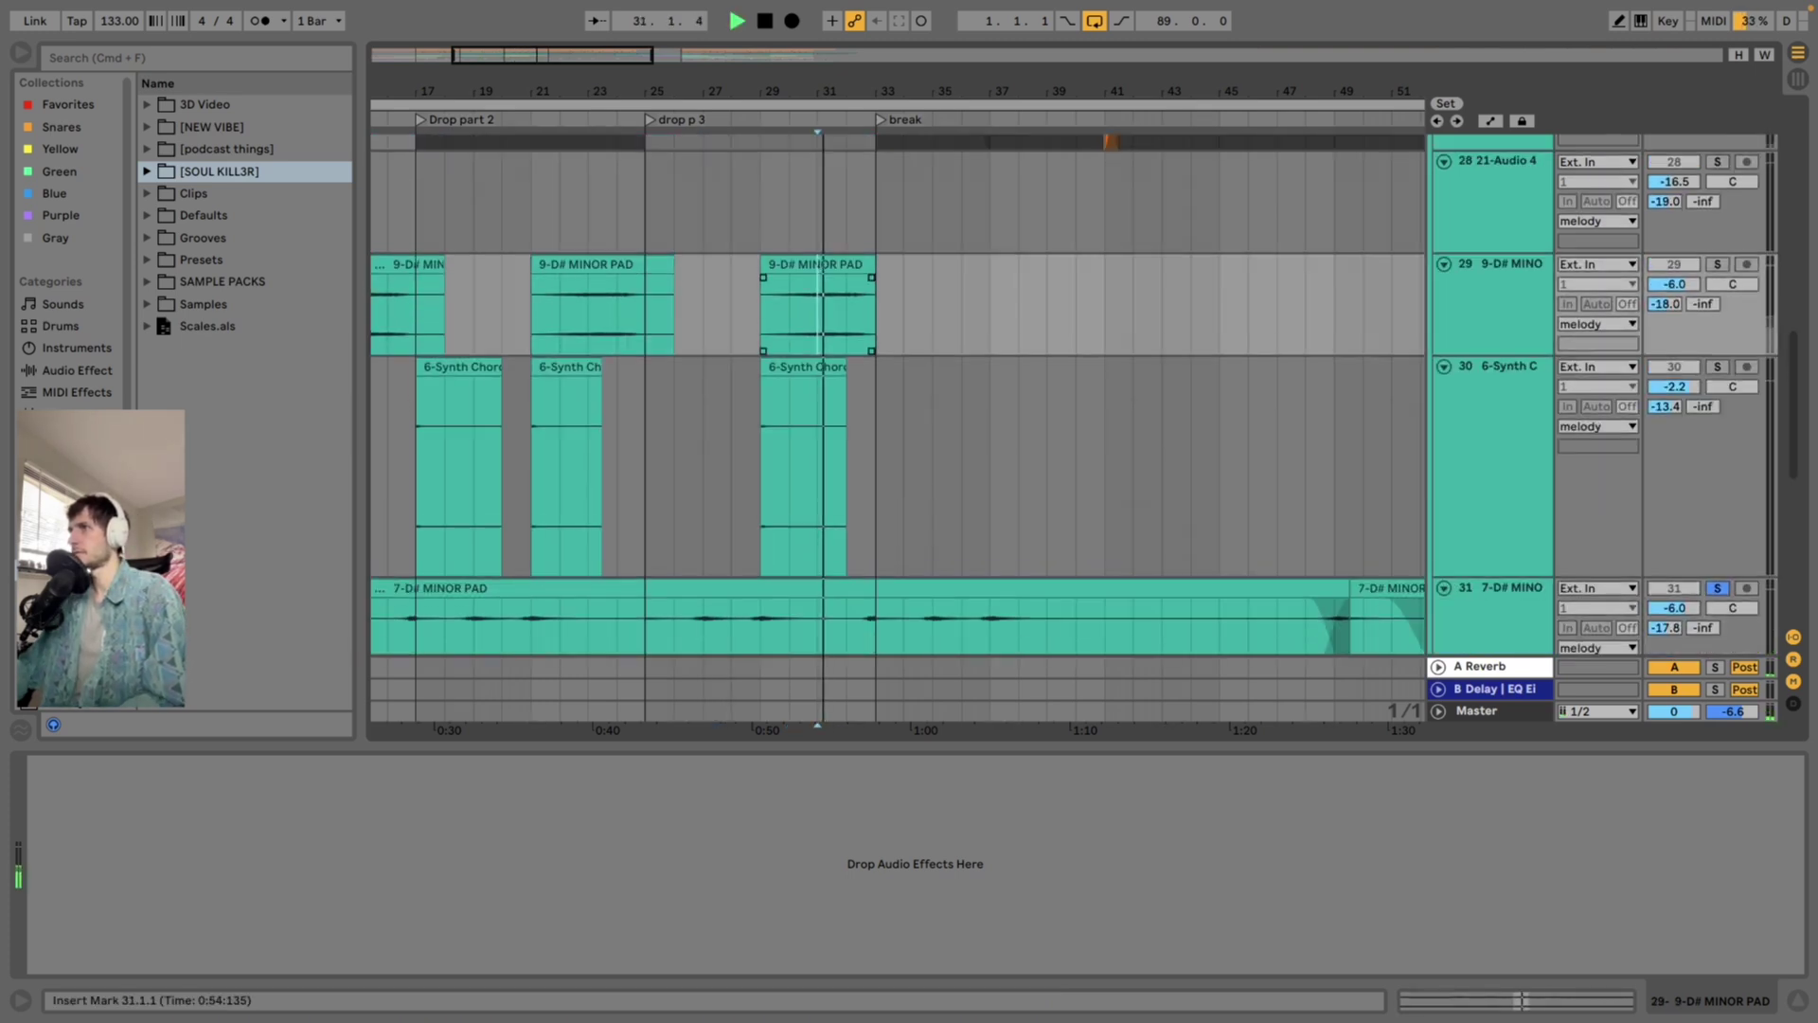
{"action": "key", "text": "space"}
{"action": "left_click", "coordinate": [1717, 414]}
{"action": "key", "text": "space"}
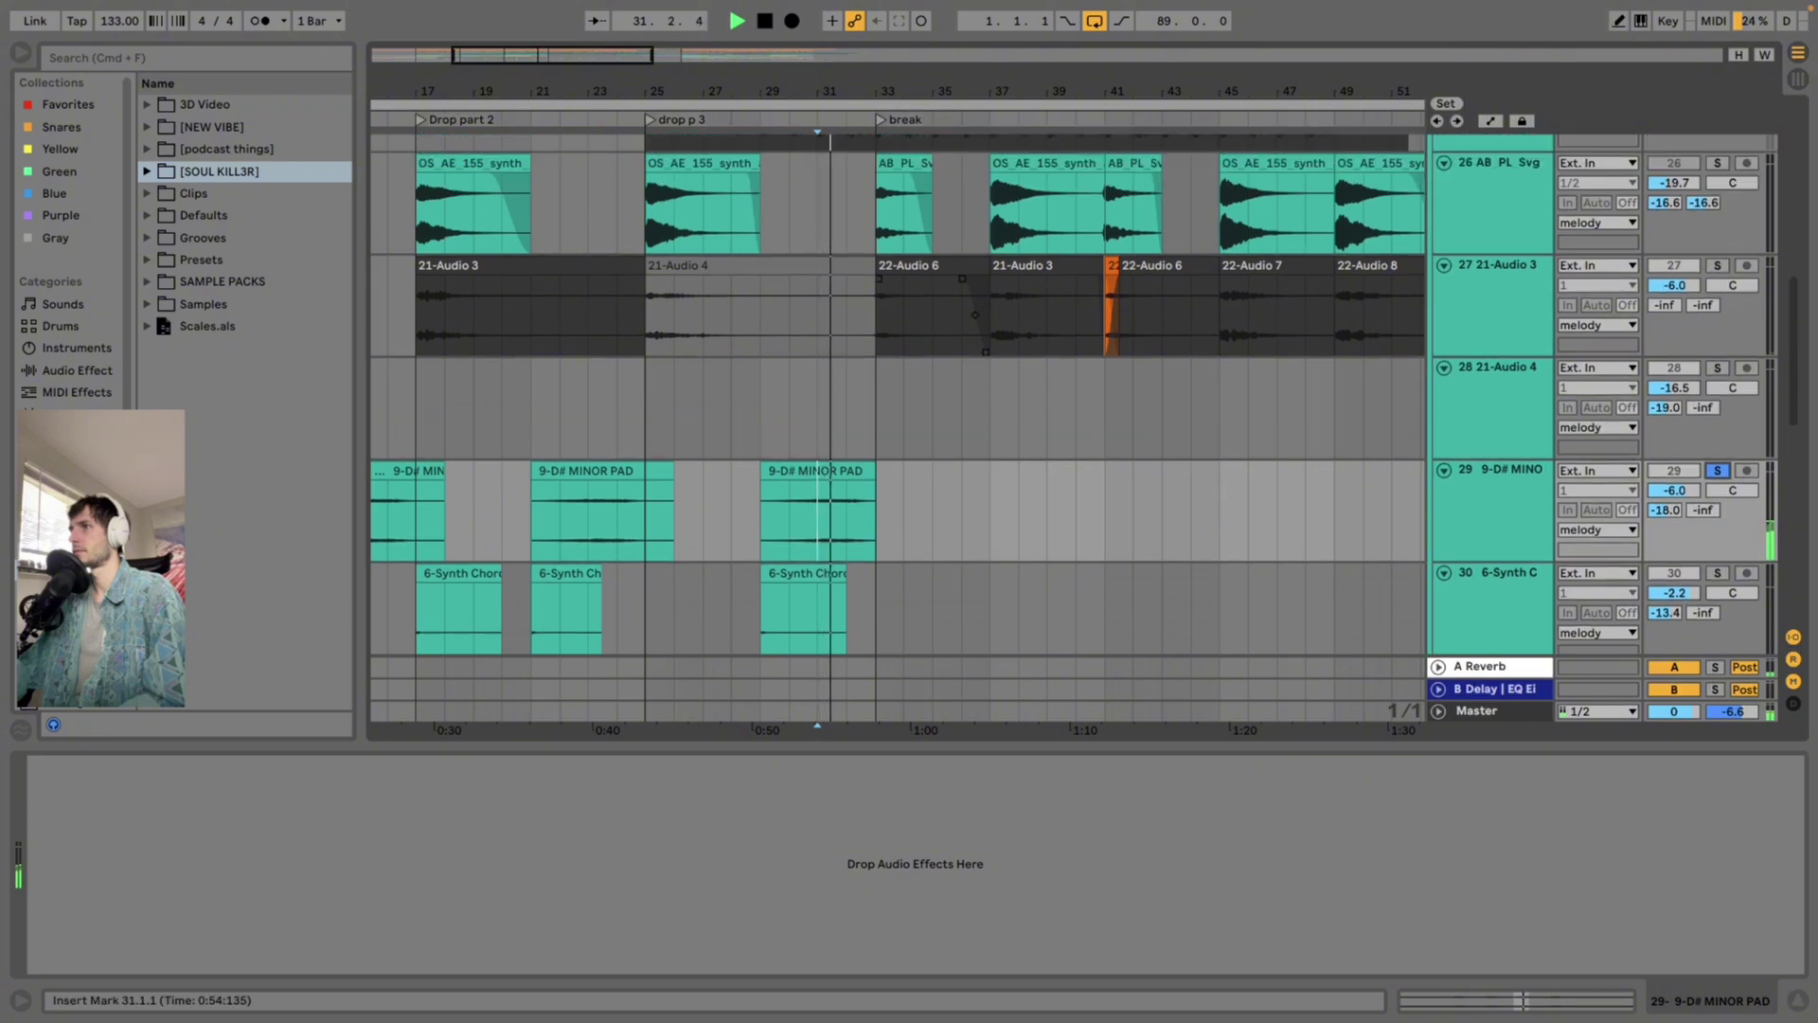
{"action": "scroll", "coordinate": [1326, 351], "scroll_direction": "down", "scroll_amount": 8}
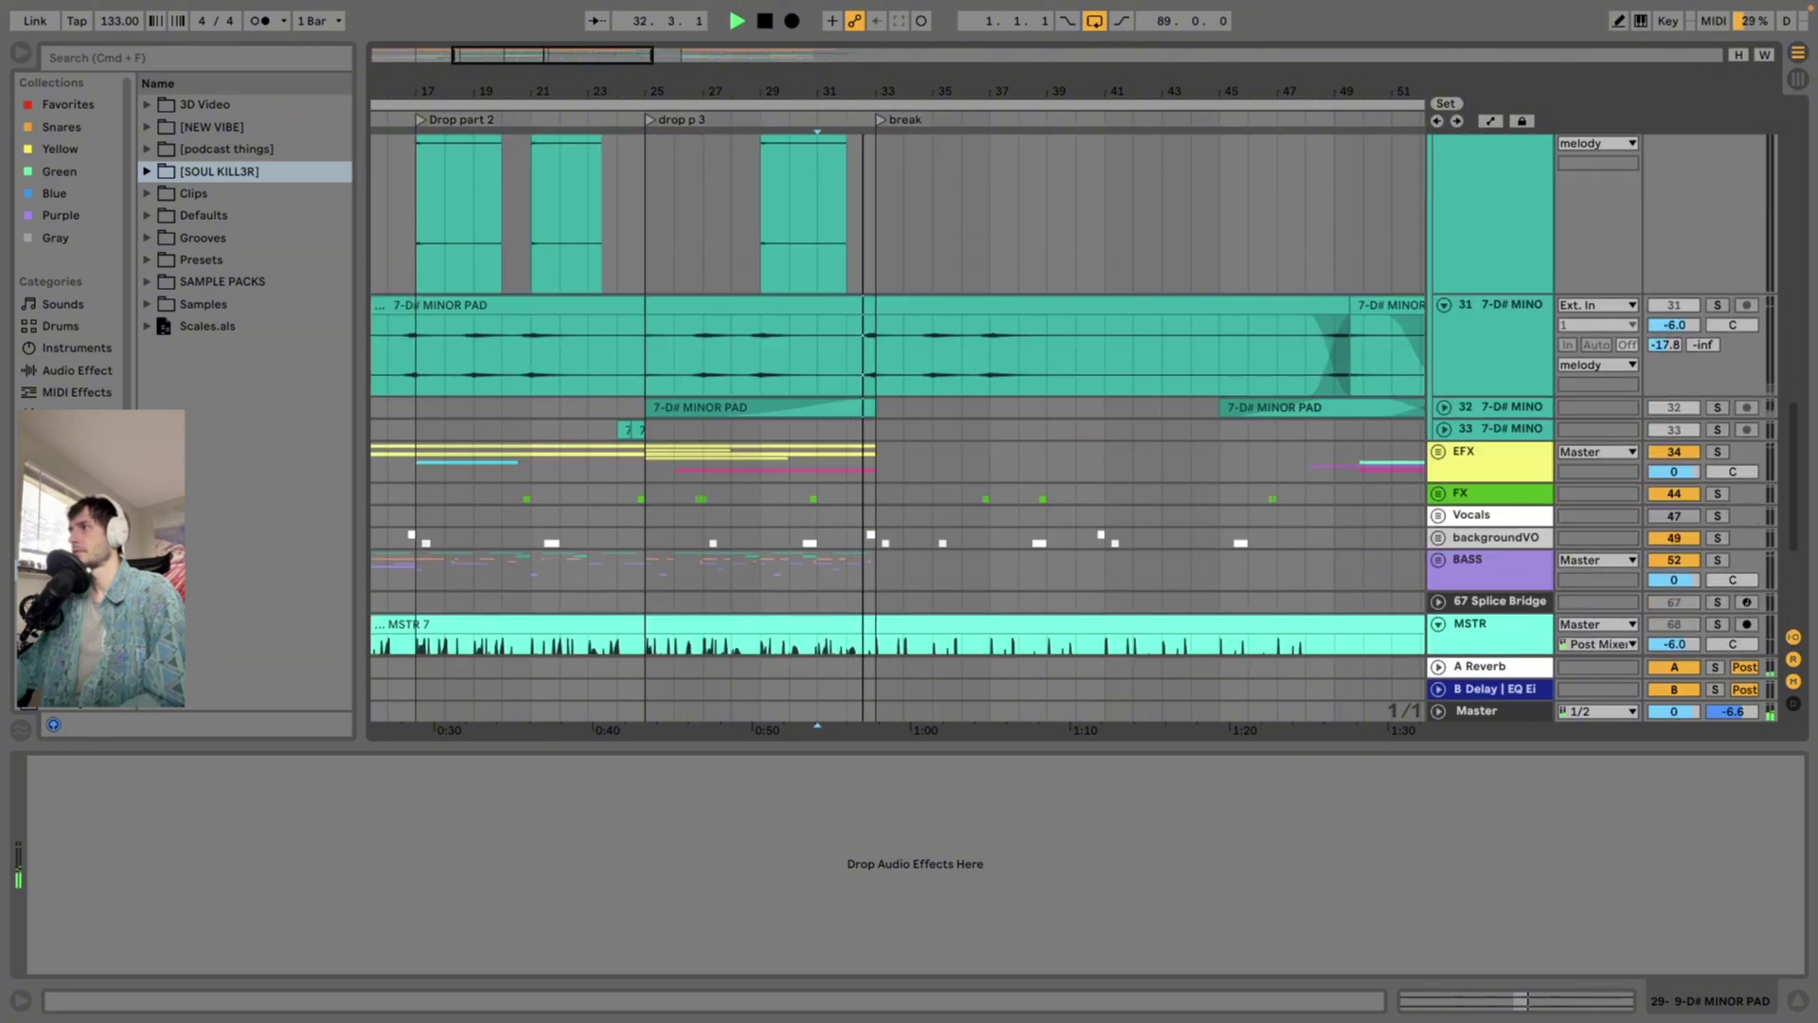
{"action": "key", "text": "space"}
Unfold the 32 and 33 7-D# MINOR PAD tracks and play from bar 31 and from bar 49
{"action": "left_click", "coordinate": [1444, 429]}
{"action": "left_click", "coordinate": [1444, 407]}
{"action": "key", "text": "space"}
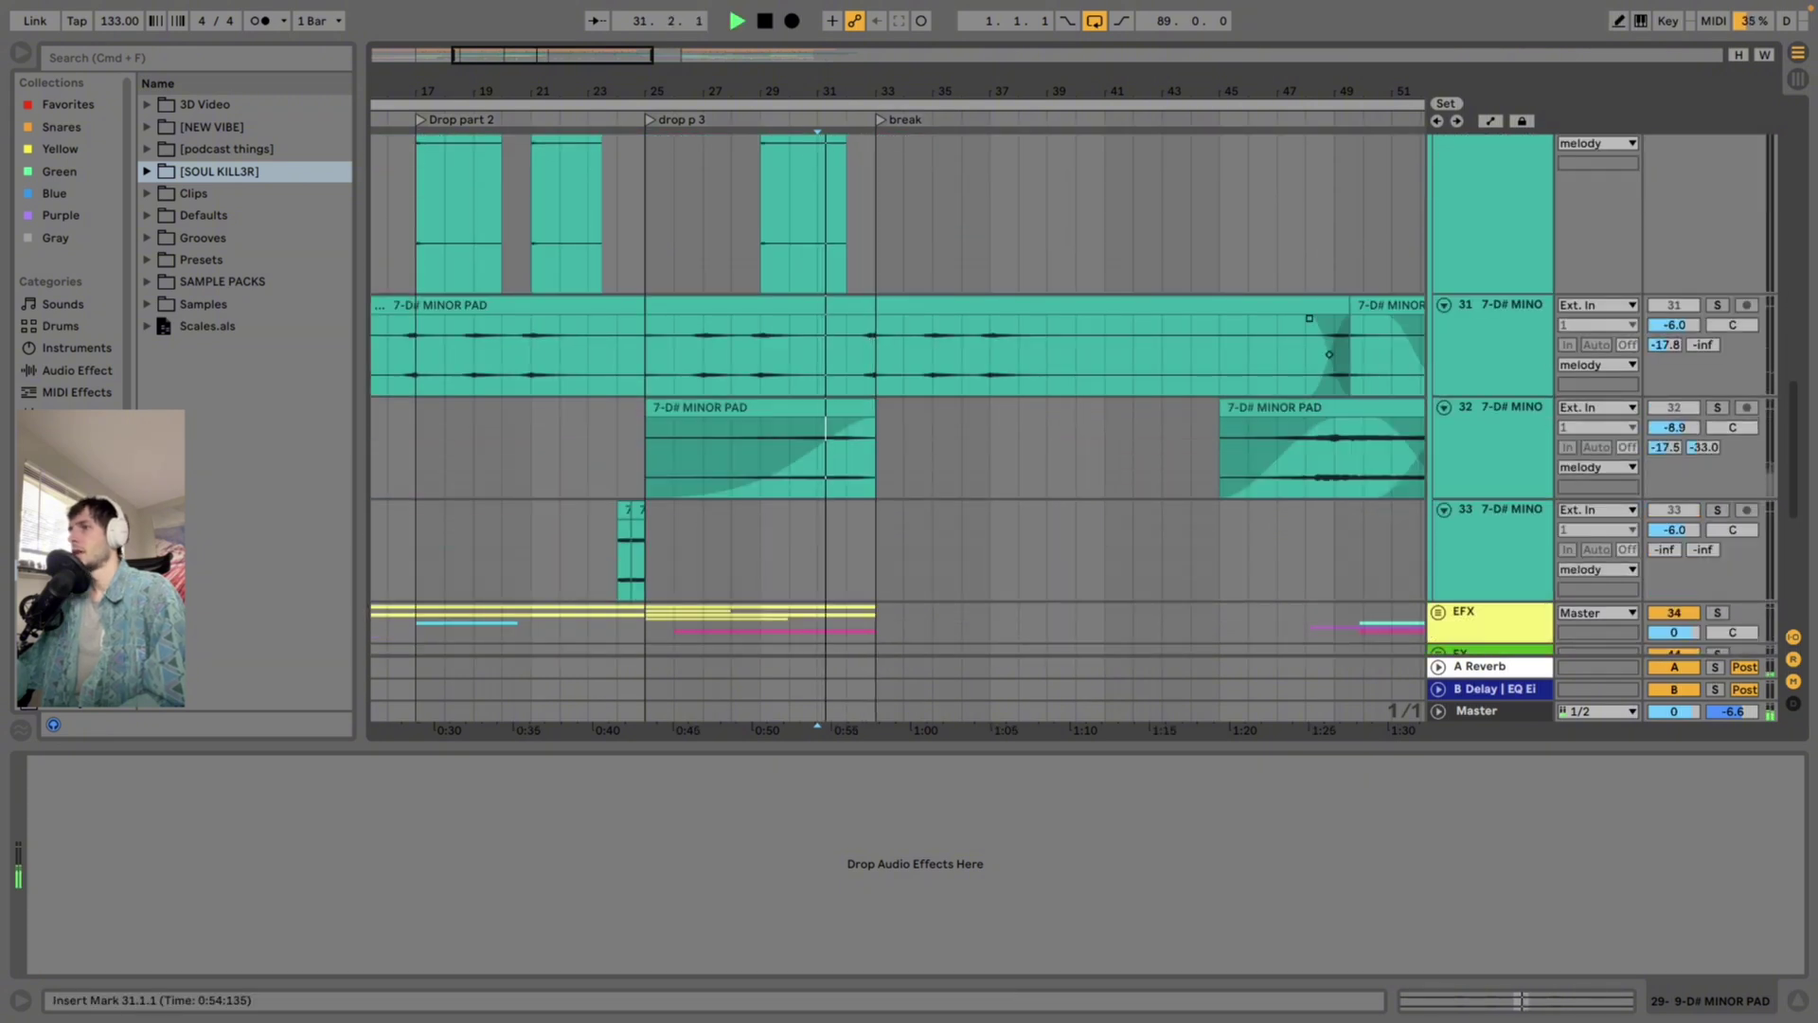
{"action": "left_click", "coordinate": [1336, 436]}
{"action": "key", "text": "space"}
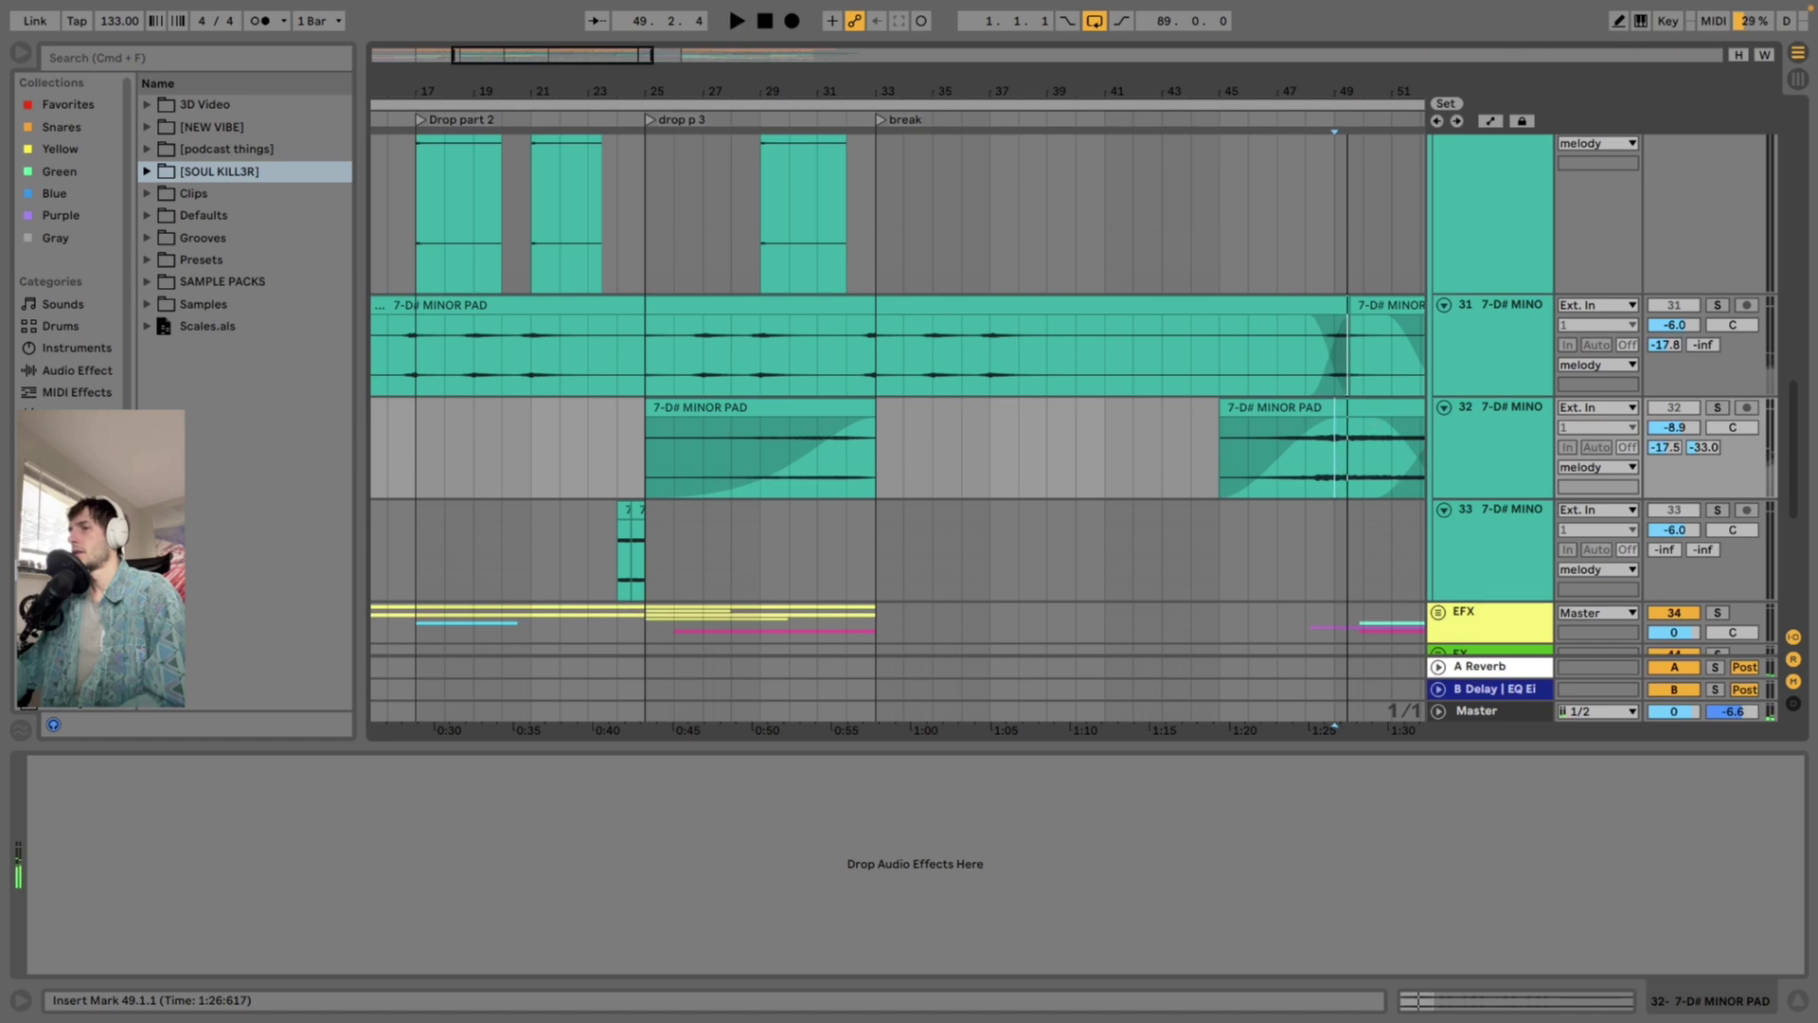
{"action": "scroll", "coordinate": [1326, 426], "scroll_direction": "down", "scroll_amount": 4}
{"action": "key", "text": "space"}
Solo the 33 7-D# MINOR PAD track and play its short clip from bar 24
{"action": "left_click", "coordinate": [631, 403]}
{"action": "left_click", "coordinate": [617, 402]}
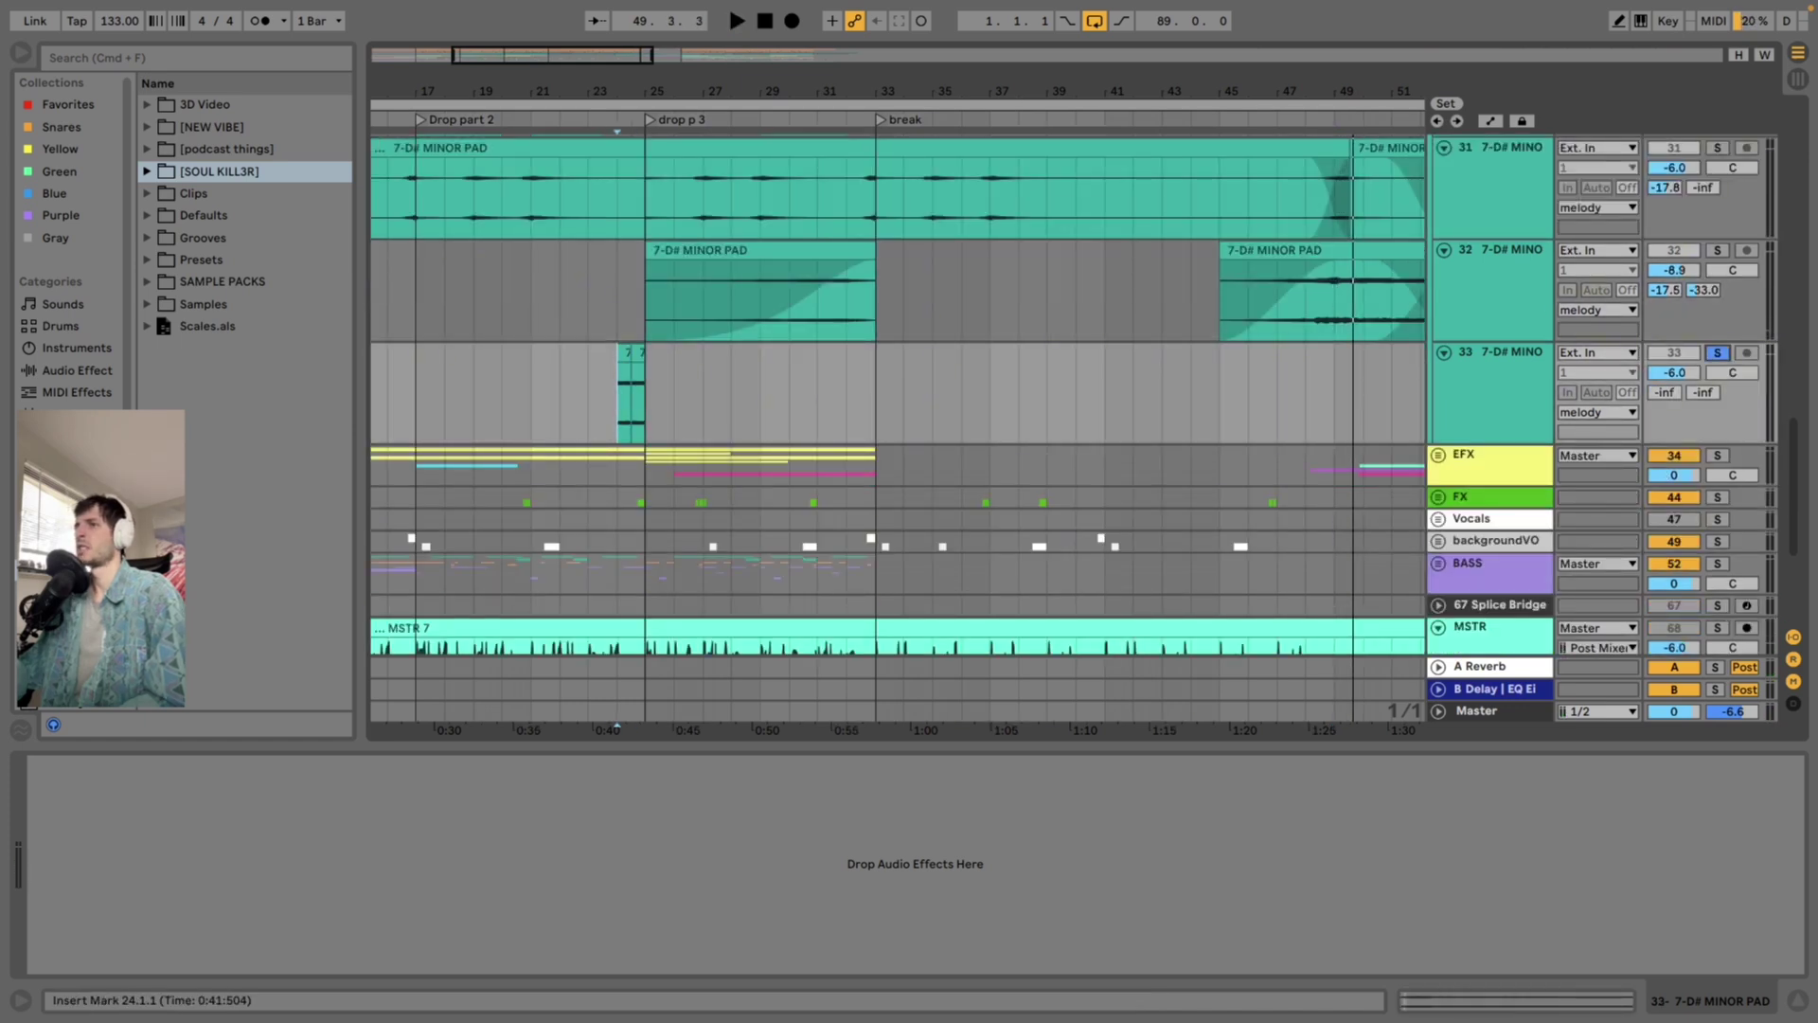
{"action": "key", "text": "space"}
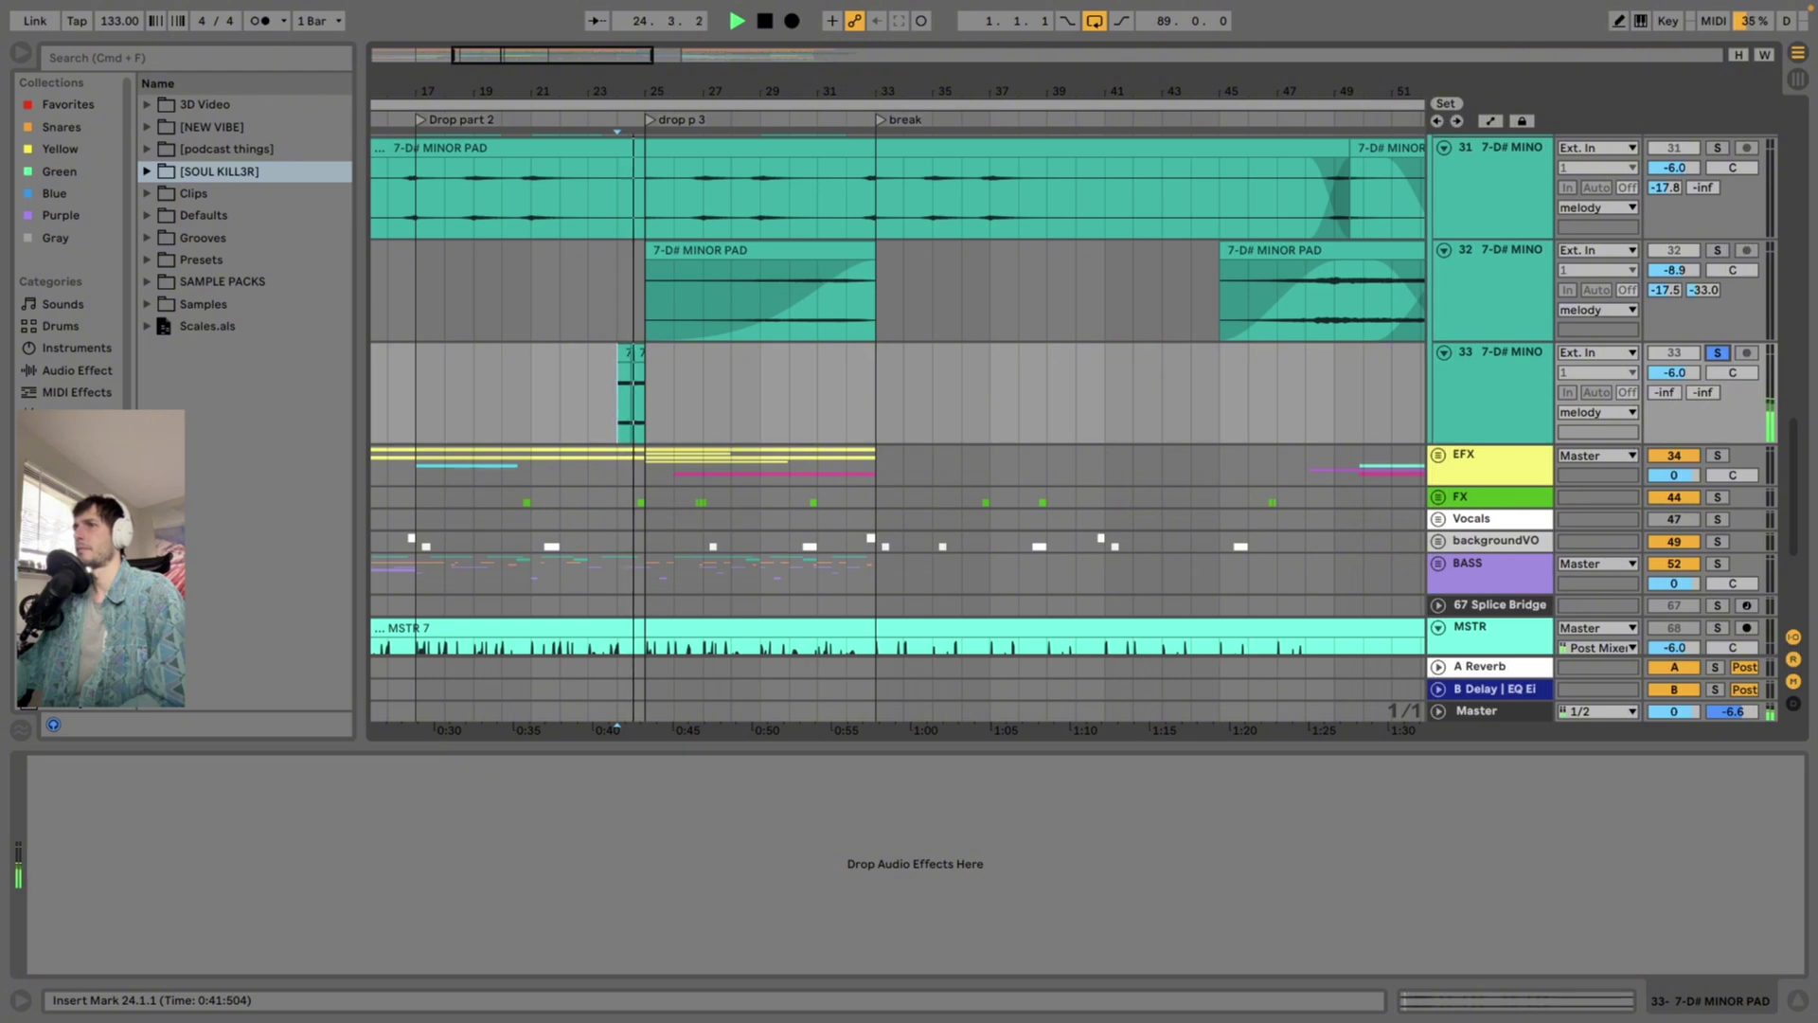
Clear the track 33 solo and play all tracks together from bar 22
{"action": "left_click", "coordinate": [559, 398]}
{"action": "key", "text": "space"}
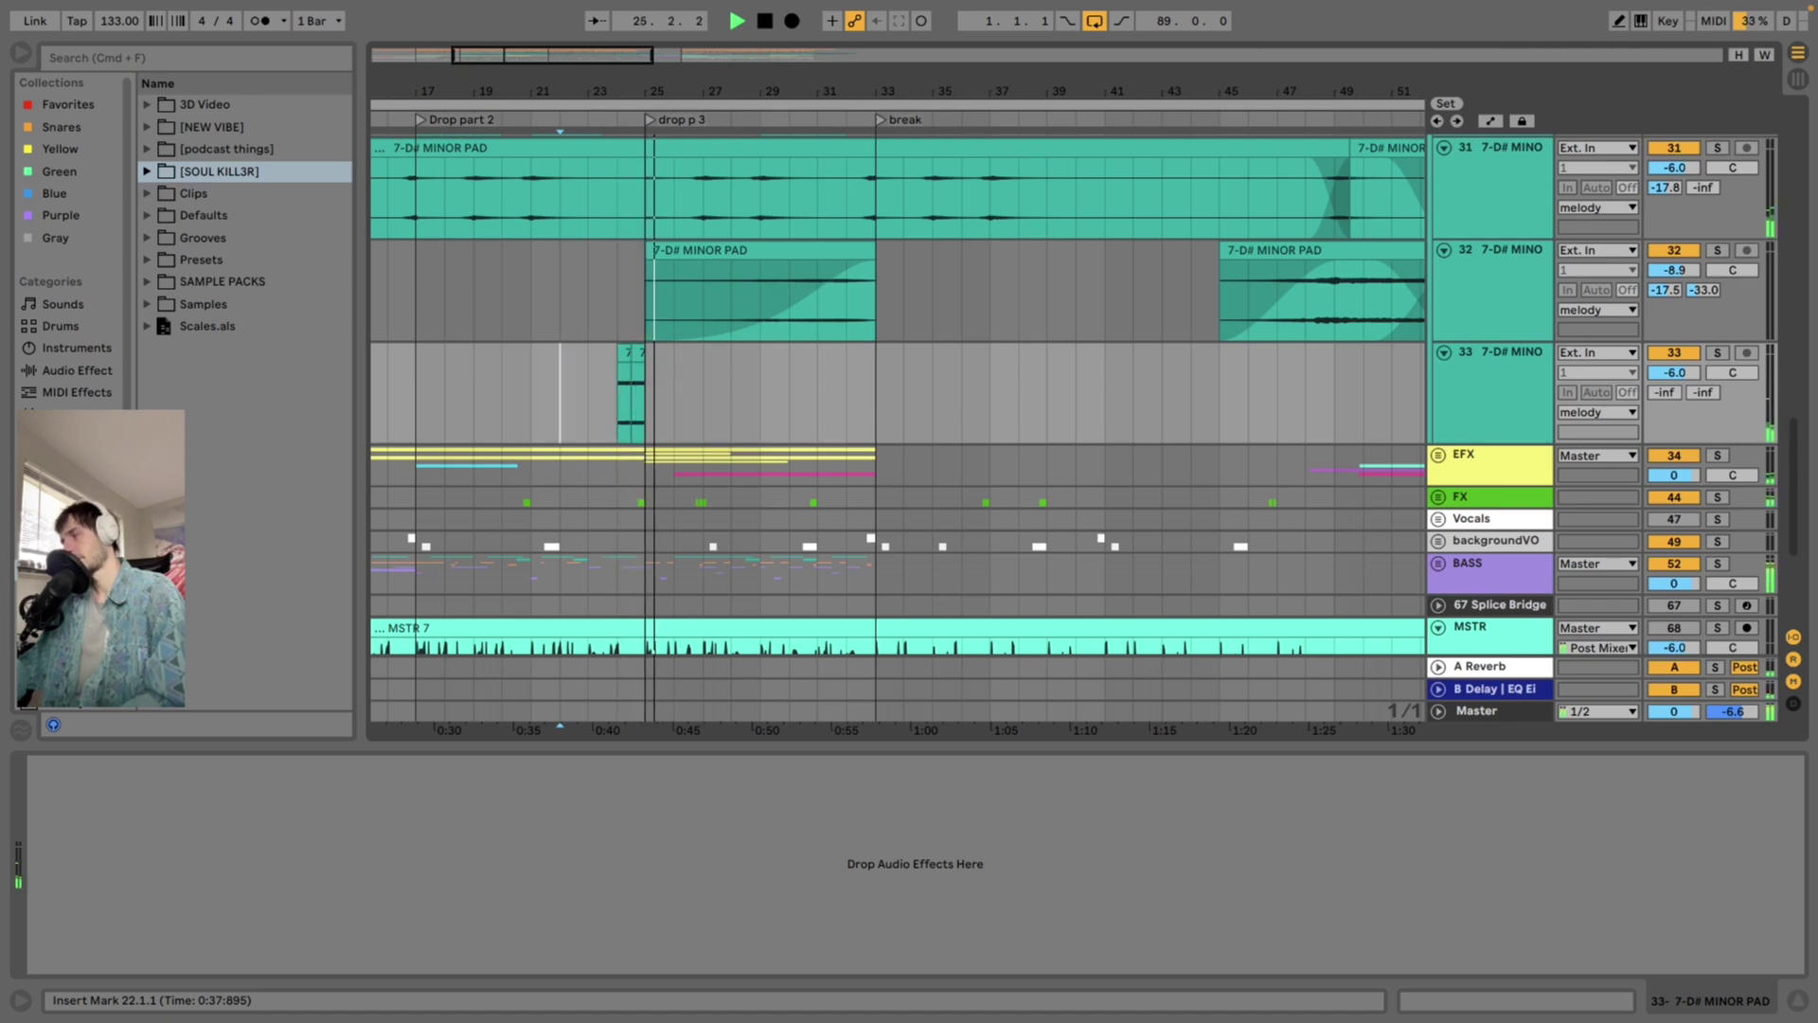
{"action": "scroll", "coordinate": [897, 426], "scroll_direction": "up", "scroll_amount": 10}
{"action": "key", "text": "space"}
Fold the melody group
{"action": "scroll", "coordinate": [898, 426], "scroll_direction": "up", "scroll_amount": 4}
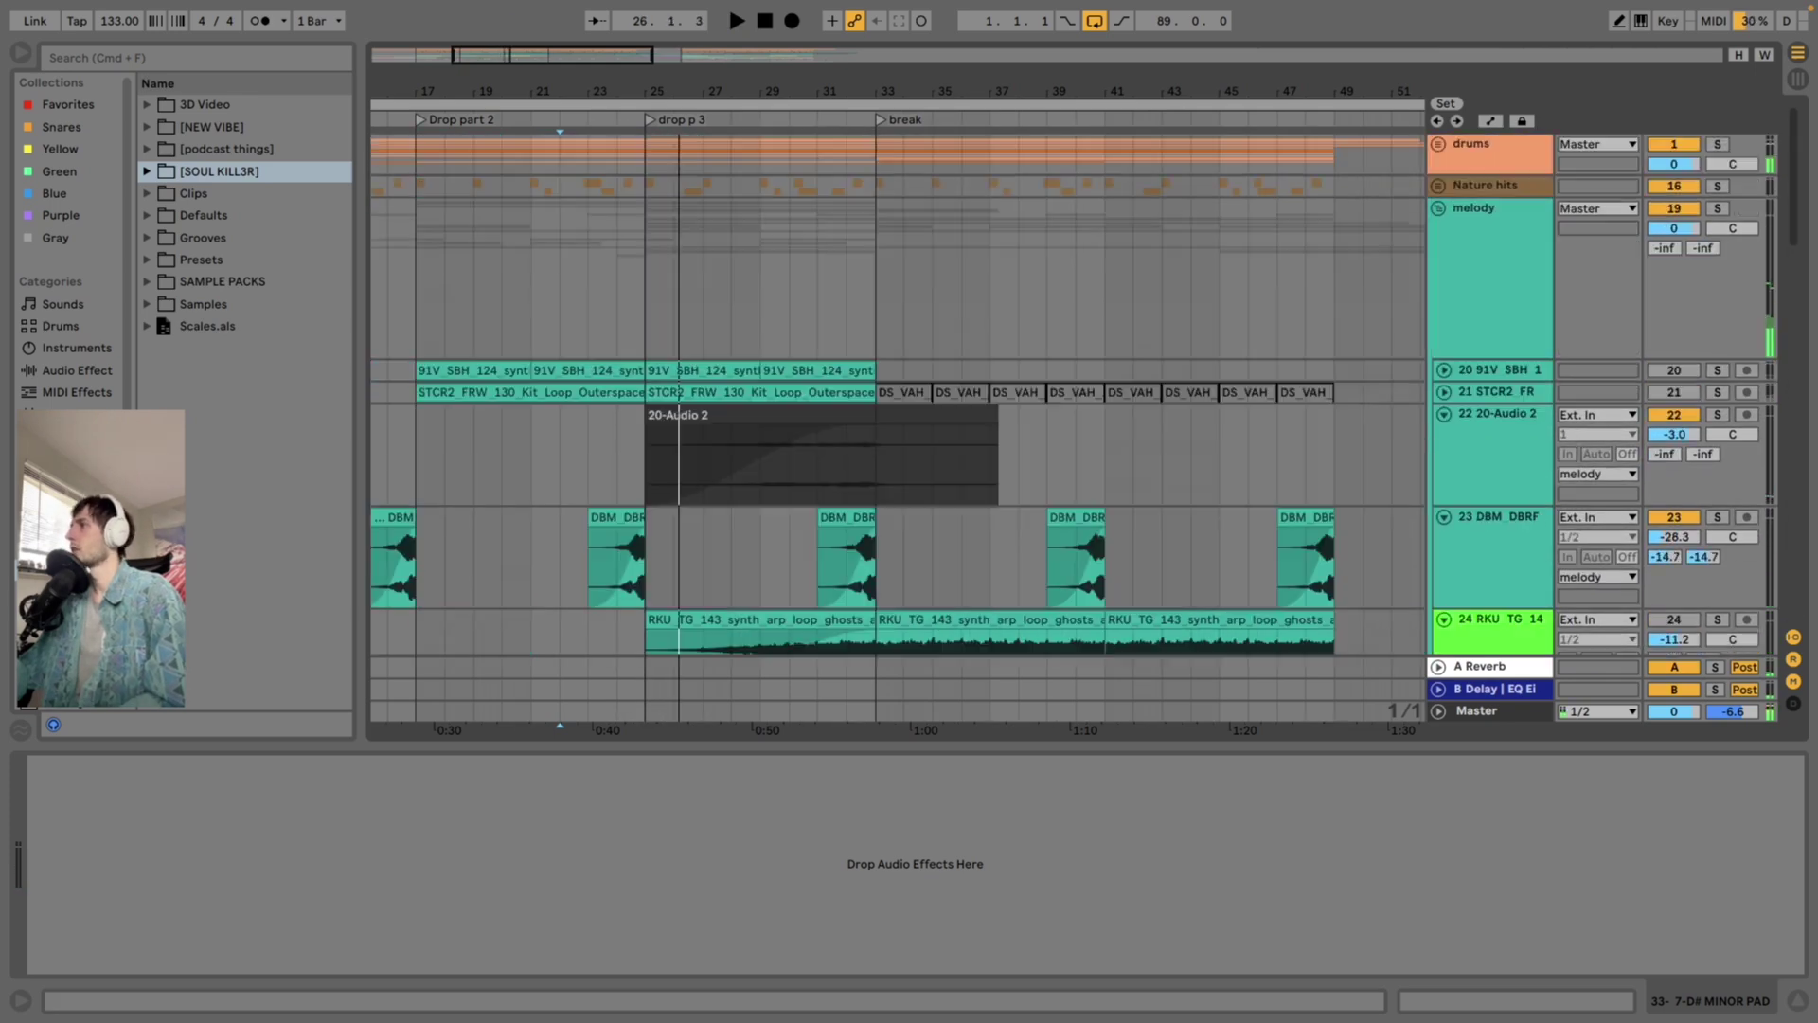
{"action": "left_click", "coordinate": [1439, 208]}
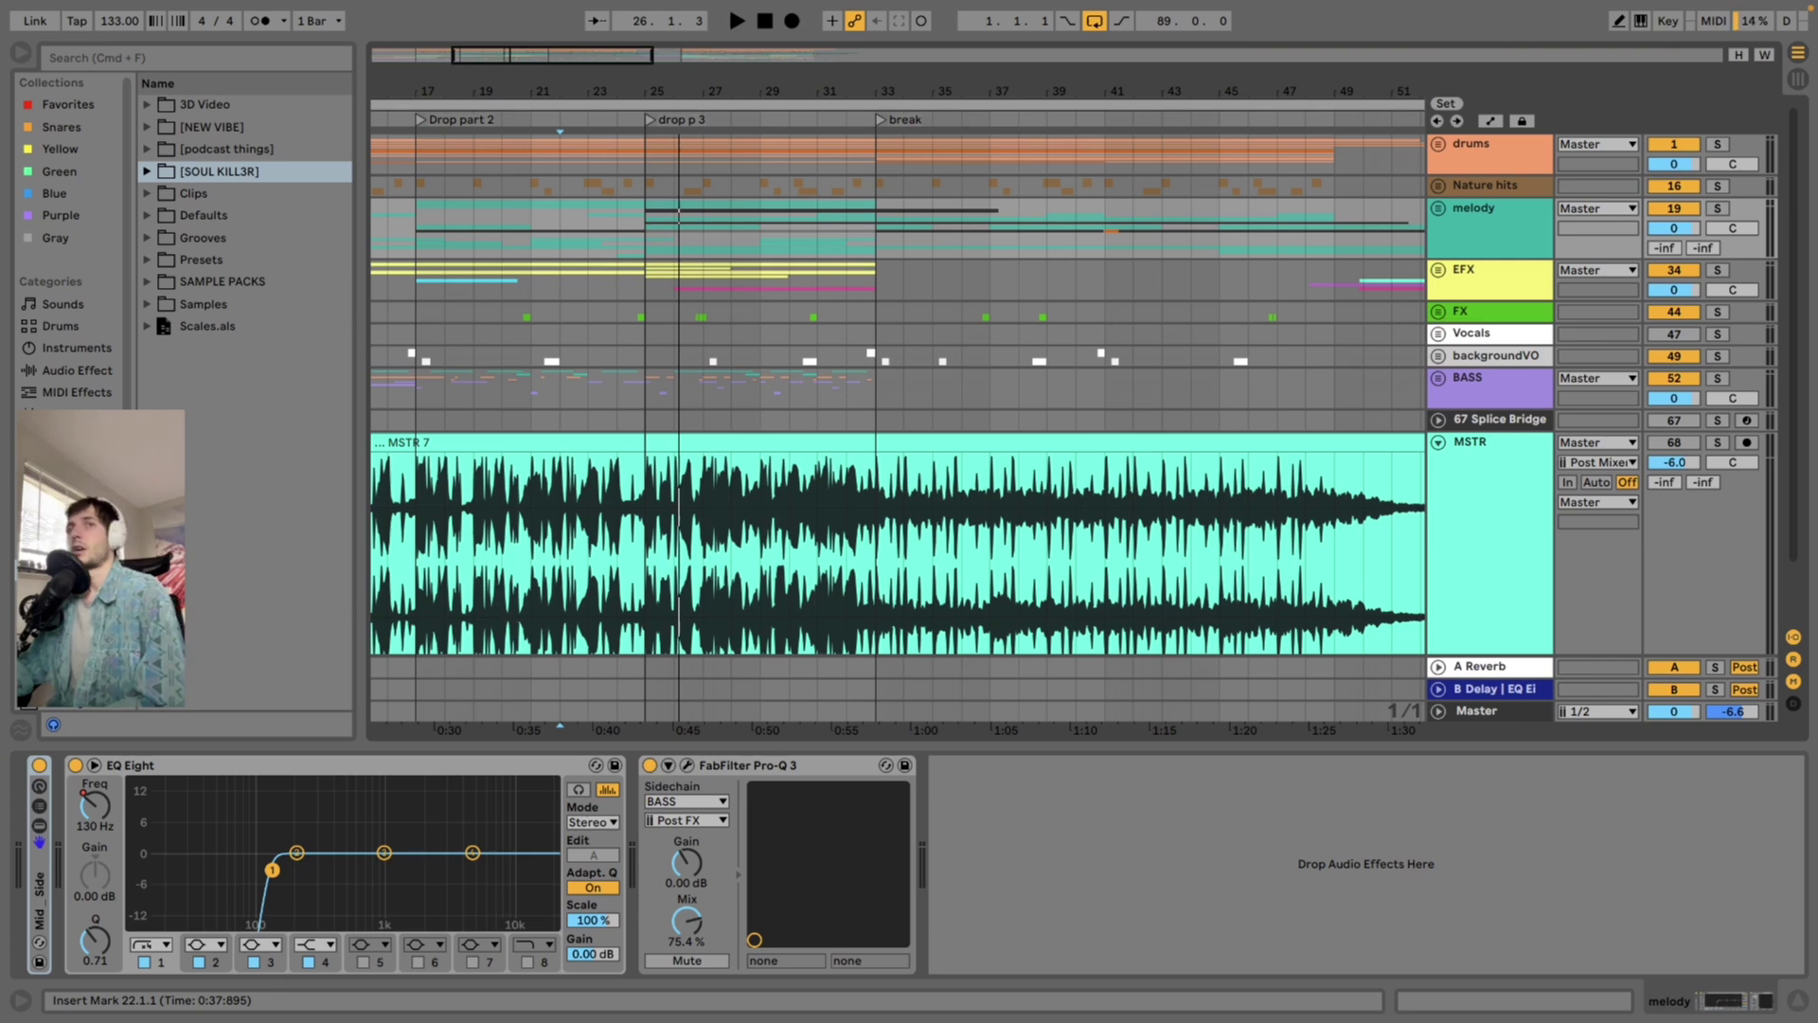
Unfold the EFX group and look through its tracks from 35 16-Serum down to the 43 Cymatics track
{"action": "left_click", "coordinate": [646, 288]}
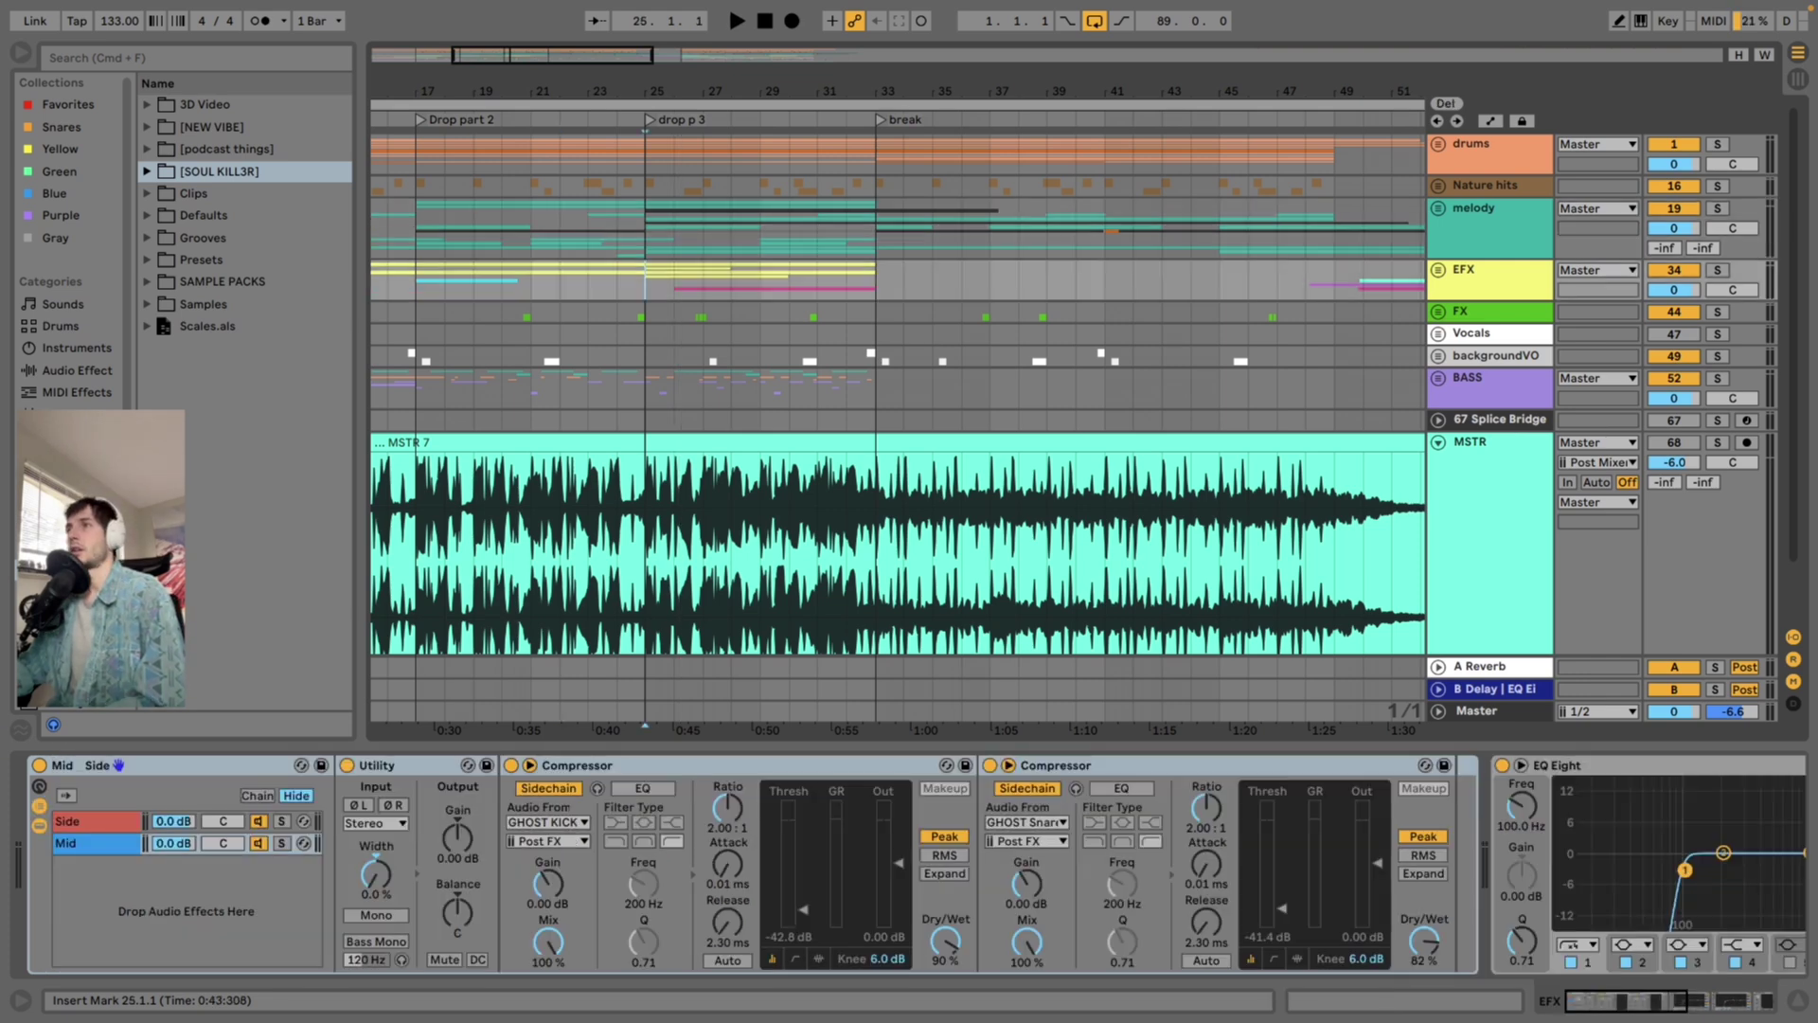
{"action": "key", "text": "u"}
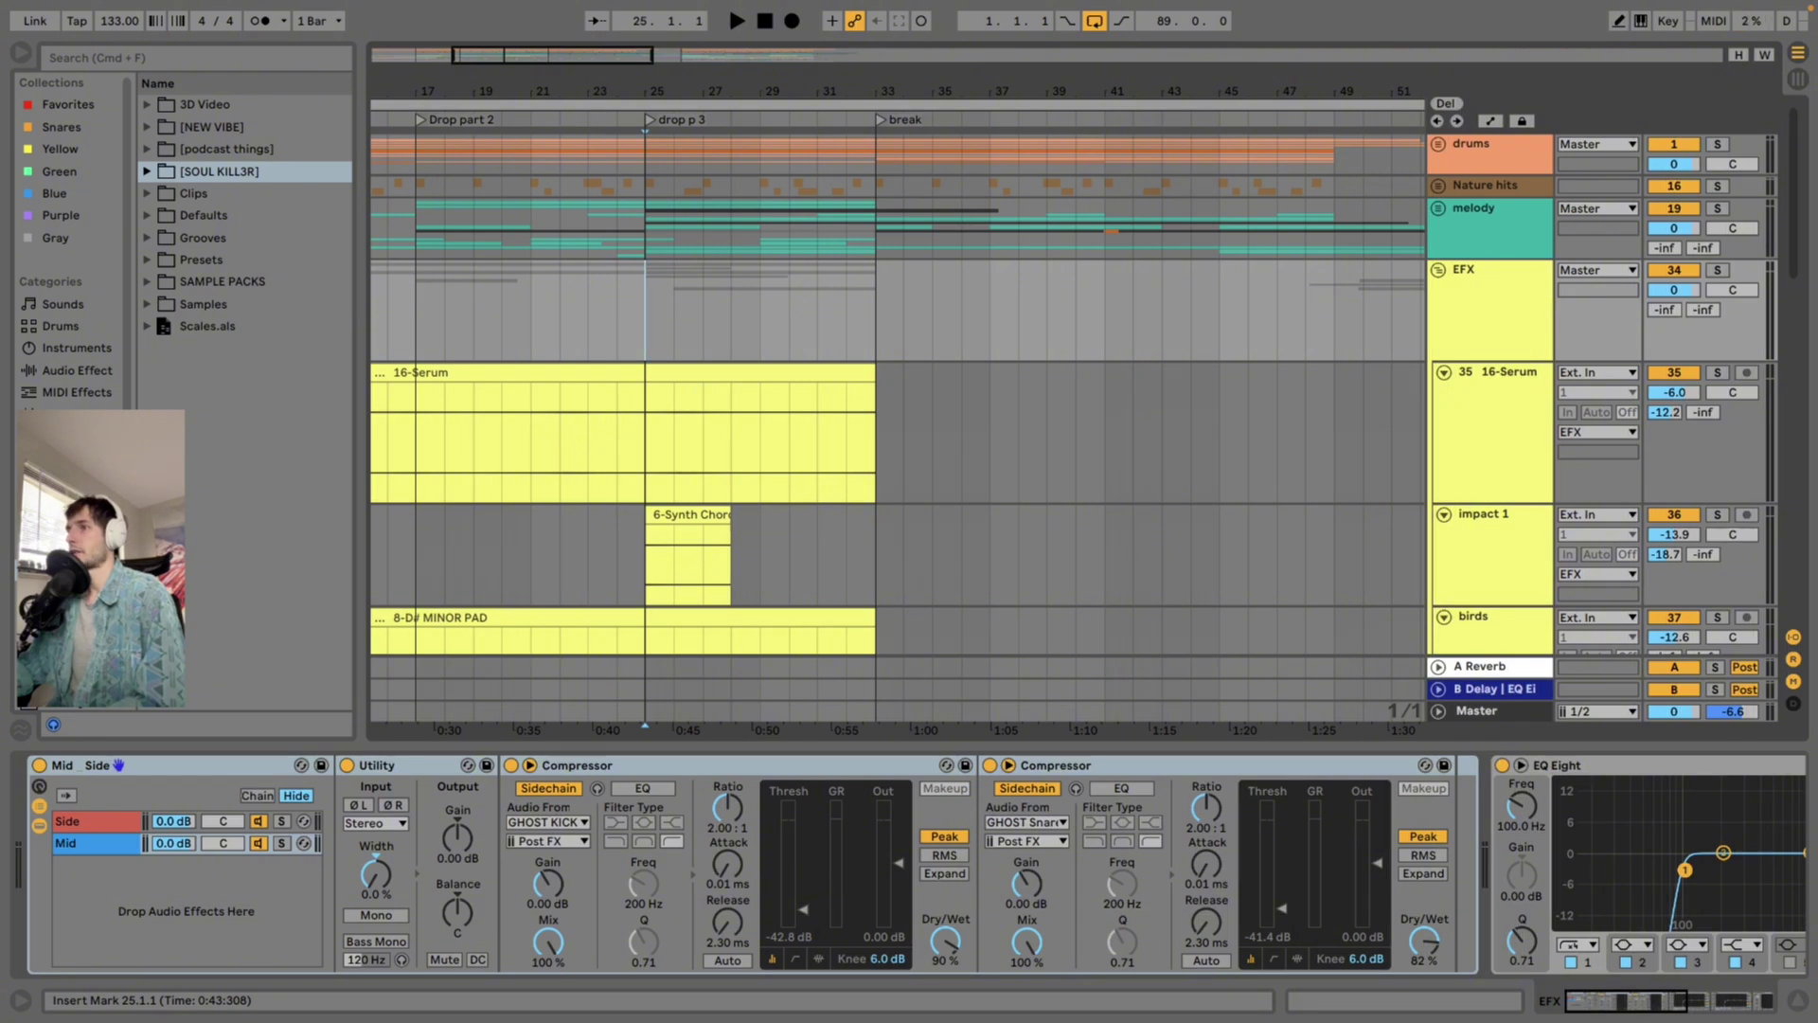
{"action": "scroll", "coordinate": [899, 398], "scroll_direction": "down", "scroll_amount": 5}
{"action": "scroll", "coordinate": [899, 397], "scroll_direction": "down", "scroll_amount": 6}
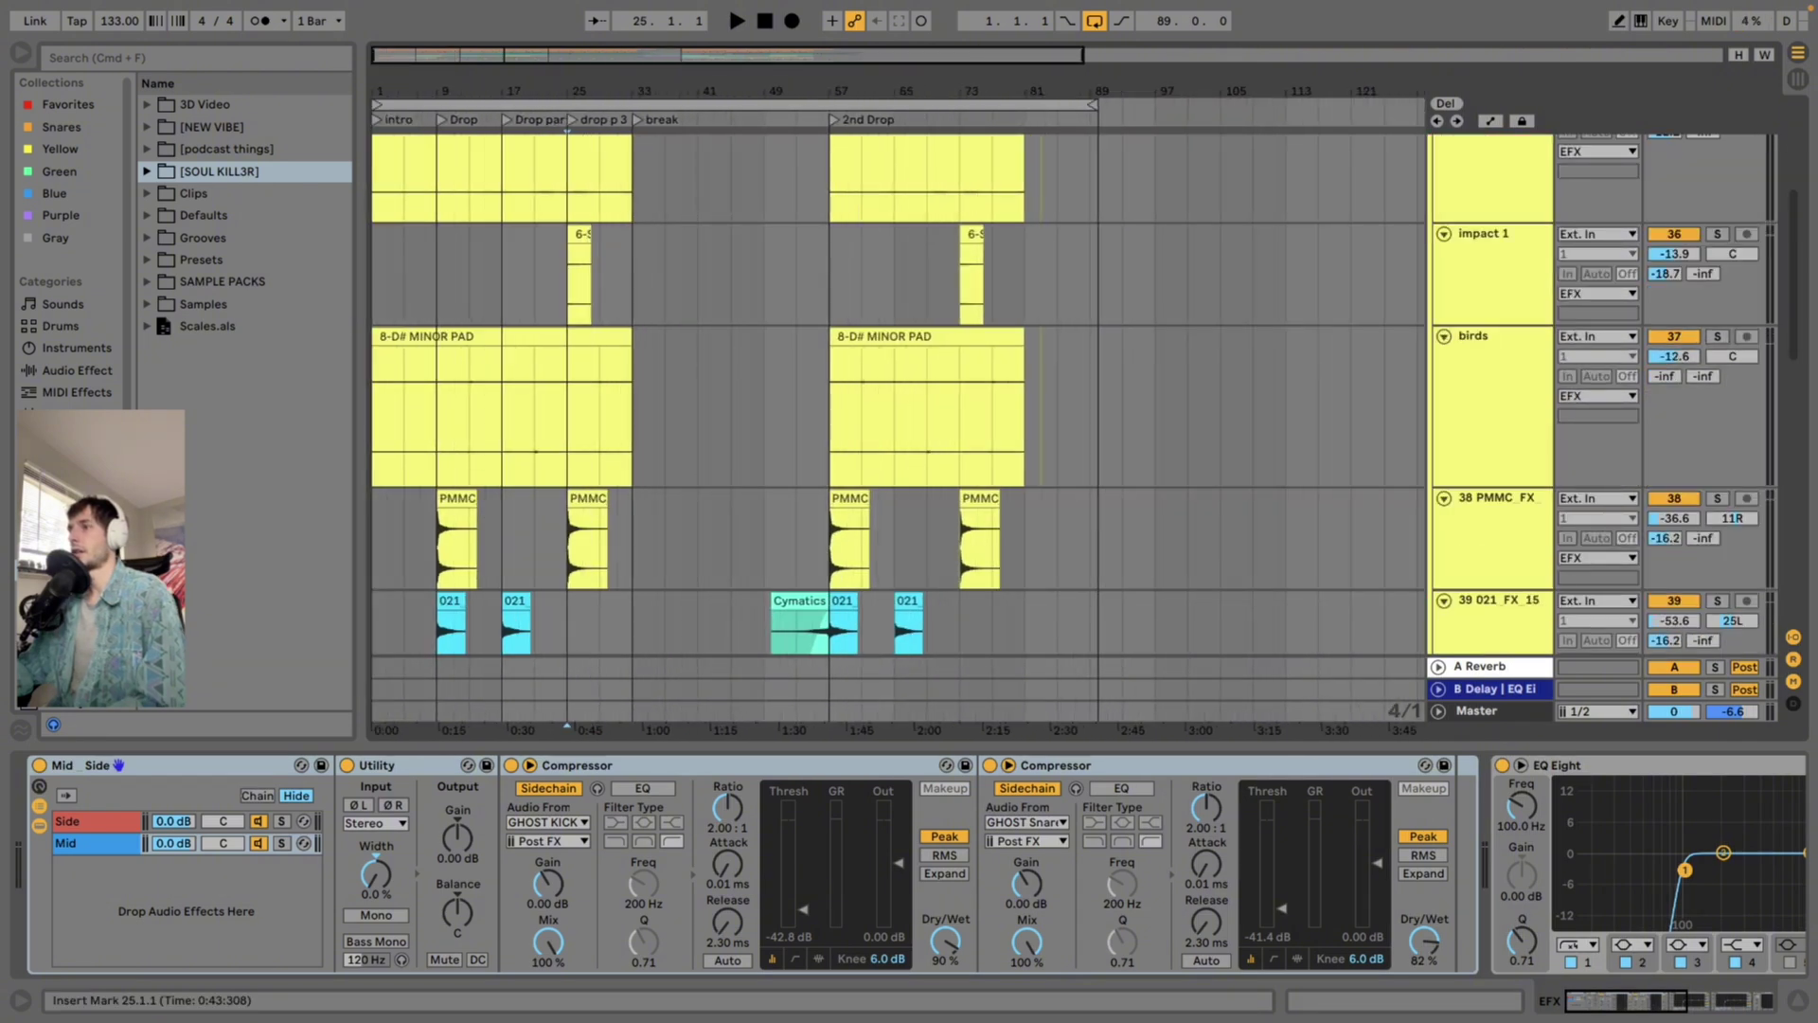
{"action": "scroll", "coordinate": [899, 398], "scroll_direction": "down", "scroll_amount": 4}
{"action": "scroll", "coordinate": [898, 395], "scroll_direction": "down", "scroll_amount": 3}
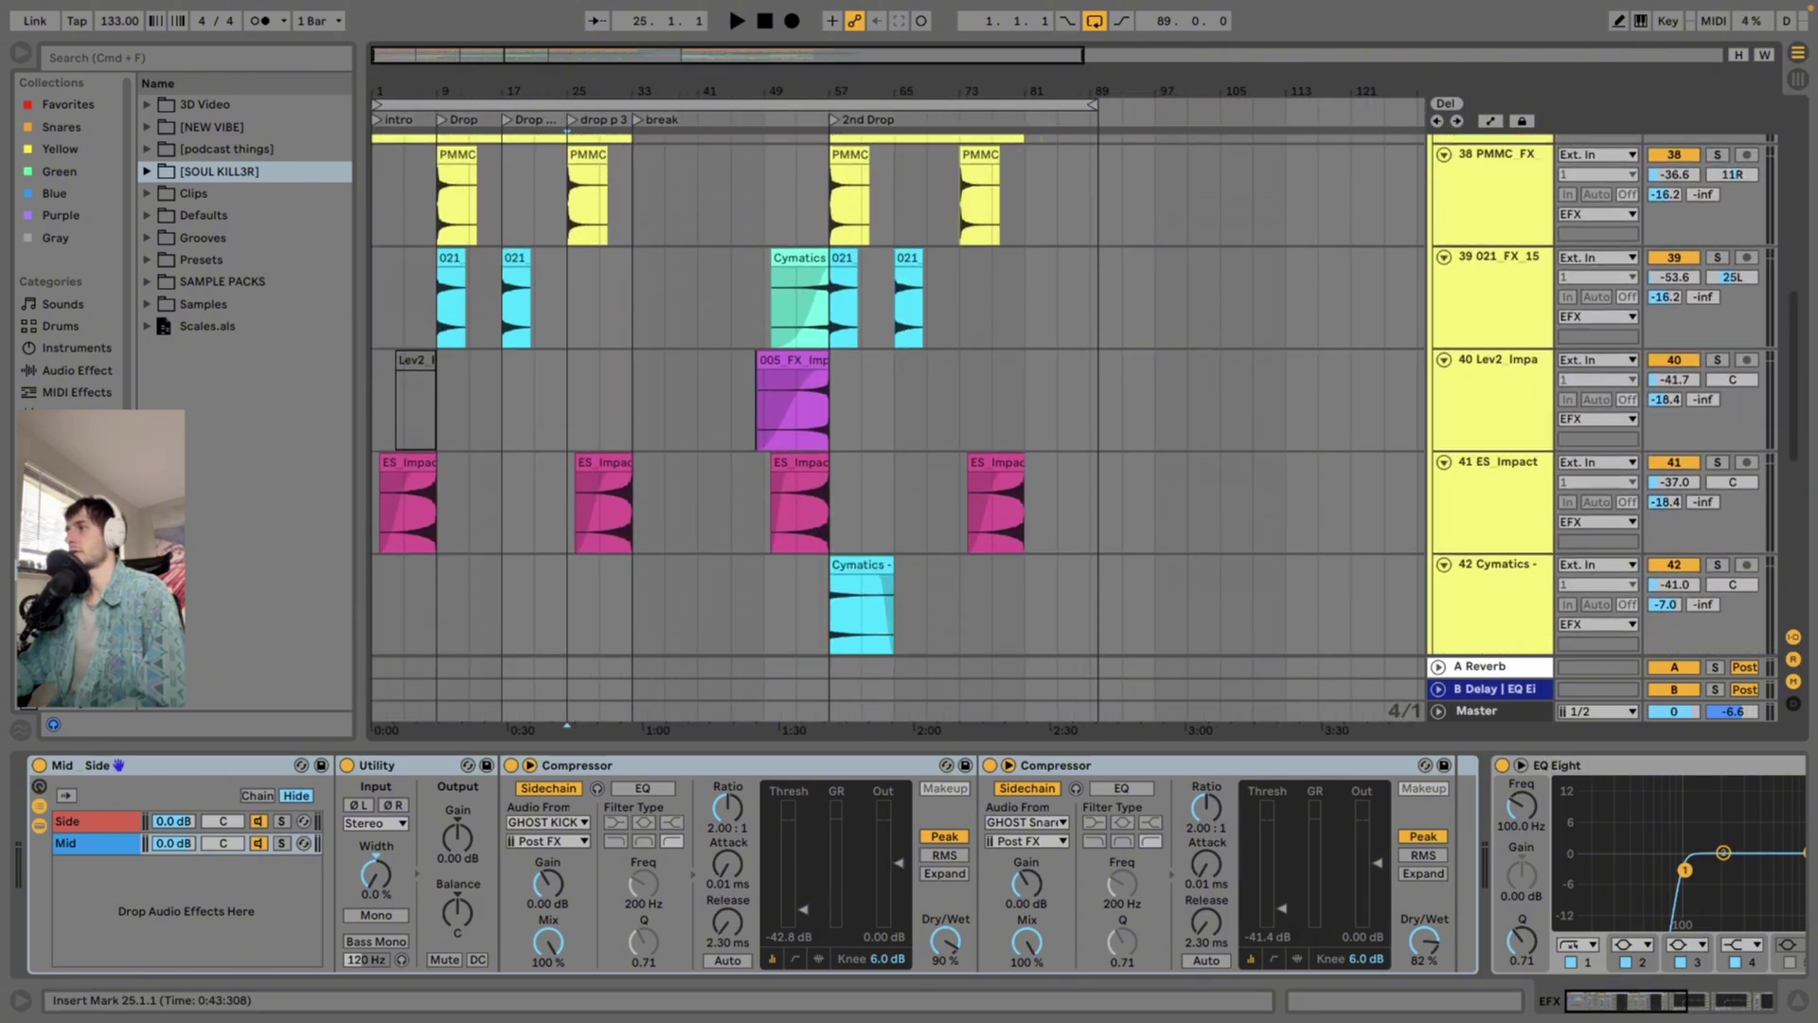
{"action": "key", "text": "alt+super+l"}
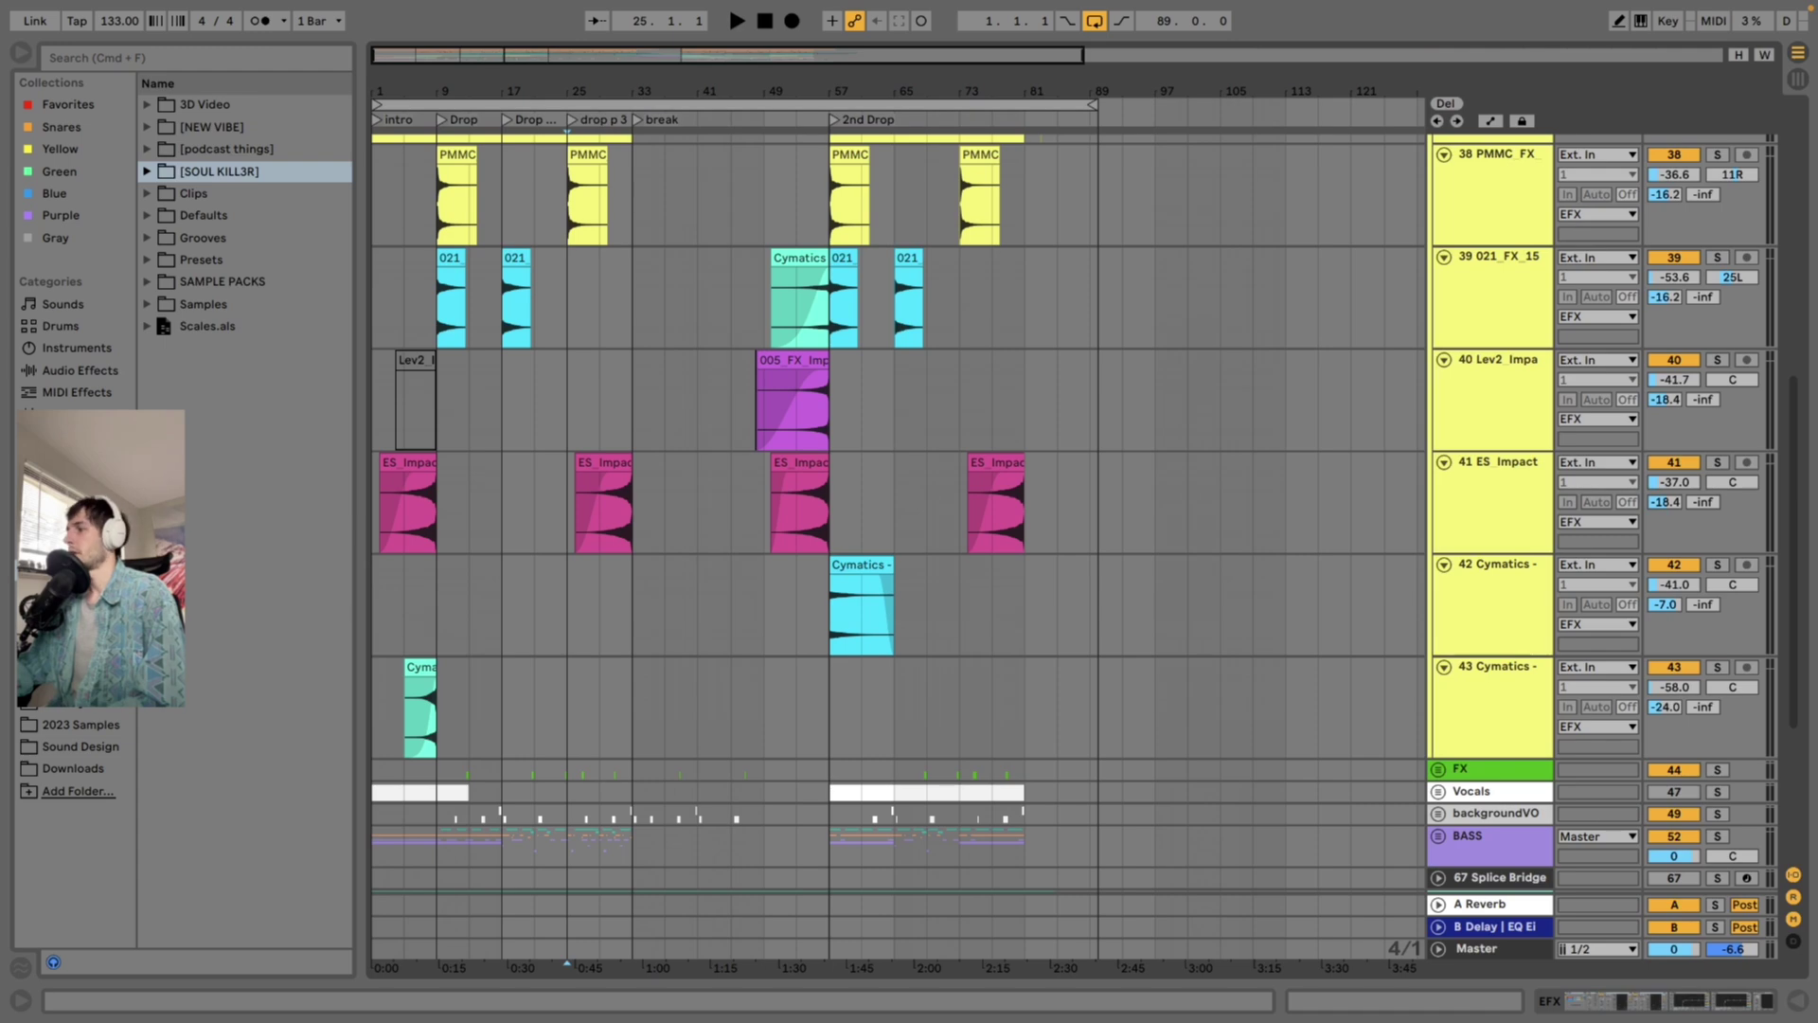
{"action": "key", "text": "alt+super+l"}
{"action": "scroll", "coordinate": [900, 398], "scroll_direction": "up", "scroll_amount": 6}
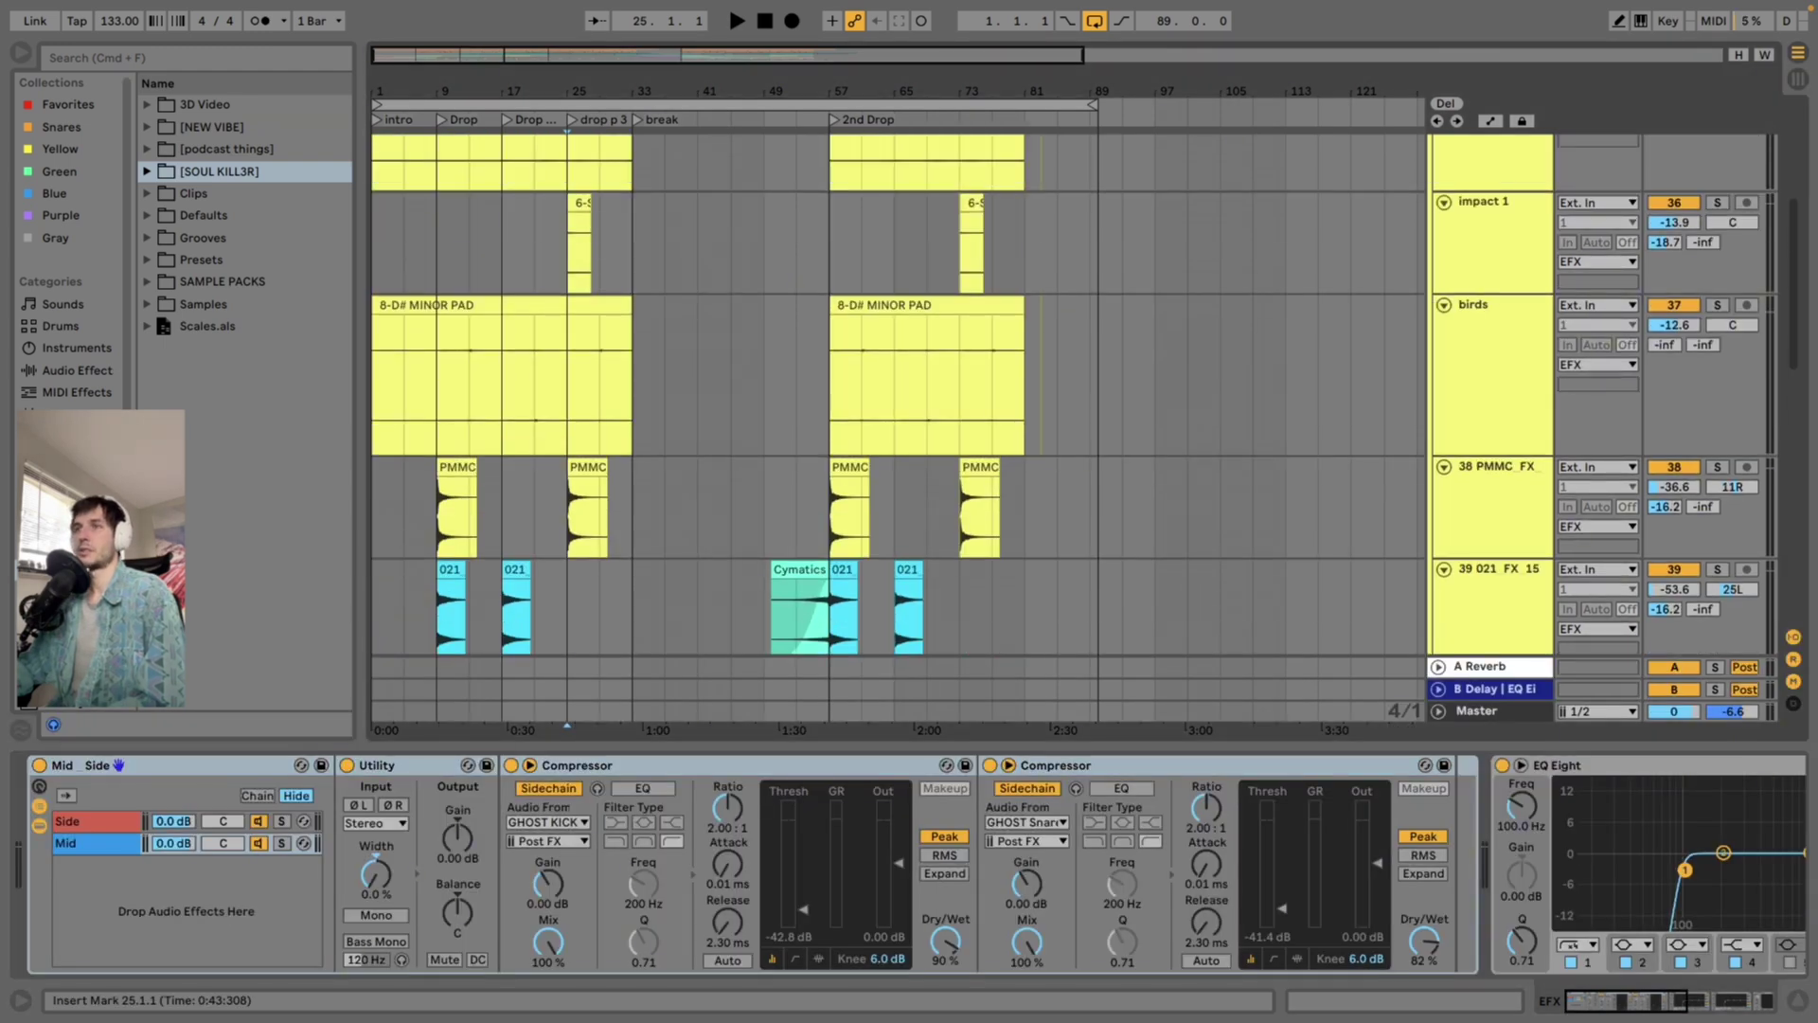
{"action": "scroll", "coordinate": [898, 395], "scroll_direction": "up", "scroll_amount": 1}
{"action": "scroll", "coordinate": [897, 395], "scroll_direction": "down", "scroll_amount": 5}
Solo the EFX group and play the 38 PMMC_FX clip from bar 9
{"action": "left_click", "coordinate": [440, 327]}
{"action": "scroll", "coordinate": [441, 326], "scroll_direction": "up", "scroll_amount": 7}
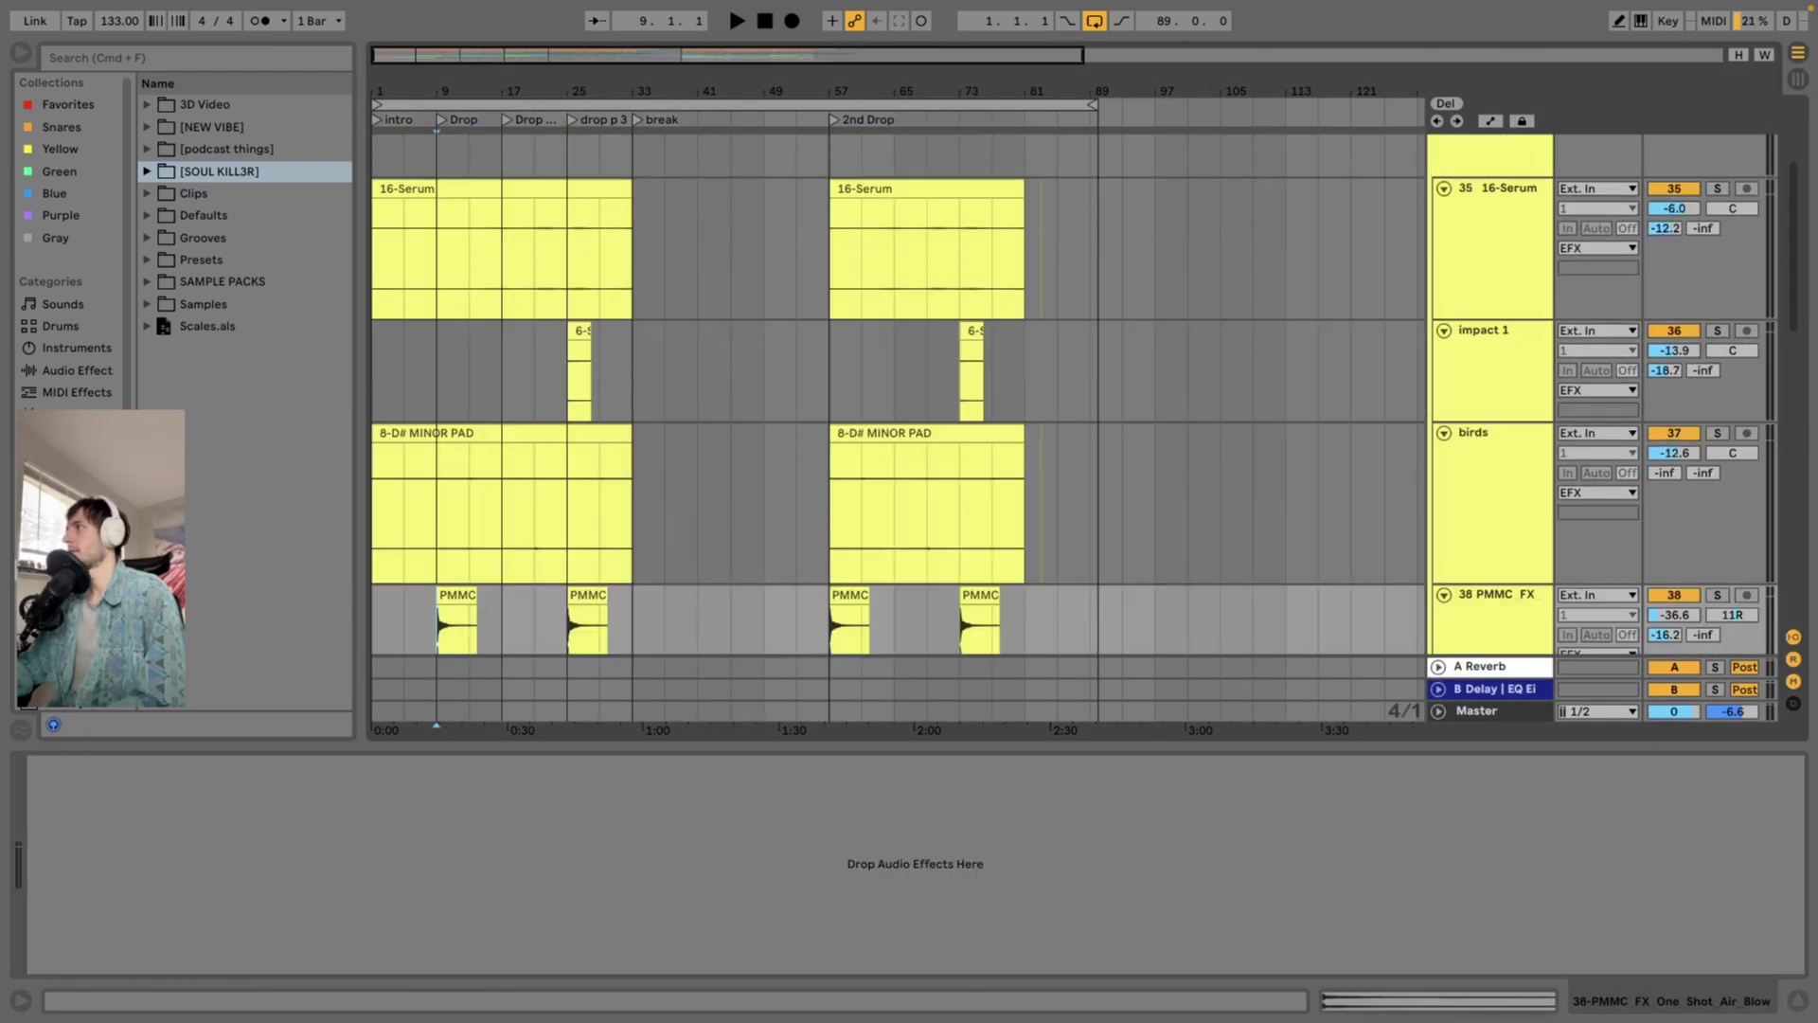
{"action": "scroll", "coordinate": [898, 395], "scroll_direction": "up", "scroll_amount": 4}
{"action": "key", "text": "space"}
{"action": "scroll", "coordinate": [897, 395], "scroll_direction": "down", "scroll_amount": 8}
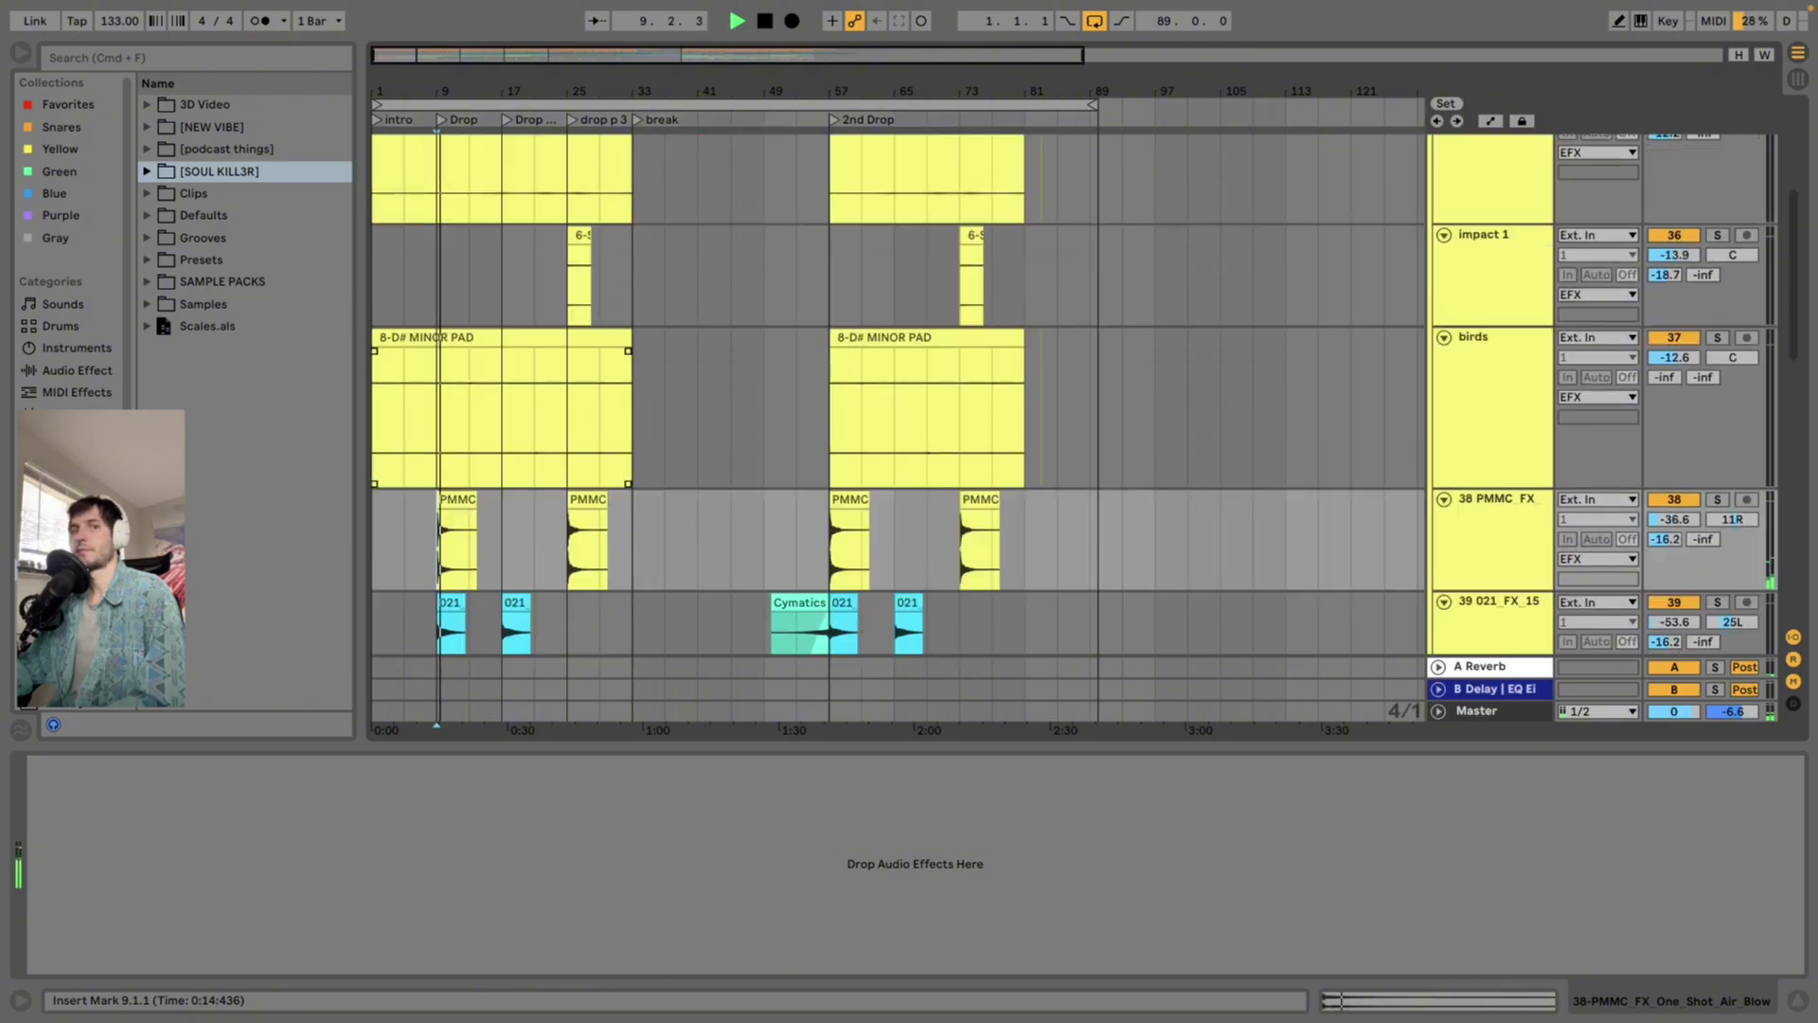
Play the 39 021_FX clip from bar 9 with the EFX group still in solo
{"action": "left_click", "coordinate": [443, 492]}
{"action": "key", "text": "space"}
{"action": "key", "text": "space"}
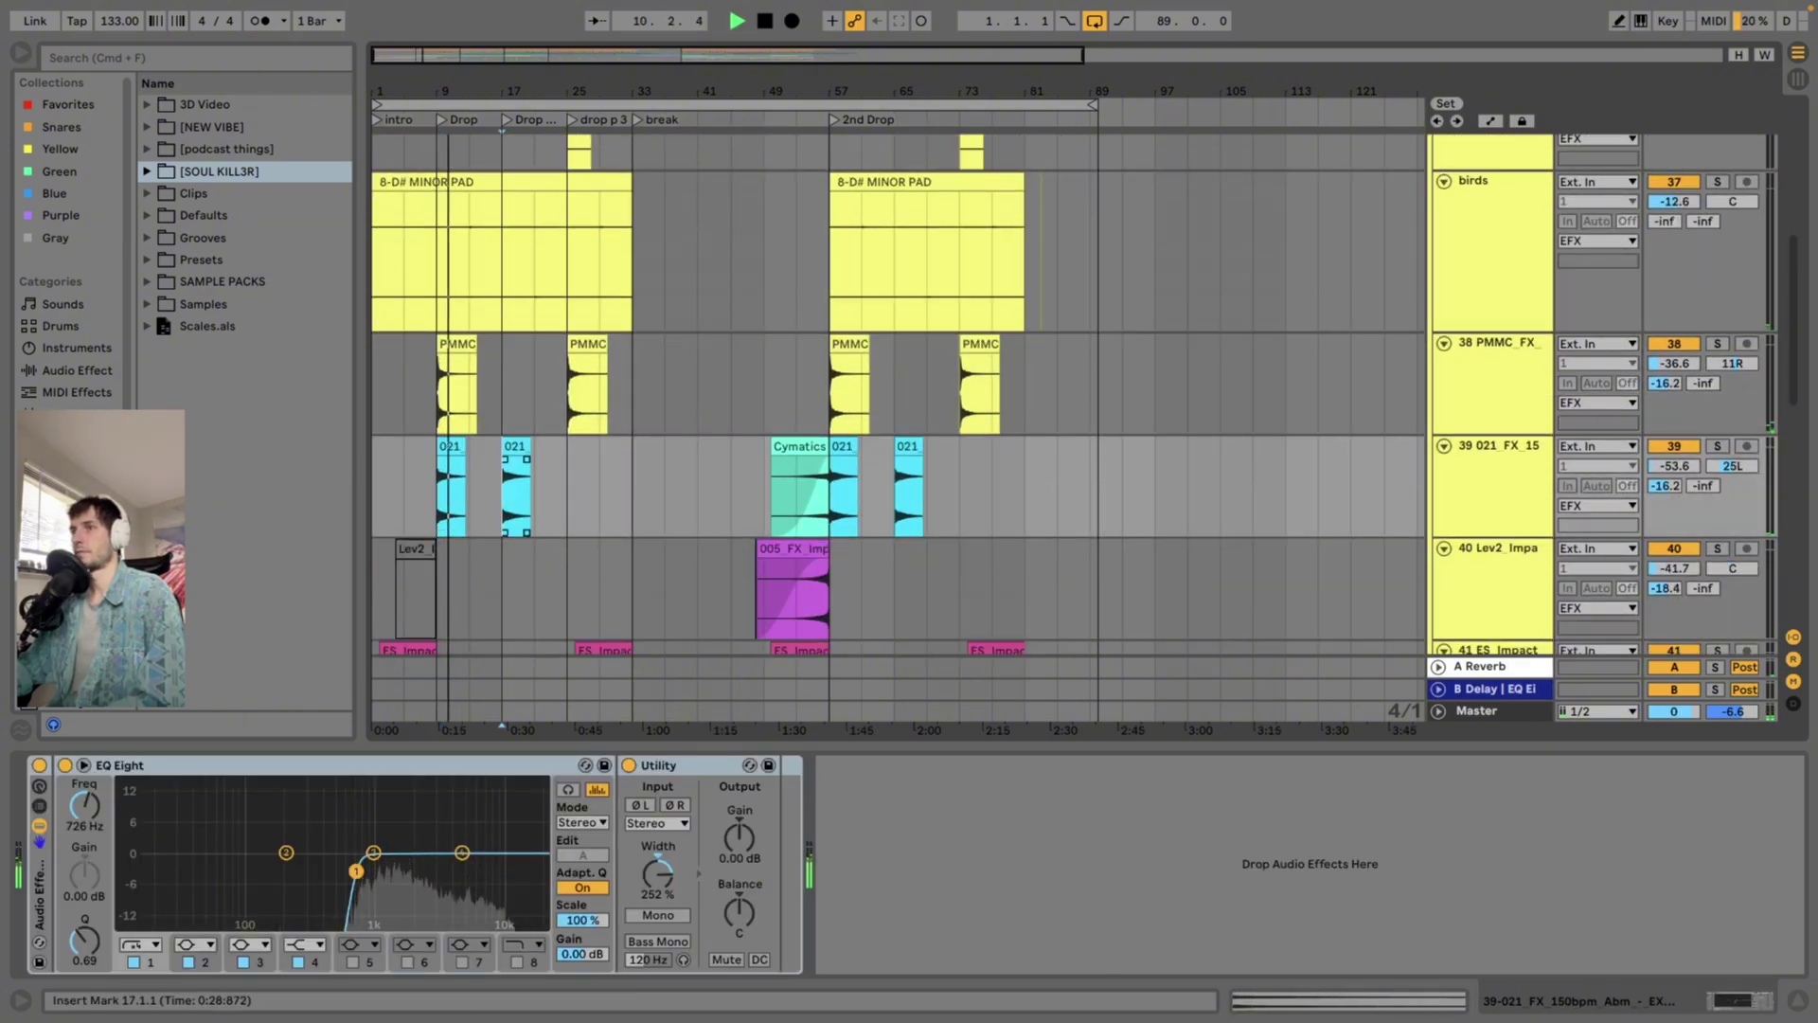
{"action": "scroll", "coordinate": [898, 395], "scroll_direction": "down", "scroll_amount": 3}
{"action": "key", "text": "space"}
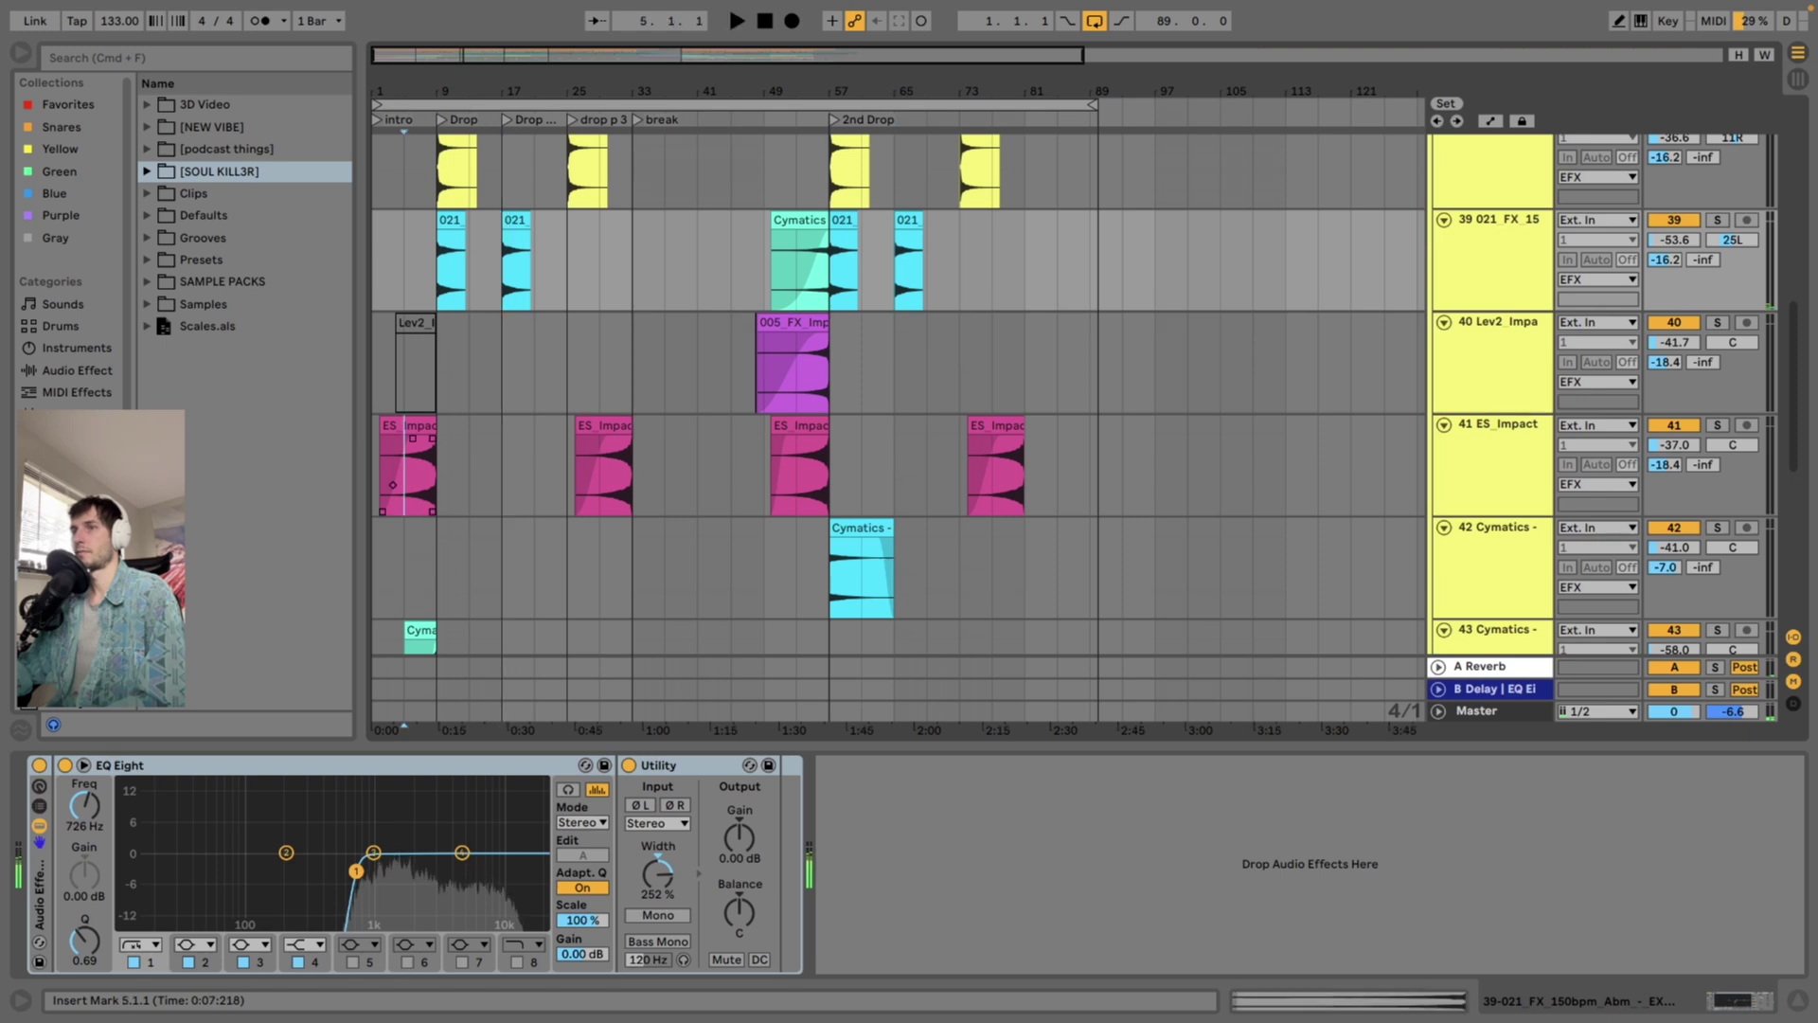
Play the first ES_Impact clip on track 41 from bar 5 up to the Drop
{"action": "left_click", "coordinate": [406, 476]}
{"action": "key", "text": "space"}
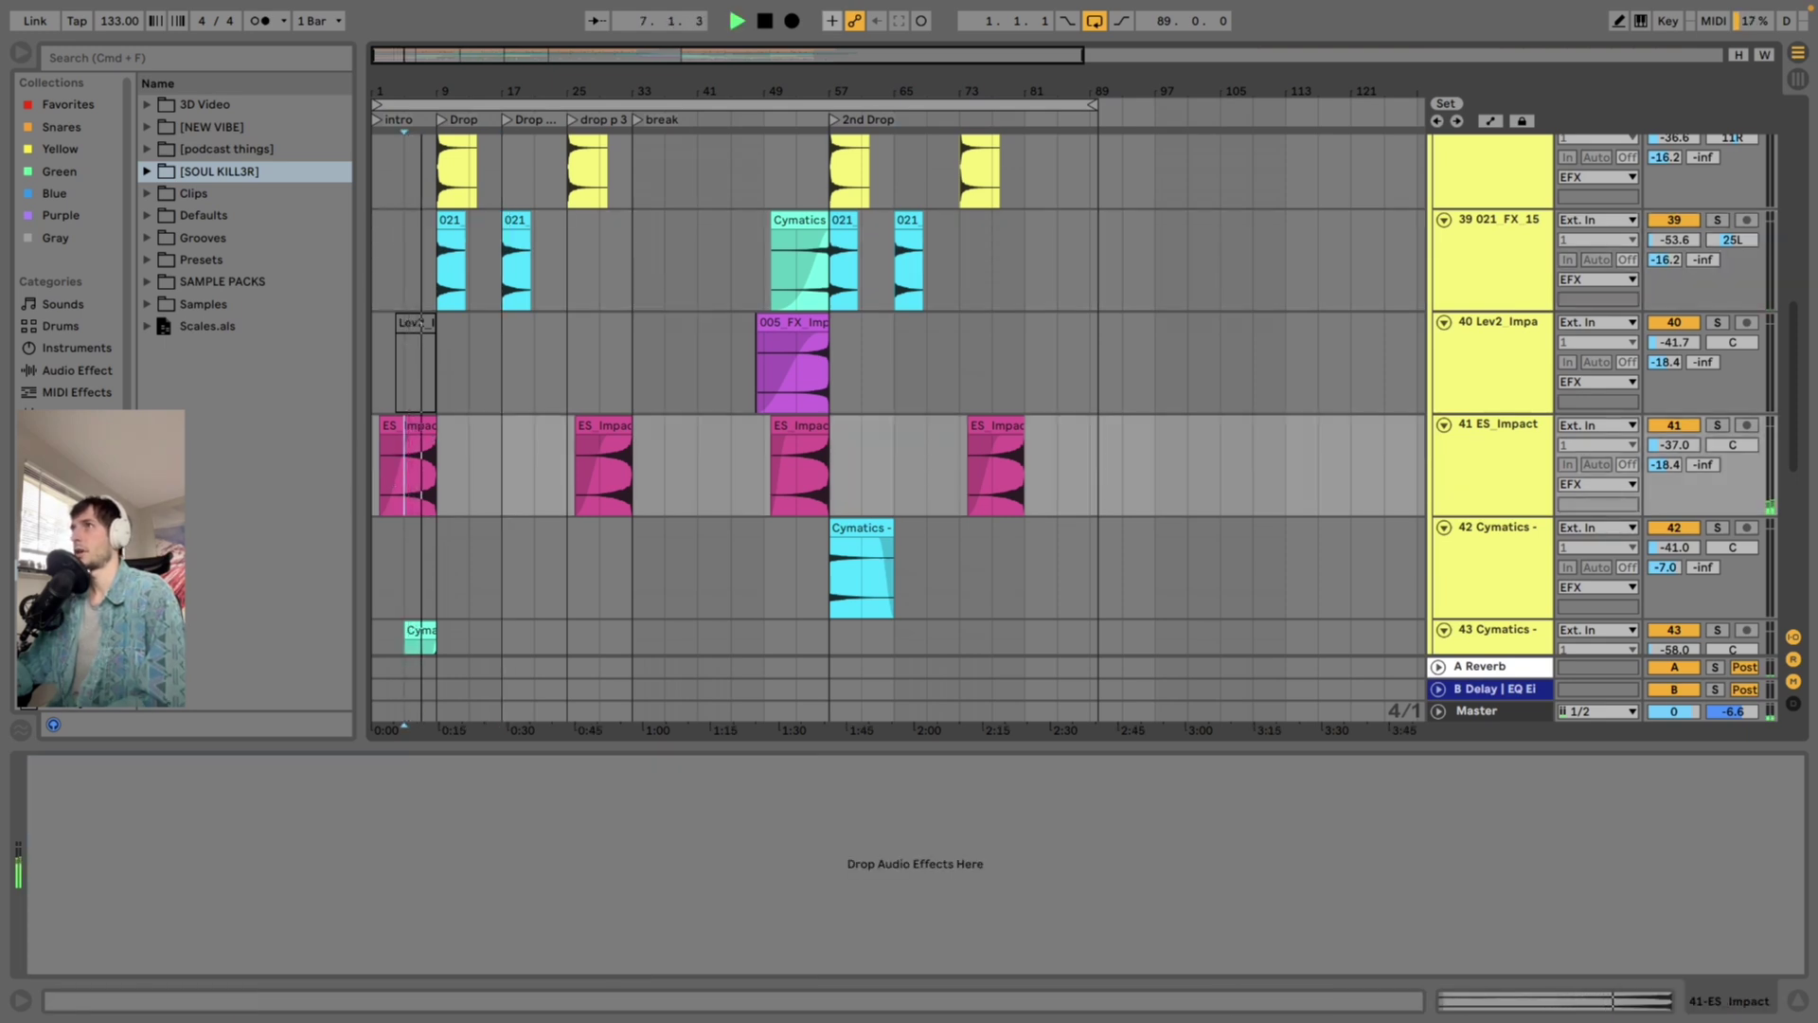
{"action": "scroll", "coordinate": [897, 416], "scroll_direction": "up", "scroll_amount": 4}
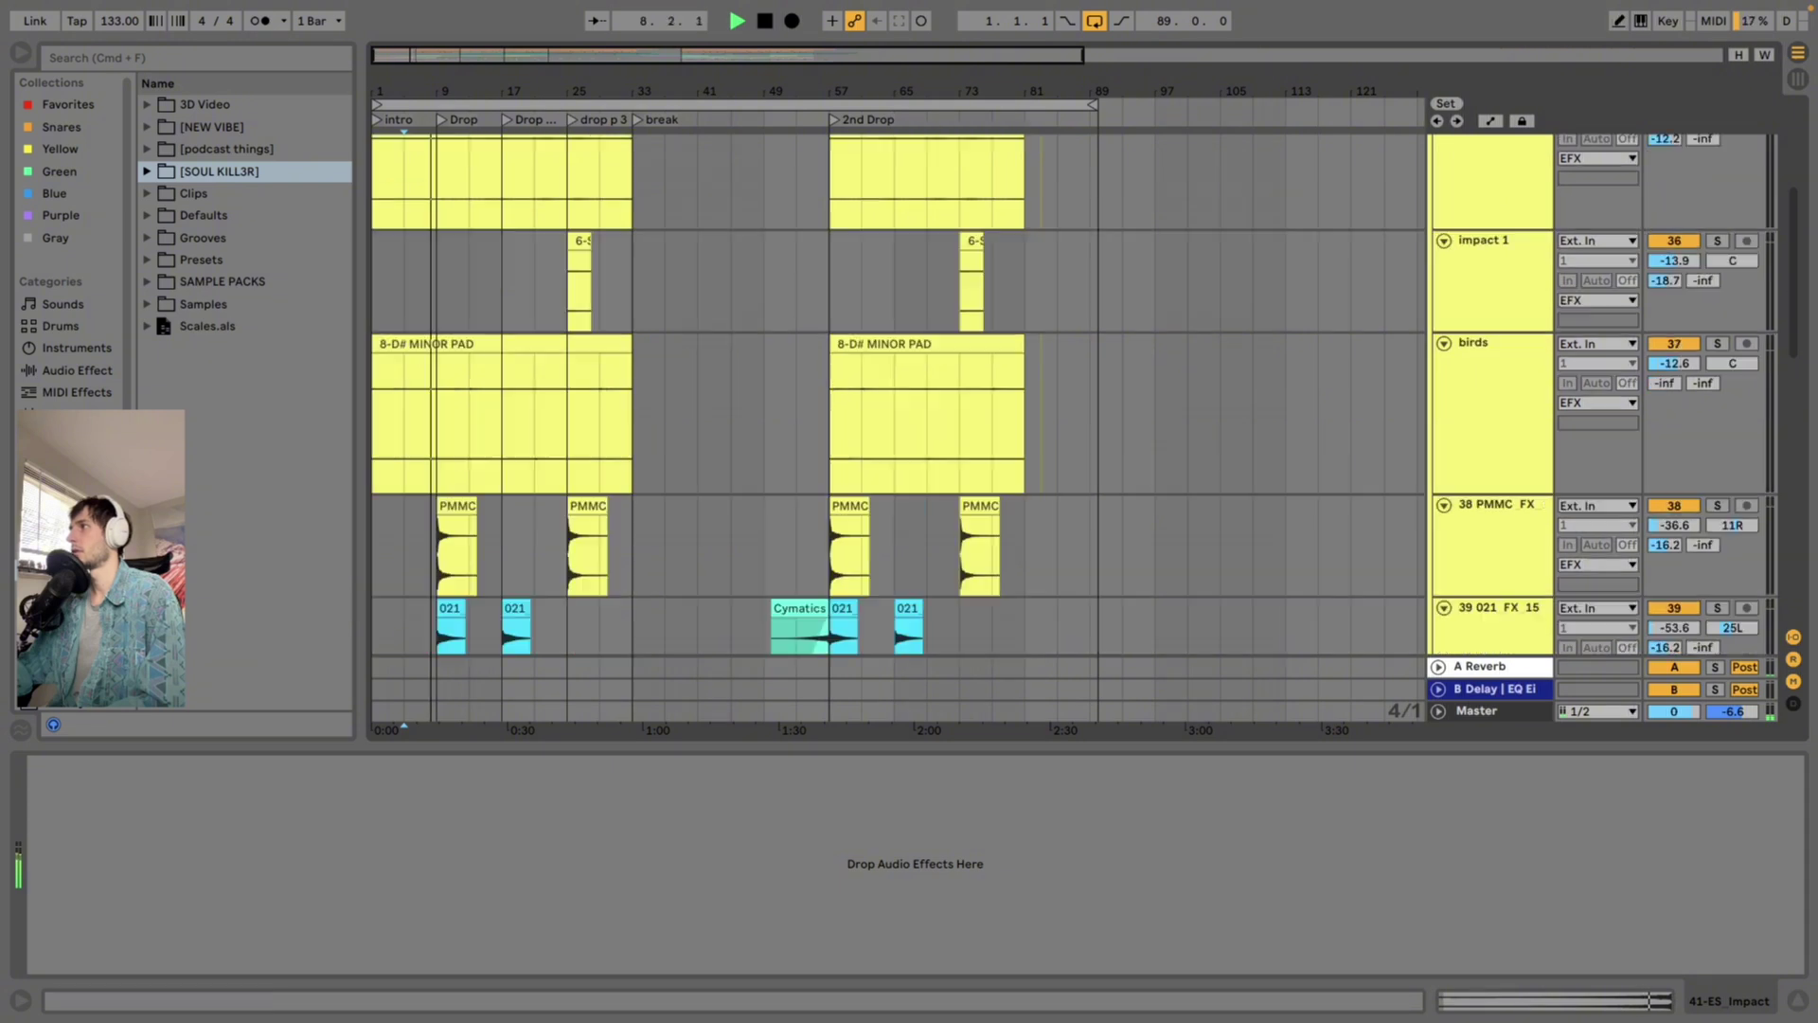
Play from bar 53, clearing the EFX solo to hear the effects with all tracks into the 2nd Drop
{"action": "scroll", "coordinate": [796, 519], "scroll_direction": "down", "scroll_amount": 1}
{"action": "left_click", "coordinate": [797, 519]}
{"action": "key", "text": "space"}
{"action": "scroll", "coordinate": [797, 519], "scroll_direction": "up", "scroll_amount": 6}
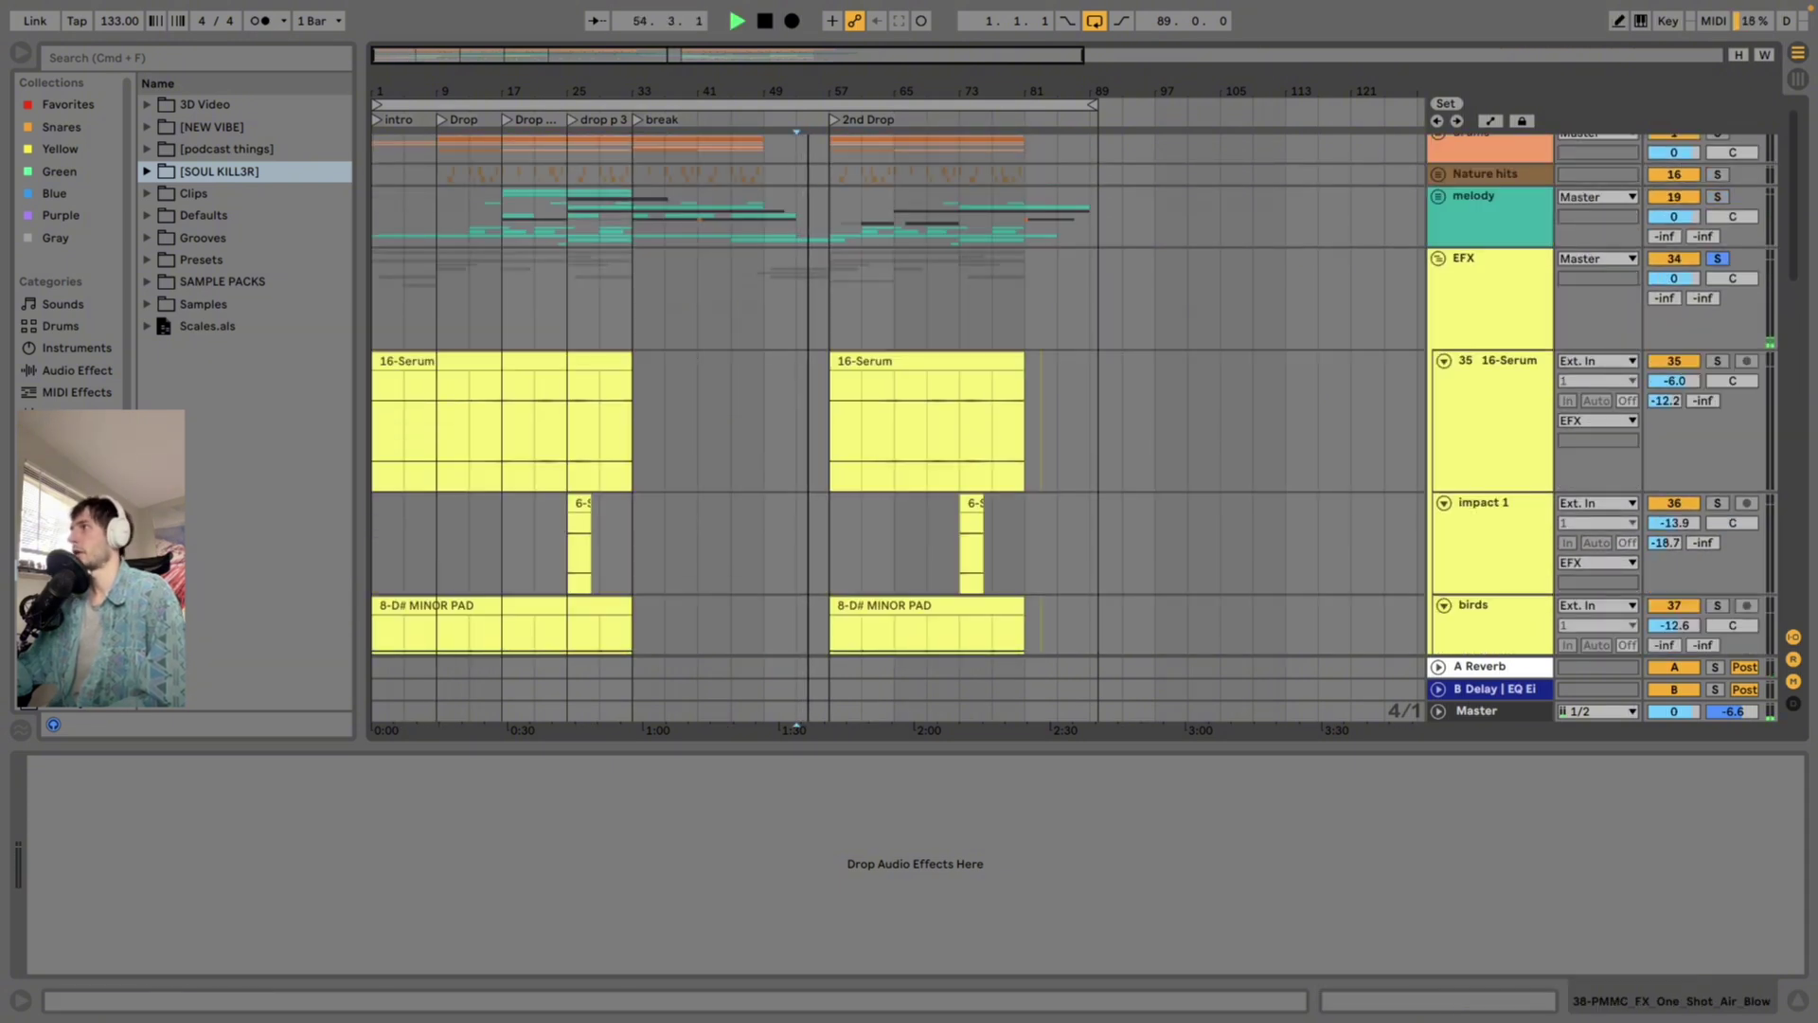
{"action": "left_click", "coordinate": [1718, 259]}
{"action": "scroll", "coordinate": [898, 426], "scroll_direction": "down", "scroll_amount": 6}
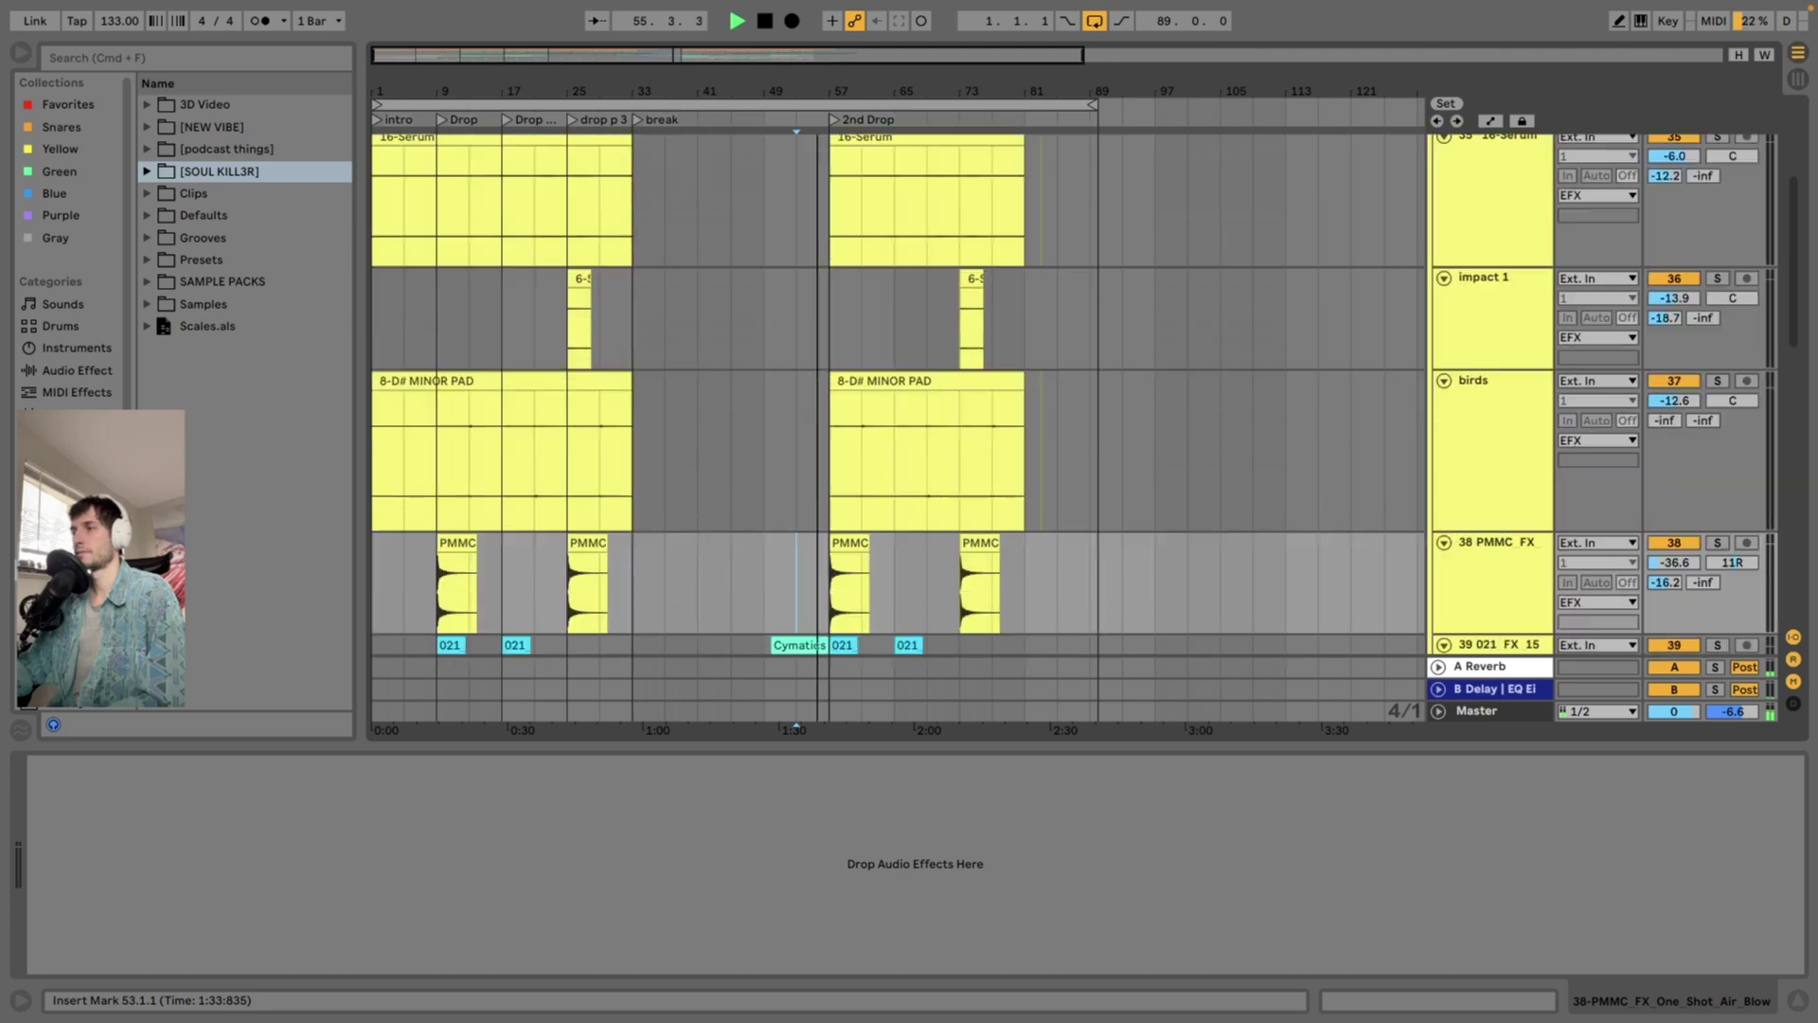
{"action": "scroll", "coordinate": [897, 426], "scroll_direction": "down", "scroll_amount": 2}
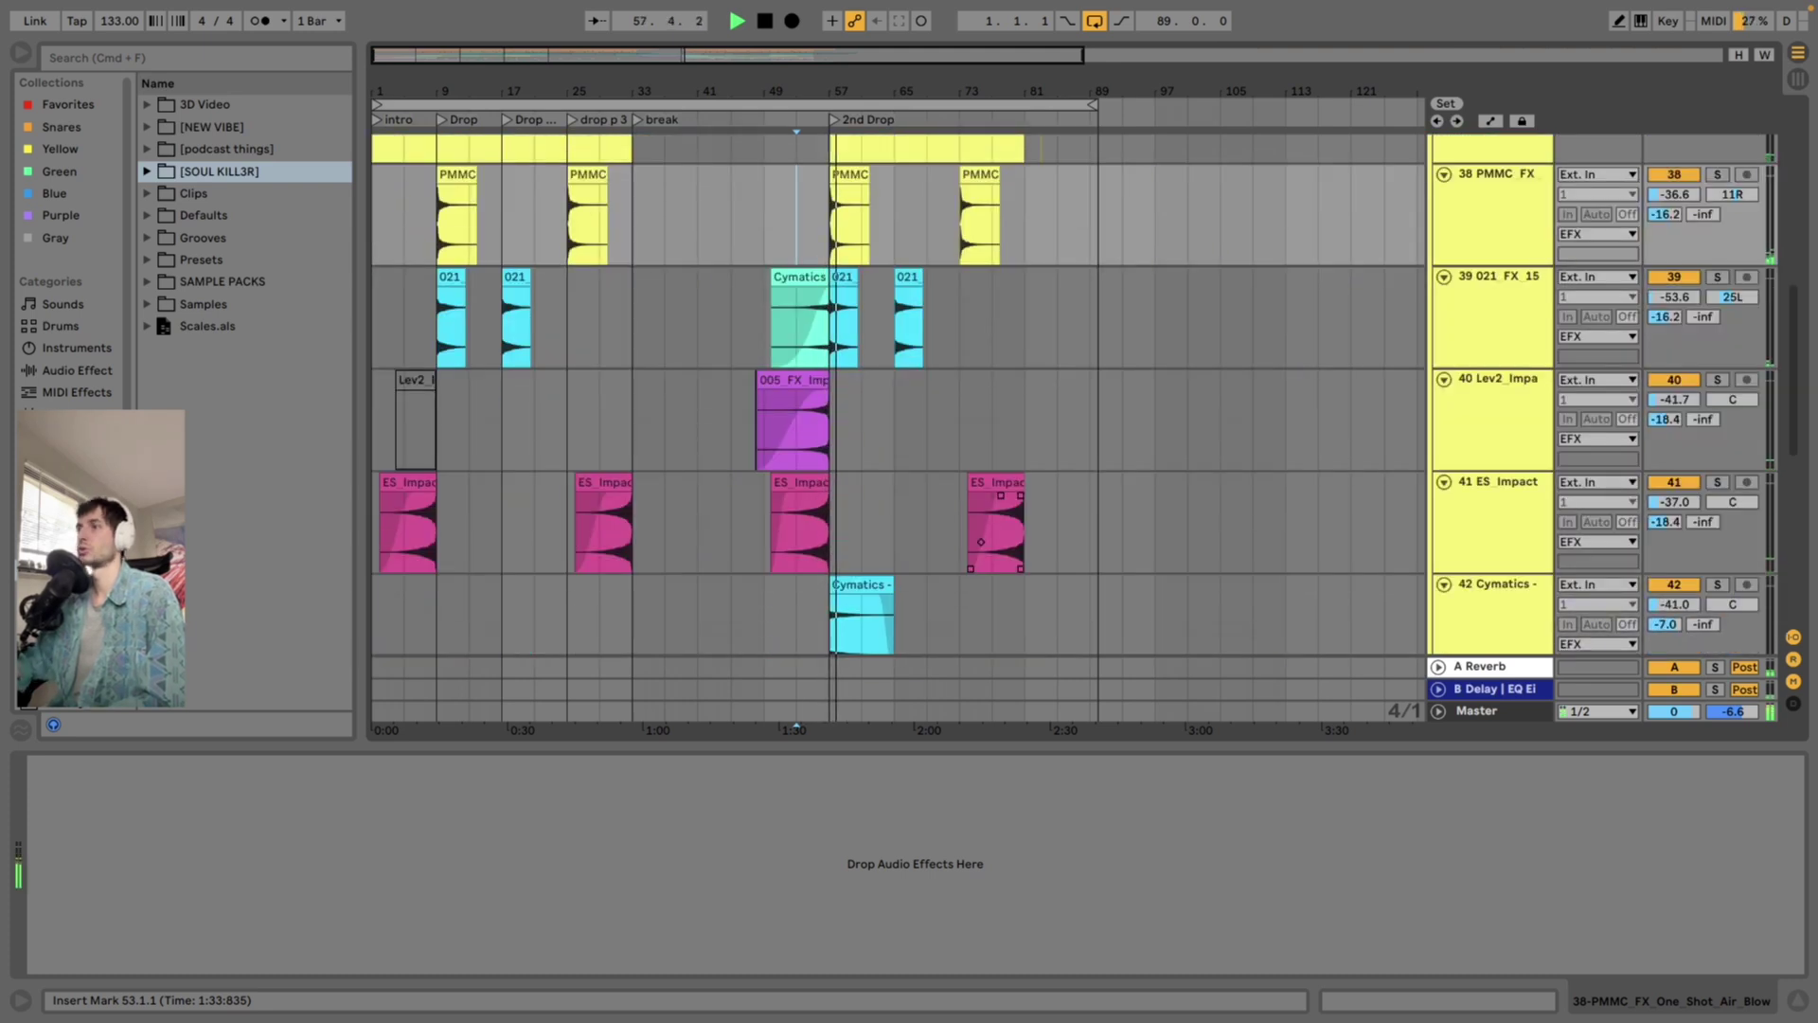
{"action": "scroll", "coordinate": [898, 426], "scroll_direction": "up", "scroll_amount": 8}
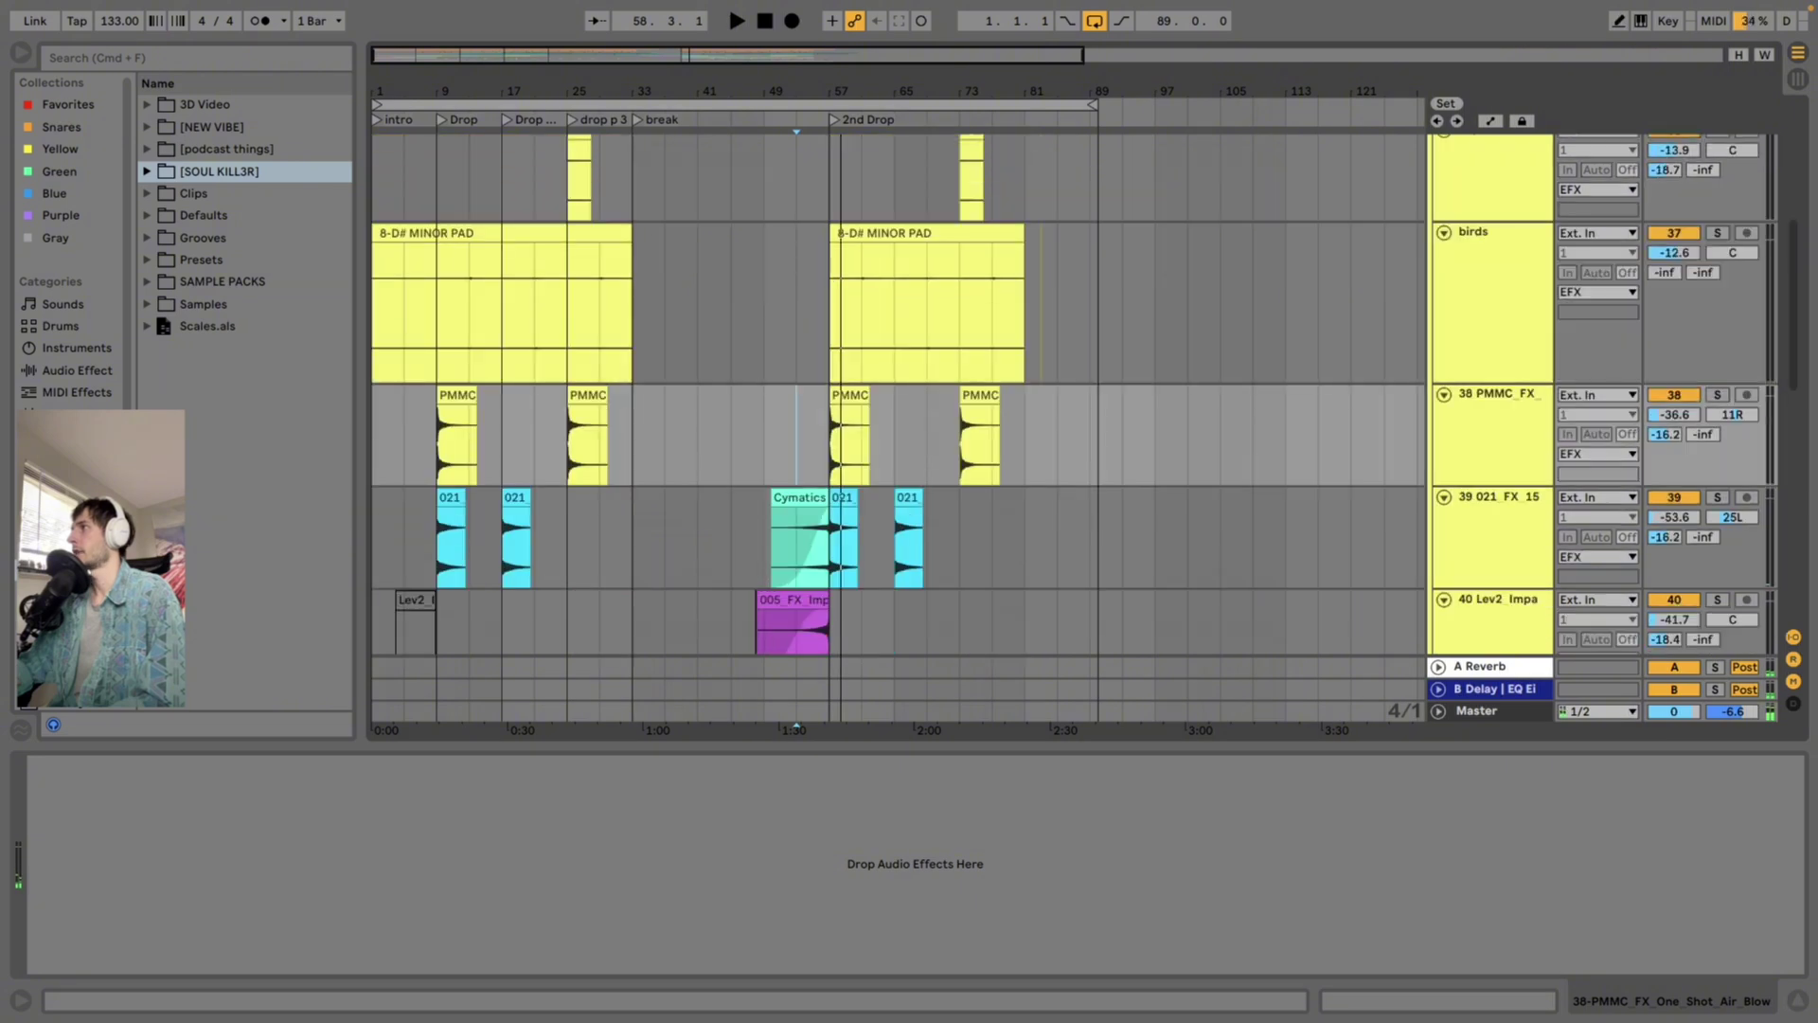
Solo the EFX group again and play from bar 53 through the start of the 2nd Drop, examining the impact and white noise clips
{"action": "key", "text": "space"}
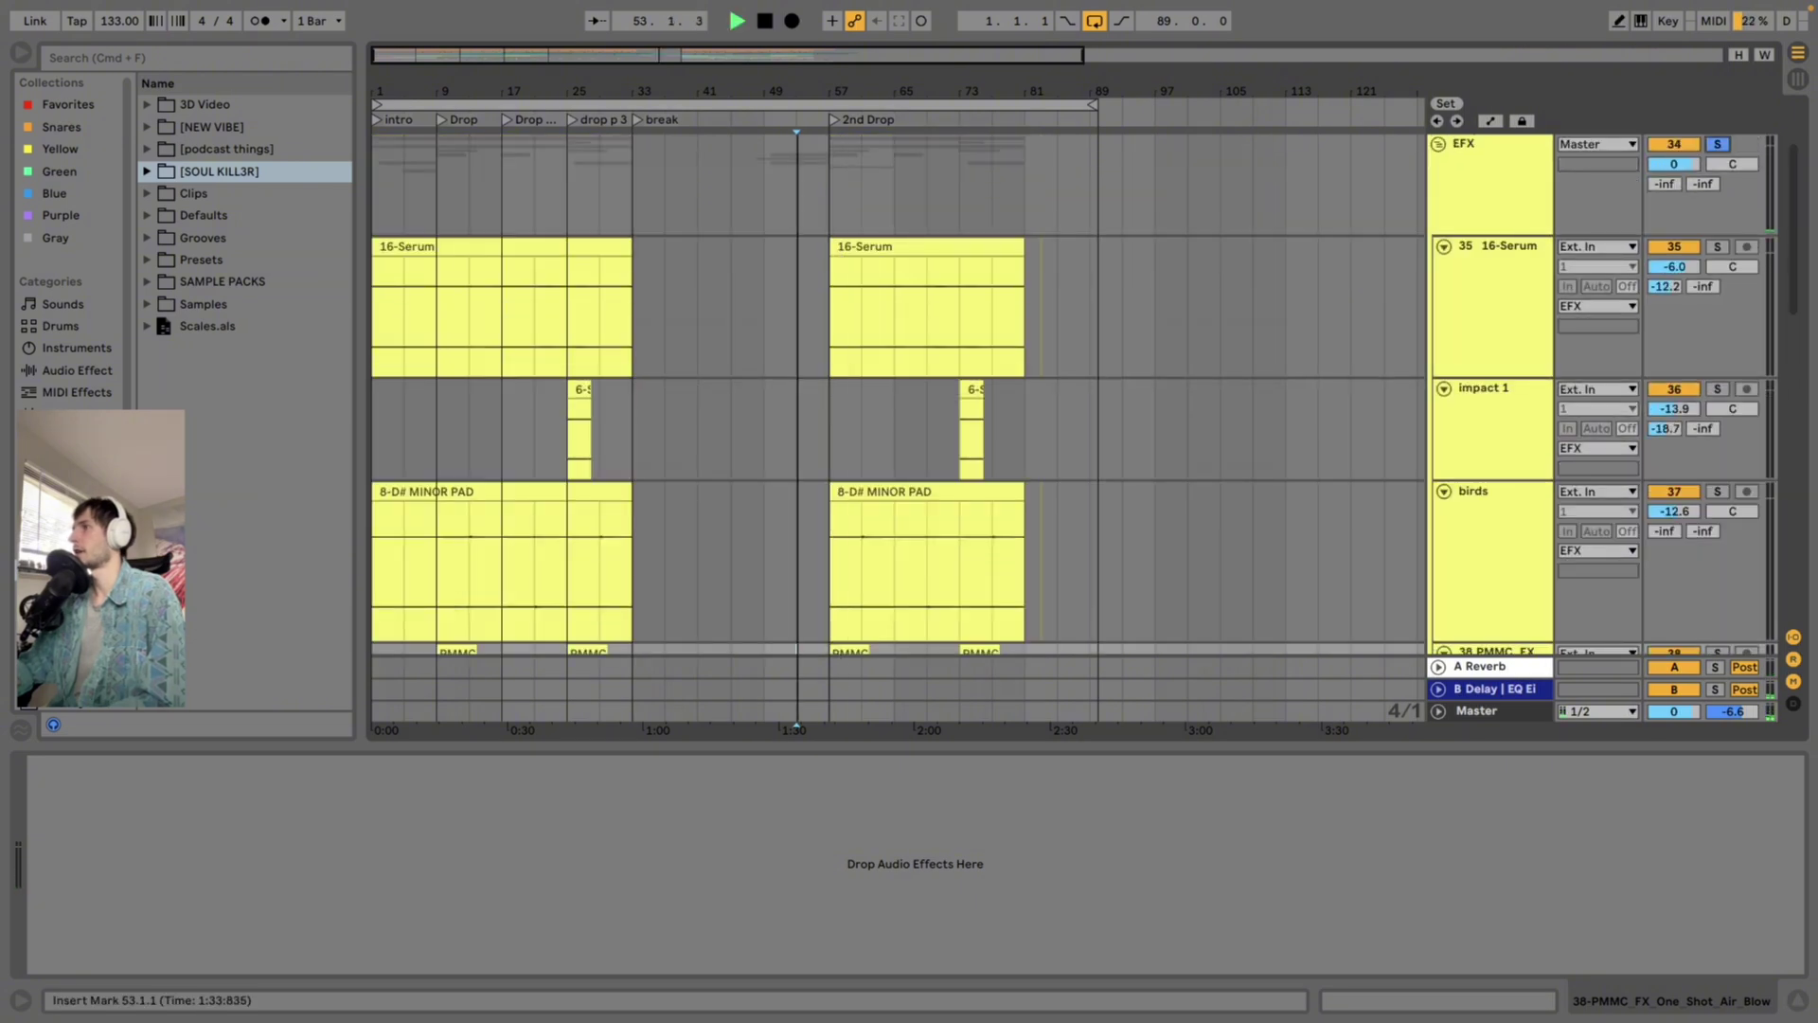
{"action": "scroll", "coordinate": [898, 426], "scroll_direction": "down", "scroll_amount": 8}
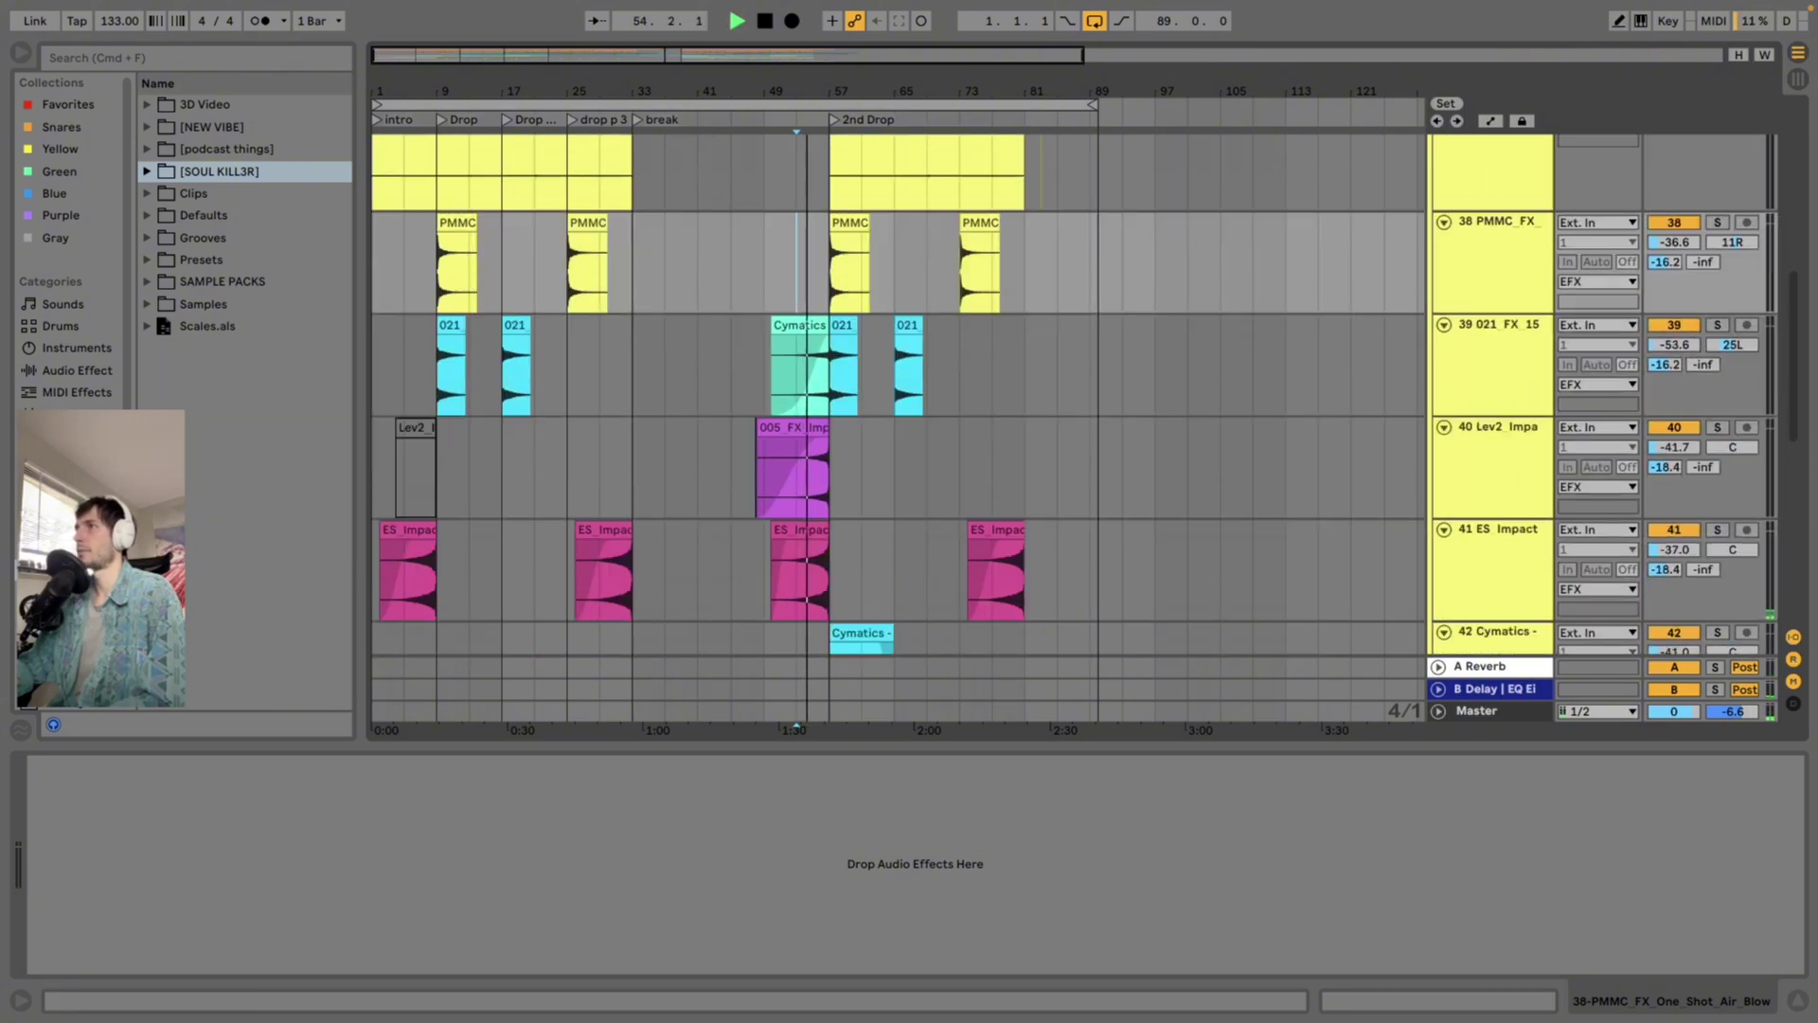
{"action": "scroll", "coordinate": [855, 426], "scroll_direction": "up", "scroll_amount": 8}
{"action": "scroll", "coordinate": [898, 426], "scroll_direction": "down", "scroll_amount": 3}
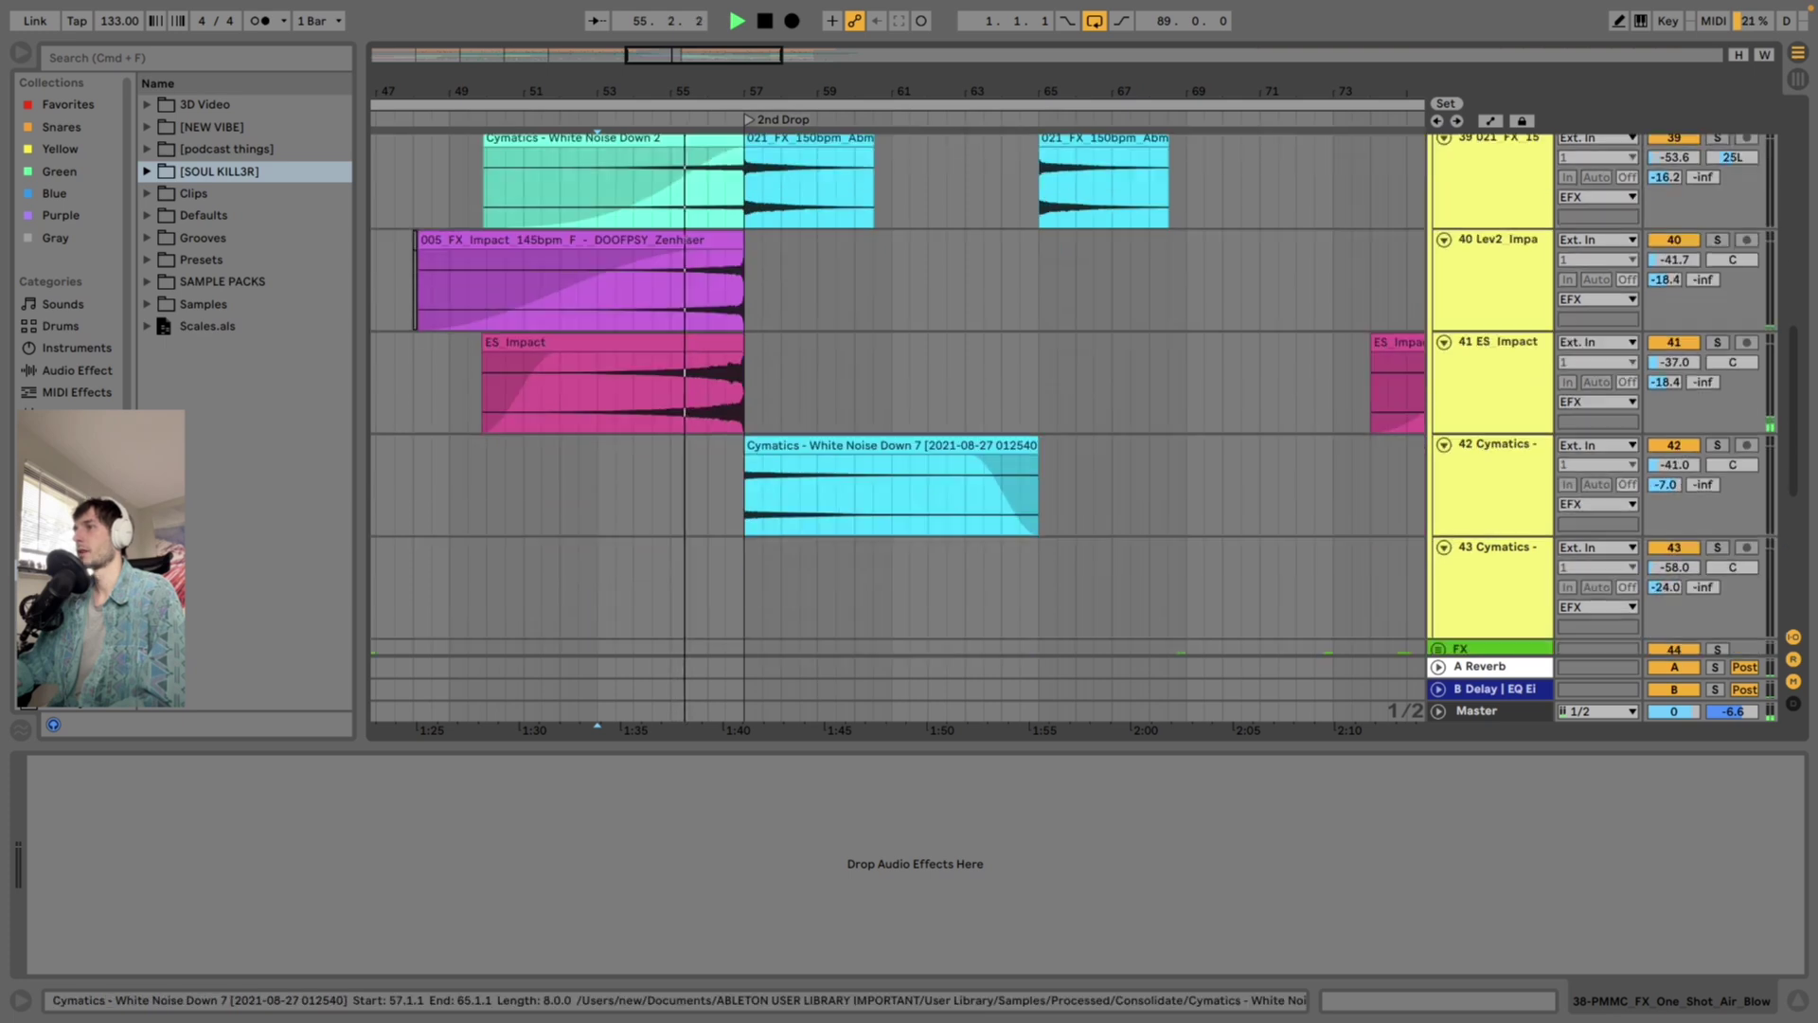
{"action": "scroll", "coordinate": [897, 426], "scroll_direction": "up", "scroll_amount": 3}
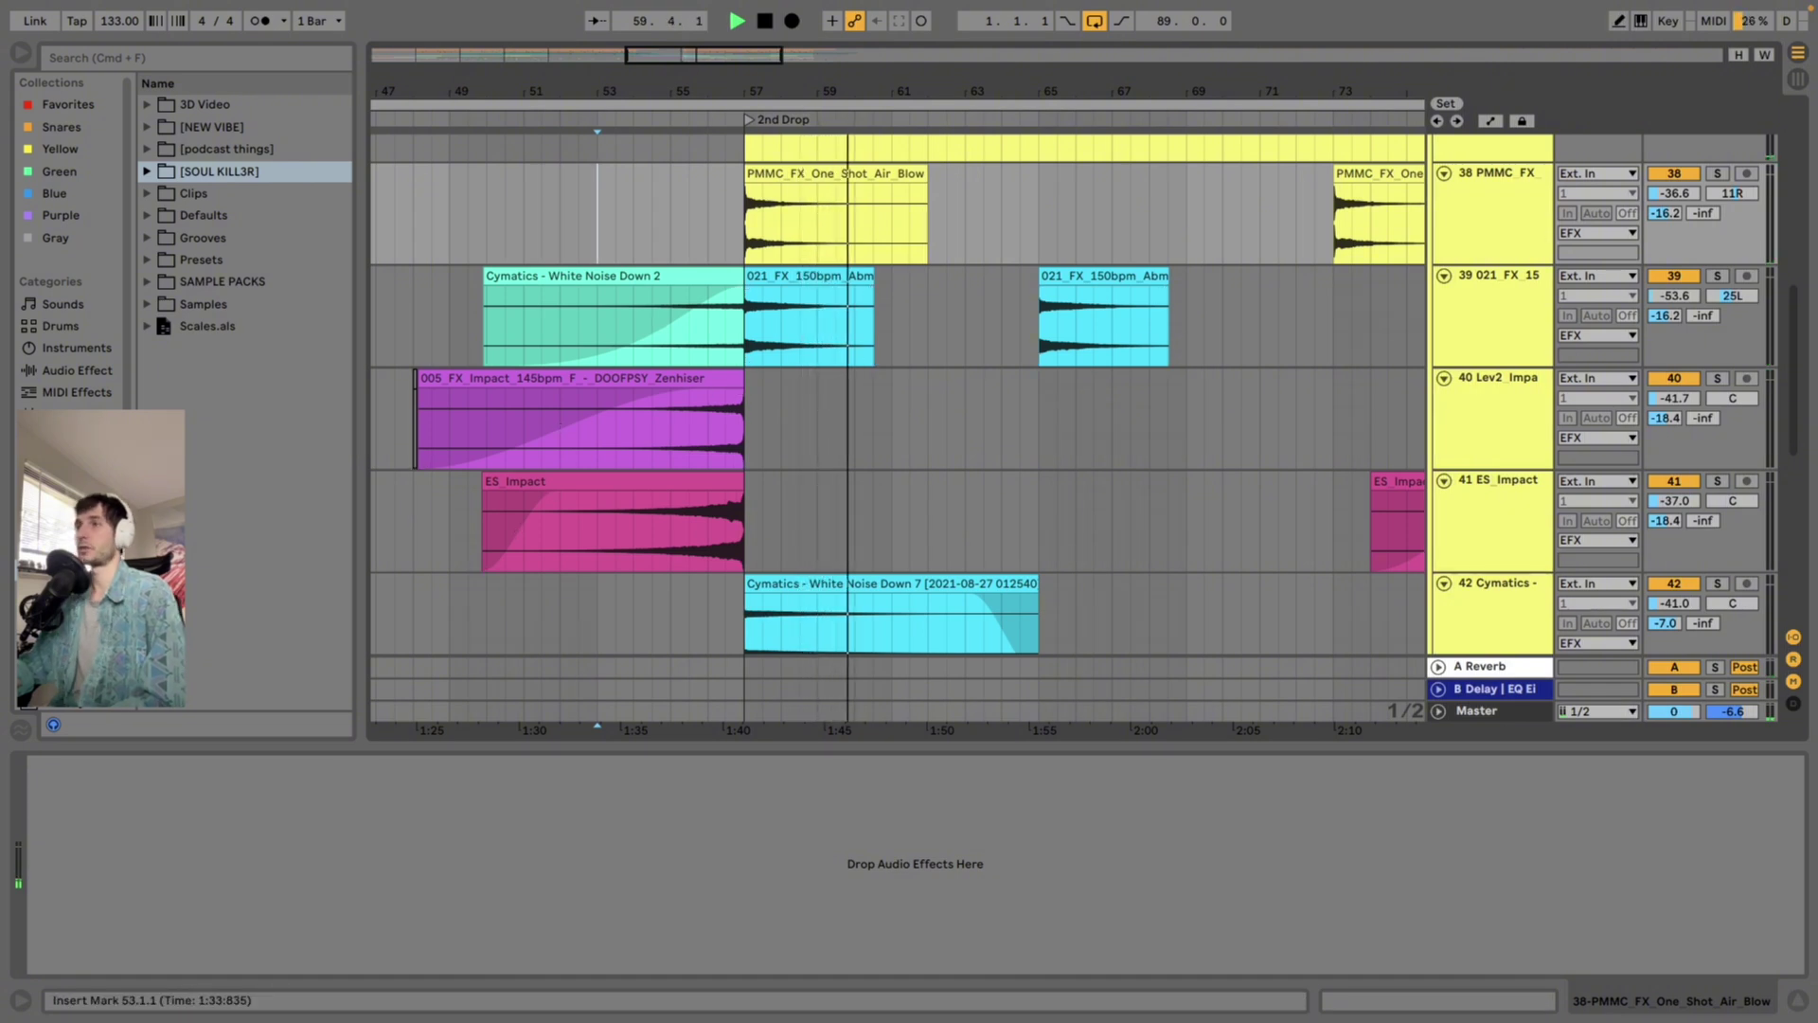
{"action": "scroll", "coordinate": [898, 426], "scroll_direction": "up", "scroll_amount": 2}
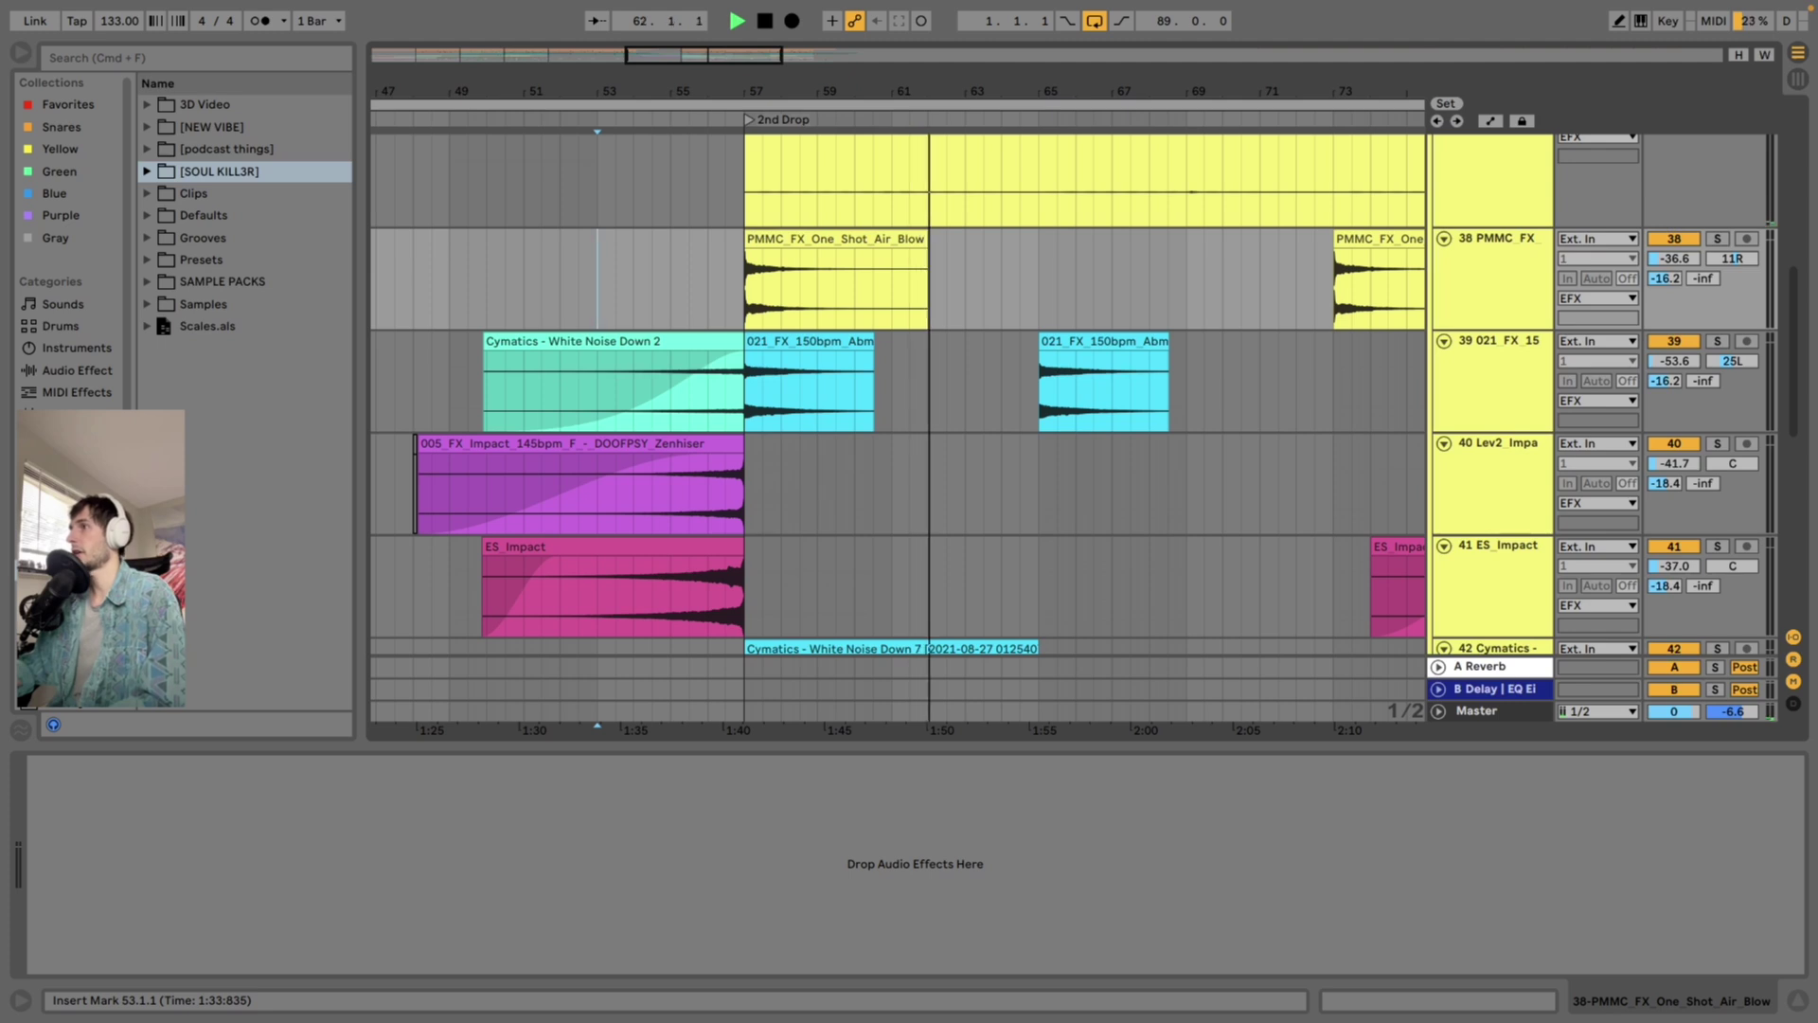
{"action": "scroll", "coordinate": [898, 426], "scroll_direction": "up", "scroll_amount": 5}
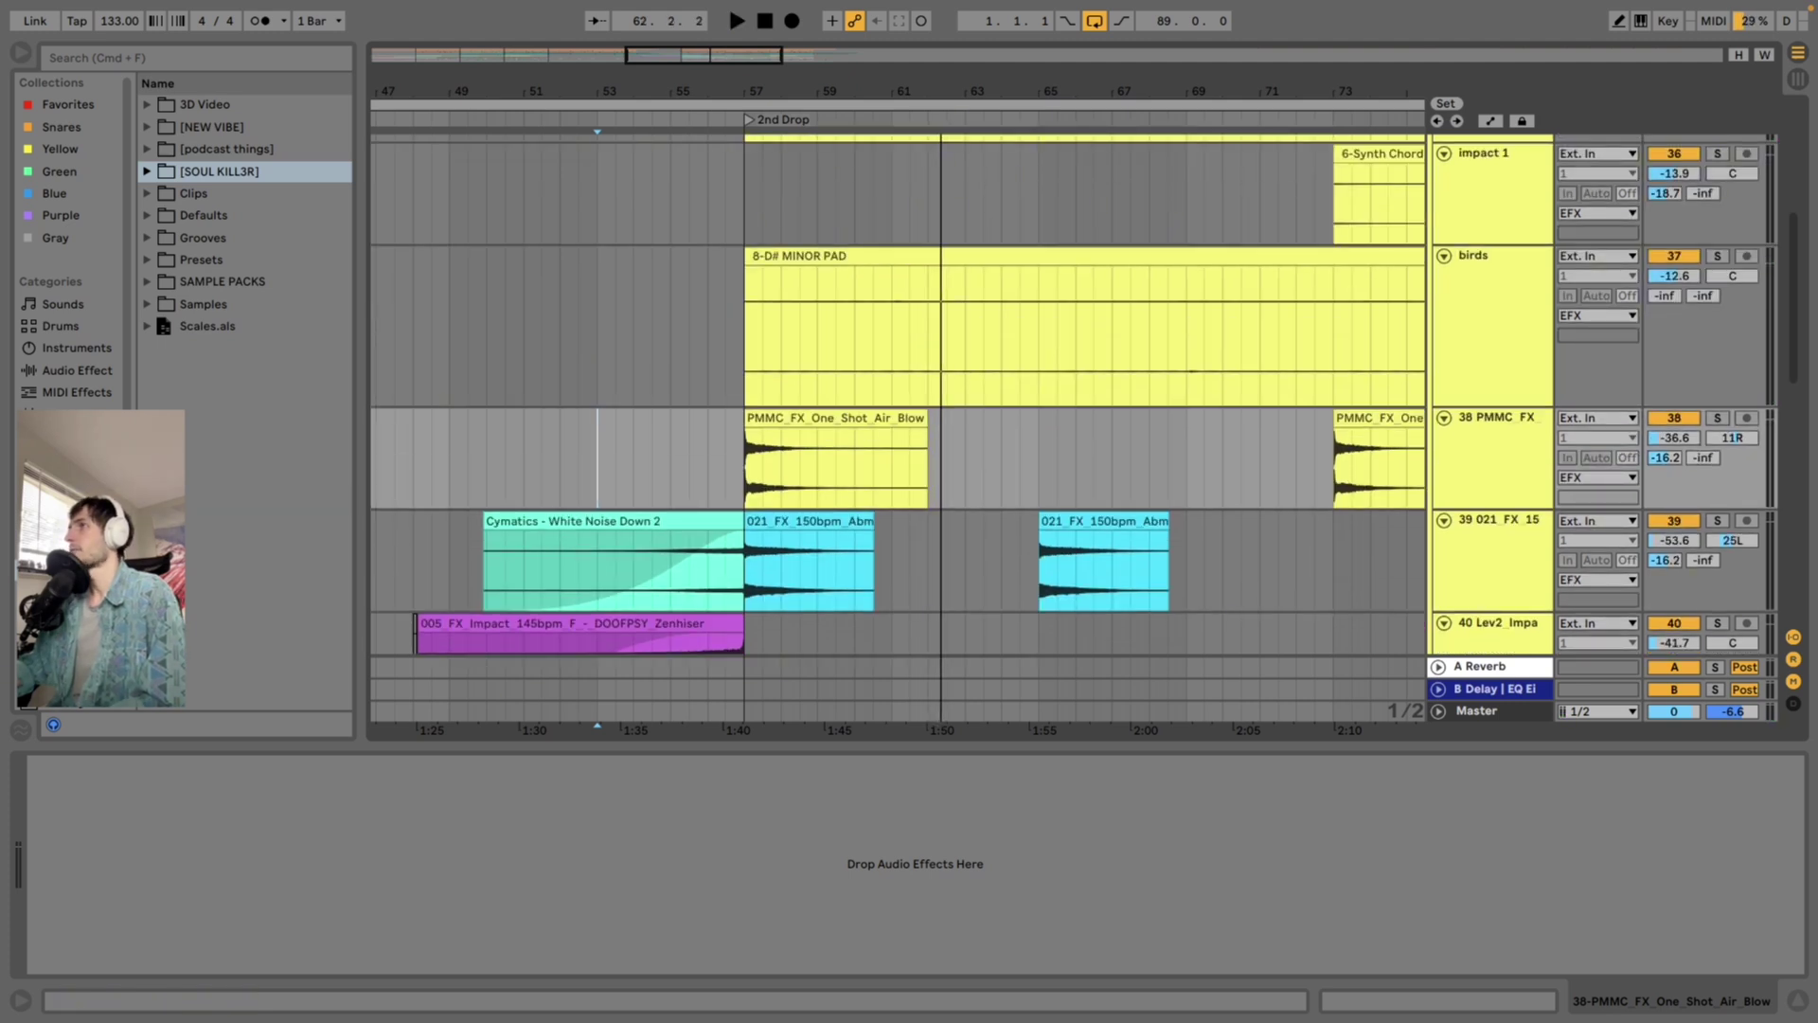
Play the 38 PMMC_FX clip from bar 57 and place the insert marker at its bar 73 clip
{"action": "scroll", "coordinate": [915, 293], "scroll_direction": "down", "scroll_amount": 5}
{"action": "scroll", "coordinate": [915, 294], "scroll_direction": "down", "scroll_amount": 6}
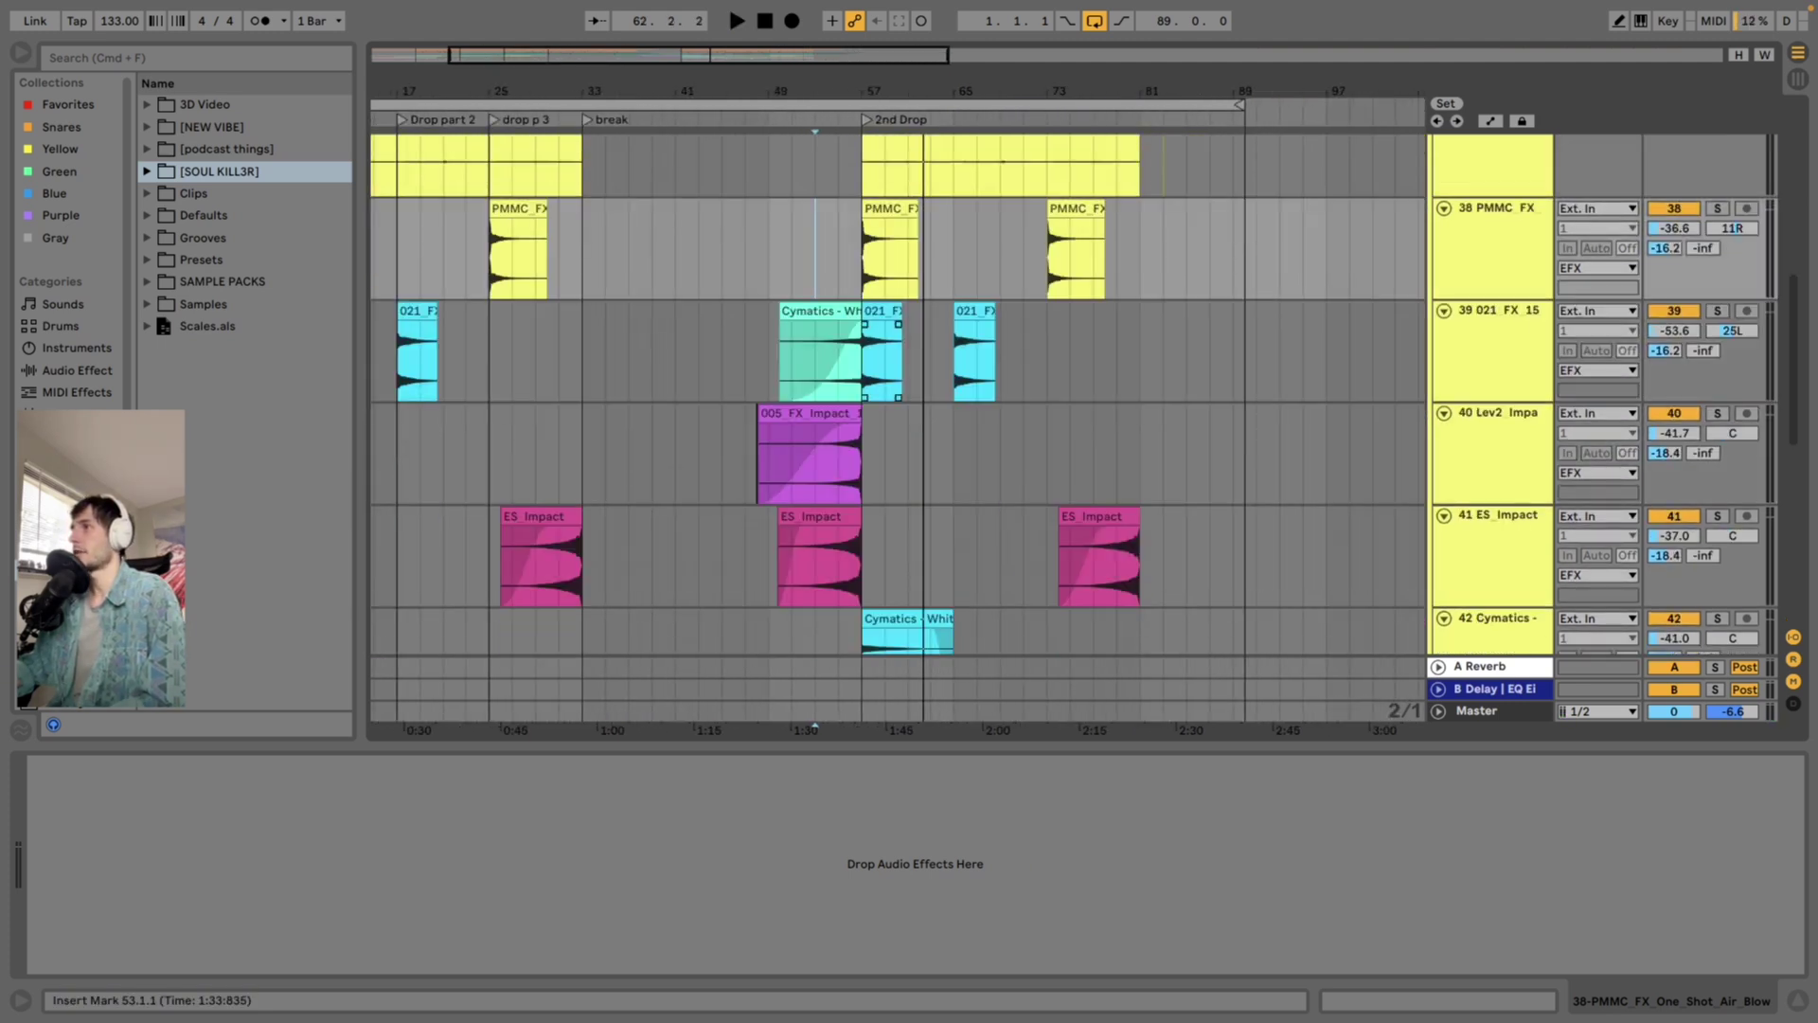
{"action": "left_click", "coordinate": [864, 253]}
{"action": "key", "text": "space"}
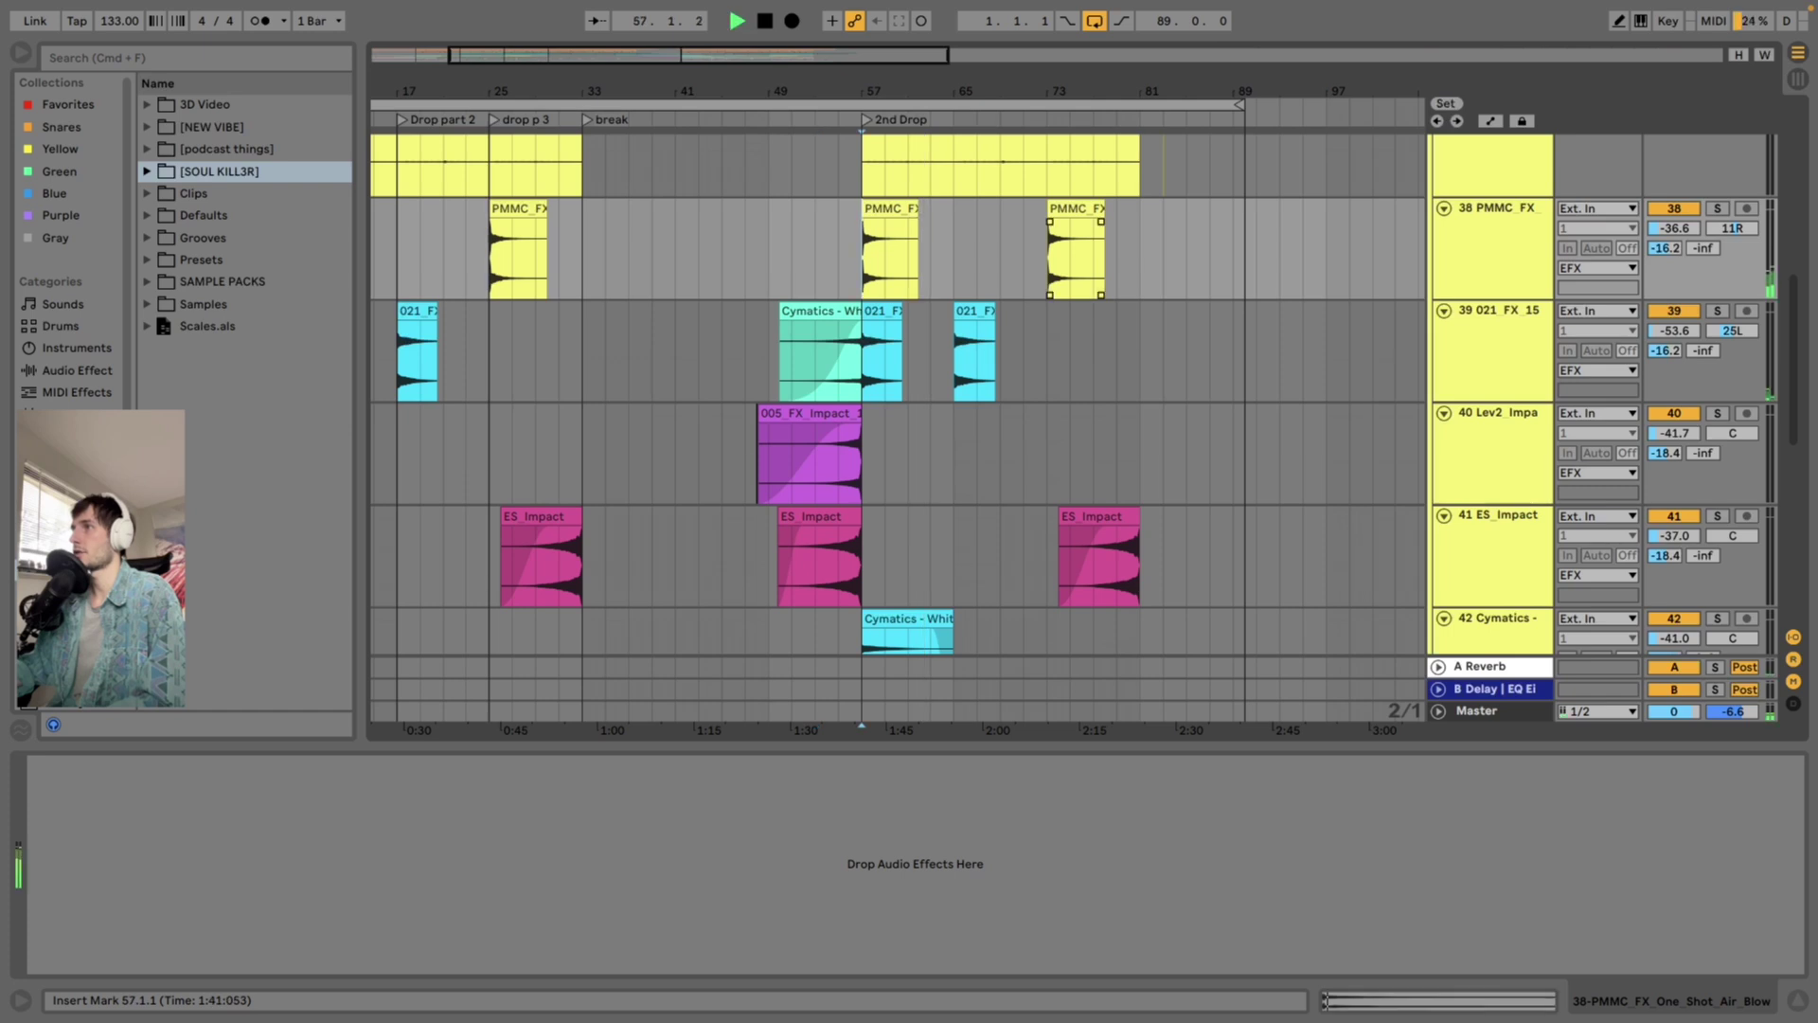
{"action": "key", "text": "space"}
{"action": "left_click", "coordinate": [1048, 254]}
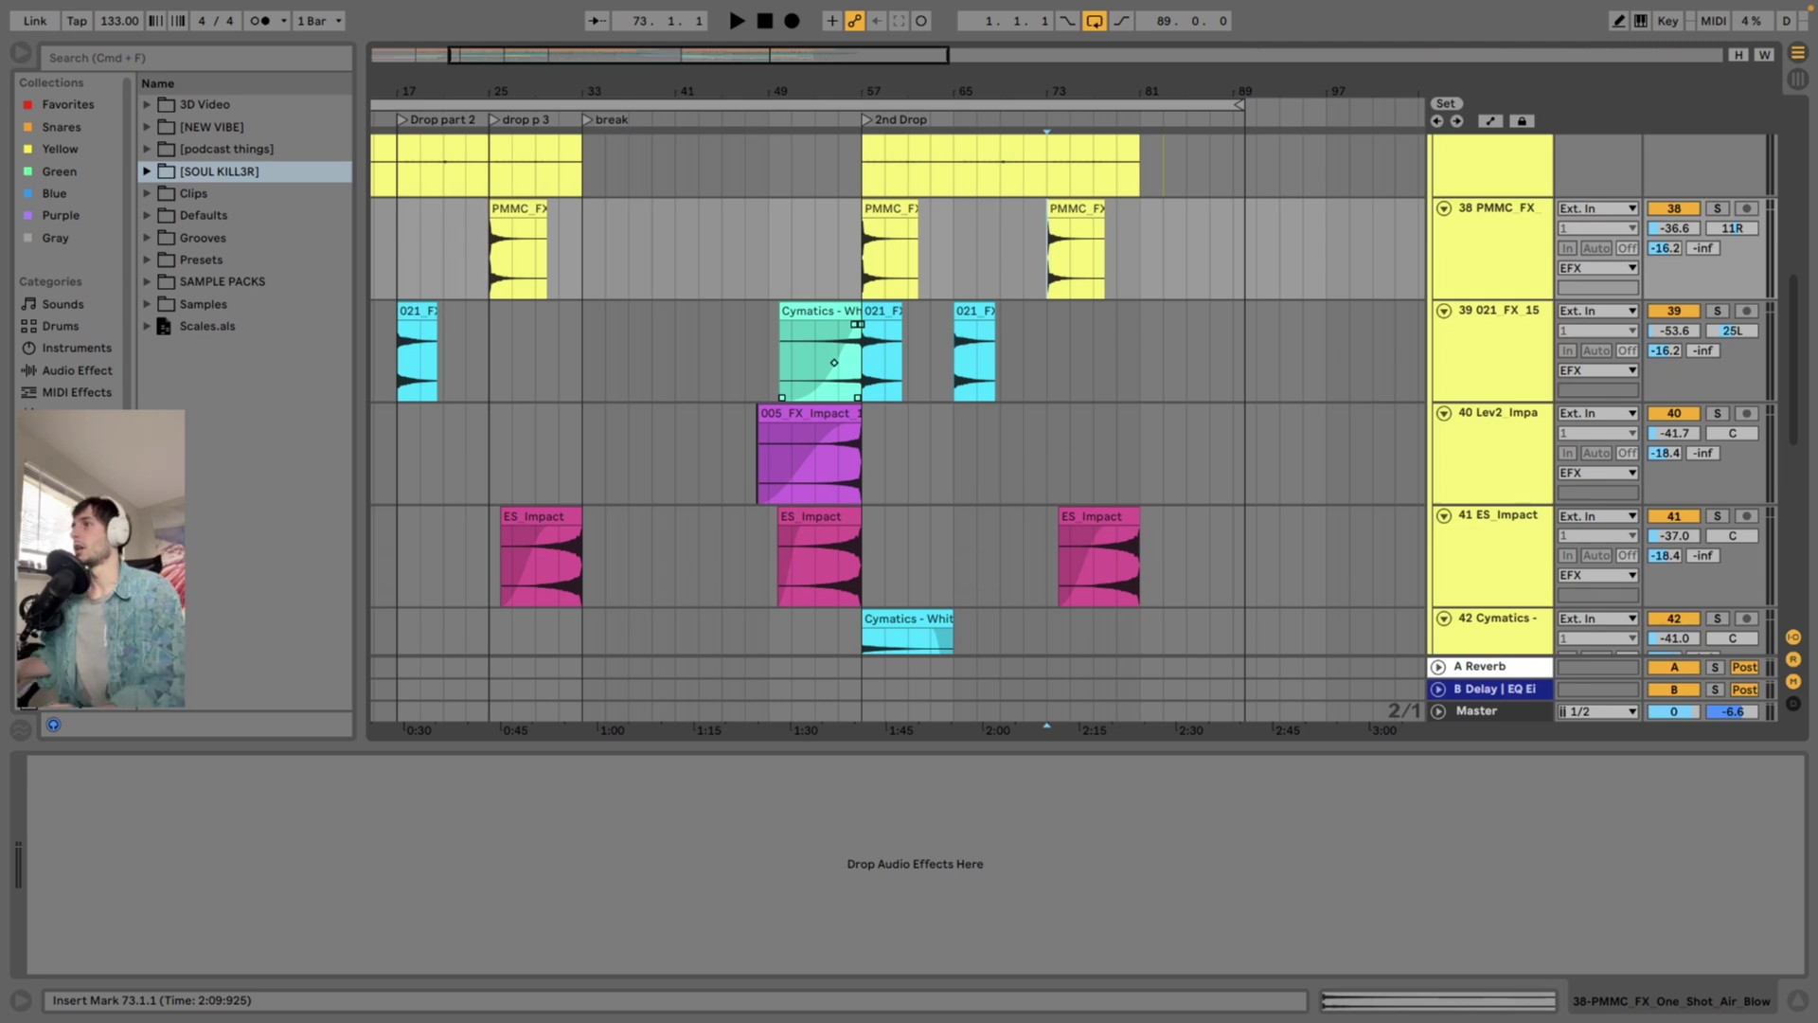
Show the EFX group's effects and look through the chain from the Mid Side rack to FabFilter Pro-Q 3
{"action": "scroll", "coordinate": [900, 393], "scroll_direction": "down", "scroll_amount": 3}
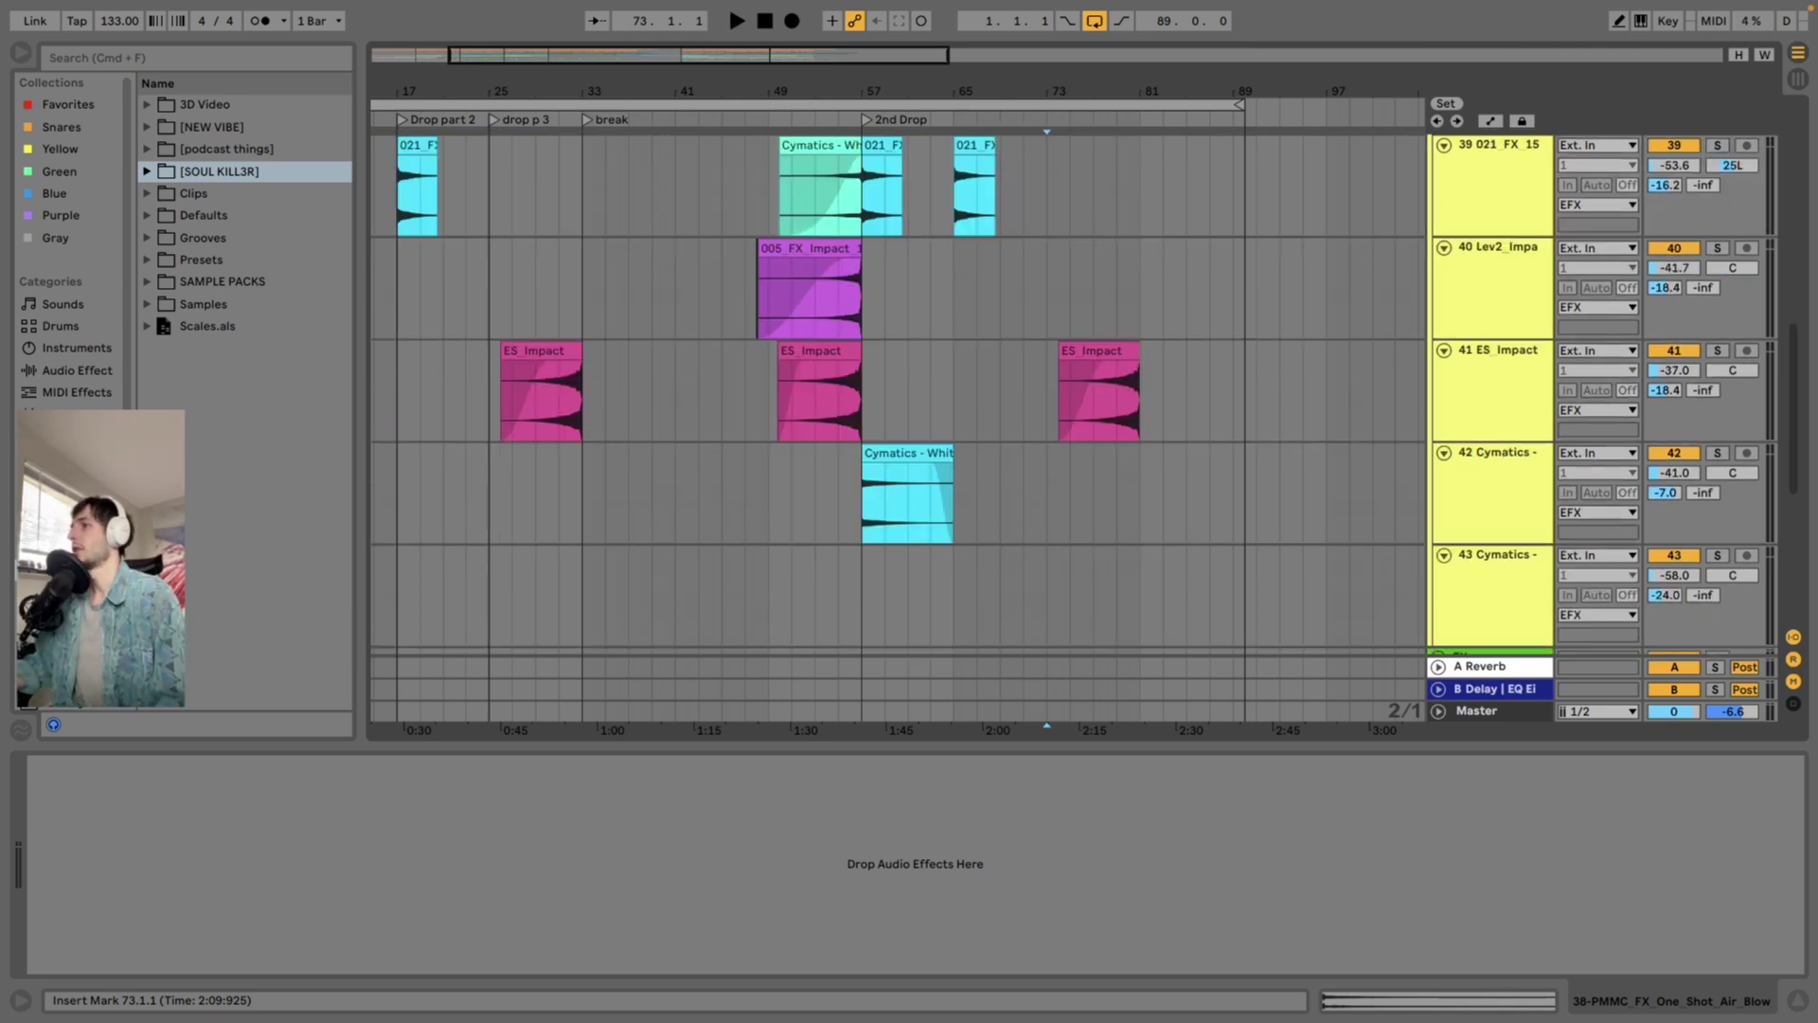
{"action": "scroll", "coordinate": [899, 393], "scroll_direction": "up", "scroll_amount": 5}
{"action": "scroll", "coordinate": [899, 393], "scroll_direction": "up", "scroll_amount": 6}
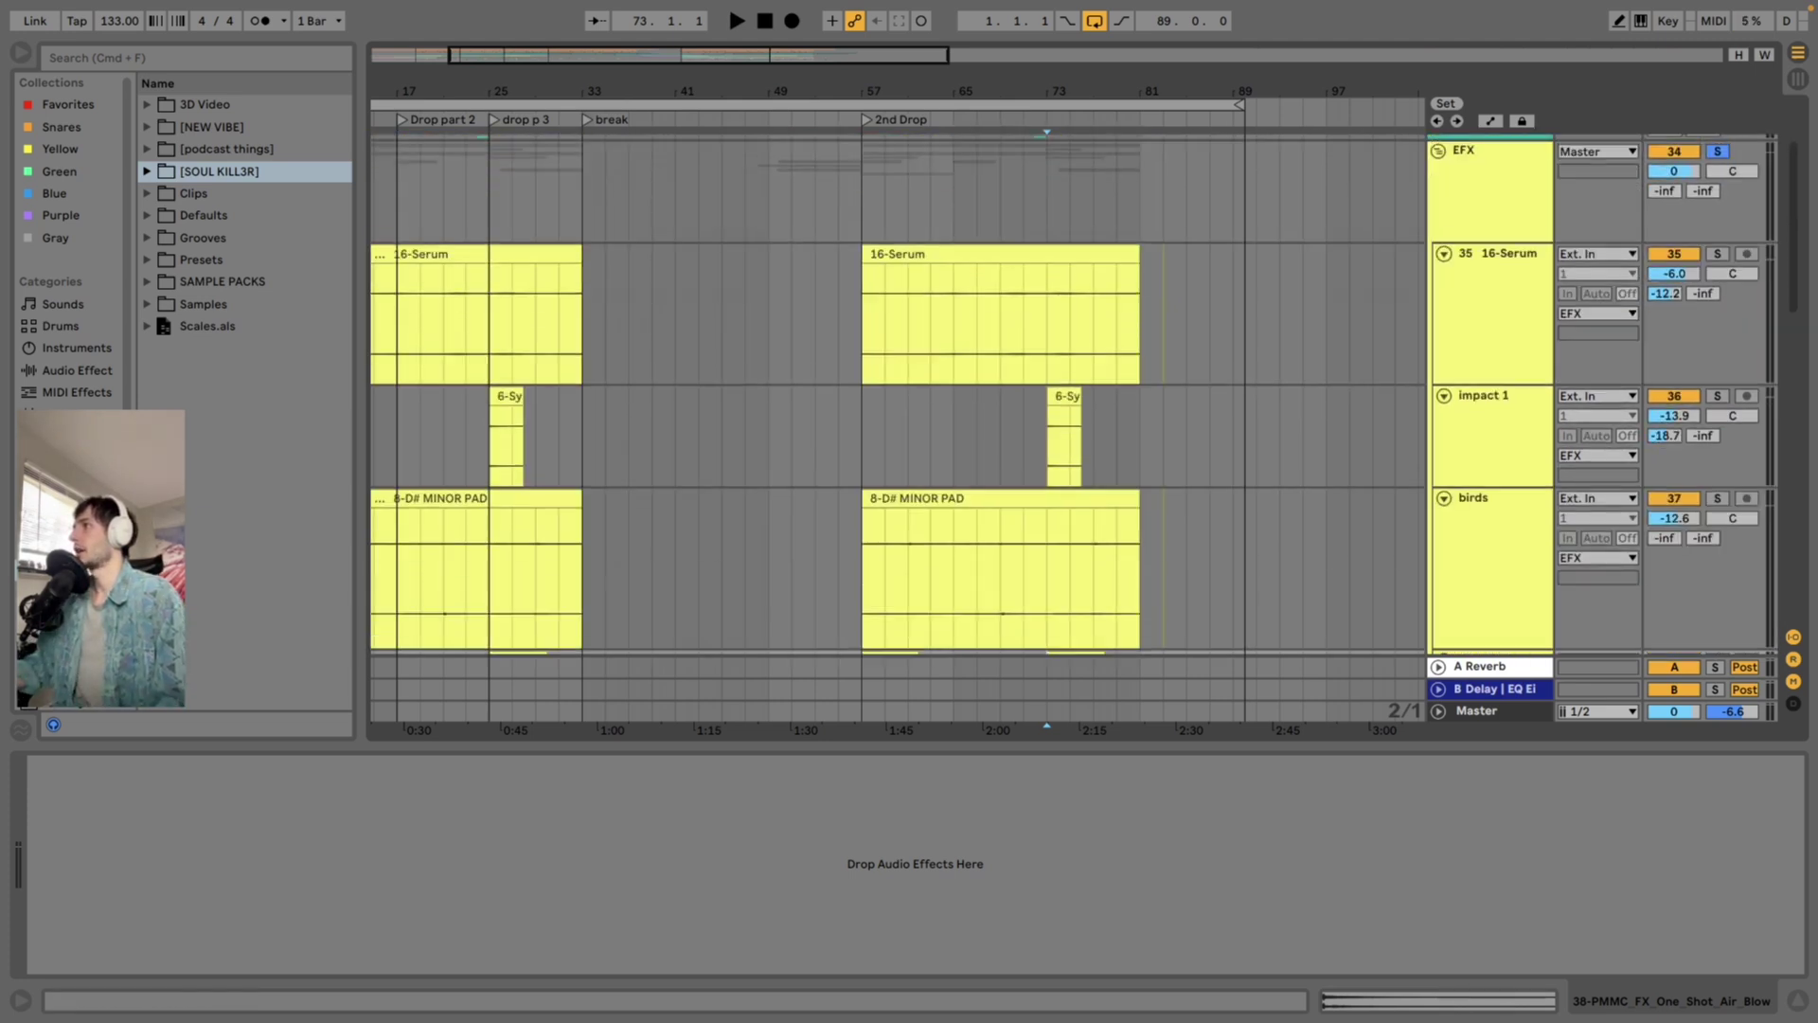
{"action": "double_click", "coordinate": [1490, 188]}
{"action": "scroll", "coordinate": [909, 863], "scroll_direction": "right", "scroll_amount": 8}
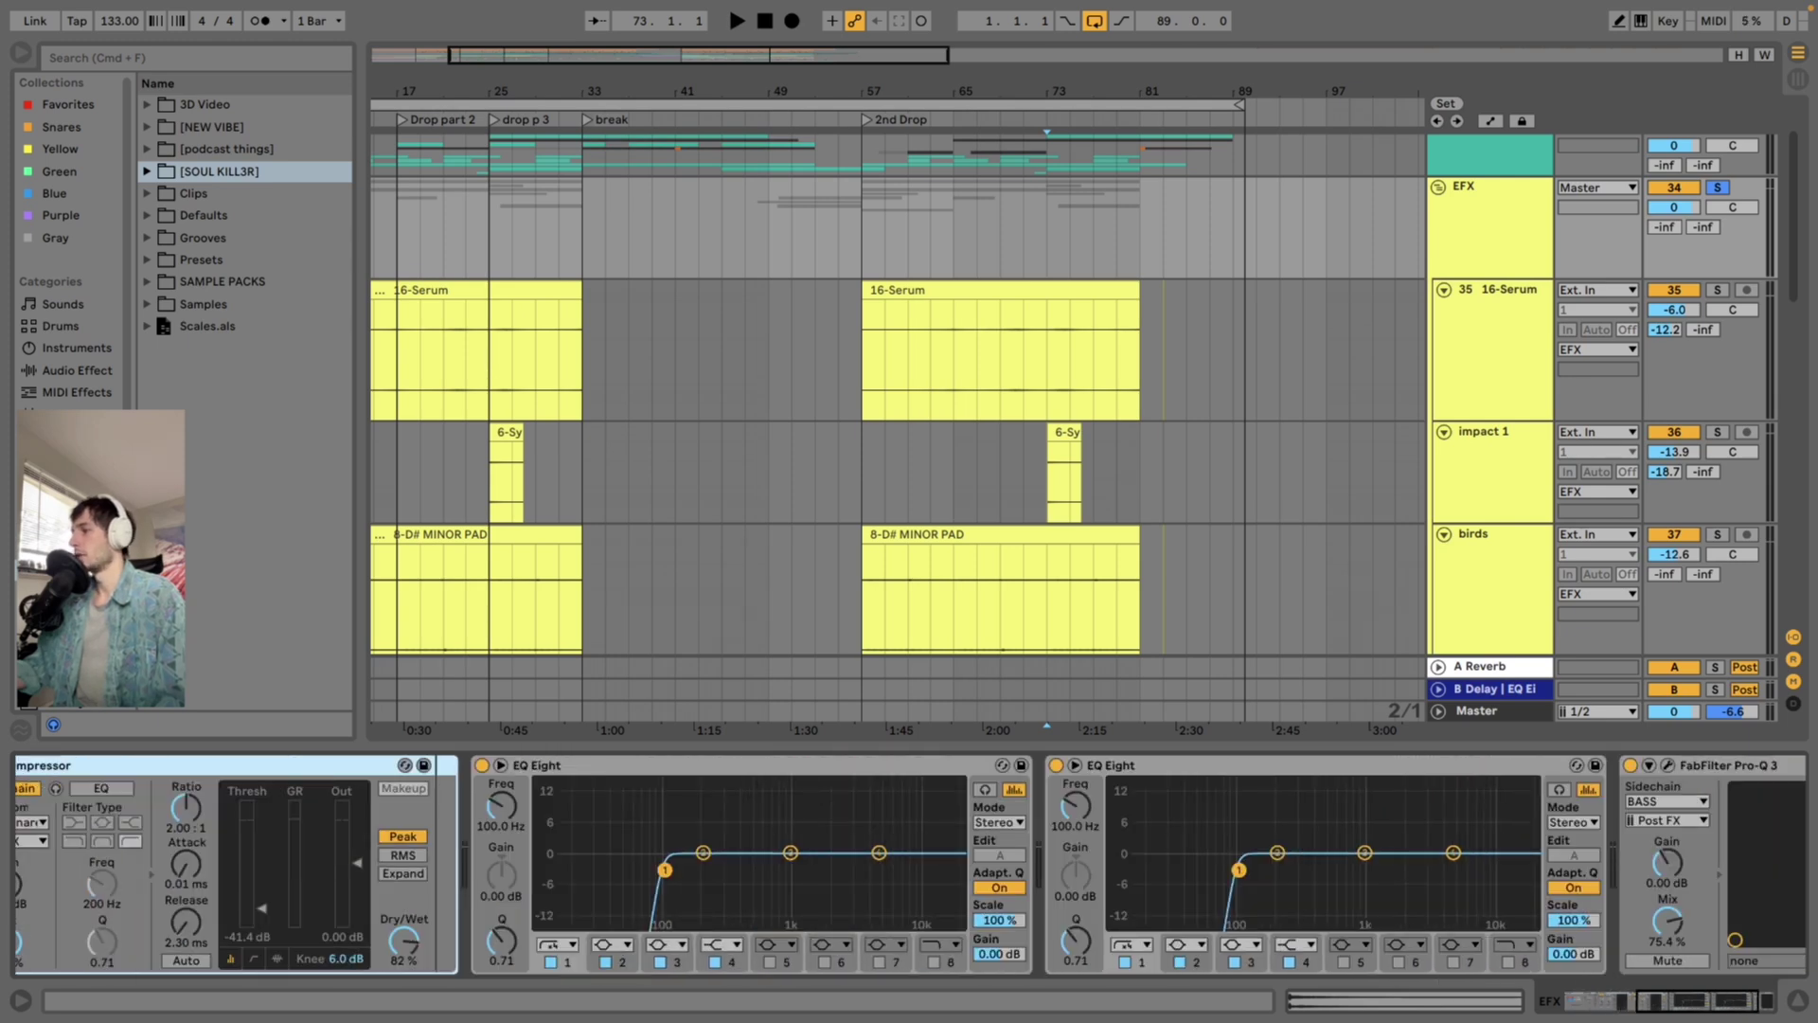
{"action": "scroll", "coordinate": [119, 765], "scroll_direction": "left", "scroll_amount": 8}
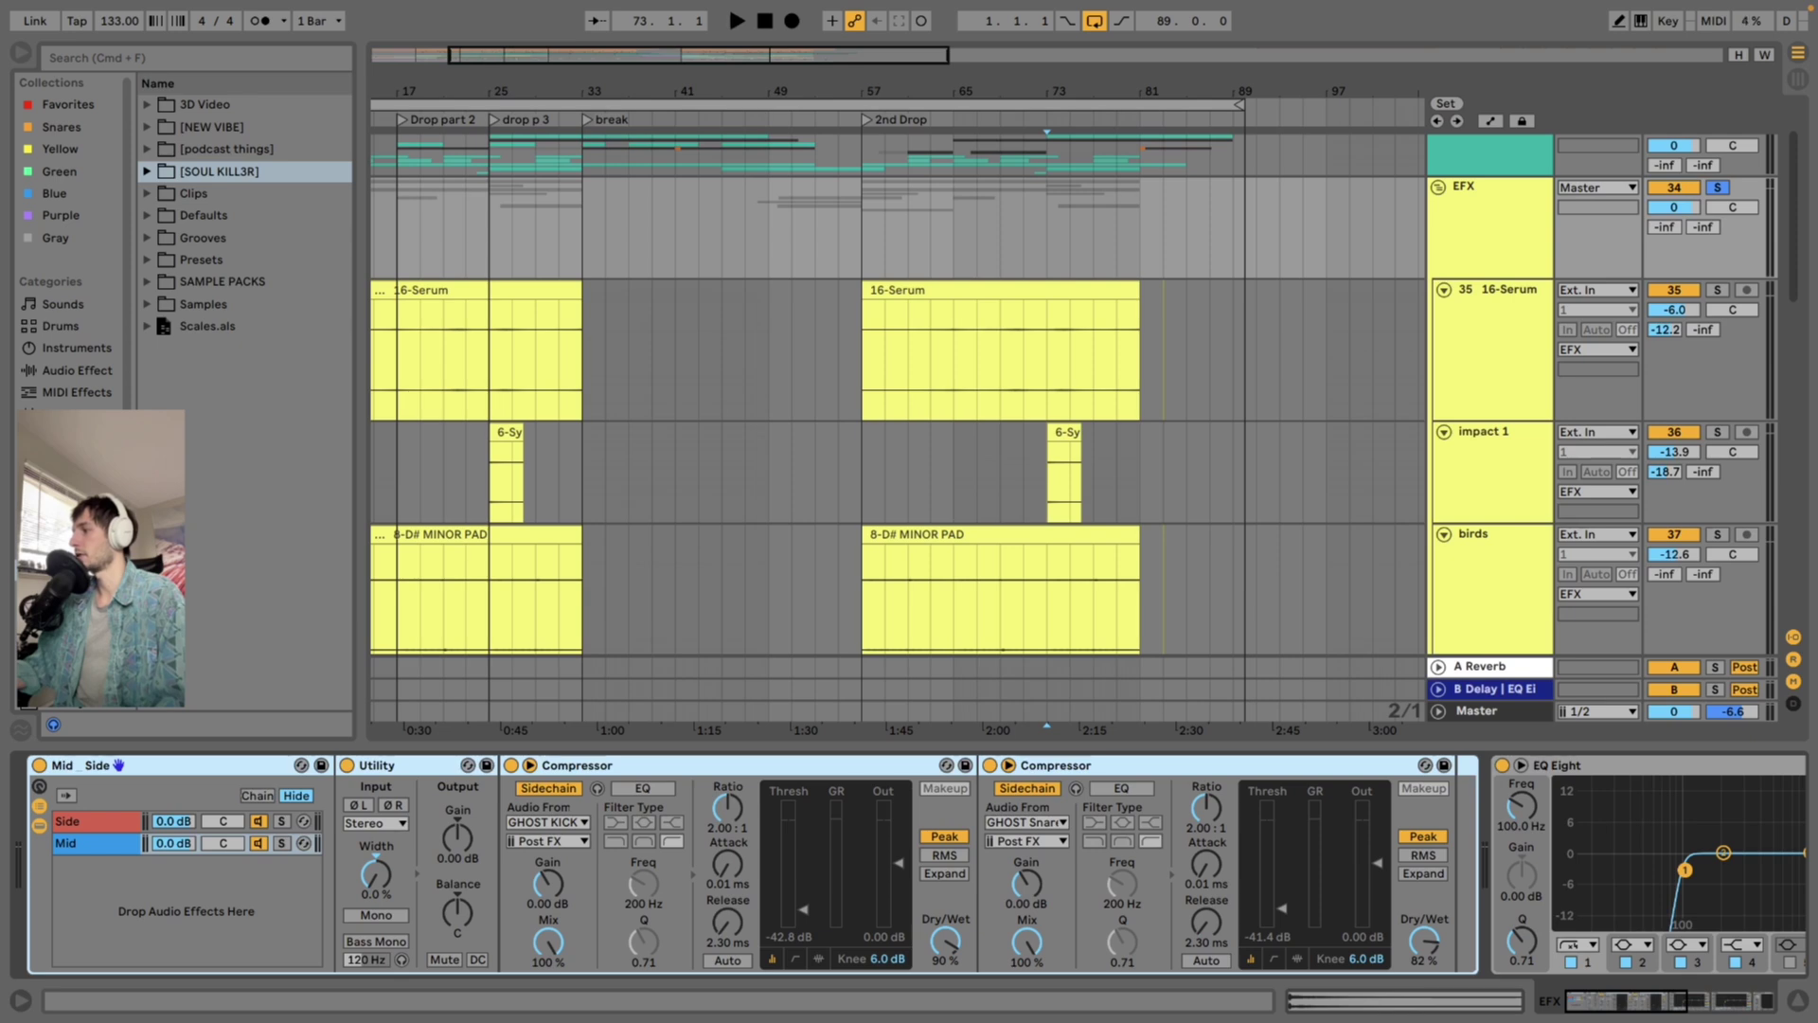
{"action": "scroll", "coordinate": [909, 863], "scroll_direction": "right", "scroll_amount": 8}
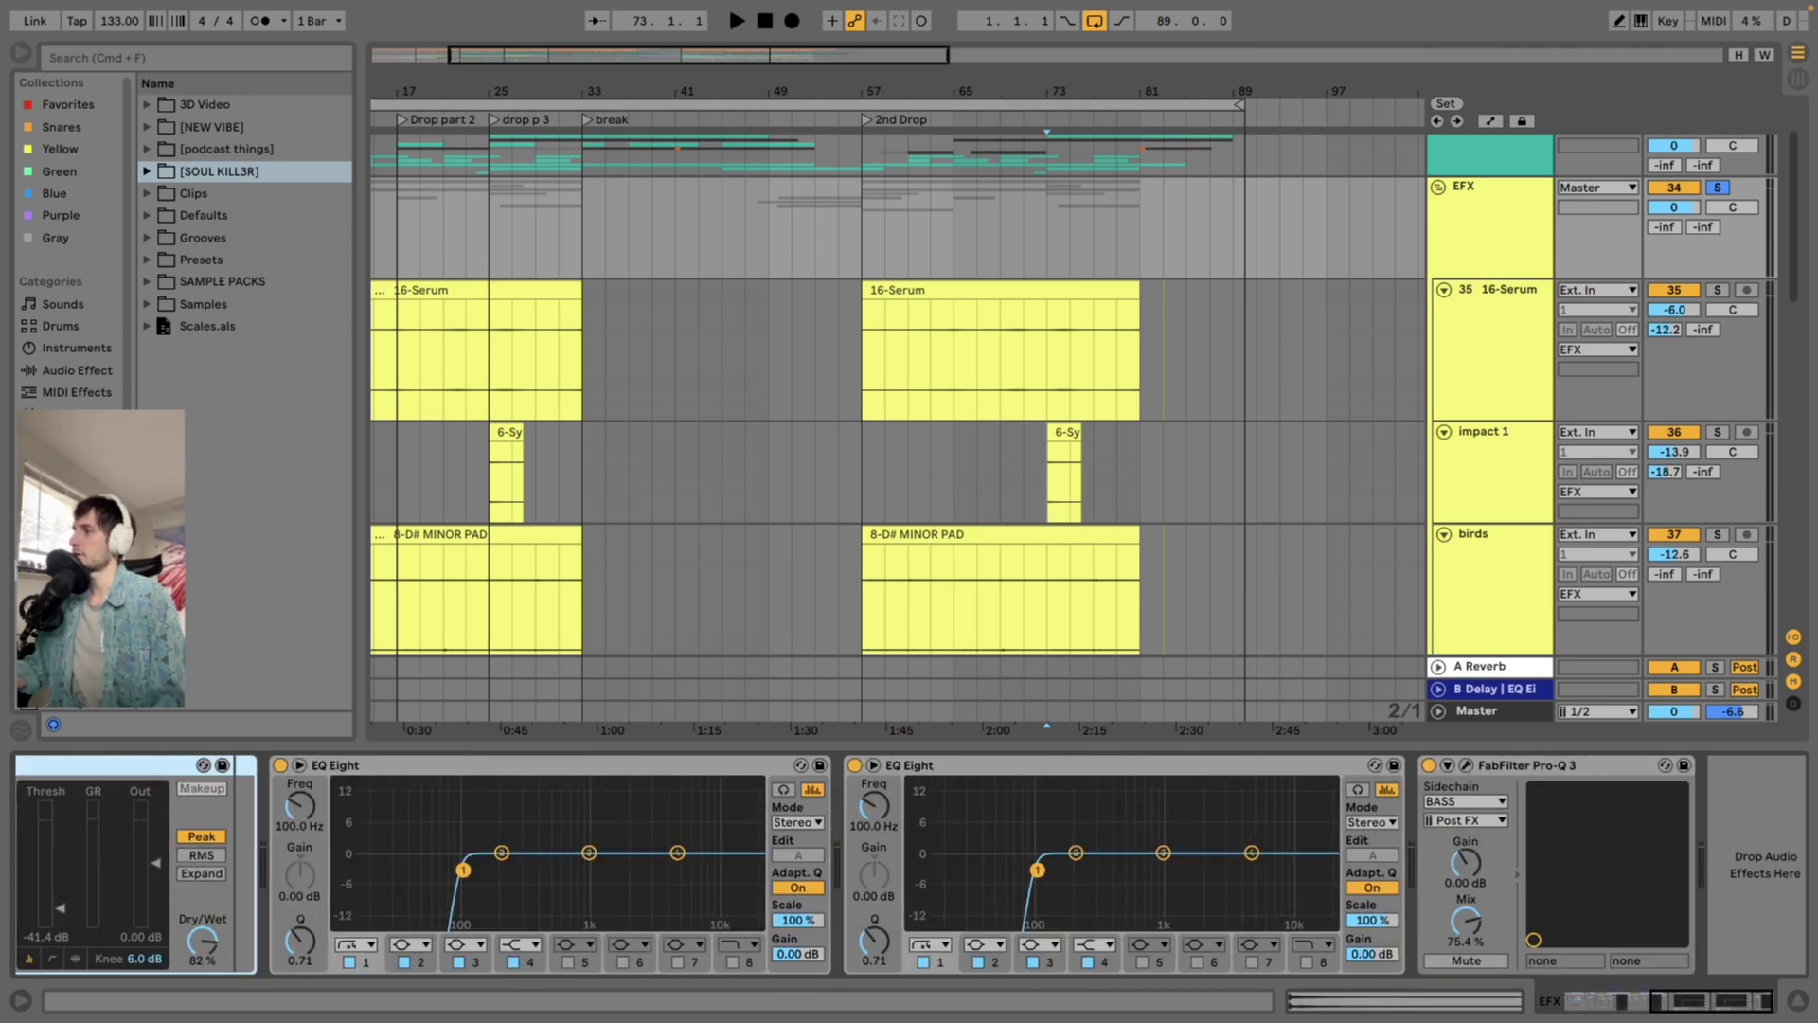
Fold the EFX group and show the FX group's effects
{"action": "left_click", "coordinate": [1438, 186]}
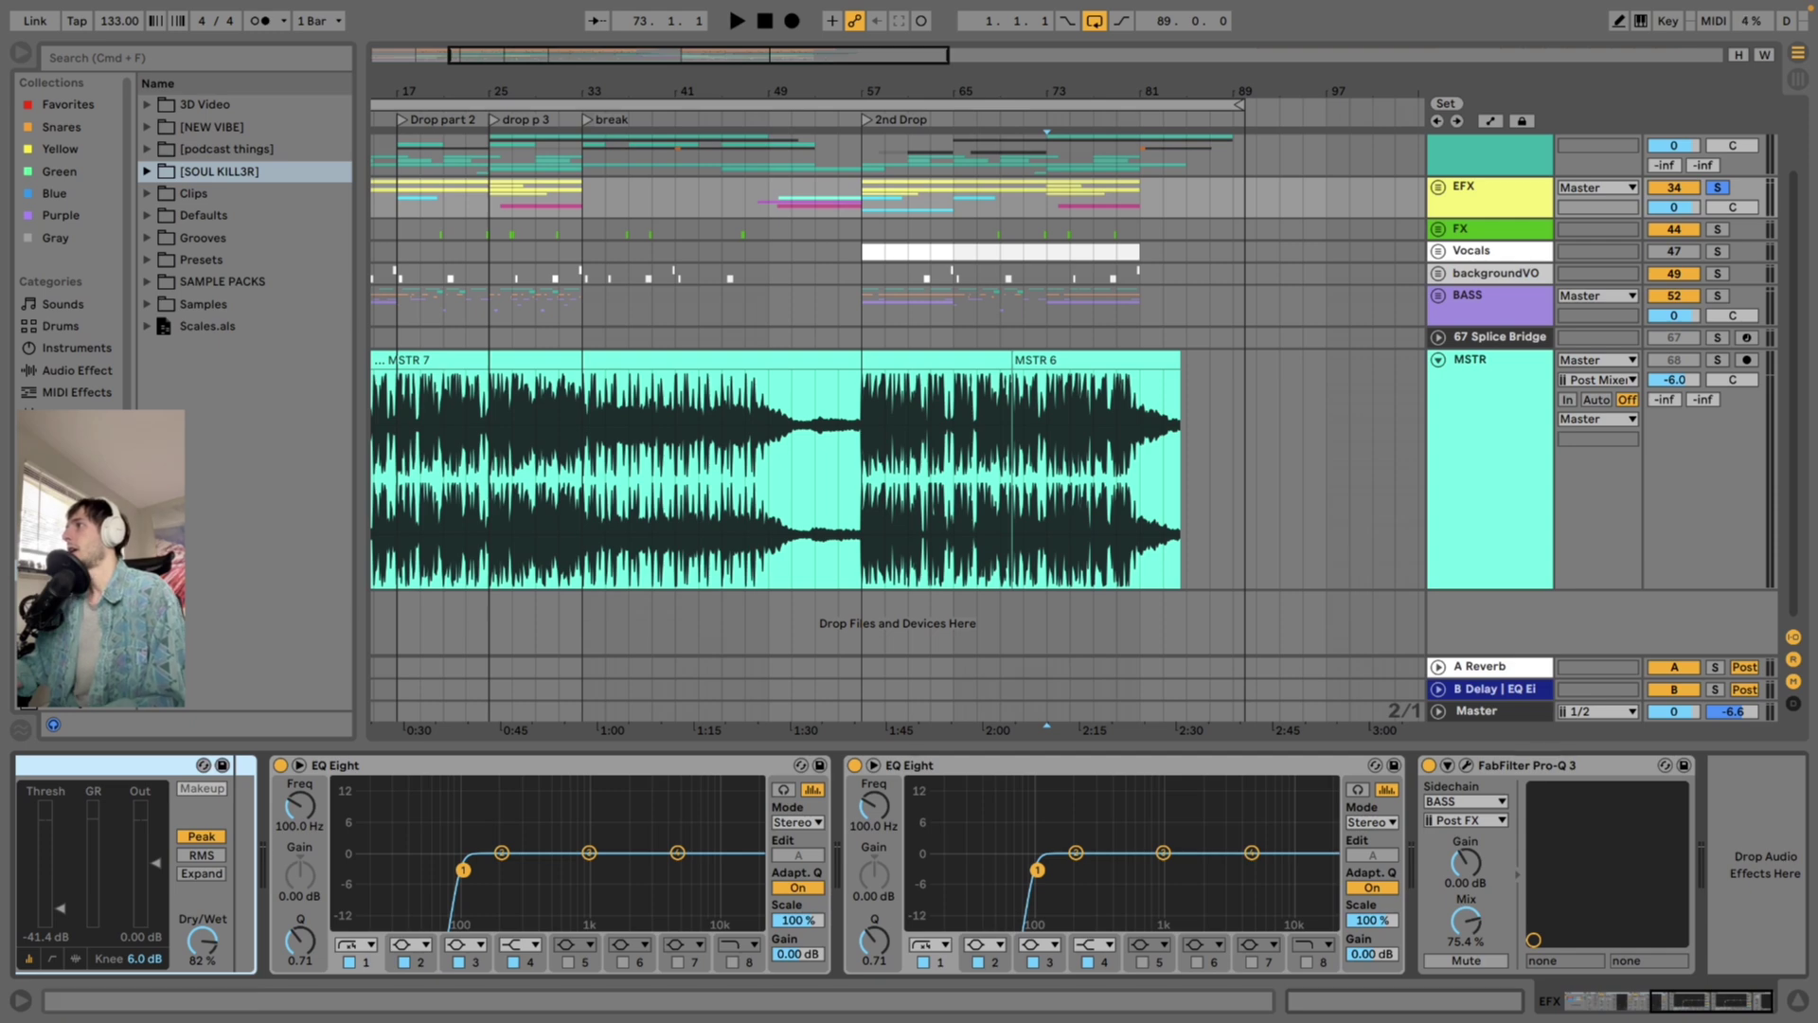
{"action": "left_click", "coordinate": [1479, 229]}
Unfold the EFX group and mark bars 51 to 57, bar 57 and bar 71 on the 38 PMMC_FX track
{"action": "left_click", "coordinate": [1439, 188]}
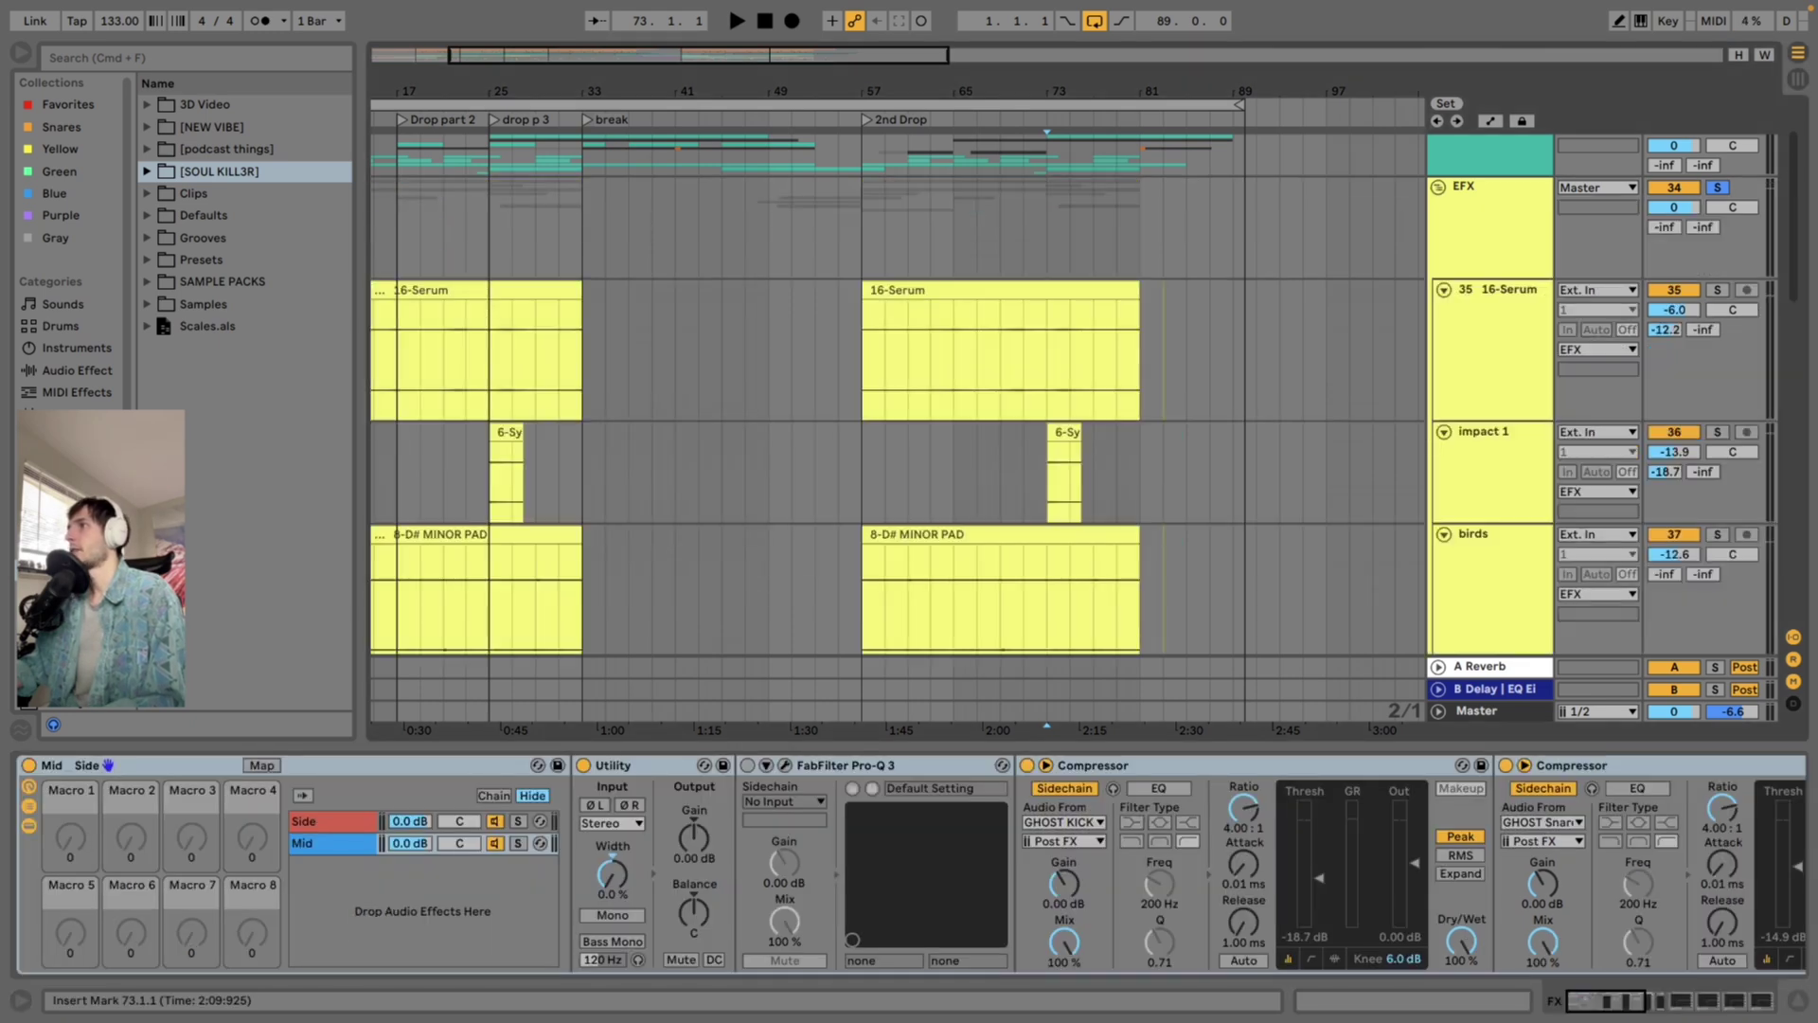
{"action": "scroll", "coordinate": [1439, 187], "scroll_direction": "down", "scroll_amount": 10}
{"action": "scroll", "coordinate": [833, 378], "scroll_direction": "up", "scroll_amount": 5}
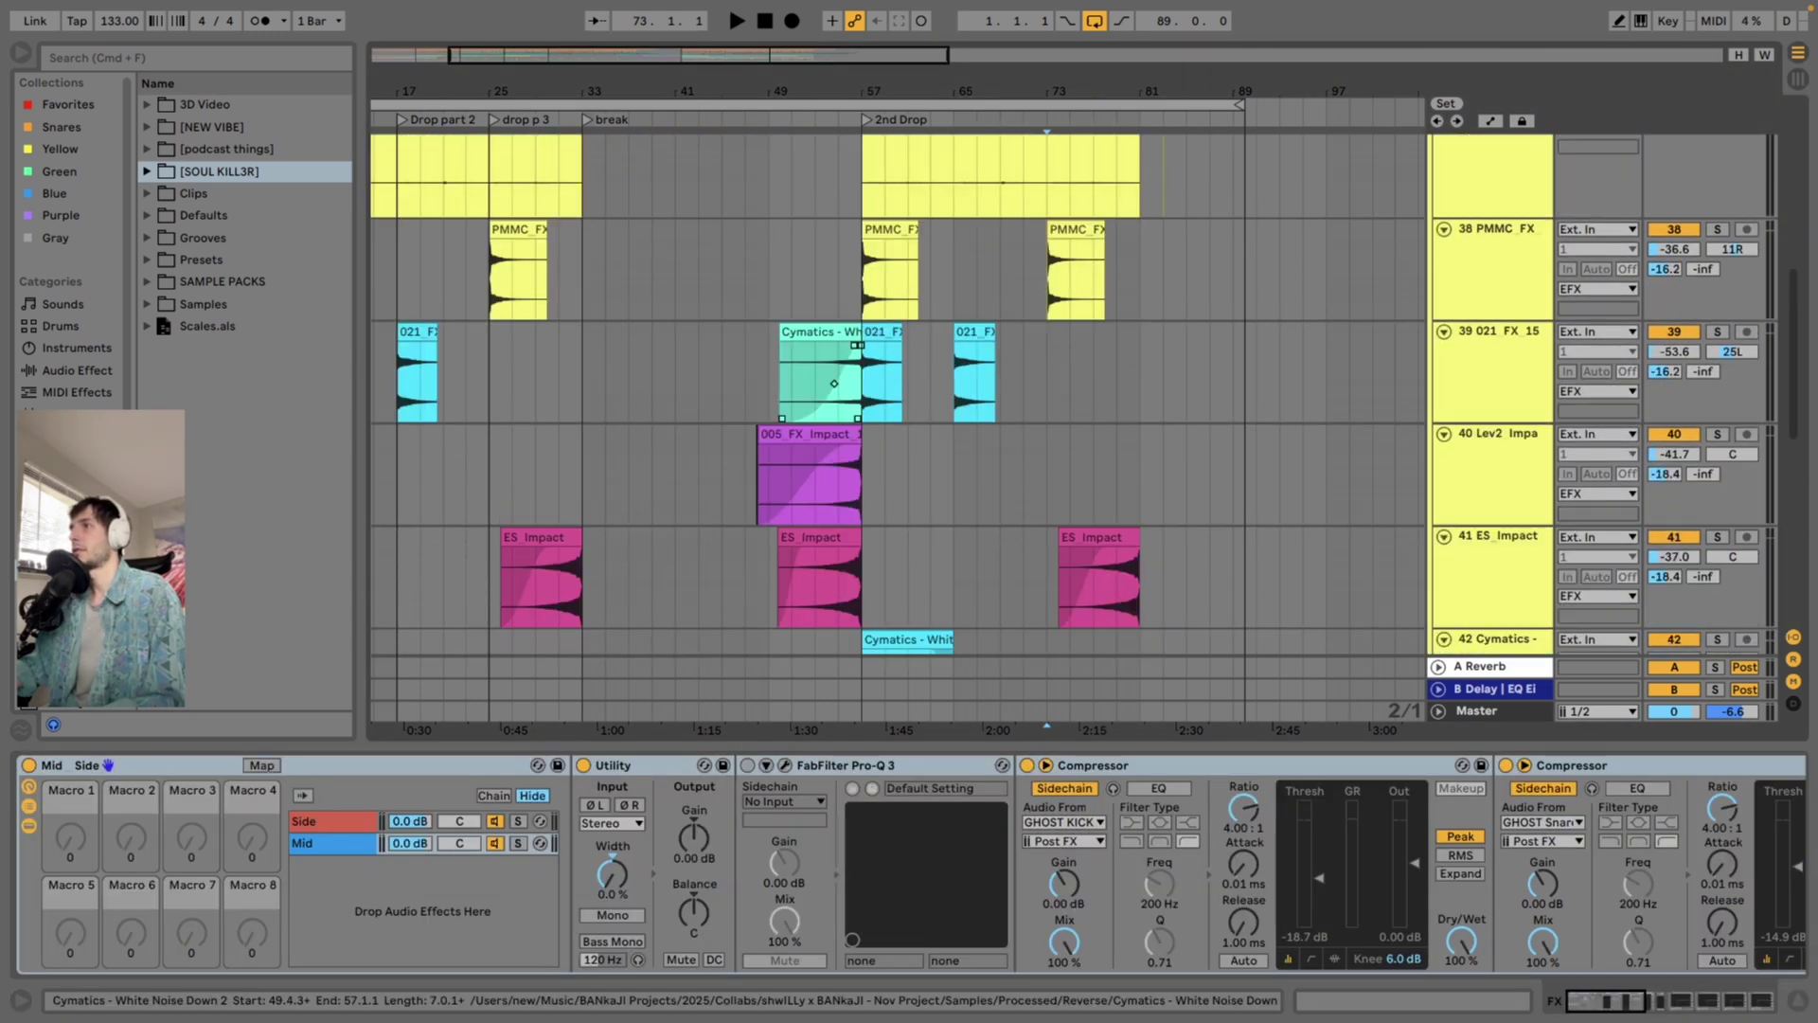
{"action": "left_click", "coordinate": [822, 275]}
{"action": "left_click_drag", "start_coordinate": [816, 275], "coordinate": [793, 275]}
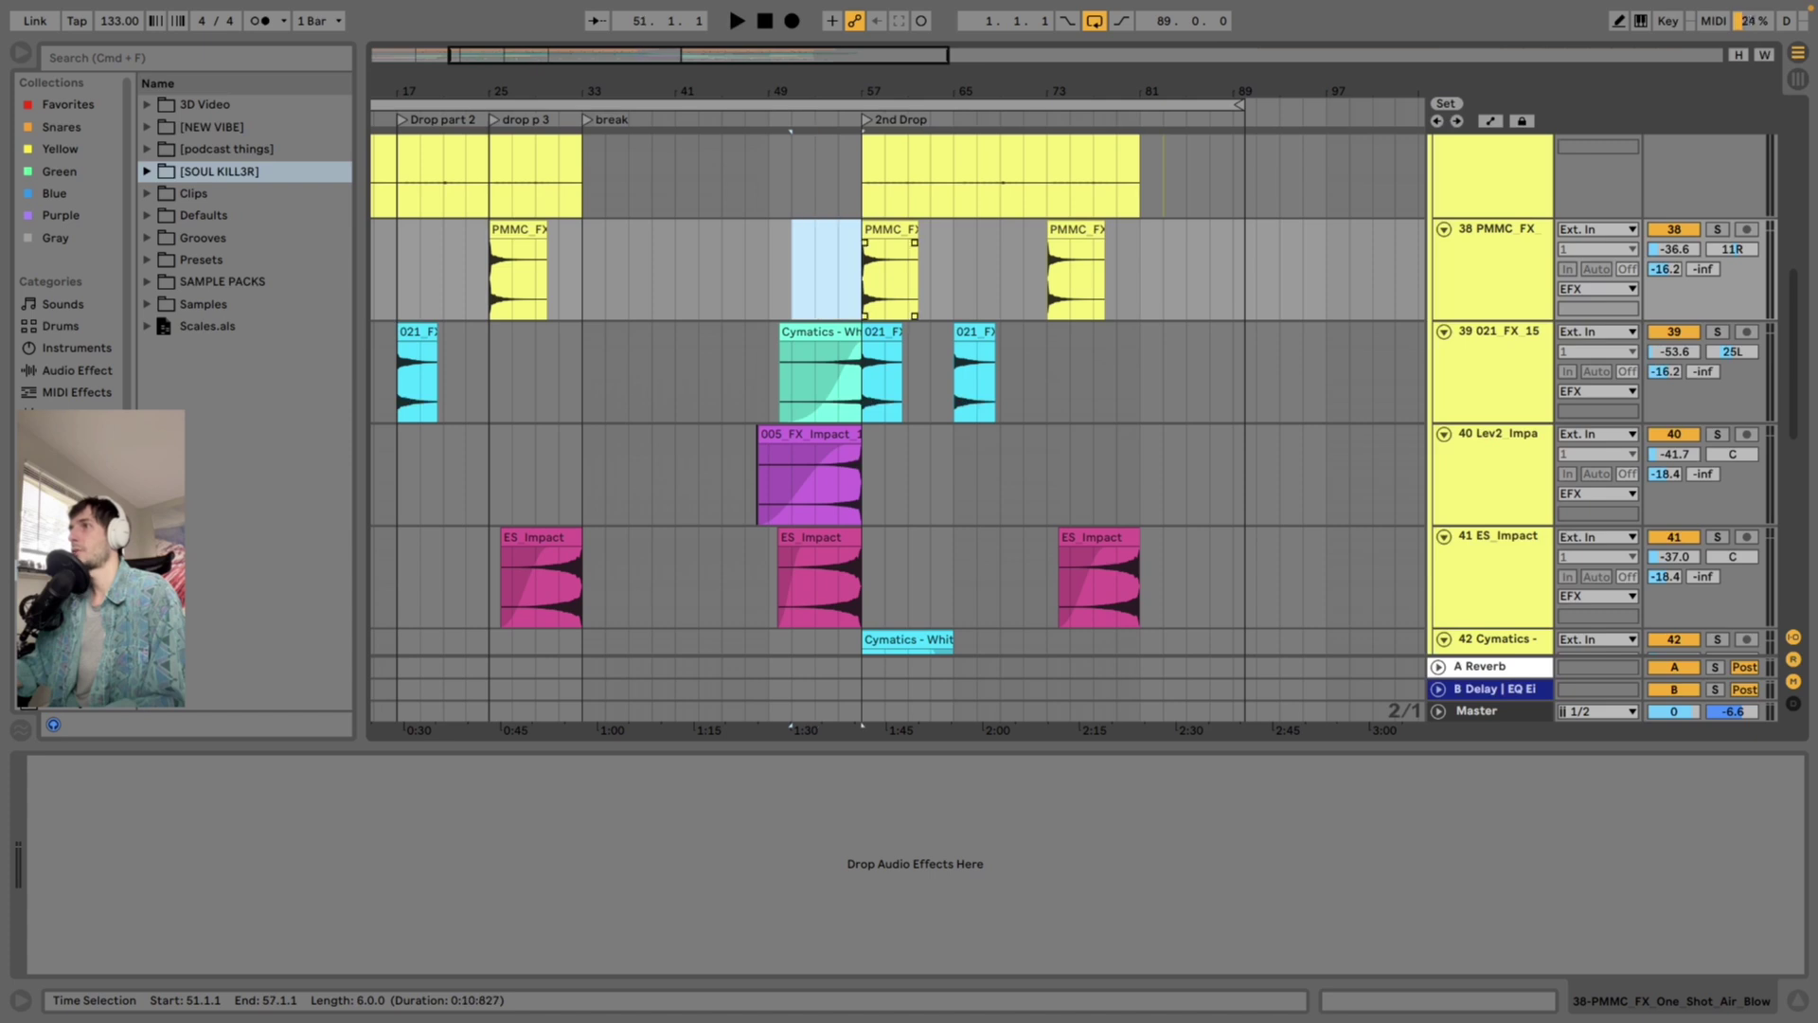
{"action": "left_click", "coordinate": [862, 274]}
{"action": "left_click", "coordinate": [1024, 274]}
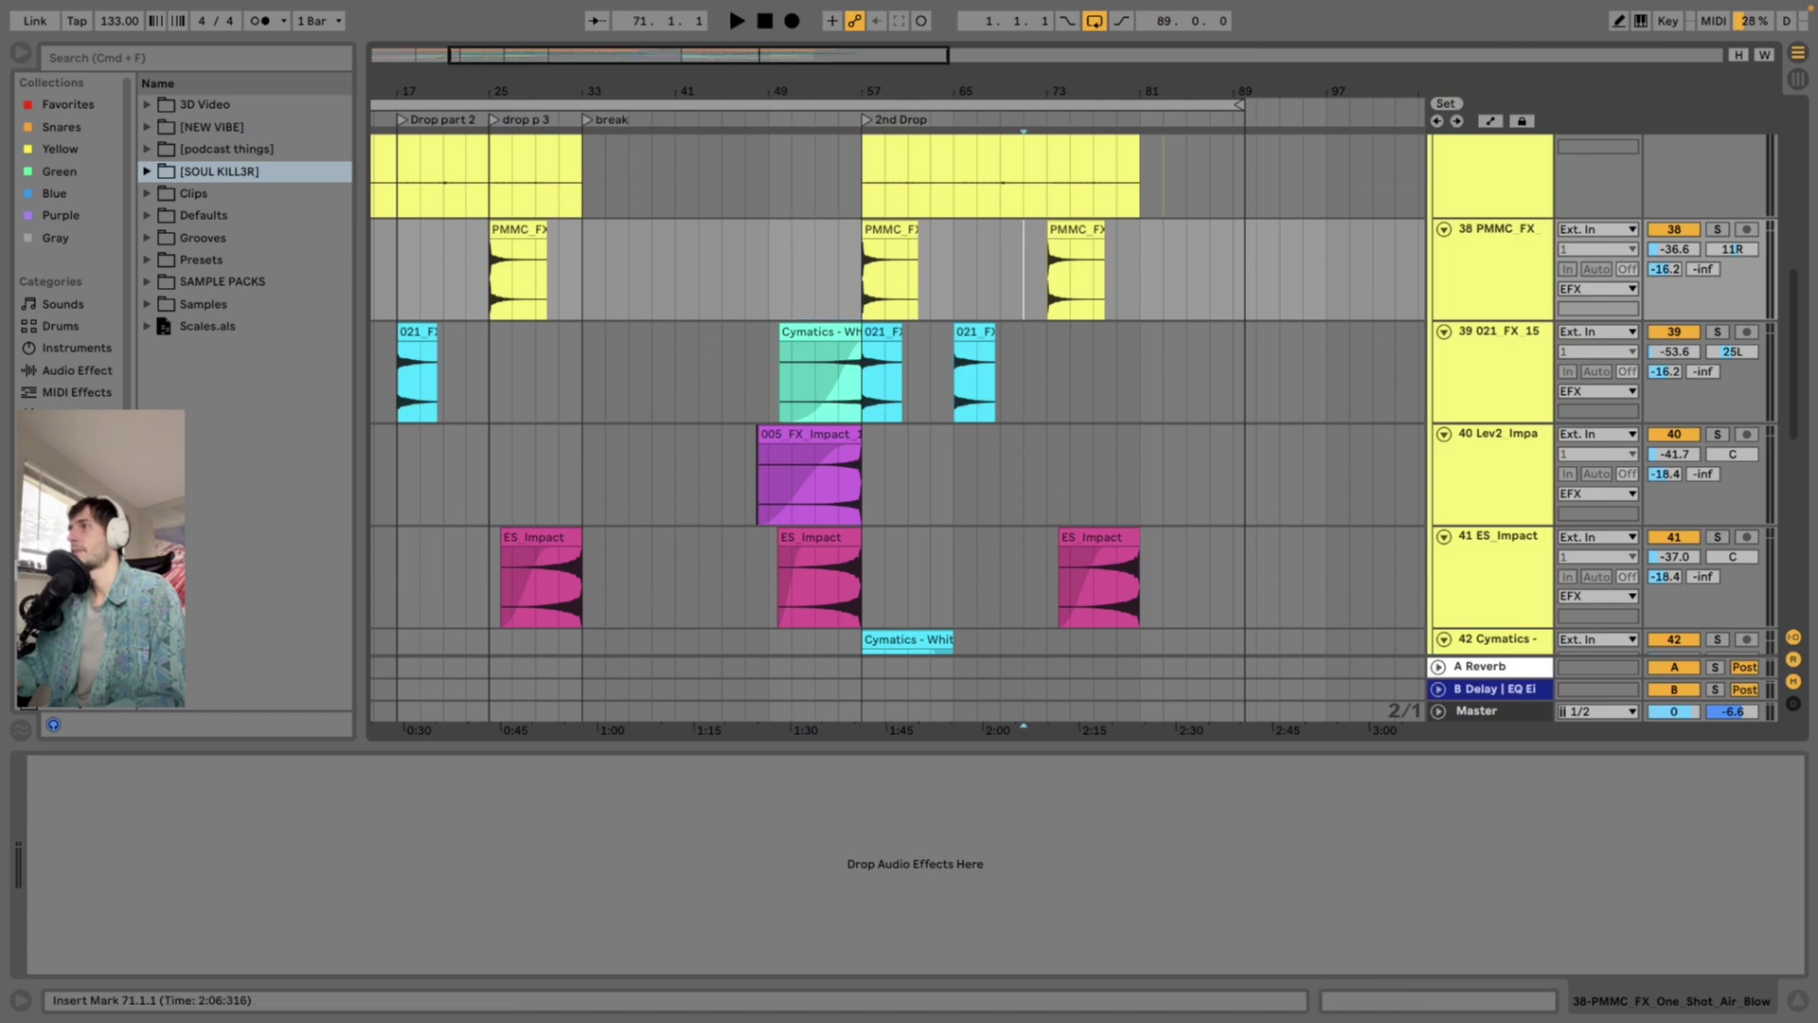
Show the 39 021_FX track's effects at bar 65 and mark bars 79 and 81 on the 40 Lev2 Impact track
{"action": "scroll", "coordinate": [992, 313], "scroll_direction": "down", "scroll_amount": 2}
{"action": "left_click", "coordinate": [958, 308]}
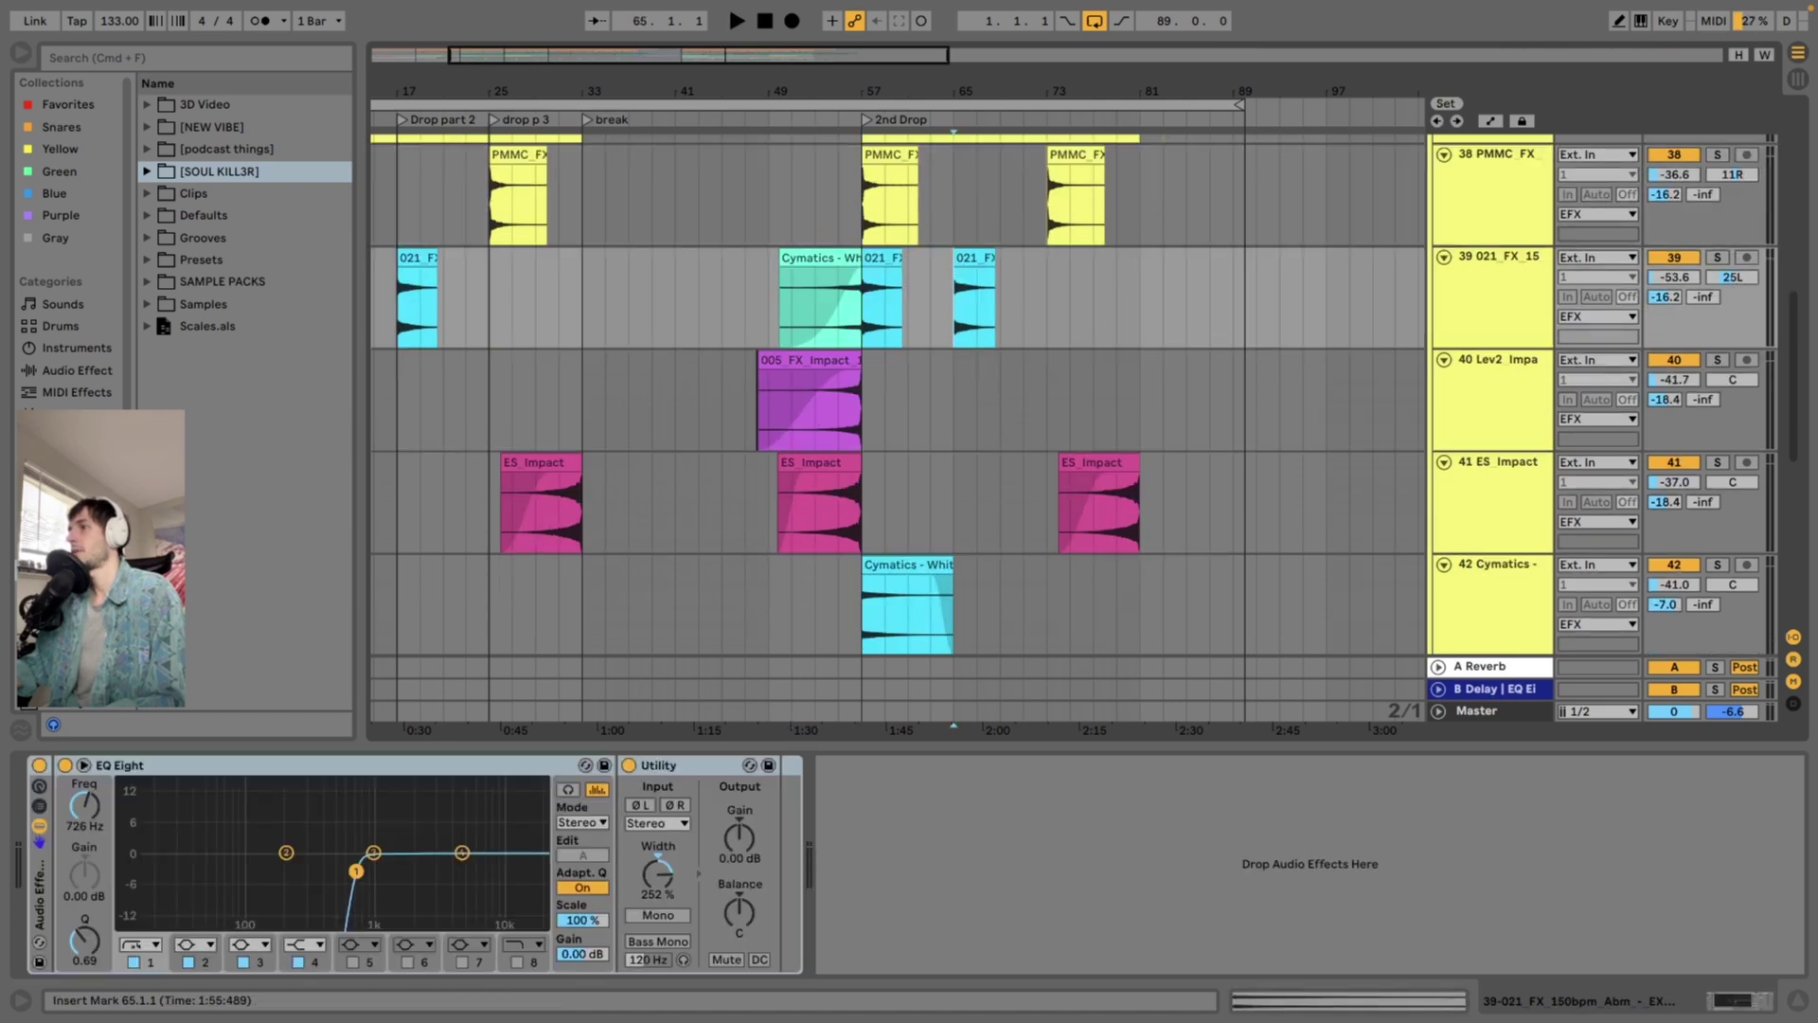
{"action": "scroll", "coordinate": [957, 307], "scroll_direction": "up", "scroll_amount": 10}
{"action": "scroll", "coordinate": [1004, 360], "scroll_direction": "down", "scroll_amount": 10}
{"action": "left_click", "coordinate": [1118, 407]}
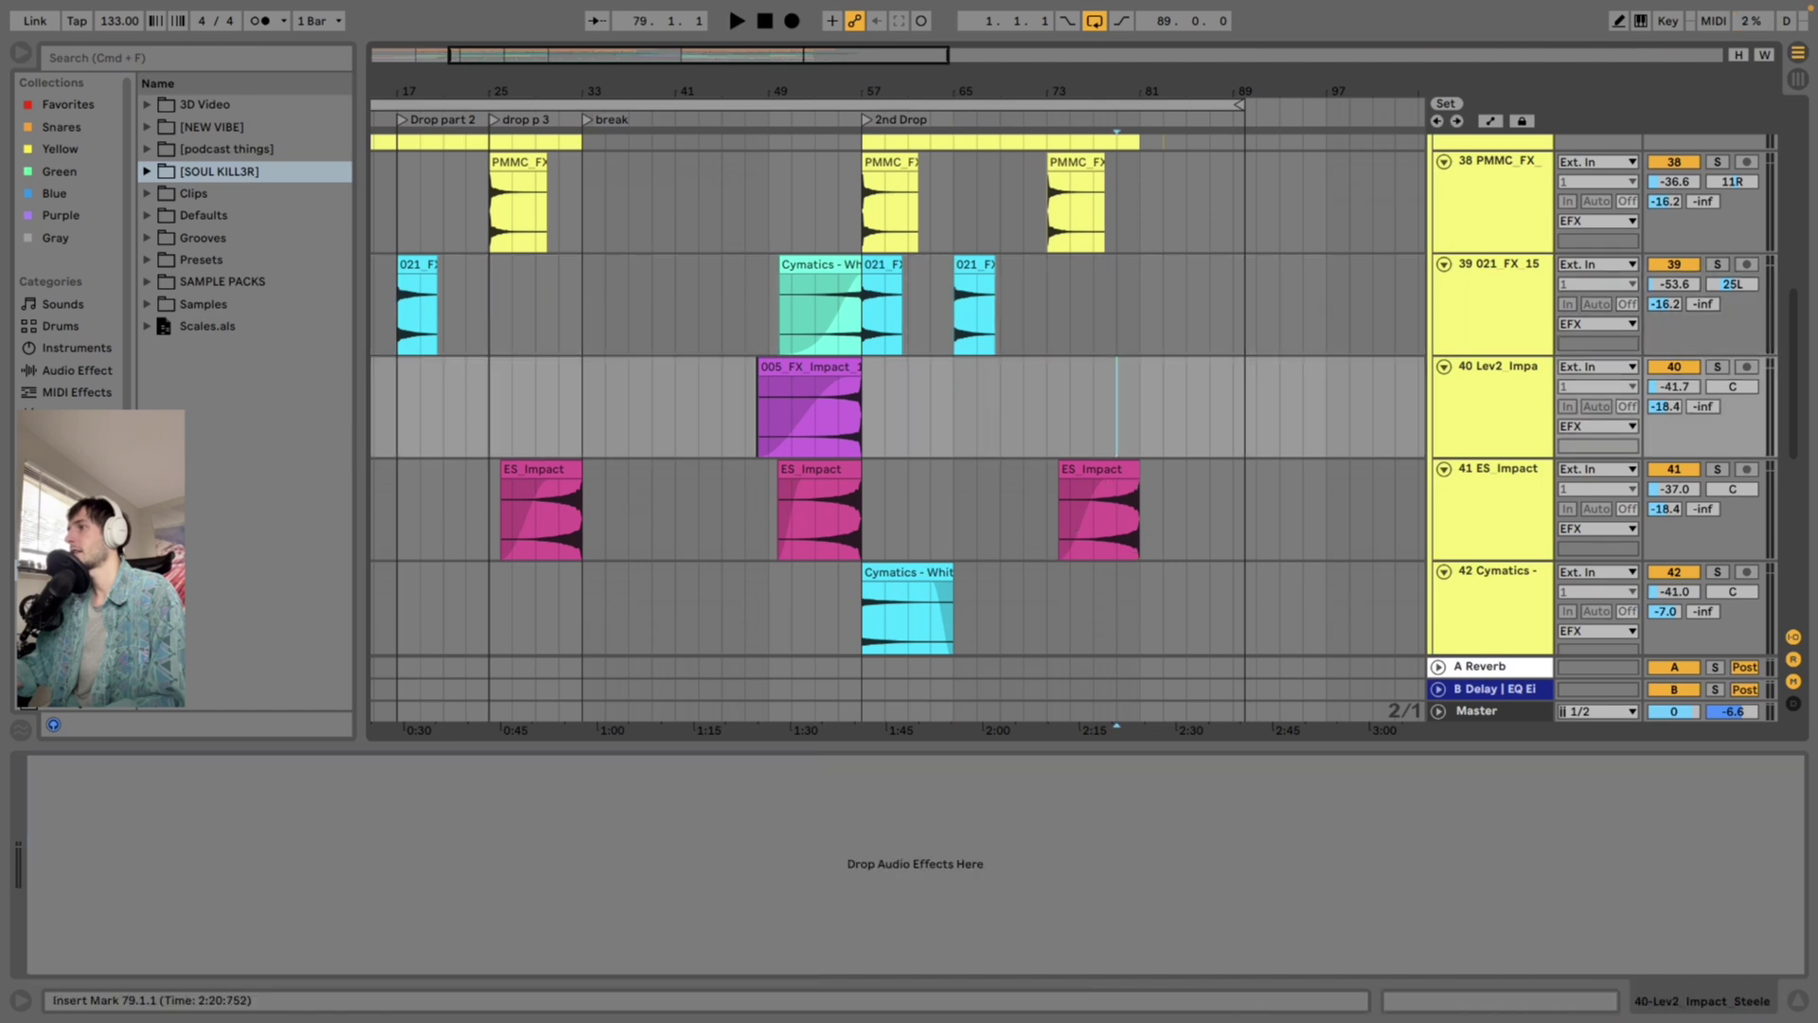
{"action": "left_click", "coordinate": [1140, 408]}
Fold the EFX group and unfold the FX group to show its tracks
{"action": "scroll", "coordinate": [1140, 407], "scroll_direction": "up", "scroll_amount": 10}
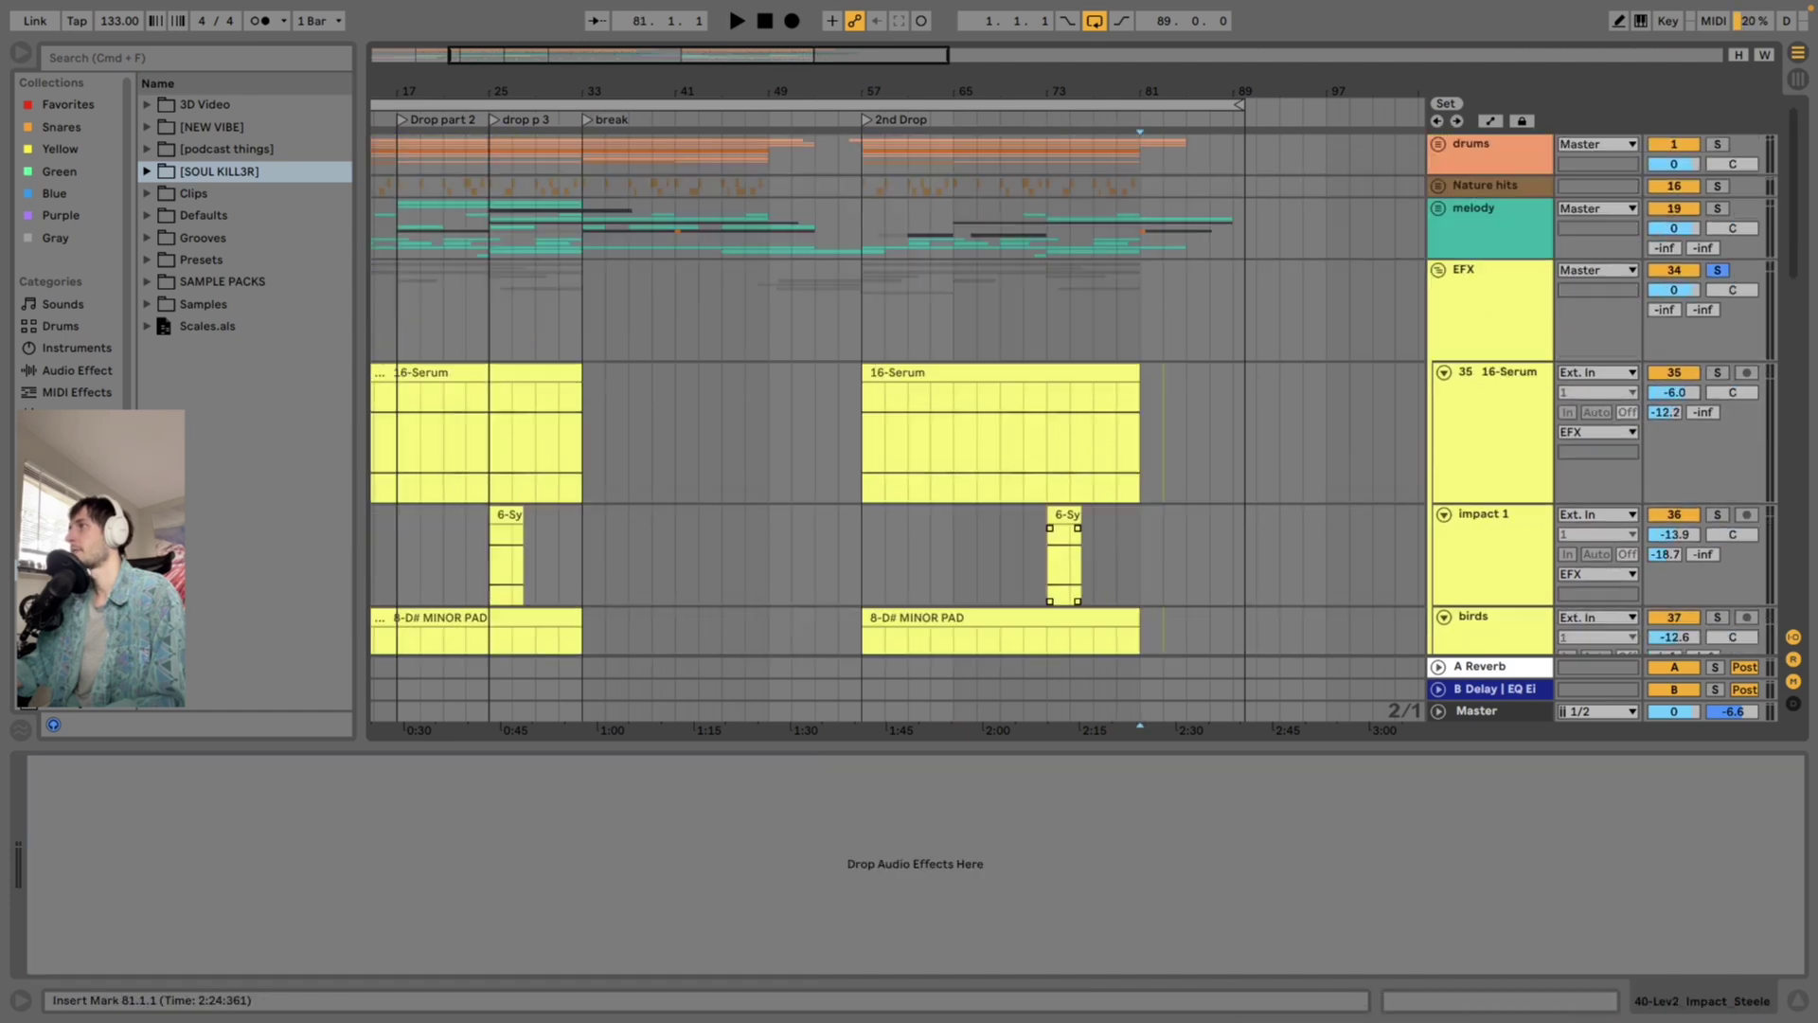
{"action": "left_click", "coordinate": [1439, 270]}
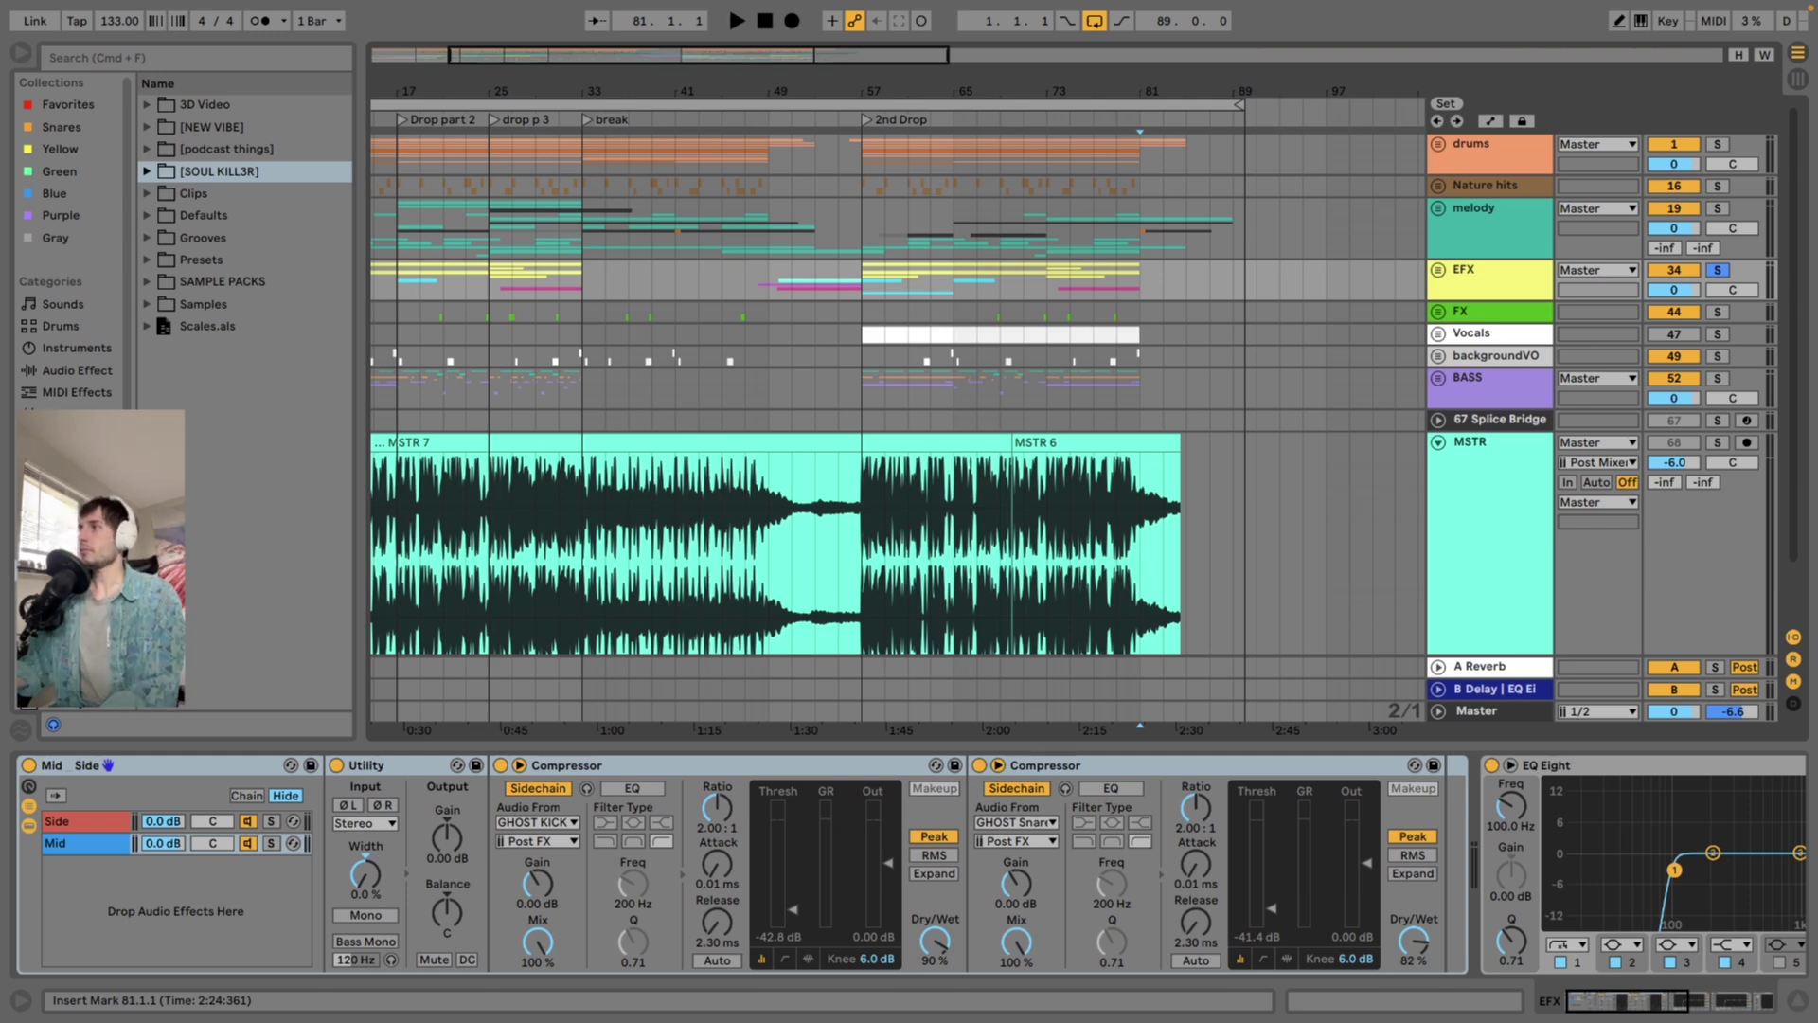
{"action": "left_click", "coordinate": [1439, 312]}
{"action": "scroll", "coordinate": [899, 379], "scroll_direction": "down", "scroll_amount": 5}
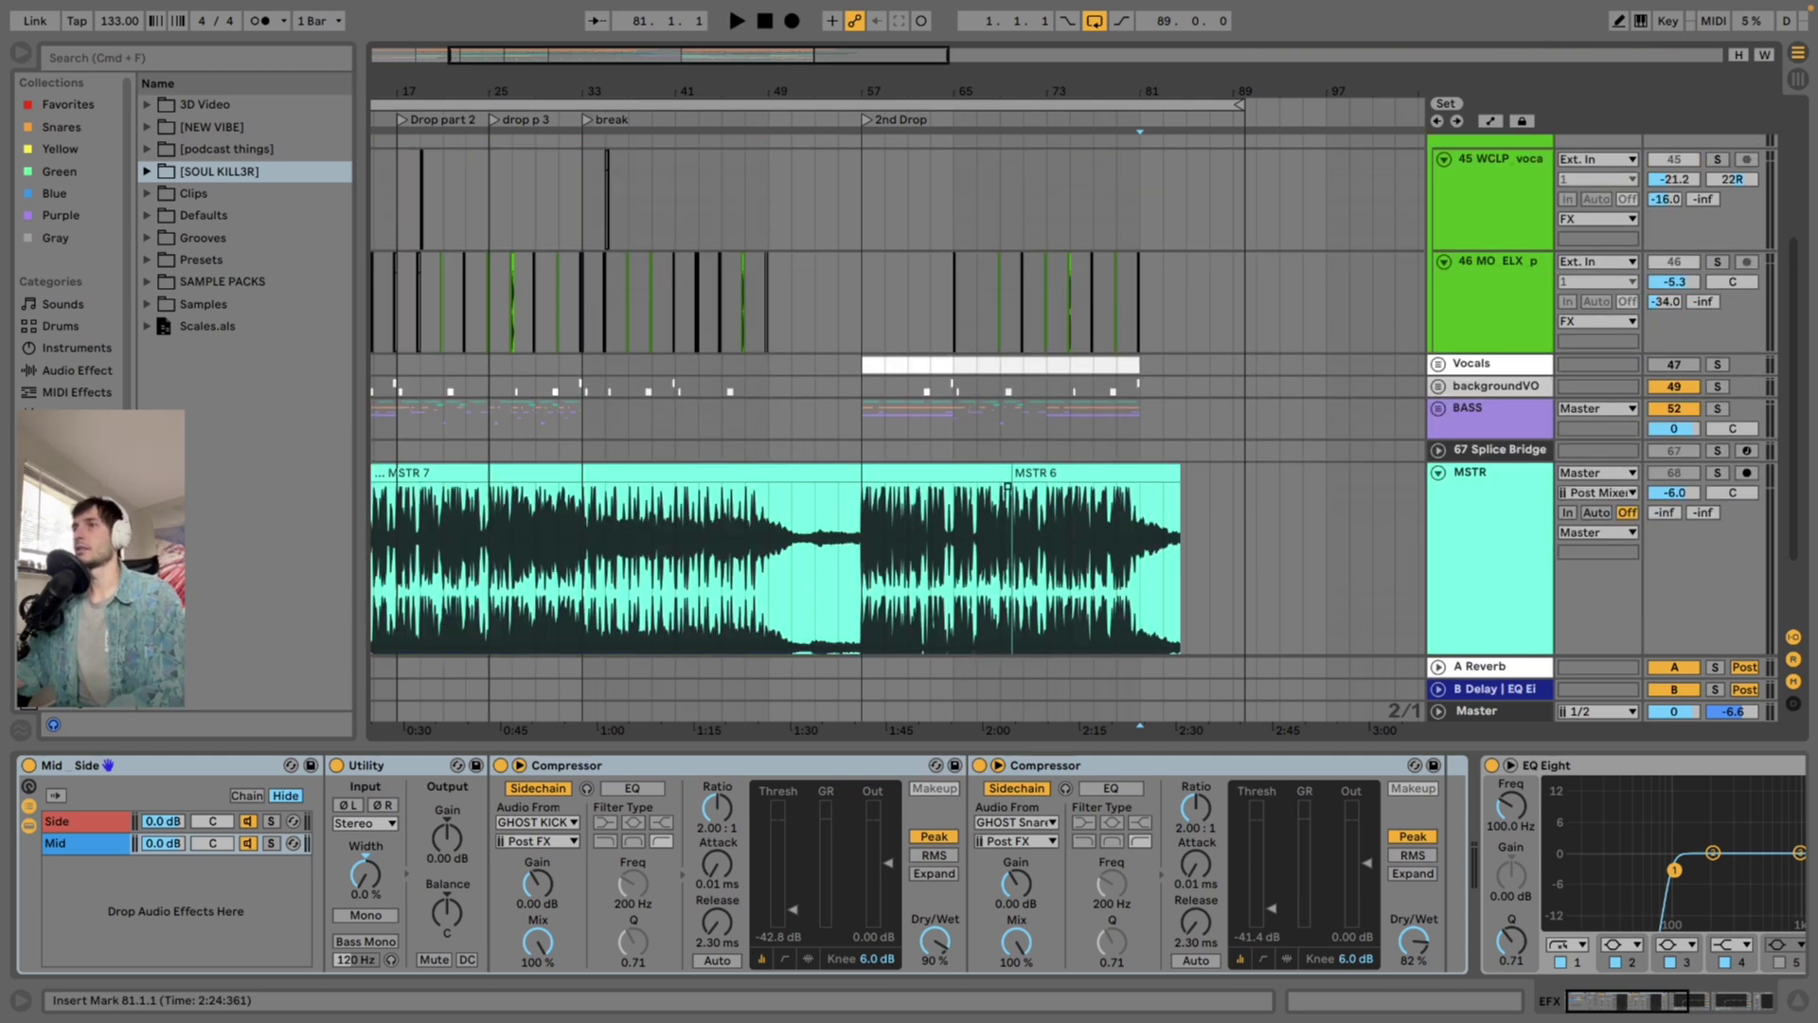
Solo the 46 MO_ELX track and play its clip just before bar 27
{"action": "left_click", "coordinate": [512, 304]}
{"action": "left_click_drag", "start_coordinate": [474, 92], "coordinate": [520, 238]}
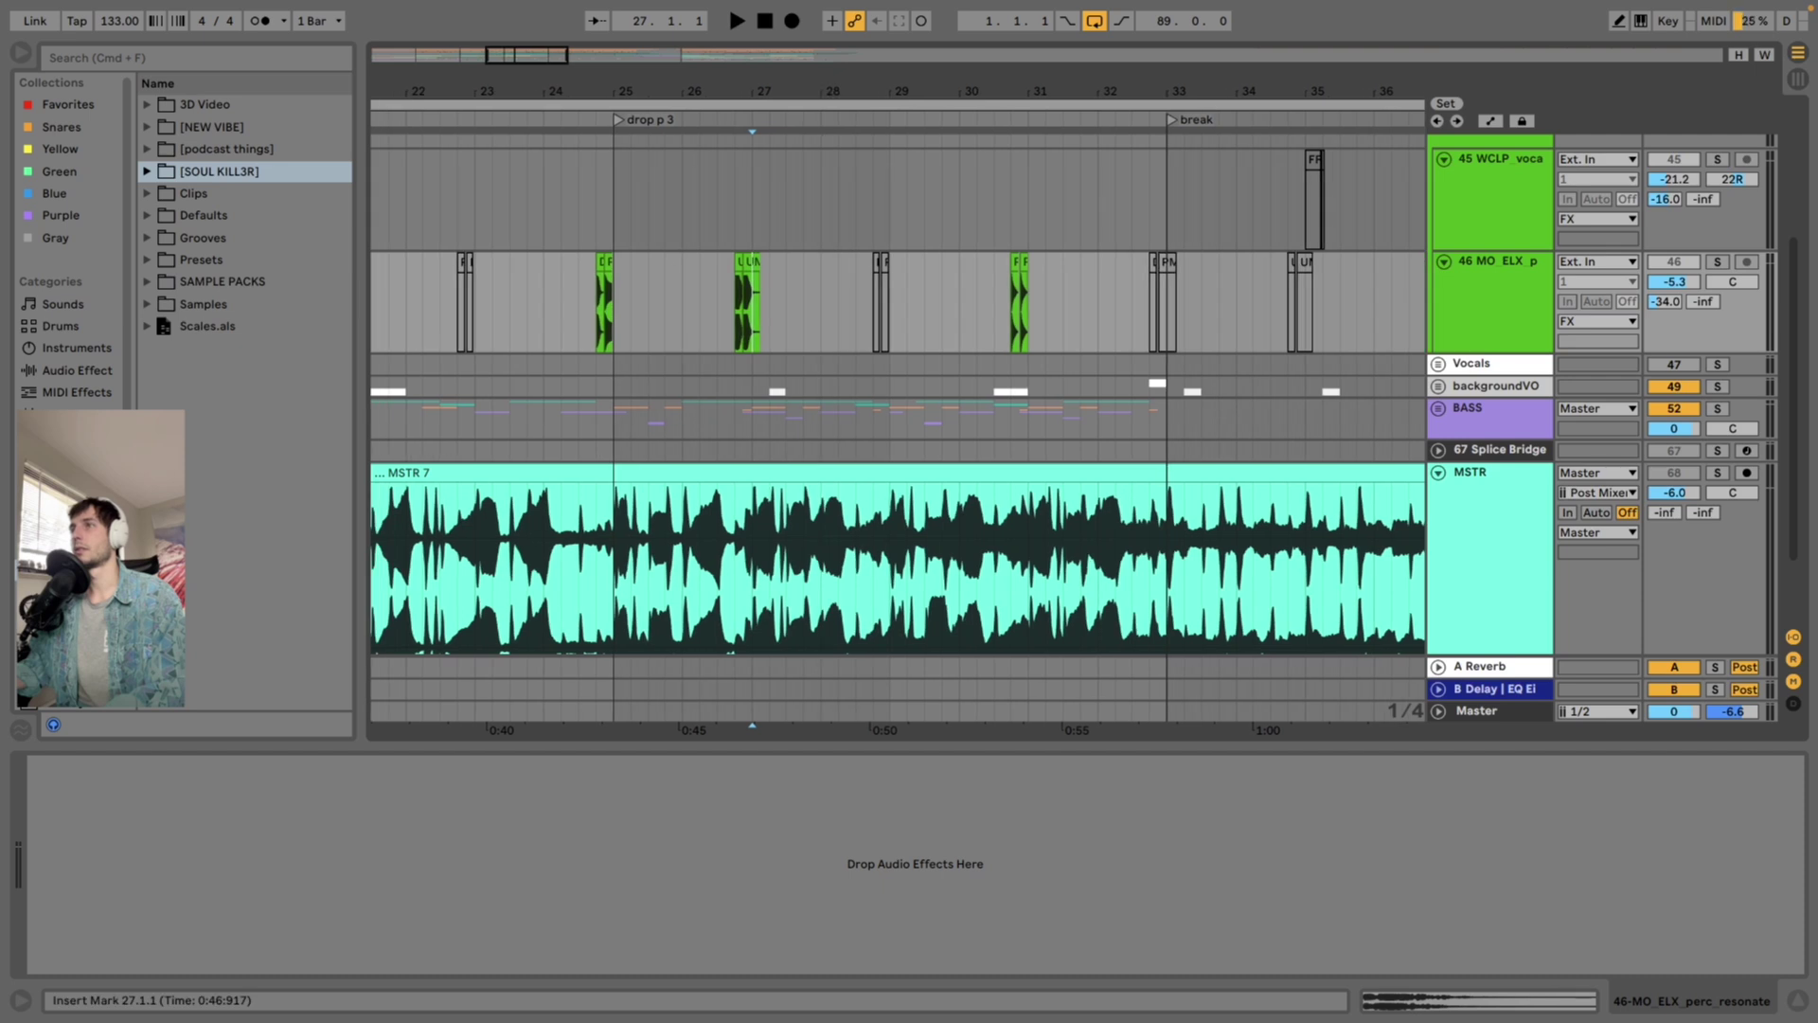
{"action": "left_click", "coordinate": [737, 305]}
{"action": "key", "text": "s"}
{"action": "key", "text": "space"}
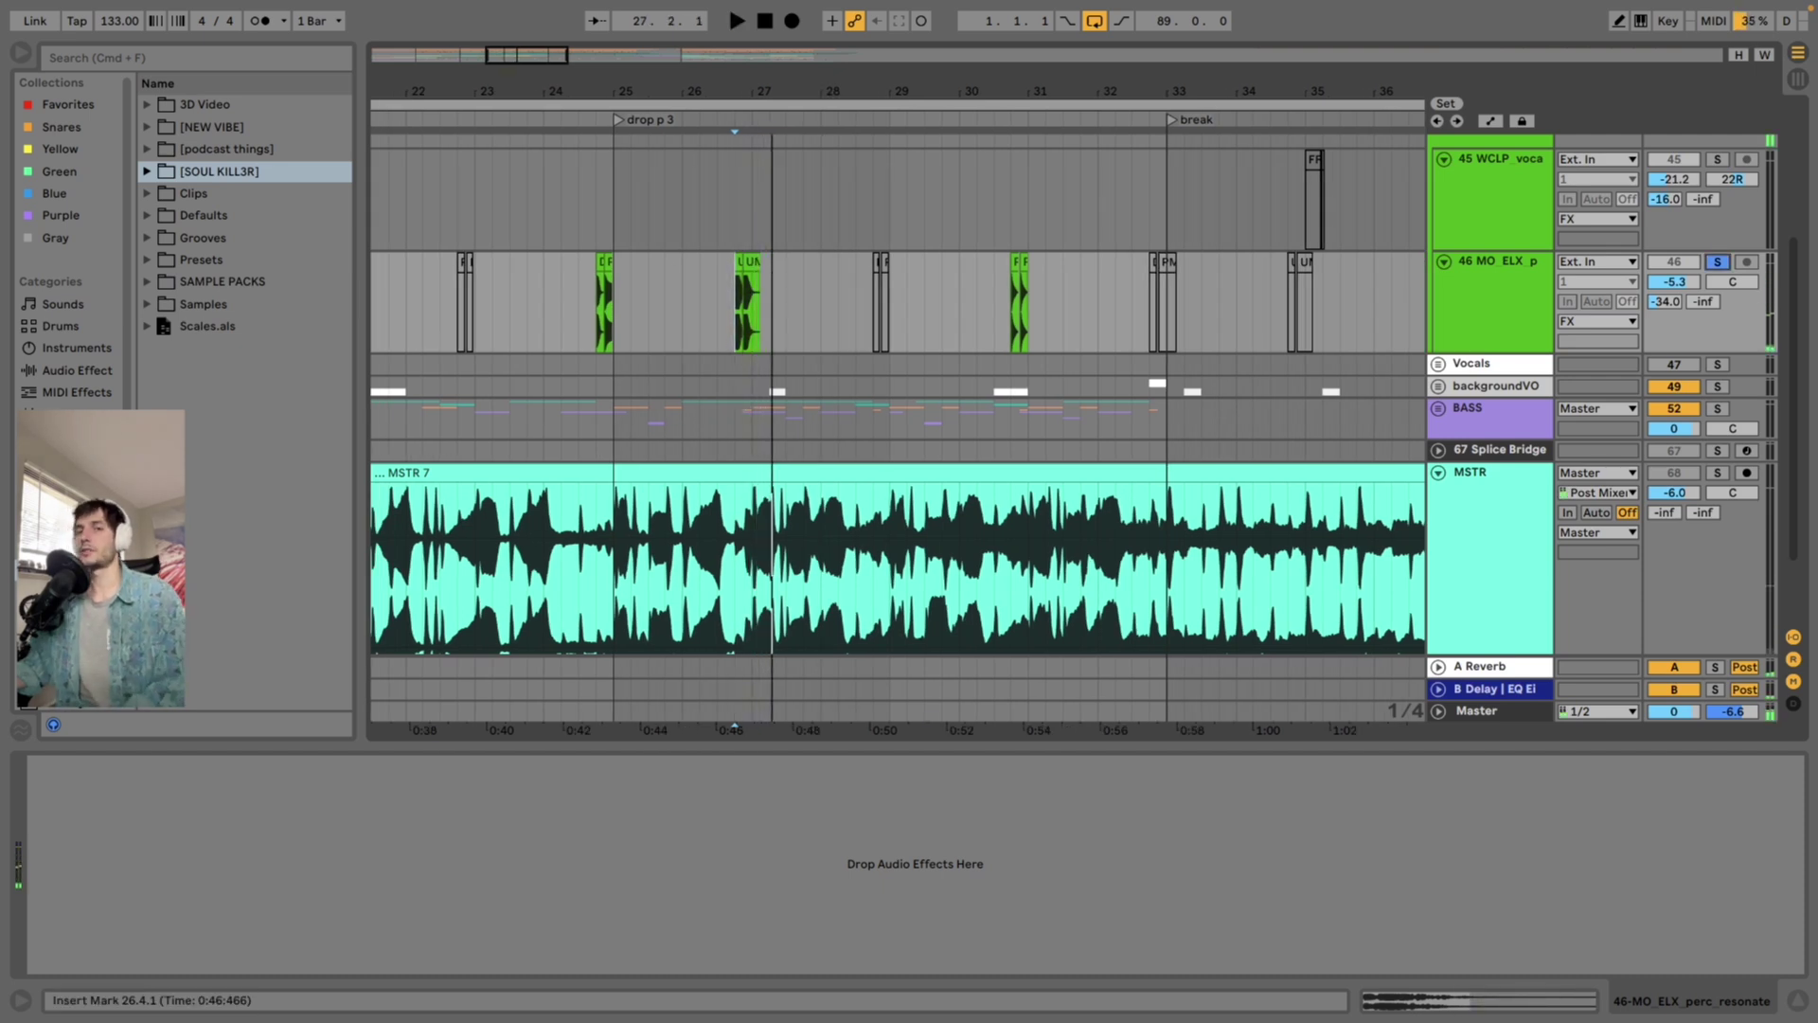
Turn off the solo on the FX group, fold it and look through its effects from the Mid Side rack to the last EQ Eight
{"action": "scroll", "coordinate": [899, 398], "scroll_direction": "up", "scroll_amount": 3}
{"action": "scroll", "coordinate": [947, 379], "scroll_direction": "up", "scroll_amount": 2}
{"action": "left_click", "coordinate": [1149, 343]}
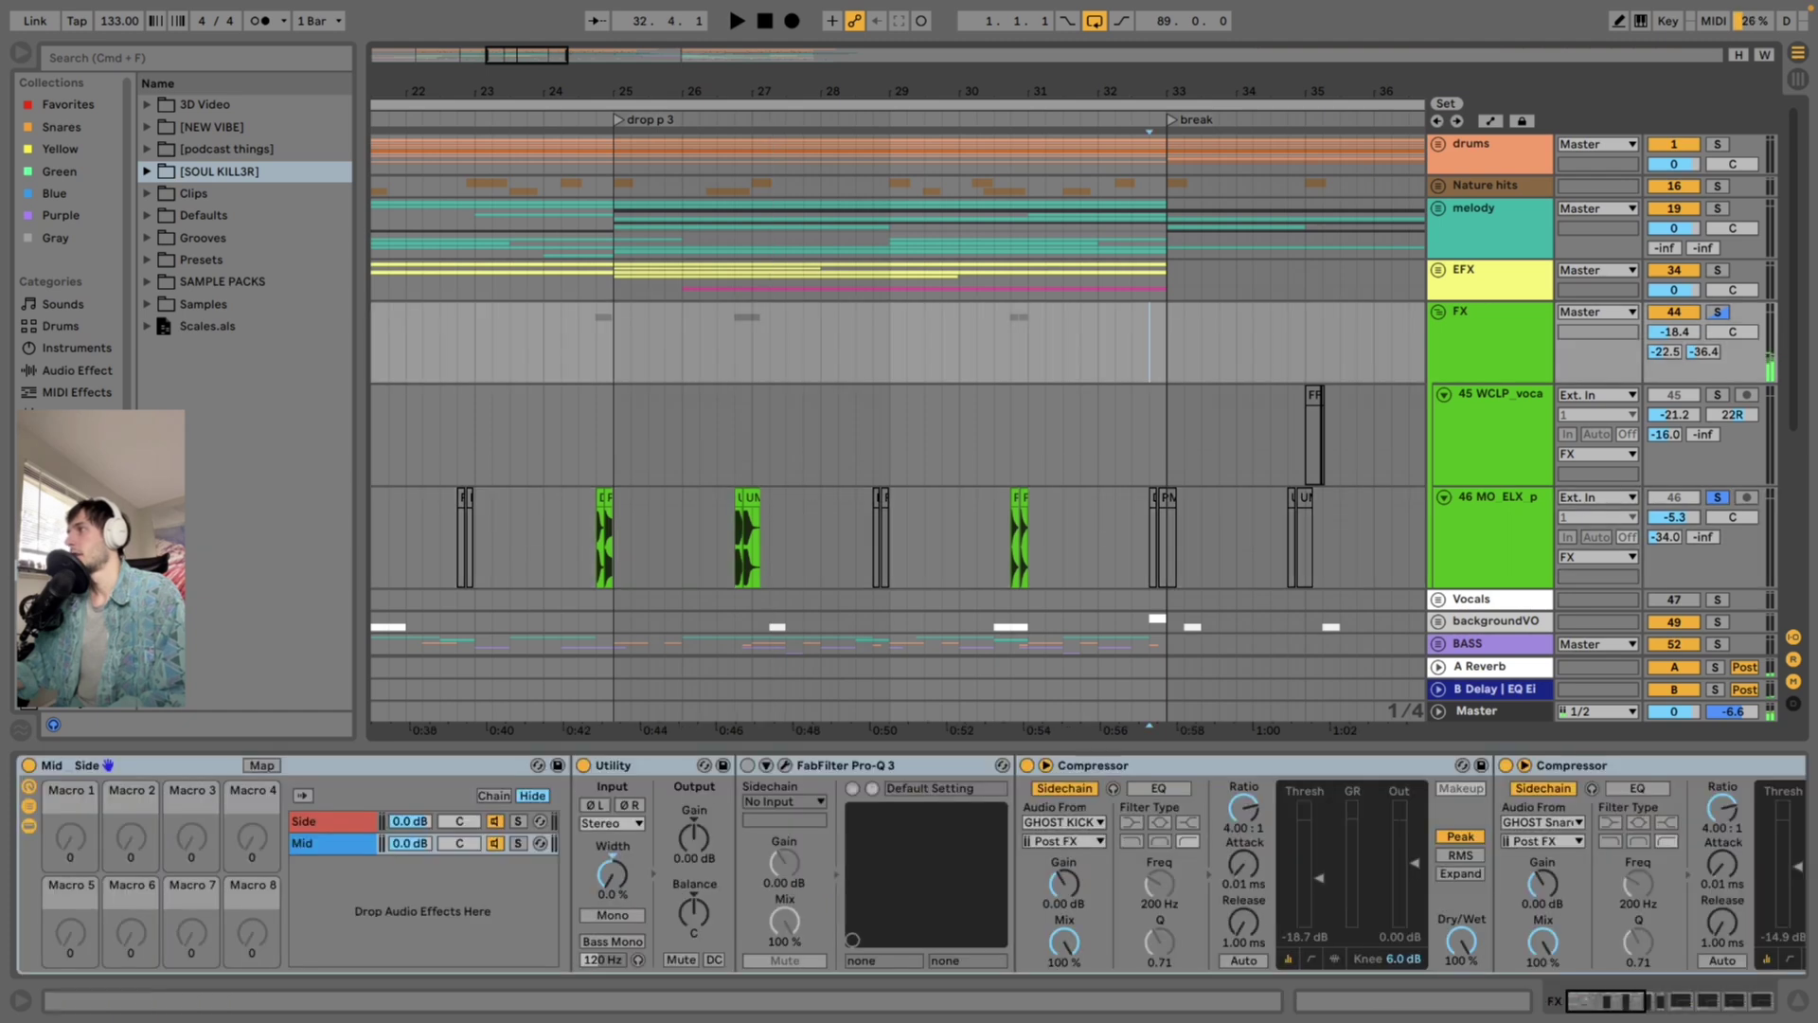
{"action": "key", "text": "s"}
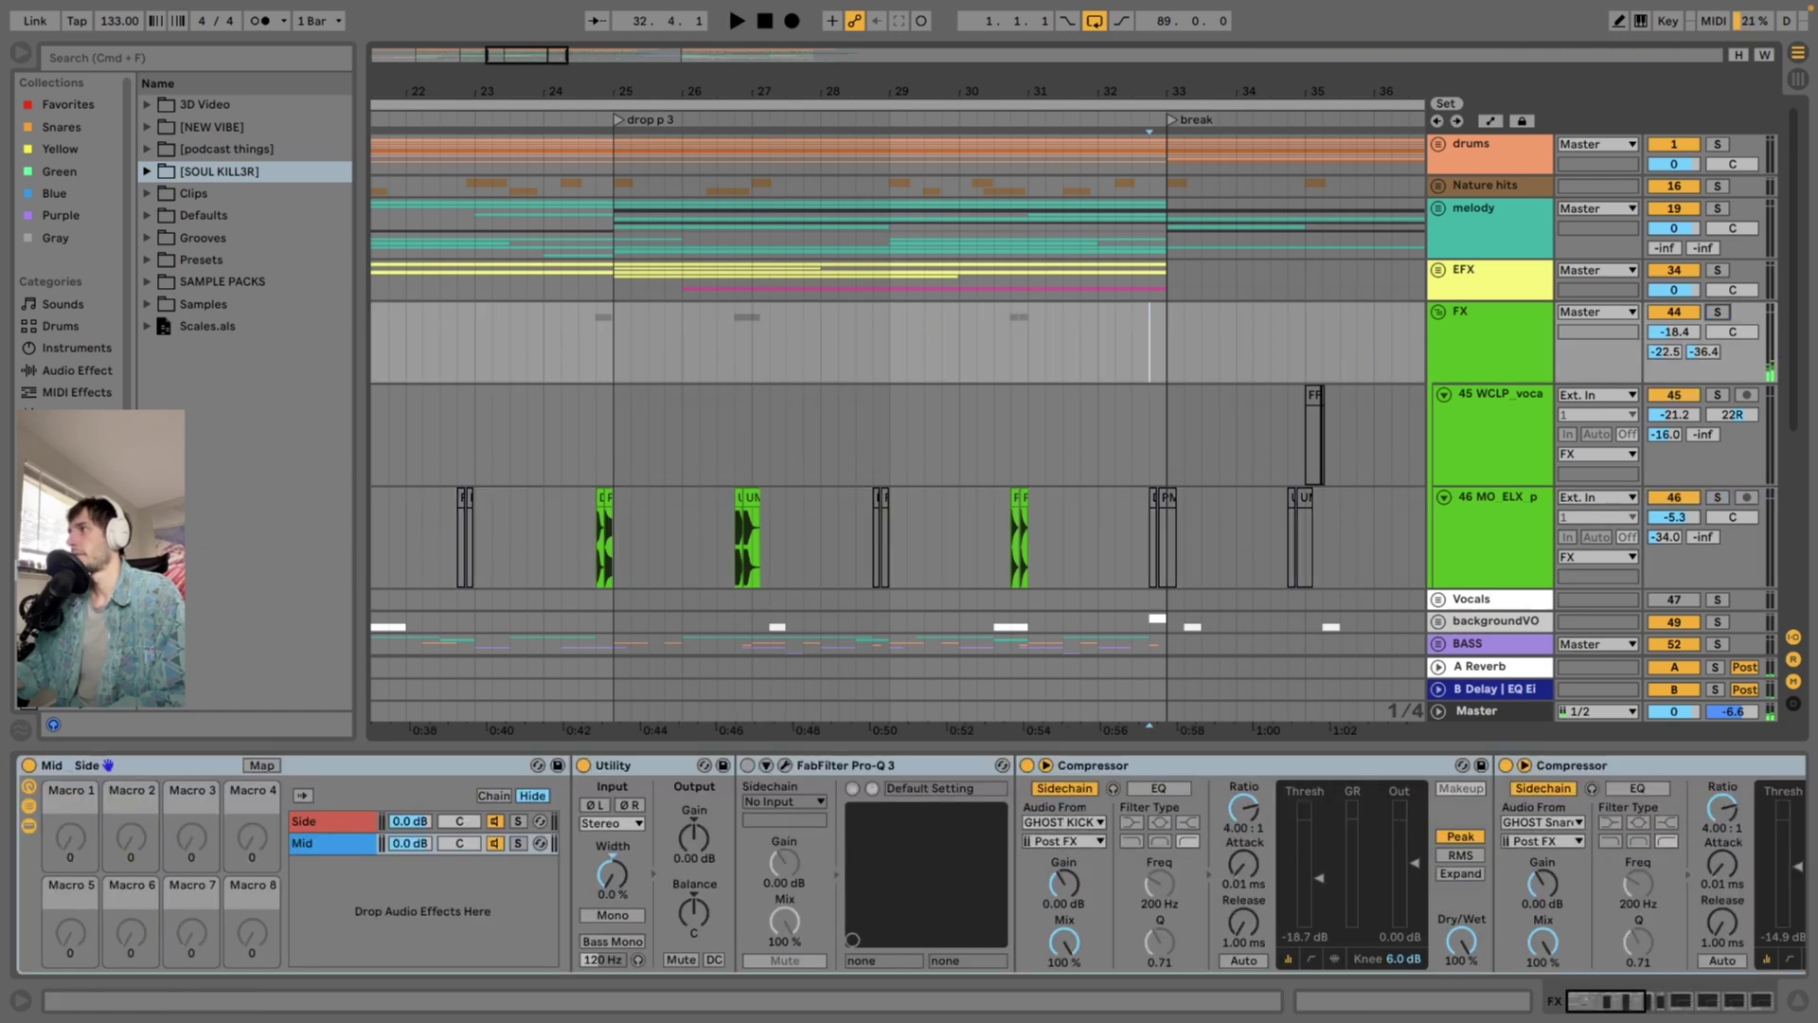
{"action": "left_click", "coordinate": [1438, 312]}
{"action": "left_click_drag", "start_coordinate": [677, 92], "coordinate": [865, 55]}
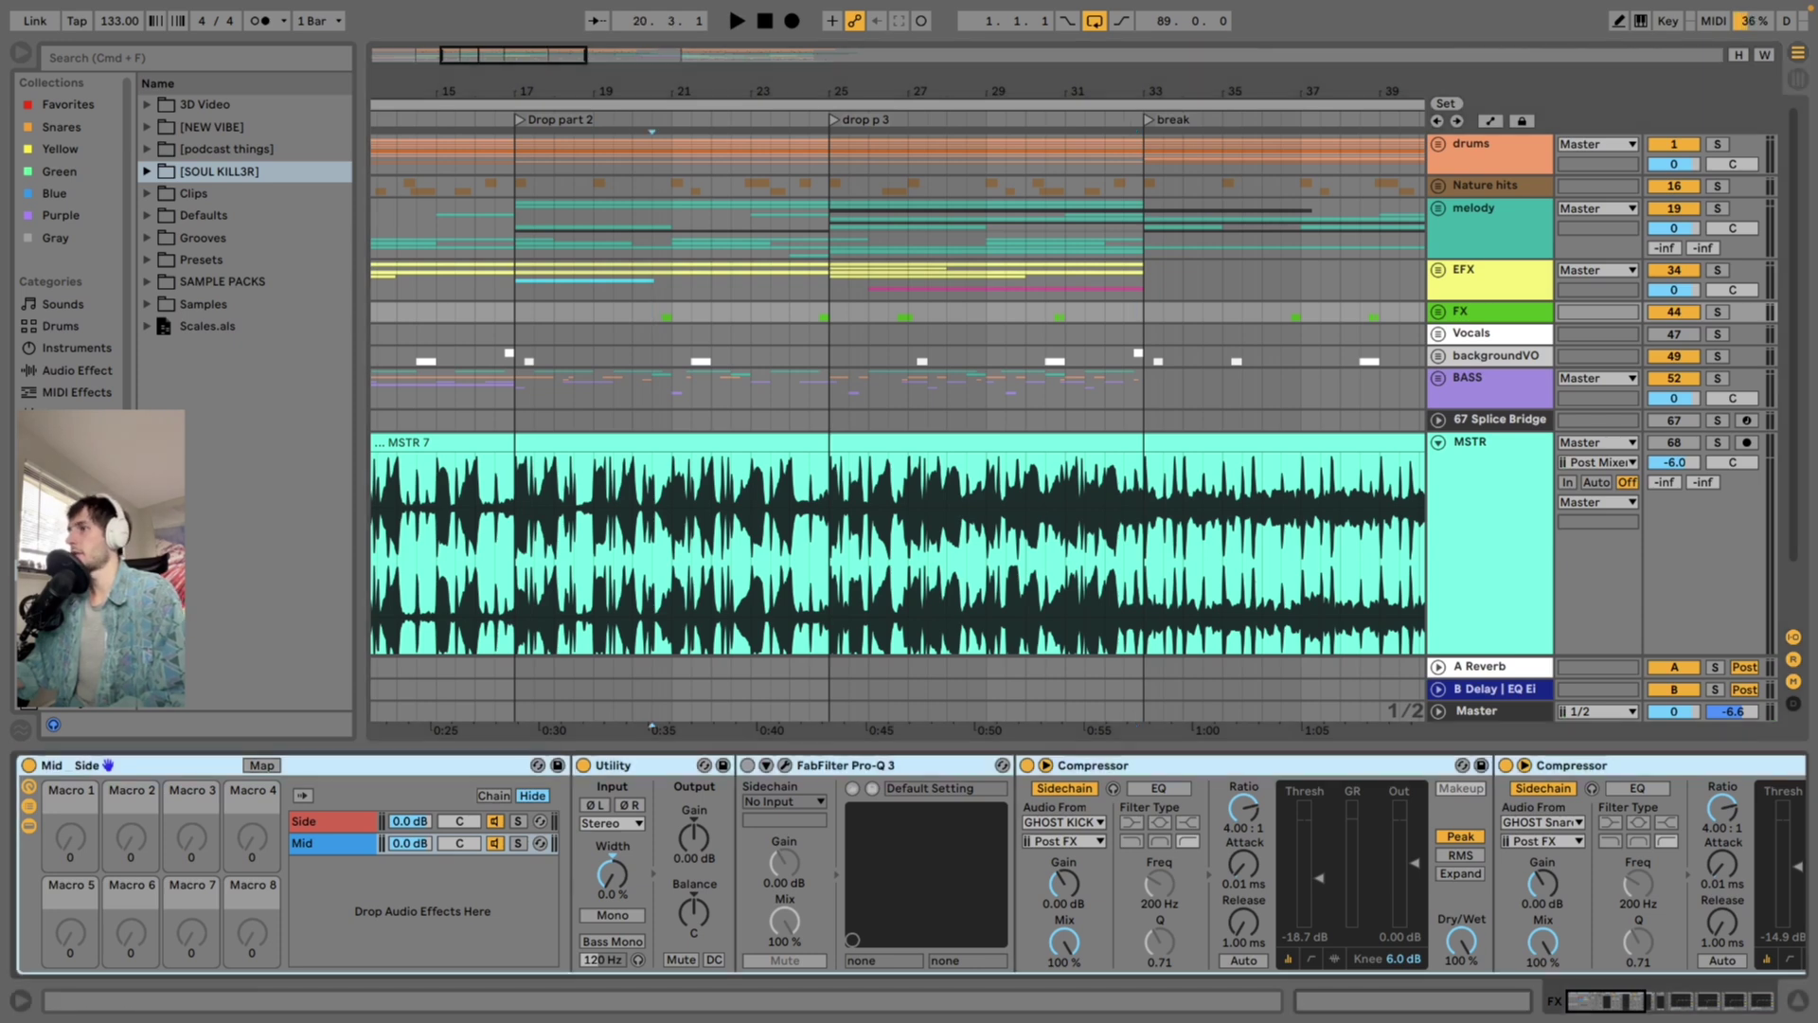
{"action": "scroll", "coordinate": [909, 863], "scroll_direction": "right", "scroll_amount": 15}
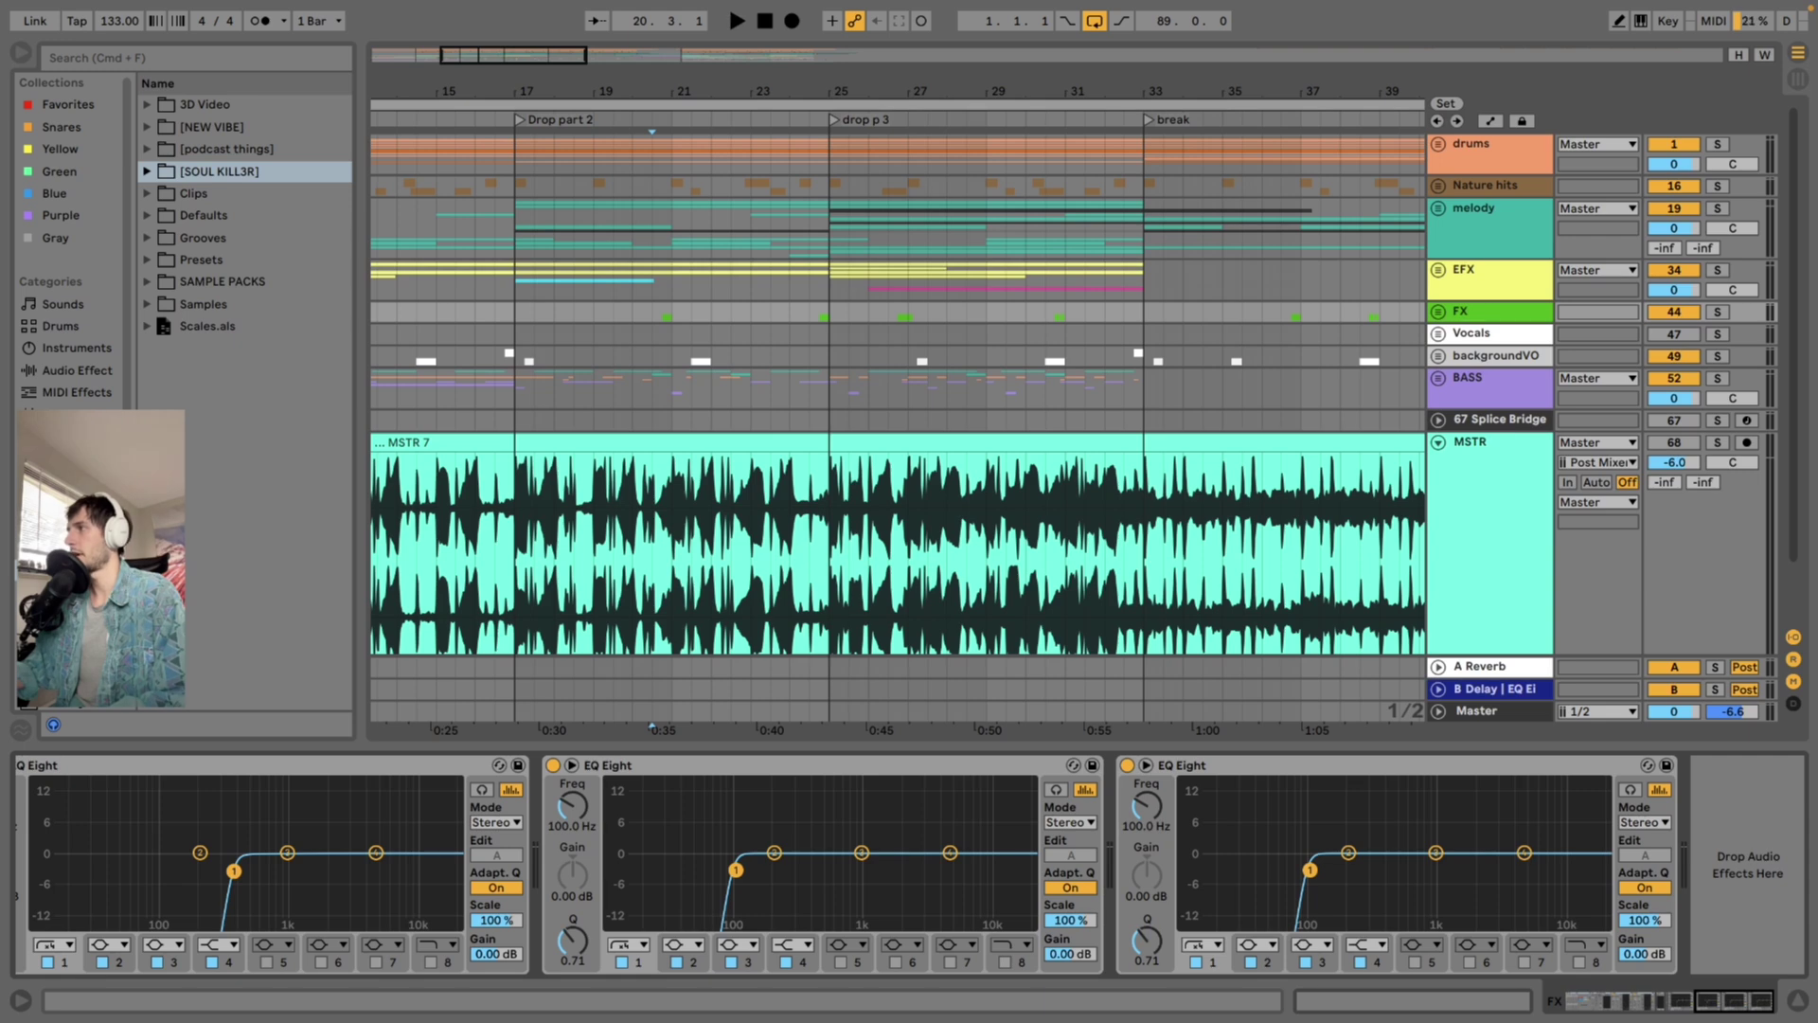
Unfold the FX group and inspect the effects of tracks 45 and 46, including the Rift plug-in window on track 45
{"action": "left_click", "coordinate": [1439, 311]}
{"action": "left_click", "coordinate": [1499, 394]}
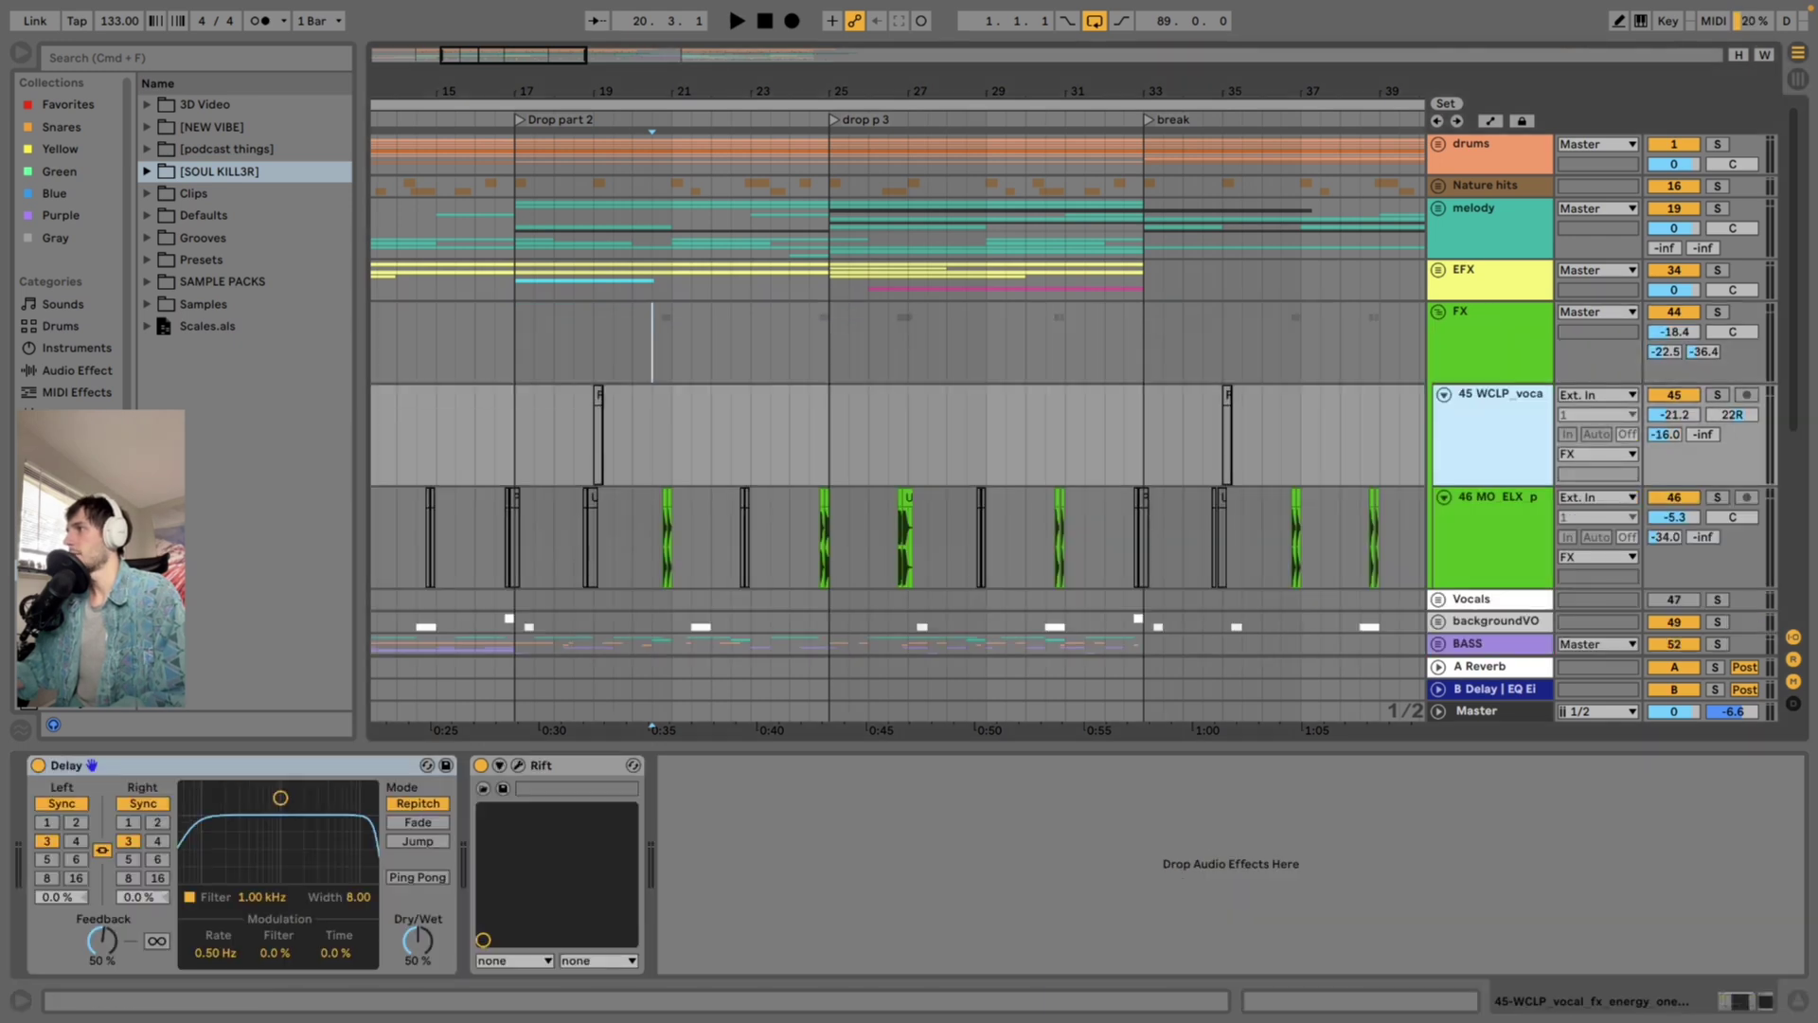
{"action": "left_click", "coordinate": [1498, 497]}
{"action": "left_click", "coordinate": [1500, 394]}
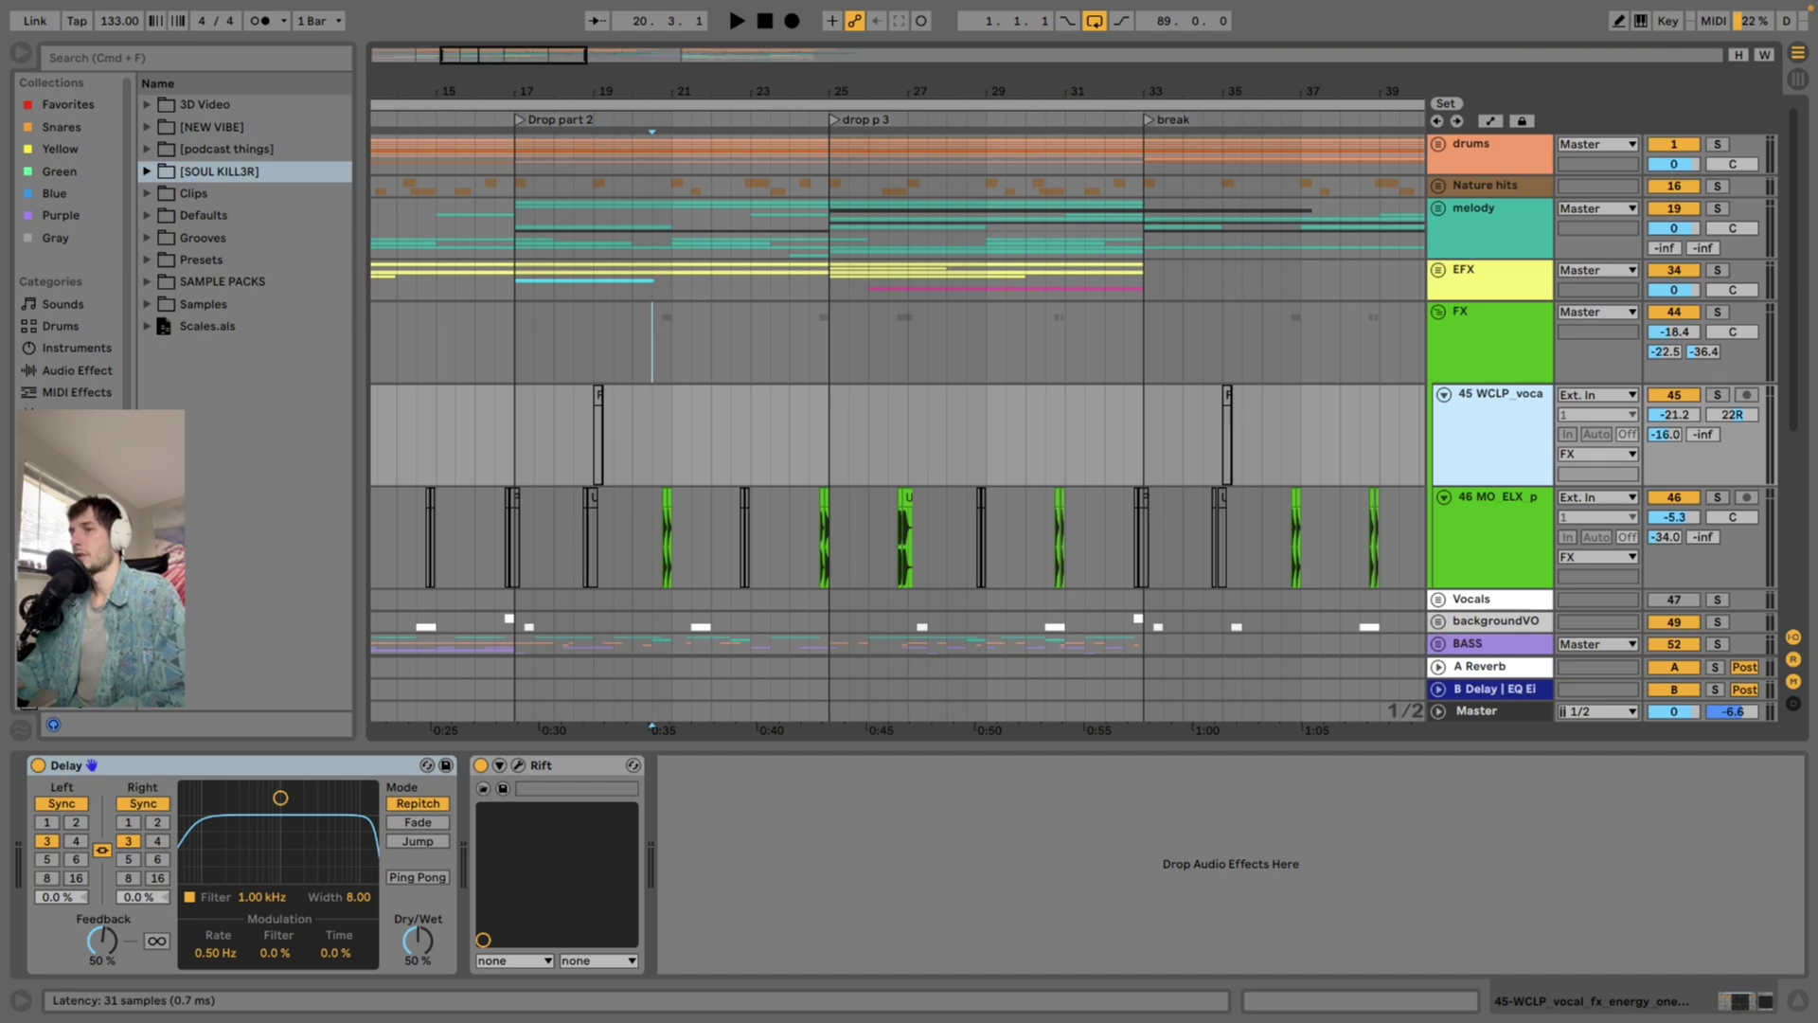
{"action": "left_click", "coordinate": [518, 765]}
{"action": "left_click_drag", "start_coordinate": [805, 332], "coordinate": [498, 37]}
{"action": "left_click", "coordinate": [116, 36]}
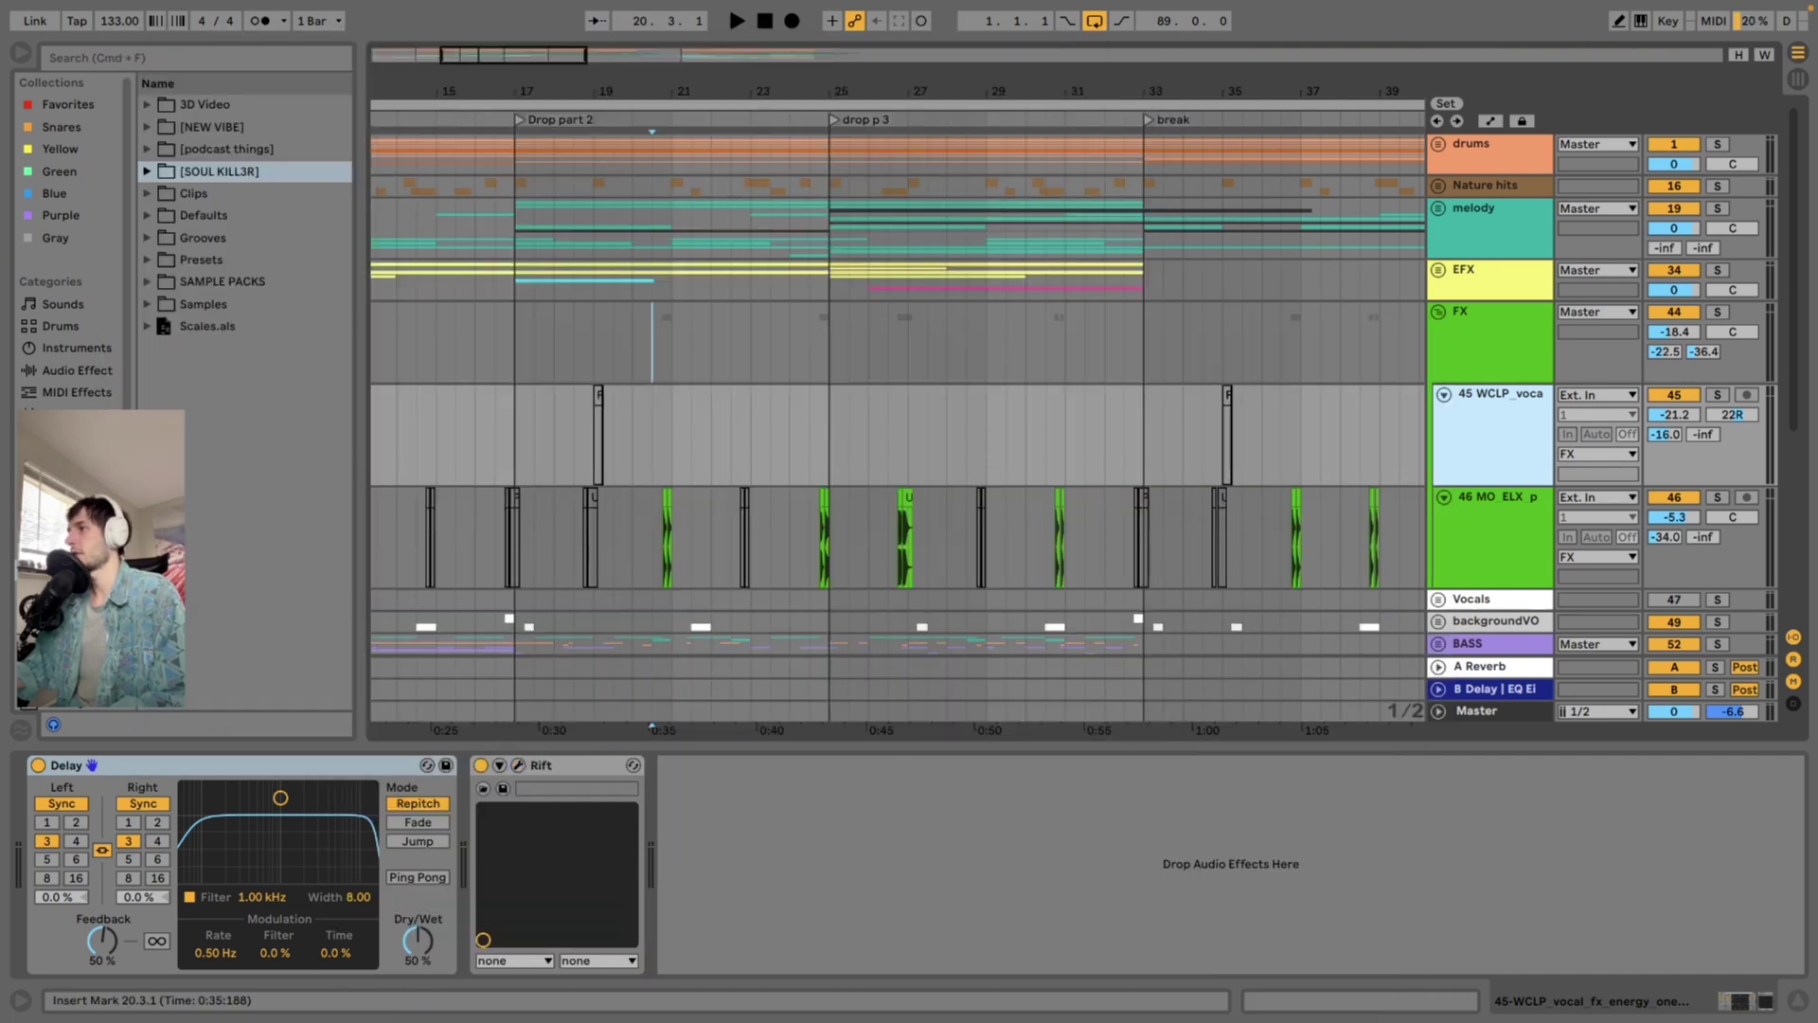
Fold the FX group and unfold the backgroundVOCAL group
{"action": "scroll", "coordinate": [898, 426], "scroll_direction": "down", "scroll_amount": 4}
{"action": "scroll", "coordinate": [897, 395], "scroll_direction": "up", "scroll_amount": 4}
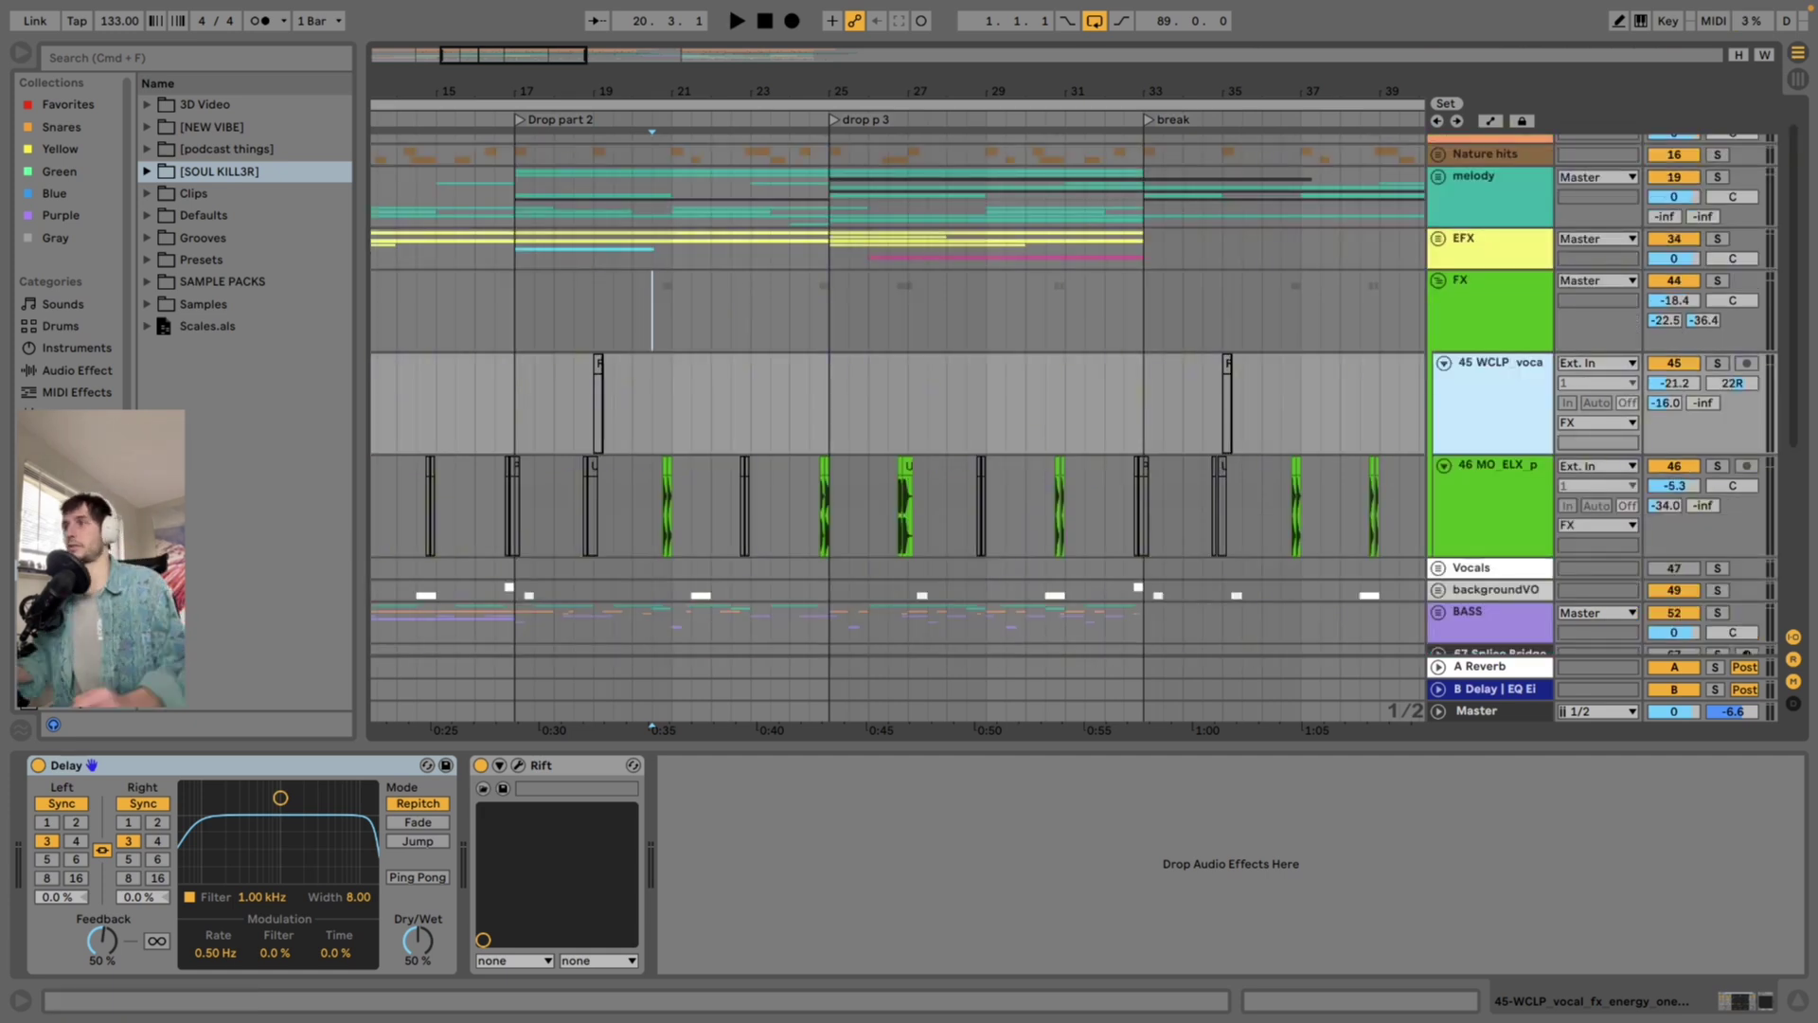
{"action": "left_click", "coordinate": [1439, 280]}
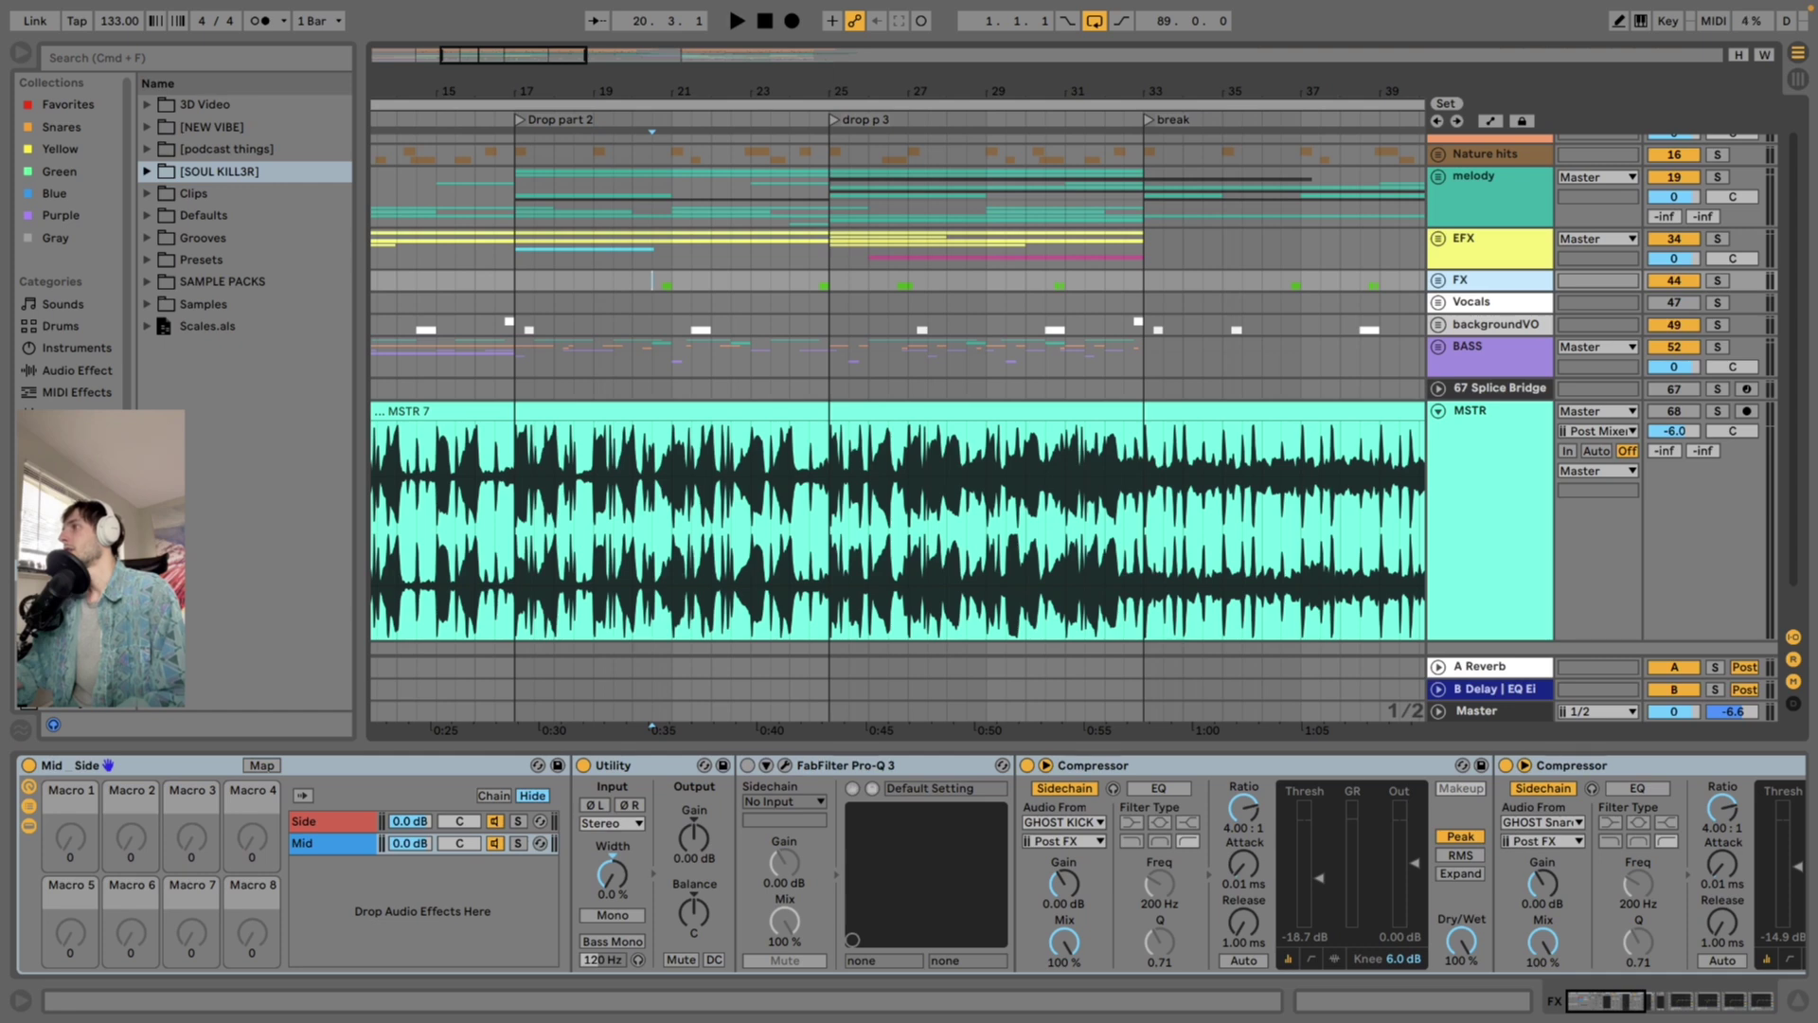
{"action": "left_click", "coordinate": [1438, 324]}
{"action": "scroll", "coordinate": [1231, 398], "scroll_direction": "down", "scroll_amount": 3}
Solo the 50 Badman track and play its clip from 16.4.1, just before Drop part 2
{"action": "left_click", "coordinate": [507, 365]}
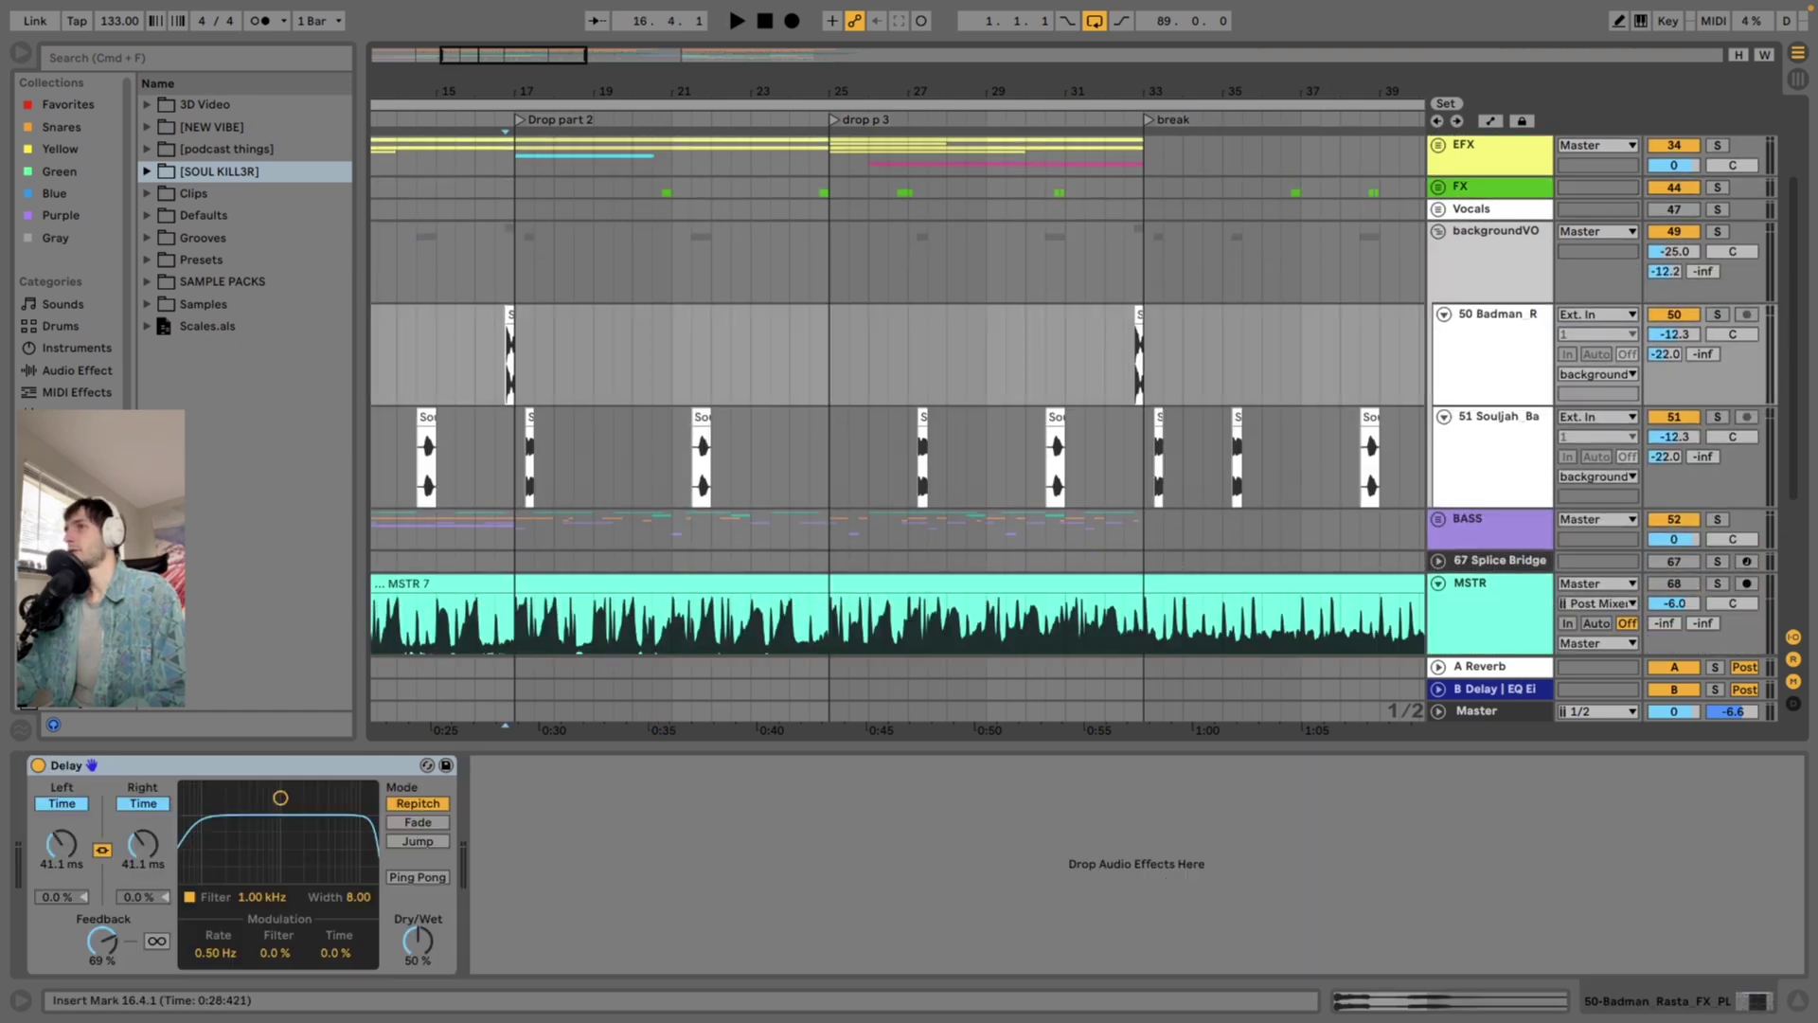
{"action": "left_click", "coordinate": [1717, 314]}
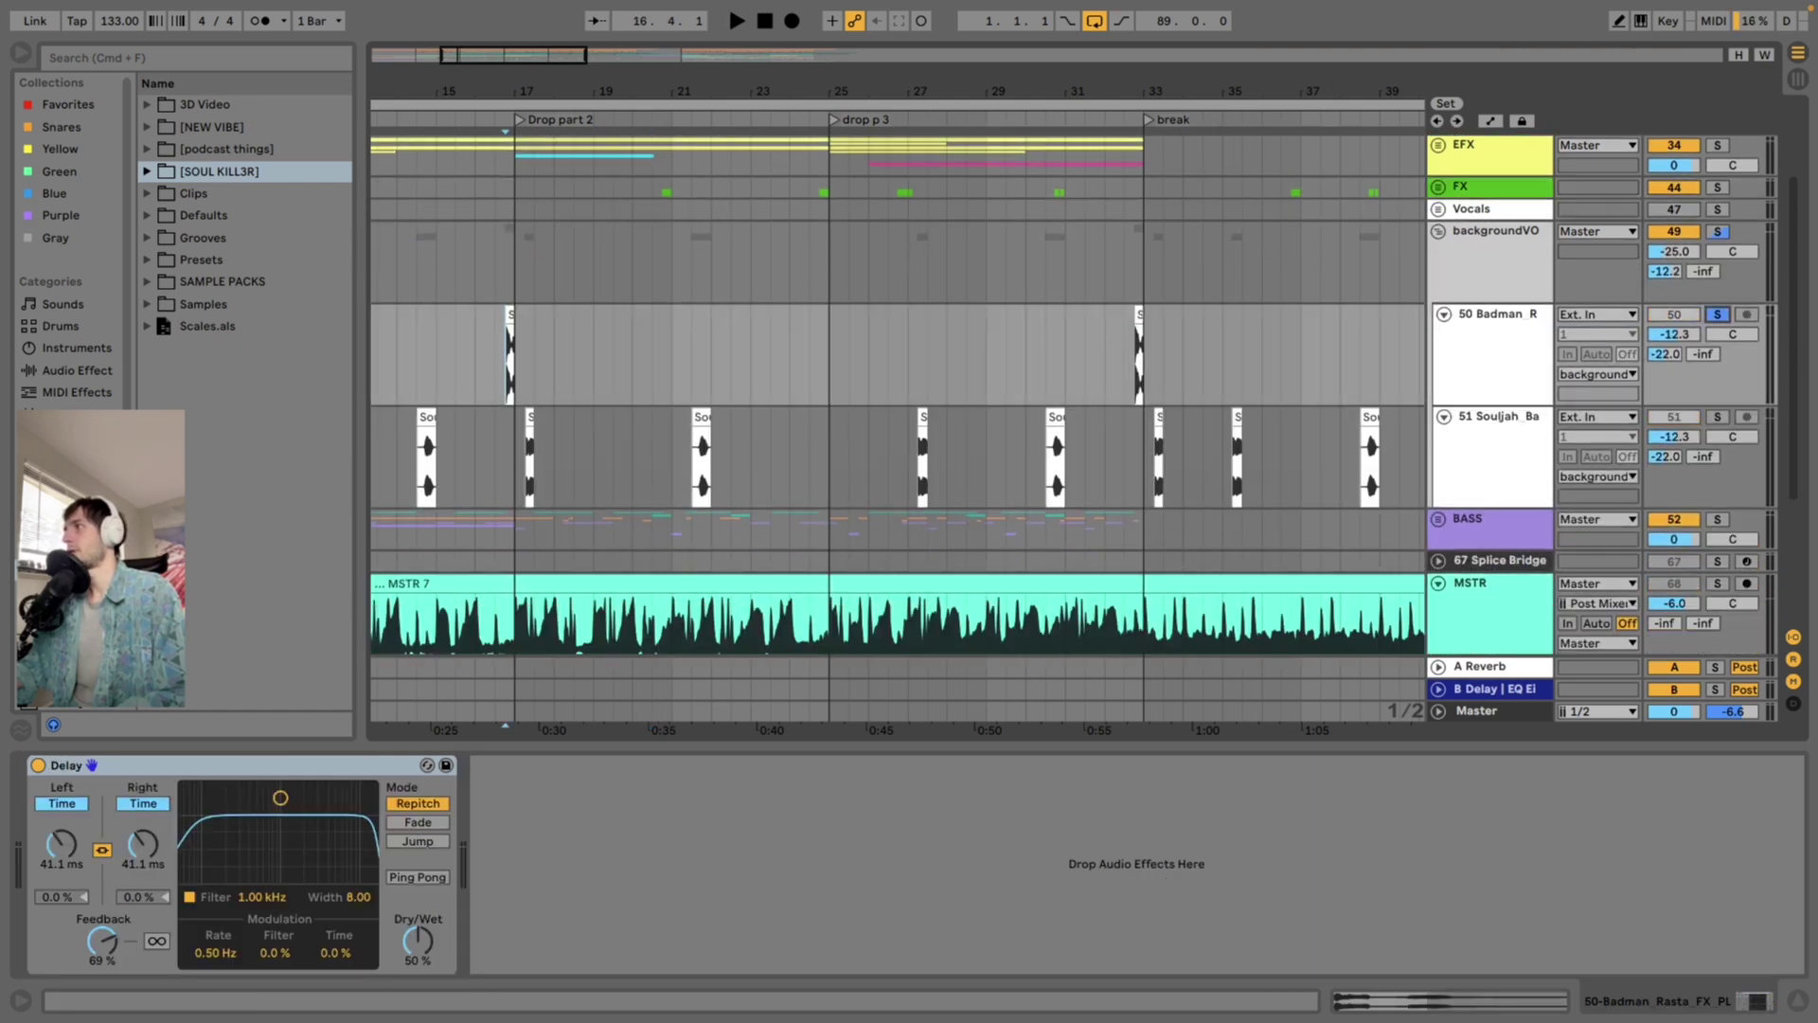
{"action": "key", "text": "space"}
{"action": "key", "text": "space"}
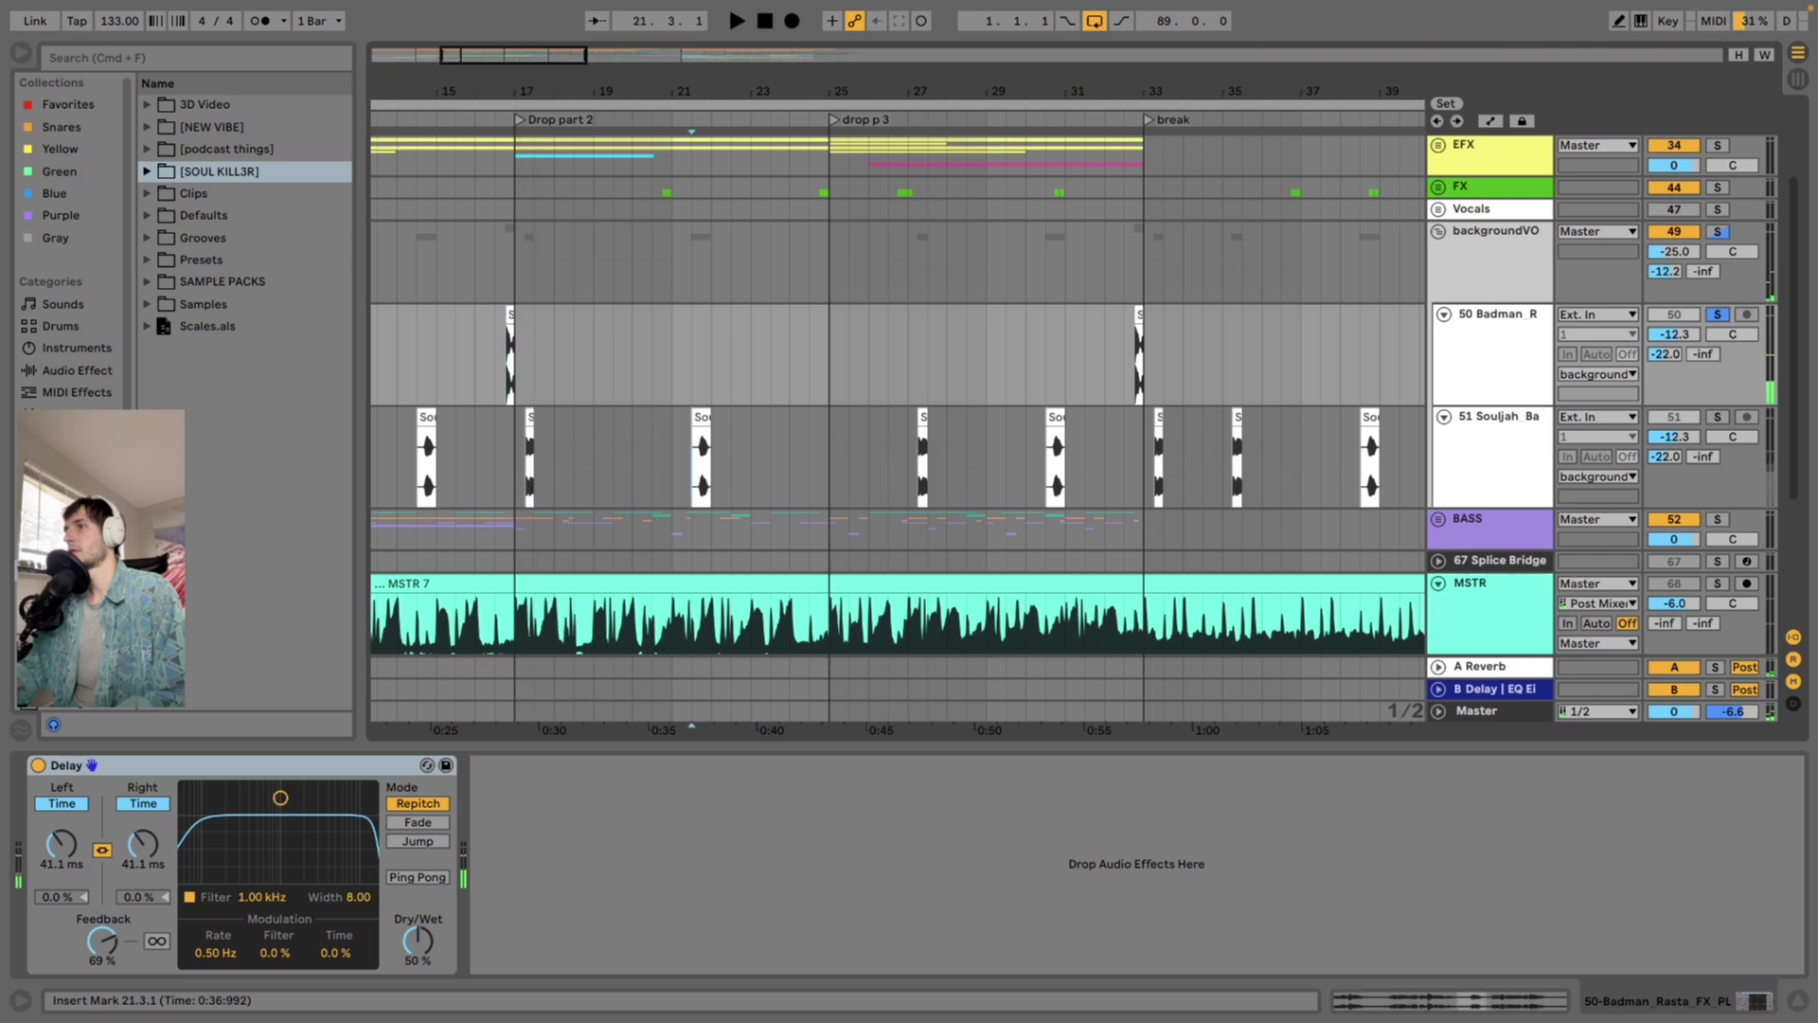
Play the 51 Souljah track's clip from 21.3.1
{"action": "left_click", "coordinate": [694, 464]}
{"action": "key", "text": "space"}
{"action": "key", "text": "space"}
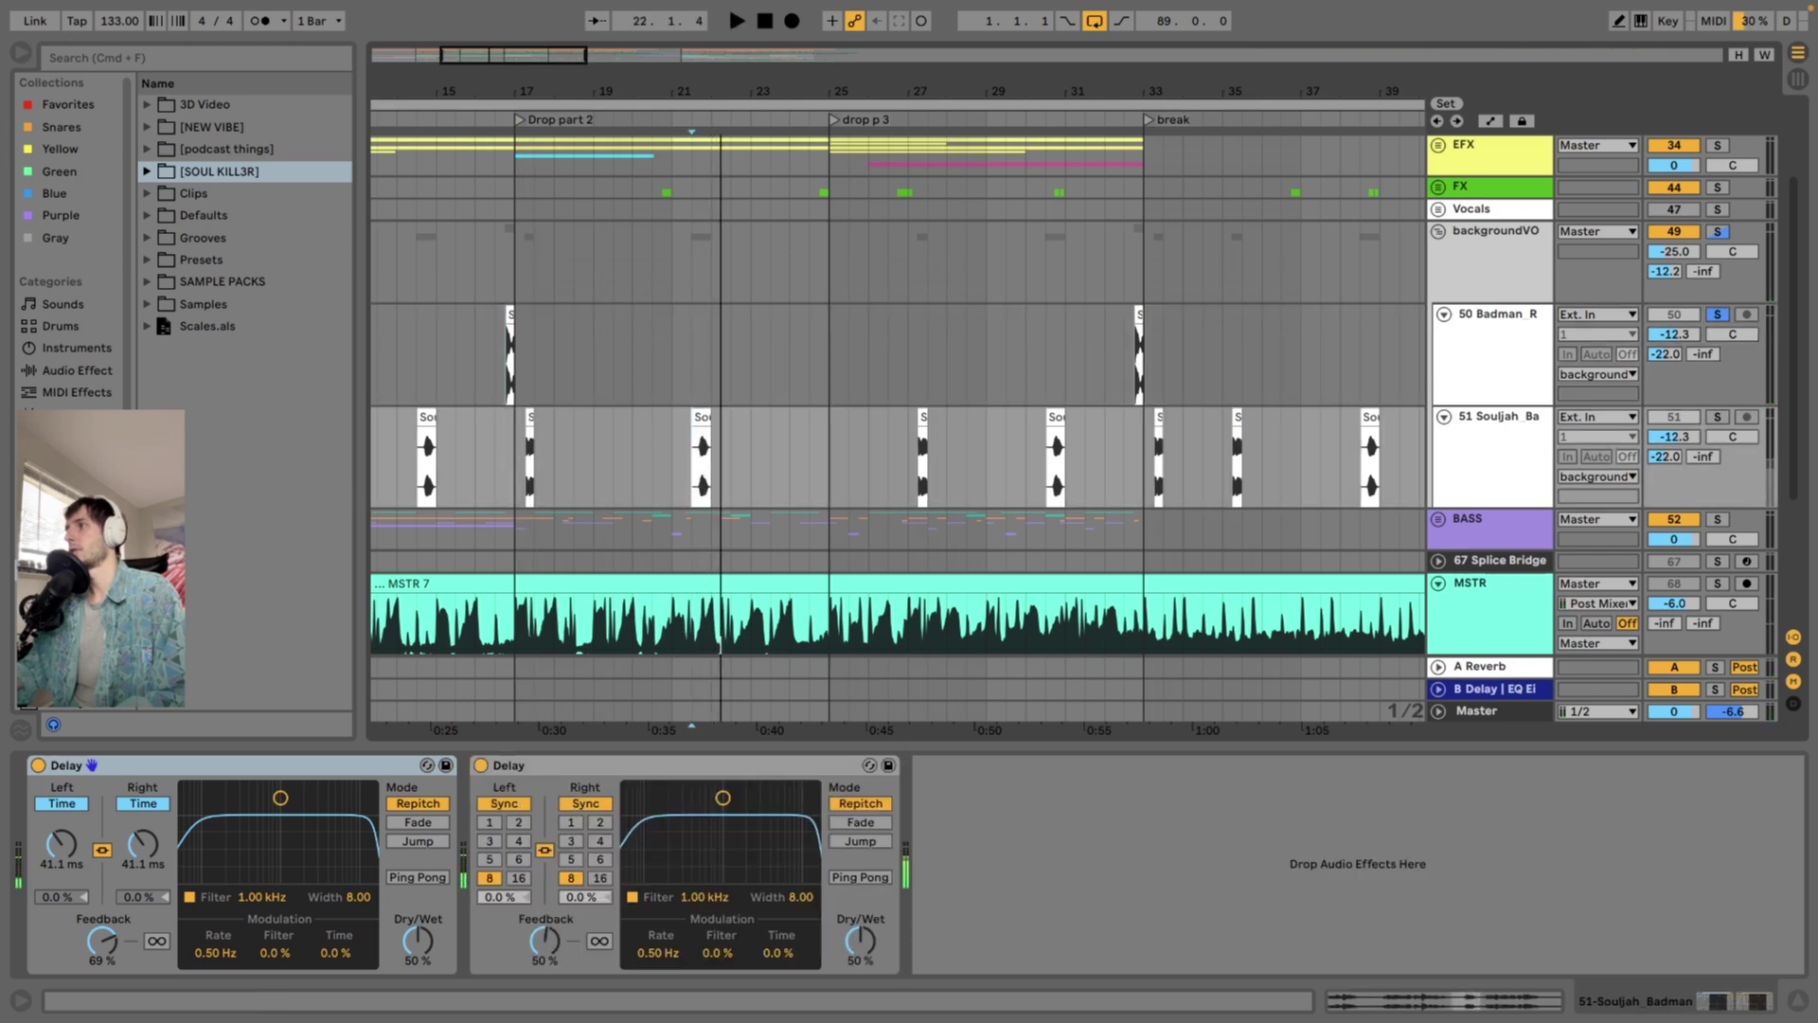
Show the backgroundVOCAL group's effects, mark 37.3.1 on the 50 Badman track and fold the group
{"action": "left_click", "coordinate": [1494, 250]}
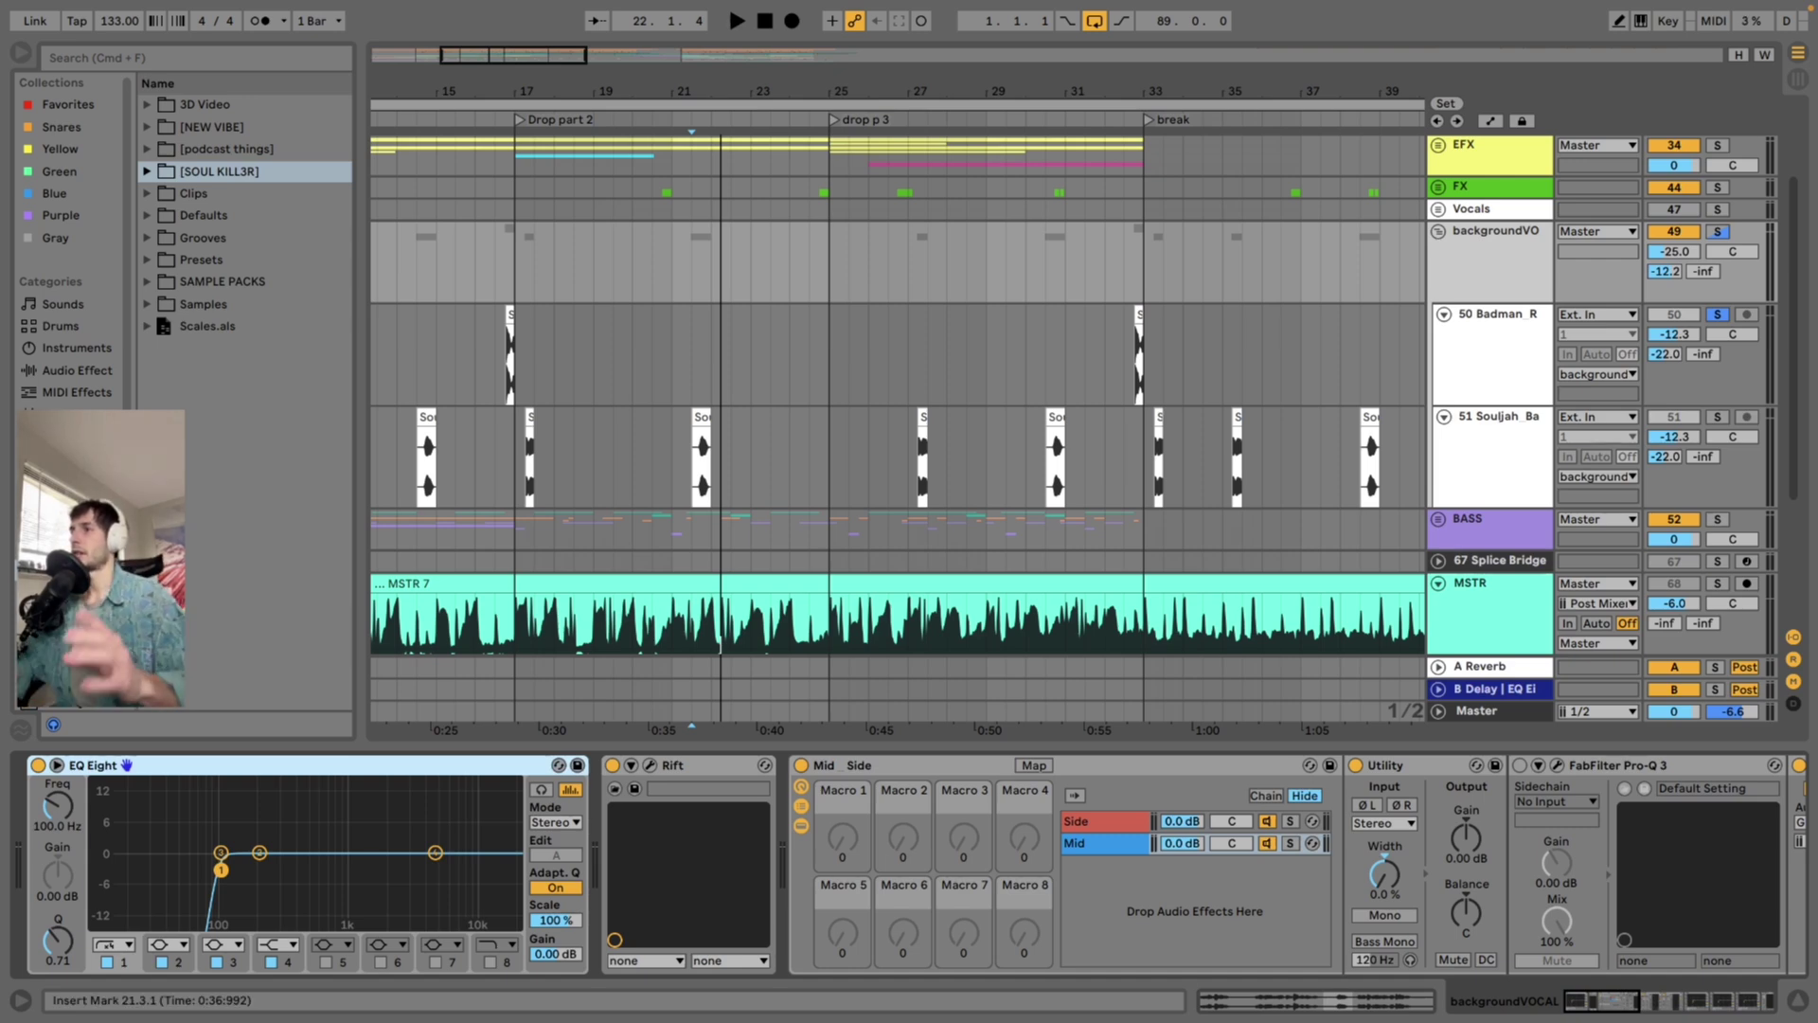
{"action": "left_click", "coordinate": [1321, 356]}
{"action": "scroll", "coordinate": [1321, 356], "scroll_direction": "down", "scroll_amount": 1}
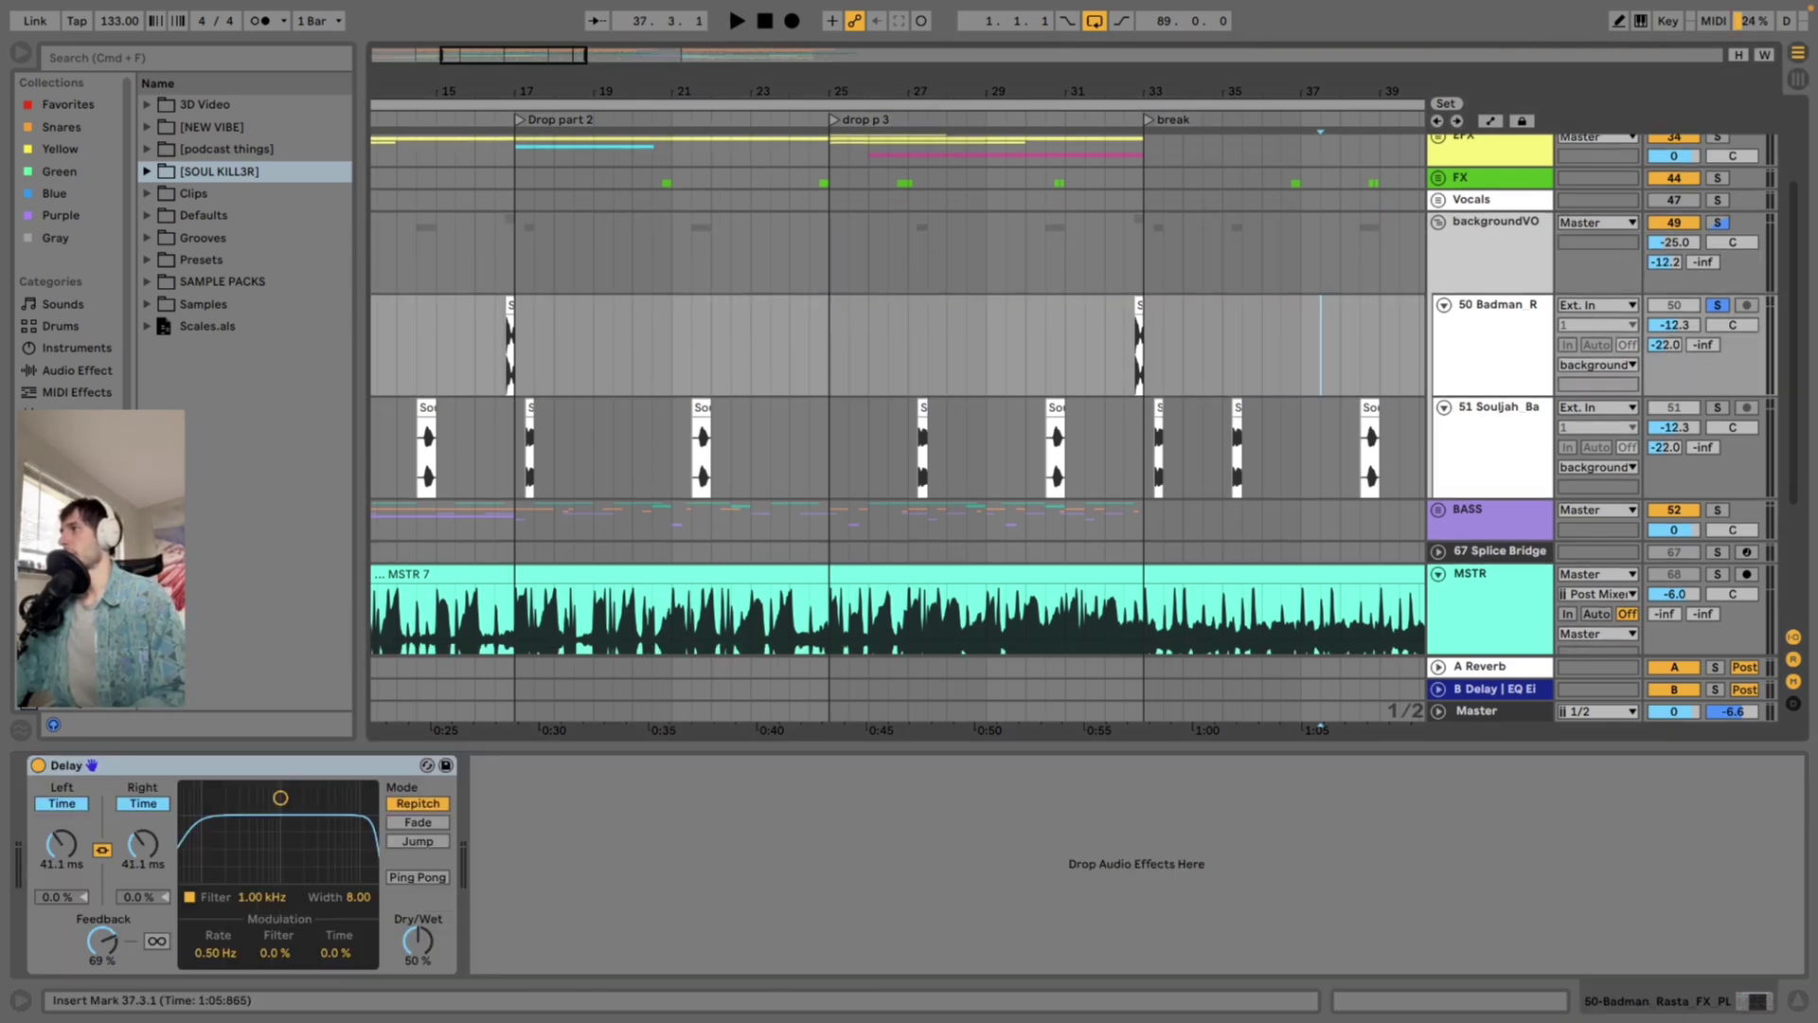
{"action": "scroll", "coordinate": [1321, 356], "scroll_direction": "up", "scroll_amount": 5}
{"action": "left_click", "coordinate": [1438, 356]}
{"action": "scroll", "coordinate": [1073, 394], "scroll_direction": "down", "scroll_amount": 2}
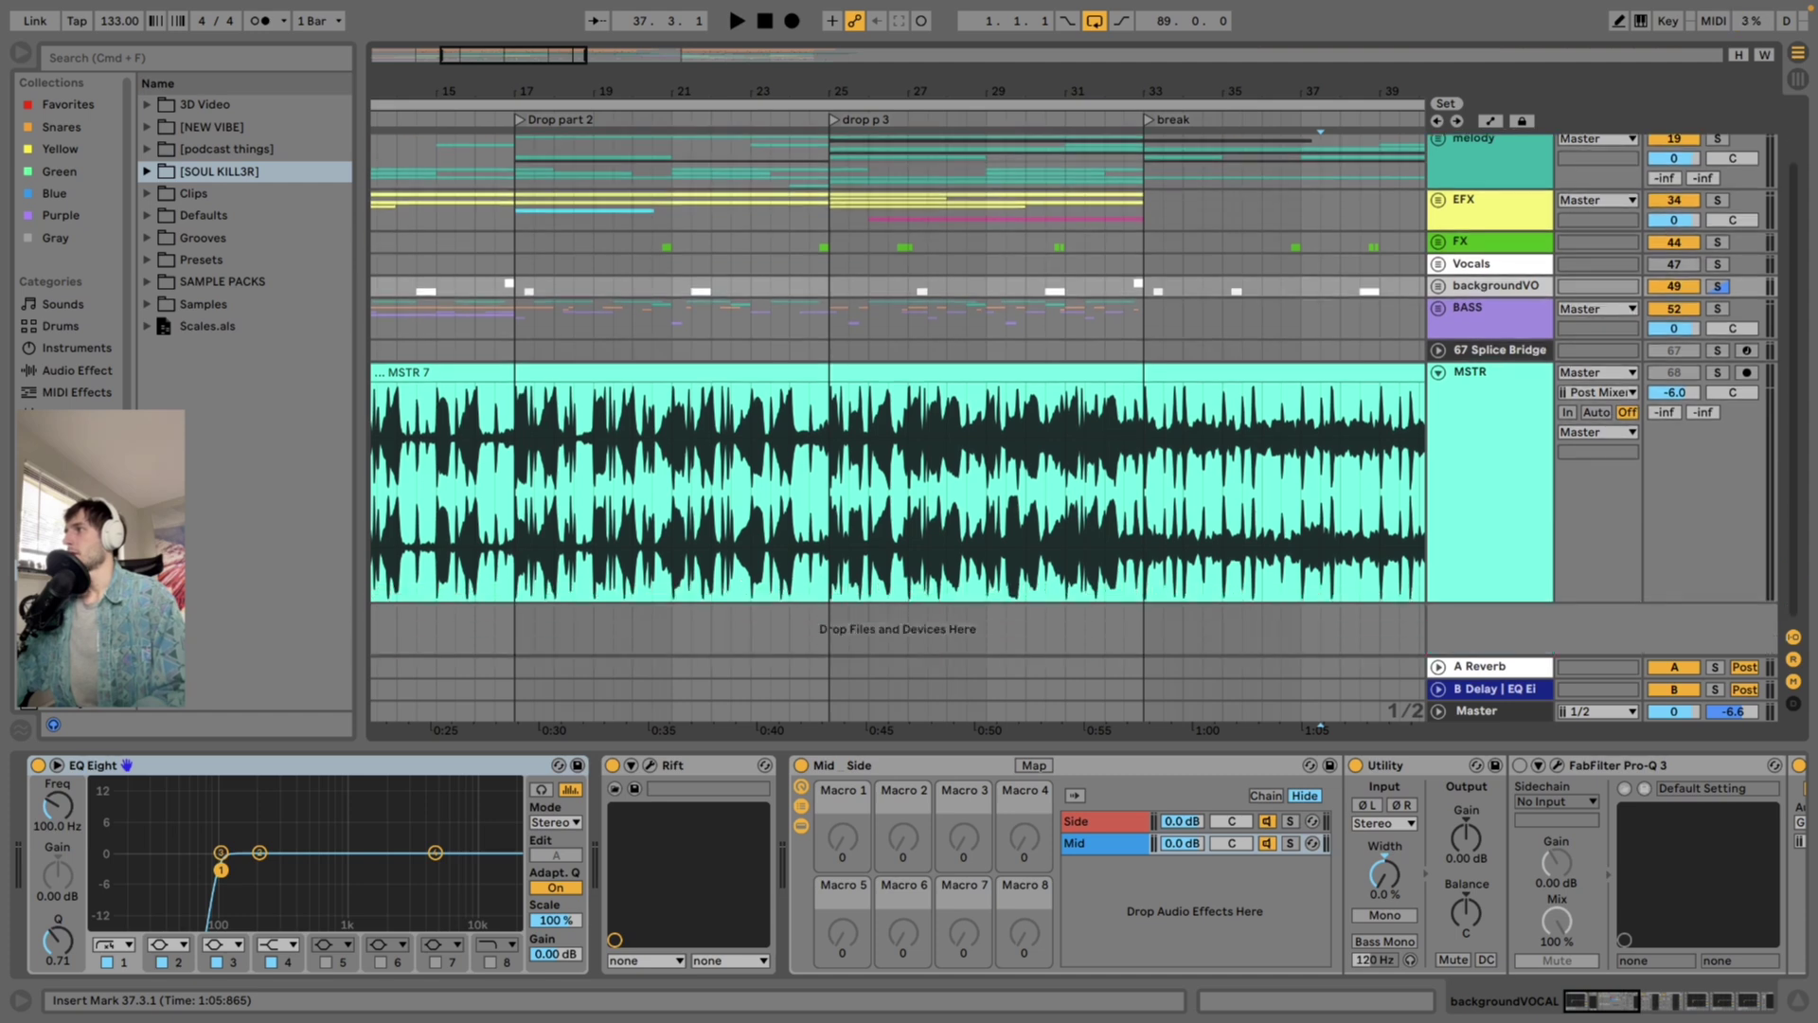
Turn off the backgroundVOCAL group's solo and play the full mix briefly from bar 17 at Drop part 2
{"action": "scroll", "coordinate": [897, 394], "scroll_direction": "up", "scroll_amount": 2}
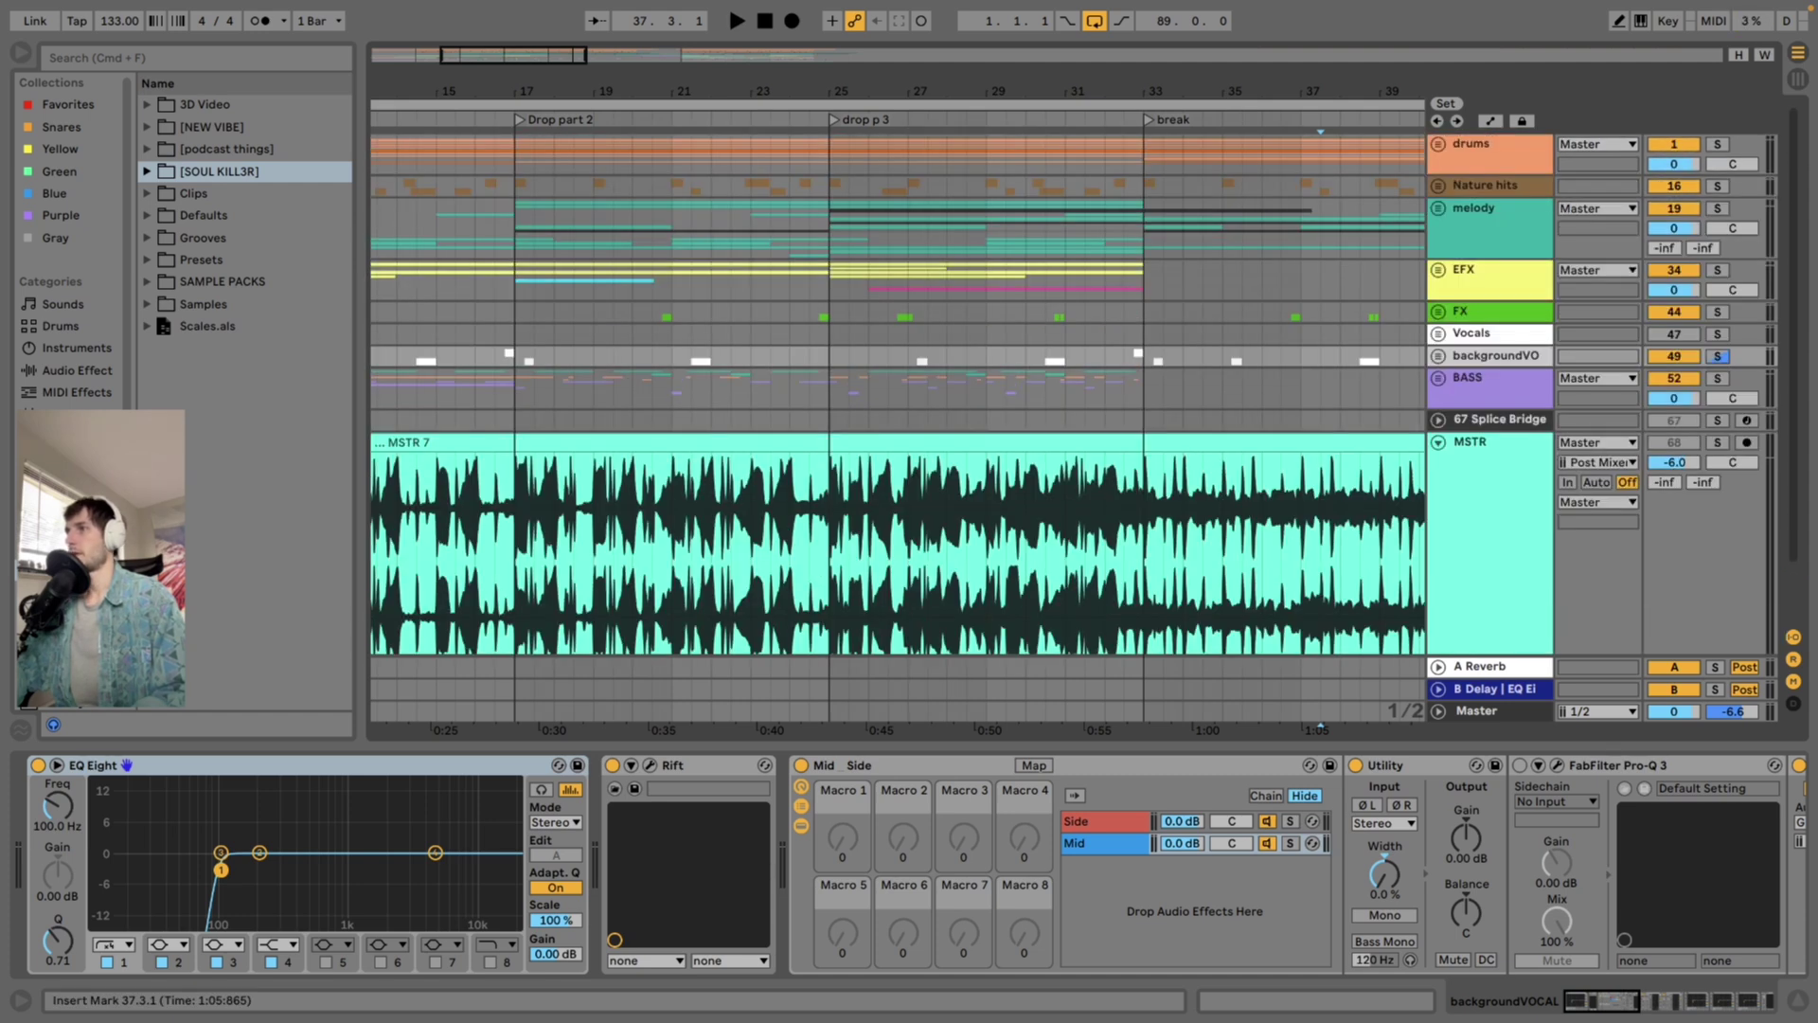
{"action": "scroll", "coordinate": [1073, 395], "scroll_direction": "down", "scroll_amount": 2}
{"action": "scroll", "coordinate": [1074, 395], "scroll_direction": "up", "scroll_amount": 2}
{"action": "right_click", "coordinate": [1399, 280]}
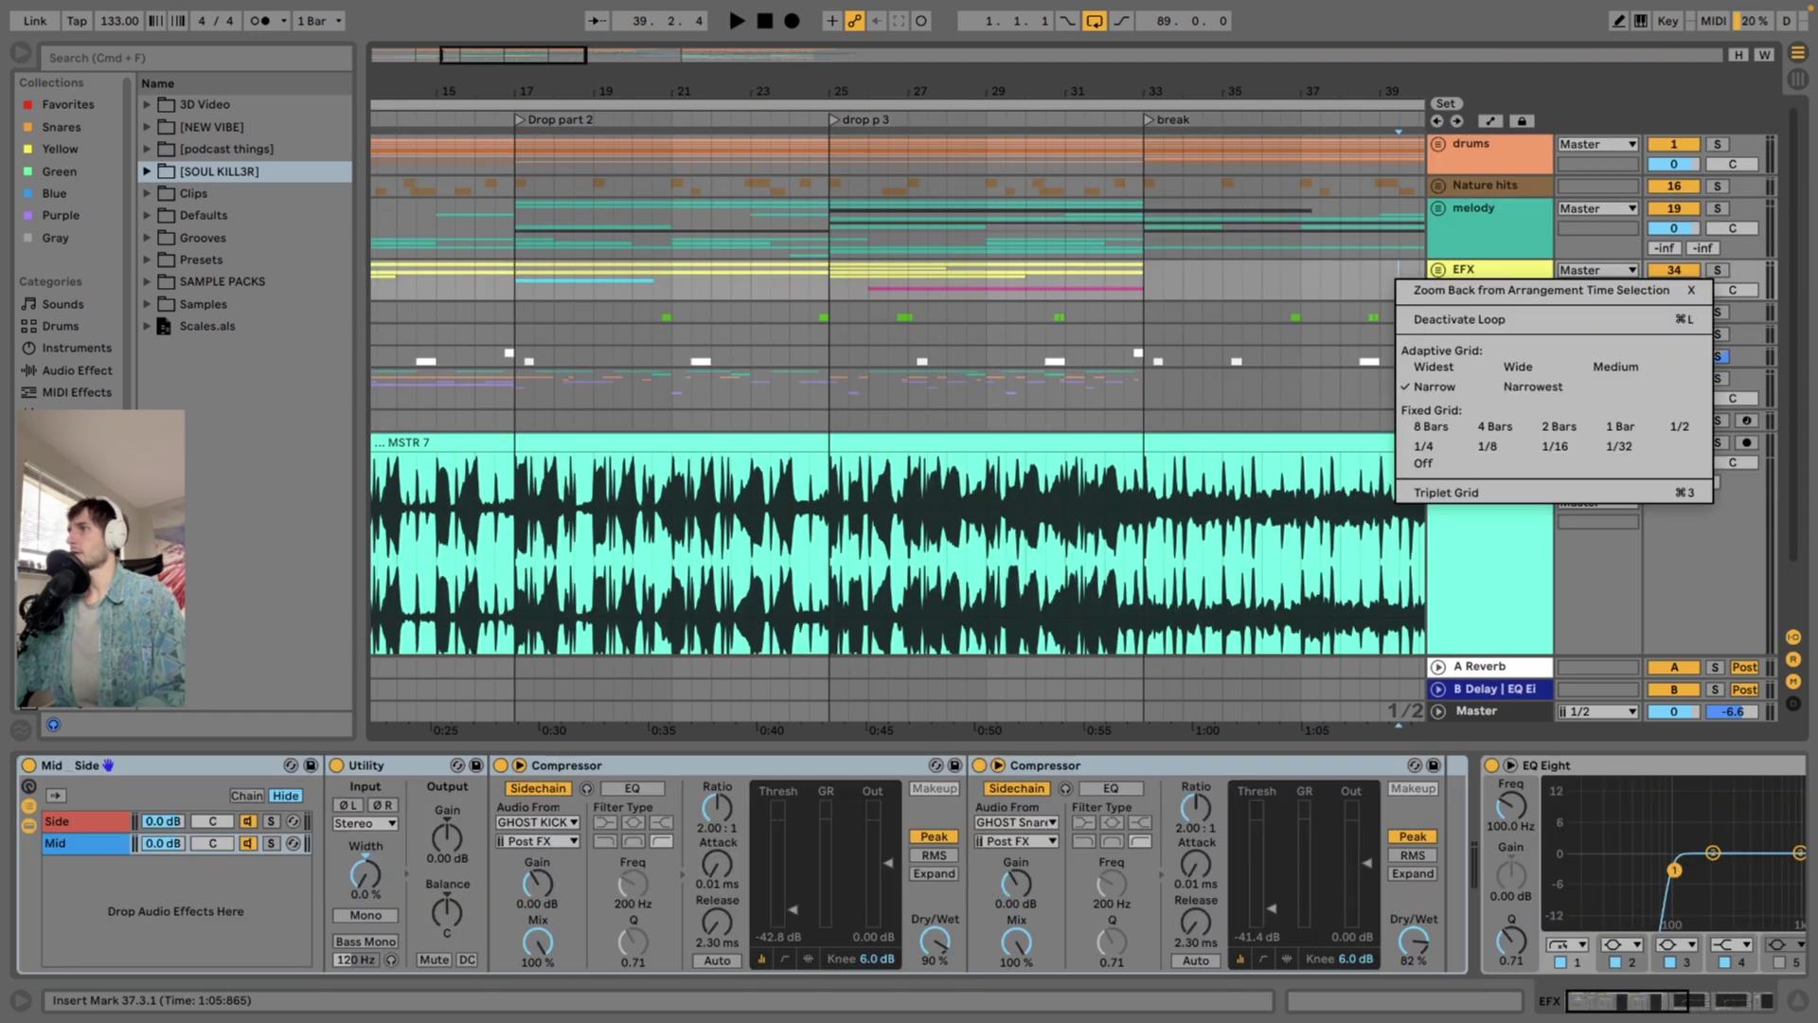
{"action": "key", "text": "Escape"}
{"action": "key", "text": "space"}
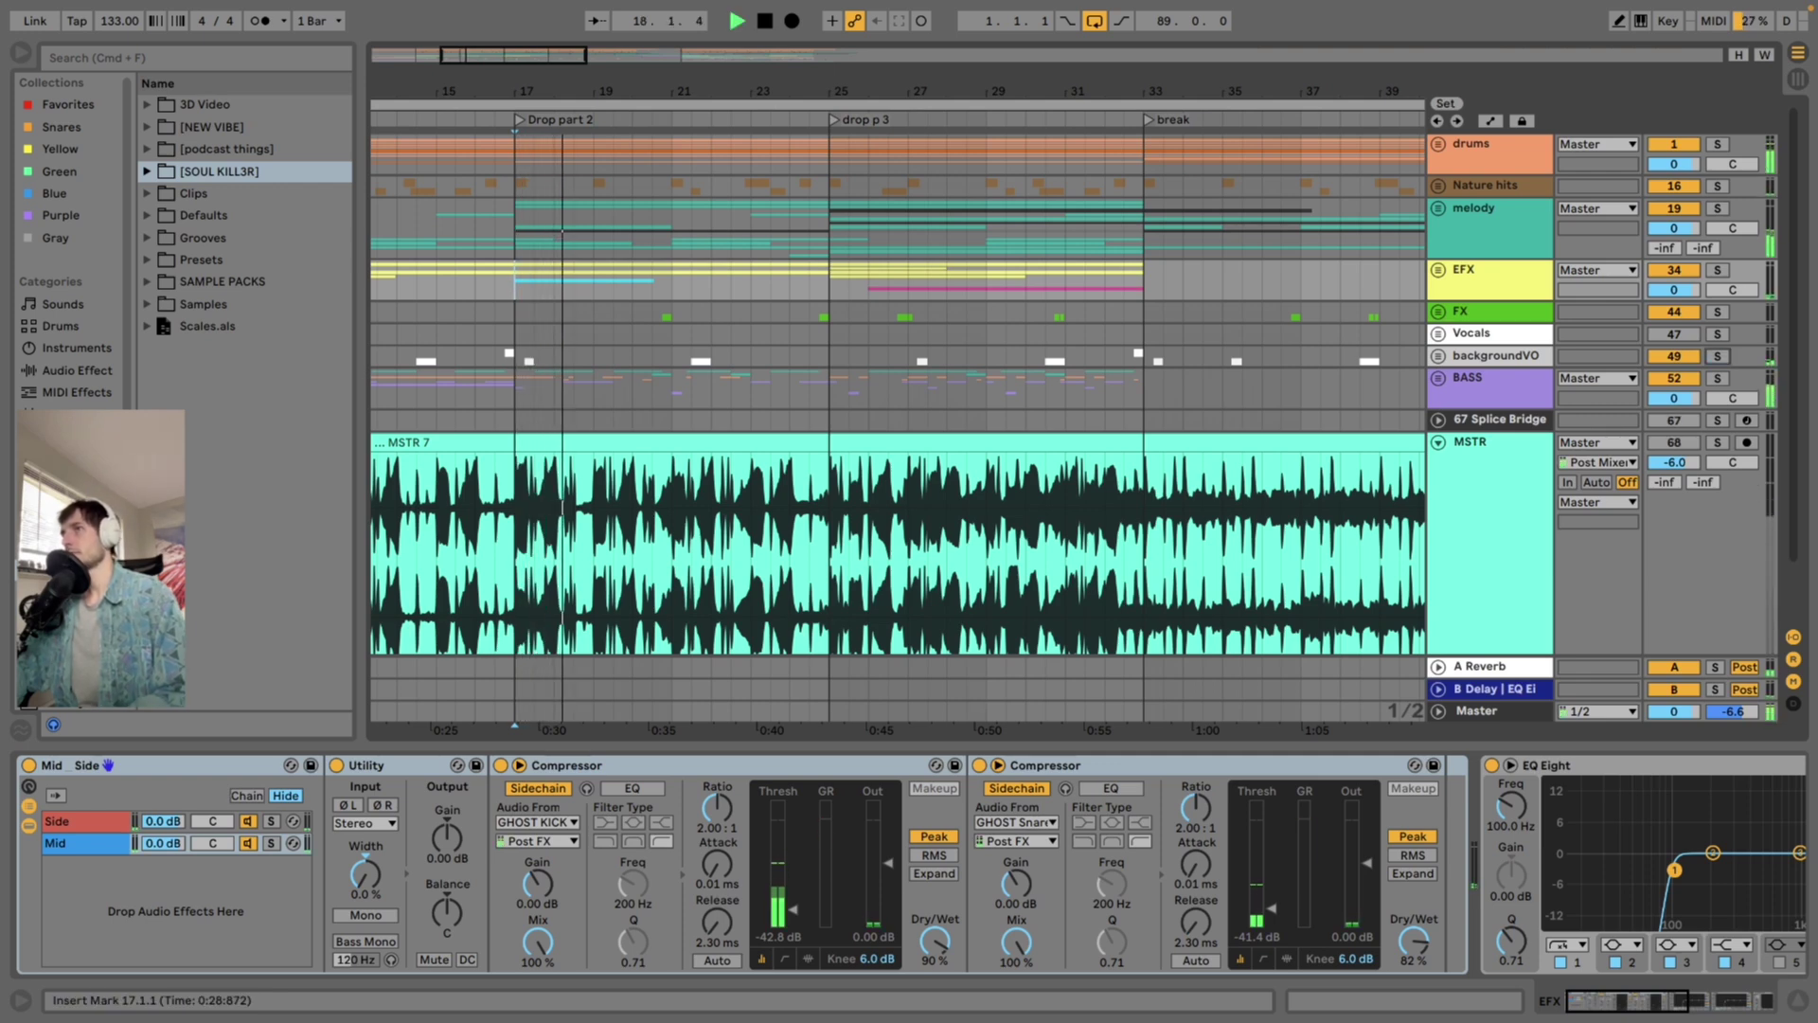
{"action": "key", "text": "minus"}
{"action": "key", "text": "minus"}
{"action": "key", "text": "minus"}
{"action": "key", "text": "space"}
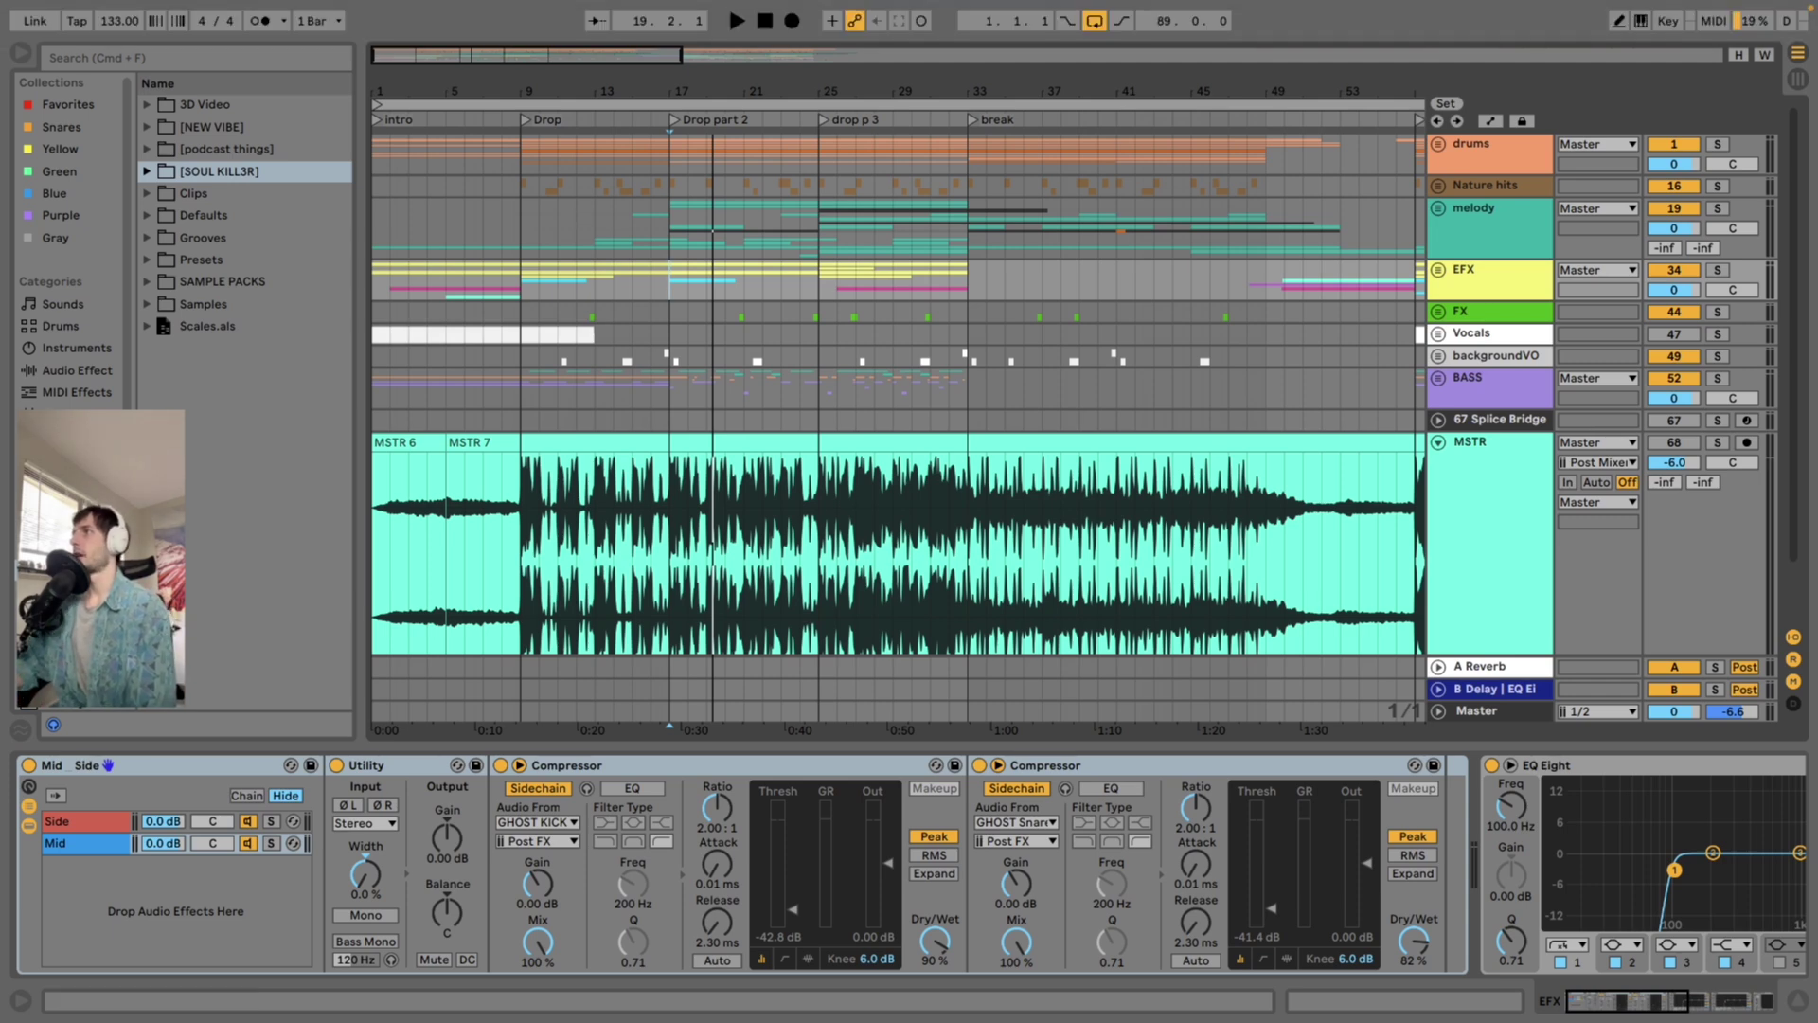
Mark bars 33 to 57 of the BASS group, then place the insert marker at bar 53 and show the group's effects
{"action": "left_click_drag", "start_coordinate": [616, 91], "coordinate": [695, 59]}
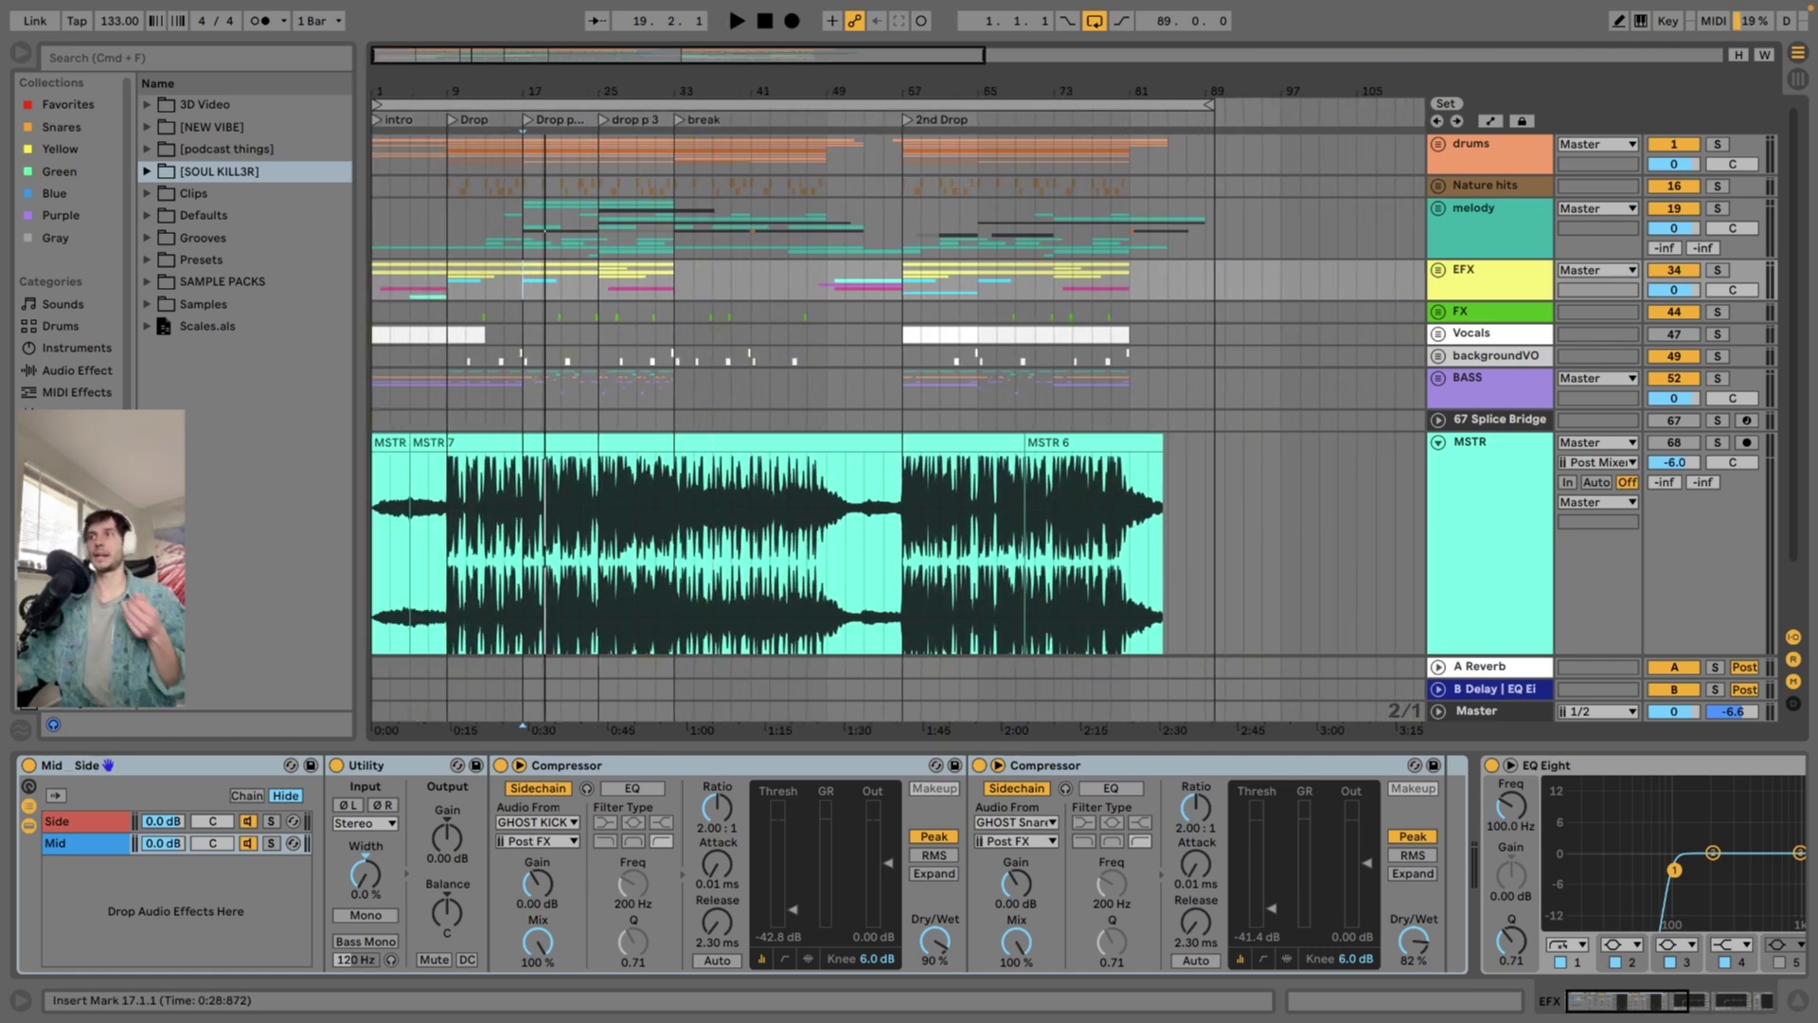
{"action": "left_click_drag", "start_coordinate": [674, 390], "coordinate": [901, 390]}
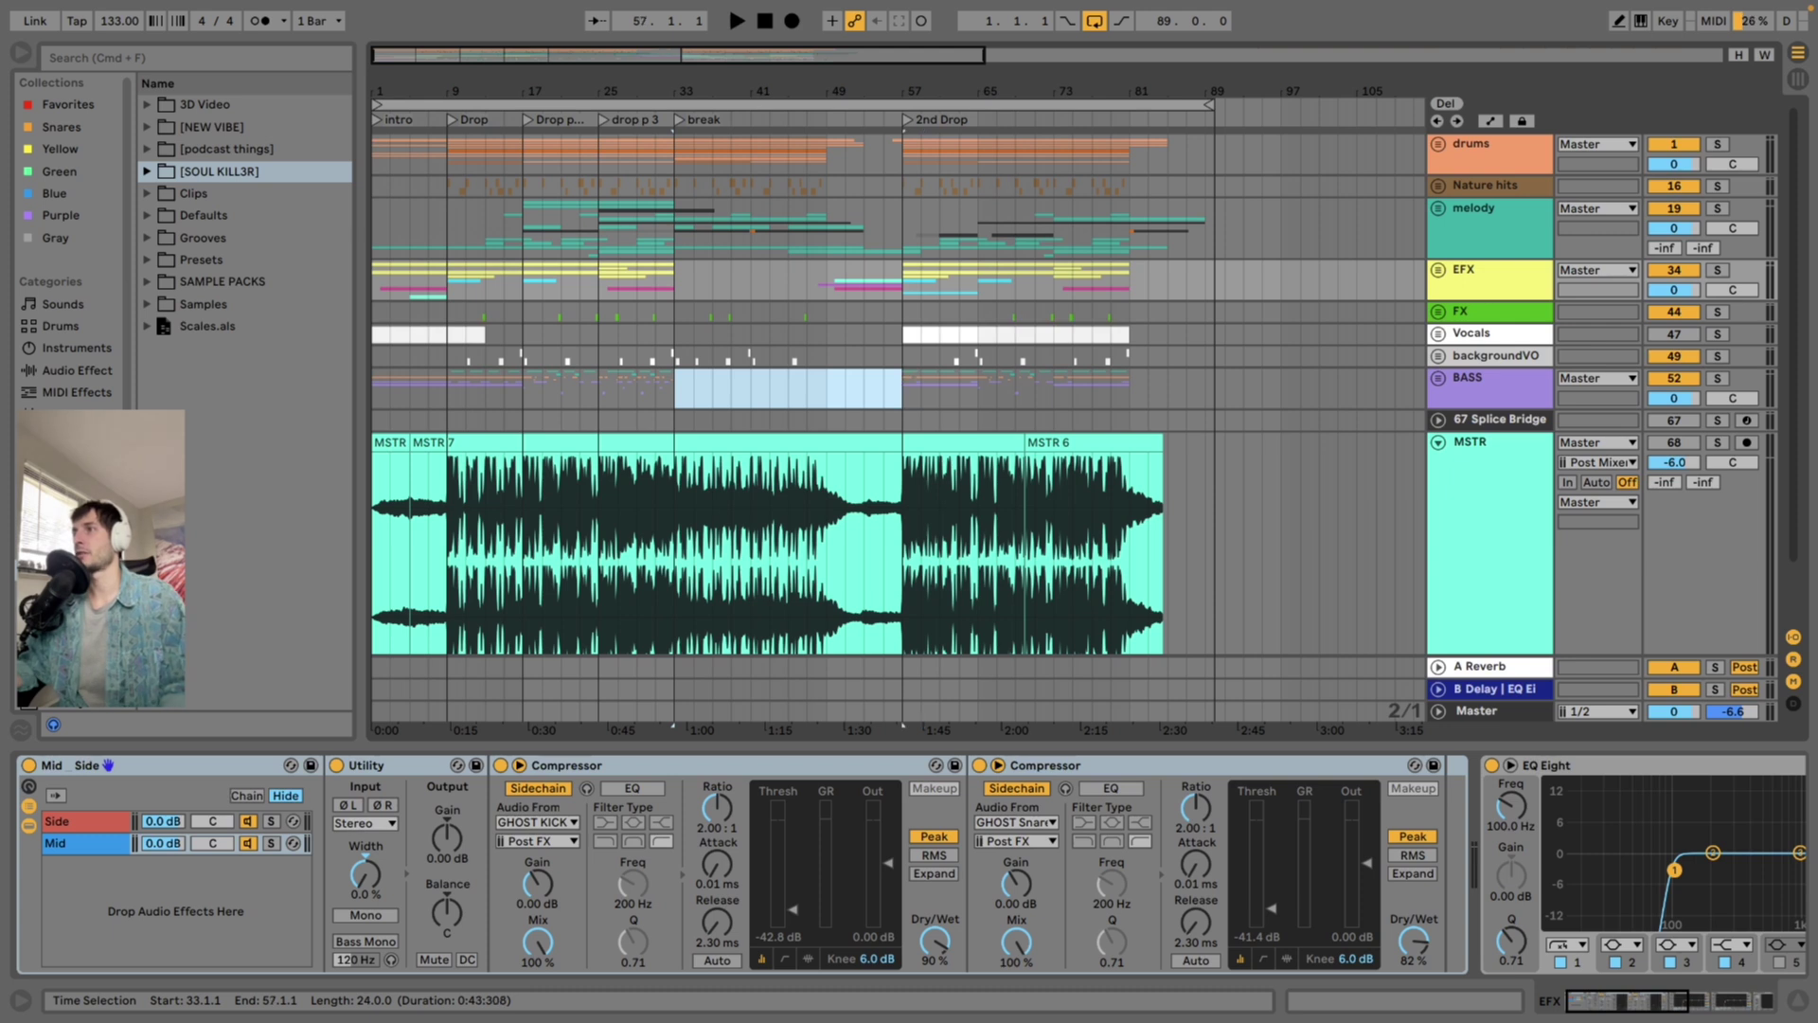
{"action": "left_click", "coordinate": [863, 390]}
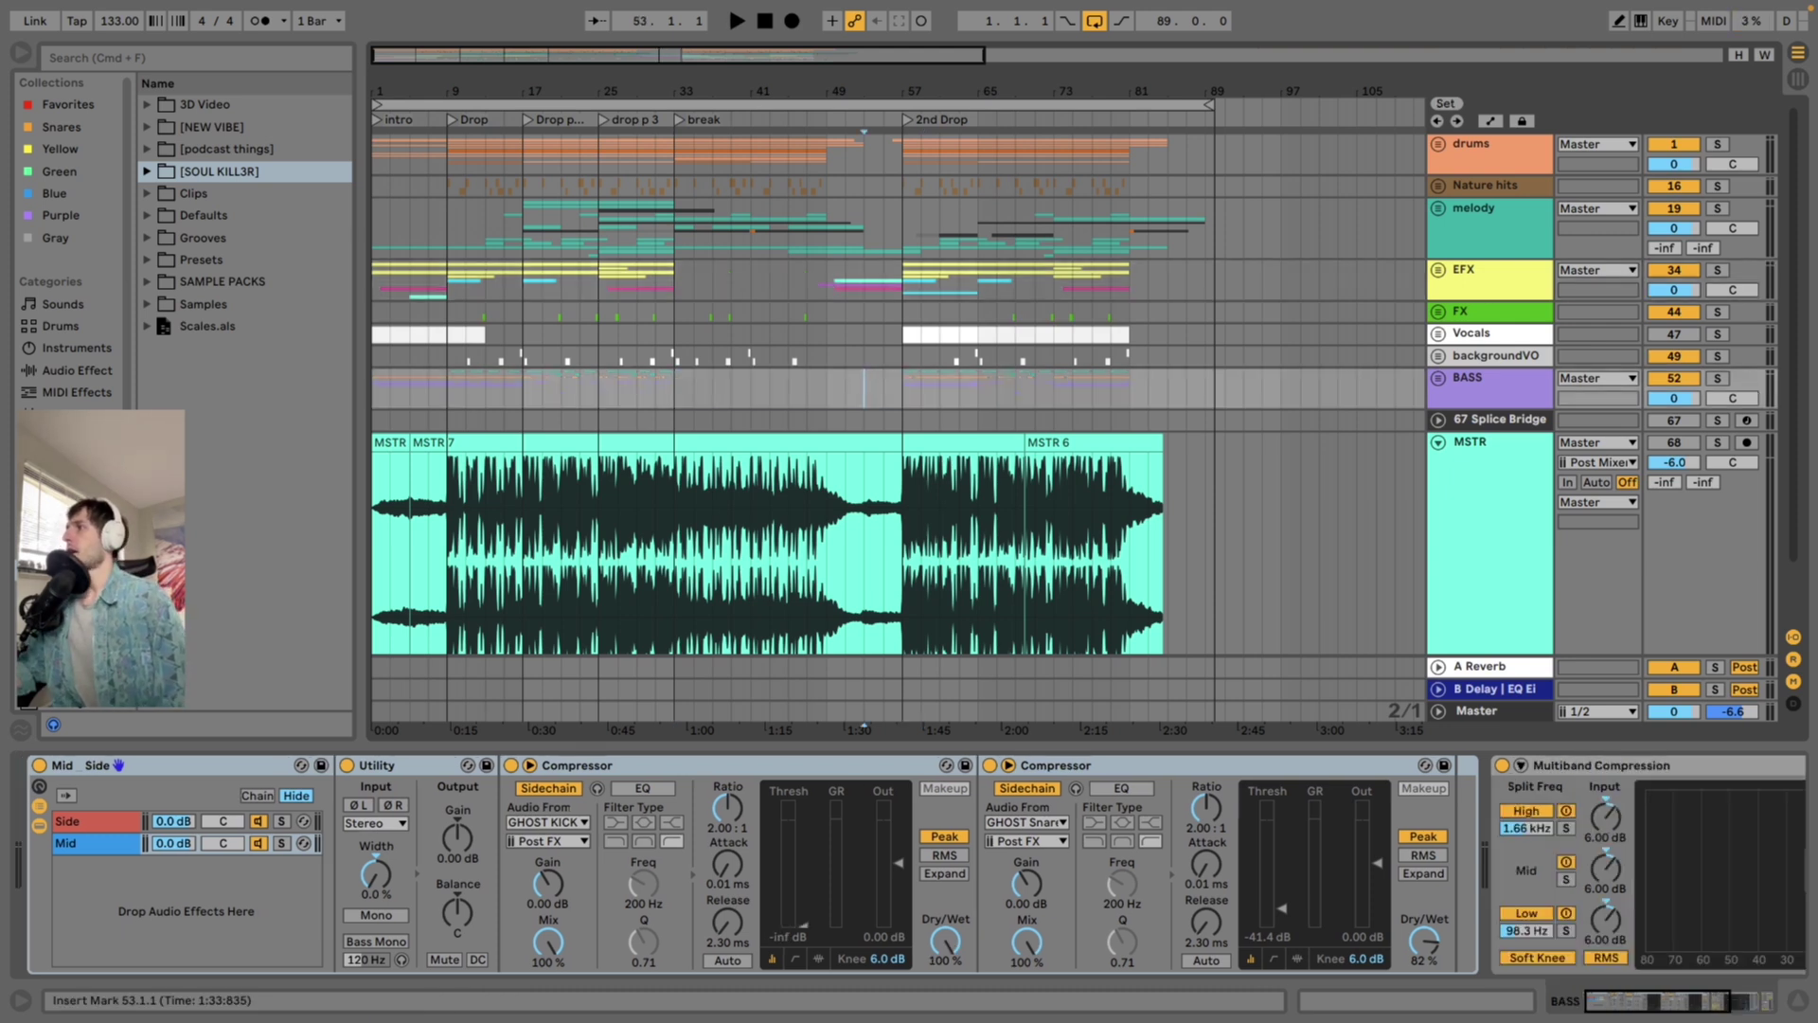
{"action": "scroll", "coordinate": [898, 394], "scroll_direction": "down", "scroll_amount": 3}
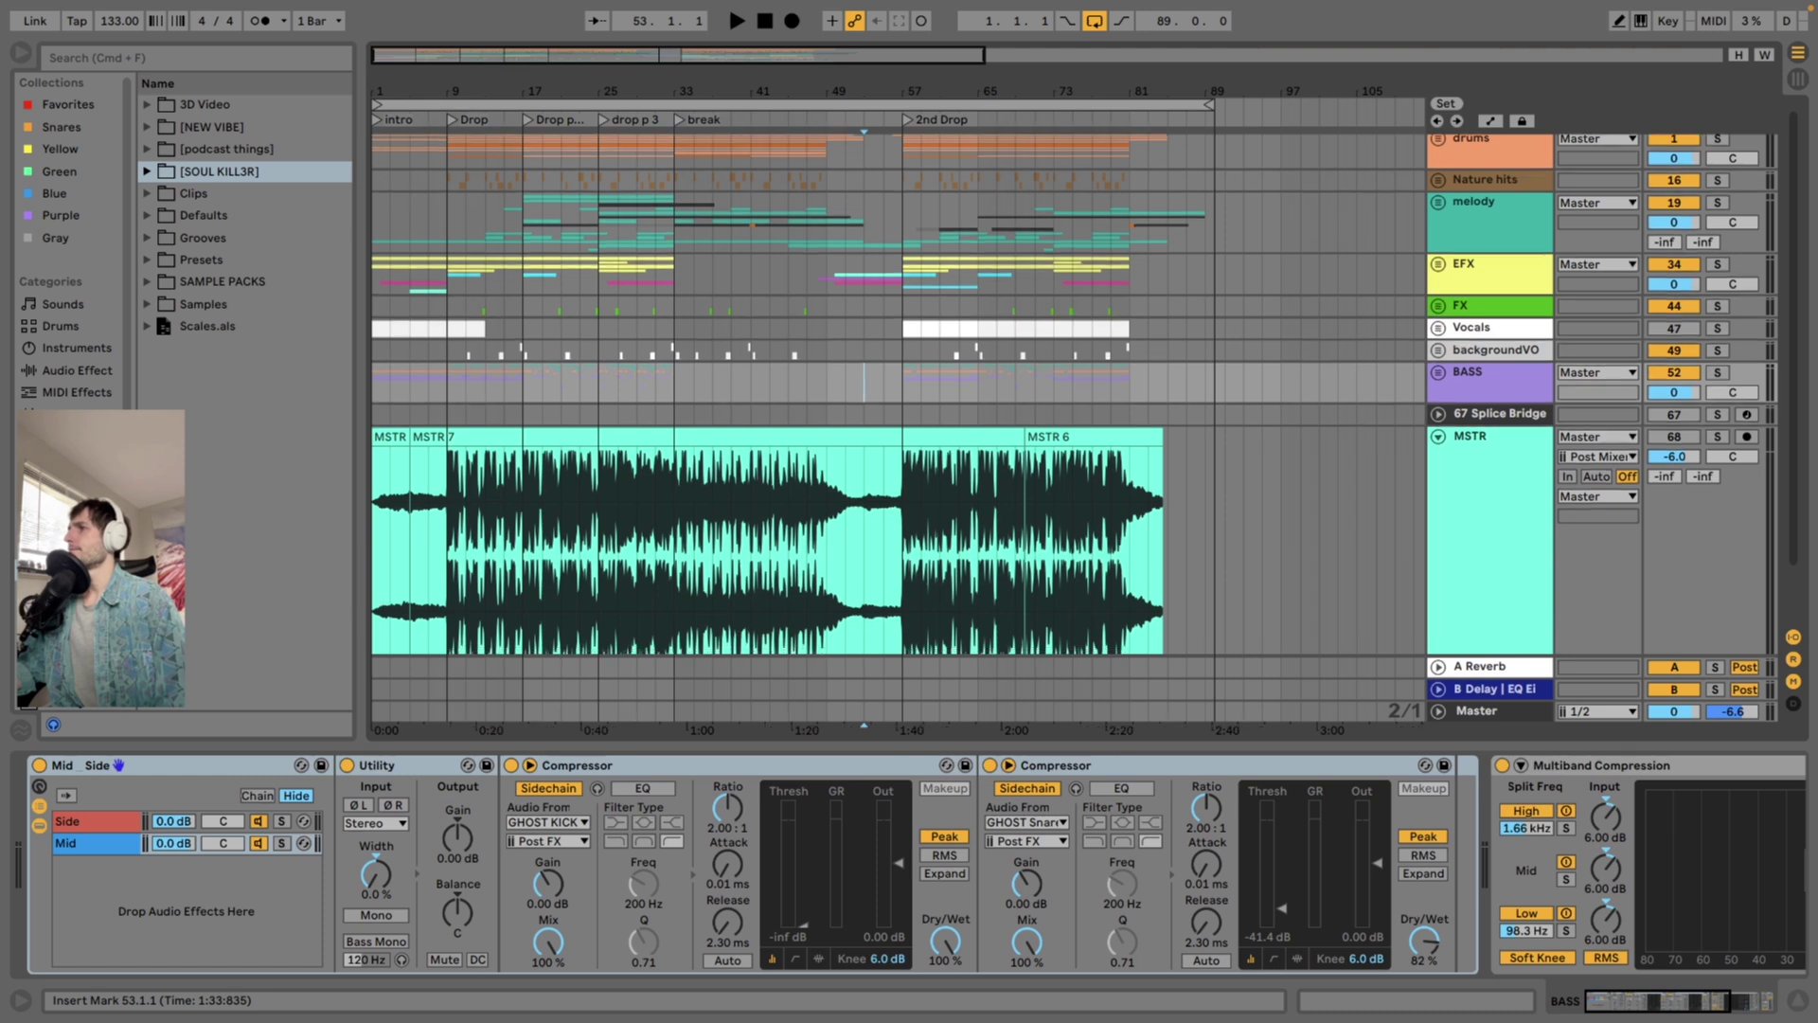
{"action": "scroll", "coordinate": [898, 393], "scroll_direction": "up", "scroll_amount": 3}
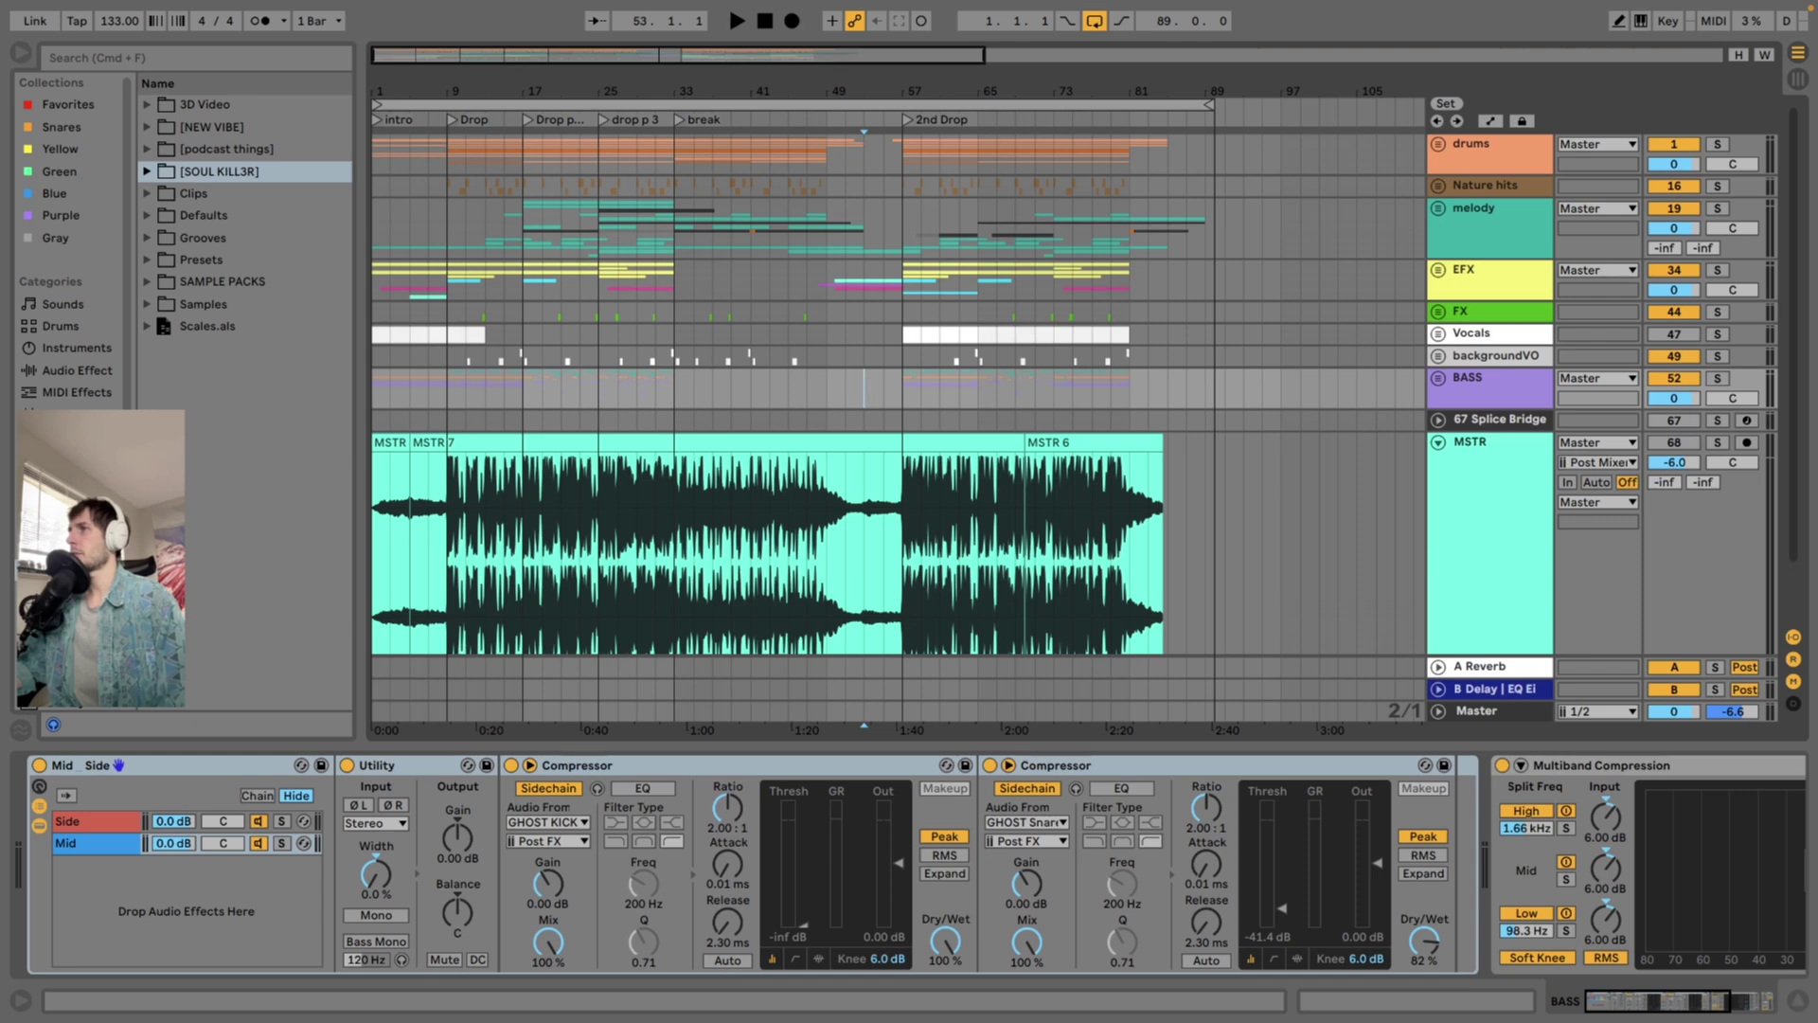
Play briefly from bar 53 in Session View, and place the insert marker at bar 17 on the melody group in Arrangement View
{"action": "key", "text": "Tab"}
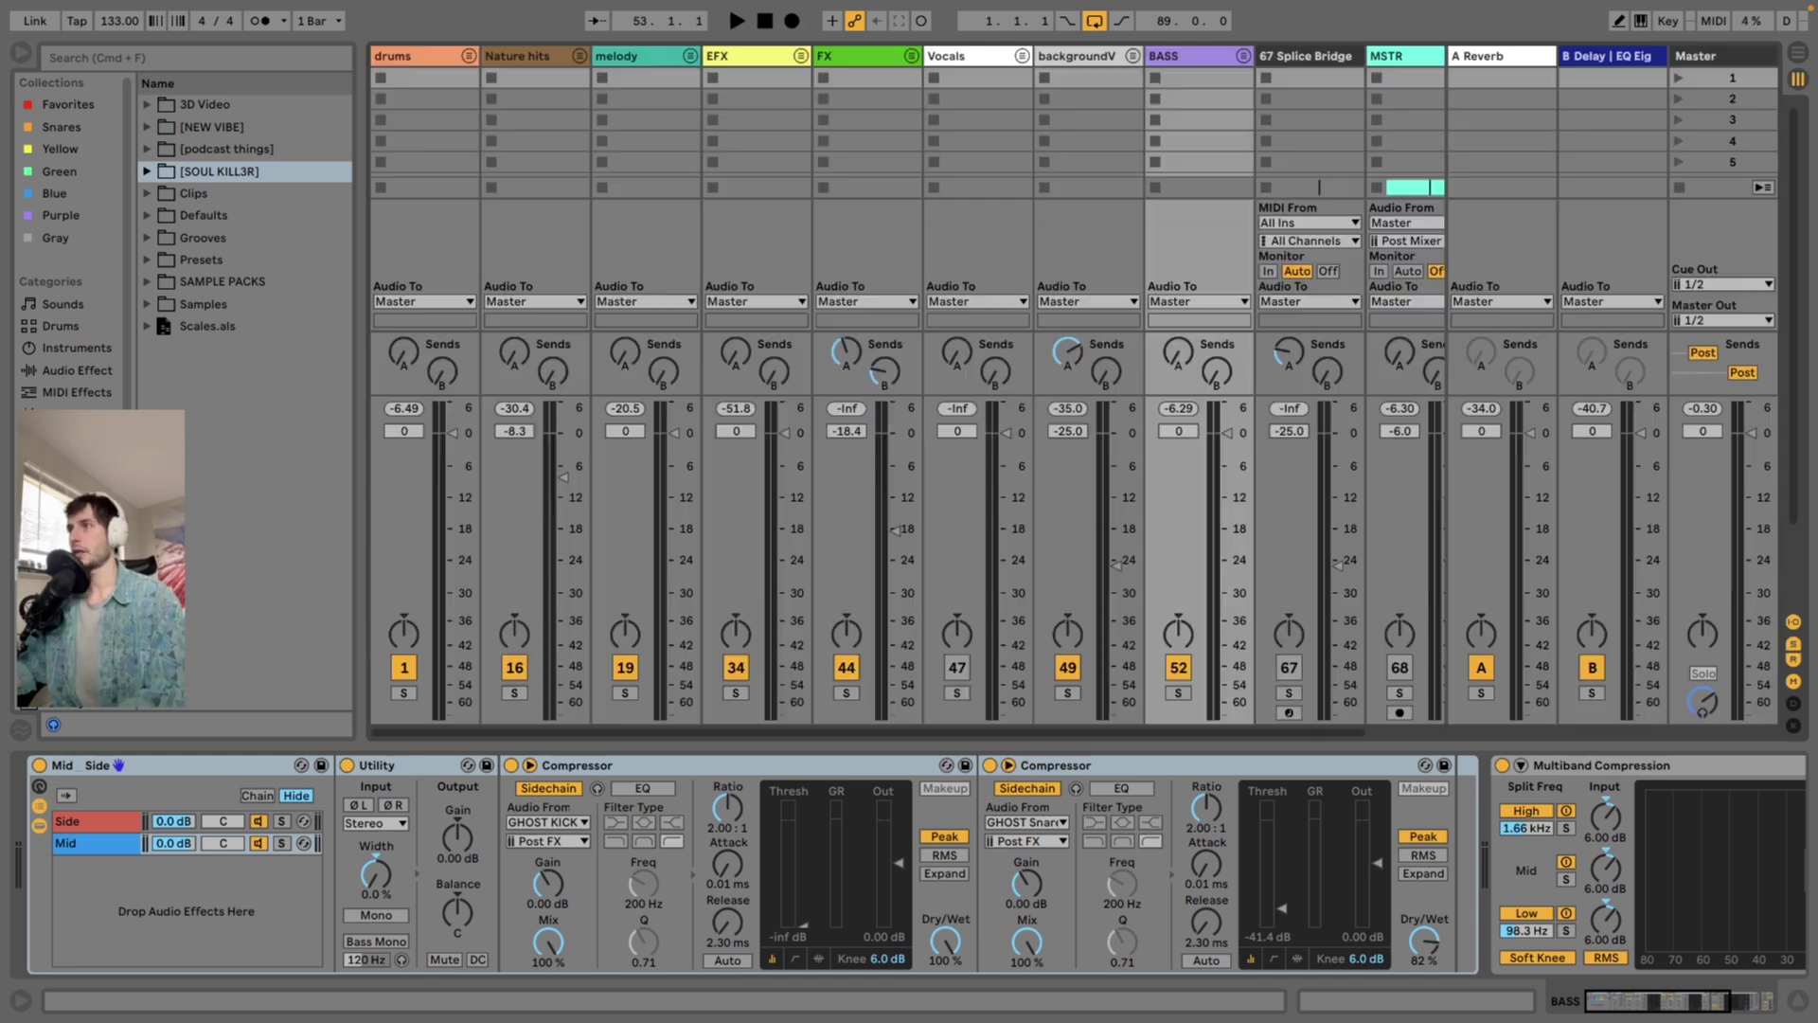
{"action": "key", "text": "space"}
{"action": "key", "text": "space"}
{"action": "key", "text": "Tab"}
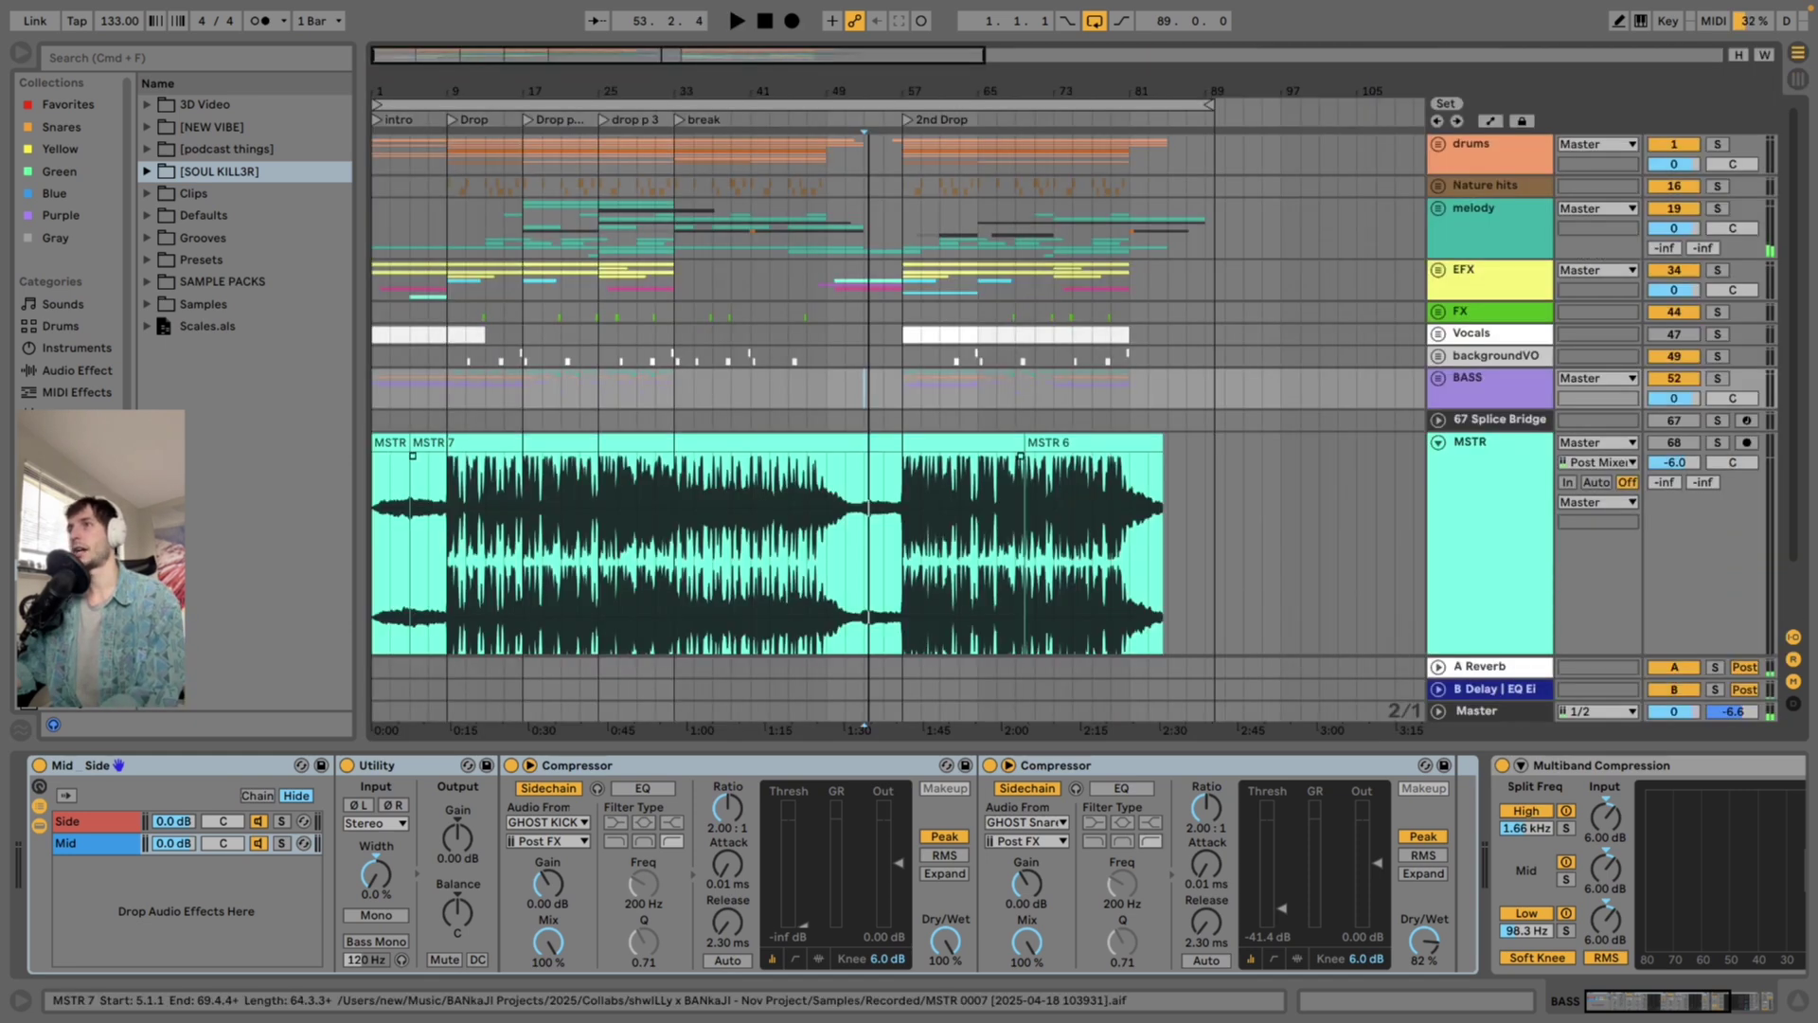
{"action": "left_click", "coordinate": [523, 228]}
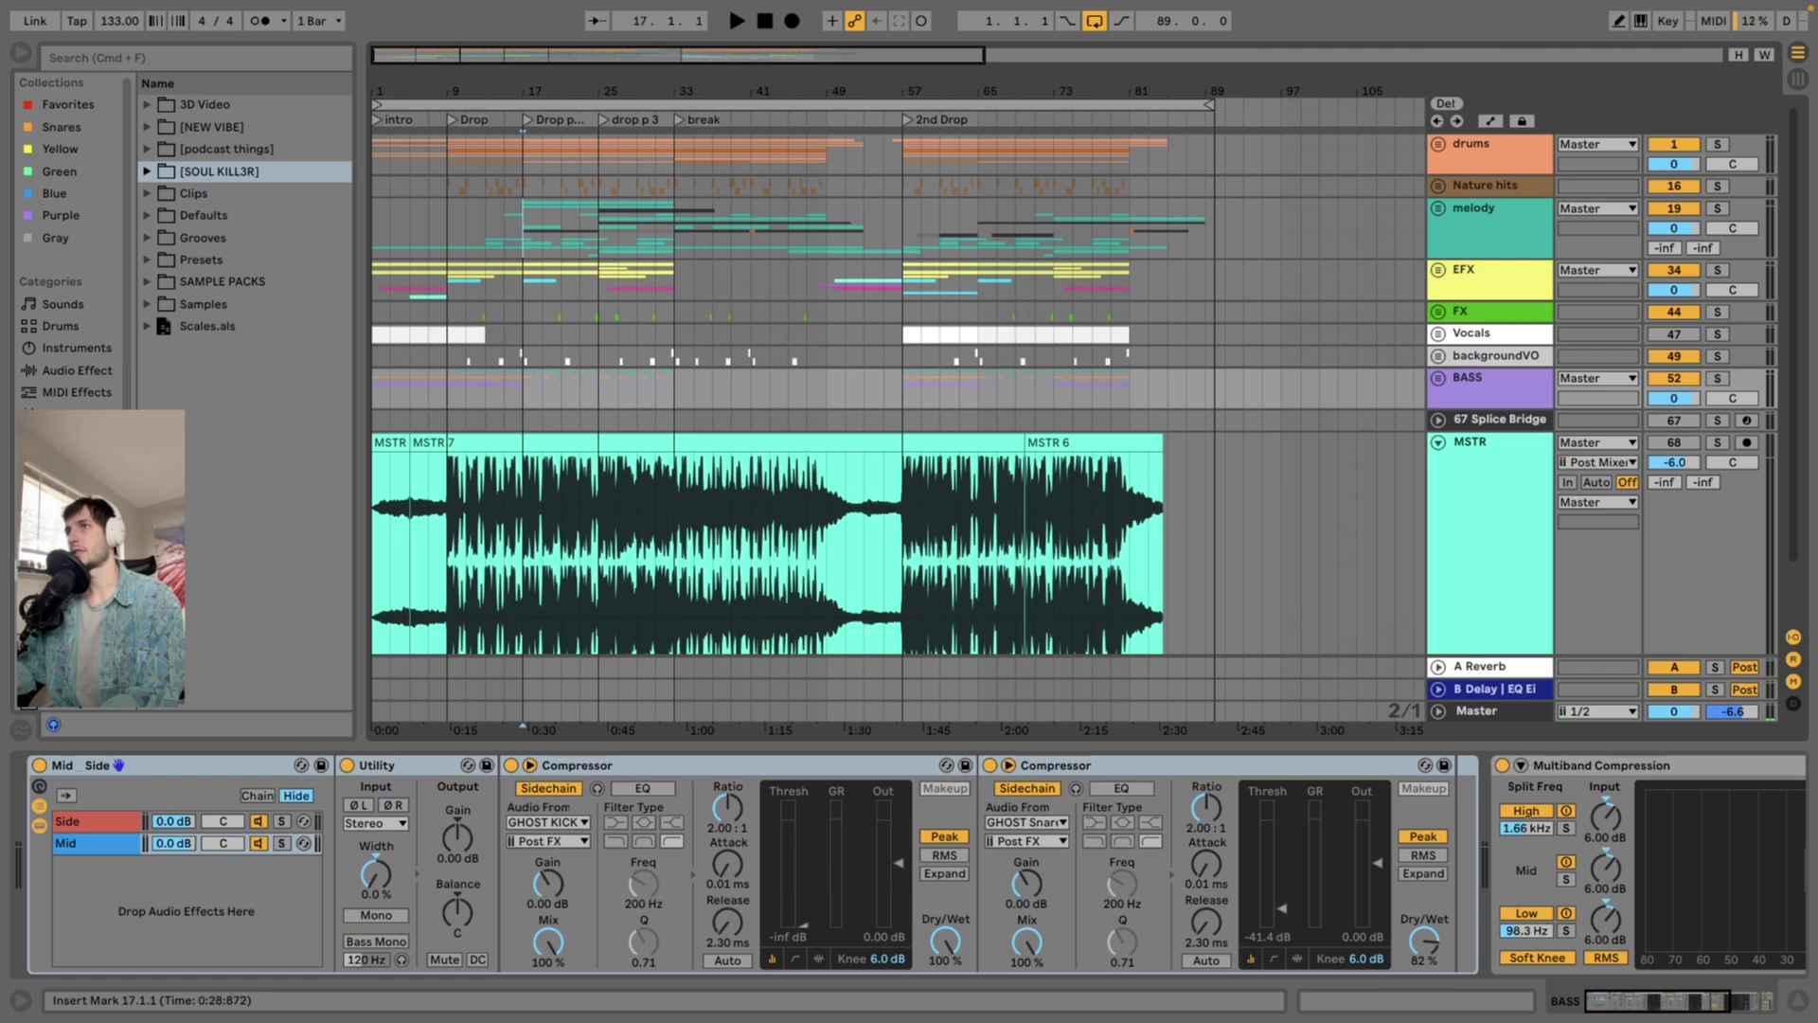
Switch to Session View and play the full mix briefly from bar 17
{"action": "key", "text": "Tab"}
{"action": "key", "text": "space"}
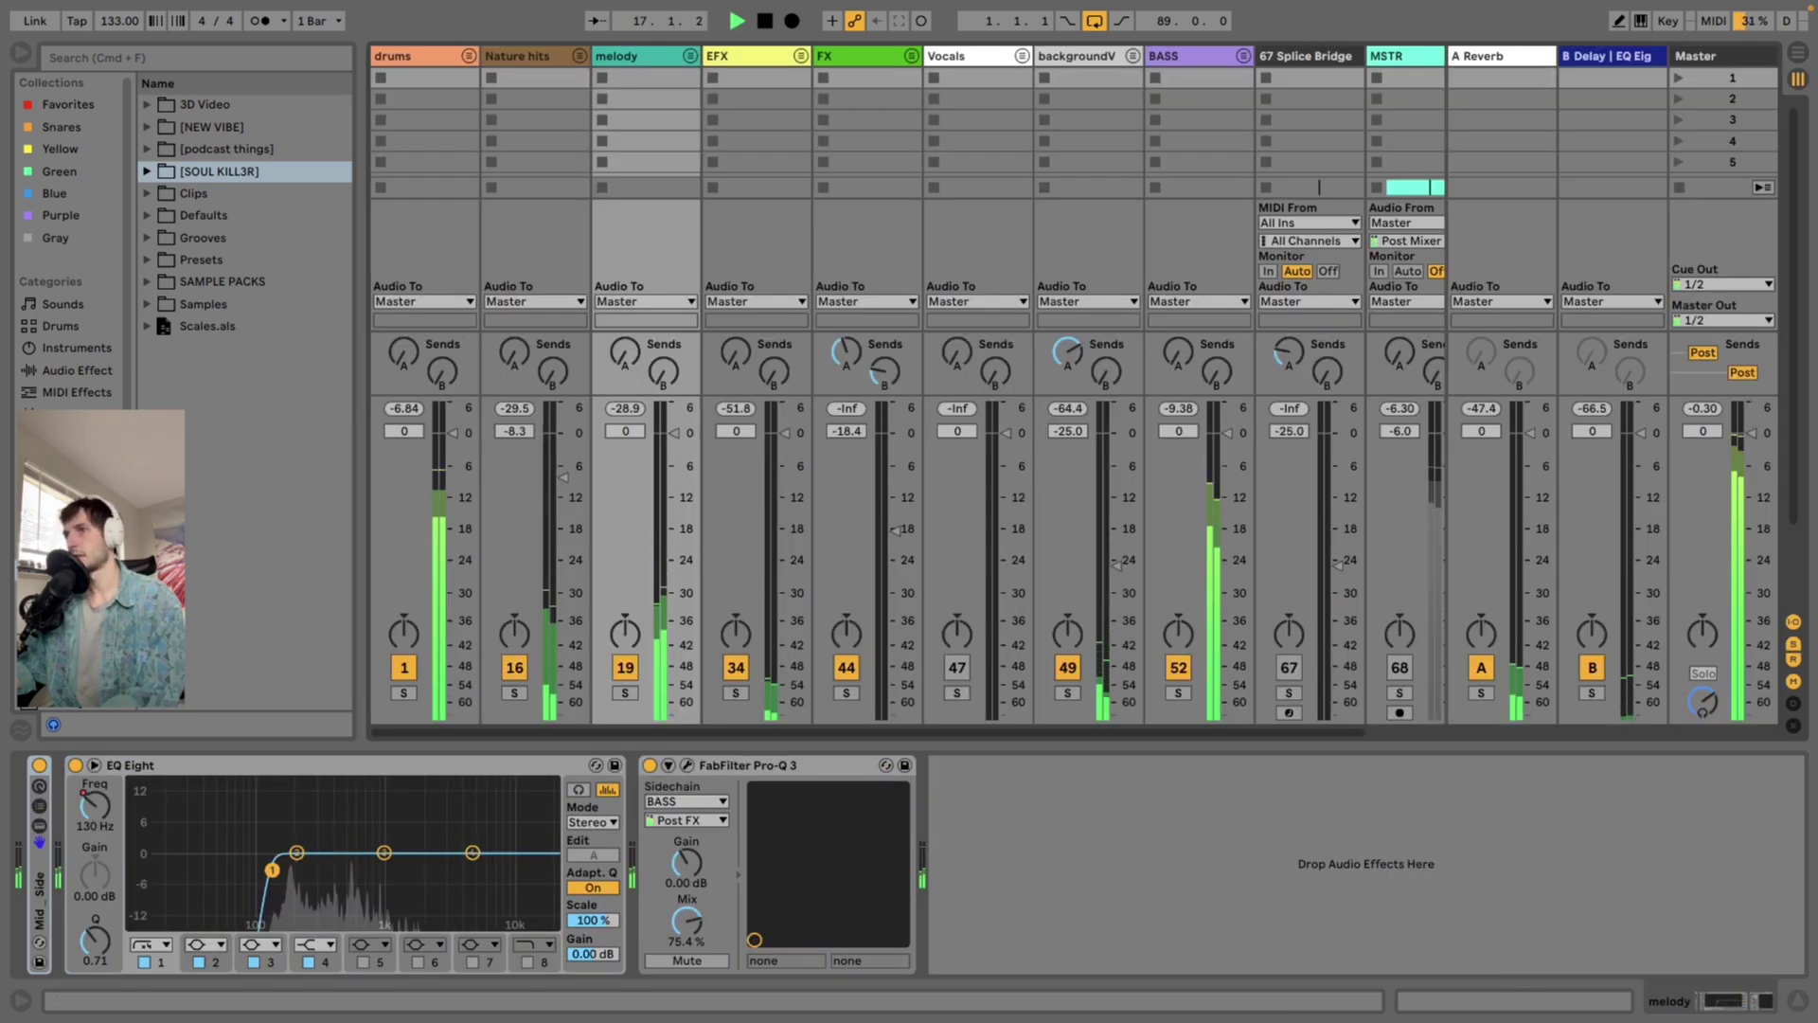
{"action": "key", "text": "space"}
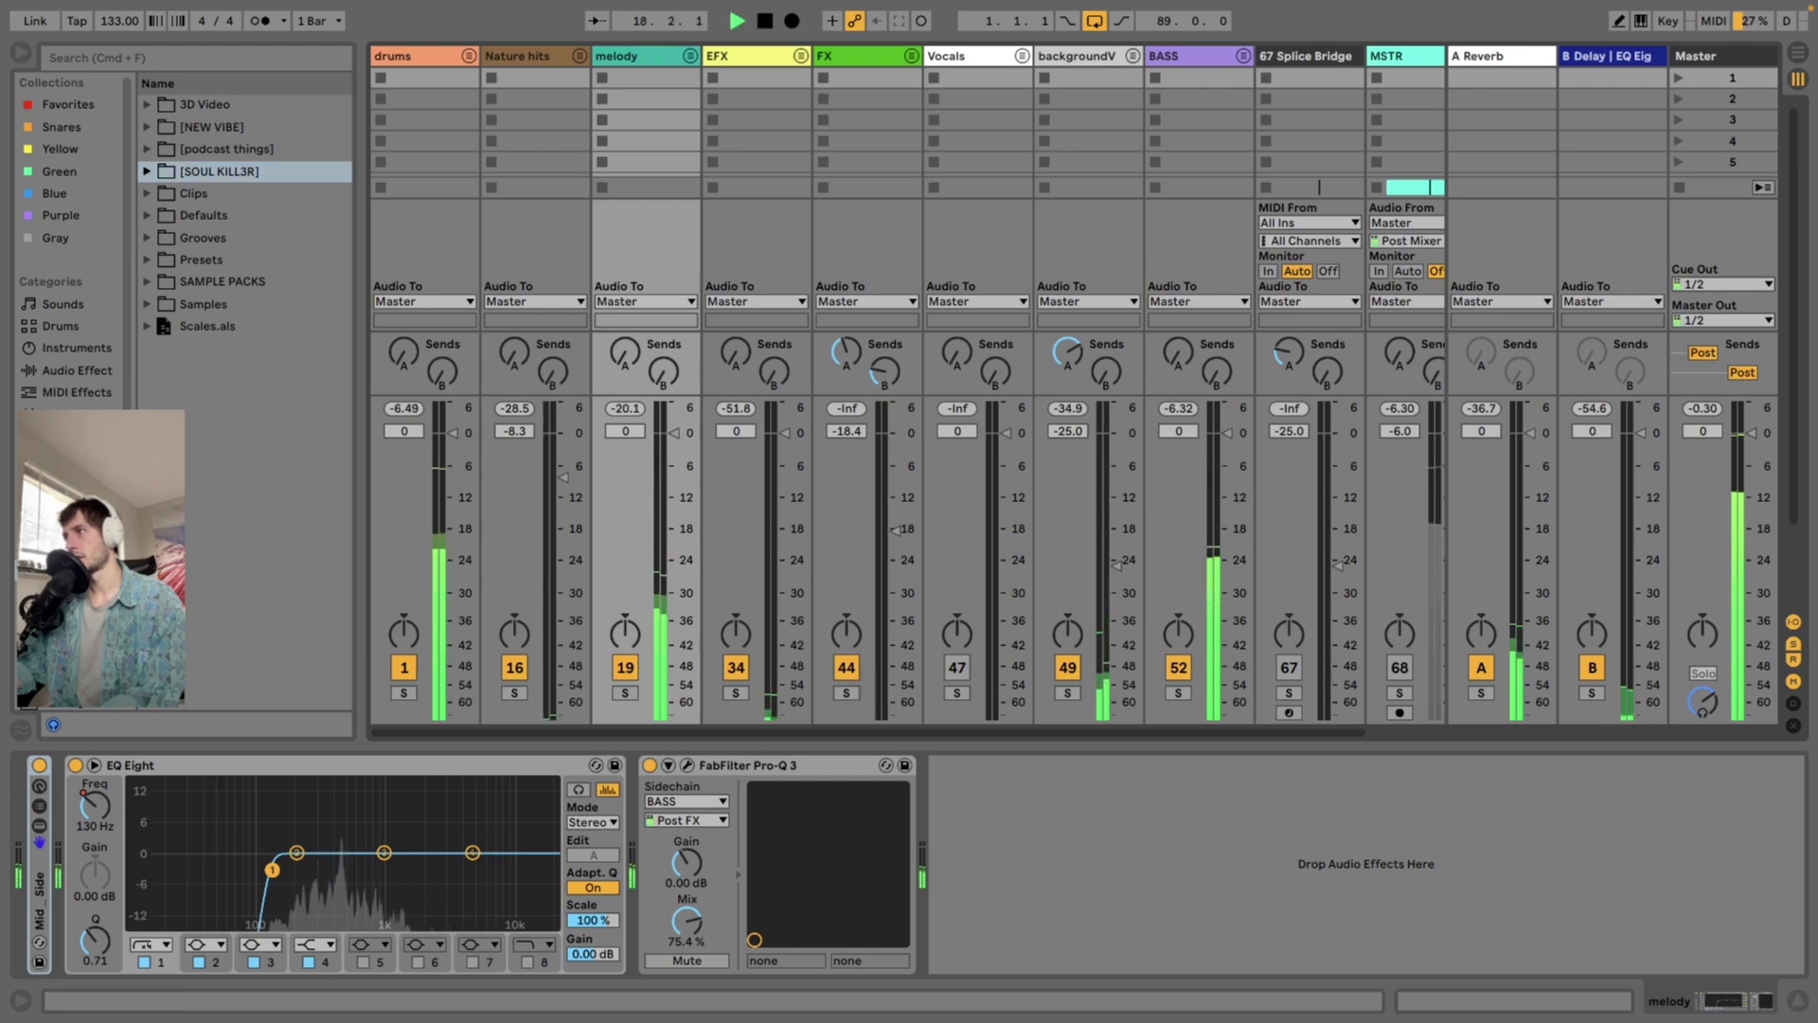
{"action": "key", "text": "space"}
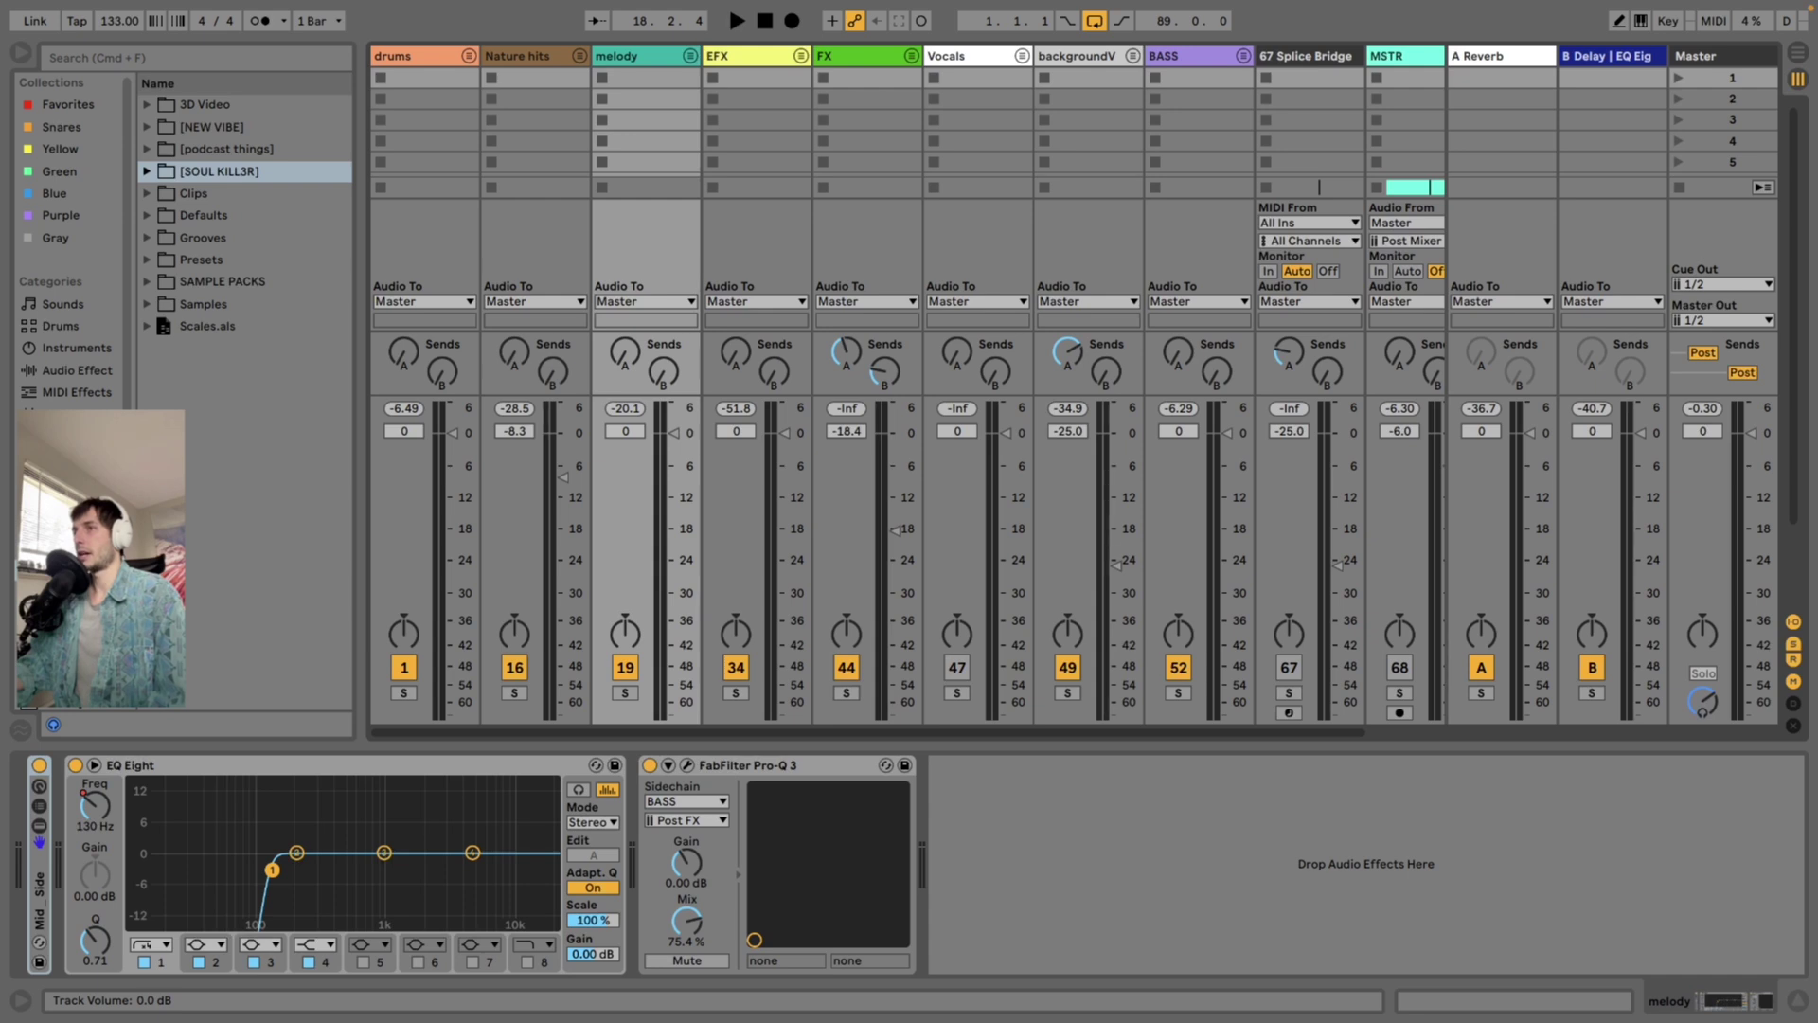
Show the drums group's Limiter and play the mix briefly from bar 17
{"action": "left_click", "coordinate": [428, 77]}
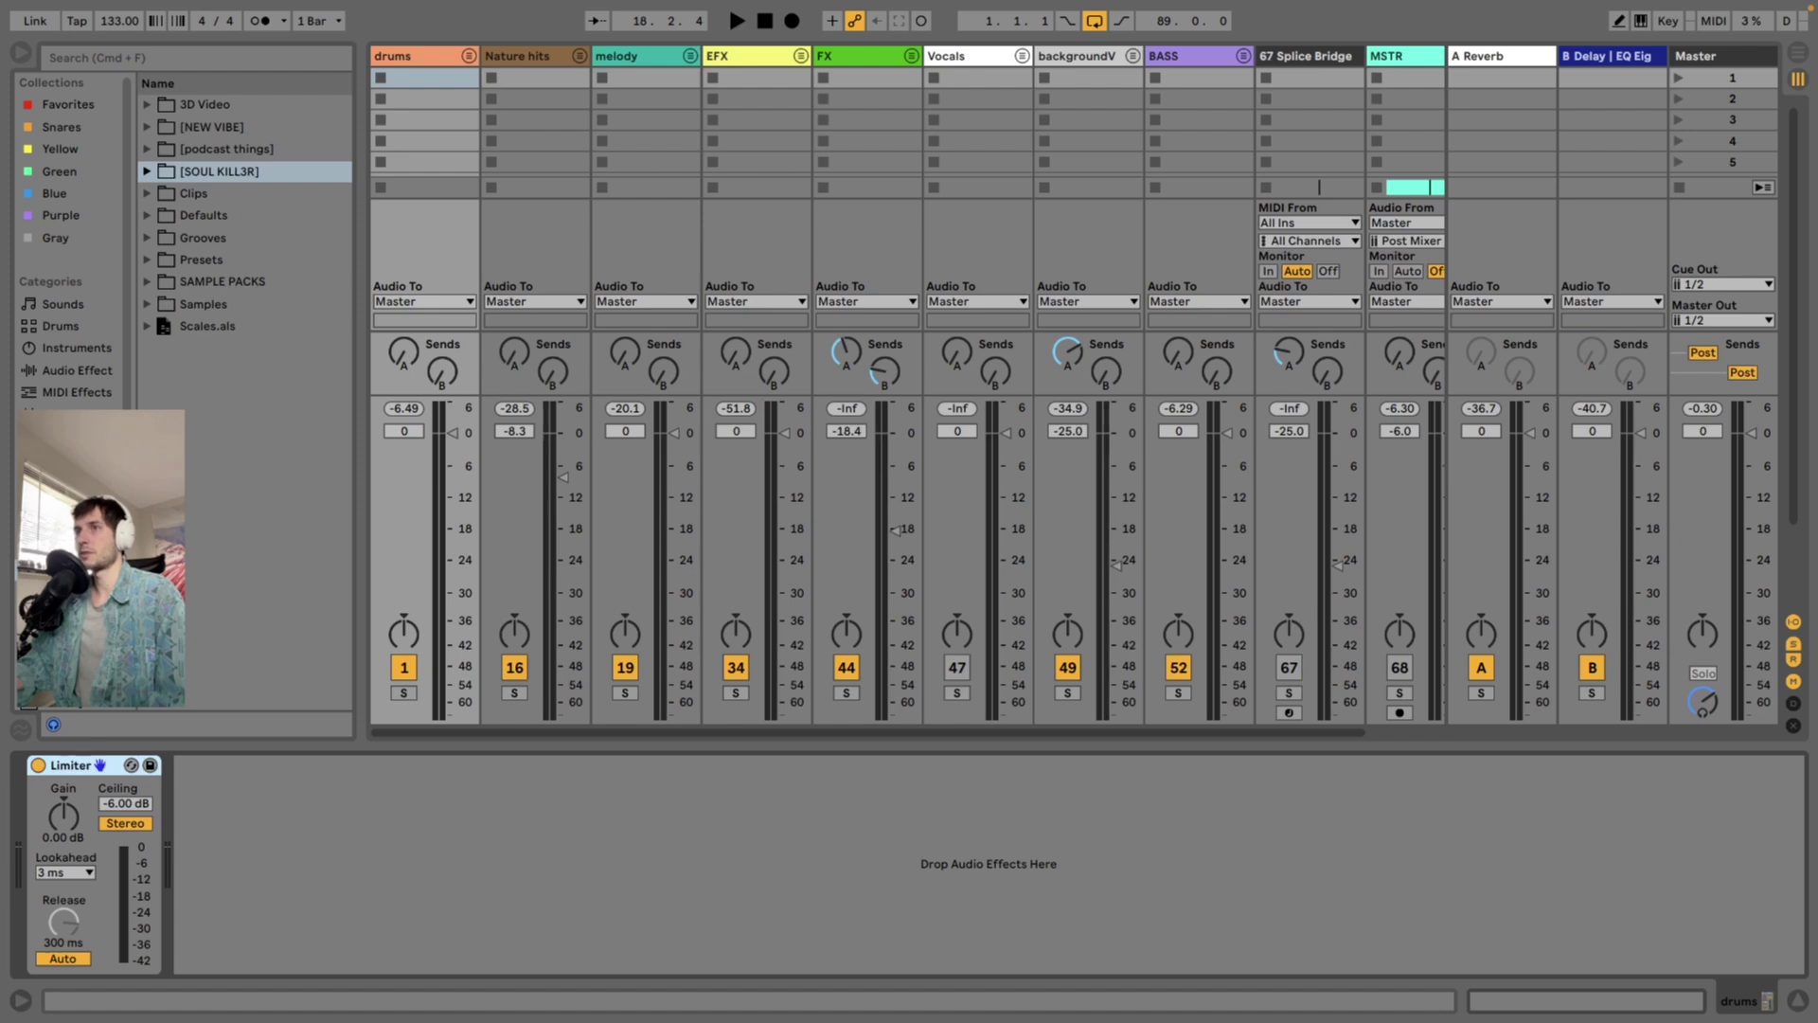
{"action": "key", "text": "space"}
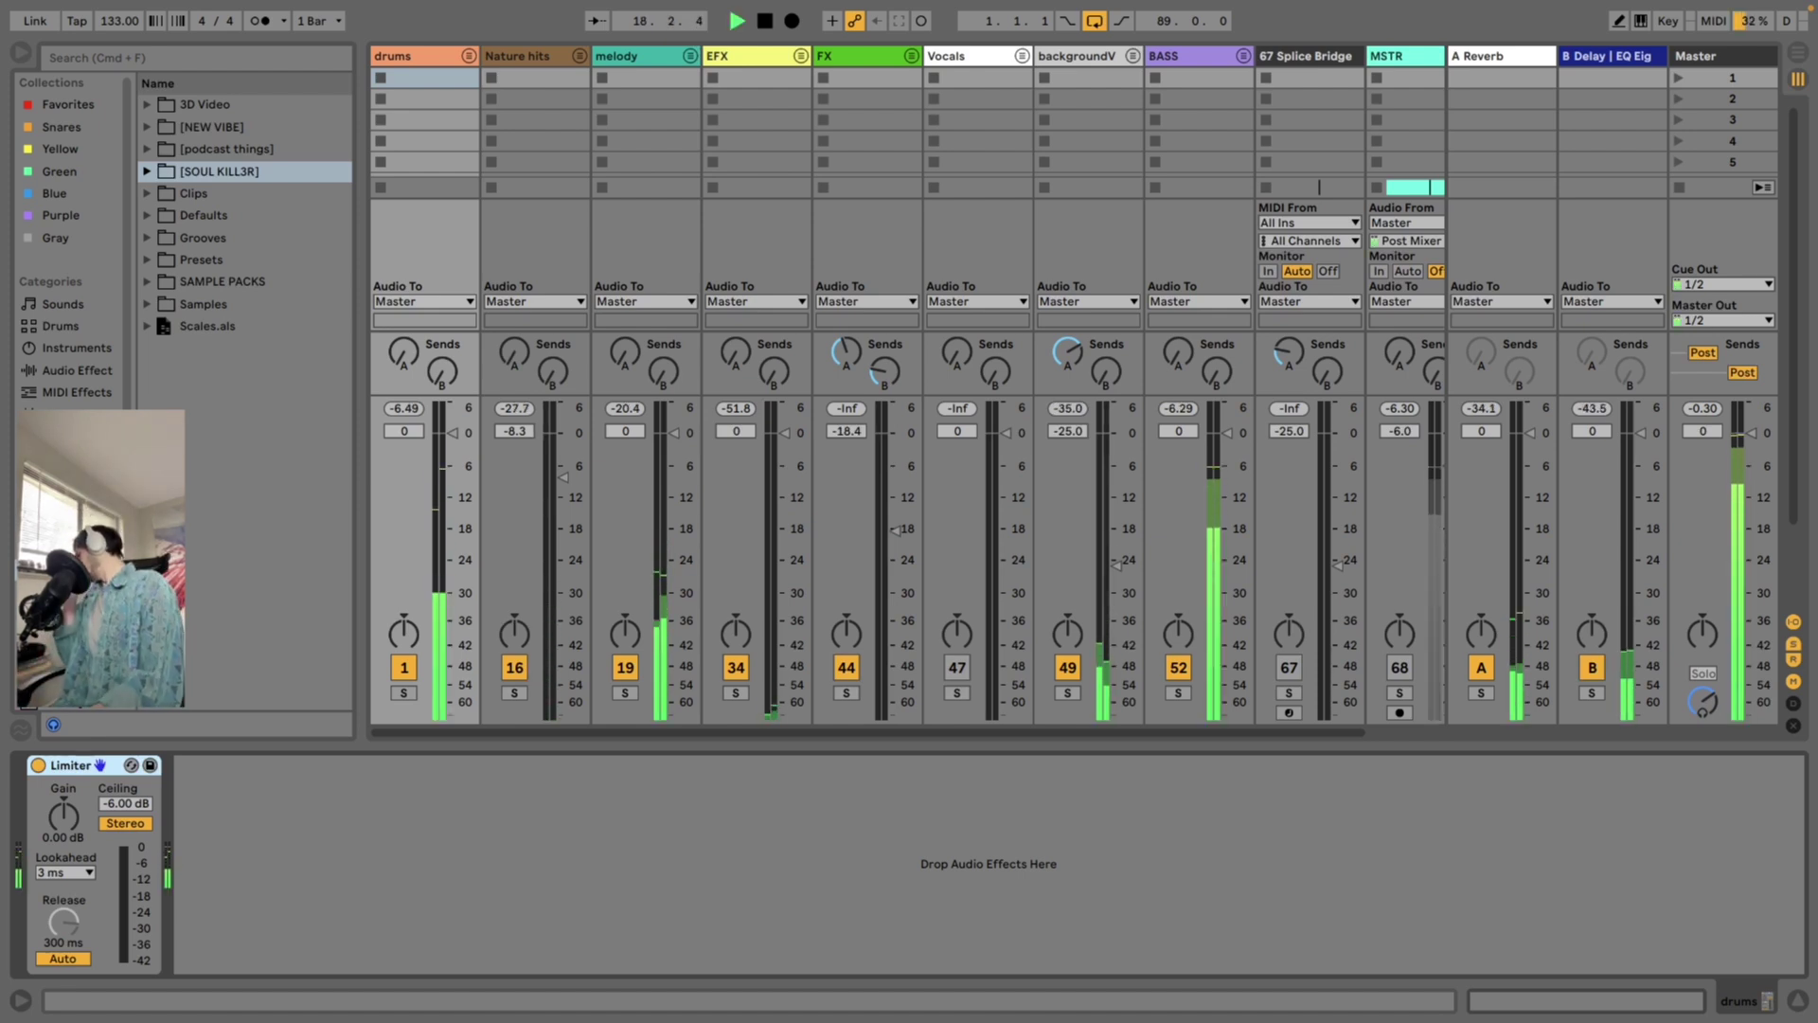
{"action": "key", "text": "space"}
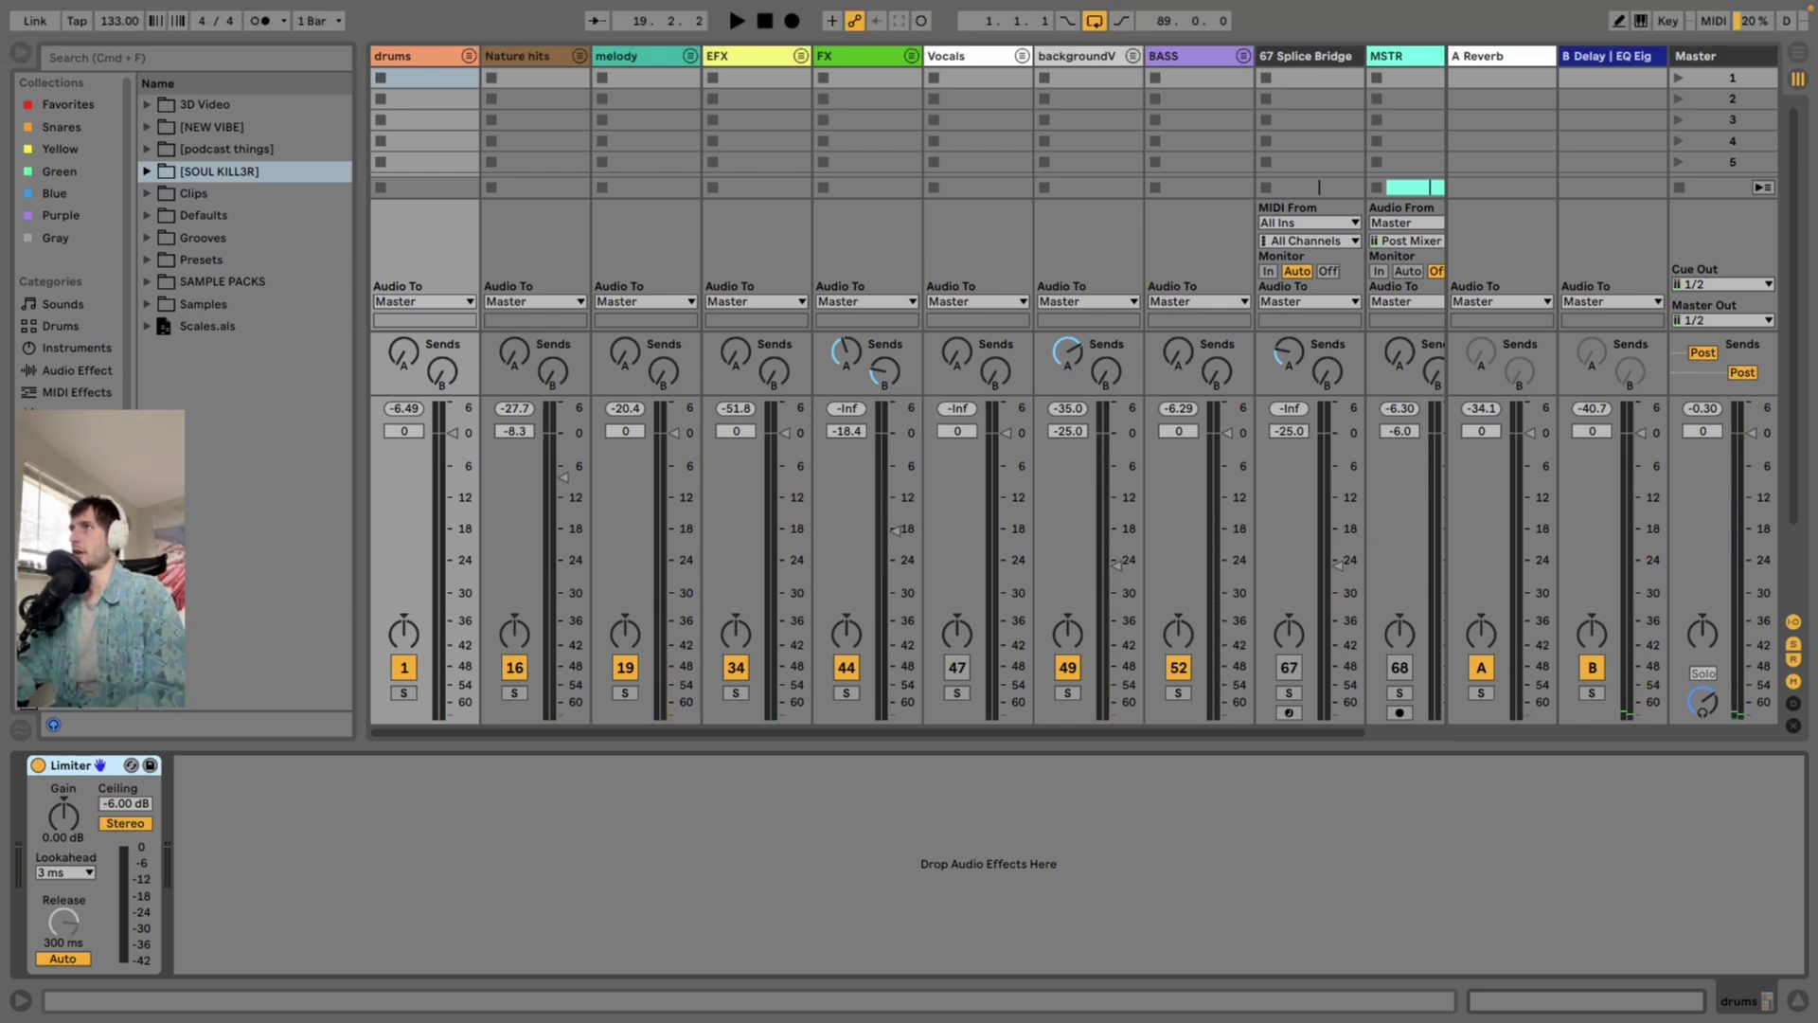
Show the effects of the melody, EFX and drums groups in turn
{"action": "left_click", "coordinate": [632, 56]}
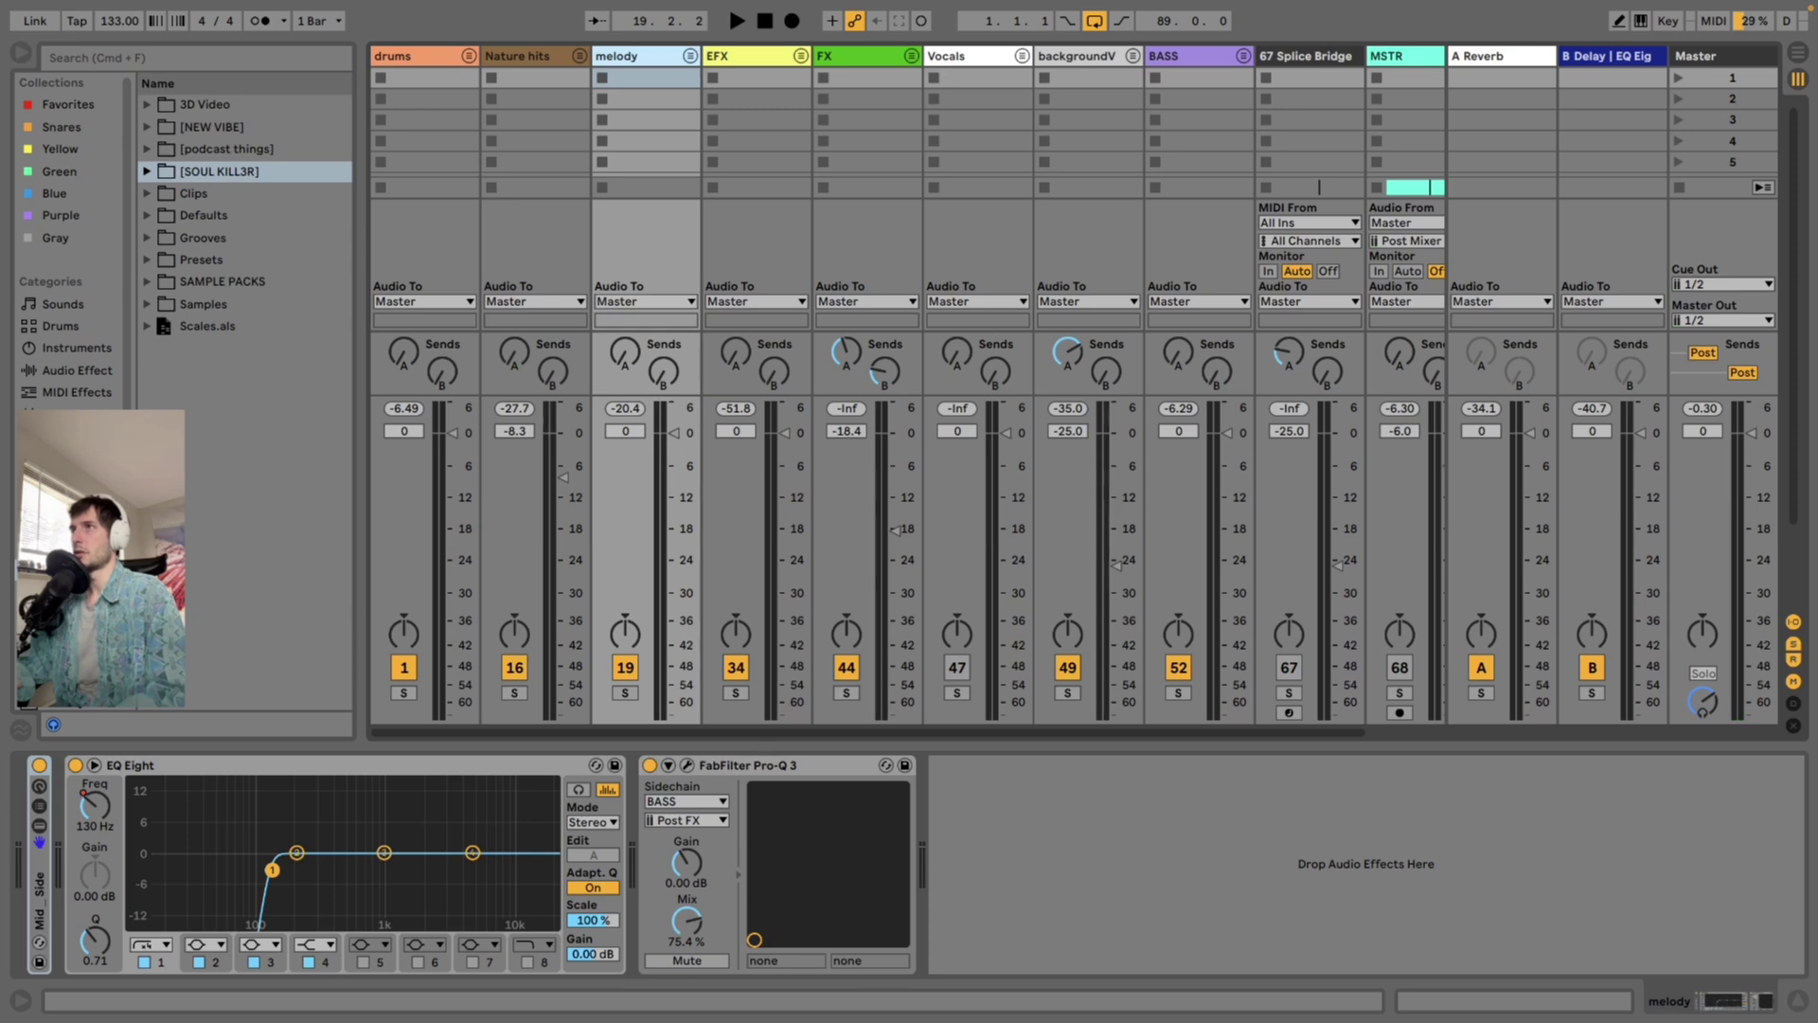
{"action": "left_click", "coordinate": [743, 56]}
{"action": "left_click", "coordinate": [407, 56]}
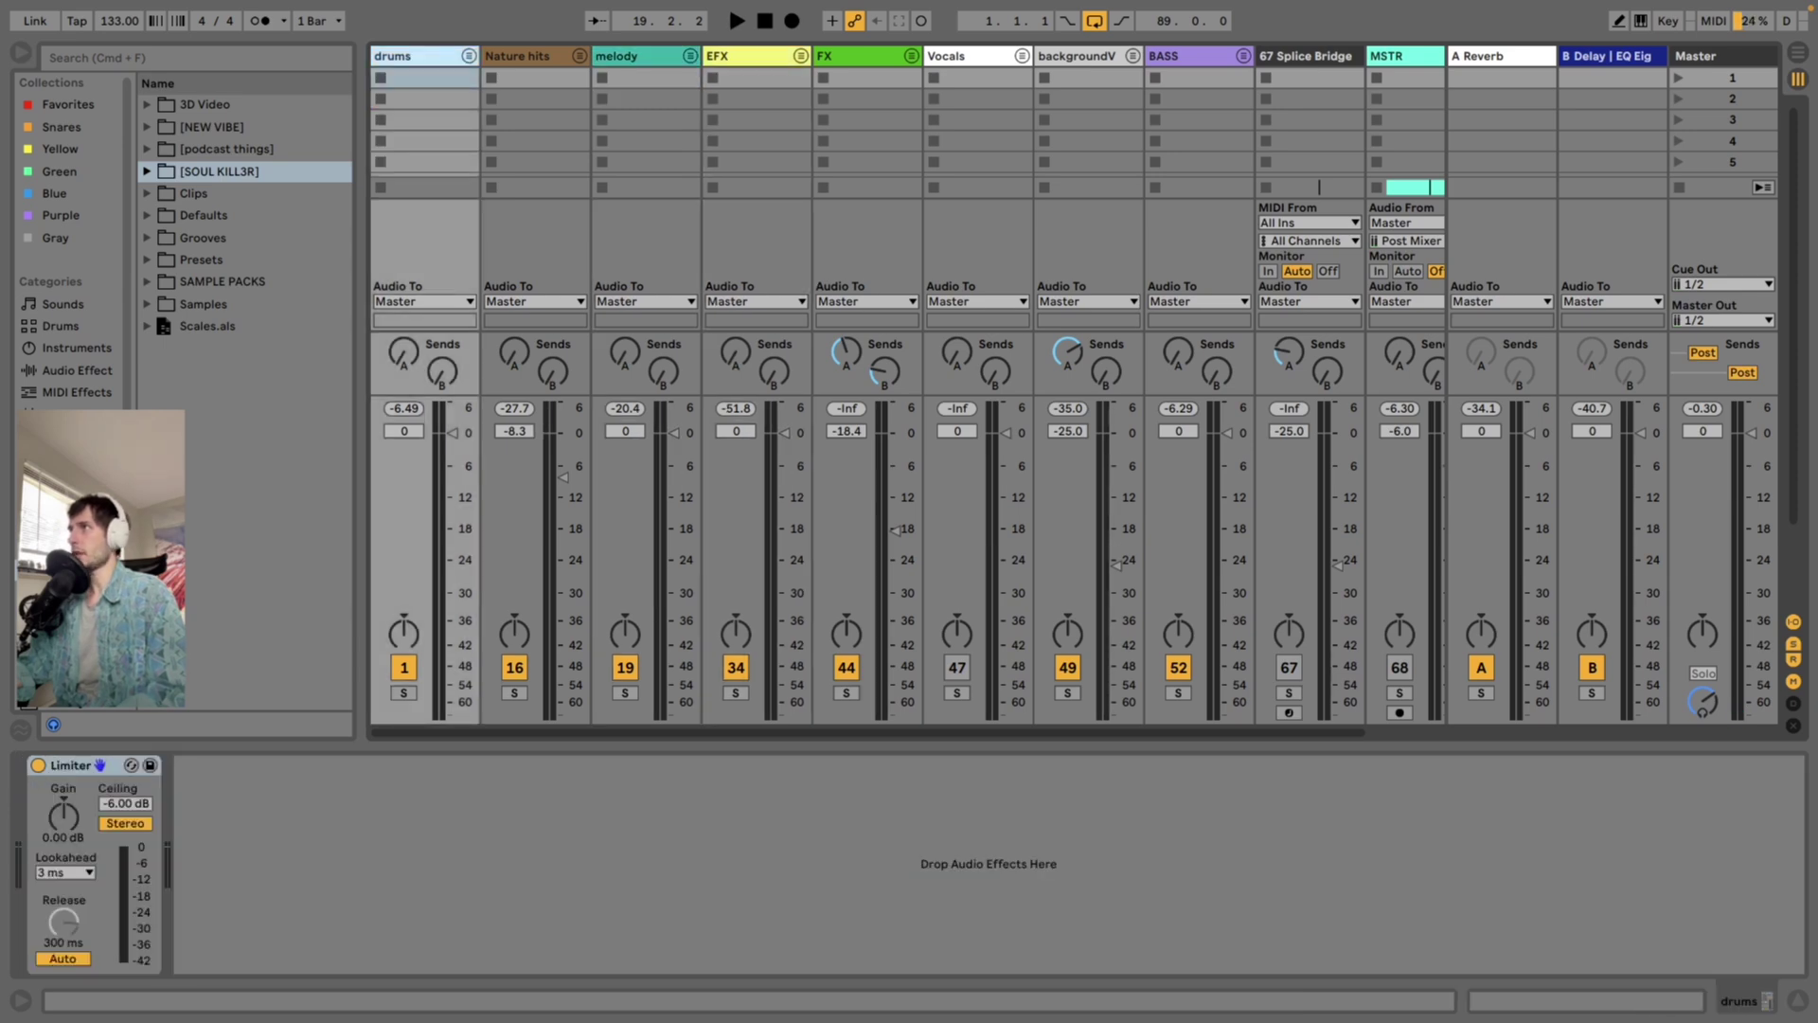
Show the Multiband Compression and Limiter ending the BASS group's effects chain, and play the mix briefly
{"action": "left_click", "coordinate": [1184, 56]}
{"action": "left_click", "coordinate": [1751, 1001]}
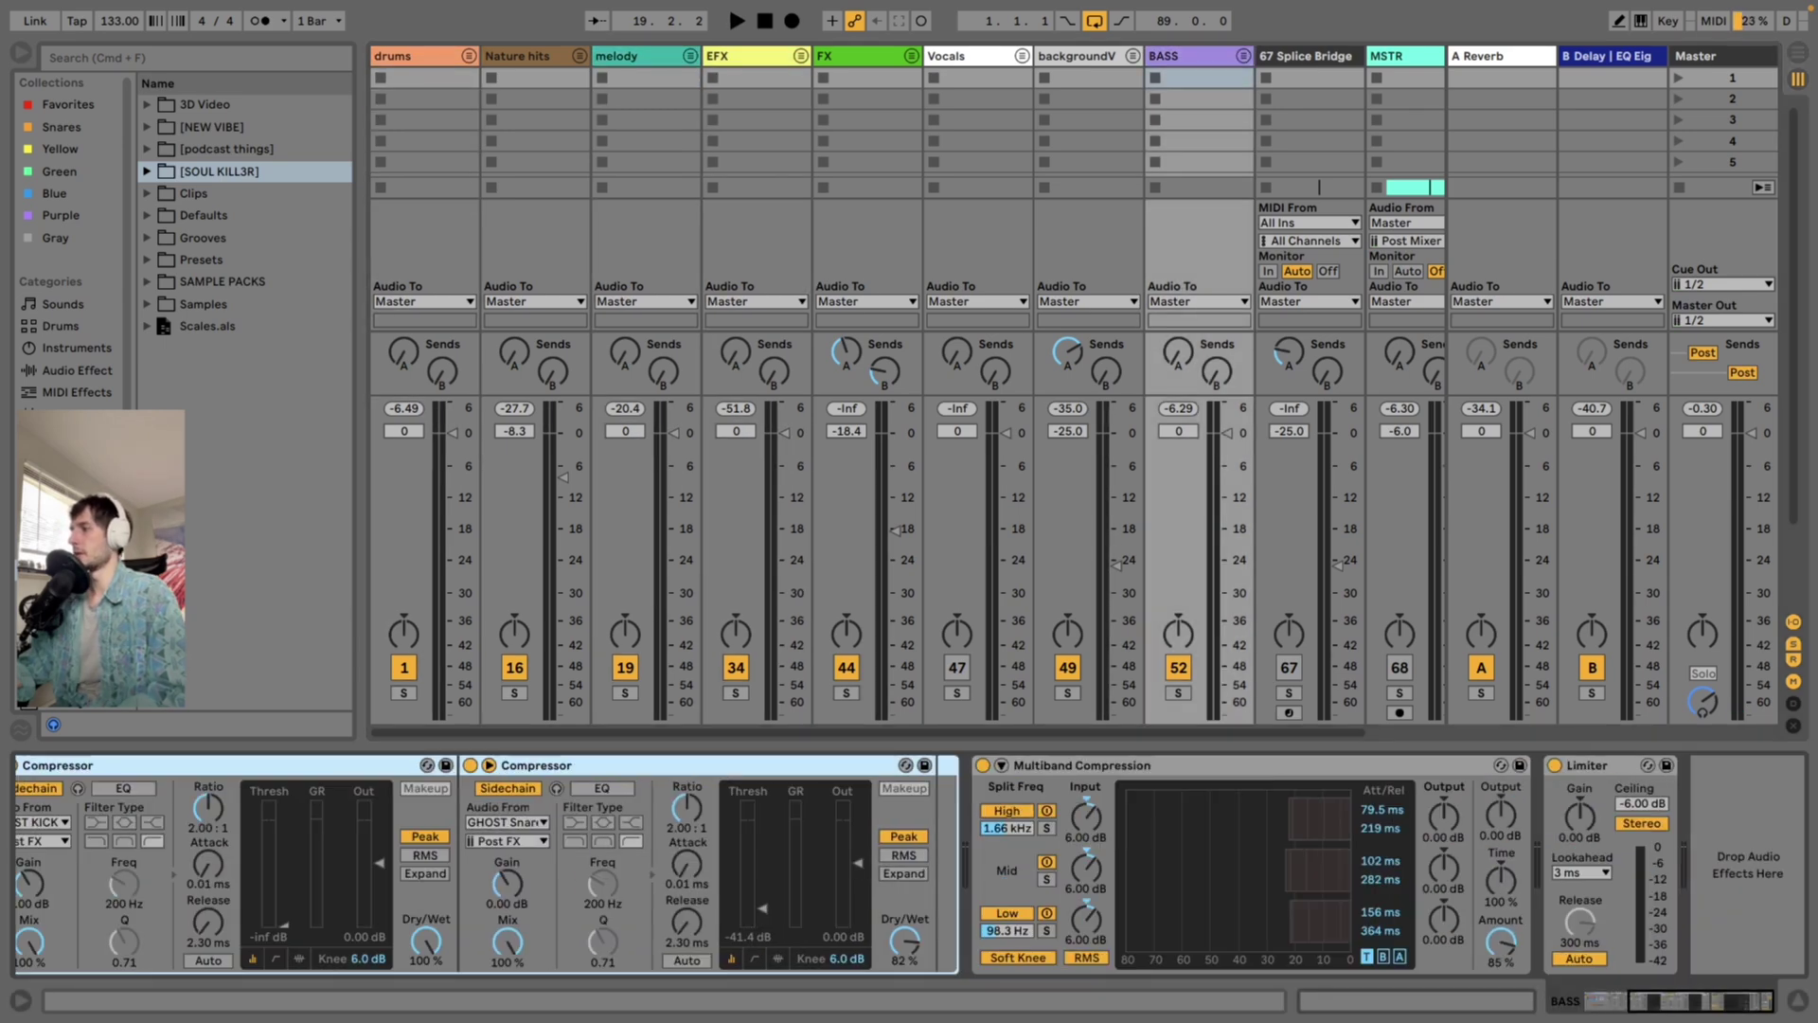
{"action": "key", "text": "space"}
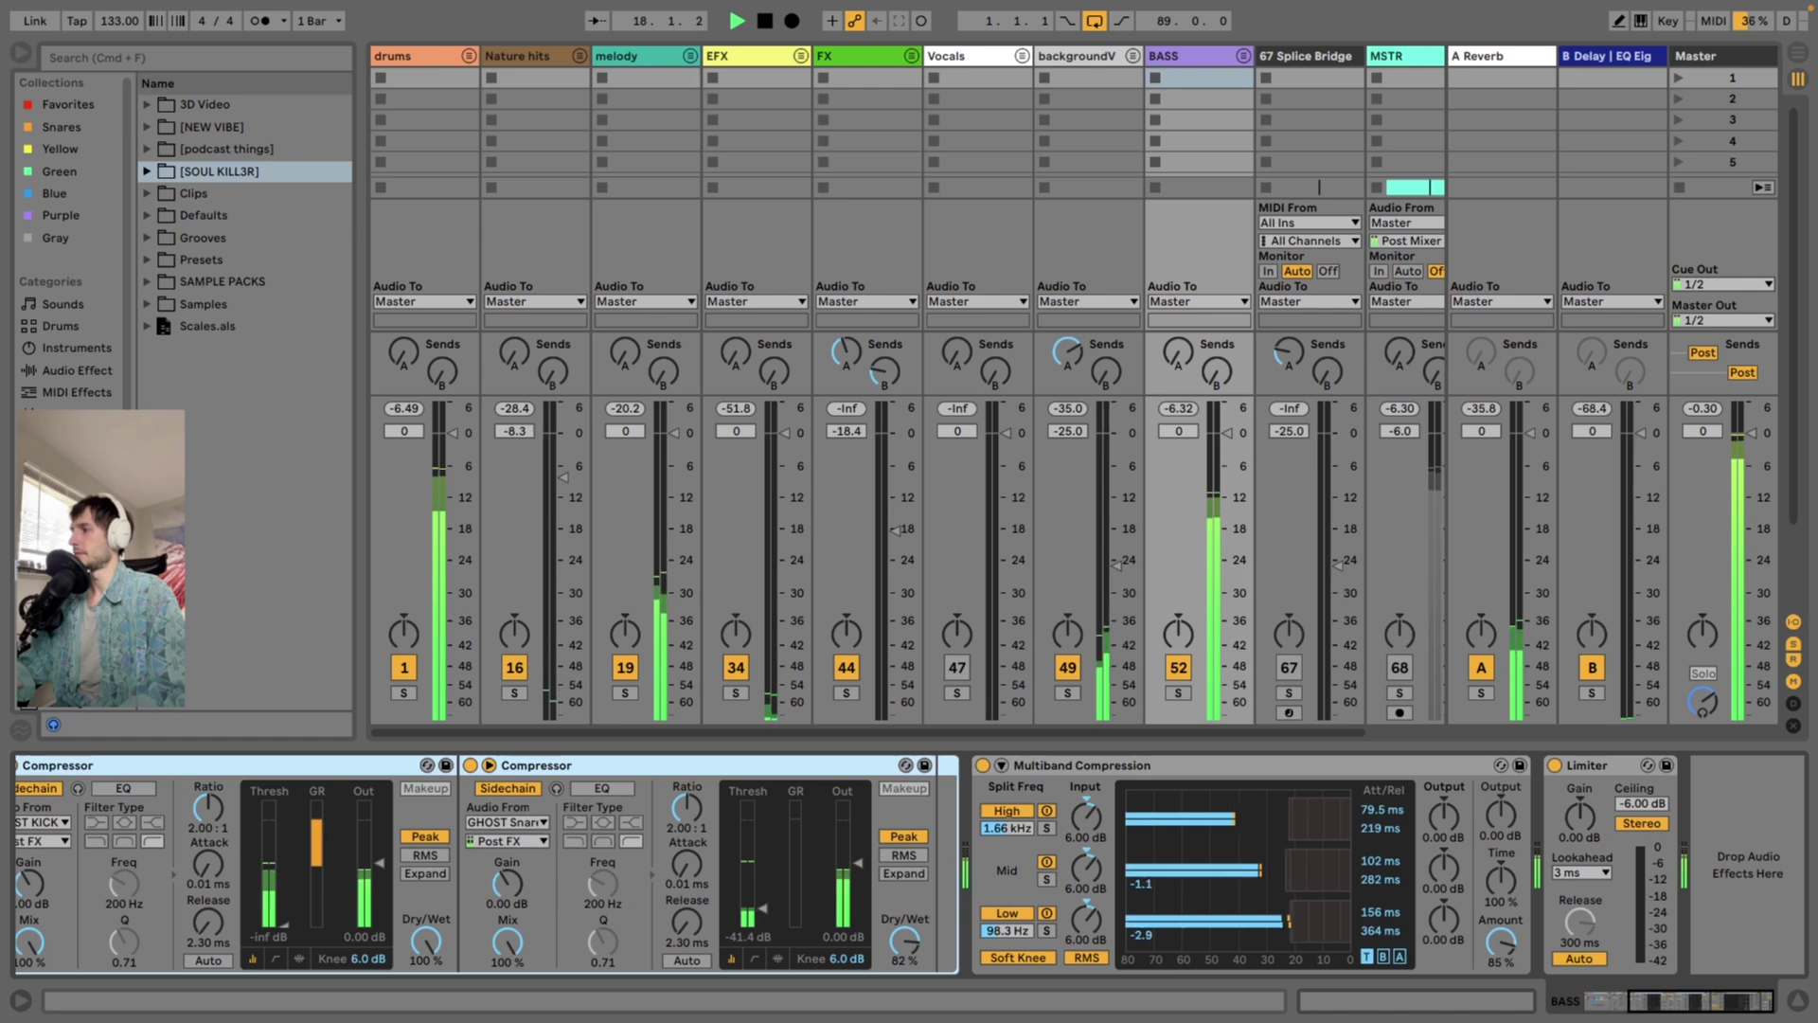
{"action": "key", "text": "space"}
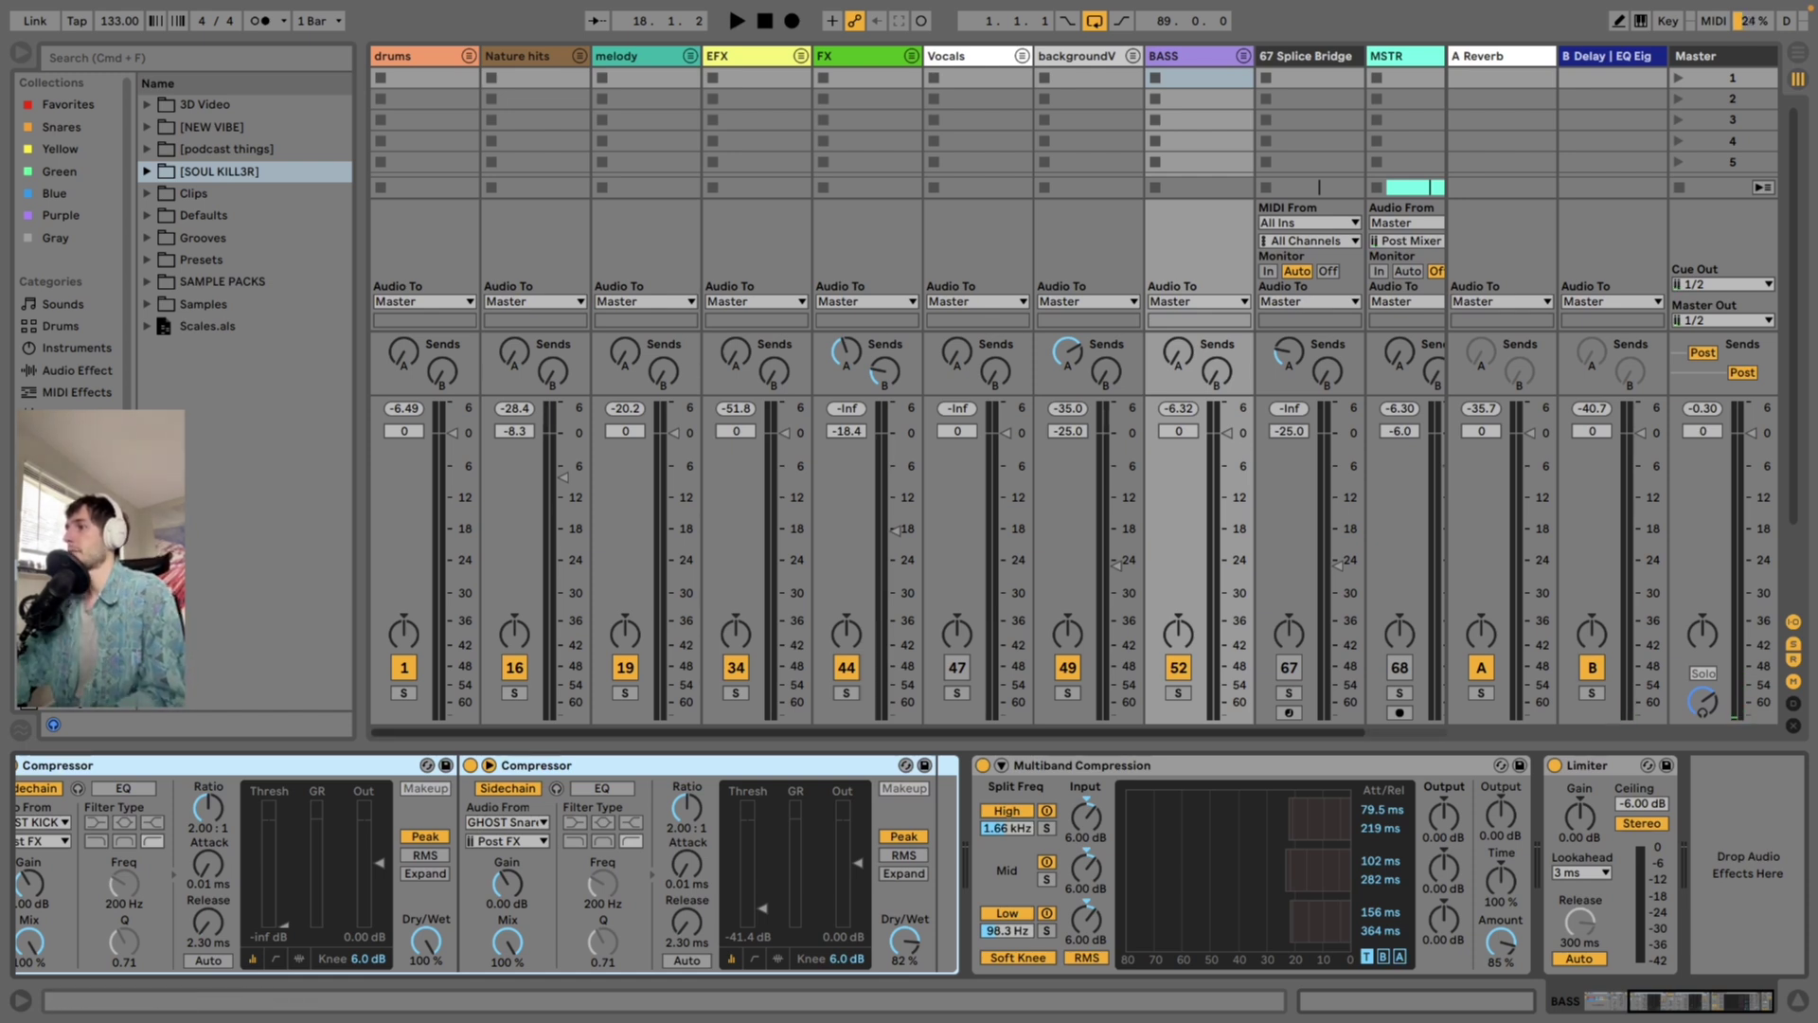
{"action": "mouse_move", "coordinate": [1117, 732]}
{"action": "left_mouse_down"}
{"action": "mouse_move", "coordinate": [1198, 732]}
{"action": "mouse_move", "coordinate": [1117, 732]}
{"action": "left_mouse_up"}
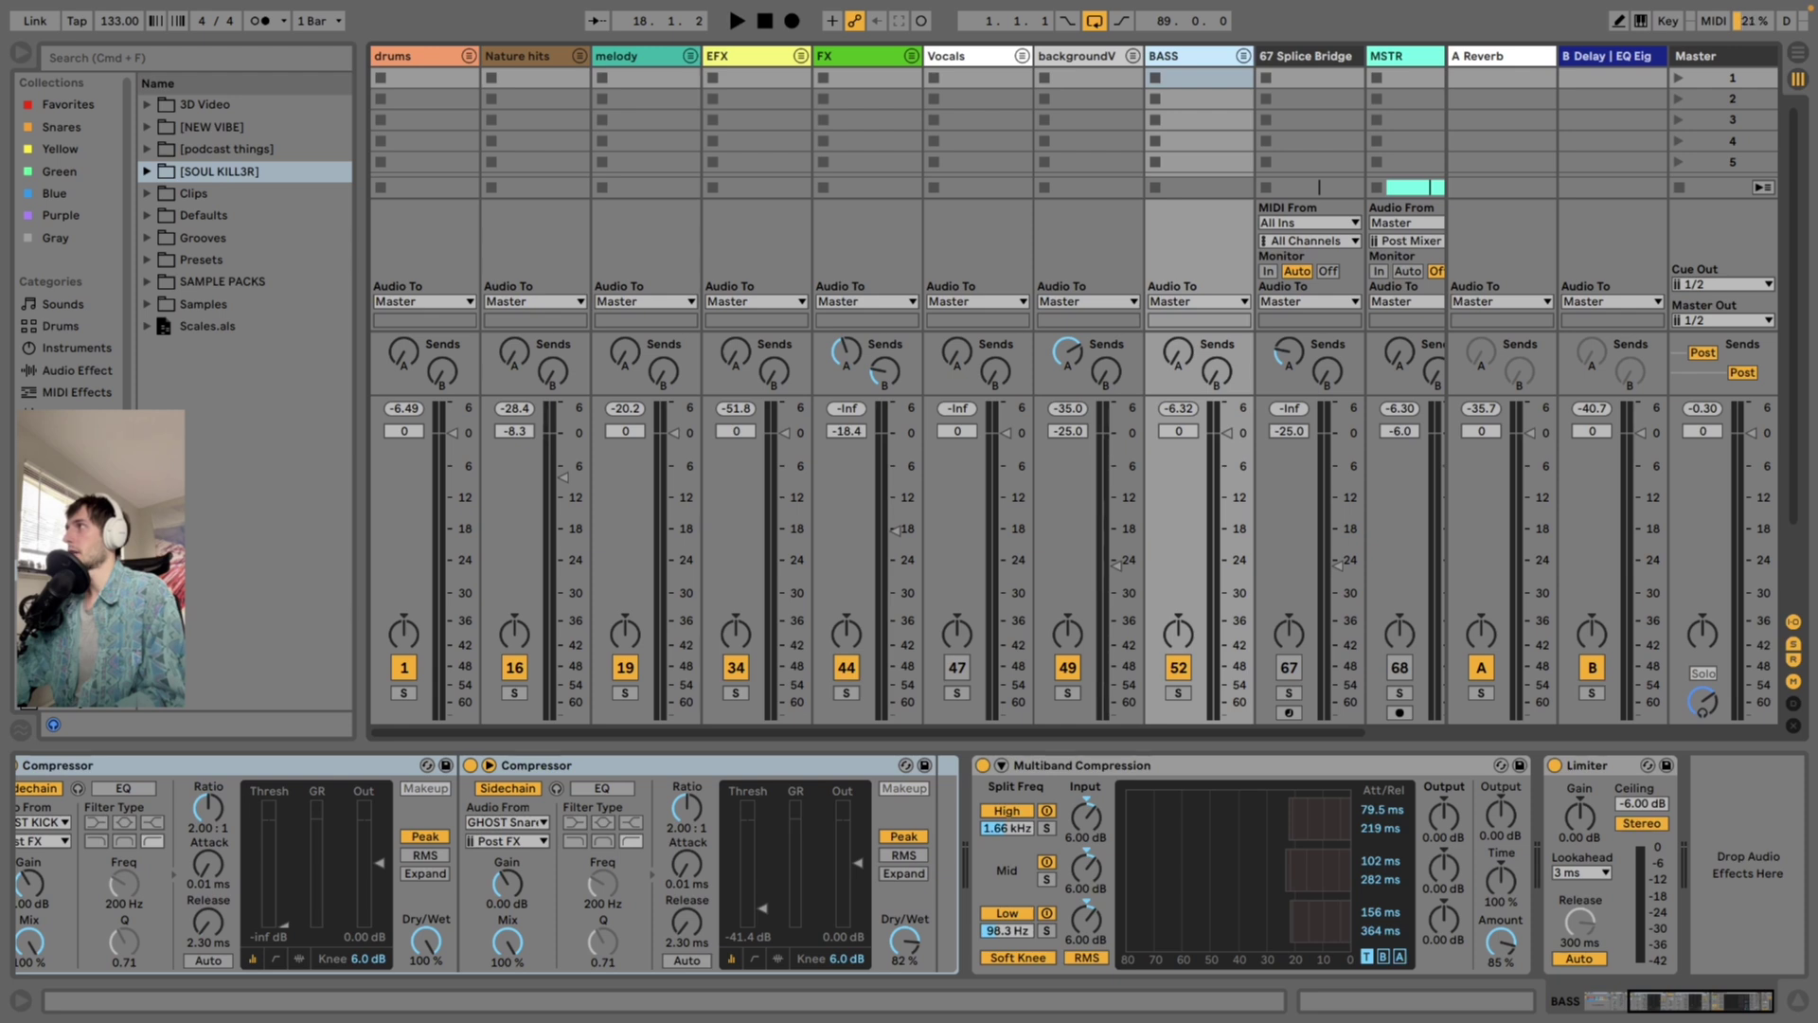
Show the Master track's effects chain from the first Limiter through to SPAN, and play the mix briefly
{"action": "left_click", "coordinate": [1705, 56]}
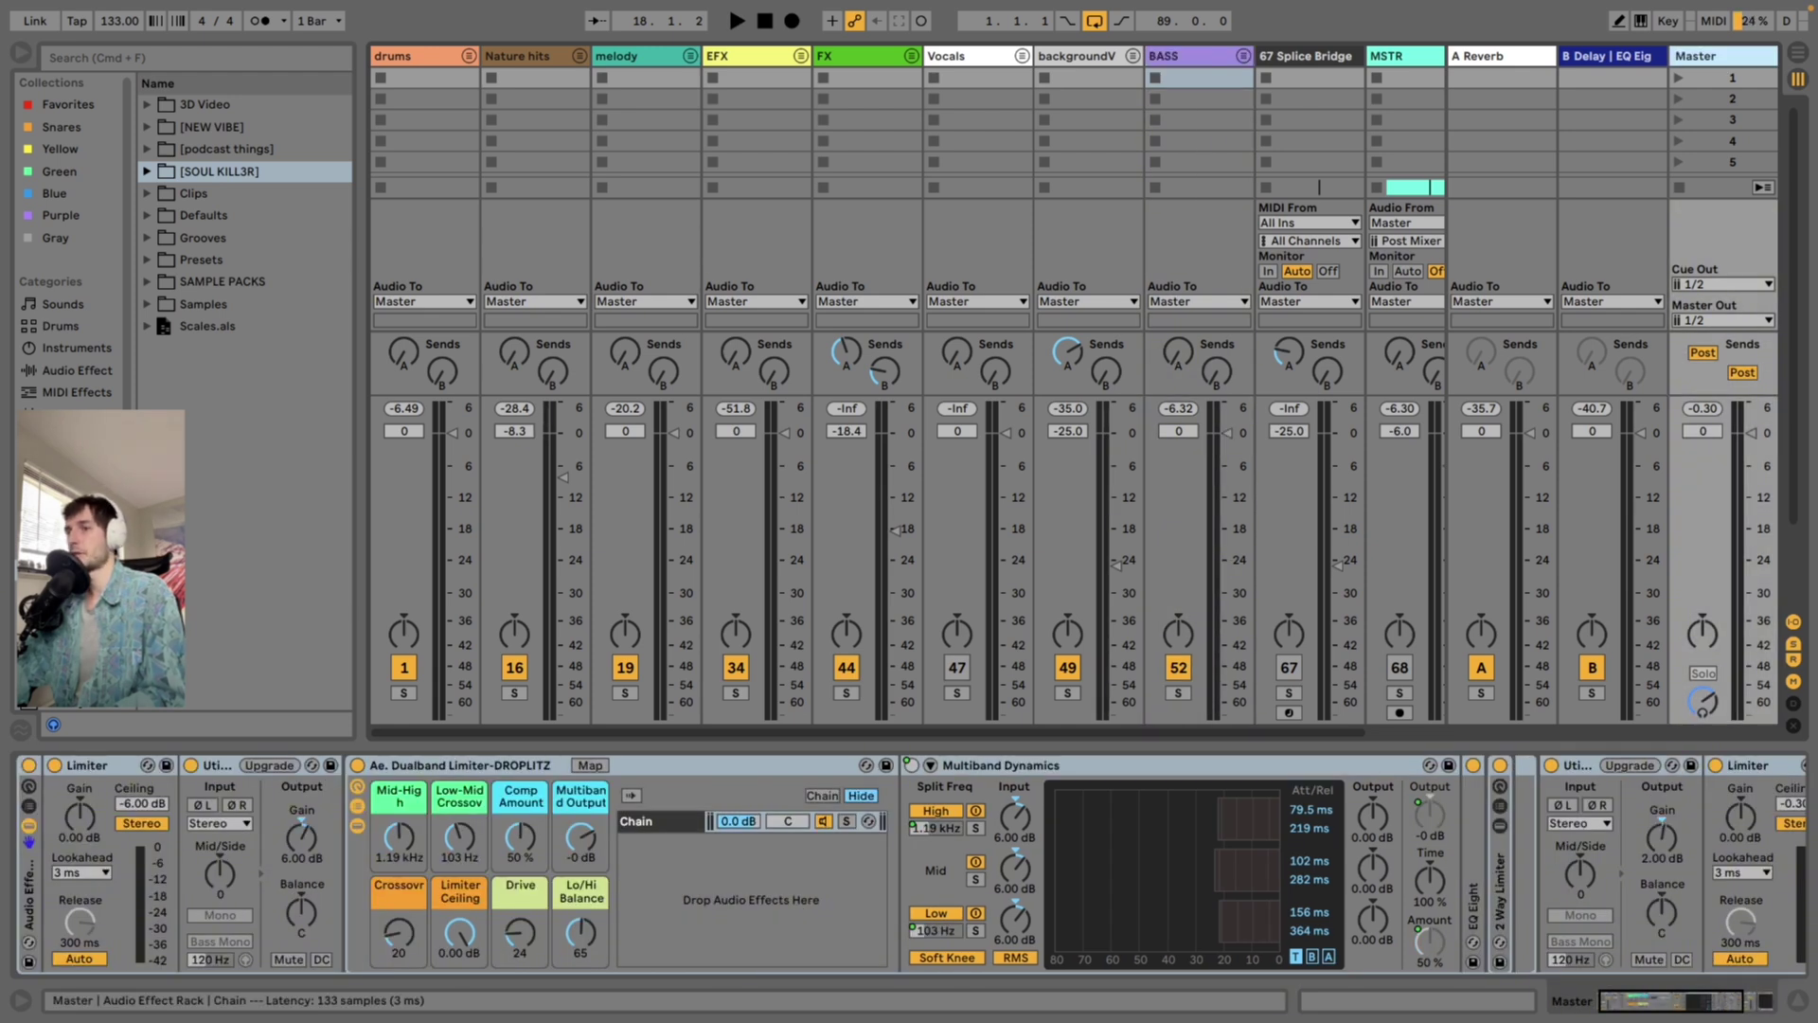
{"action": "mouse_move", "coordinate": [1673, 1001]}
{"action": "left_mouse_down"}
{"action": "mouse_move", "coordinate": [1688, 1001]}
{"action": "mouse_move", "coordinate": [1670, 1001]}
{"action": "left_mouse_up"}
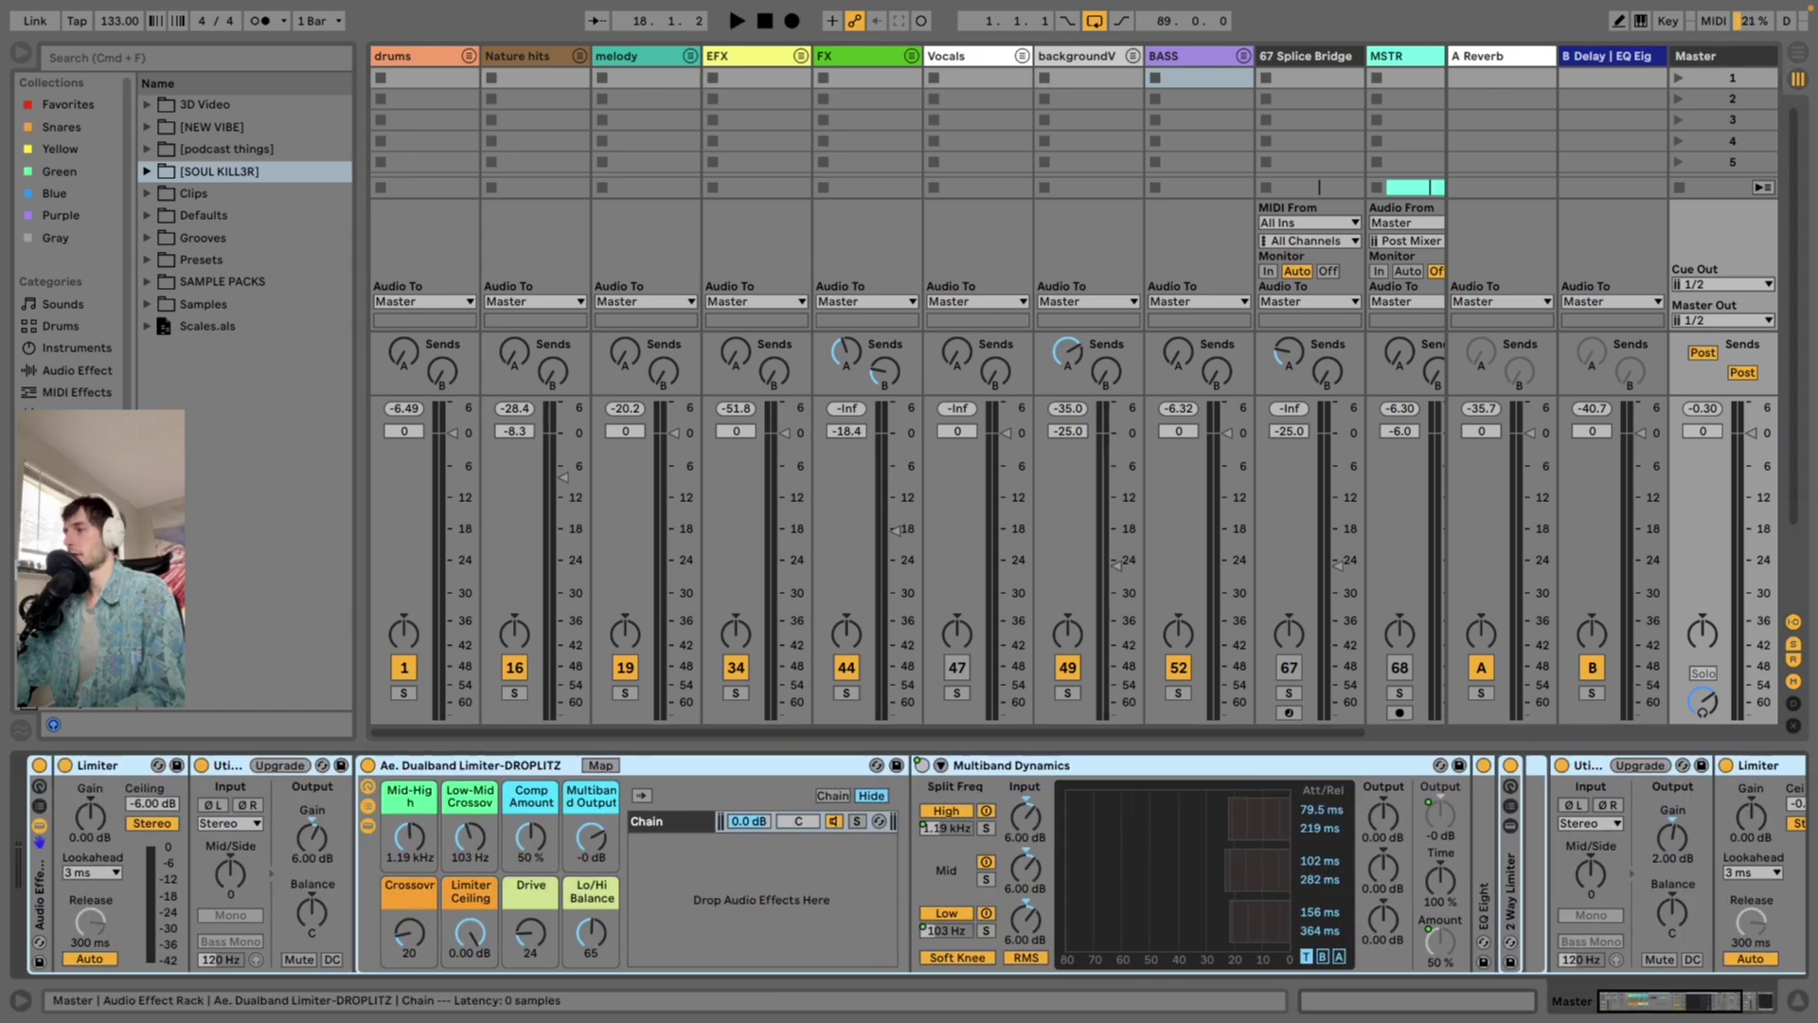
{"action": "scroll", "coordinate": [909, 862], "scroll_direction": "right", "scroll_amount": 4}
{"action": "scroll", "coordinate": [909, 861], "scroll_direction": "left", "scroll_amount": 4}
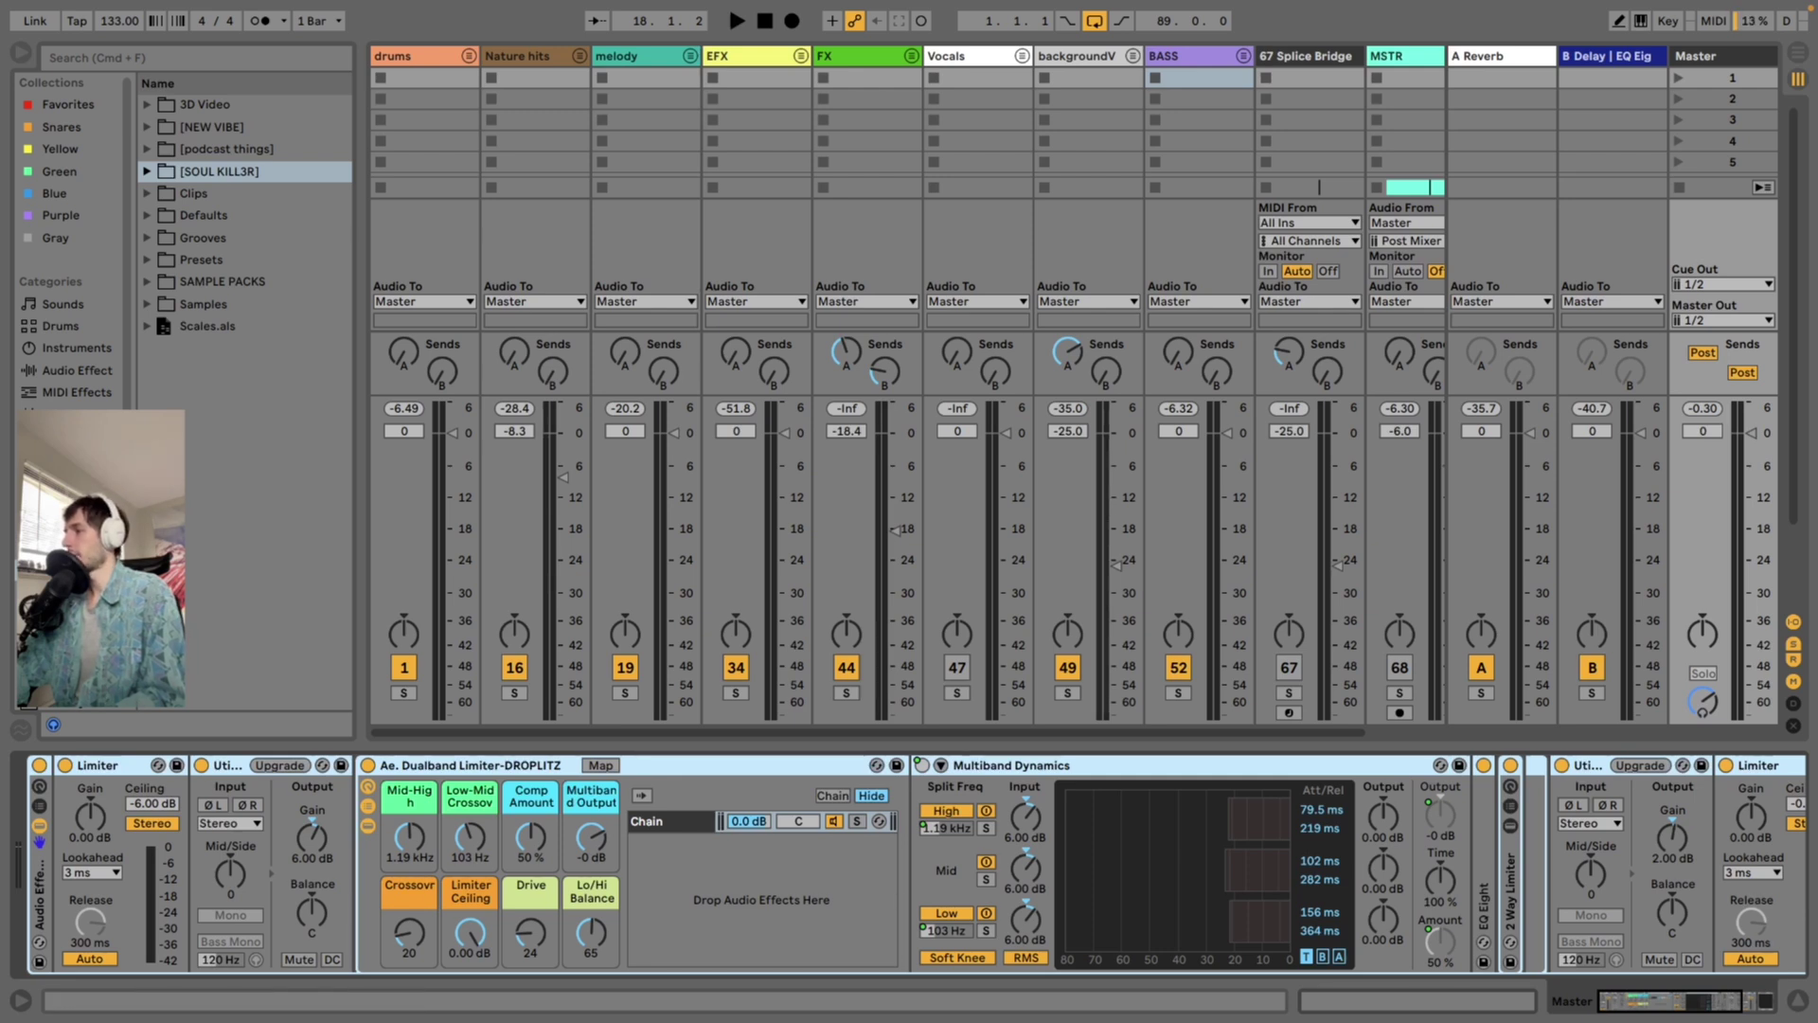
{"action": "scroll", "coordinate": [909, 862], "scroll_direction": "right", "scroll_amount": 3}
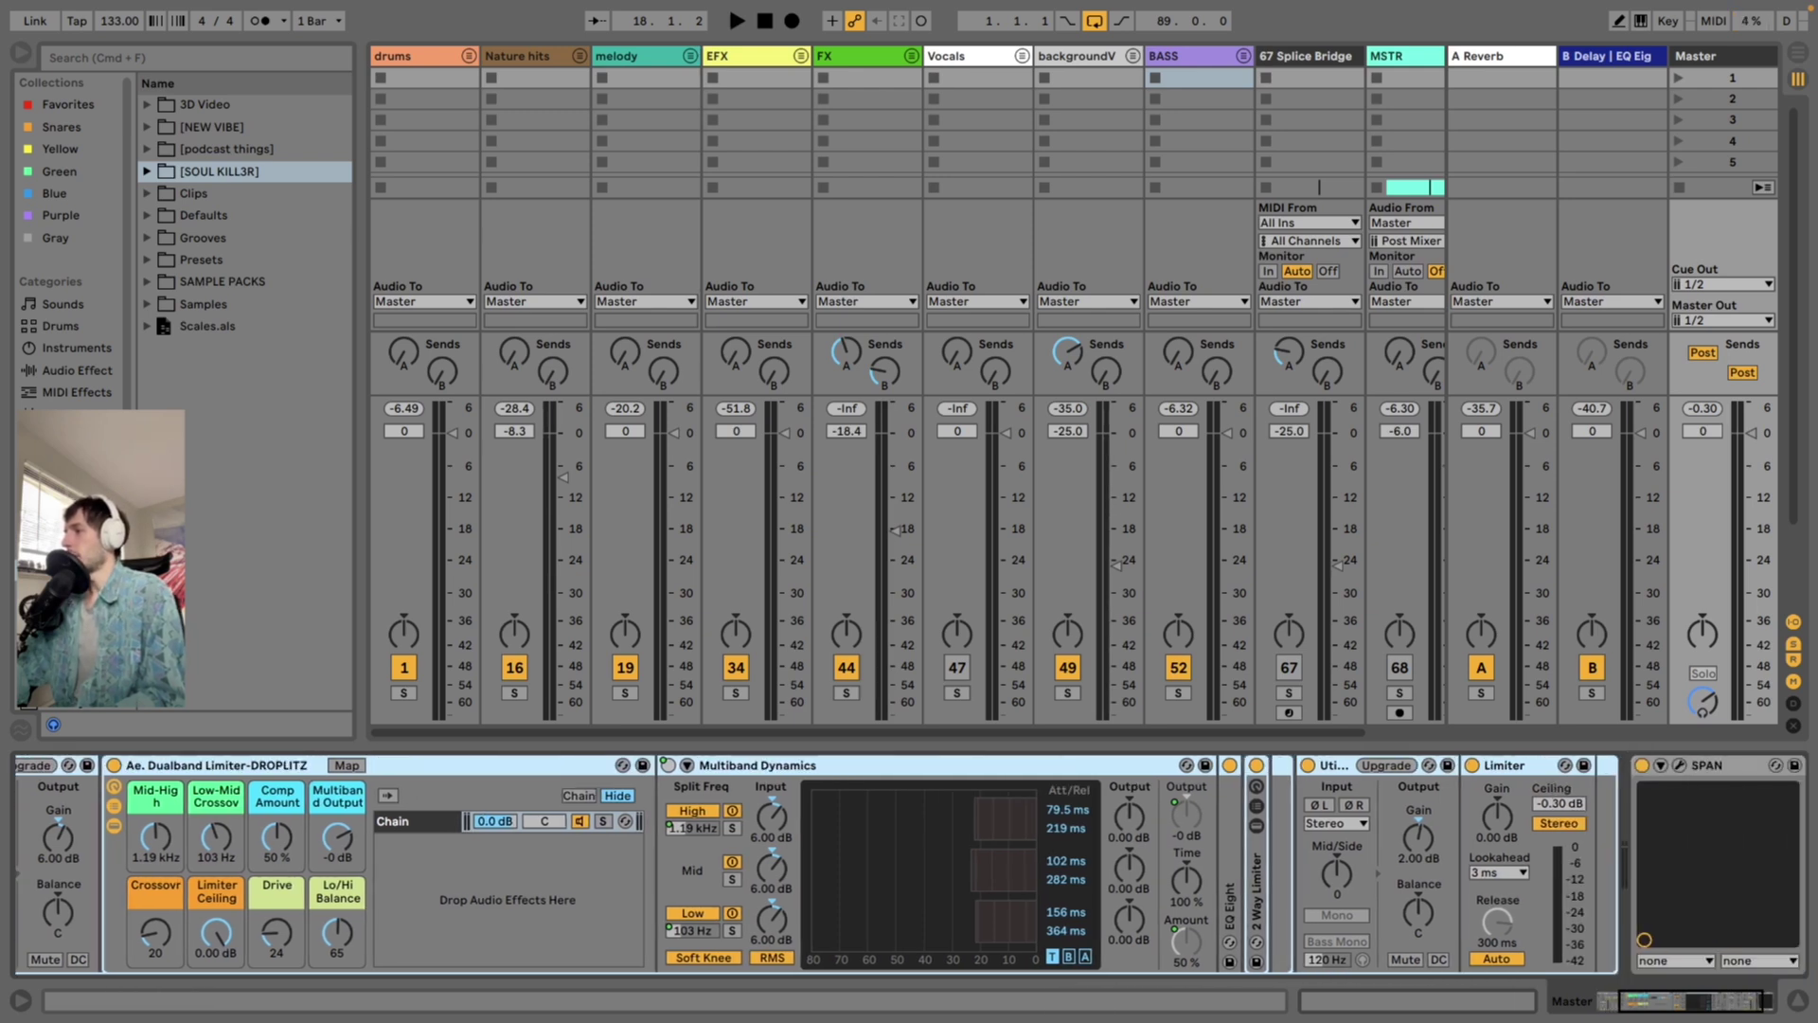
{"action": "scroll", "coordinate": [909, 862], "scroll_direction": "left", "scroll_amount": 3}
{"action": "key", "text": "space"}
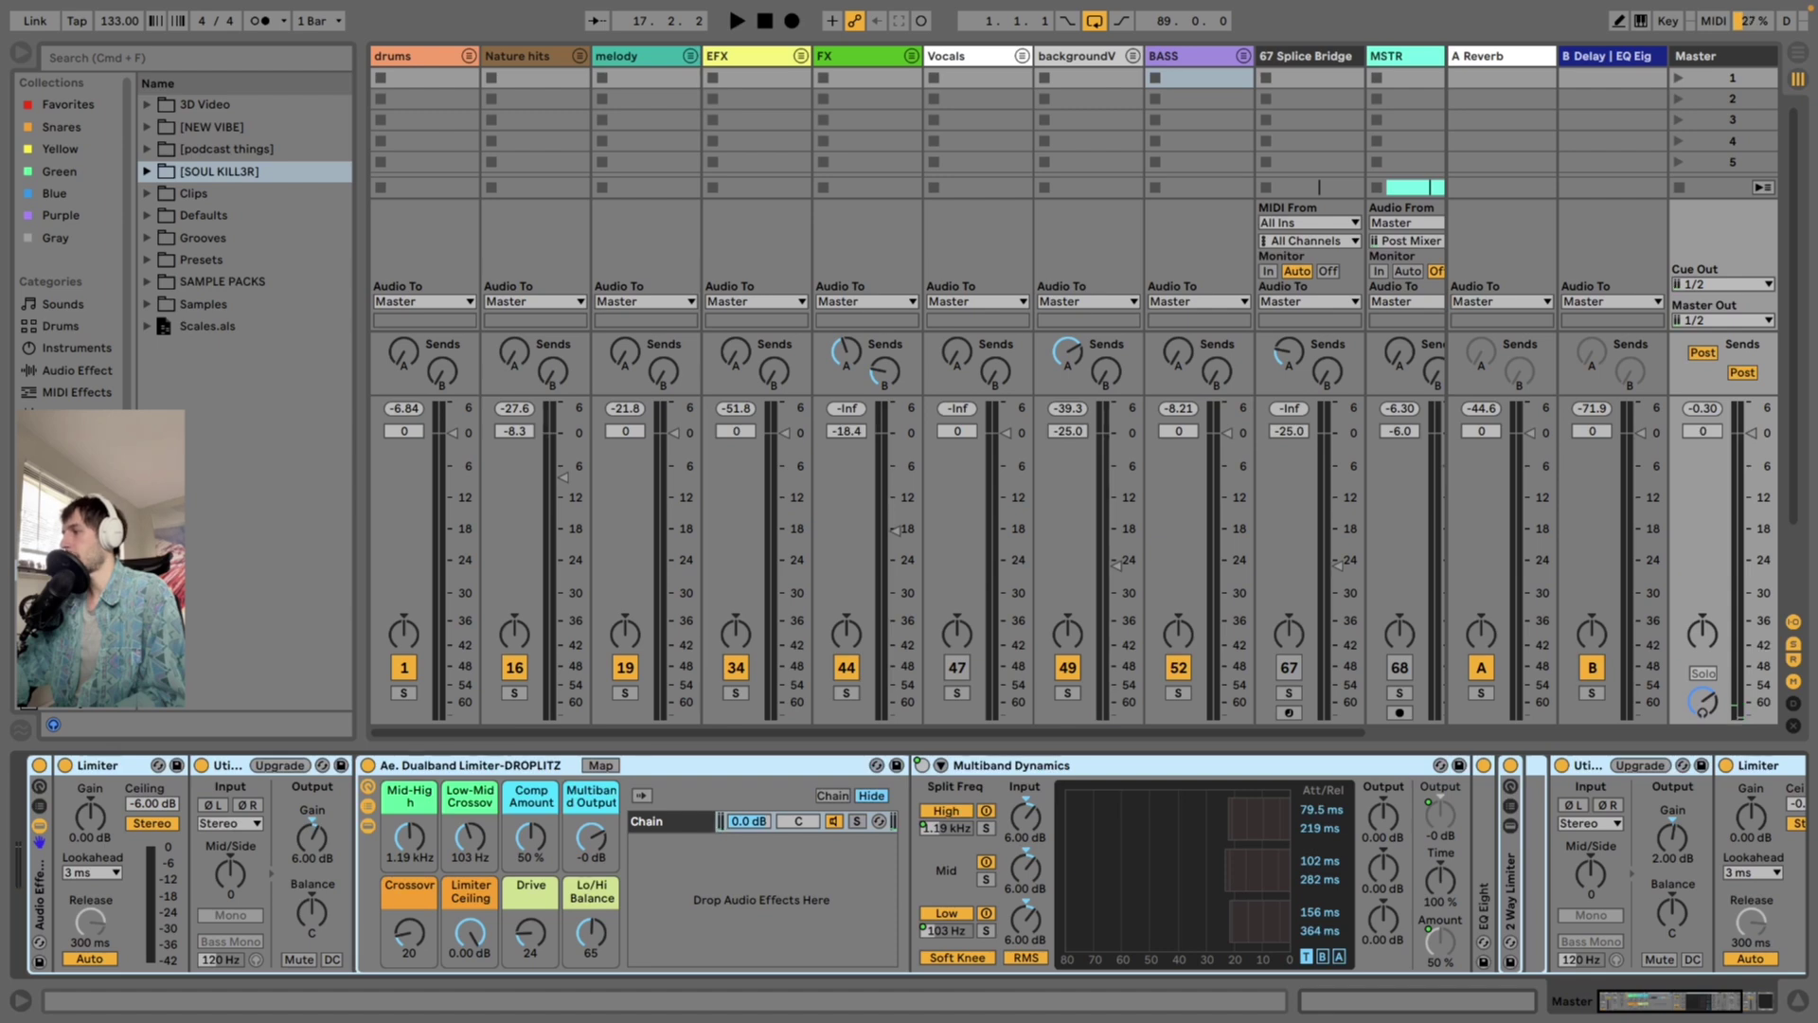
Open the SPAN analyzer at the end of the Master chain and view the spectrum during brief playback
{"action": "scroll", "coordinate": [909, 861], "scroll_direction": "right", "scroll_amount": 4}
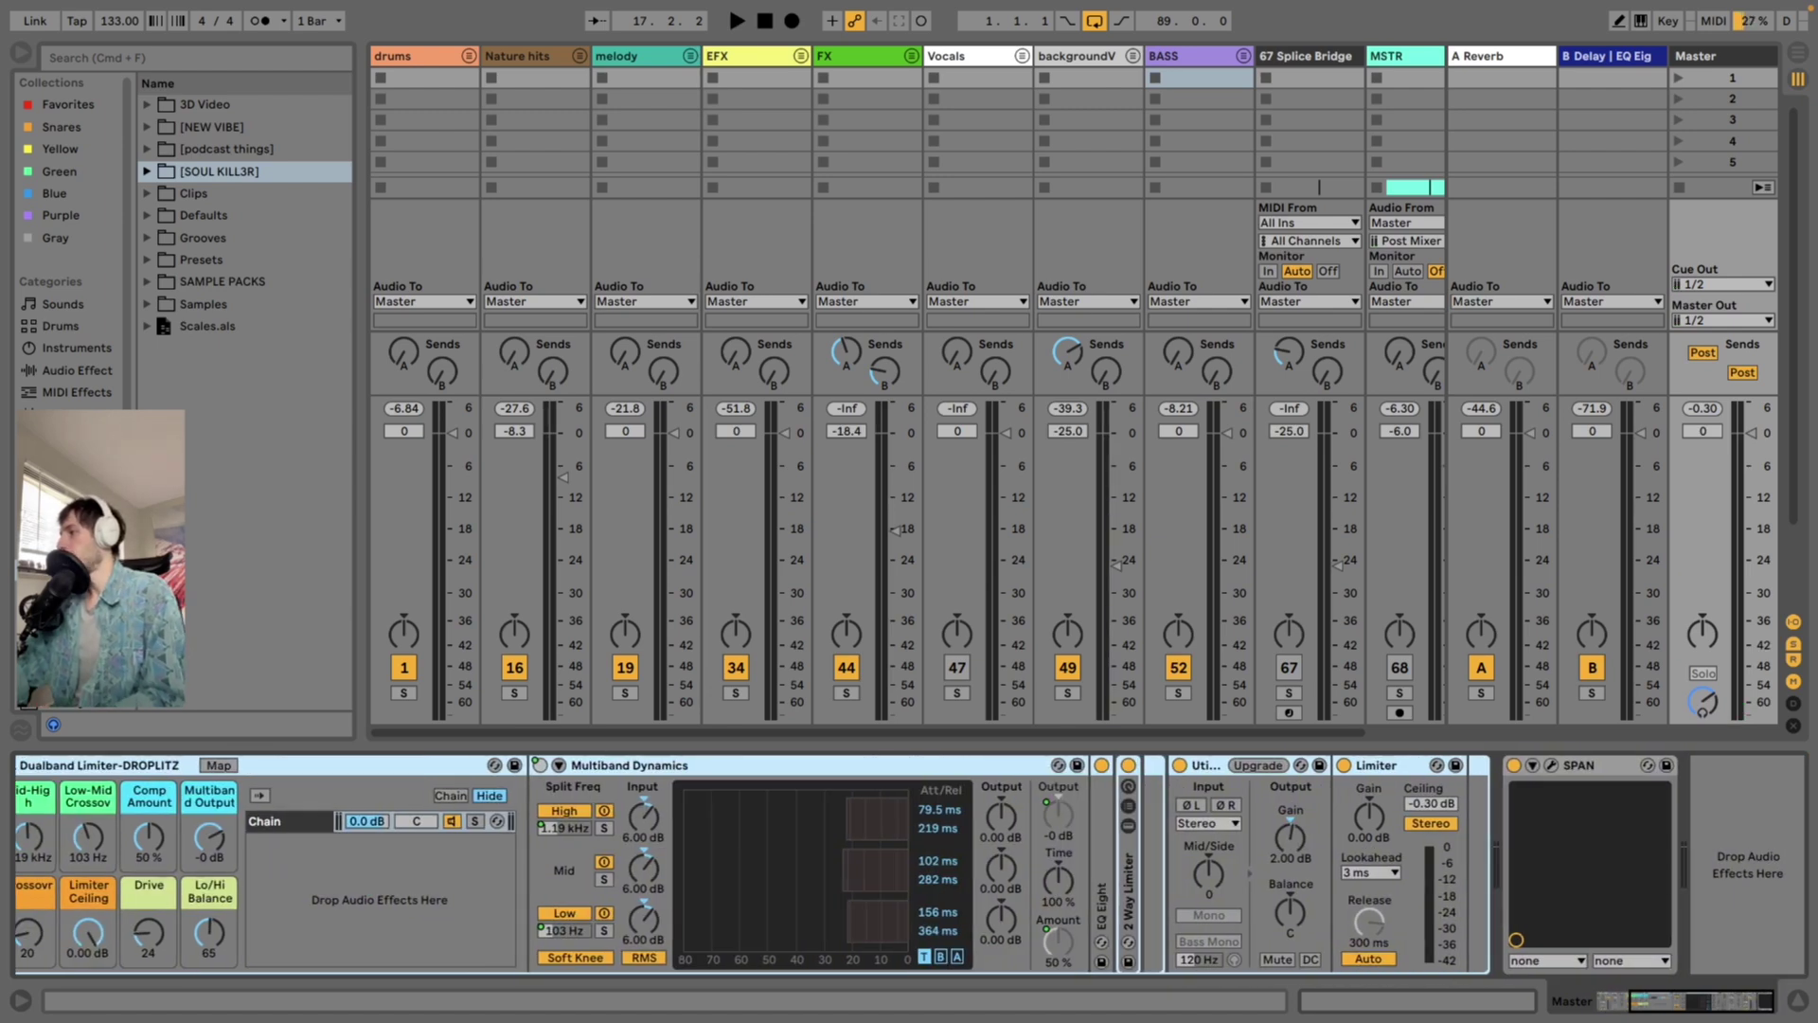
{"action": "left_click", "coordinate": [1551, 765]}
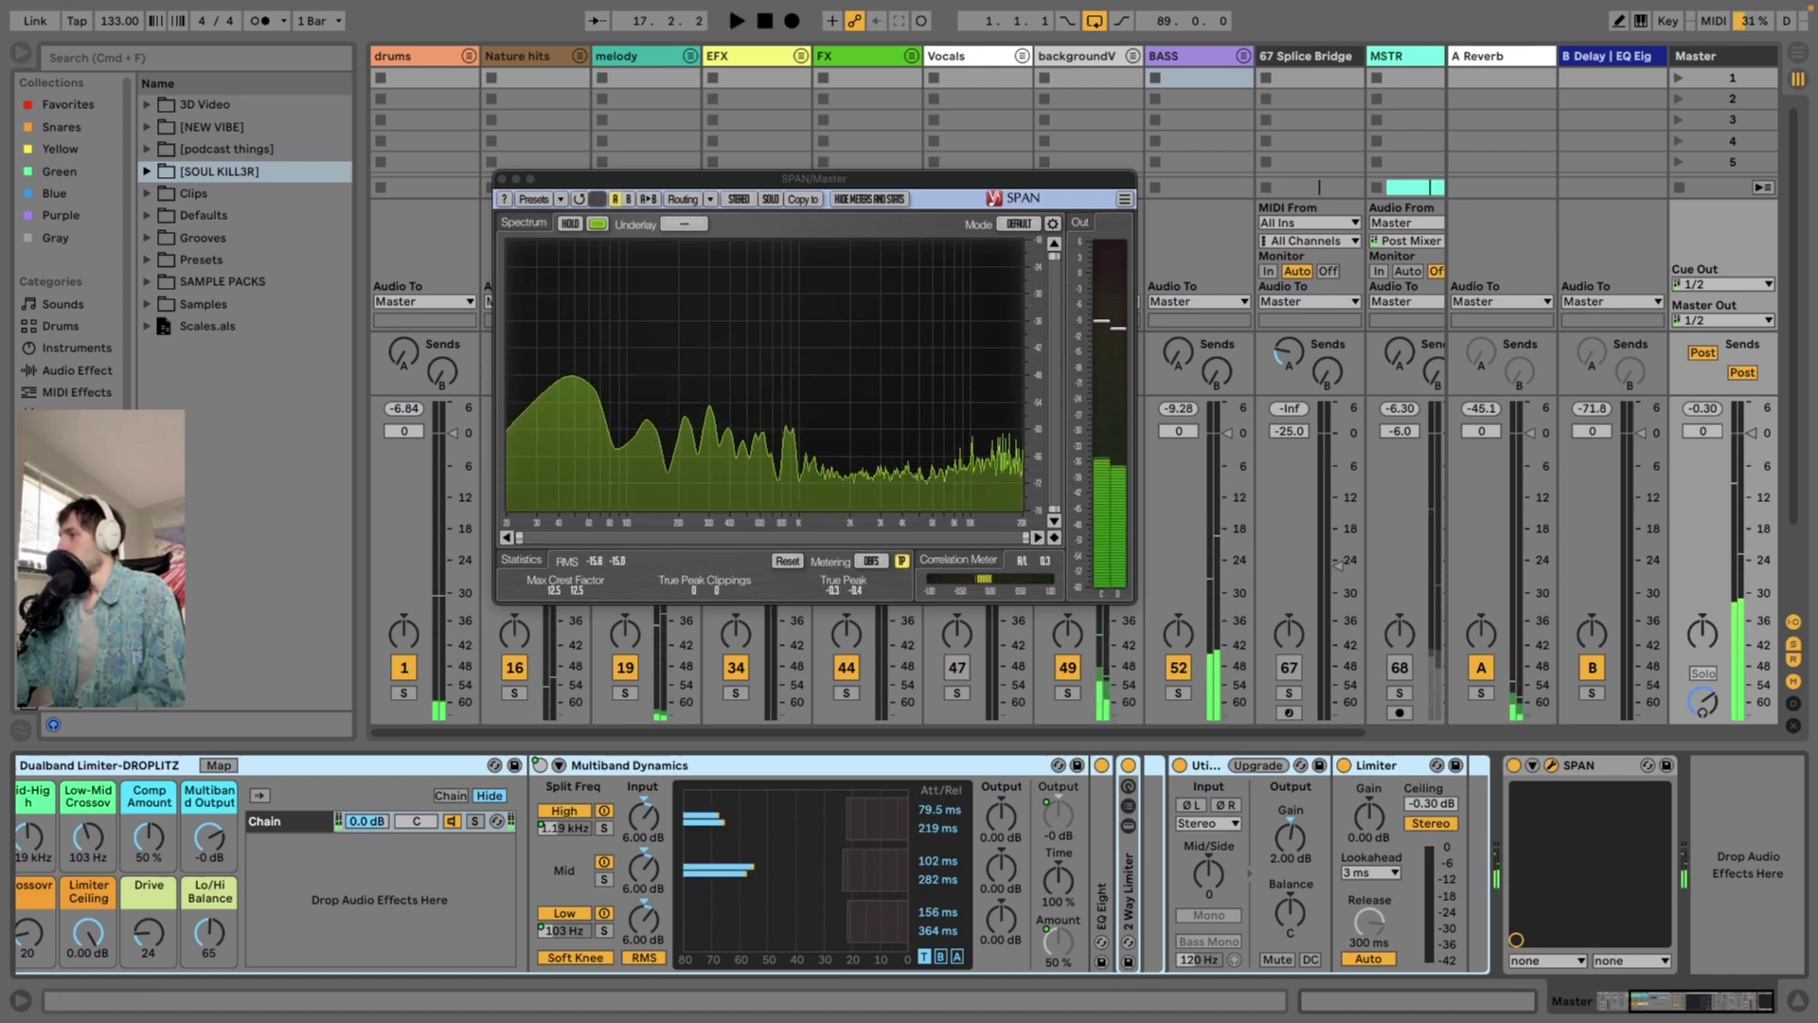
{"action": "key", "text": "space"}
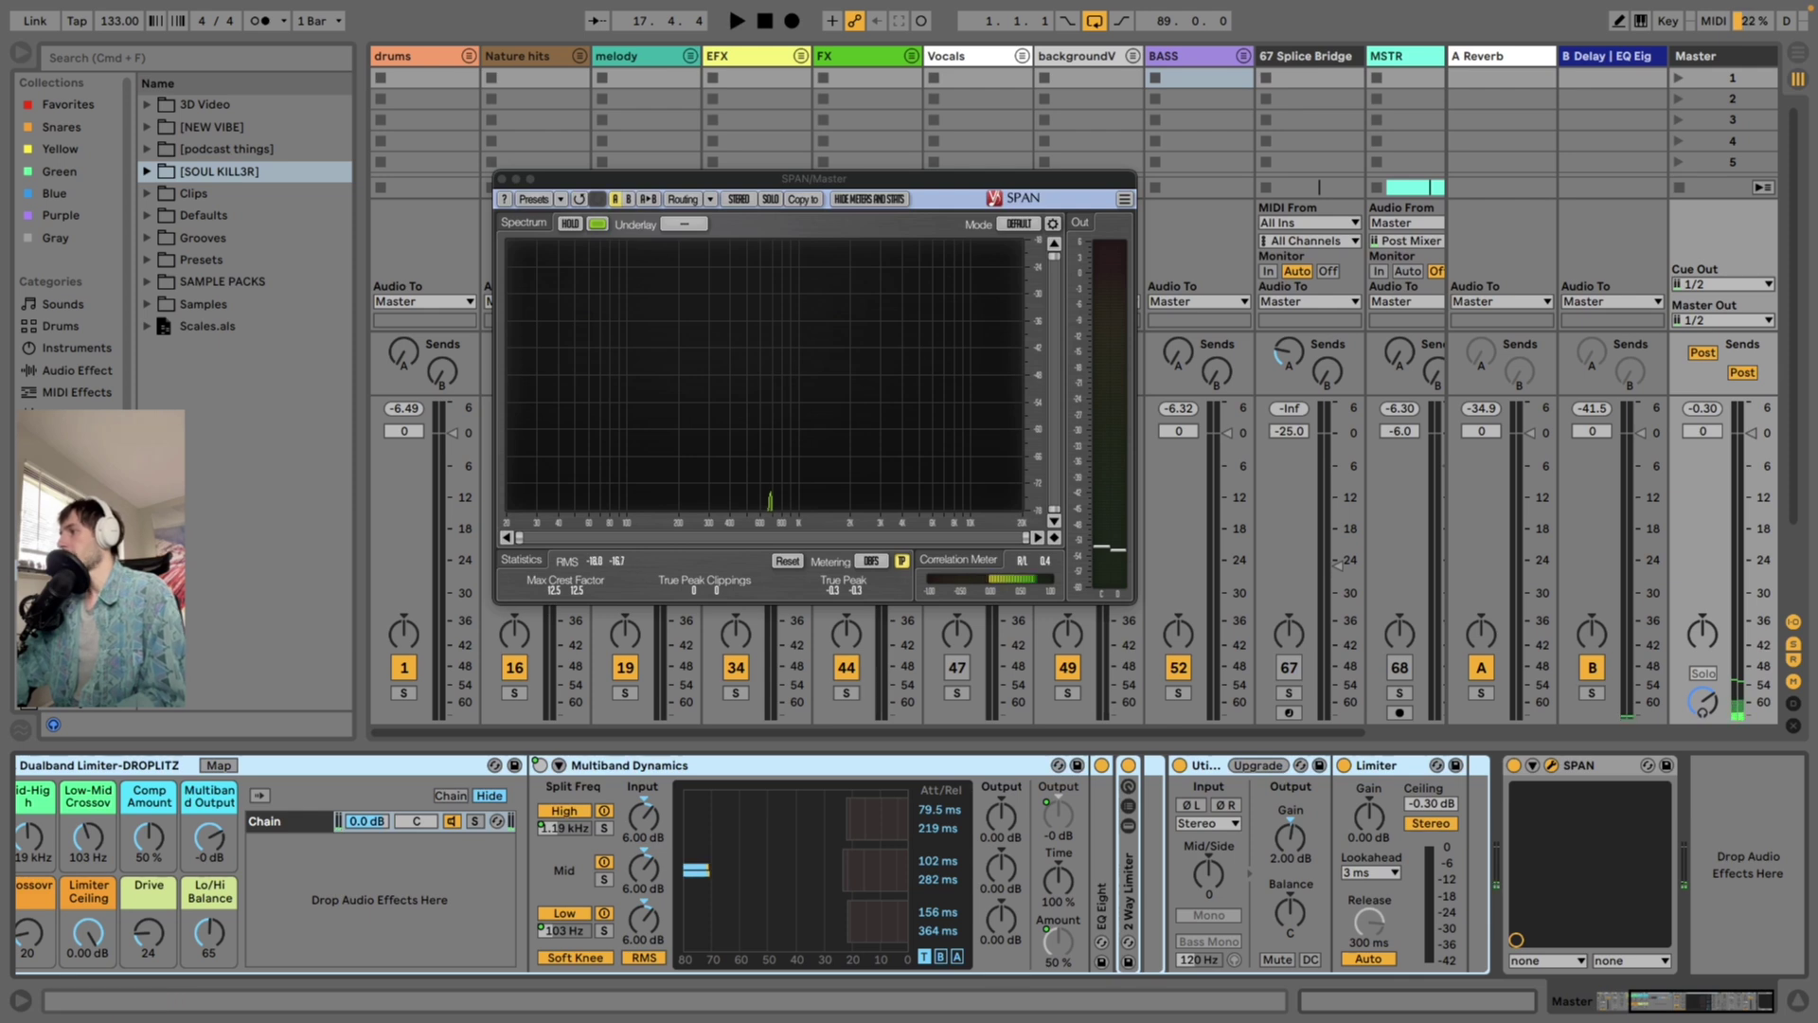
Reopen the Master's SPAN analyzer and play the mix repeatedly from bar 17 to examine its low-end spectrum
{"action": "left_click", "coordinate": [1551, 765]}
{"action": "left_click", "coordinate": [1551, 765]}
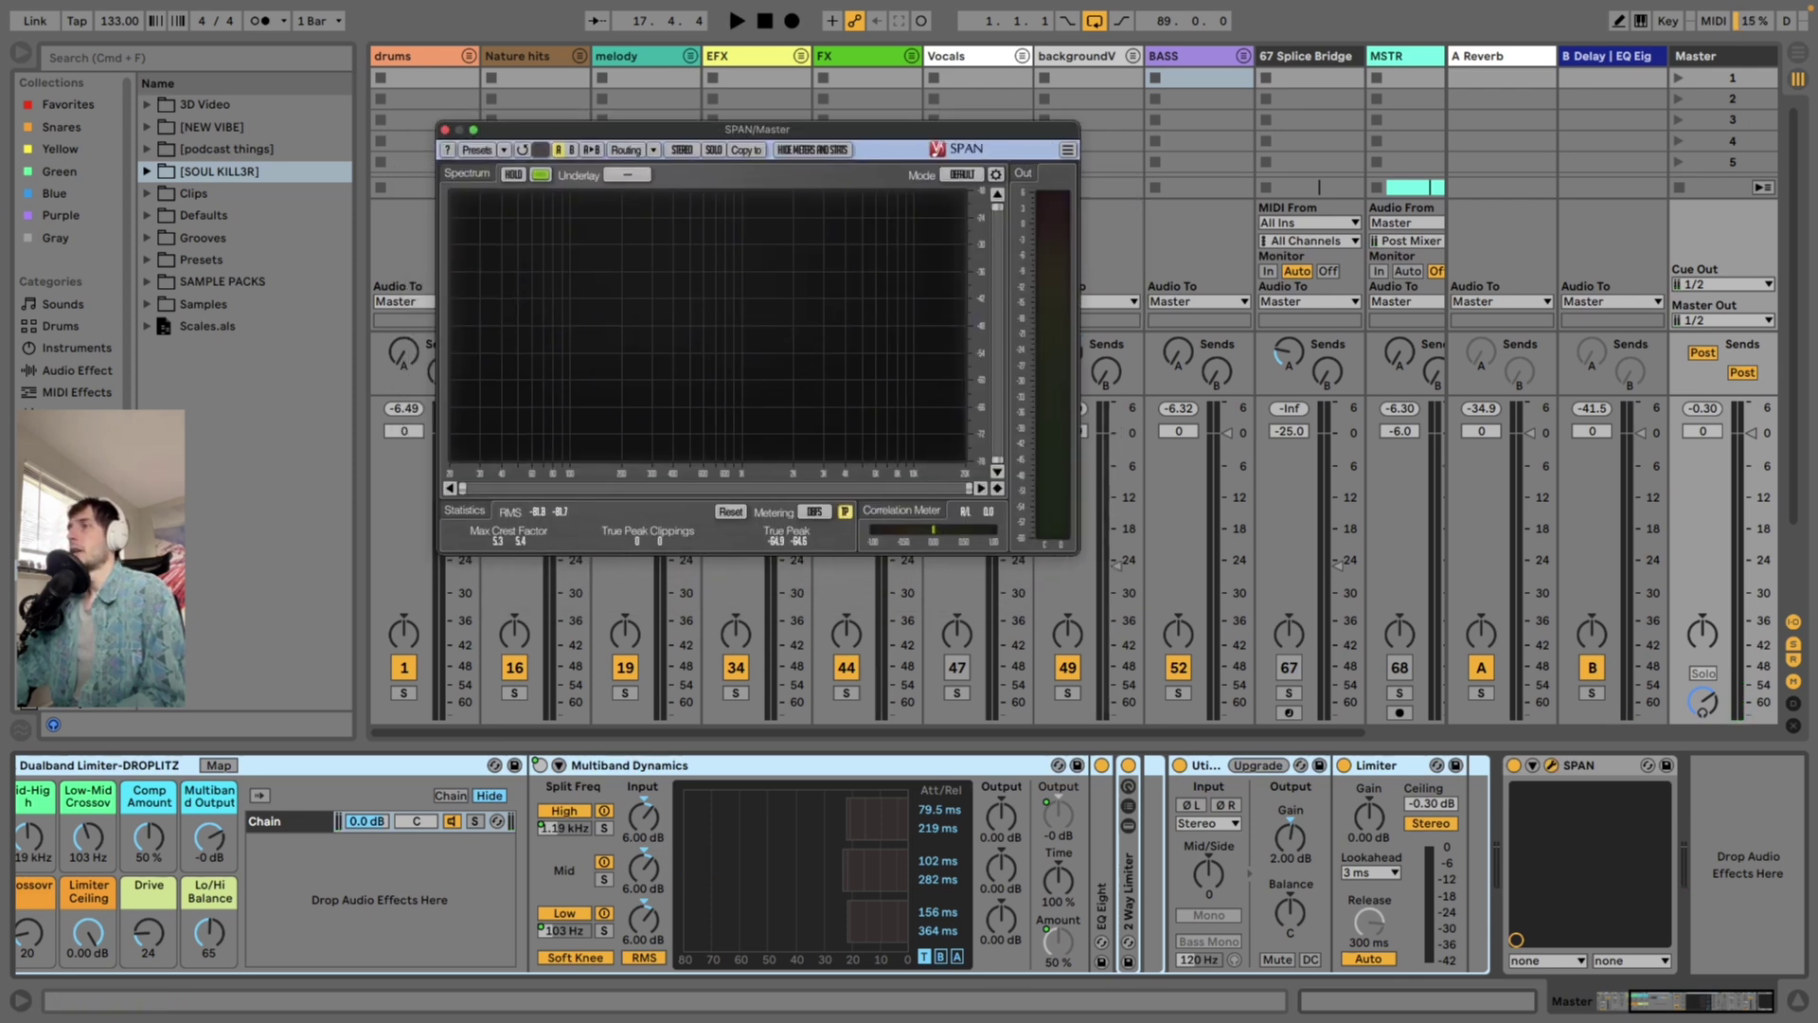
{"action": "key", "text": "space"}
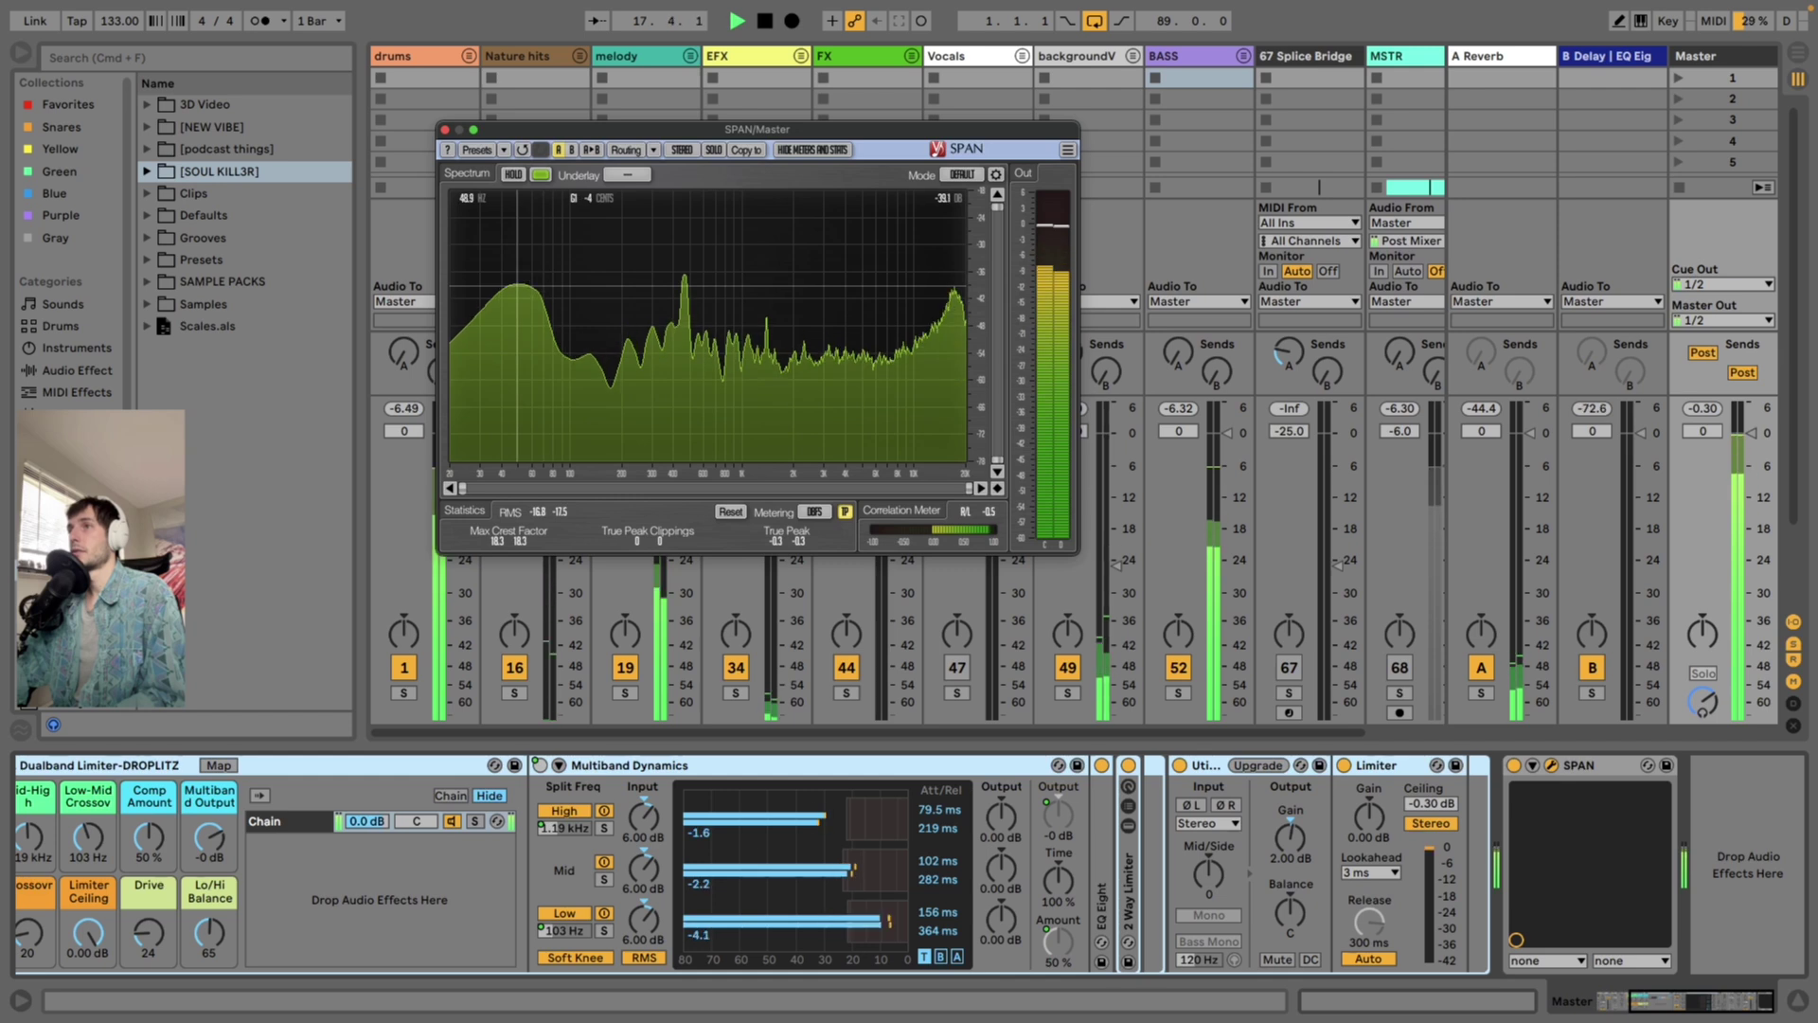
{"action": "key", "text": "space"}
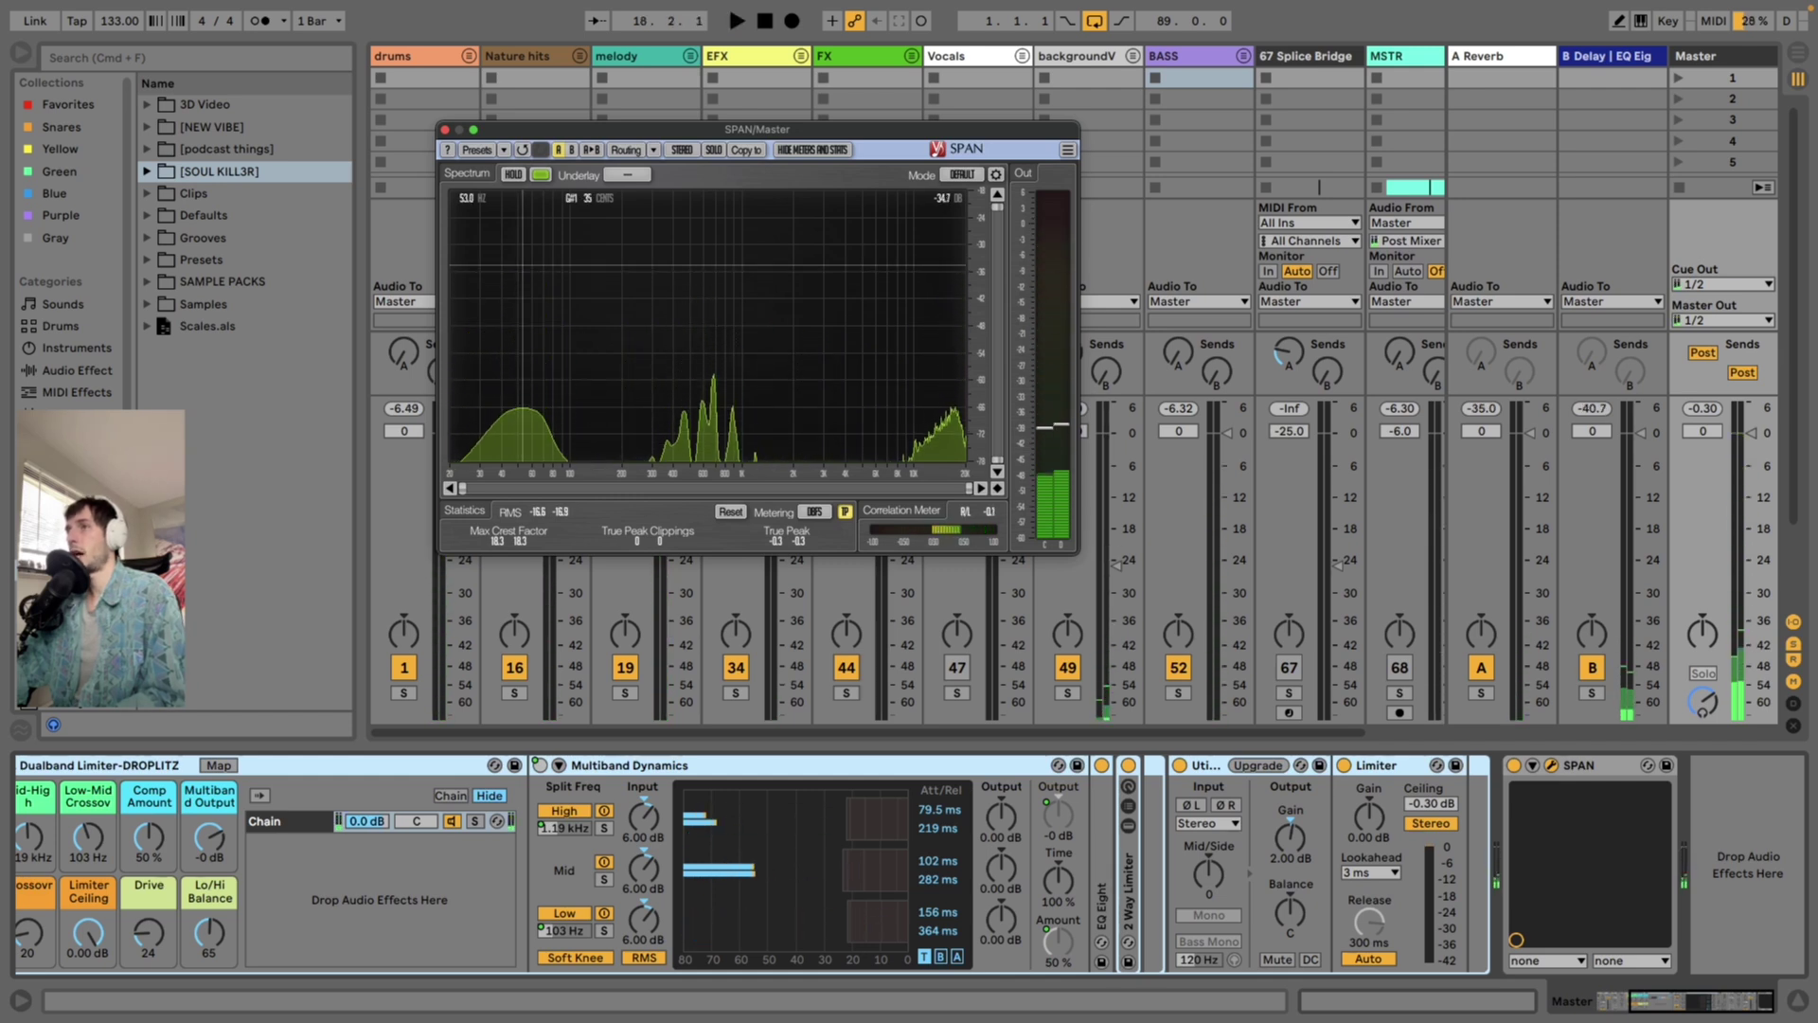
{"action": "key", "text": "space"}
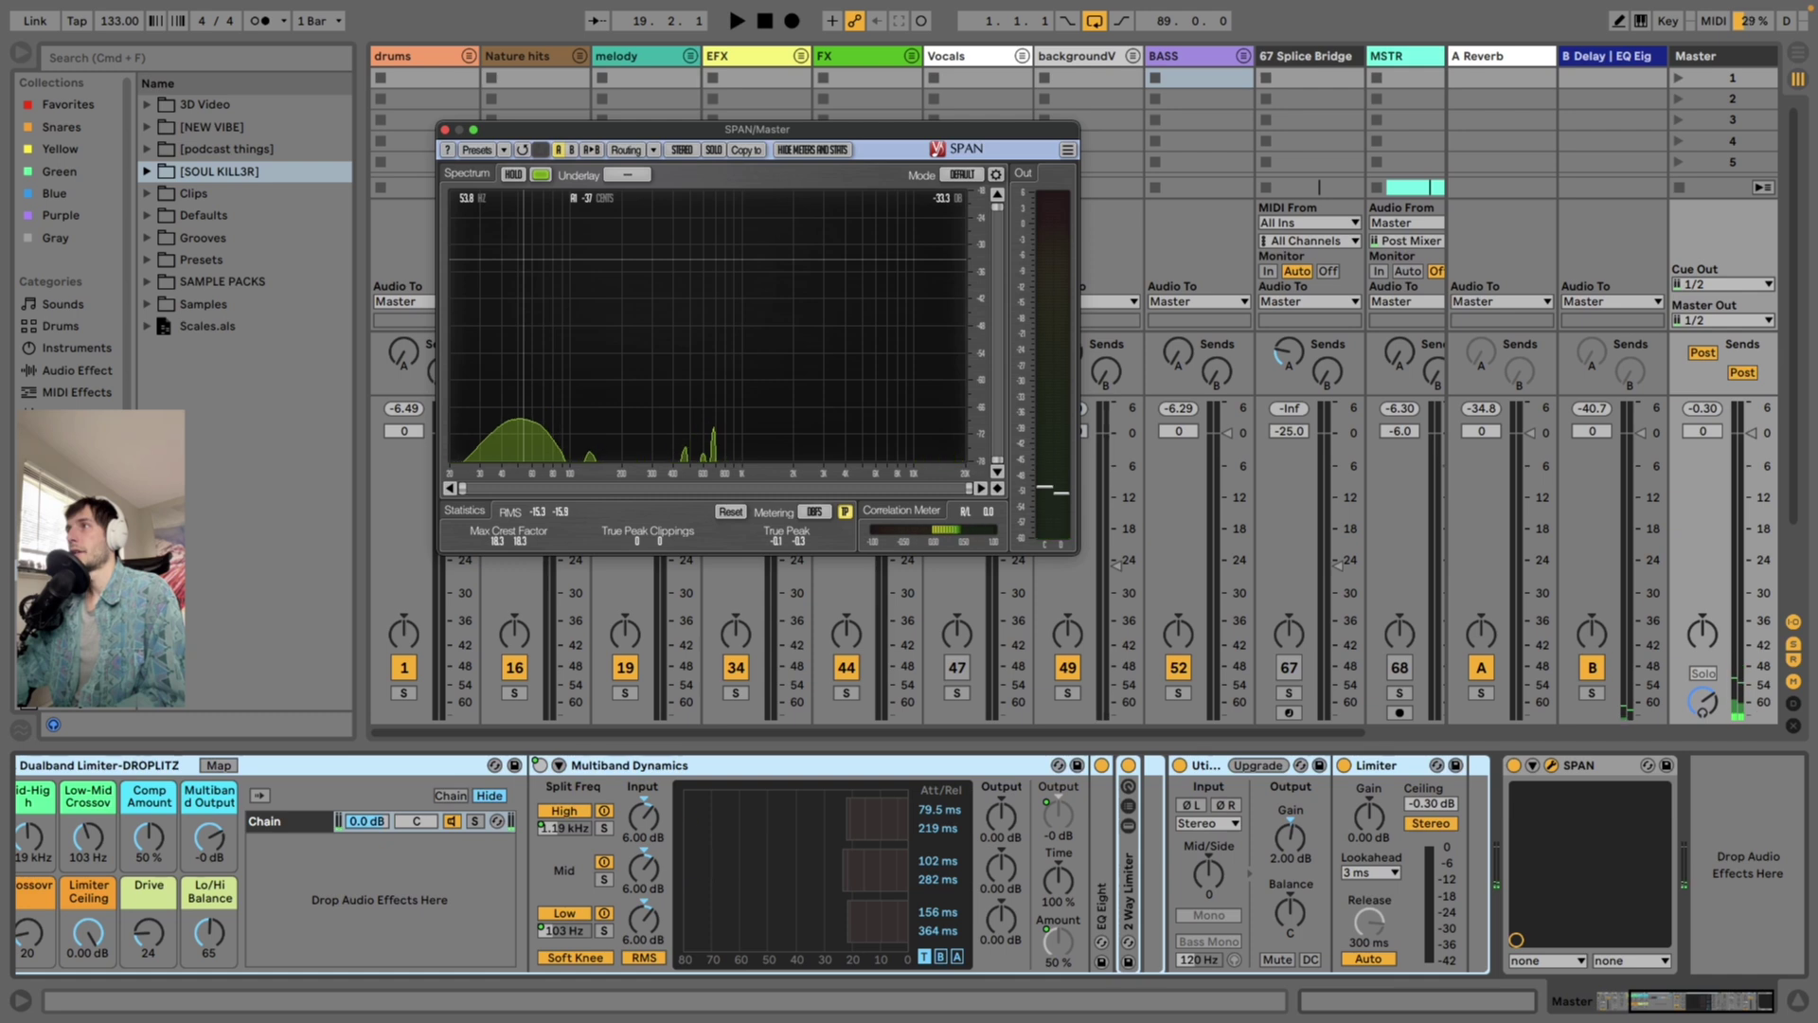
{"action": "key", "text": "space"}
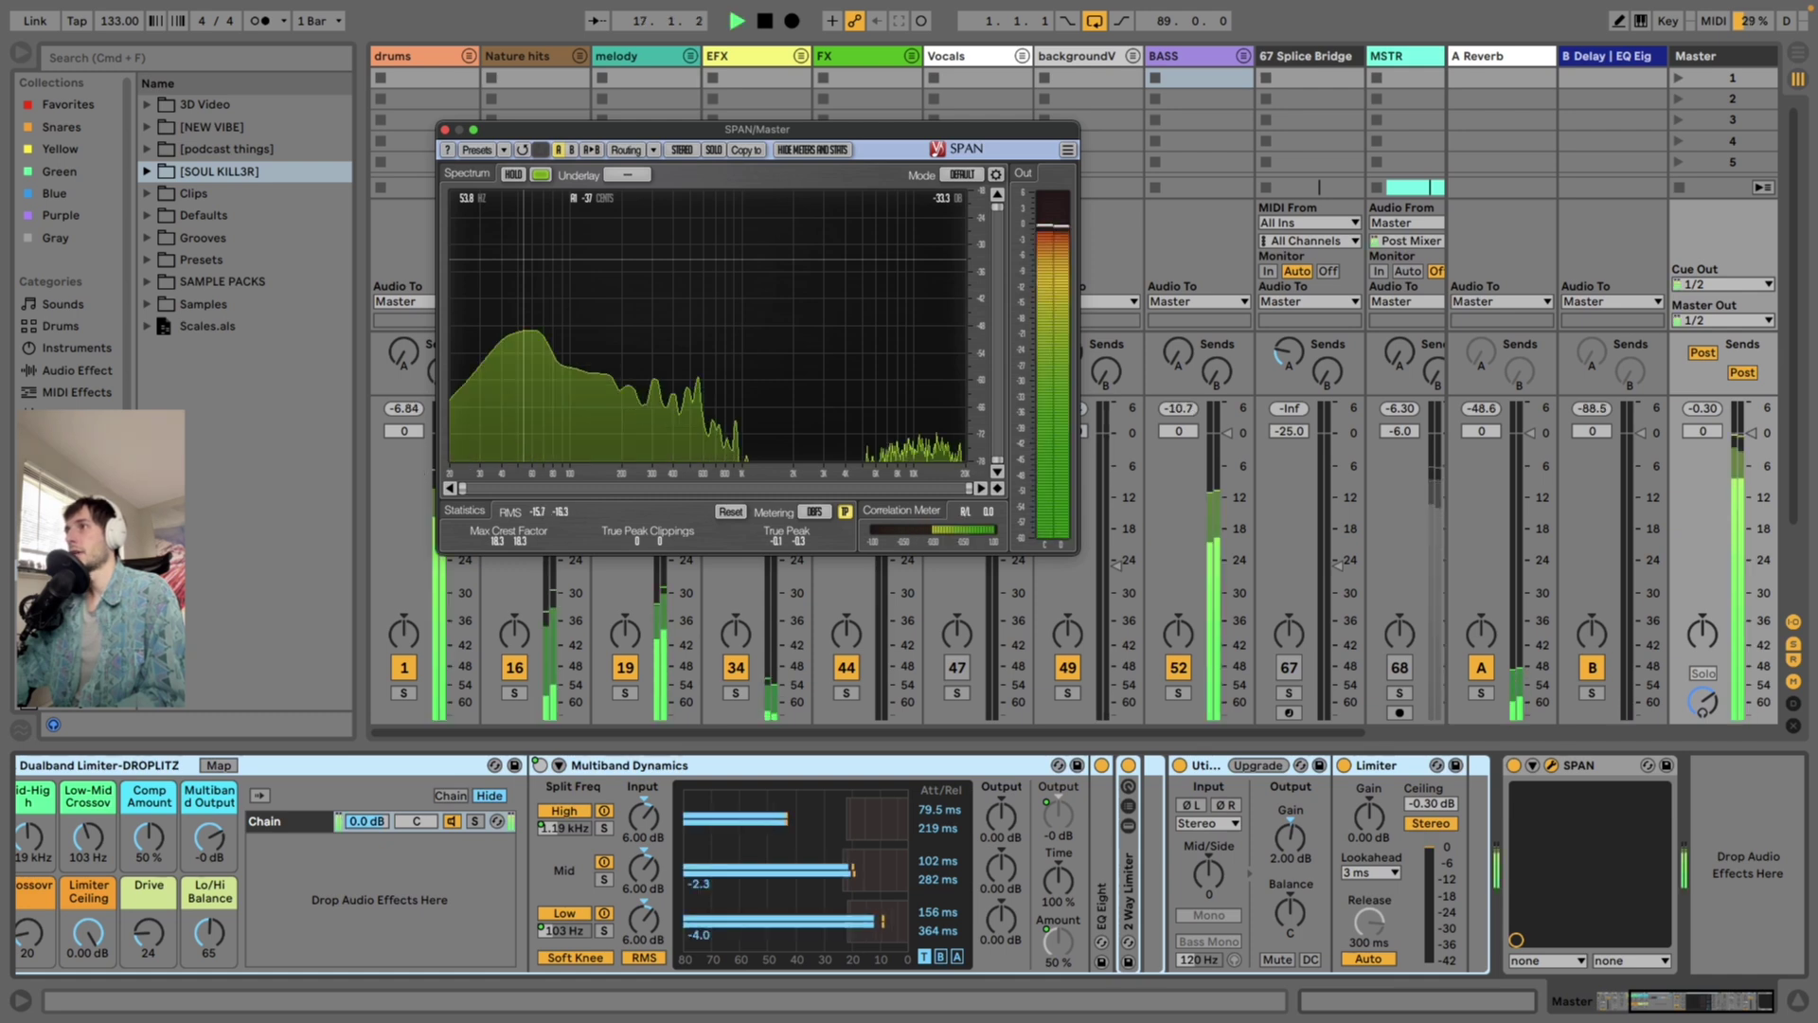
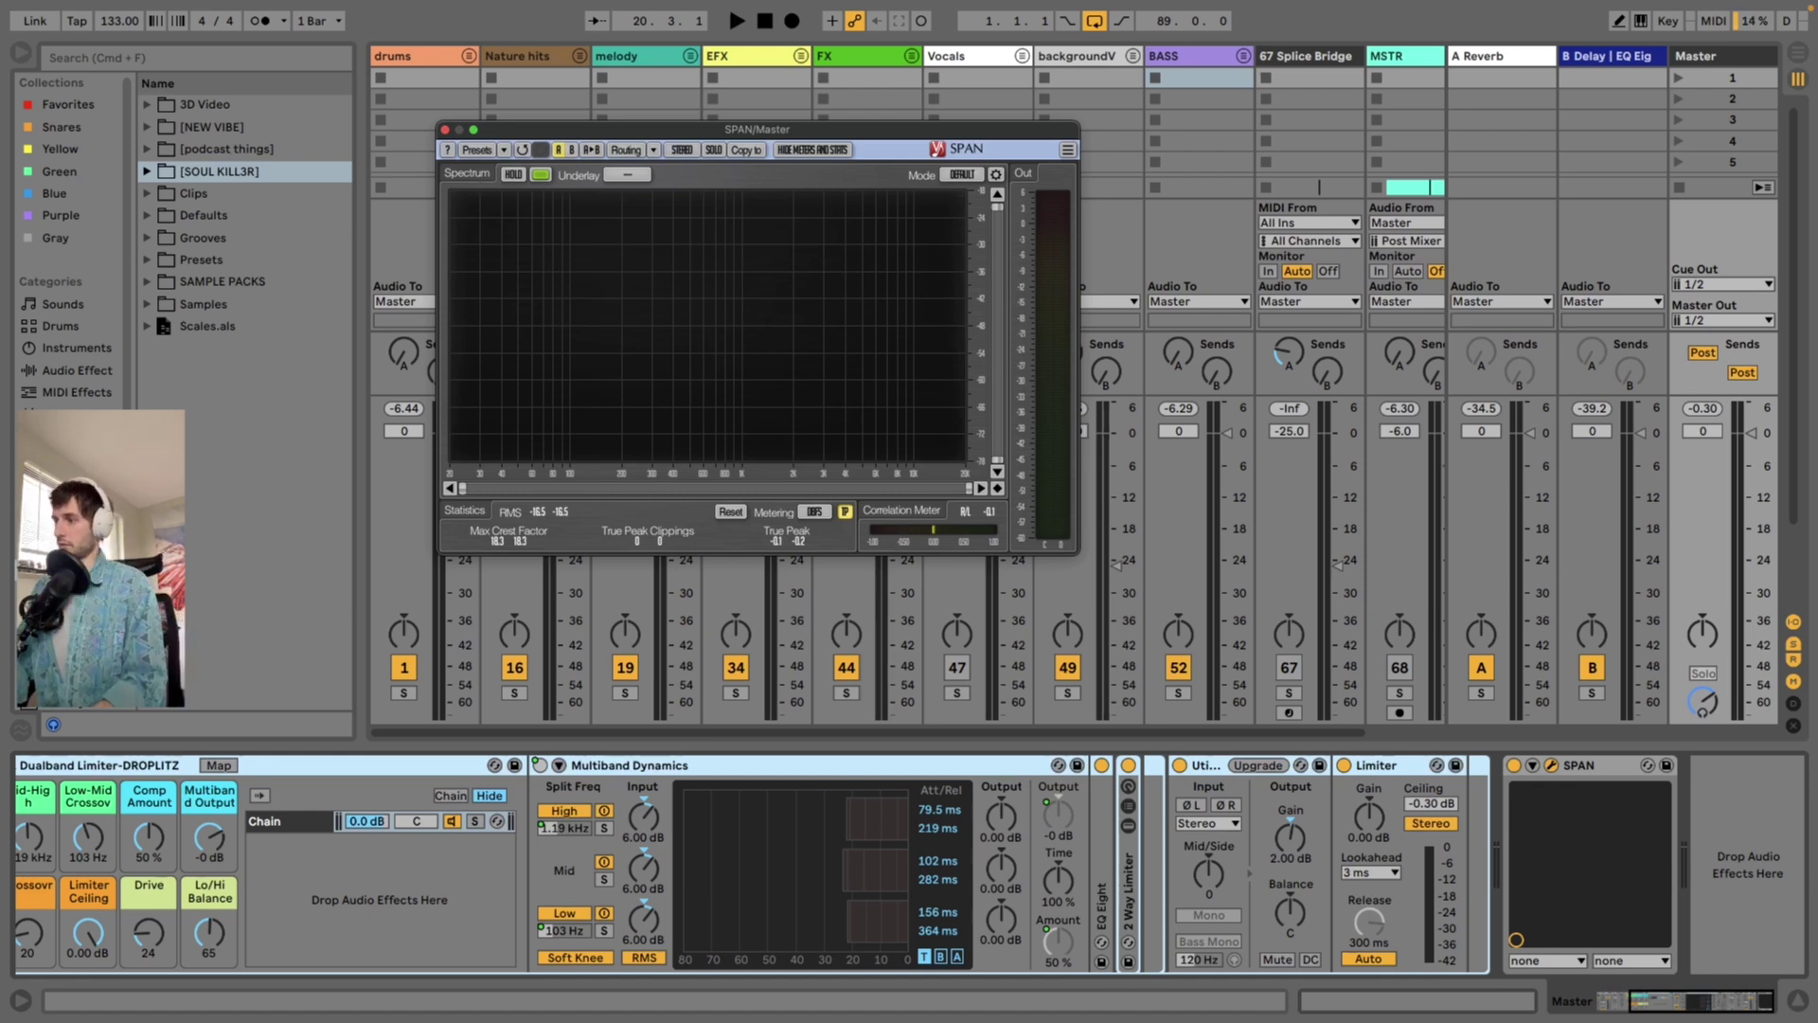
Close the SPAN analyzer and return to Arrangement View
{"action": "left_click", "coordinate": [445, 130]}
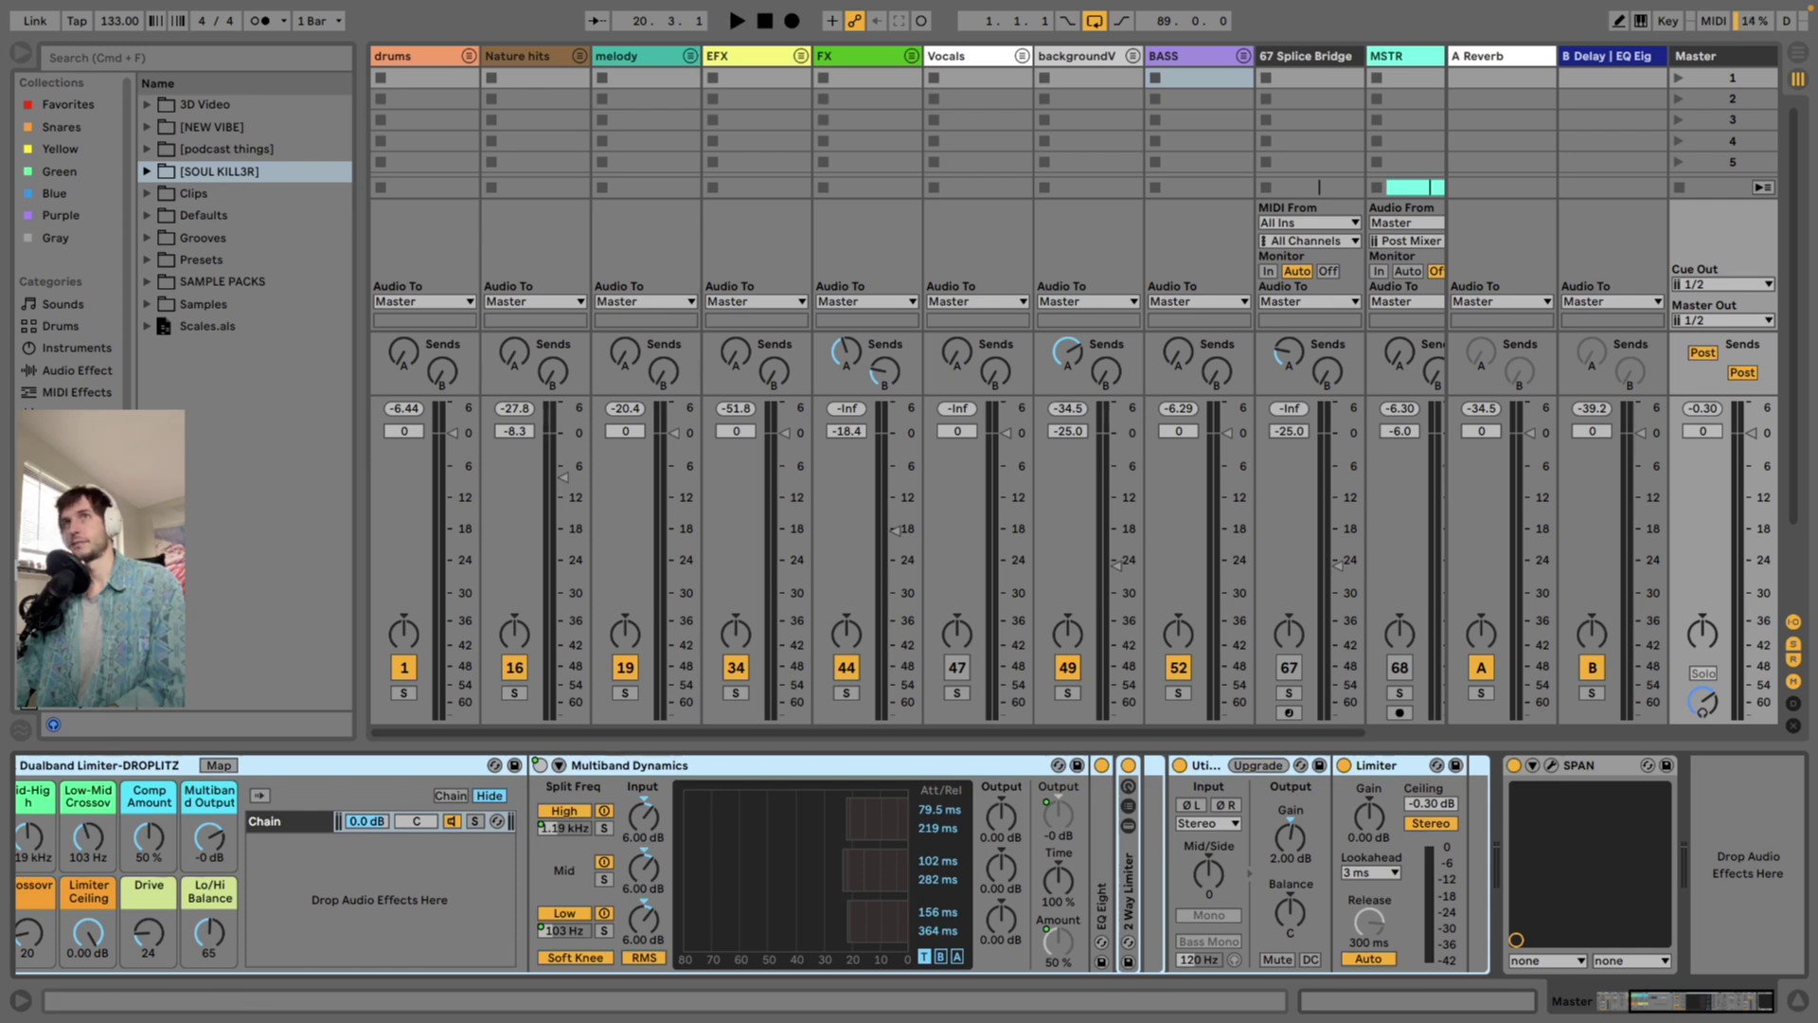
{"action": "key", "text": "super+alt+b"}
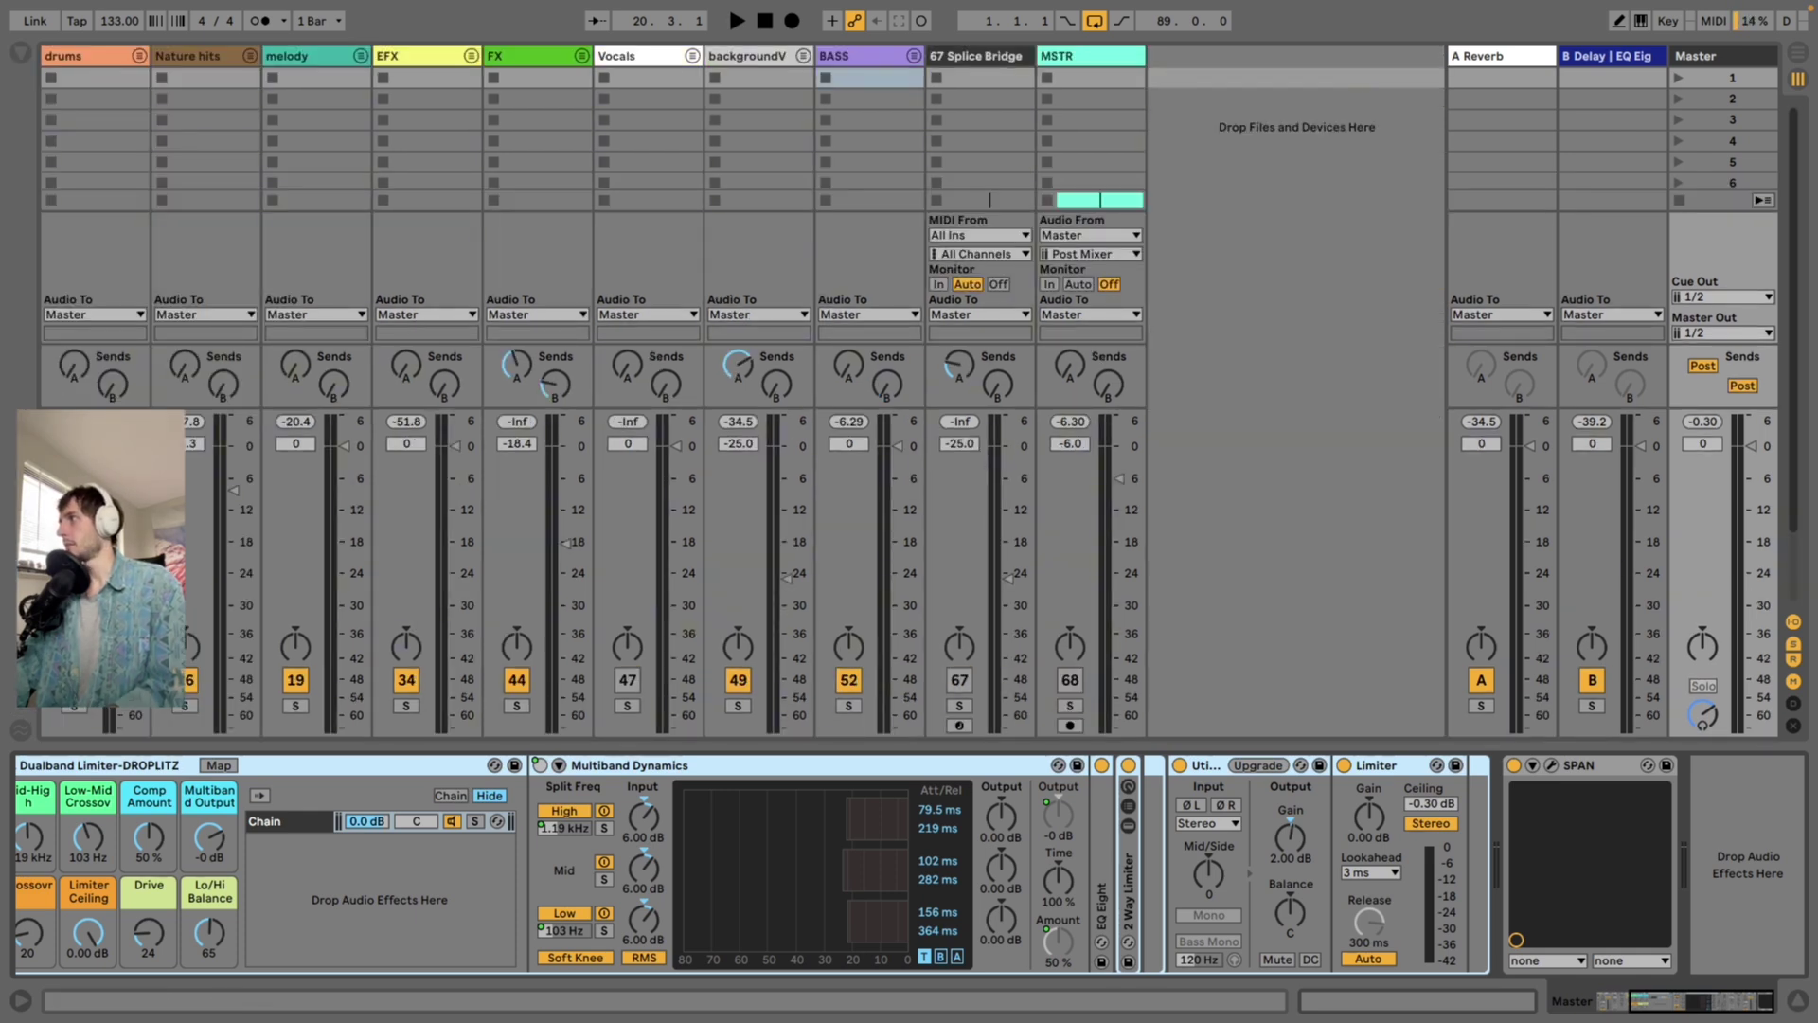
{"action": "key", "text": "Tab"}
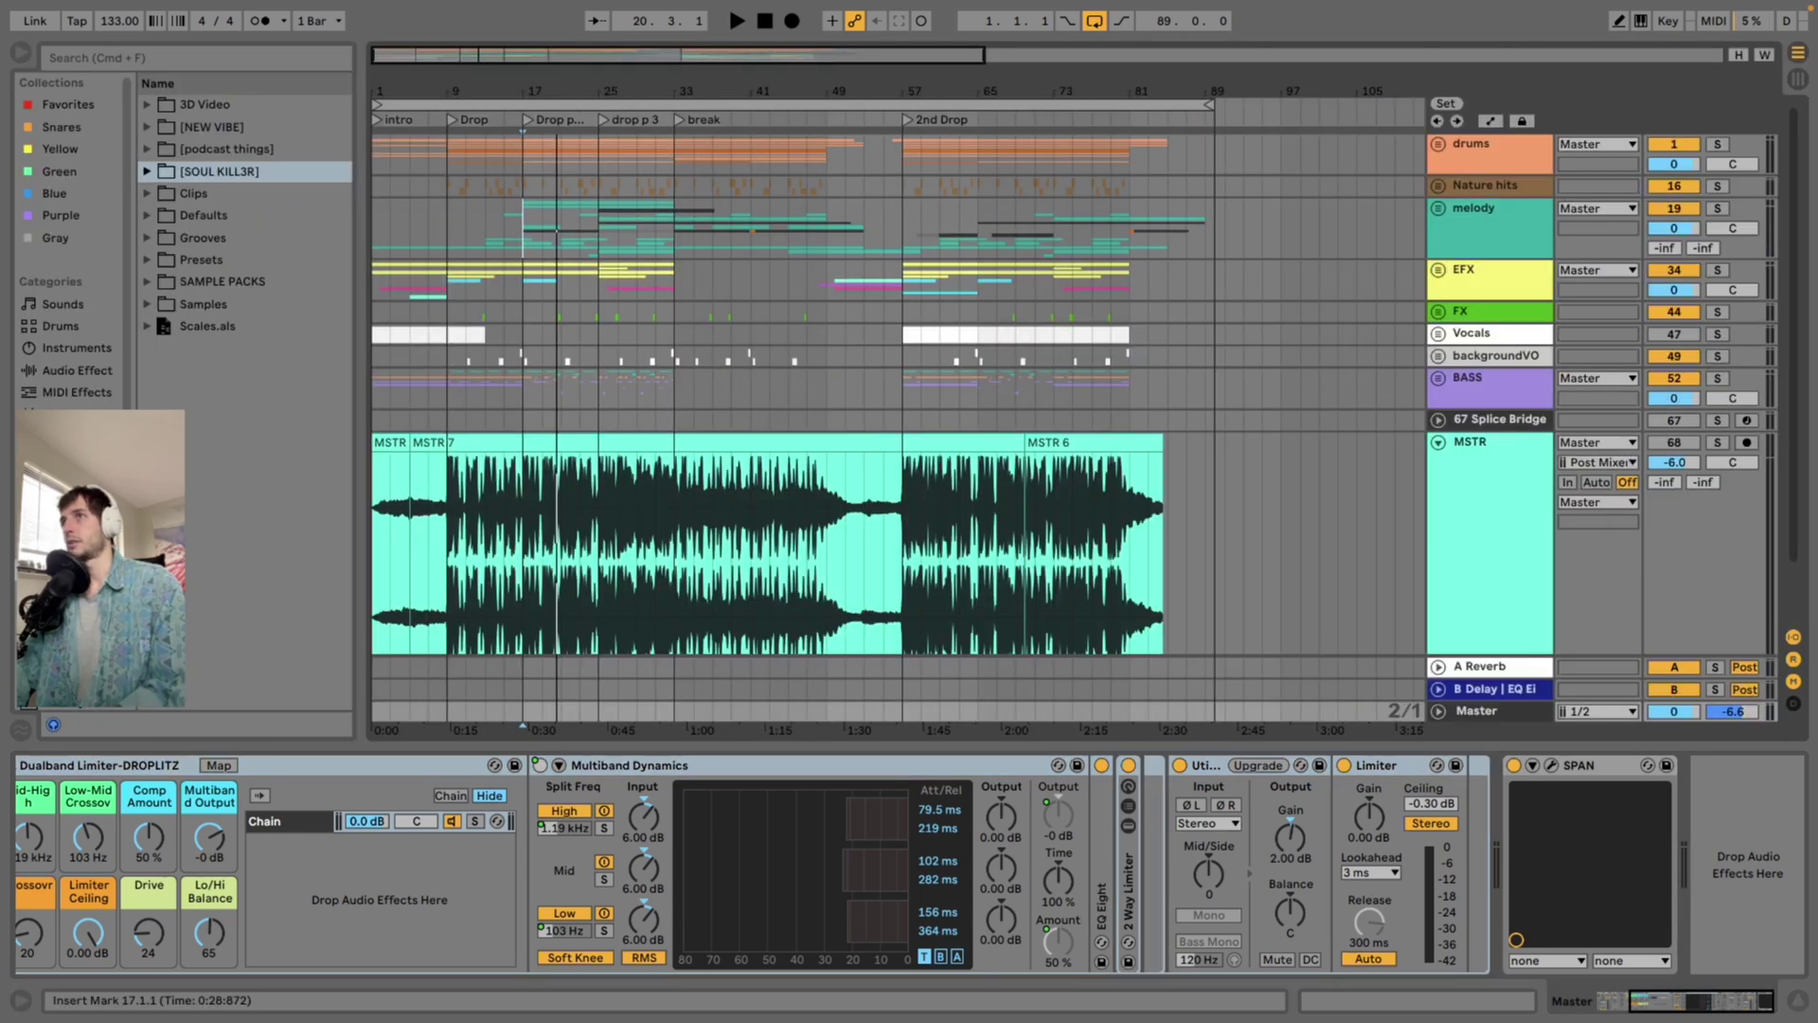
Place the insert marker at bar 17 on the BASS group and unfold it to show its light wub and fills tracks
{"action": "left_click", "coordinate": [410, 186]}
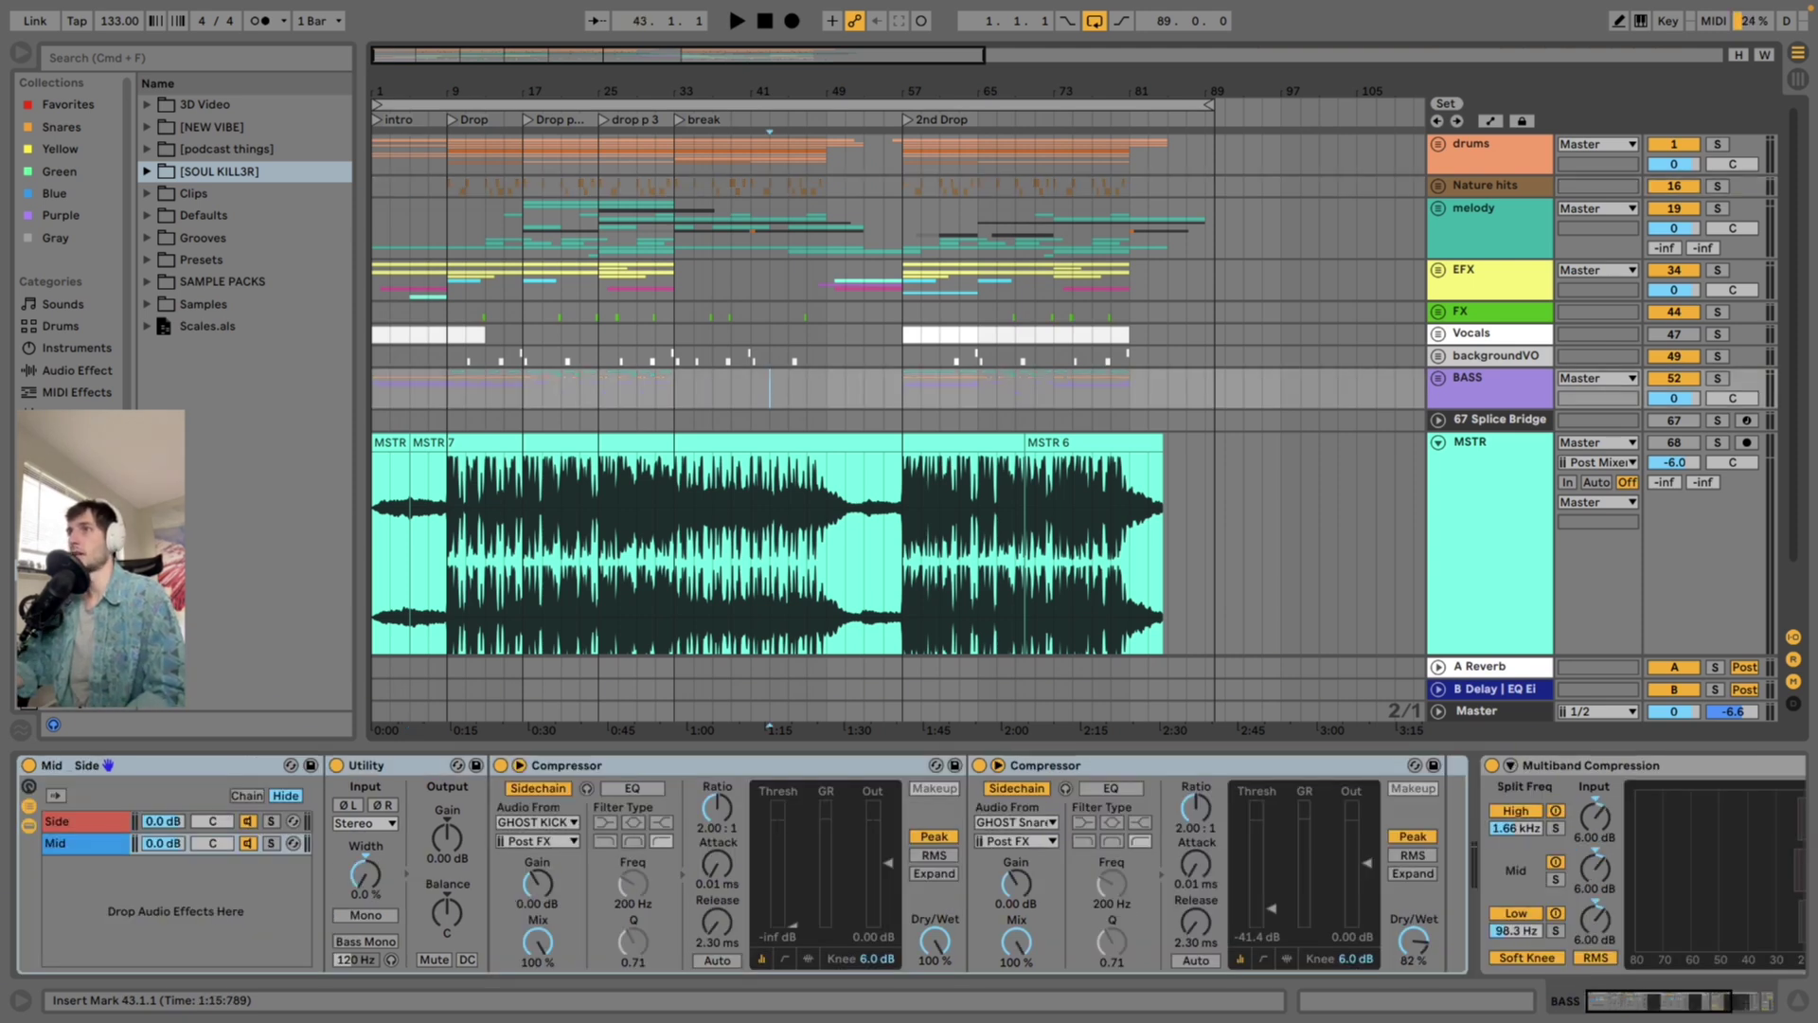
{"action": "scroll", "coordinate": [579, 280], "scroll_direction": "down", "scroll_amount": 1}
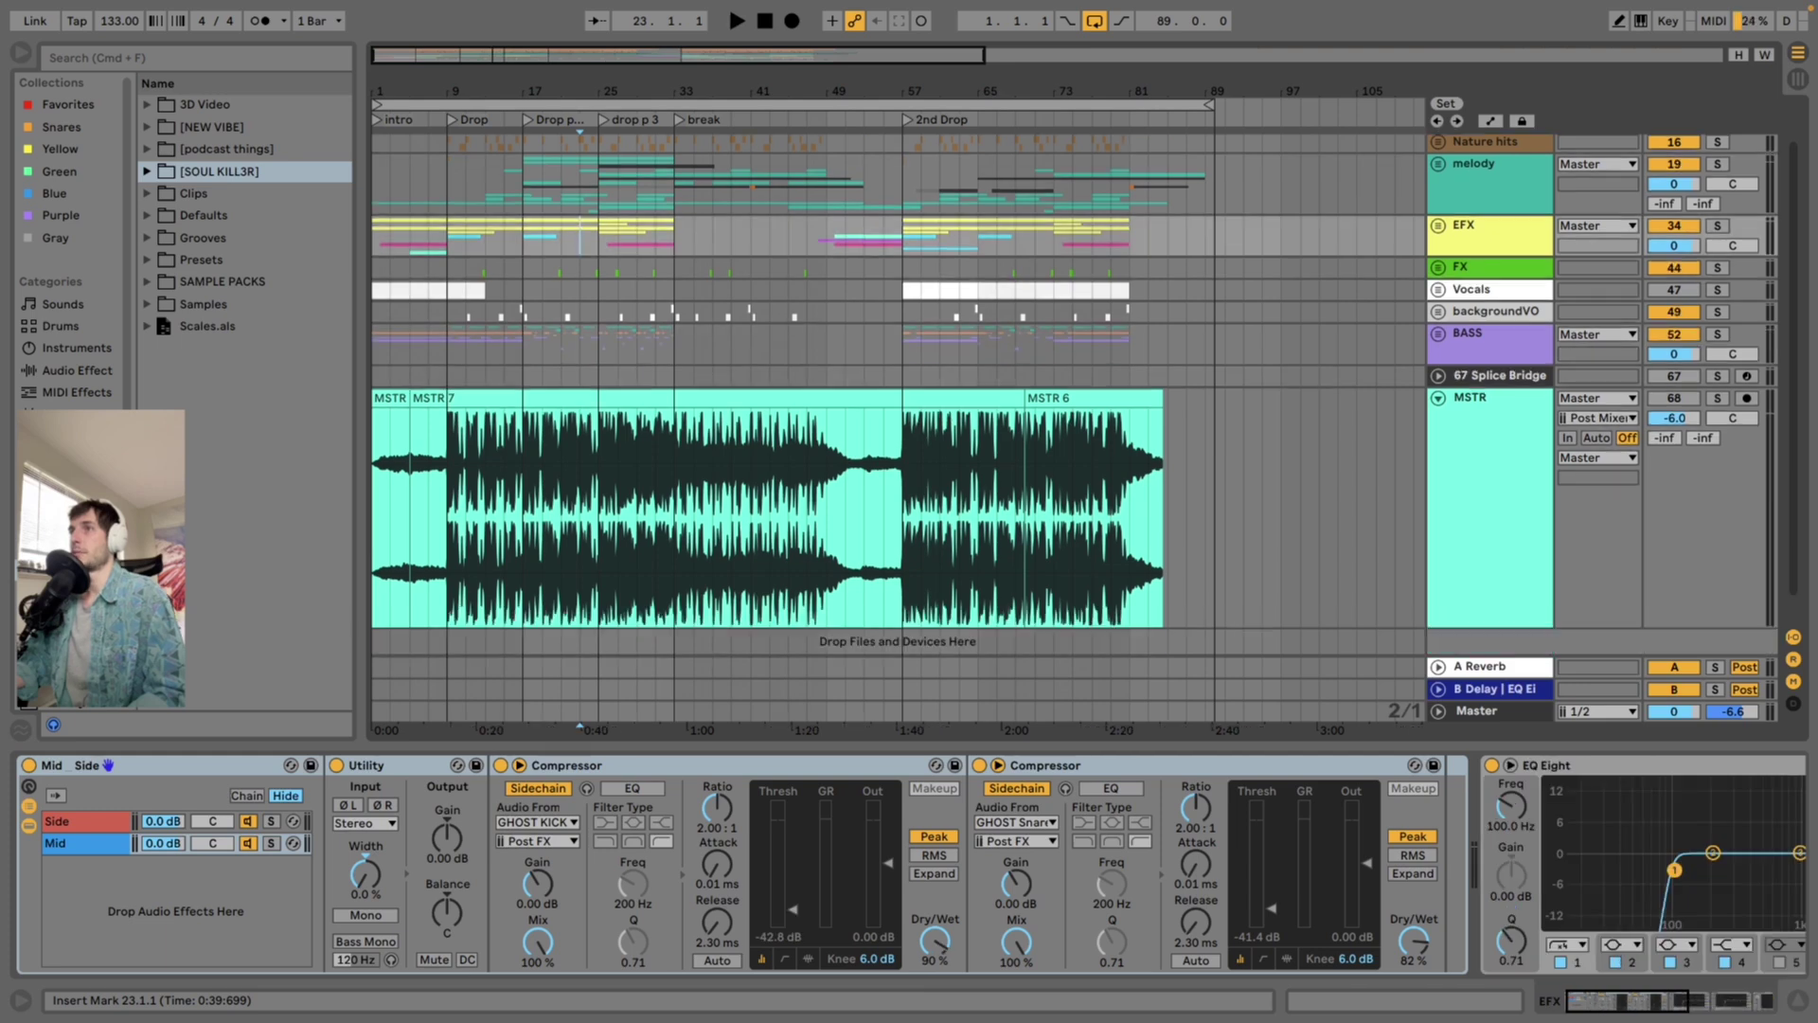
{"action": "left_click", "coordinate": [523, 345]}
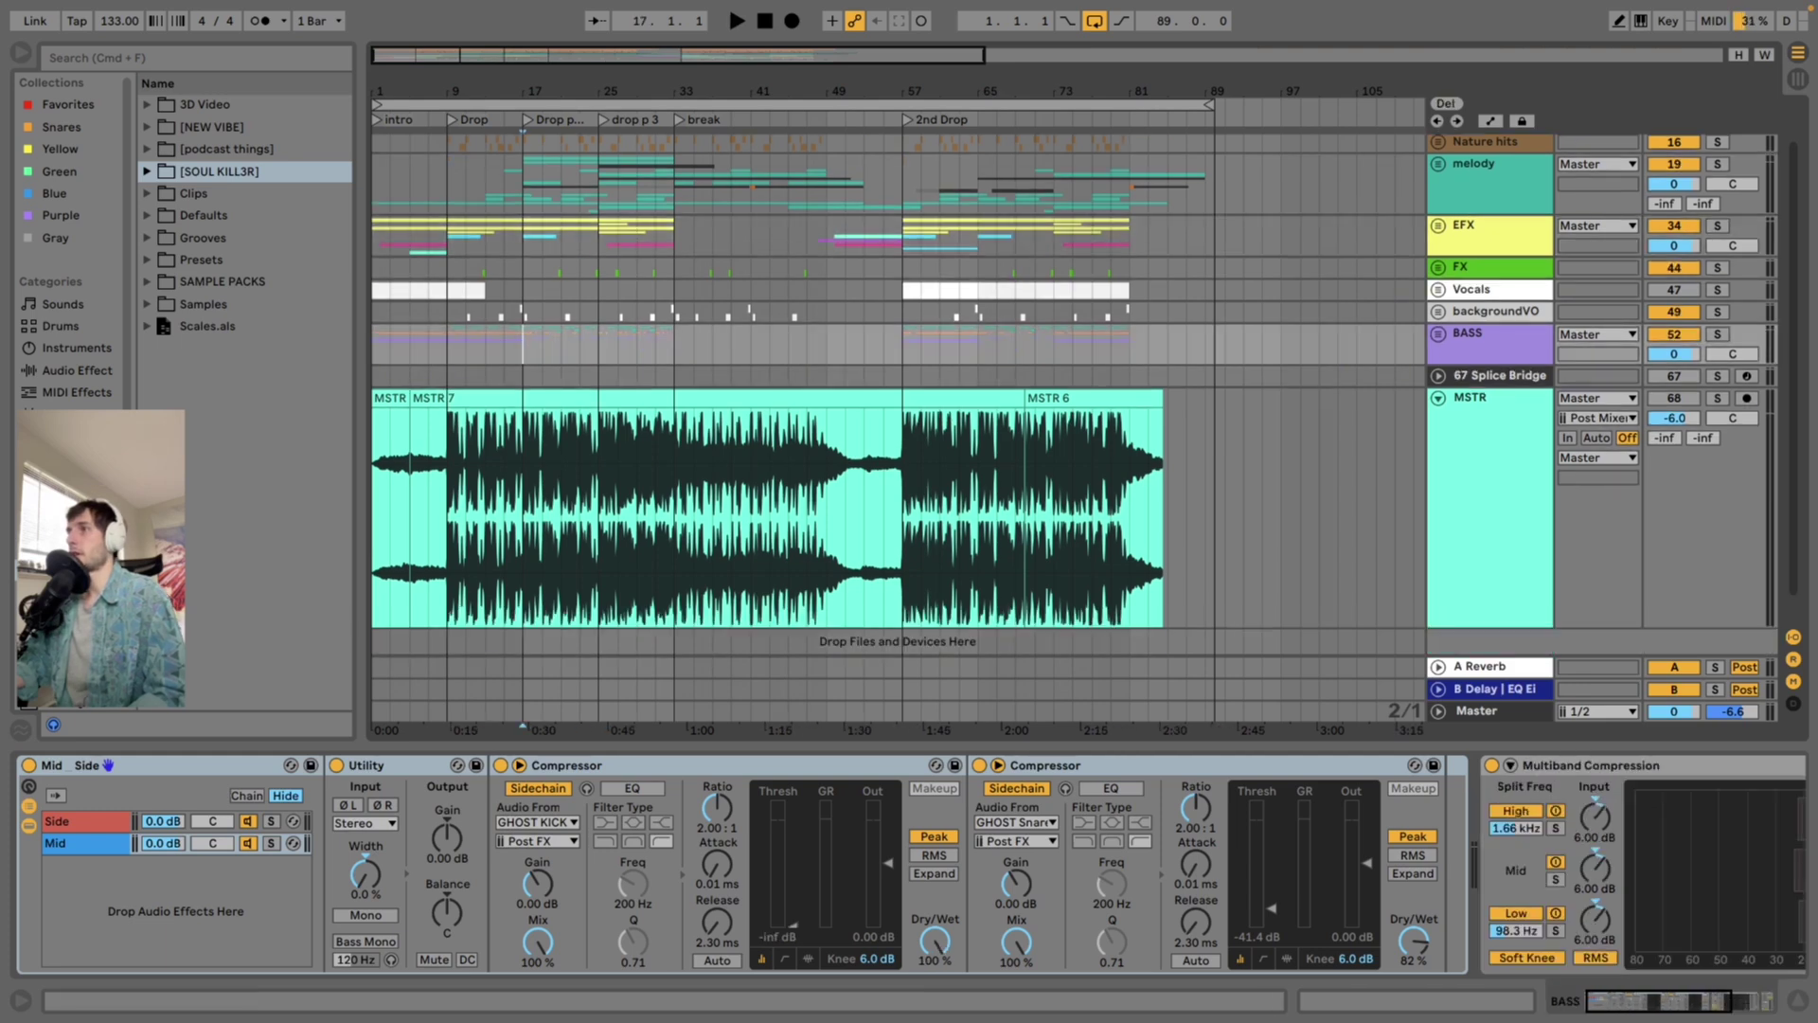
{"action": "scroll", "coordinate": [1074, 393], "scroll_direction": "down", "scroll_amount": 10}
{"action": "left_click_drag", "start_coordinate": [540, 85], "coordinate": [815, 86]}
{"action": "left_click", "coordinate": [1444, 215]}
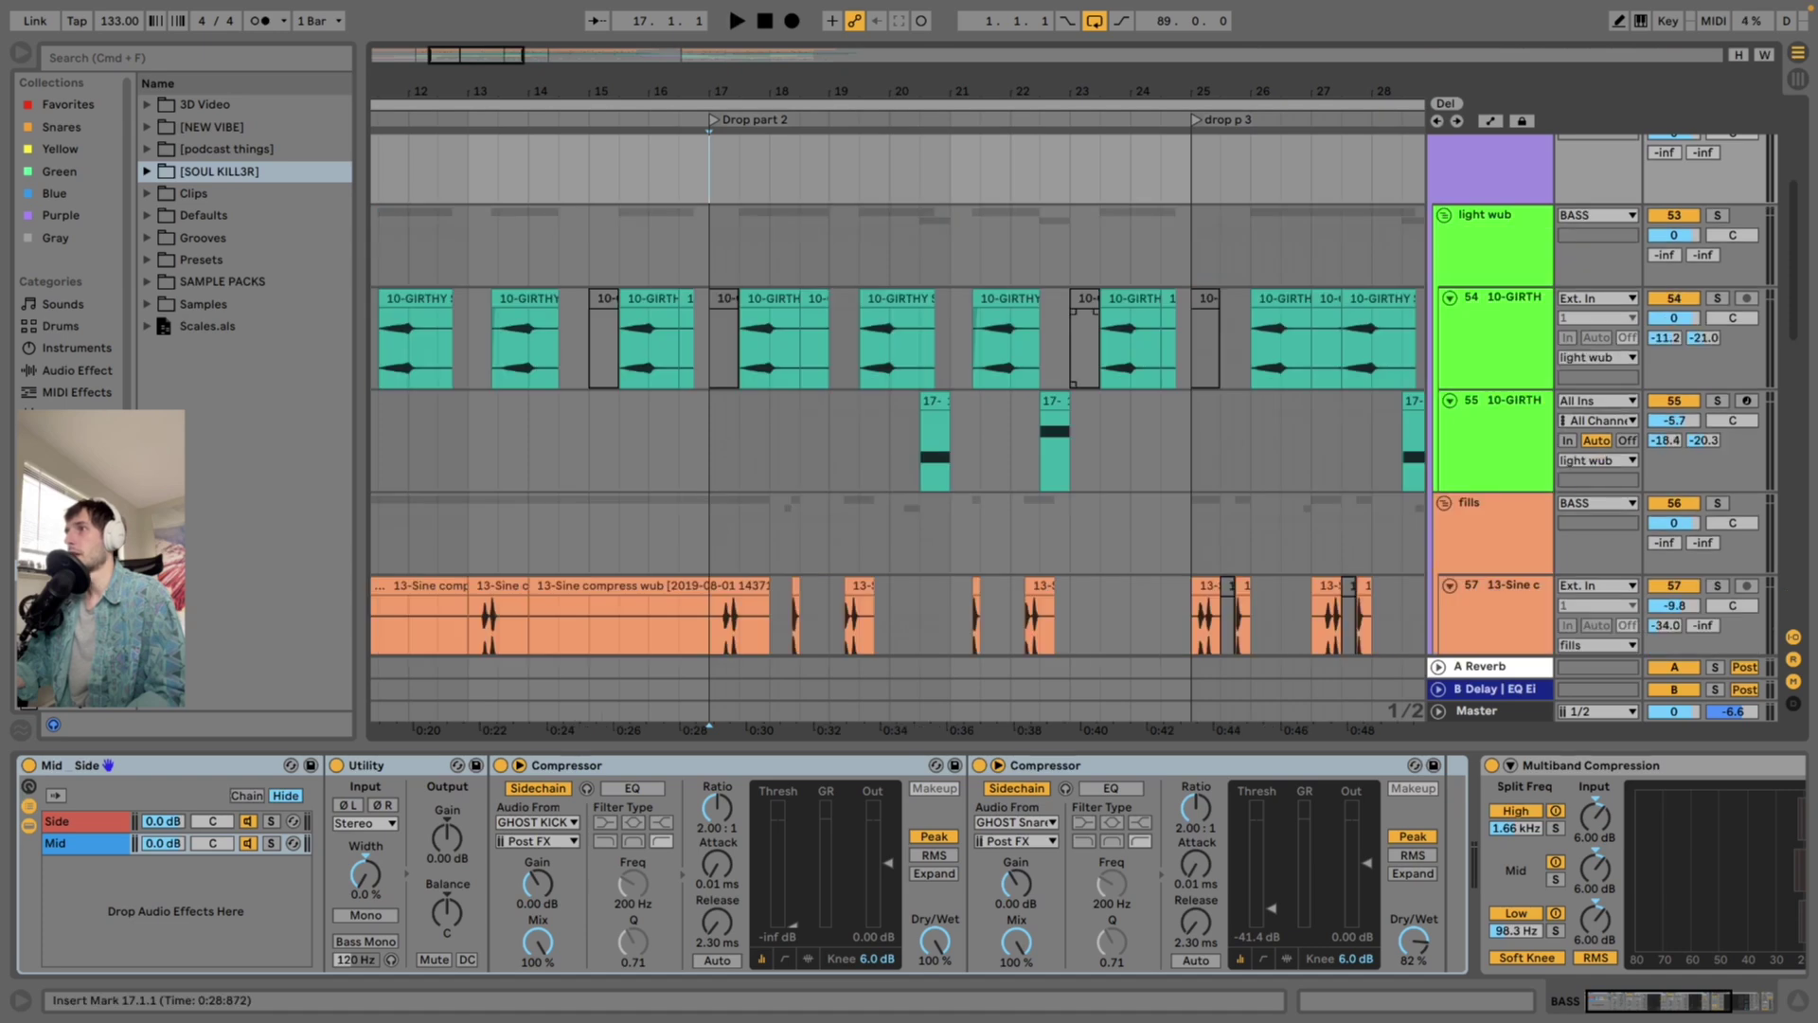
{"action": "scroll", "coordinate": [1074, 393], "scroll_direction": "down", "scroll_amount": 5}
{"action": "scroll", "coordinate": [1083, 393], "scroll_direction": "up", "scroll_amount": 2}
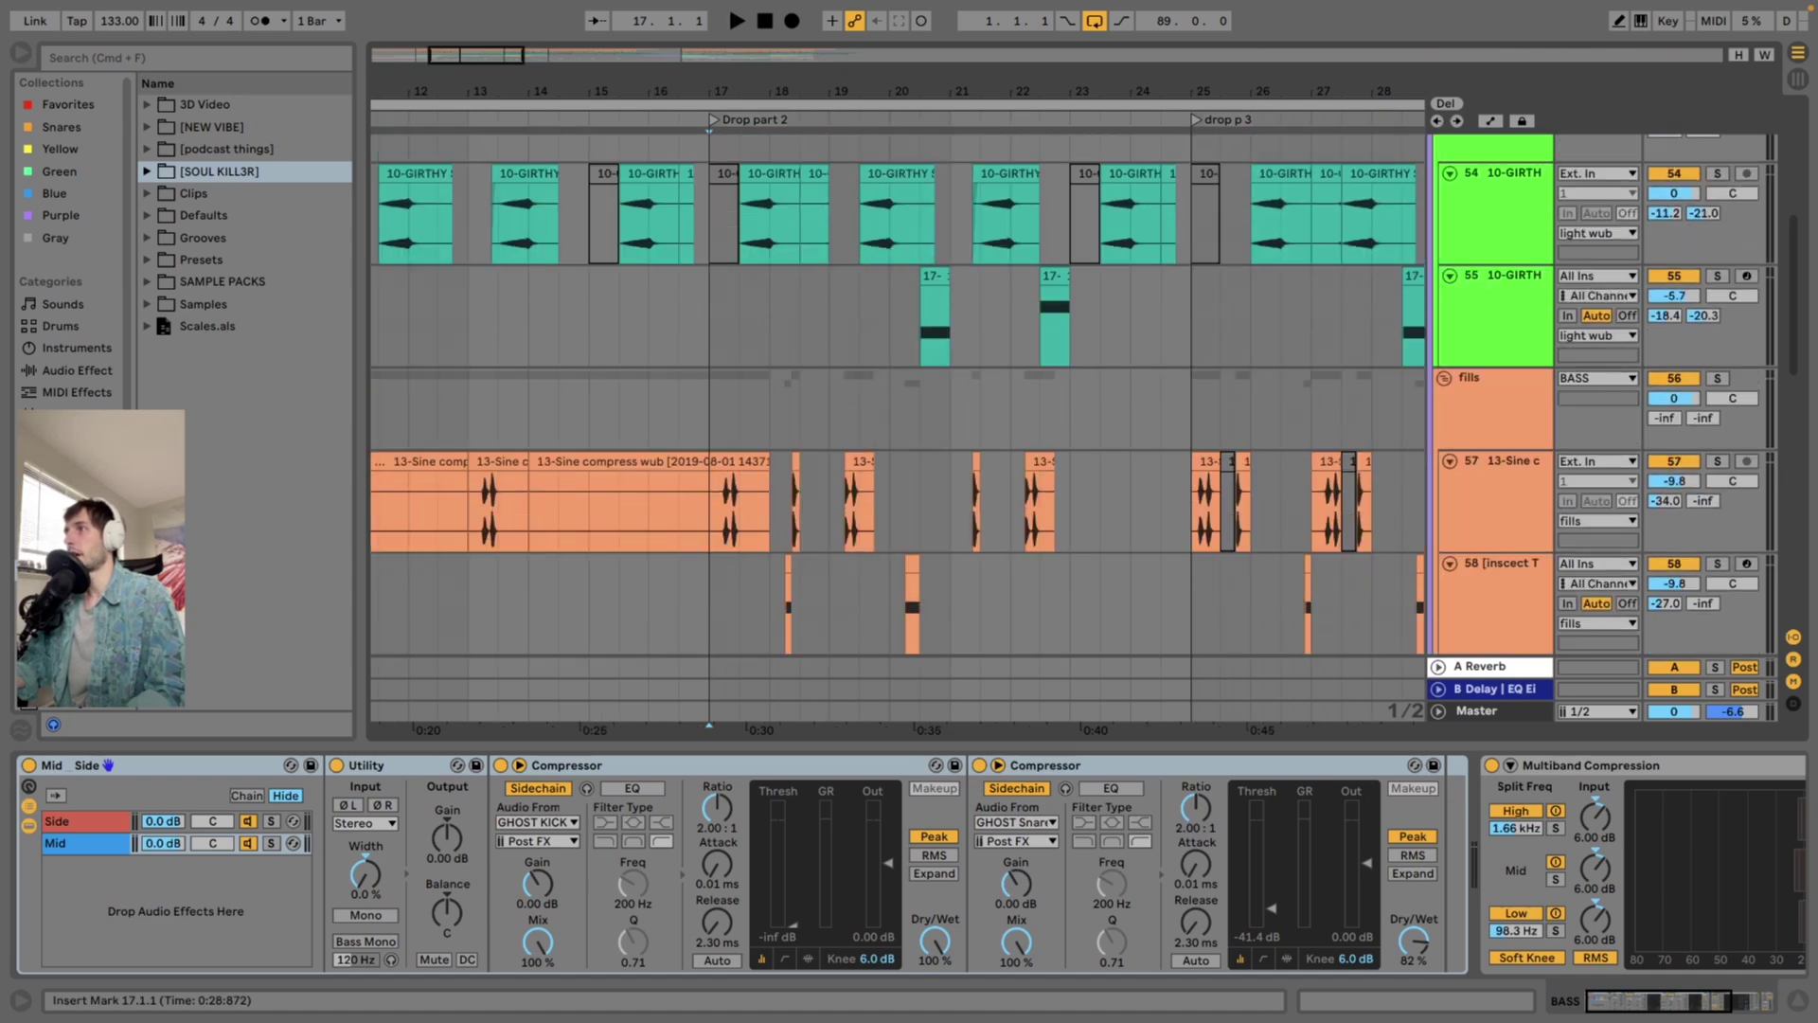
Show the devices of the 55 10-GIRTHY track and play briefly from its clip just before bar 21
{"action": "left_click", "coordinate": [920, 320]}
{"action": "key", "text": "space"}
{"action": "key", "text": "space"}
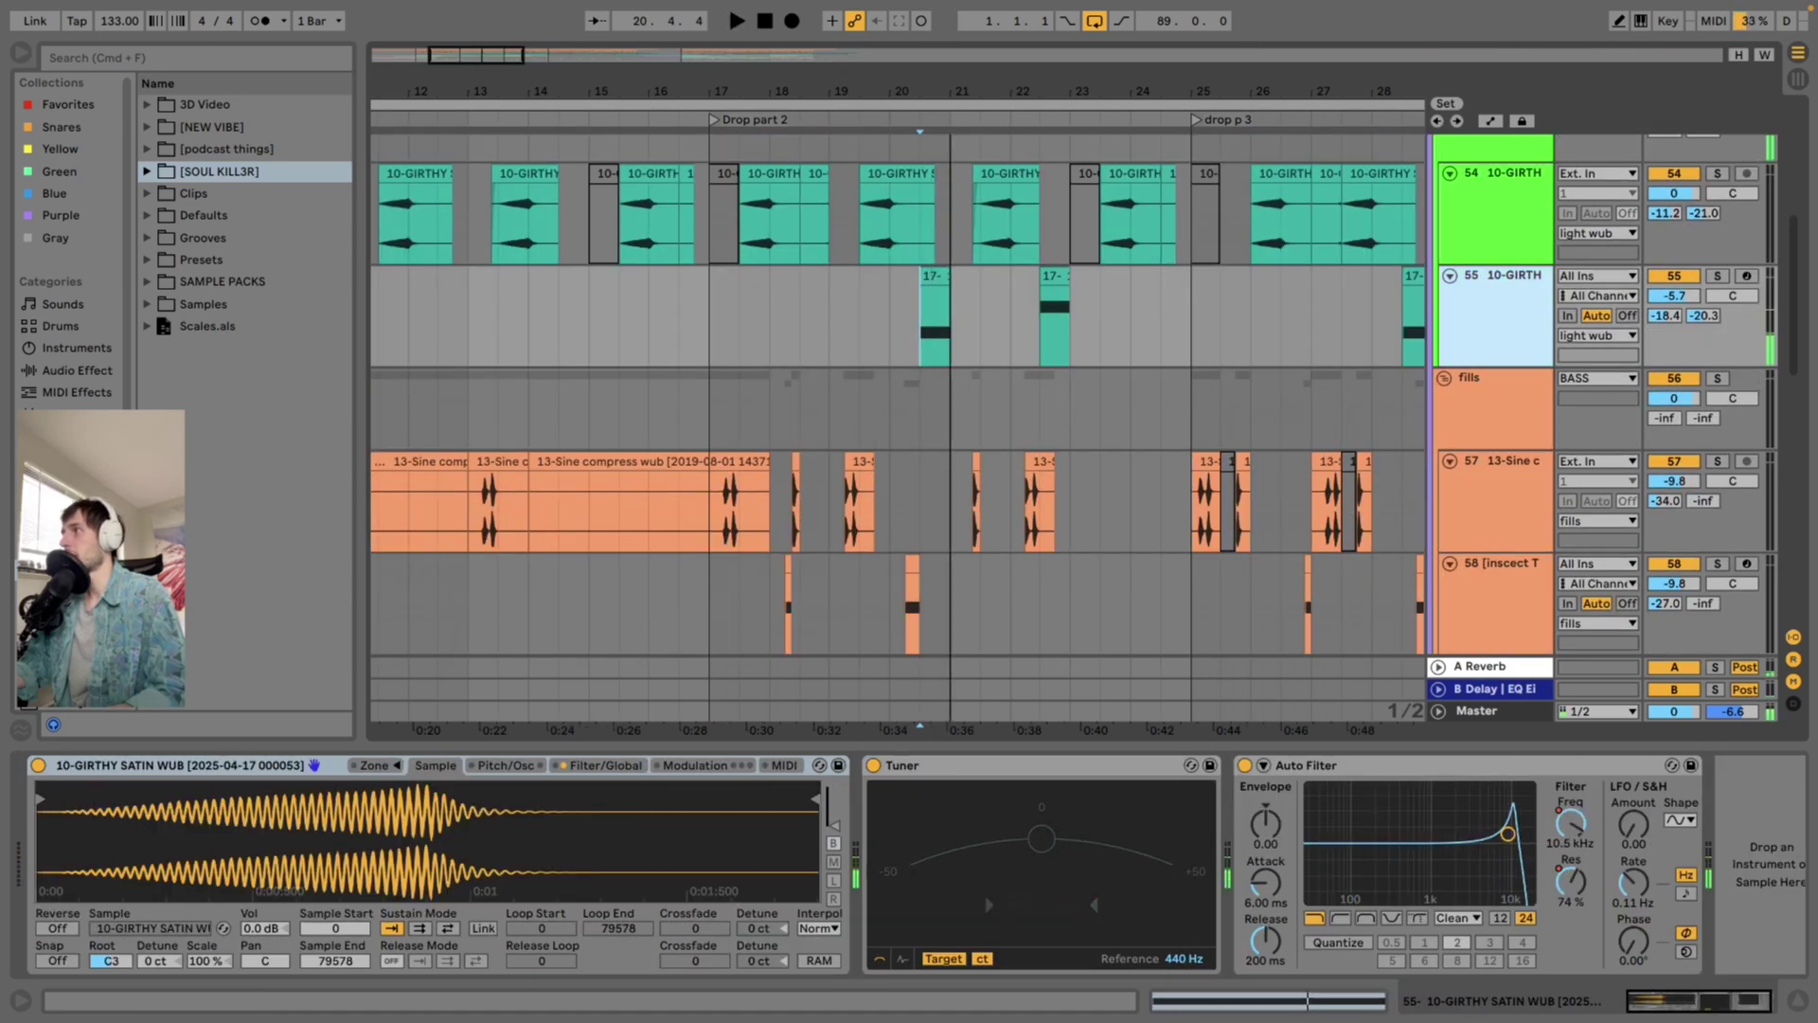
Solo the 54 10-GIRTHY track and play from its clip at 19.3.1, then from the 55 10-GIRTHY clip at 20.3.1
{"action": "left_click", "coordinate": [859, 223]}
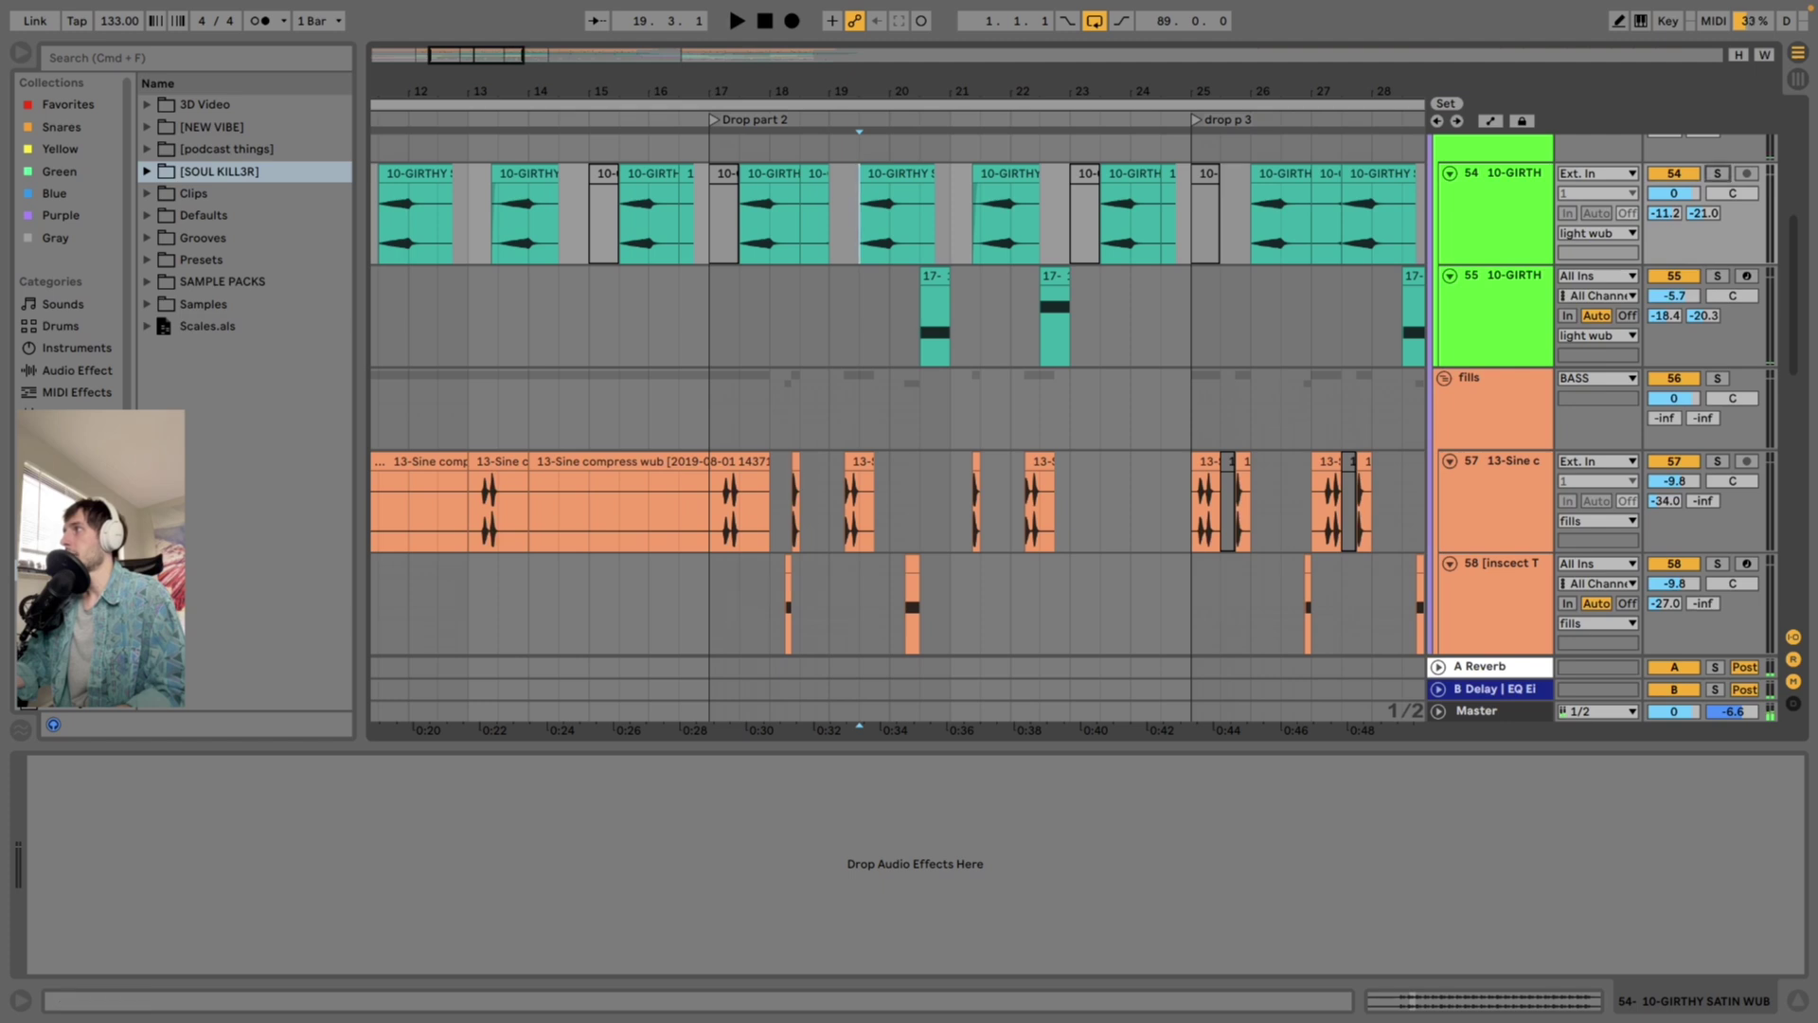
{"action": "key", "text": "space"}
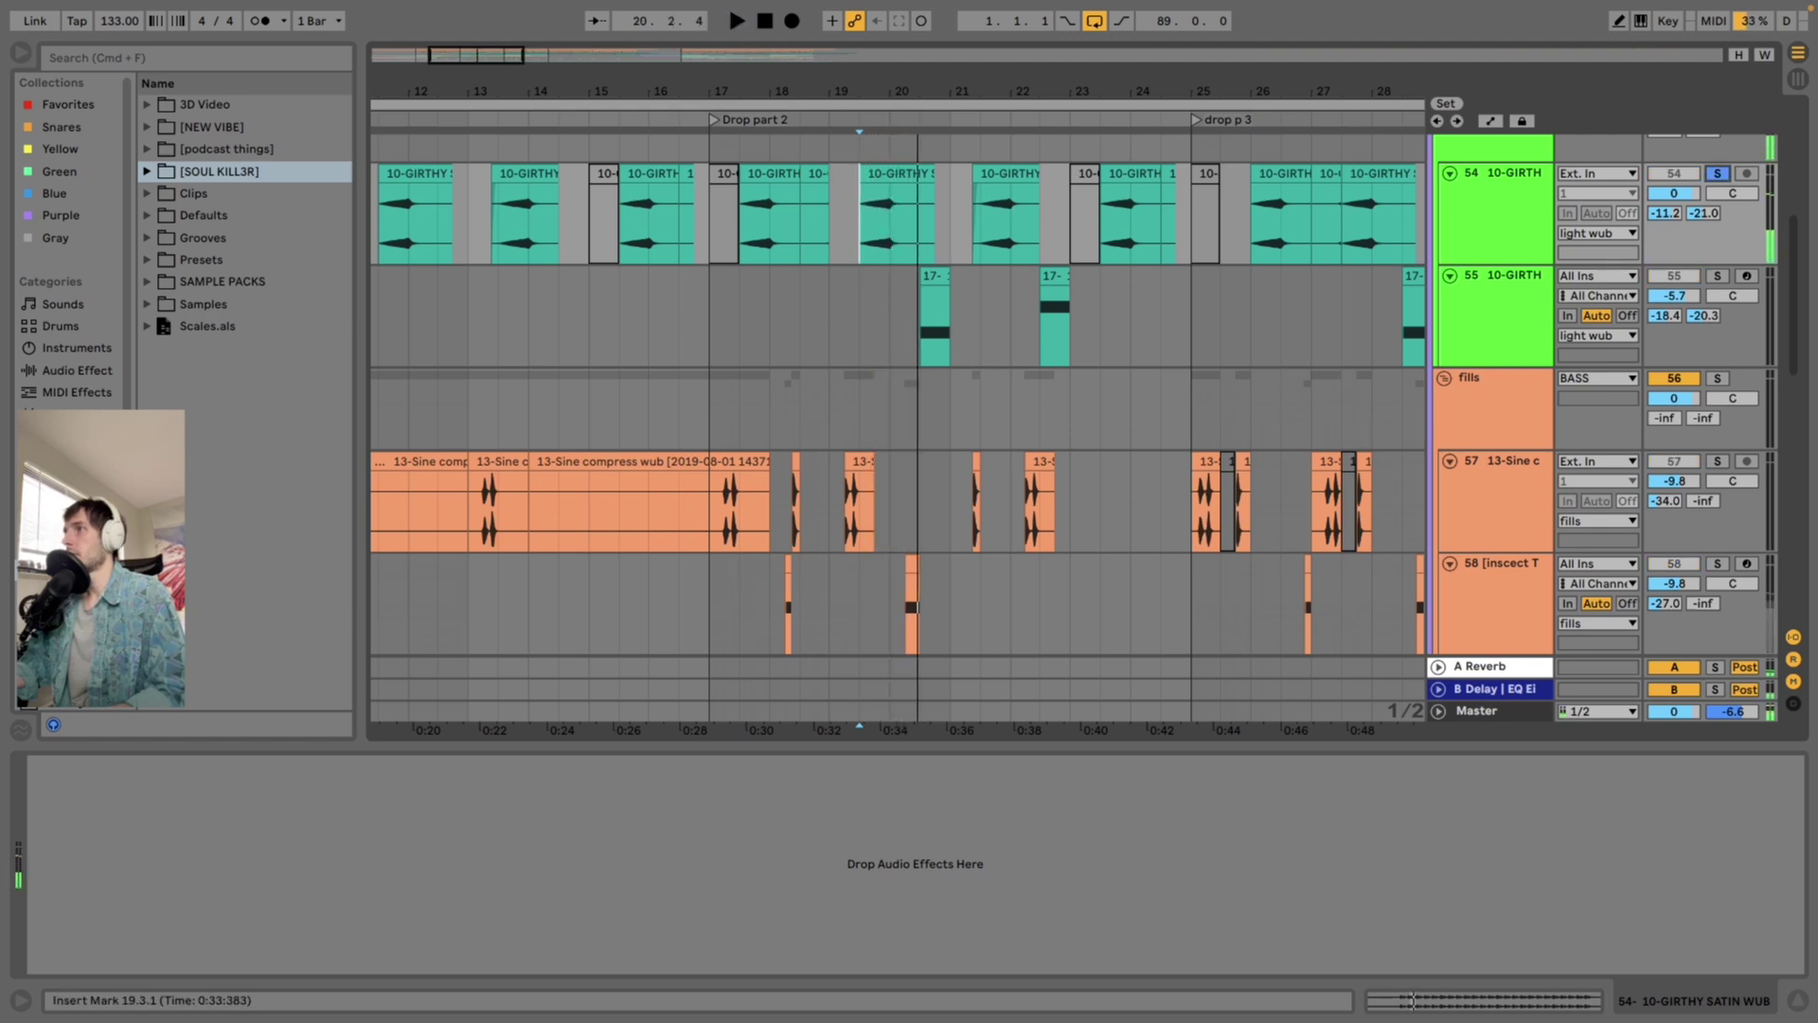
{"action": "left_click", "coordinate": [921, 320]}
{"action": "key", "text": "space"}
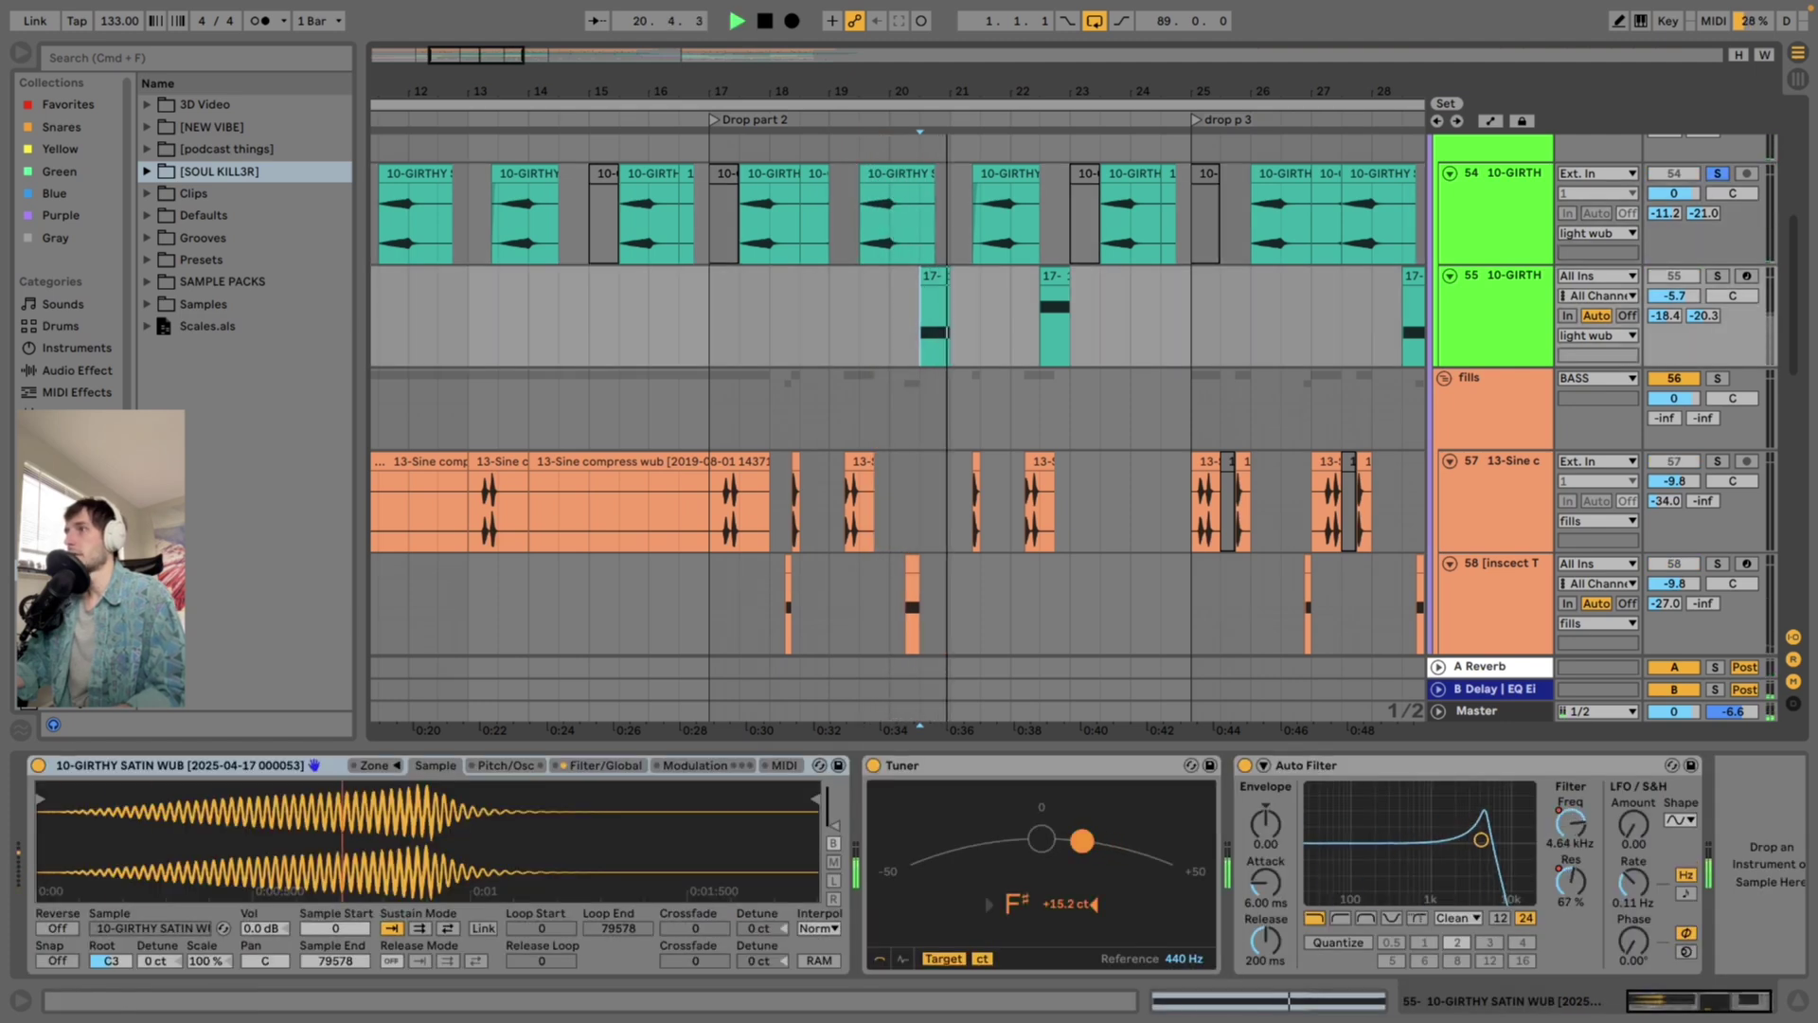
Solo the 55 10-GIRTHY track and play its clips at 20.3.1 and 22.3.1
{"action": "left_click", "coordinate": [1718, 275]}
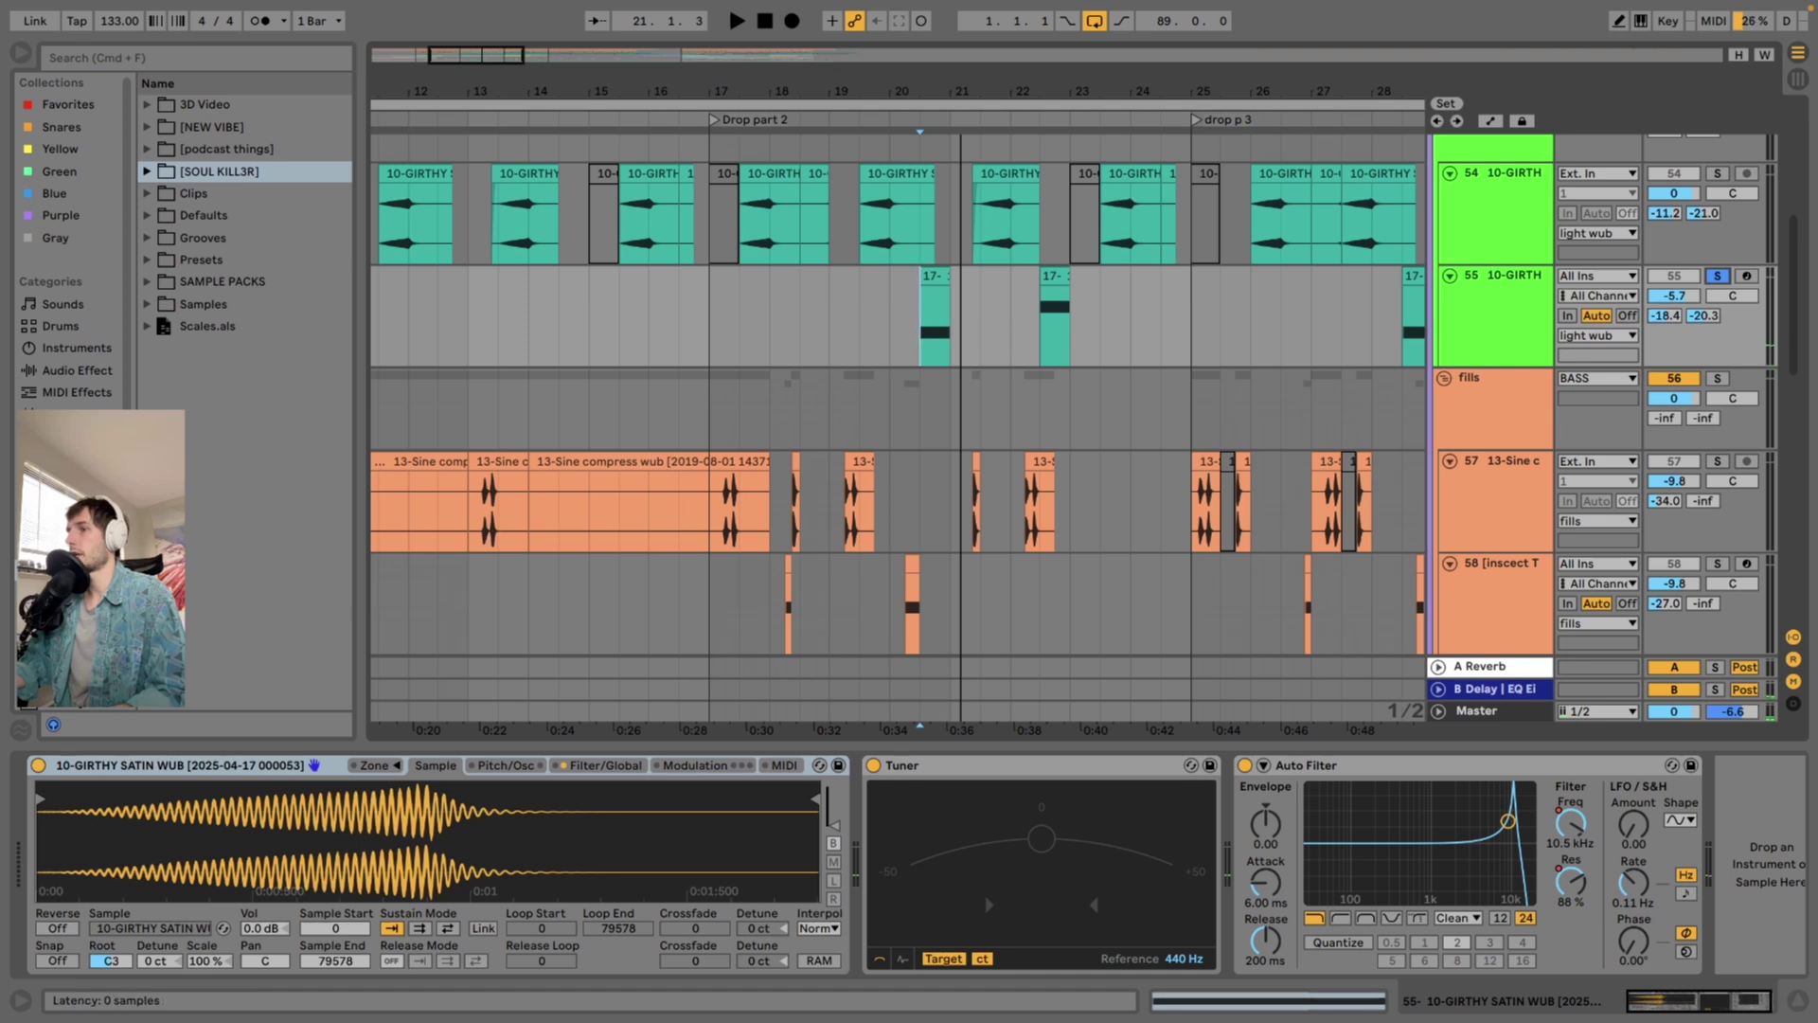
{"action": "key", "text": "space"}
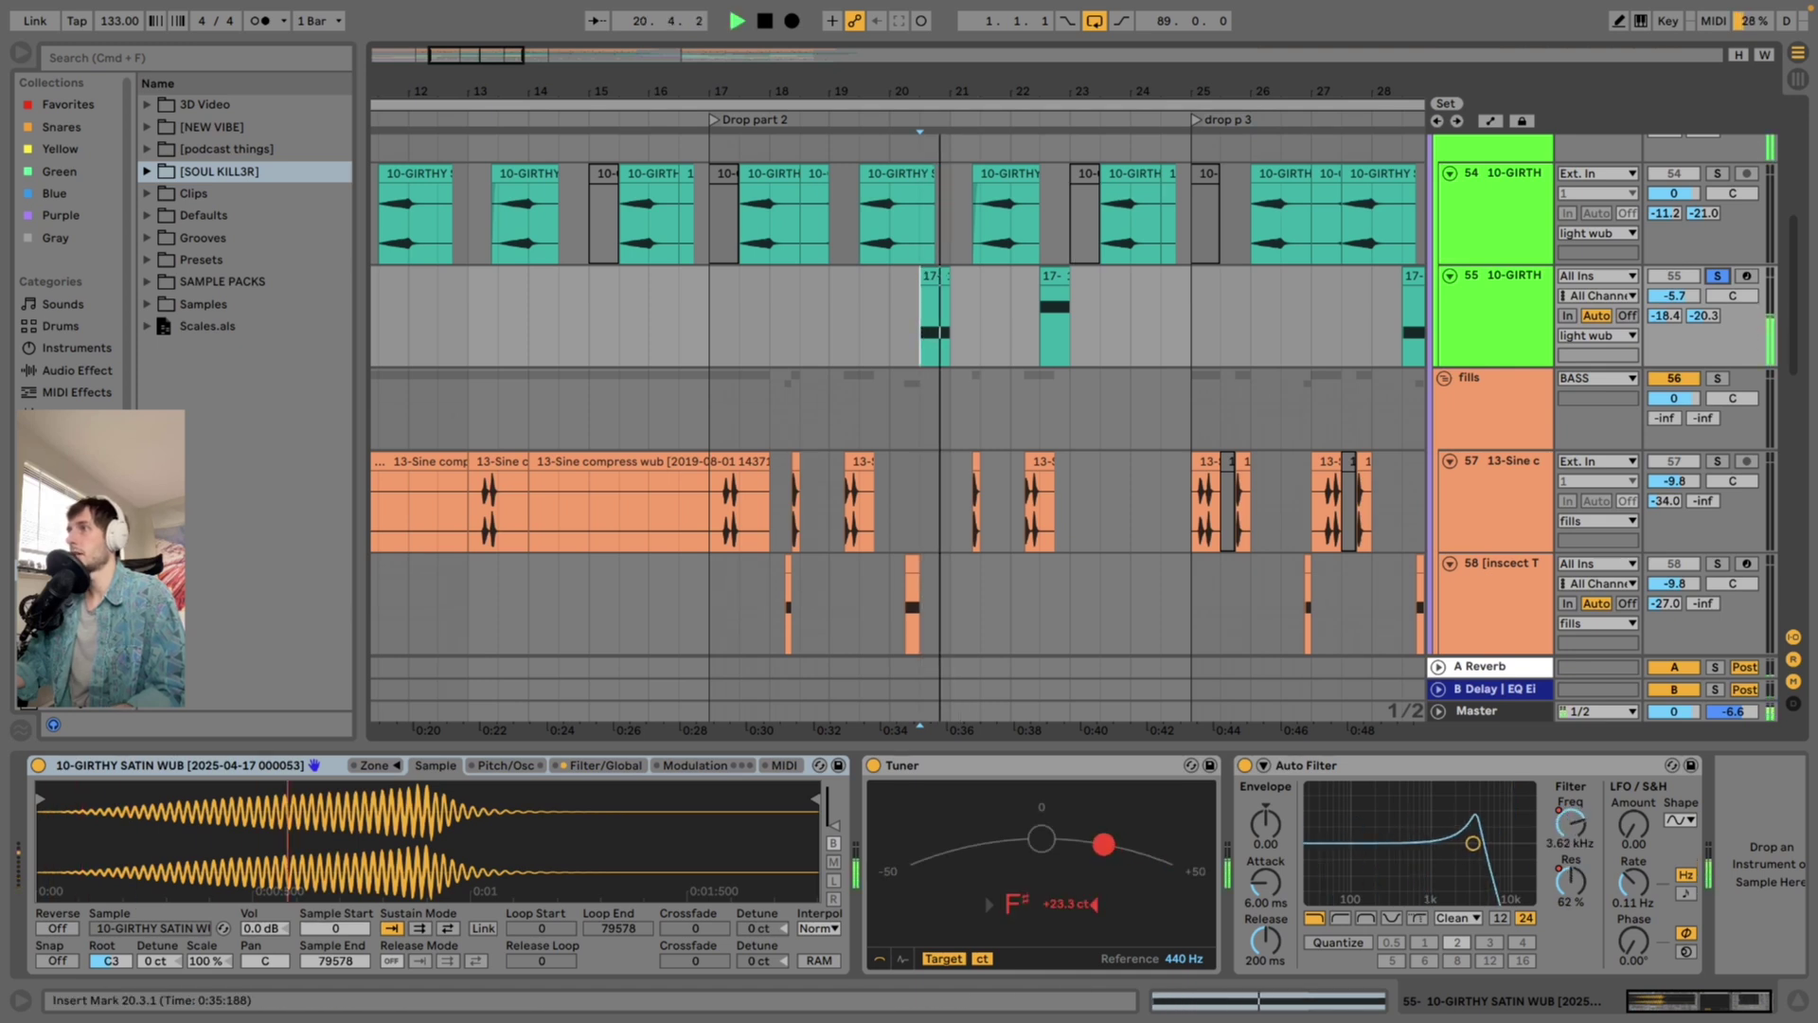
{"action": "key", "text": "space"}
{"action": "left_click", "coordinate": [1040, 320]}
{"action": "key", "text": "space"}
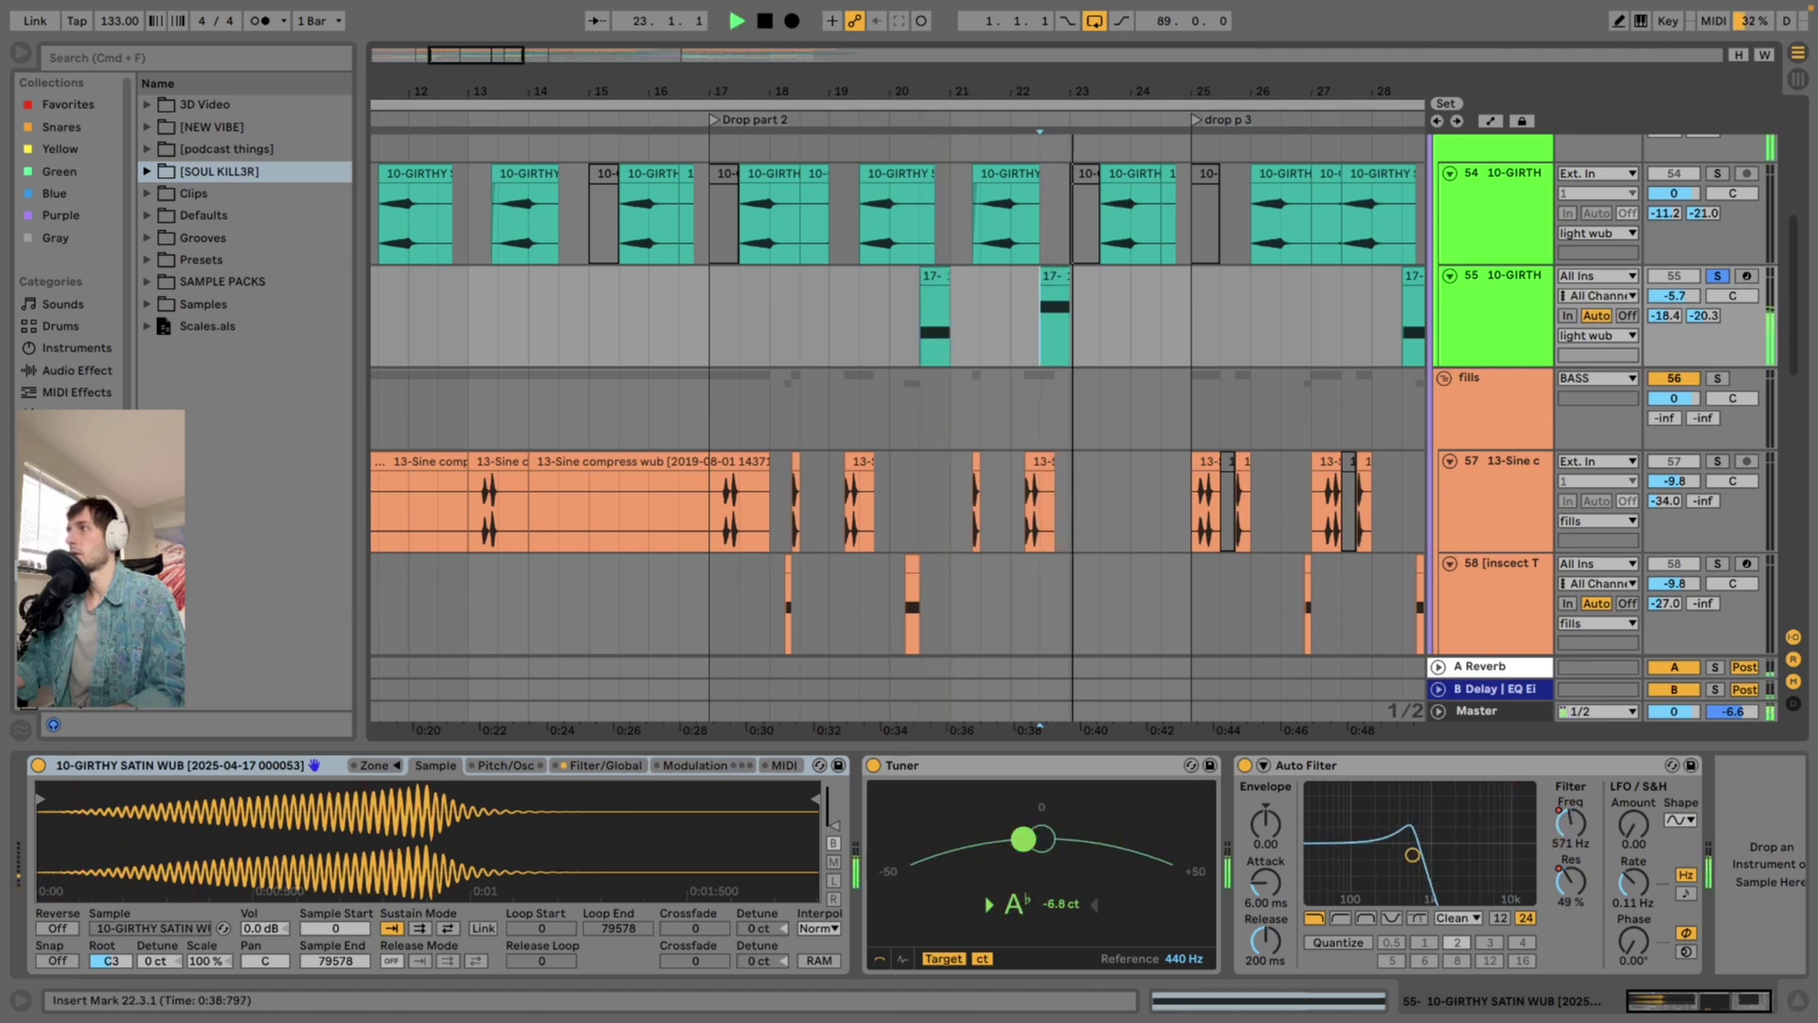
Play briefly from the 54 10-GIRTHY track's clip in bar 21
{"action": "left_click", "coordinate": [980, 222]}
{"action": "key", "text": "space"}
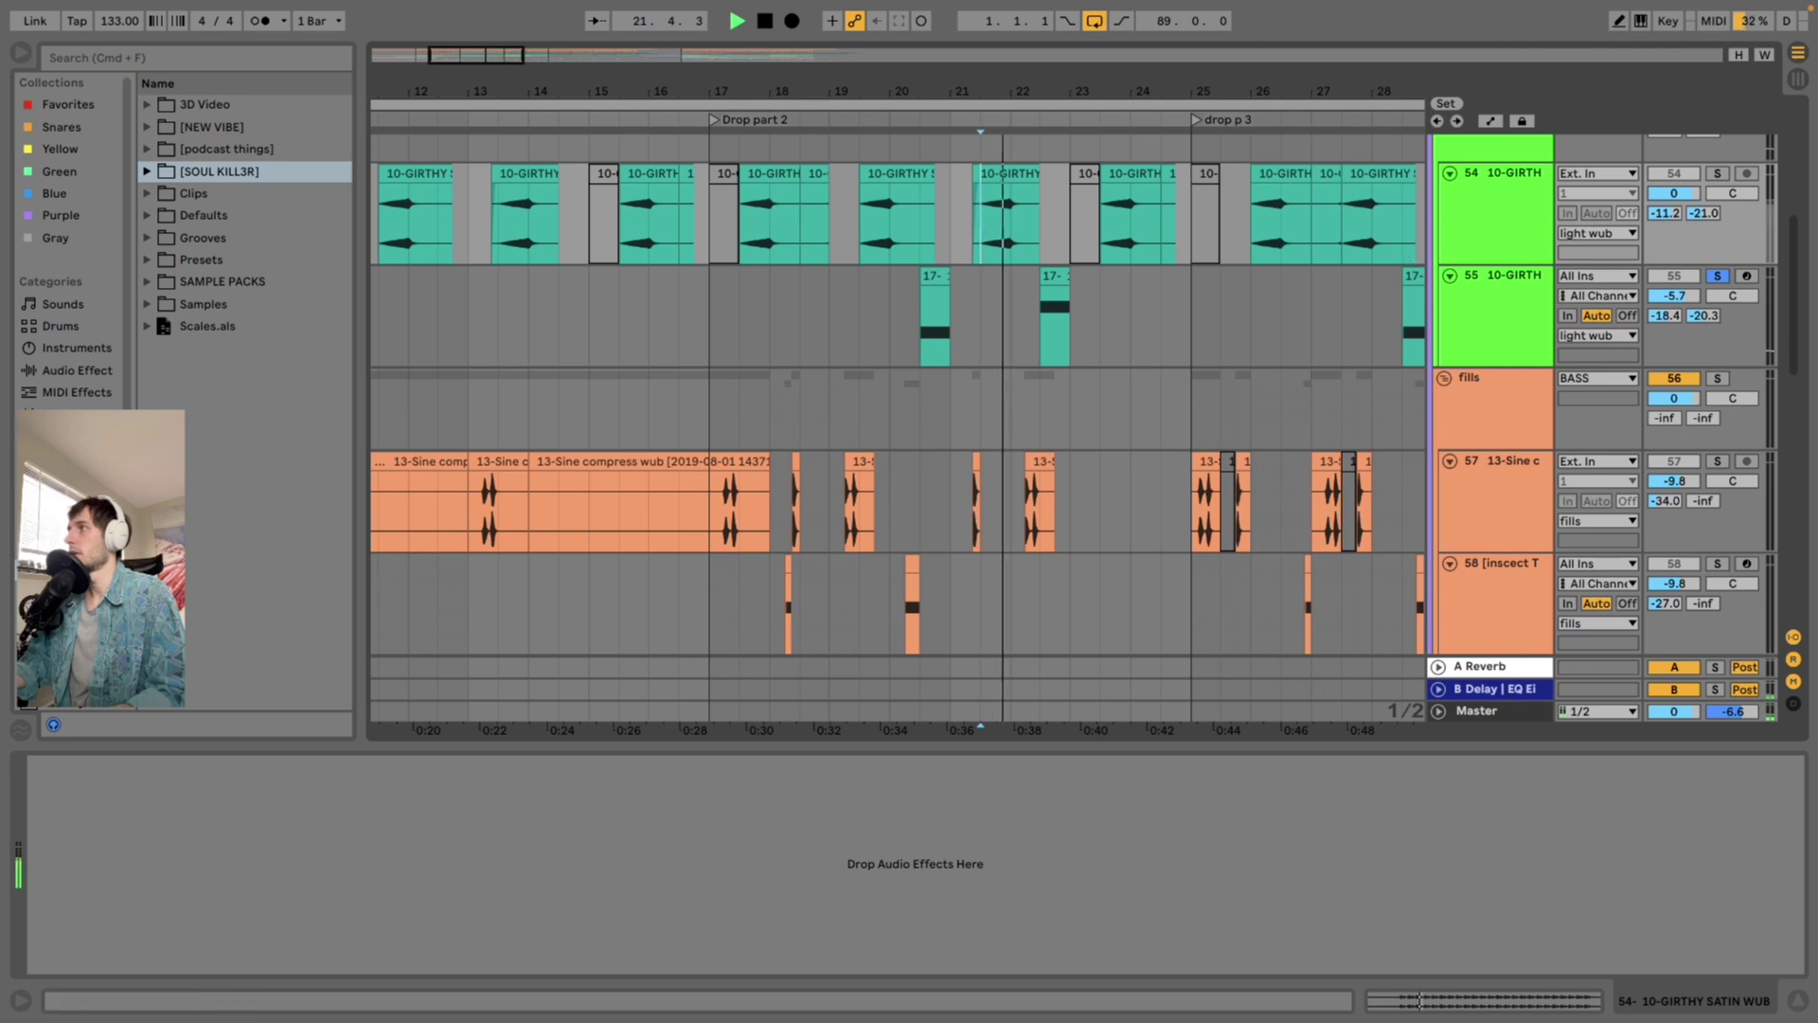
{"action": "key", "text": "space"}
{"action": "scroll", "coordinate": [980, 284], "scroll_direction": "up", "scroll_amount": 2}
{"action": "scroll", "coordinate": [898, 395], "scroll_direction": "up", "scroll_amount": 2}
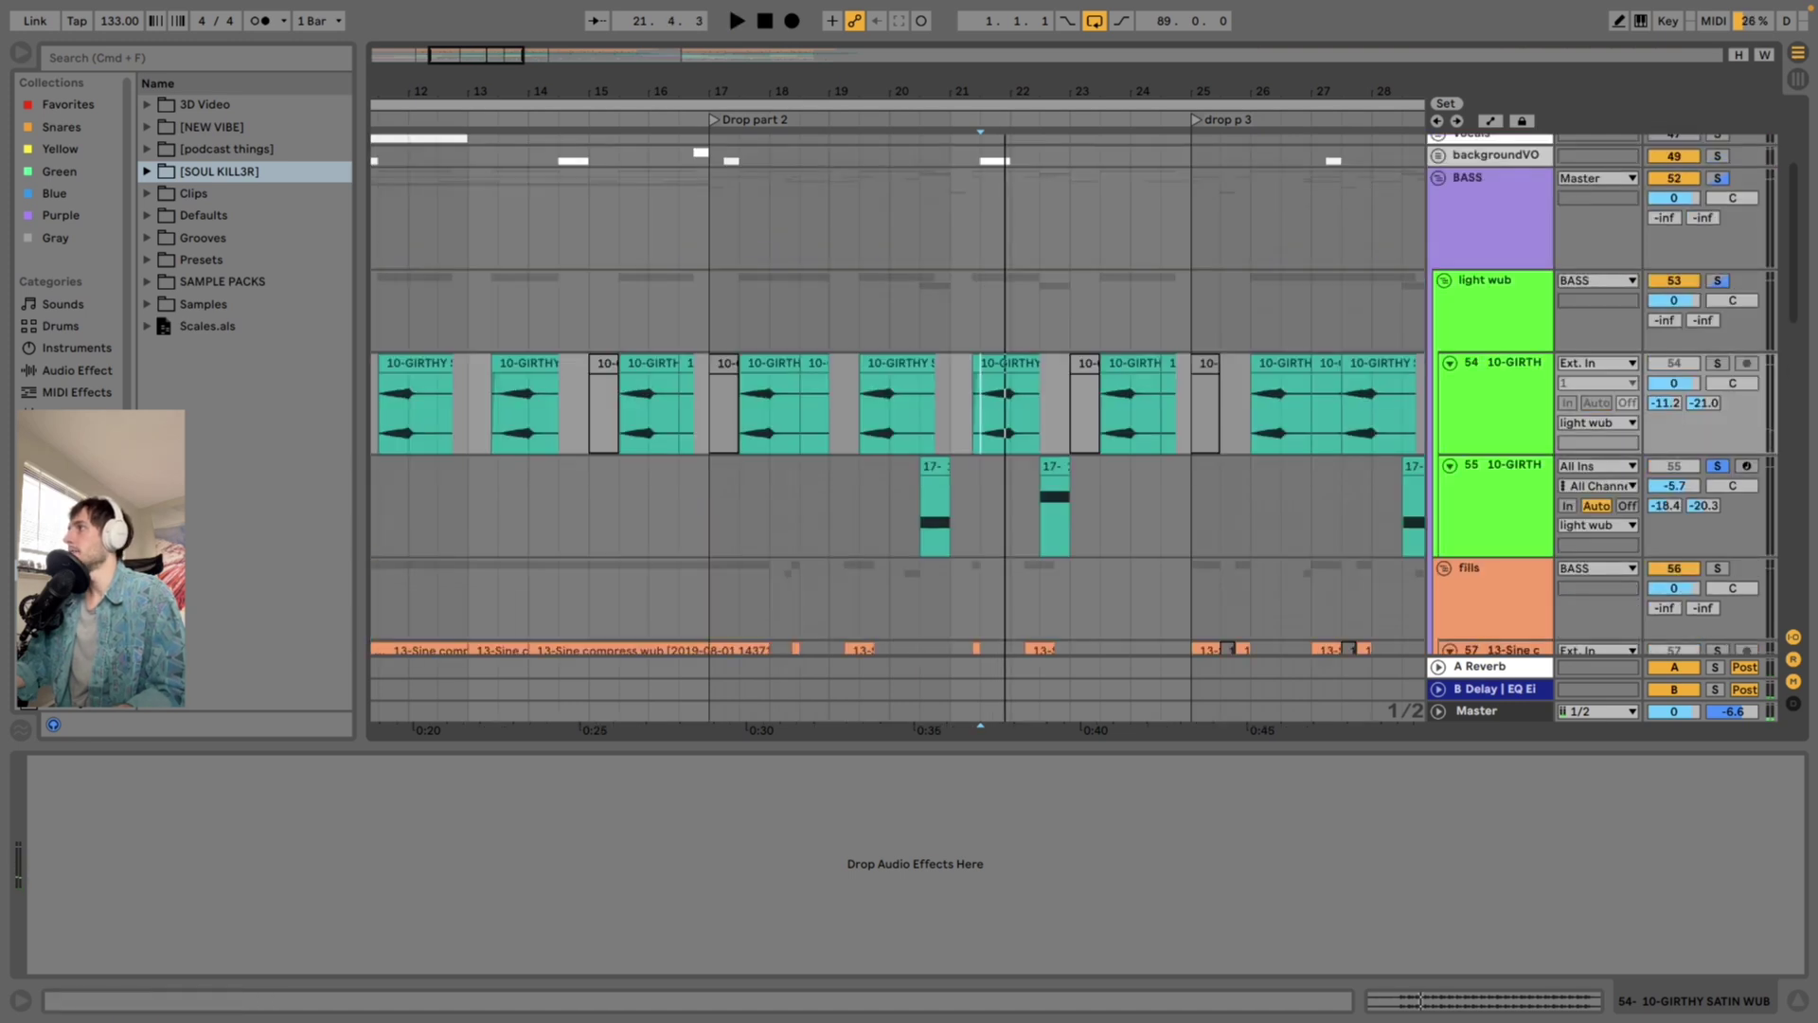
Play the 57 13-Sine compress wub fill clip in bar 19 within the fills group
{"action": "key", "text": "w"}
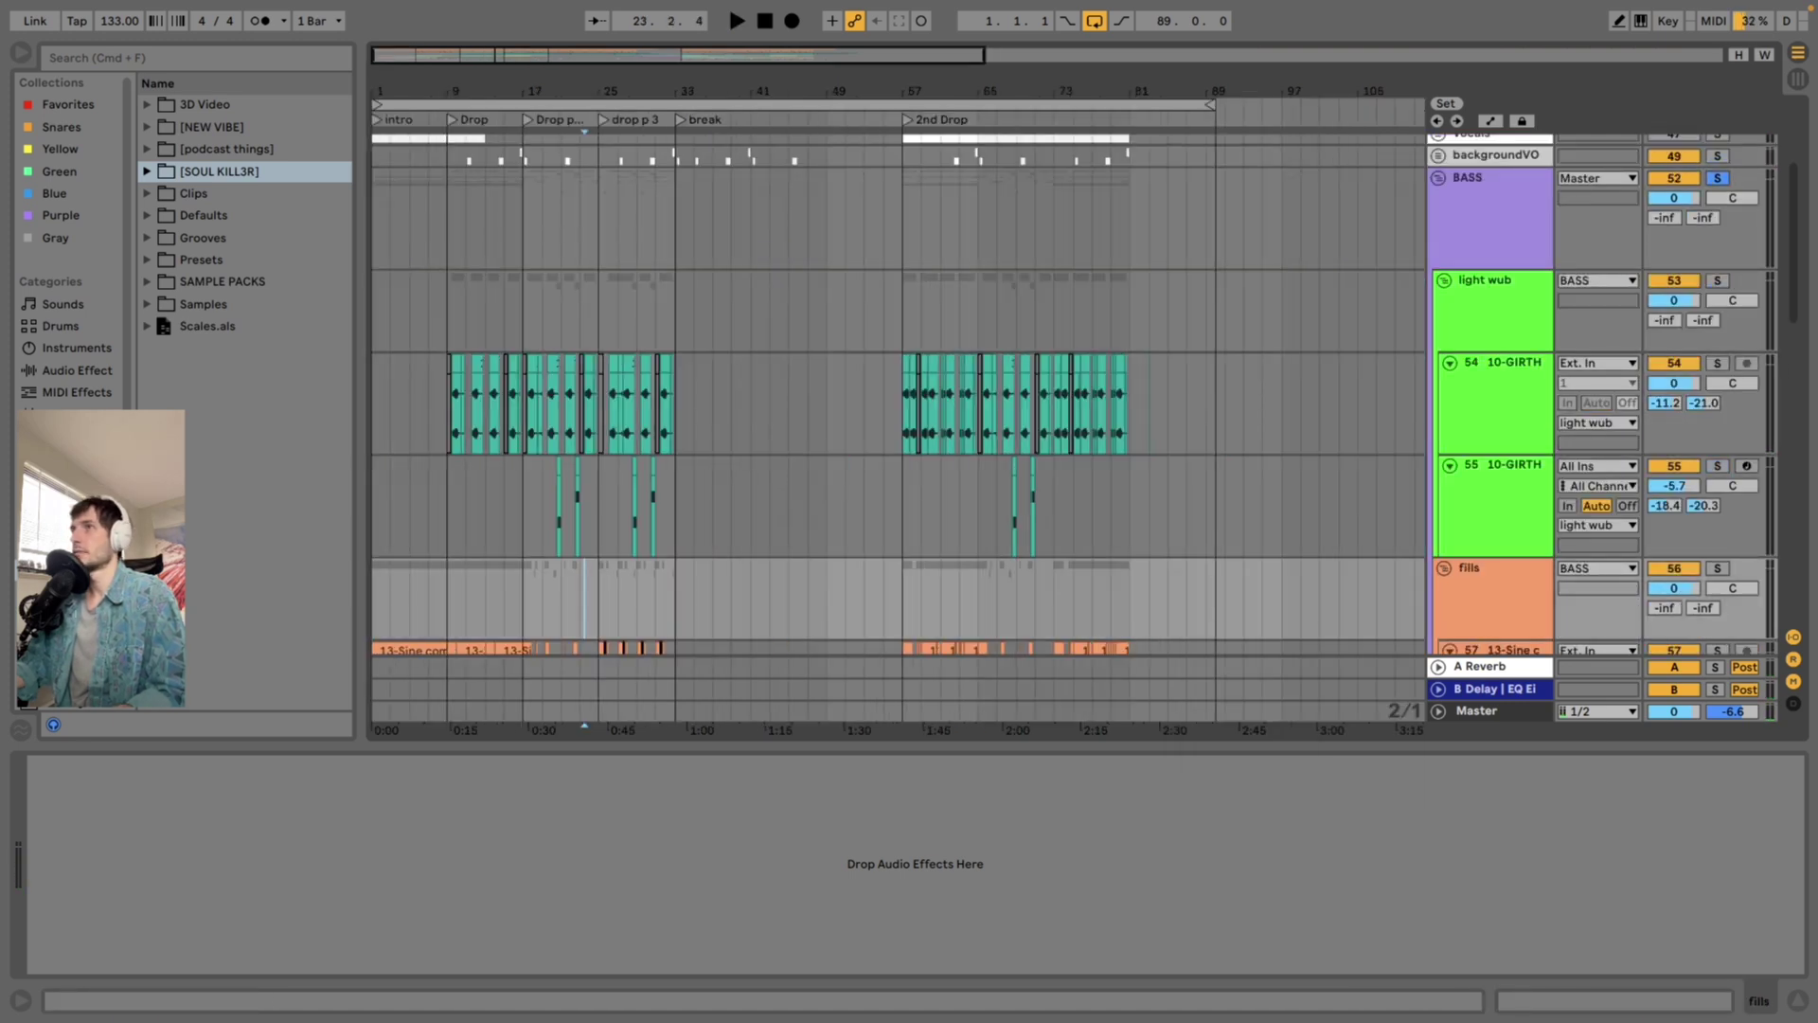
{"action": "scroll", "coordinate": [584, 599], "scroll_direction": "up", "scroll_amount": 10}
{"action": "scroll", "coordinate": [898, 395], "scroll_direction": "down", "scroll_amount": 9}
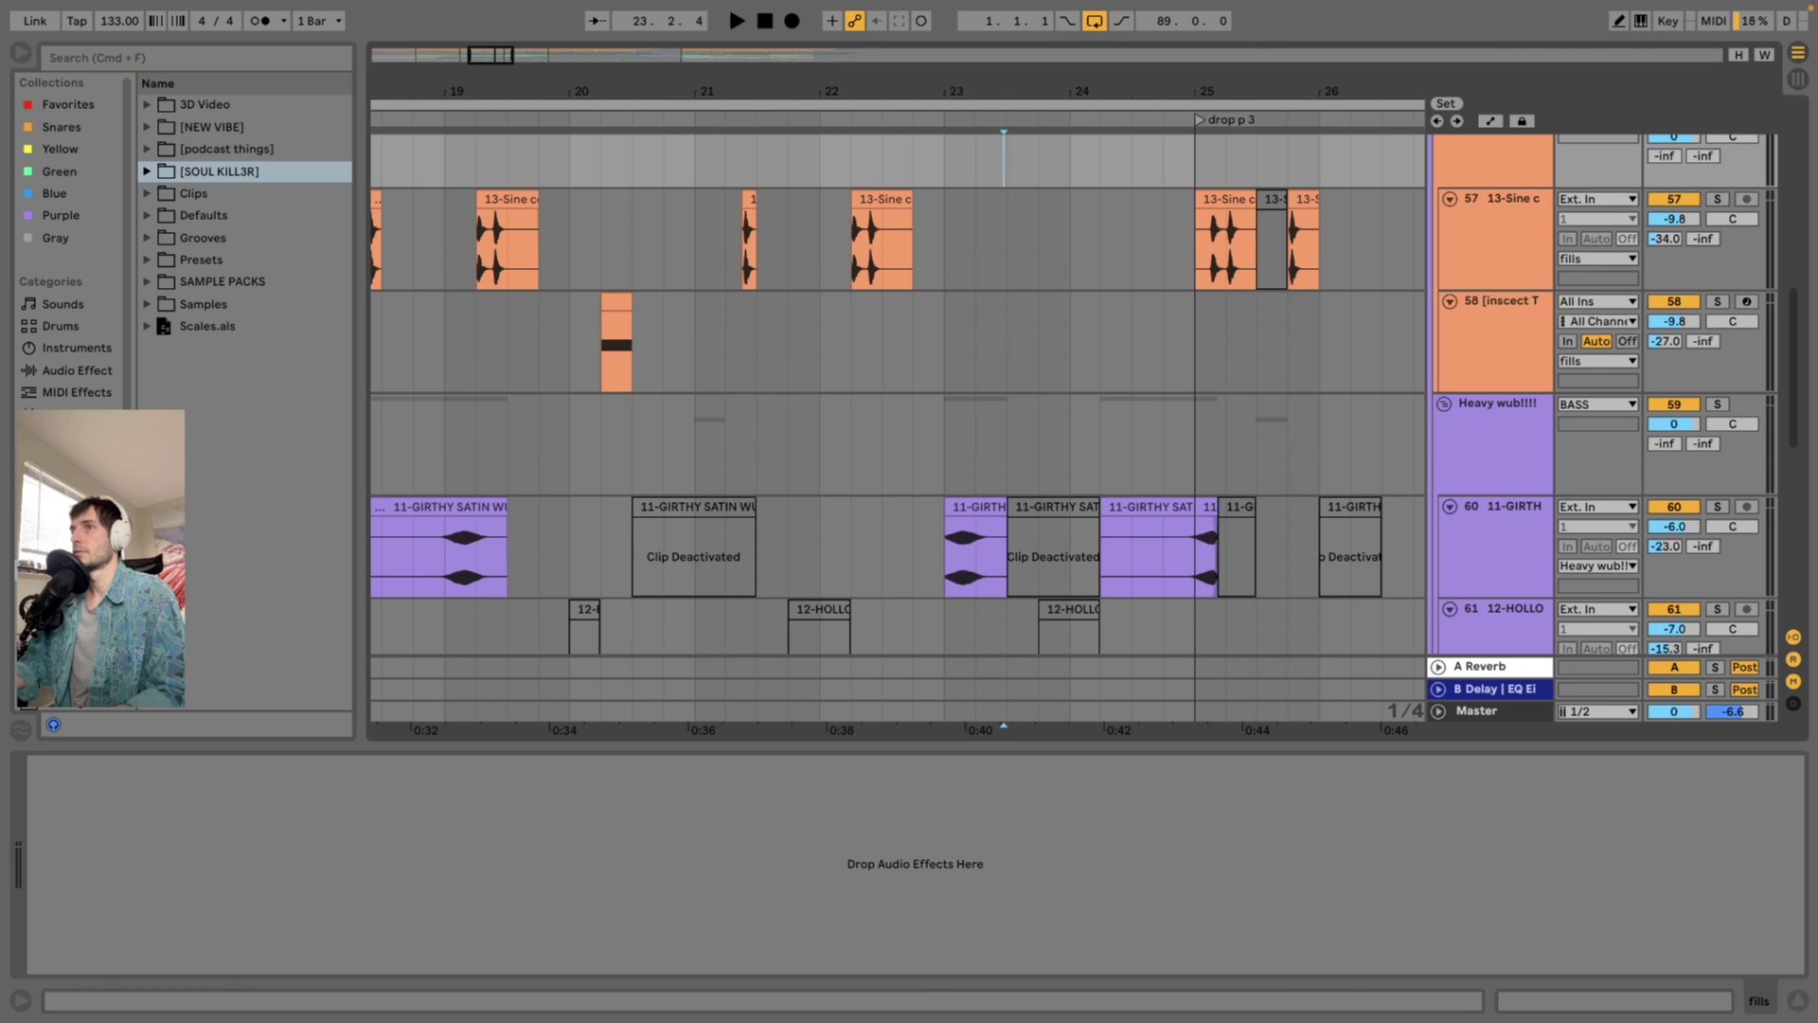
{"action": "left_click", "coordinate": [477, 249]}
{"action": "key", "text": "space"}
{"action": "key", "text": "space"}
Show the devices of the 58 [inscect Ter Bass] track and play its clip from 20.2.1 repeatedly
{"action": "left_click", "coordinate": [601, 352]}
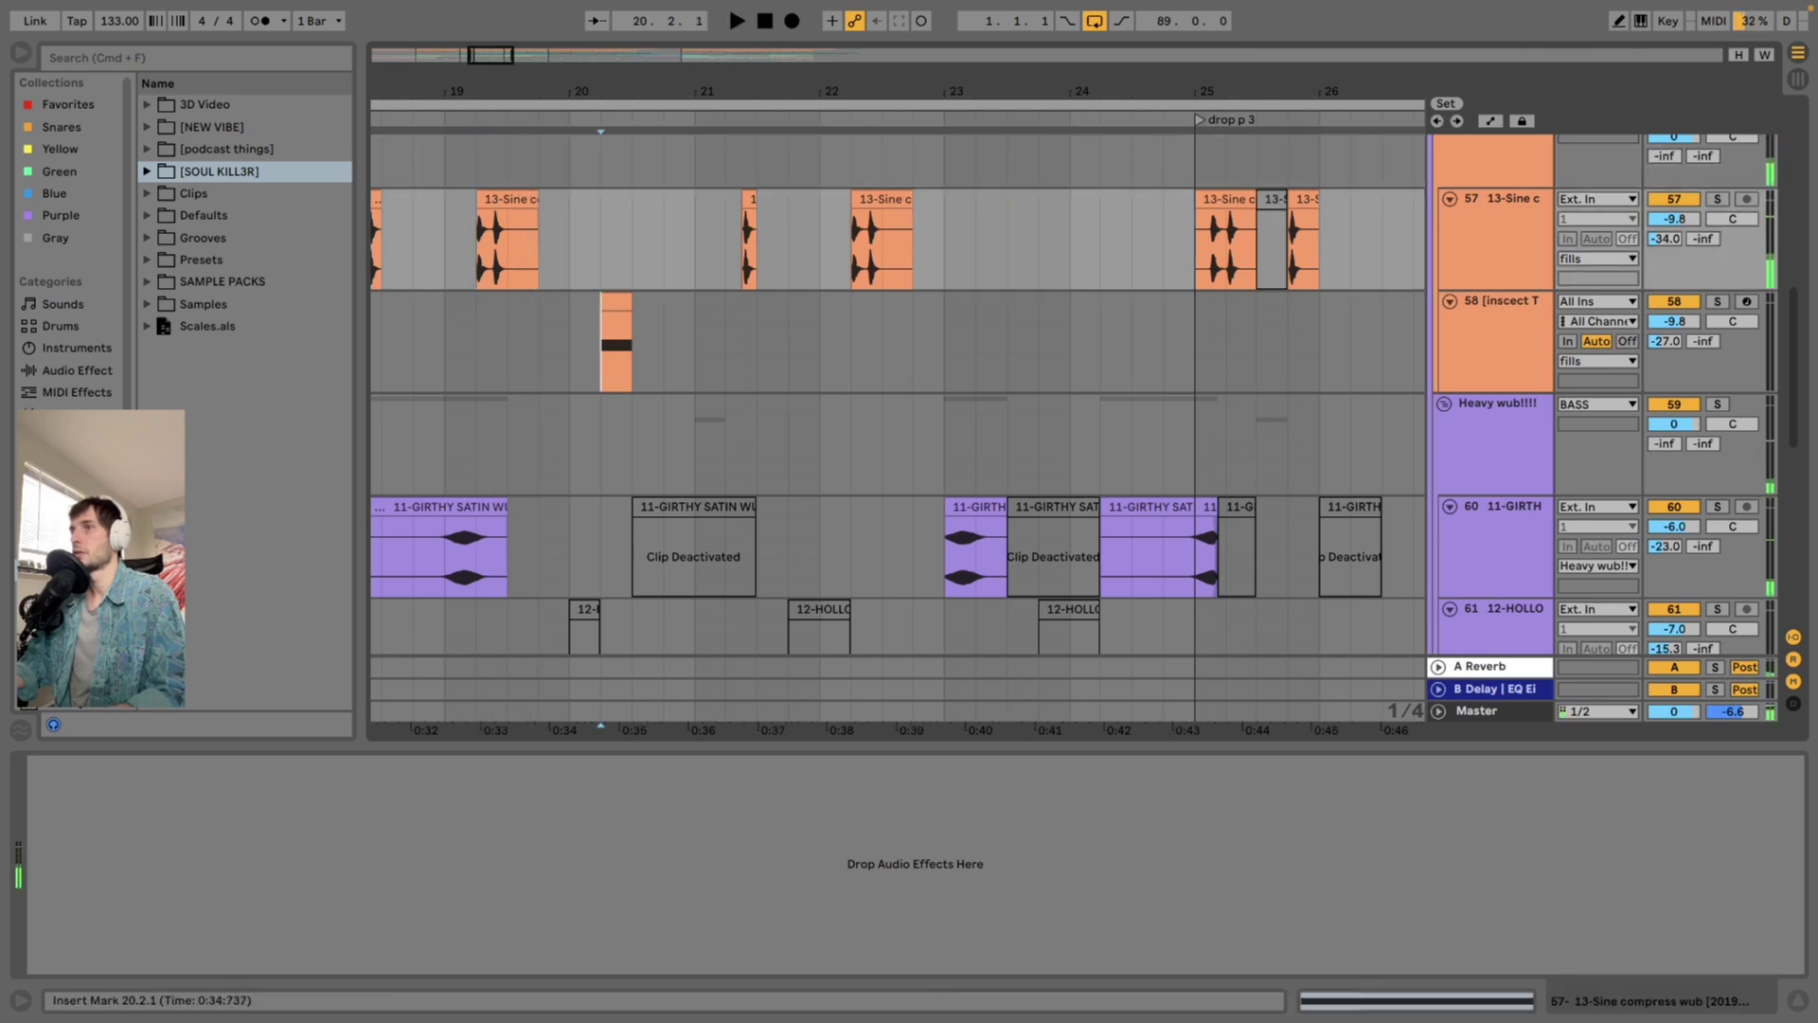
{"action": "key", "text": "space"}
{"action": "key", "text": "space"}
{"action": "scroll", "coordinate": [601, 352], "scroll_direction": "down", "scroll_amount": 2}
{"action": "key", "text": "space"}
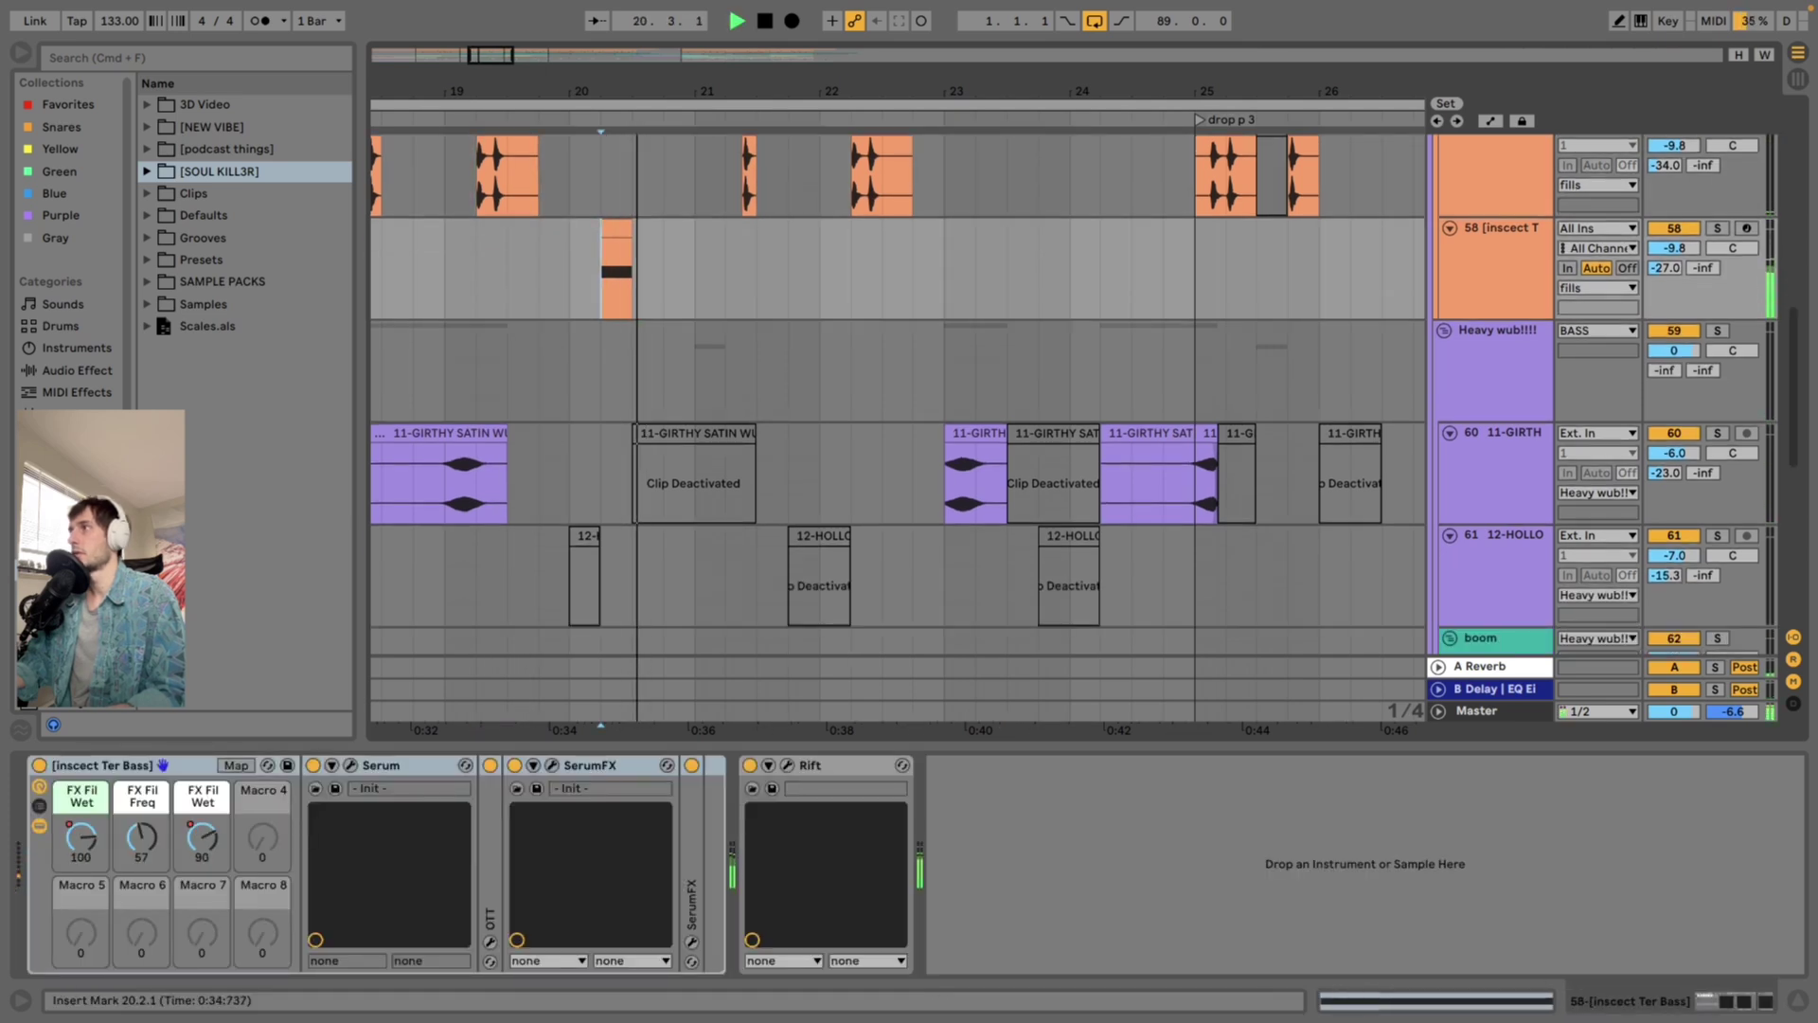
{"action": "key", "text": "space"}
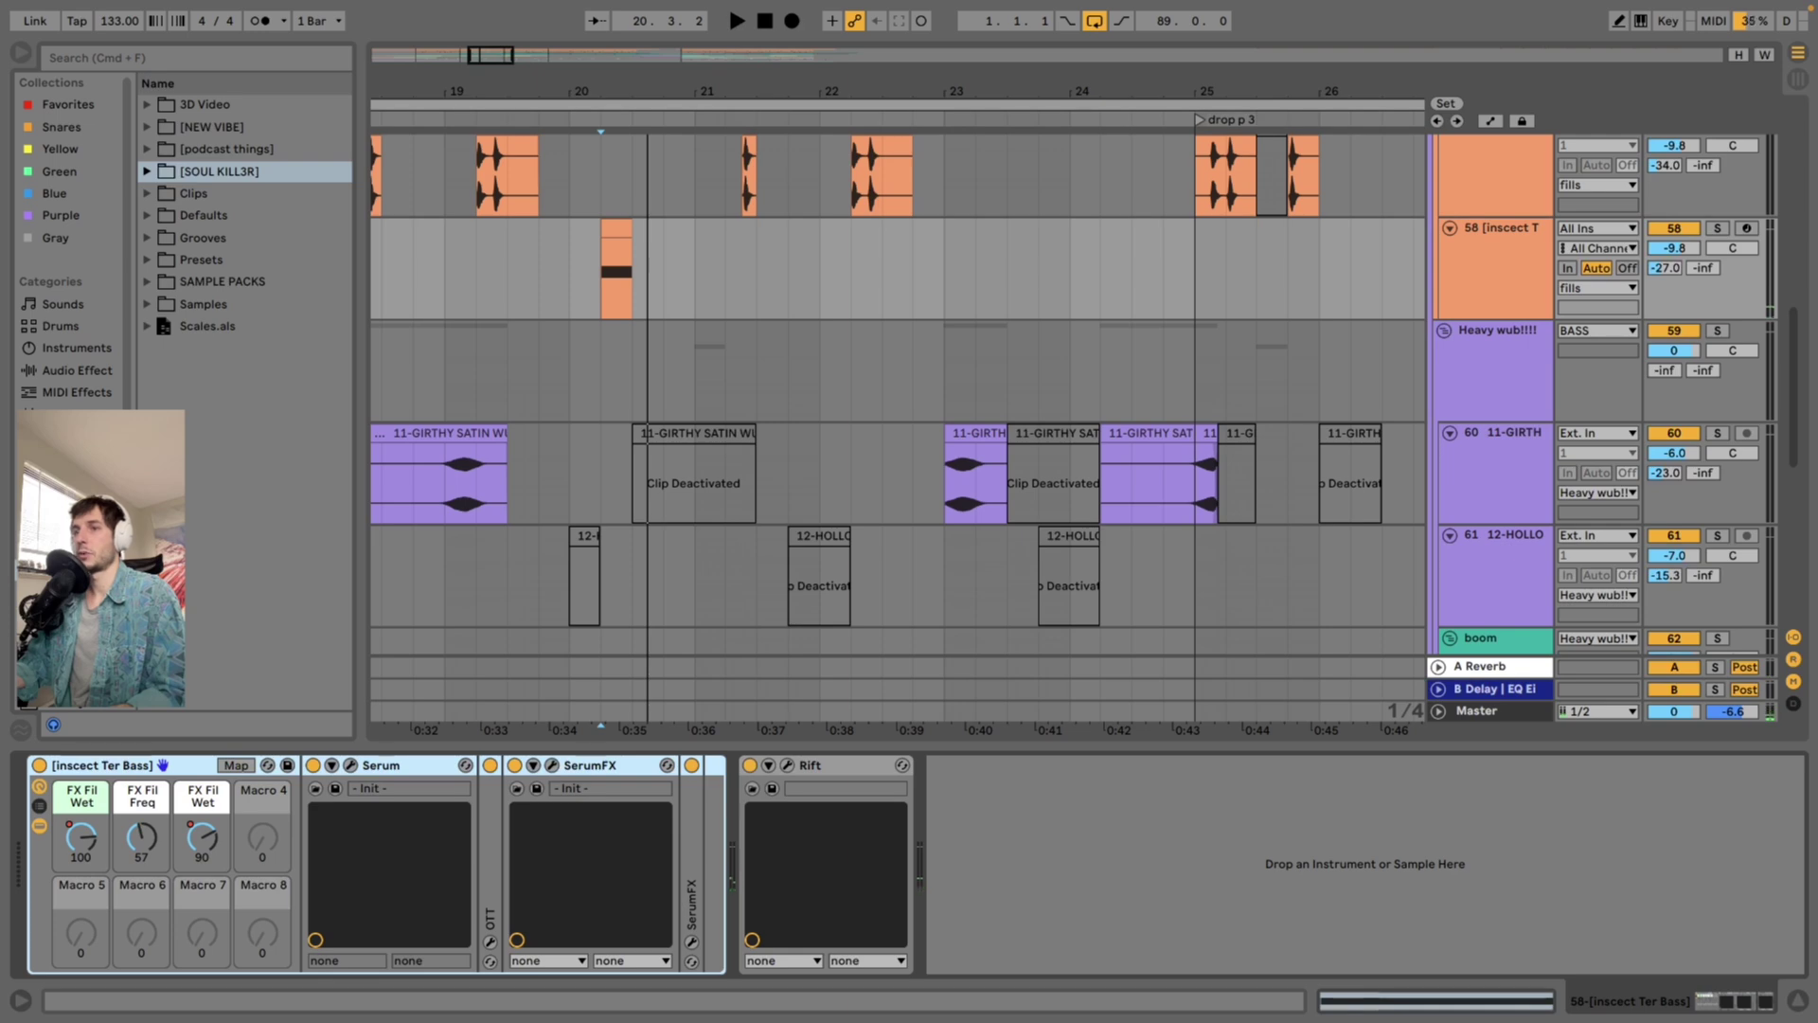
Open the [inscect Ter Bass] rack's Serum synth, play the clip, and move the plugin window clear of the device chain
{"action": "left_click", "coordinate": [351, 765]}
{"action": "key", "text": "space"}
{"action": "key", "text": "space"}
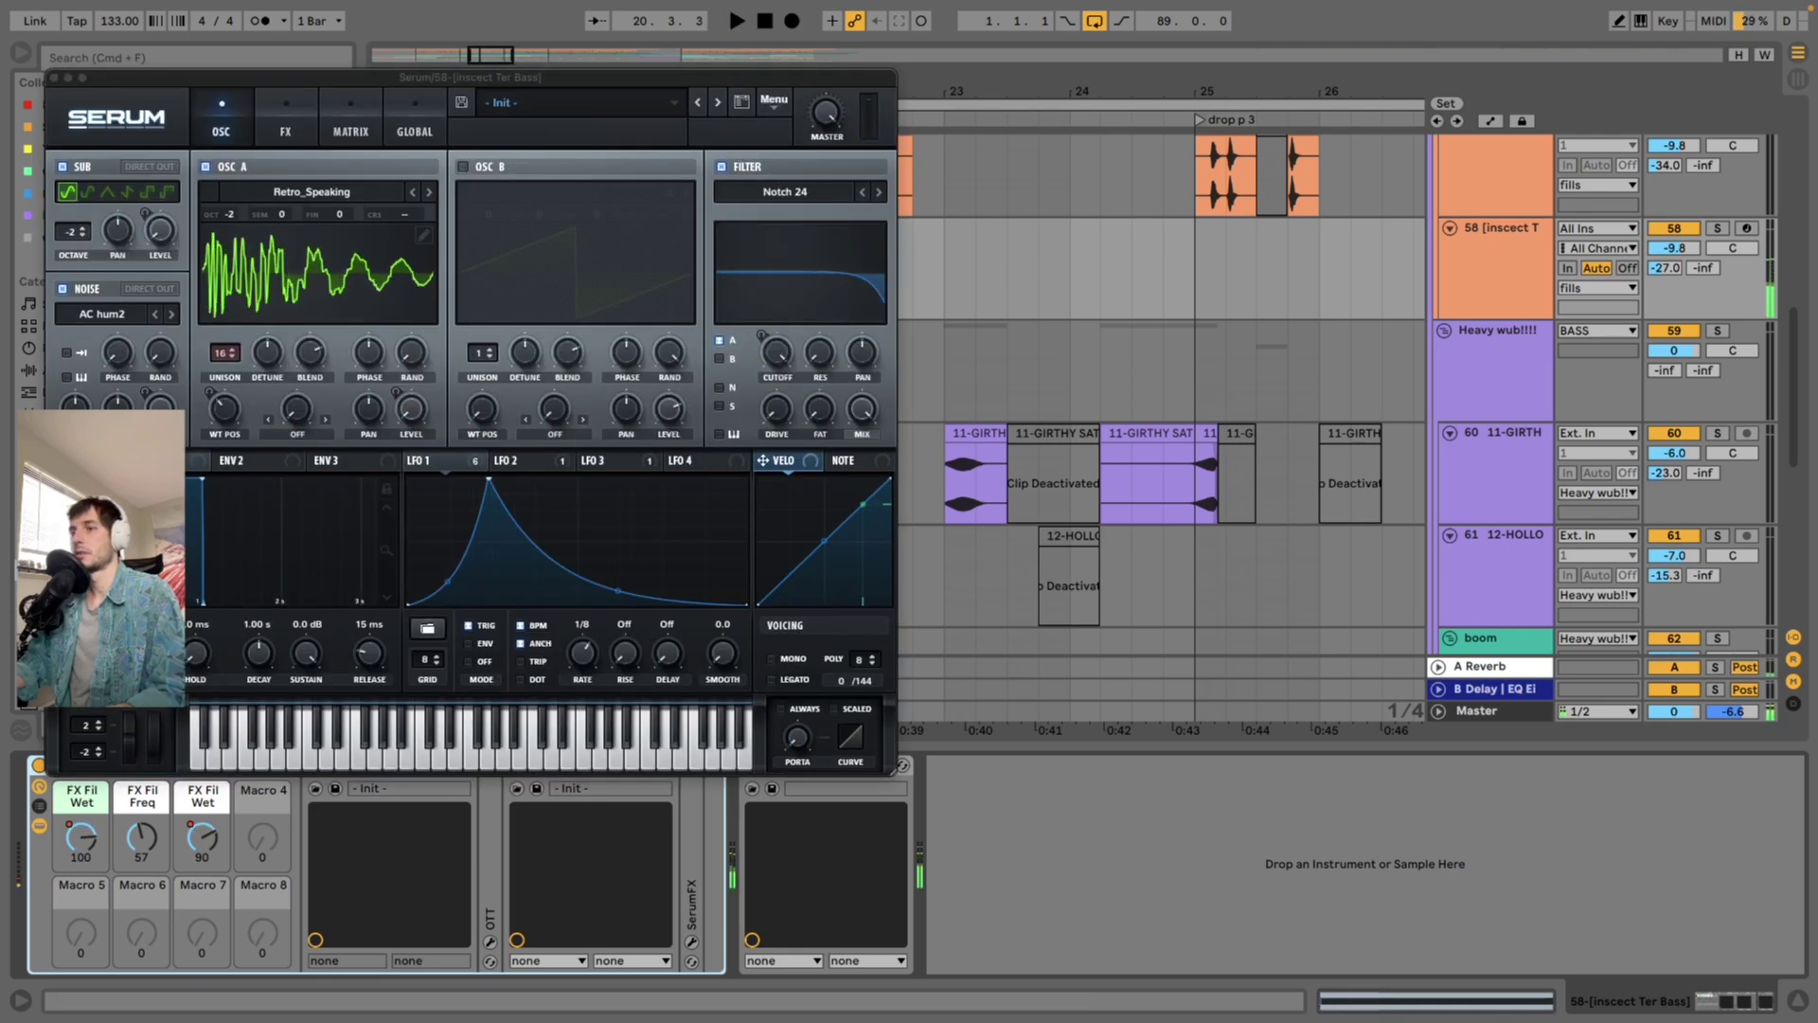
{"action": "left_click_drag", "start_coordinate": [469, 77], "coordinate": [1110, 50]}
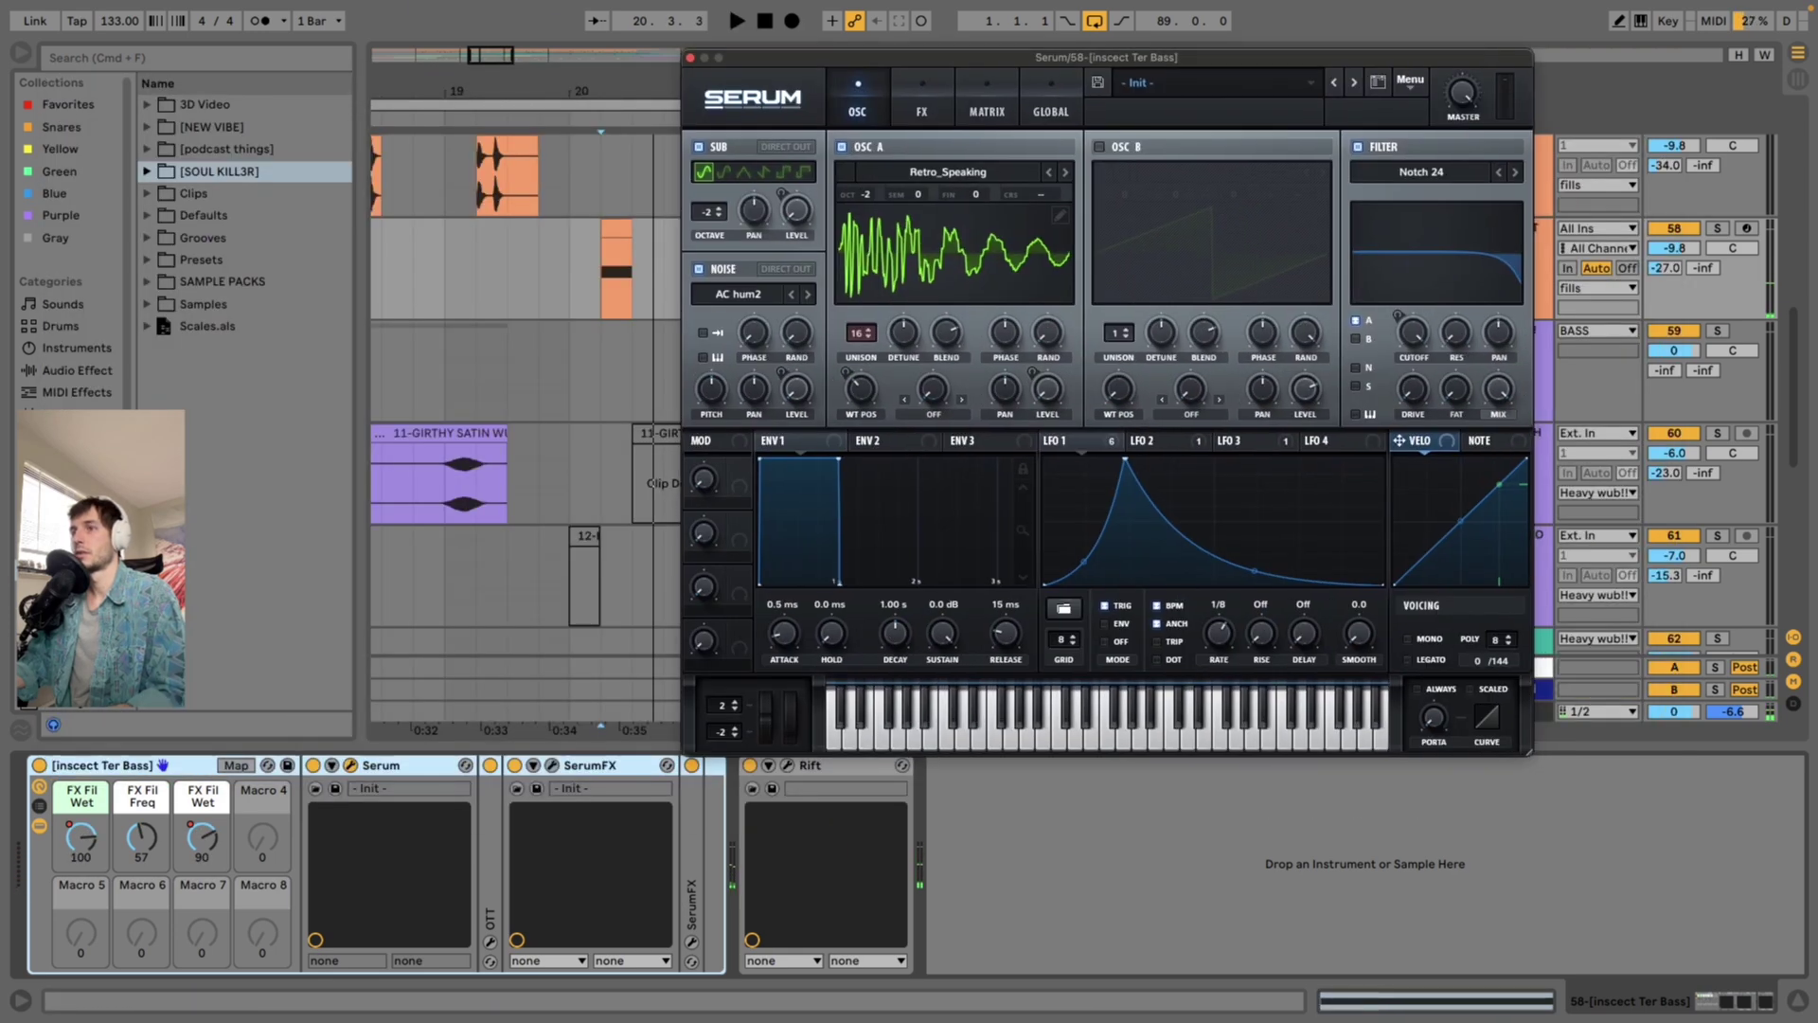
Open the rack's SerumFX plugin, play the clip with it in view, and close both Serum windows
{"action": "left_click", "coordinate": [552, 765]}
{"action": "key", "text": "space"}
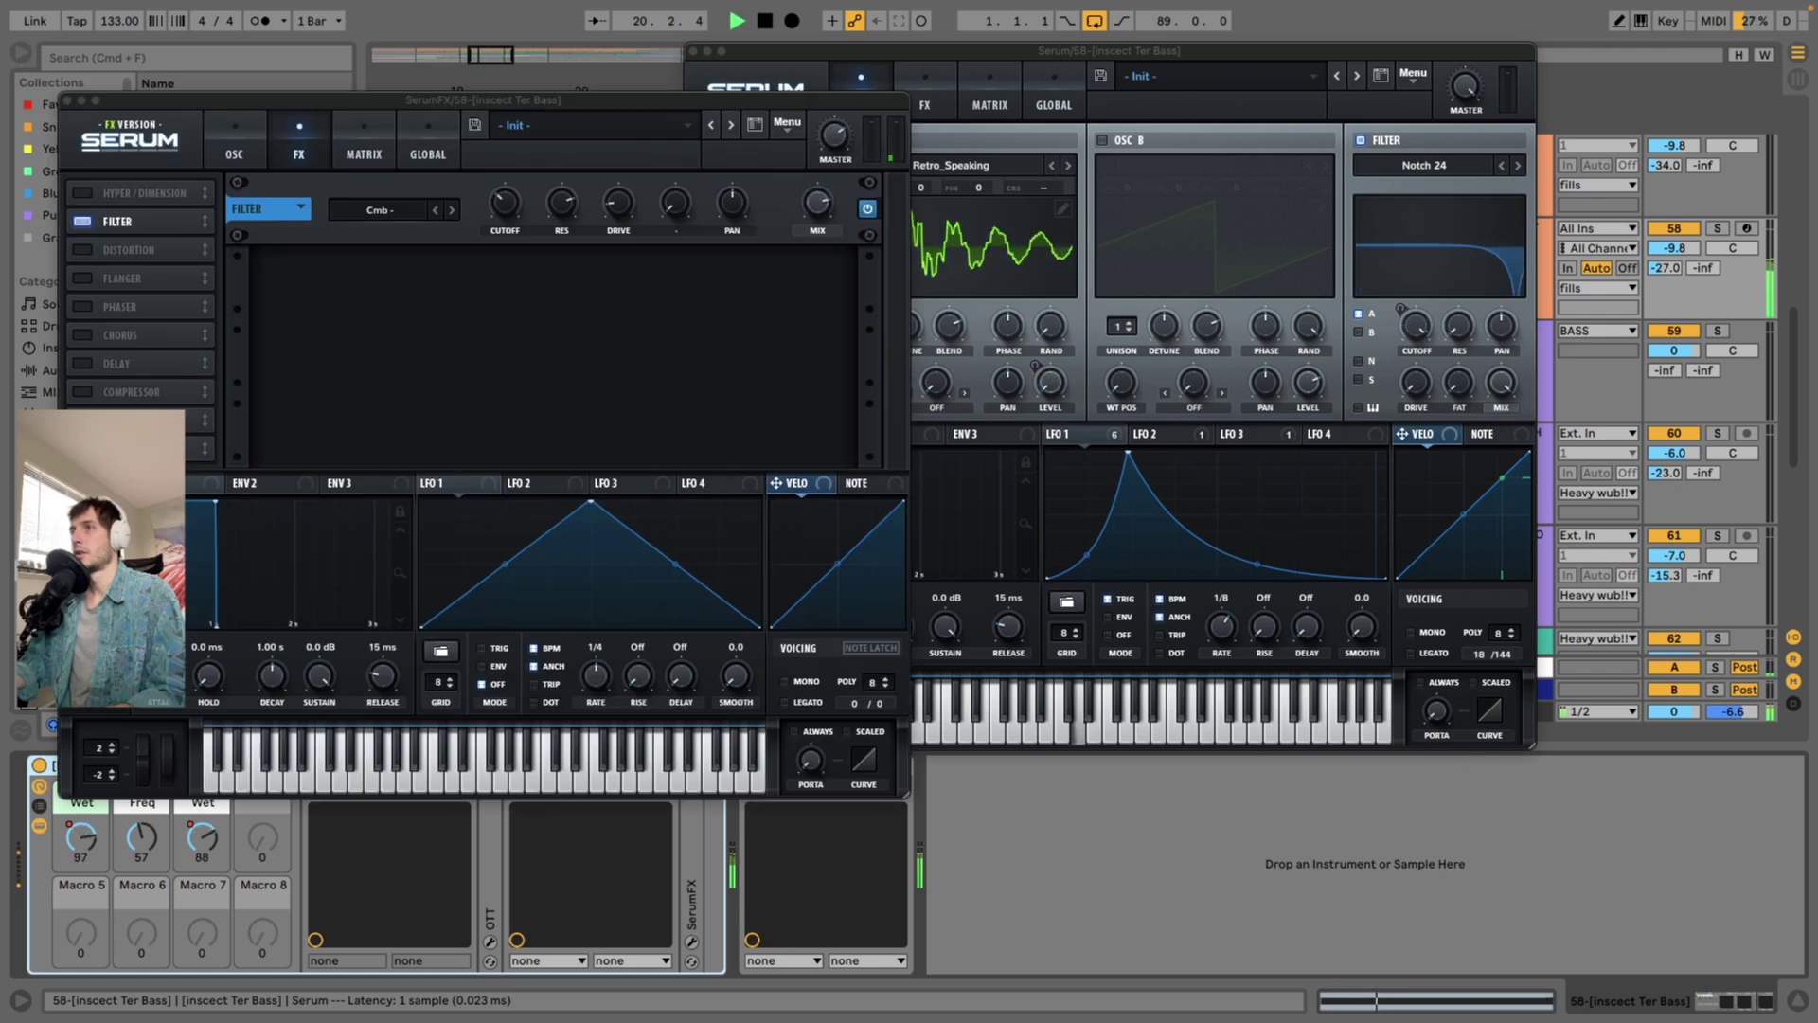
{"action": "key", "text": "space"}
{"action": "left_click", "coordinate": [67, 100]}
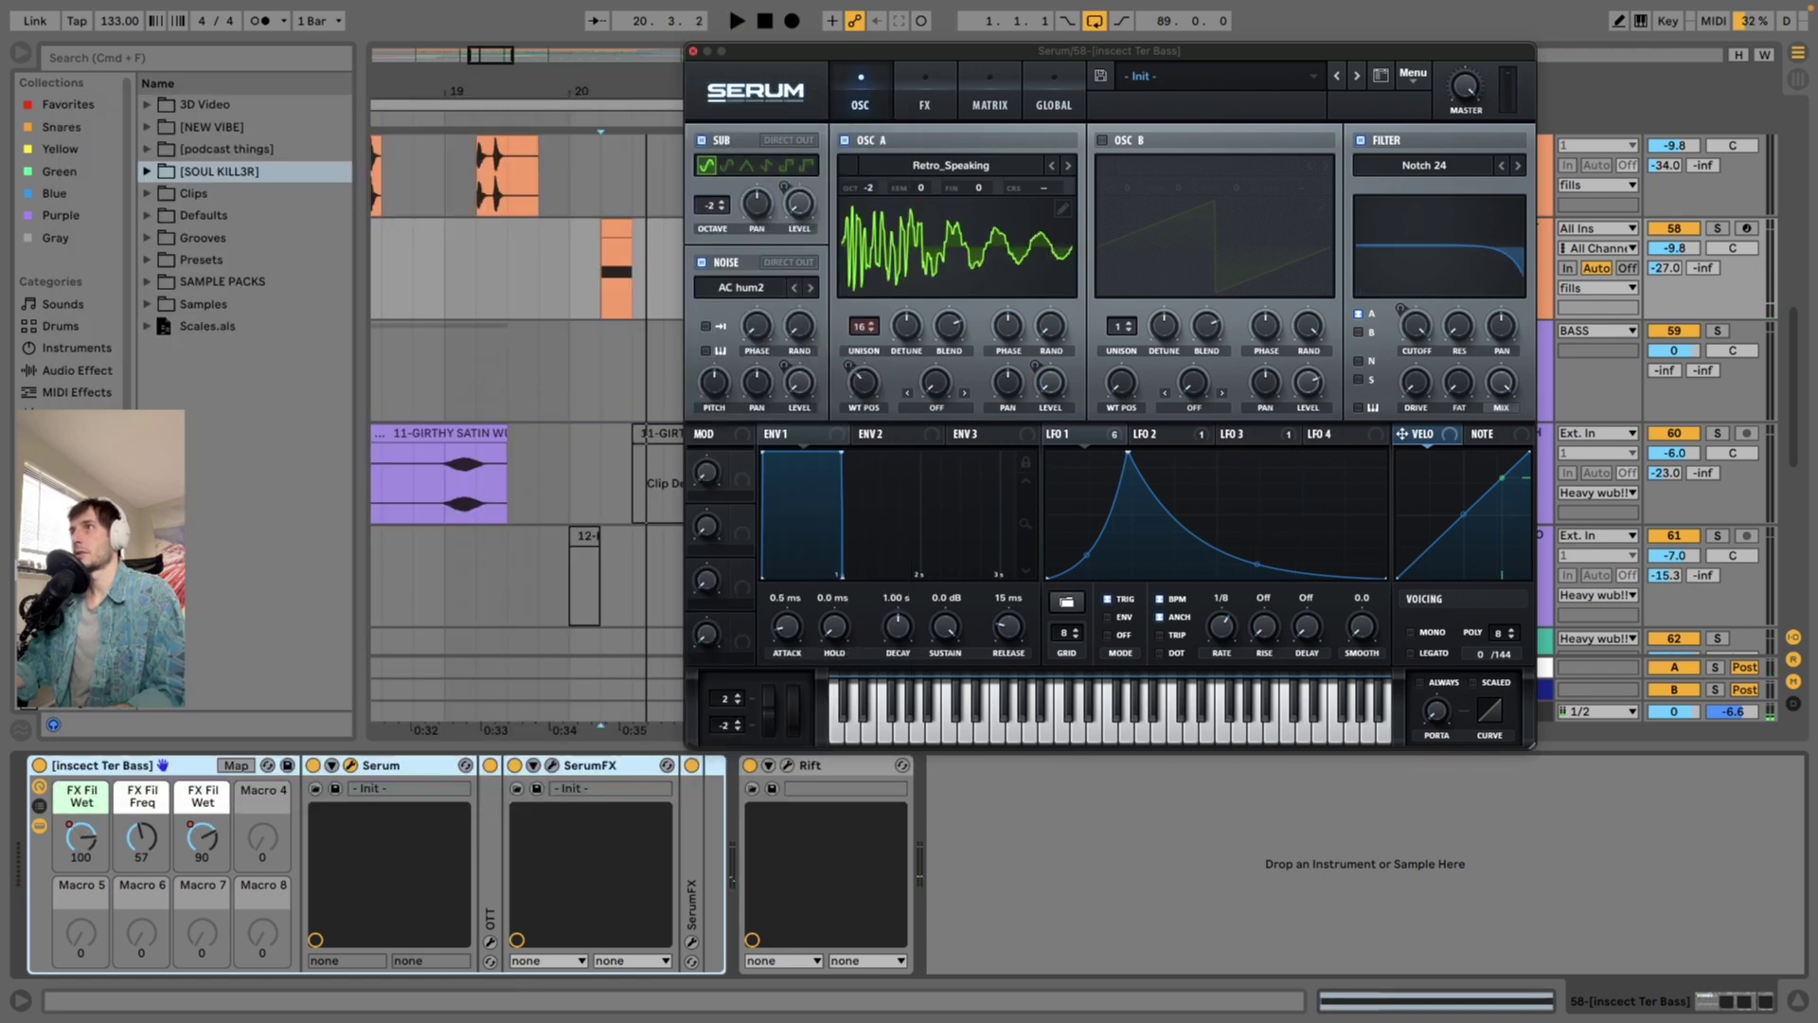
{"action": "left_click", "coordinate": [693, 51]}
Open the Rift plugin on the [inscect Ter Bass] track, play the clip to examine its distortion, and close it
{"action": "left_click", "coordinate": [788, 765]}
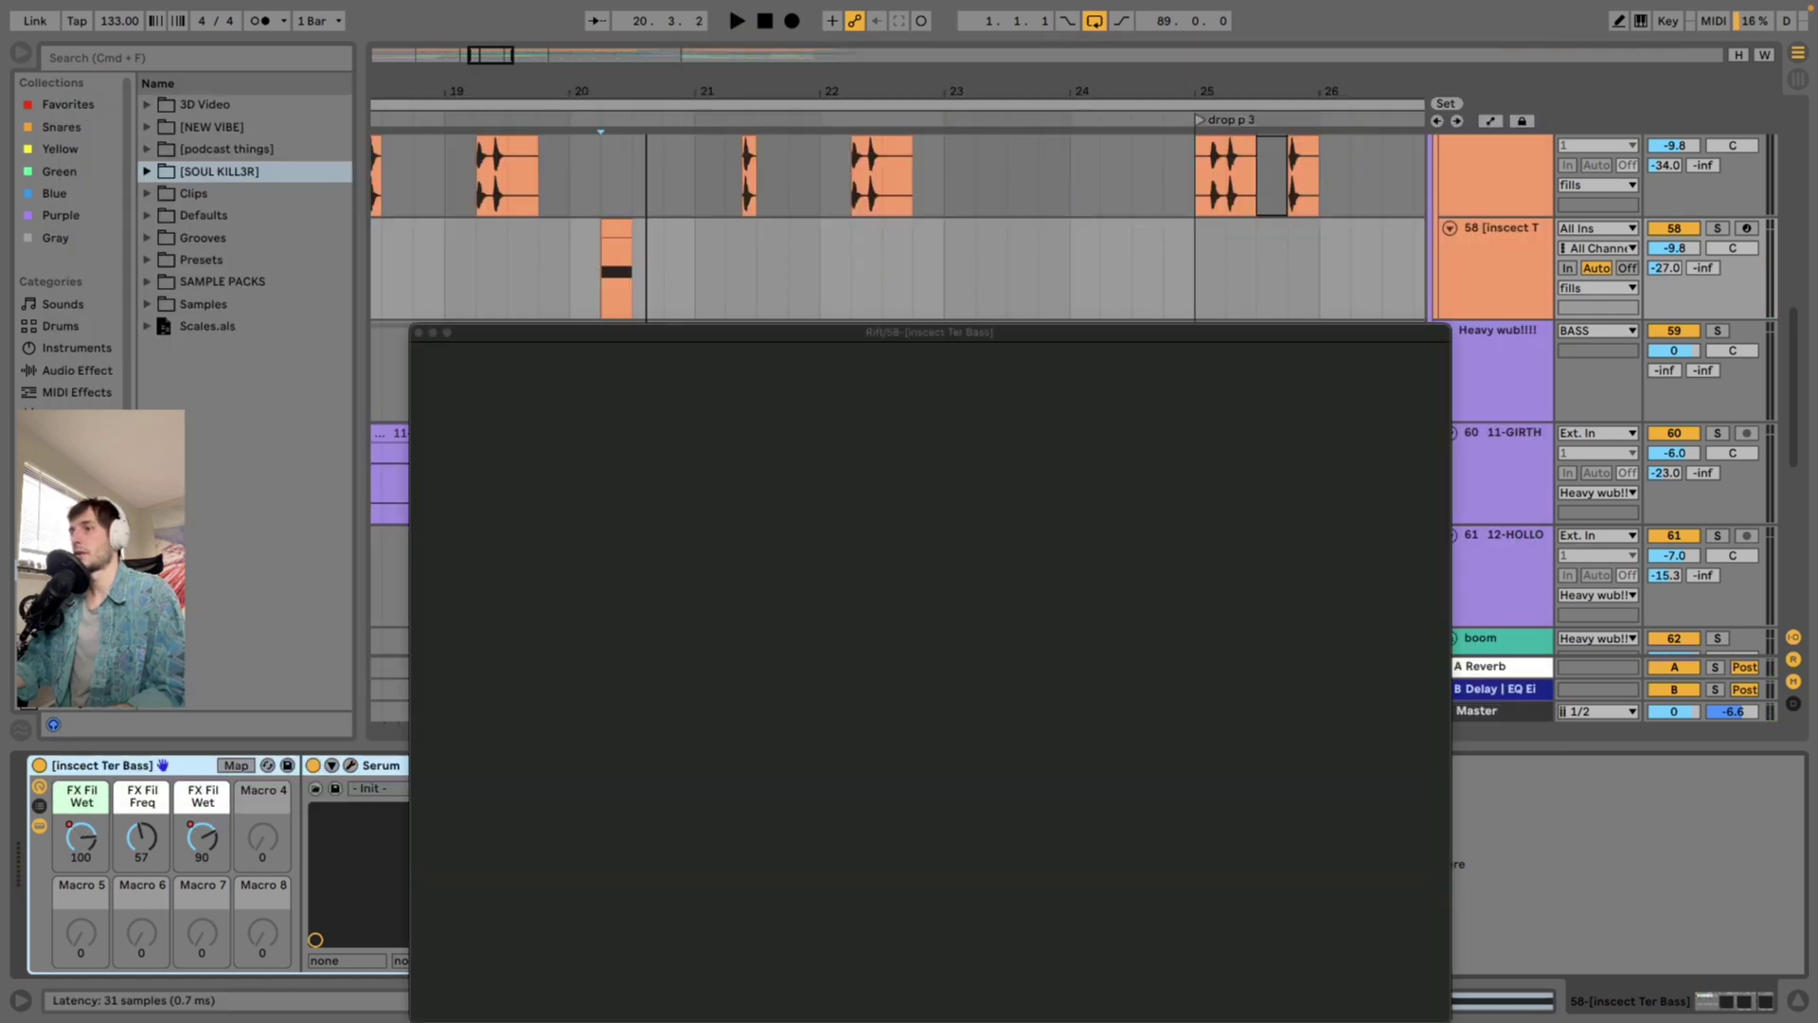
{"action": "key", "text": "space"}
{"action": "left_click_drag", "start_coordinate": [852, 332], "coordinate": [1013, 182]}
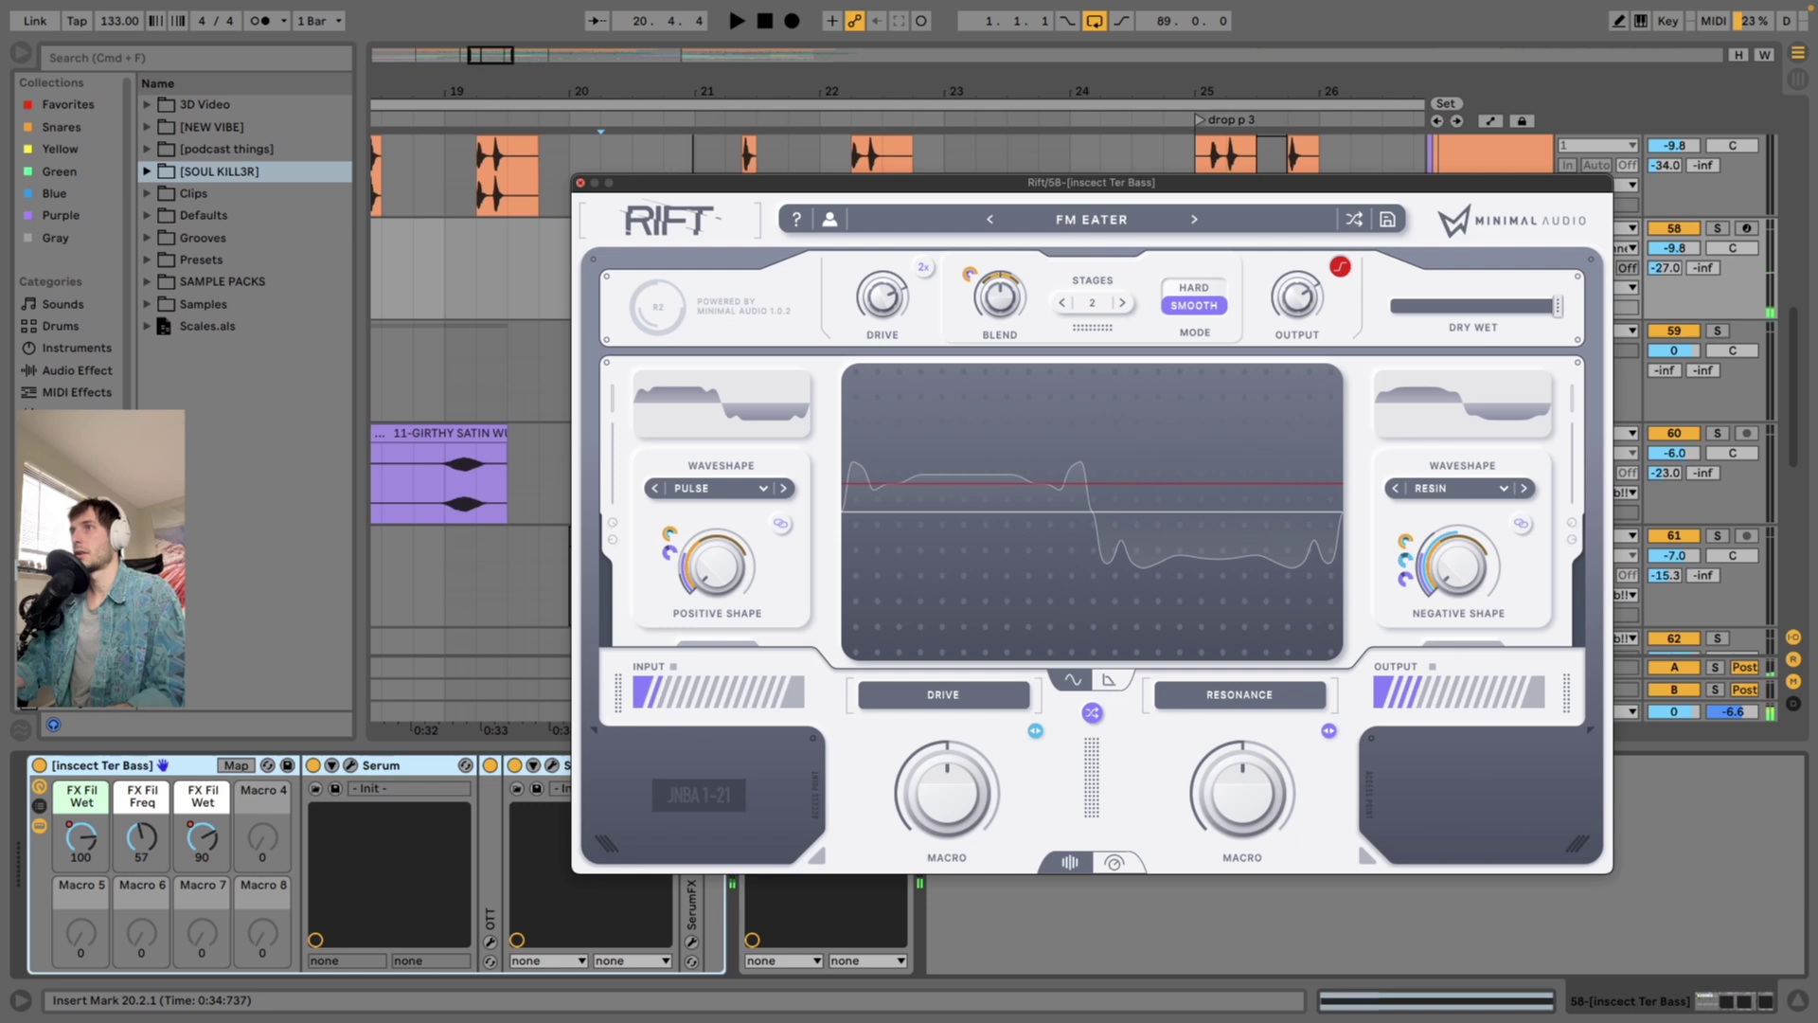
{"action": "left_click", "coordinate": [581, 182]}
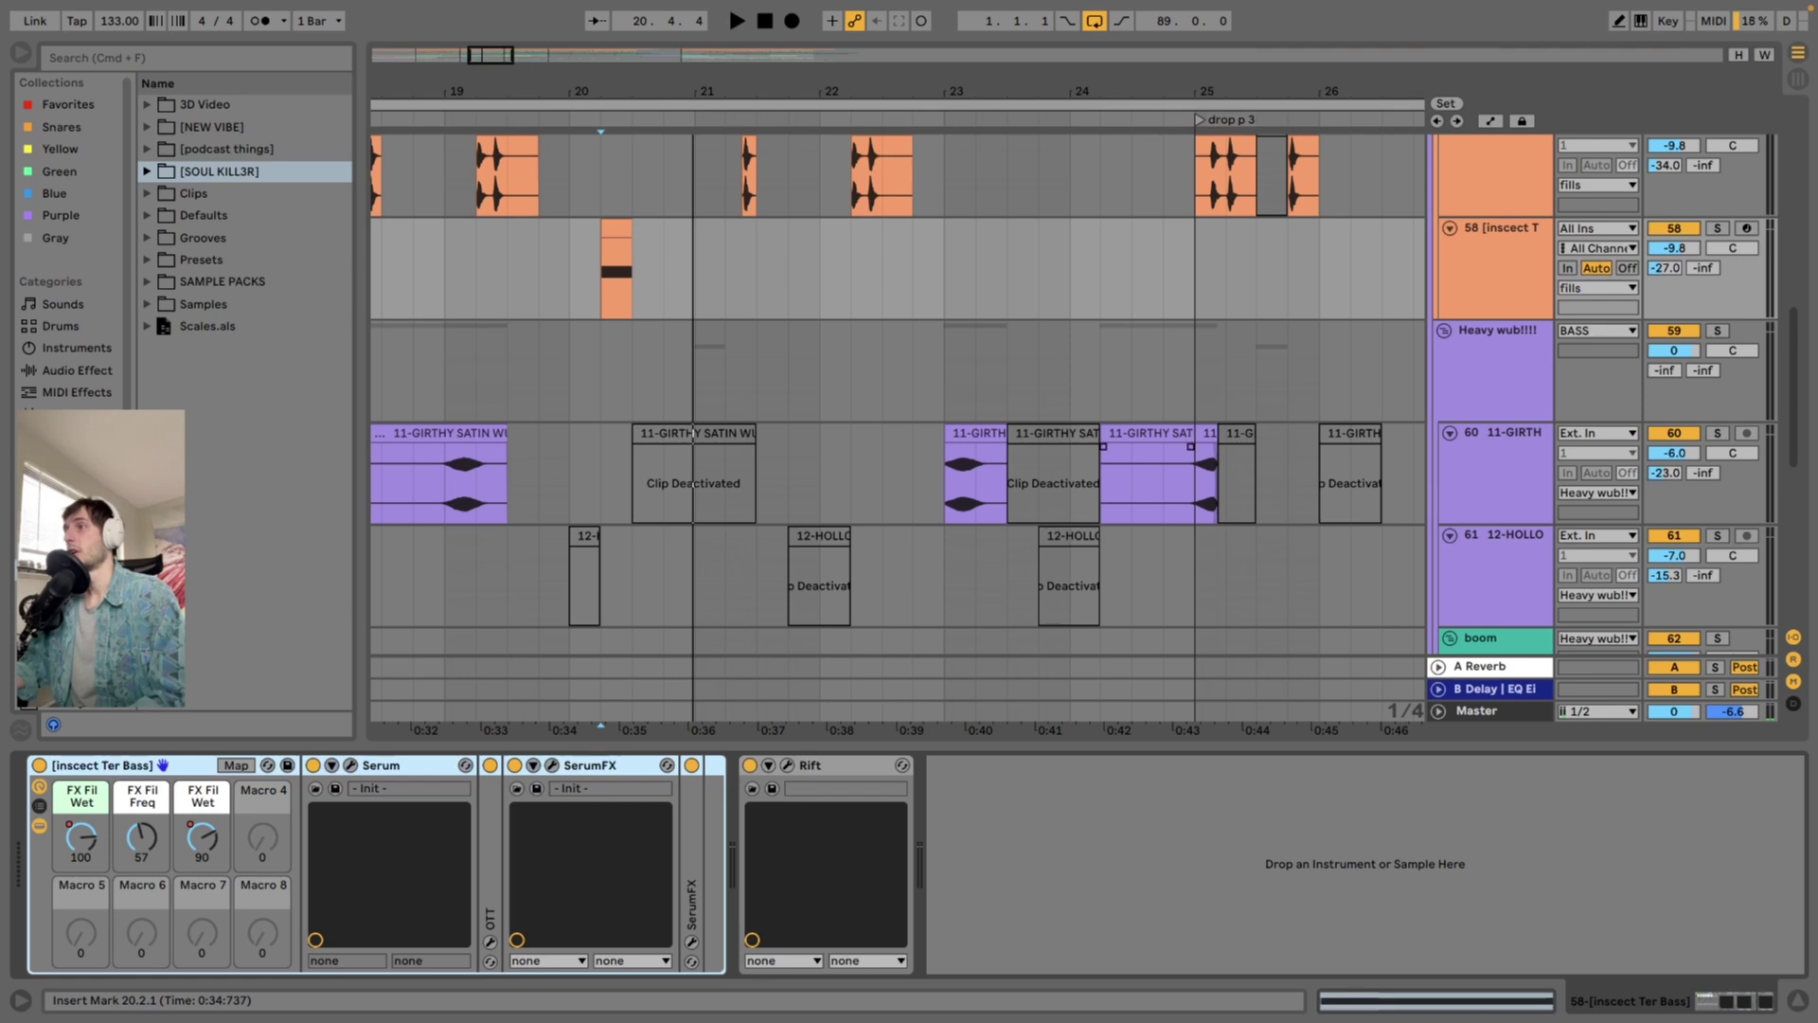
Look over the fills and Heavy wub!!!! group tracks and their clips between bars 18 and 25
{"action": "scroll", "coordinate": [897, 397], "scroll_direction": "down", "scroll_amount": 5}
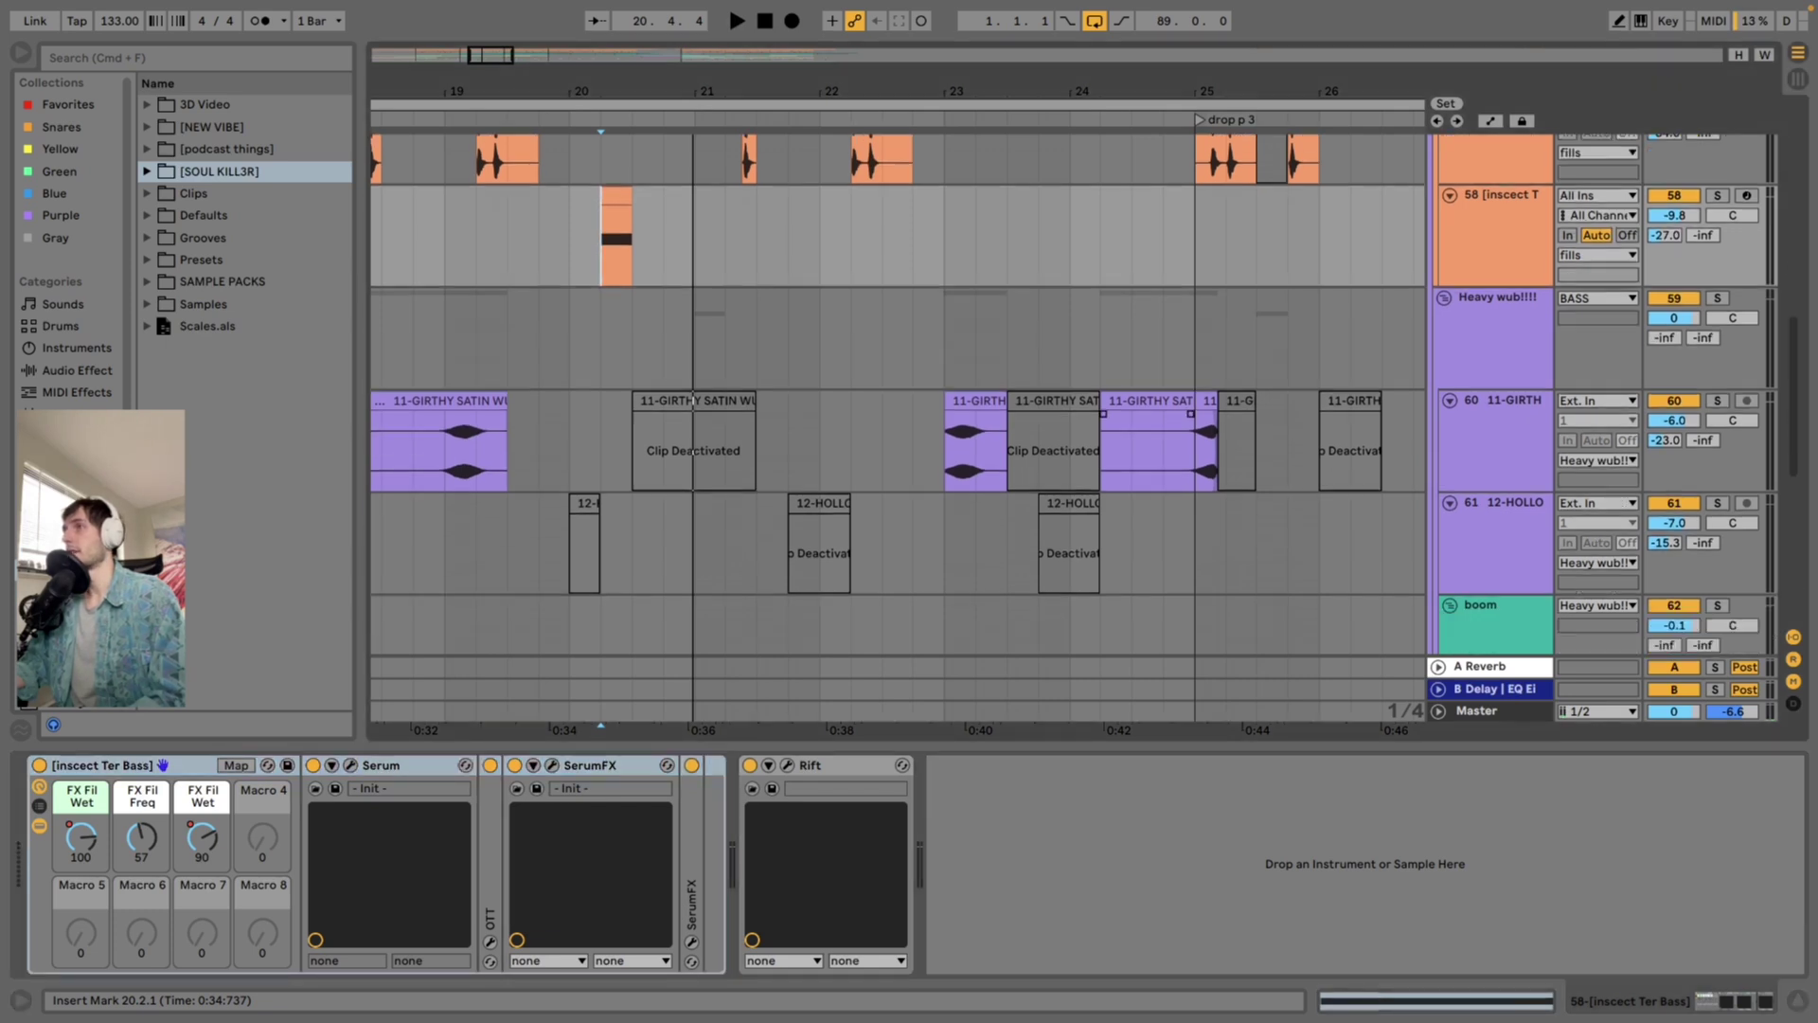
{"action": "scroll", "coordinate": [897, 388], "scroll_direction": "up", "scroll_amount": 5}
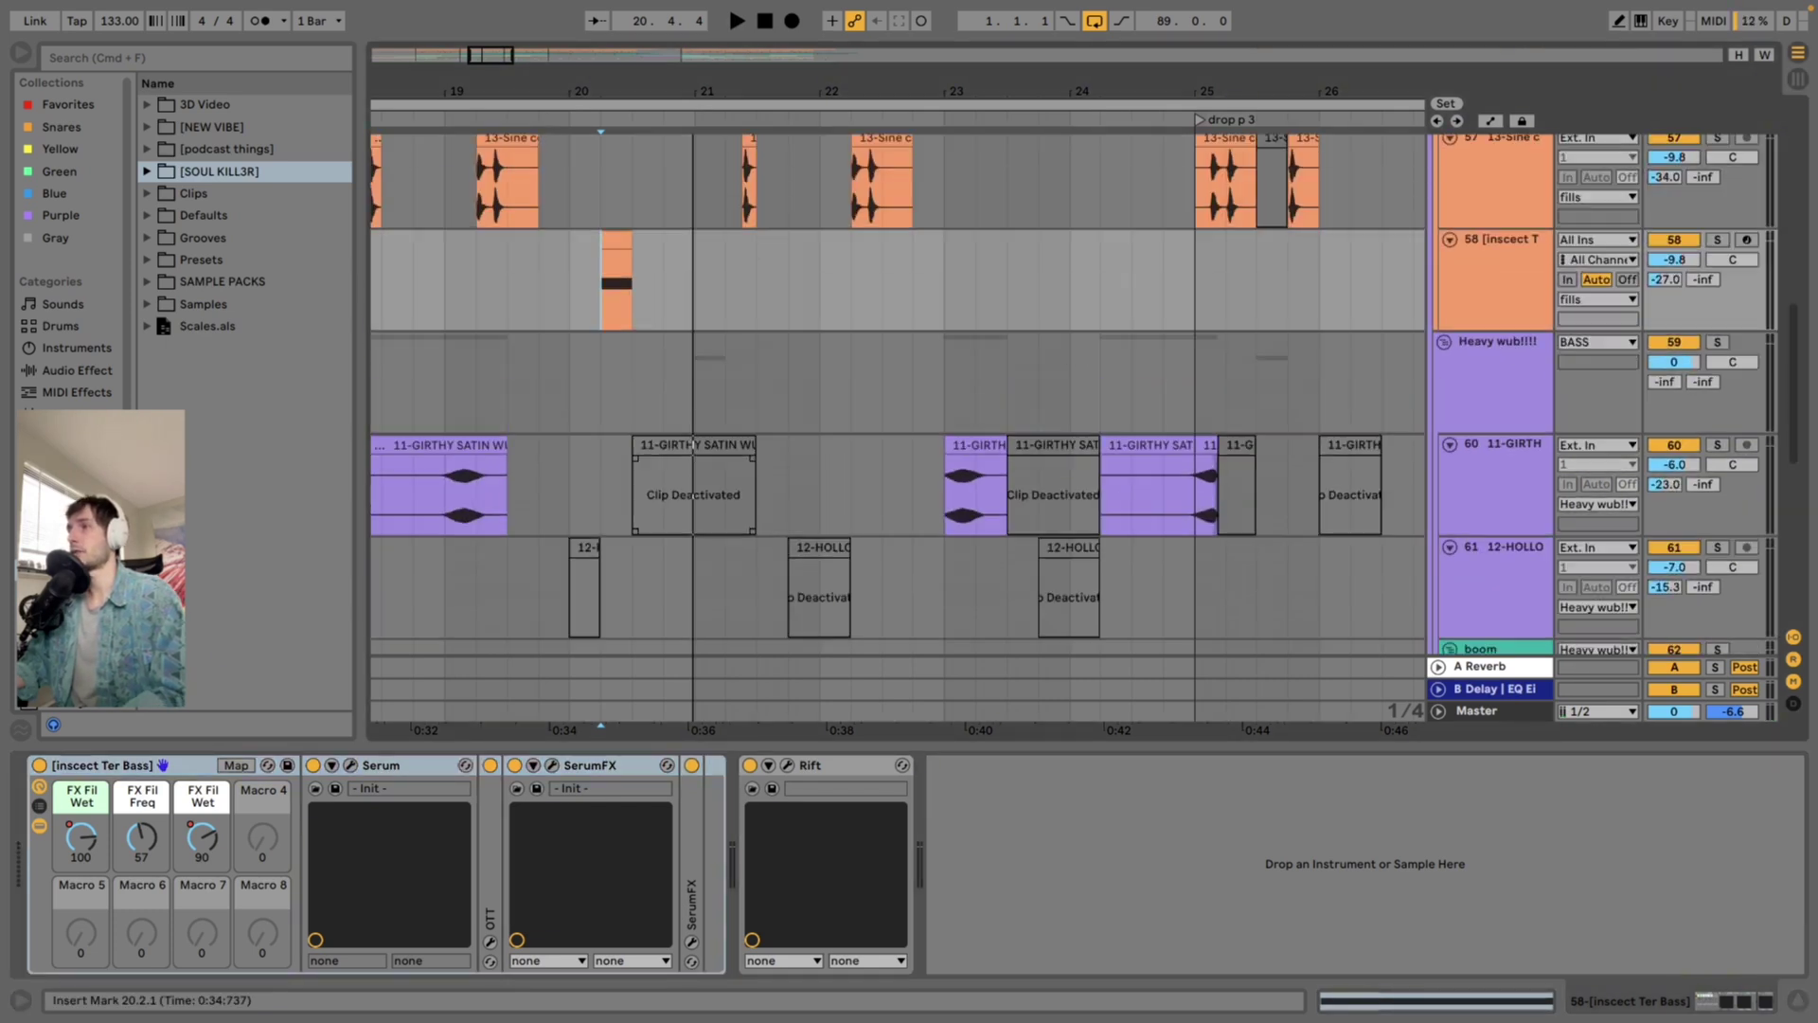
{"action": "scroll", "coordinate": [897, 397], "scroll_direction": "up", "scroll_amount": 3}
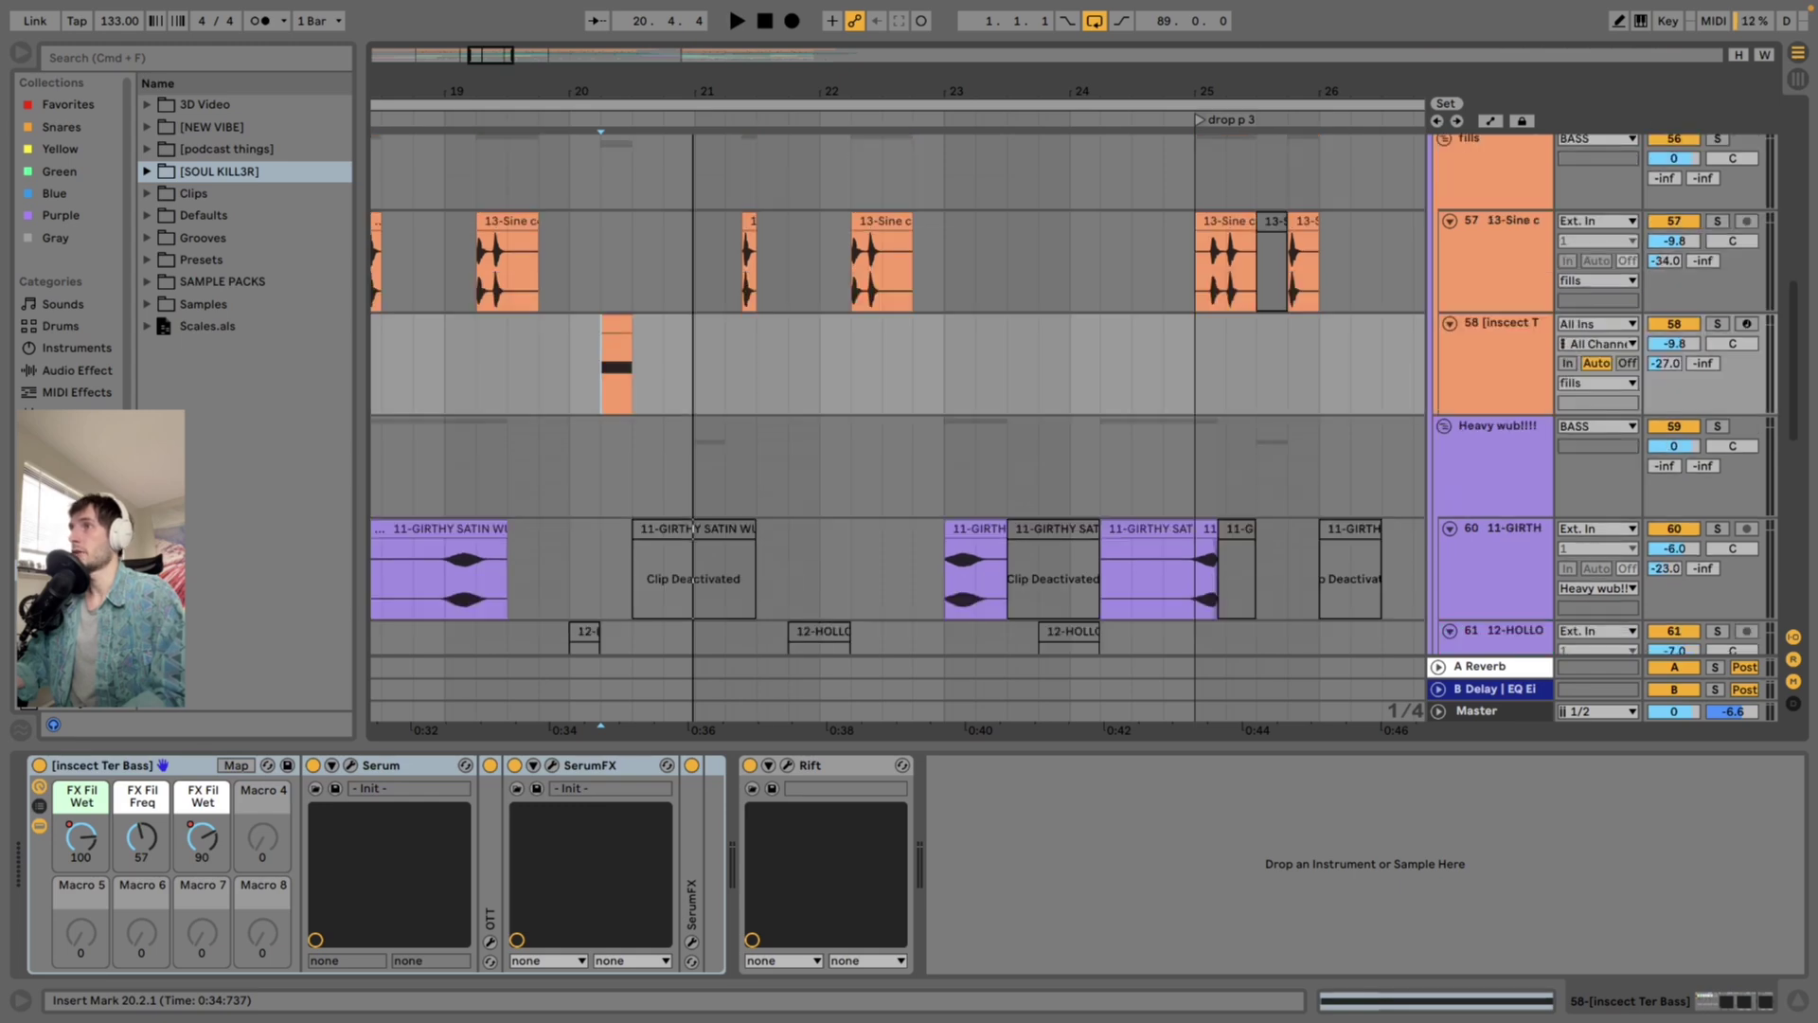
{"action": "scroll", "coordinate": [898, 426], "scroll_direction": "left", "scroll_amount": 3}
{"action": "scroll", "coordinate": [898, 426], "scroll_direction": "down", "scroll_amount": 3}
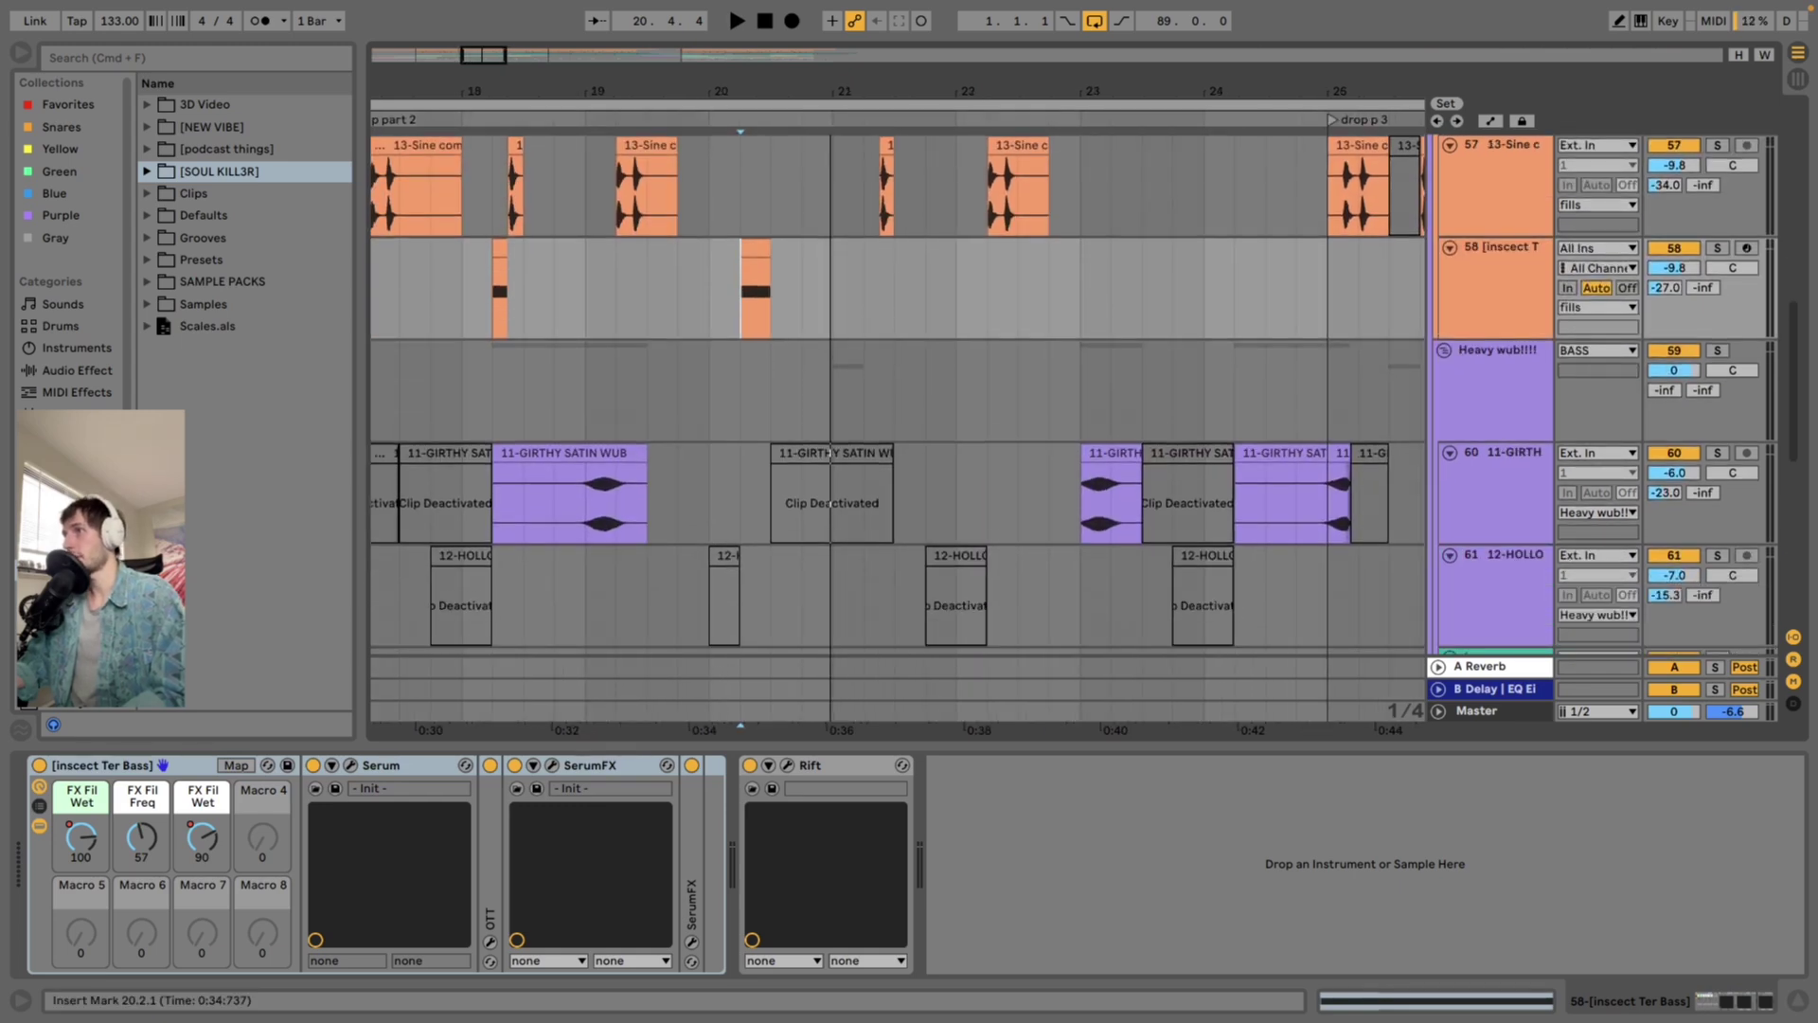
{"action": "scroll", "coordinate": [898, 398], "scroll_direction": "down", "scroll_amount": 1}
{"action": "scroll", "coordinate": [897, 398], "scroll_direction": "up", "scroll_amount": 3}
{"action": "scroll", "coordinate": [897, 398], "scroll_direction": "down", "scroll_amount": 6}
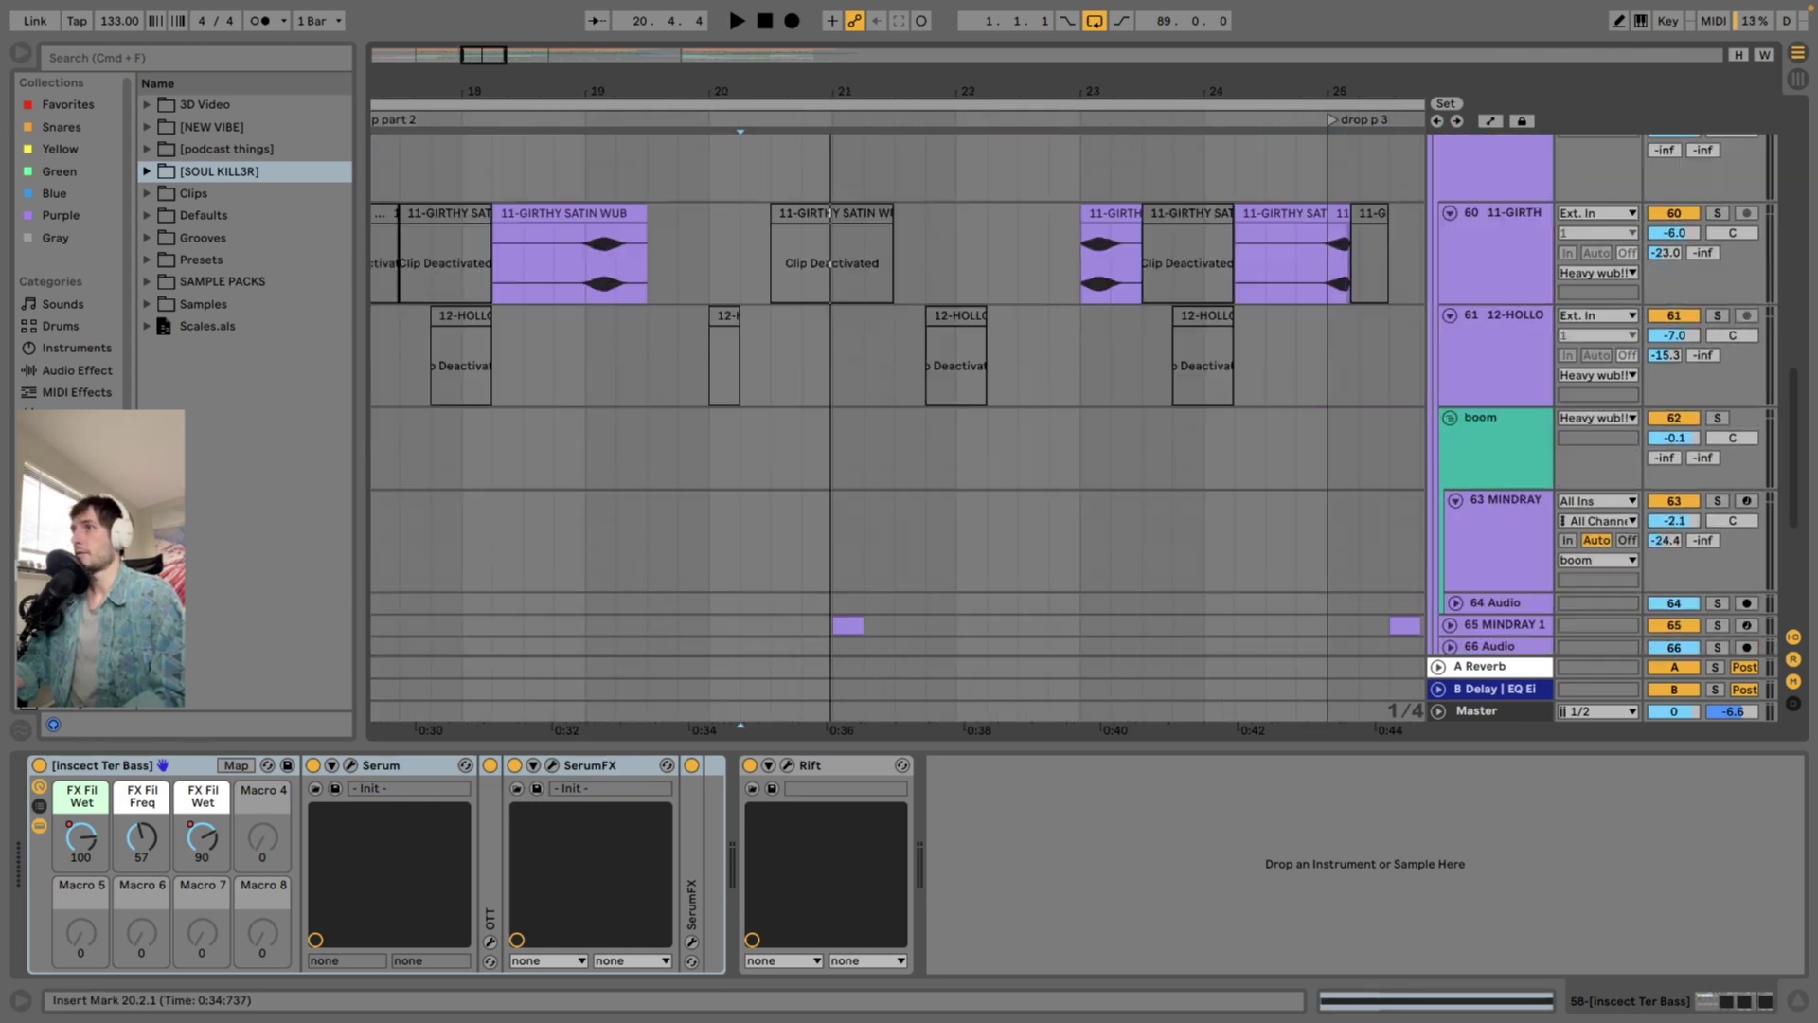
Solo the 60 11-GIRTHY SATIN WUB track and play its clip from 19.1.1
{"action": "left_click", "coordinate": [585, 263]}
{"action": "key", "text": "s"}
{"action": "key", "text": "space"}
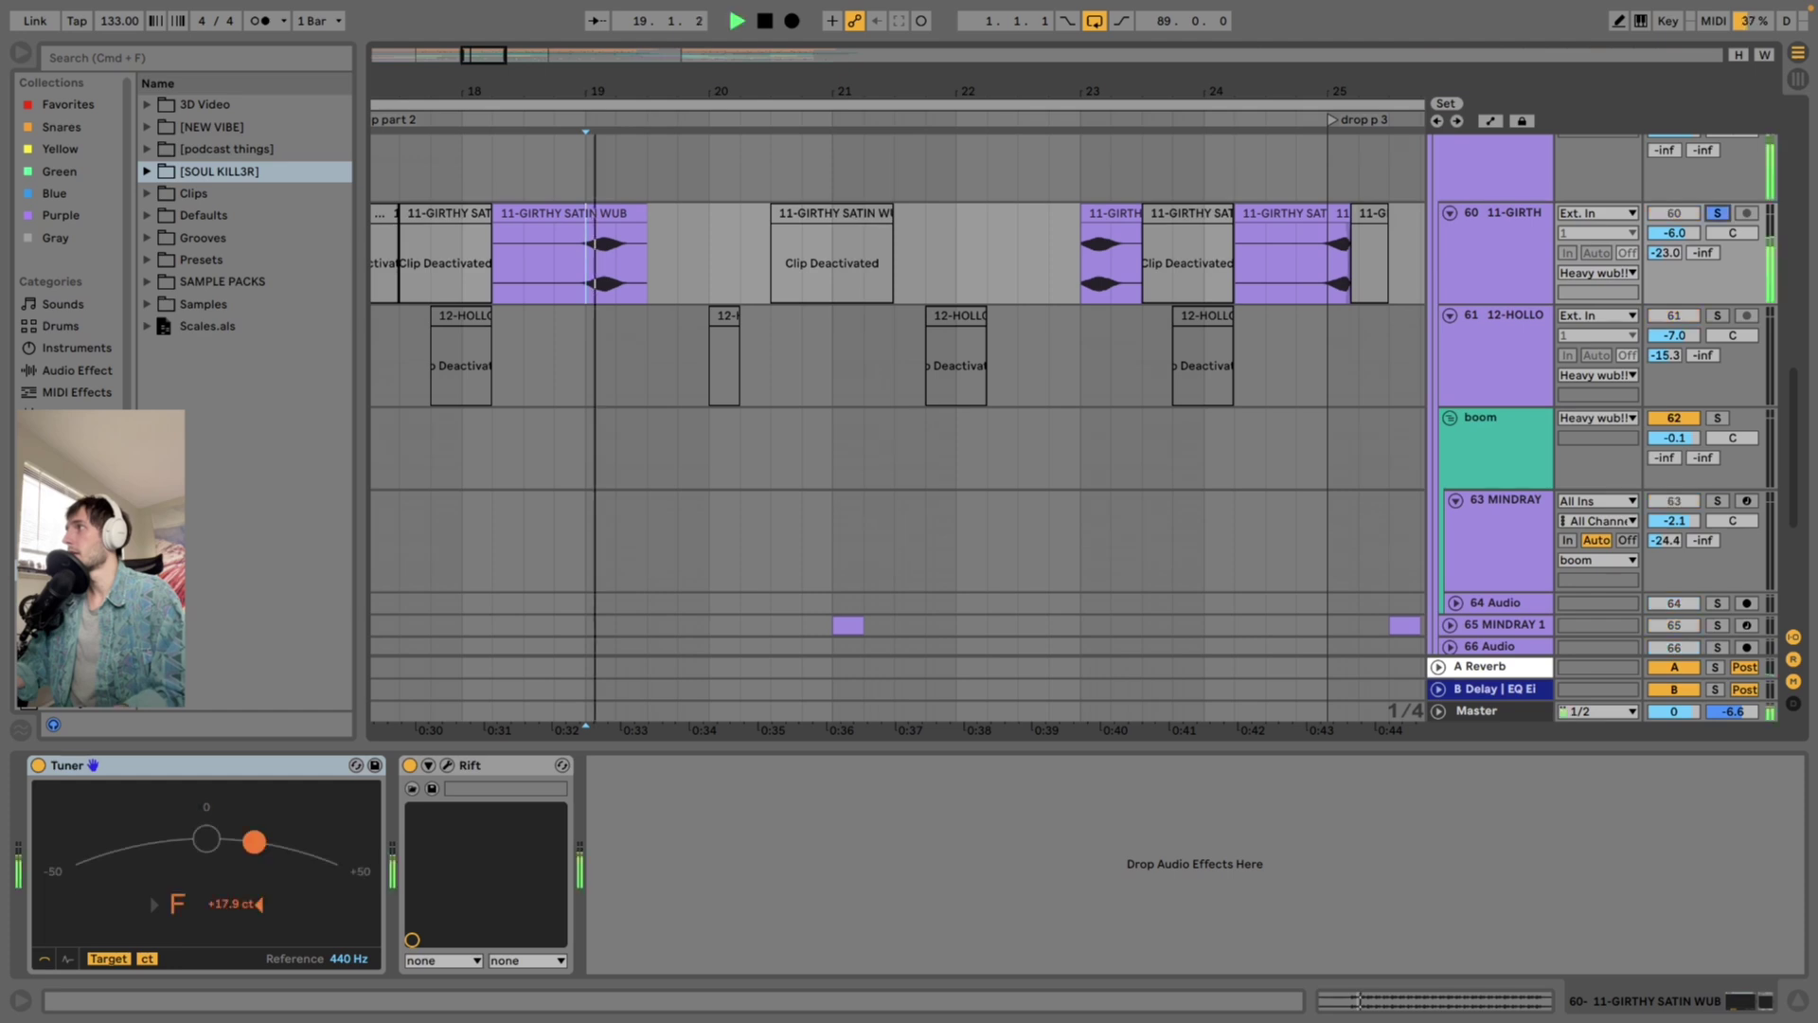
{"action": "key", "text": "space"}
Open the 60 11-GIRTHY track's Rift plugin, play the clip with it in view, then close it and replay the clip
{"action": "scroll", "coordinate": [897, 398], "scroll_direction": "down", "scroll_amount": 1}
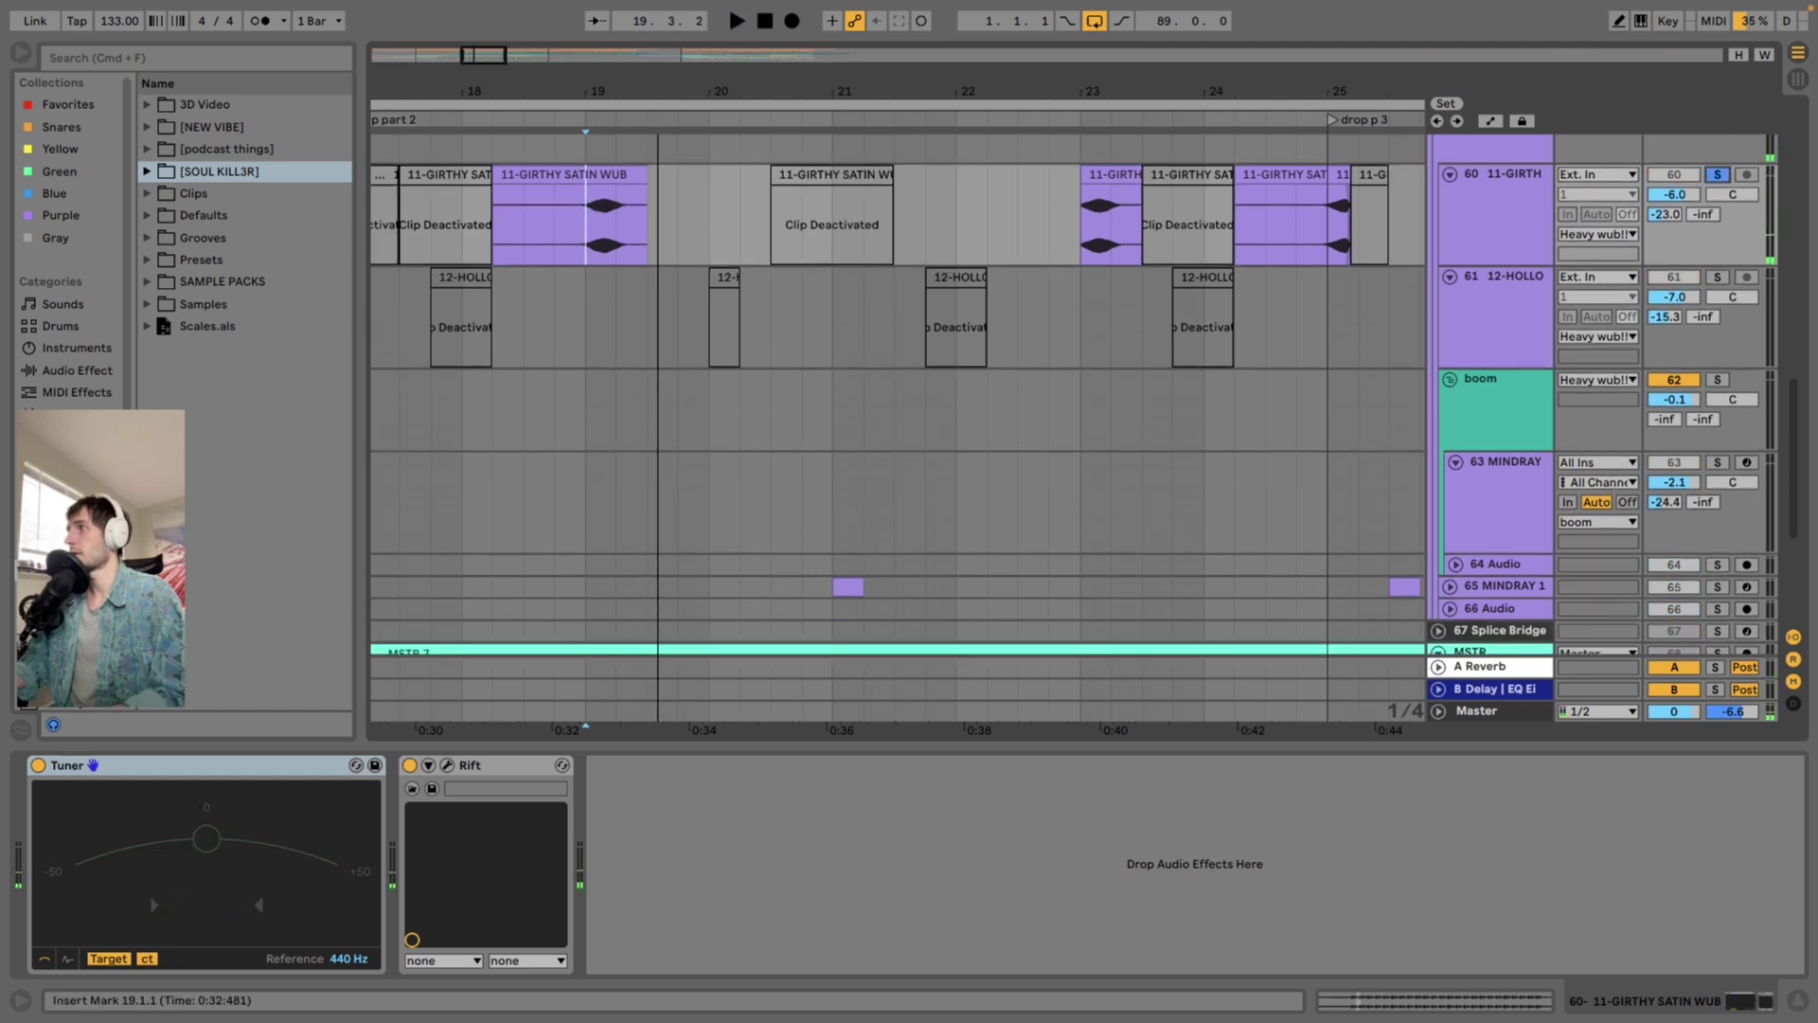
{"action": "scroll", "coordinate": [898, 398], "scroll_direction": "up", "scroll_amount": 3}
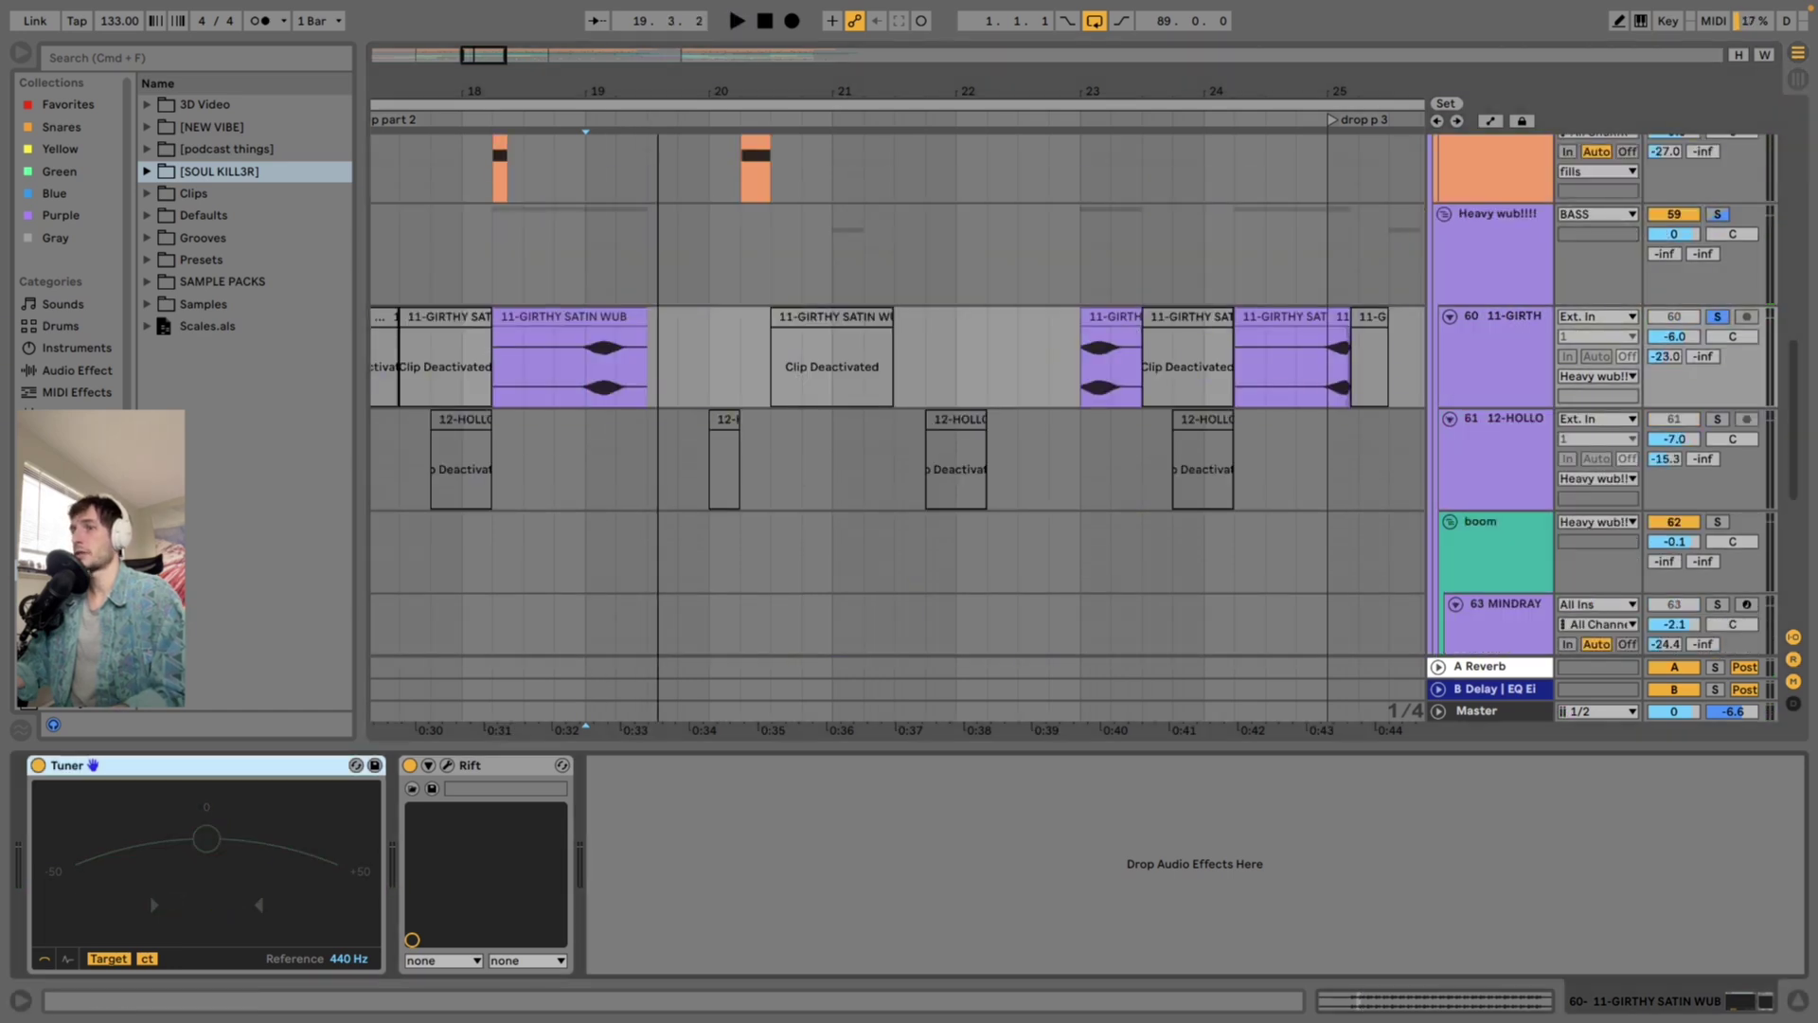
{"action": "left_click", "coordinate": [447, 765]}
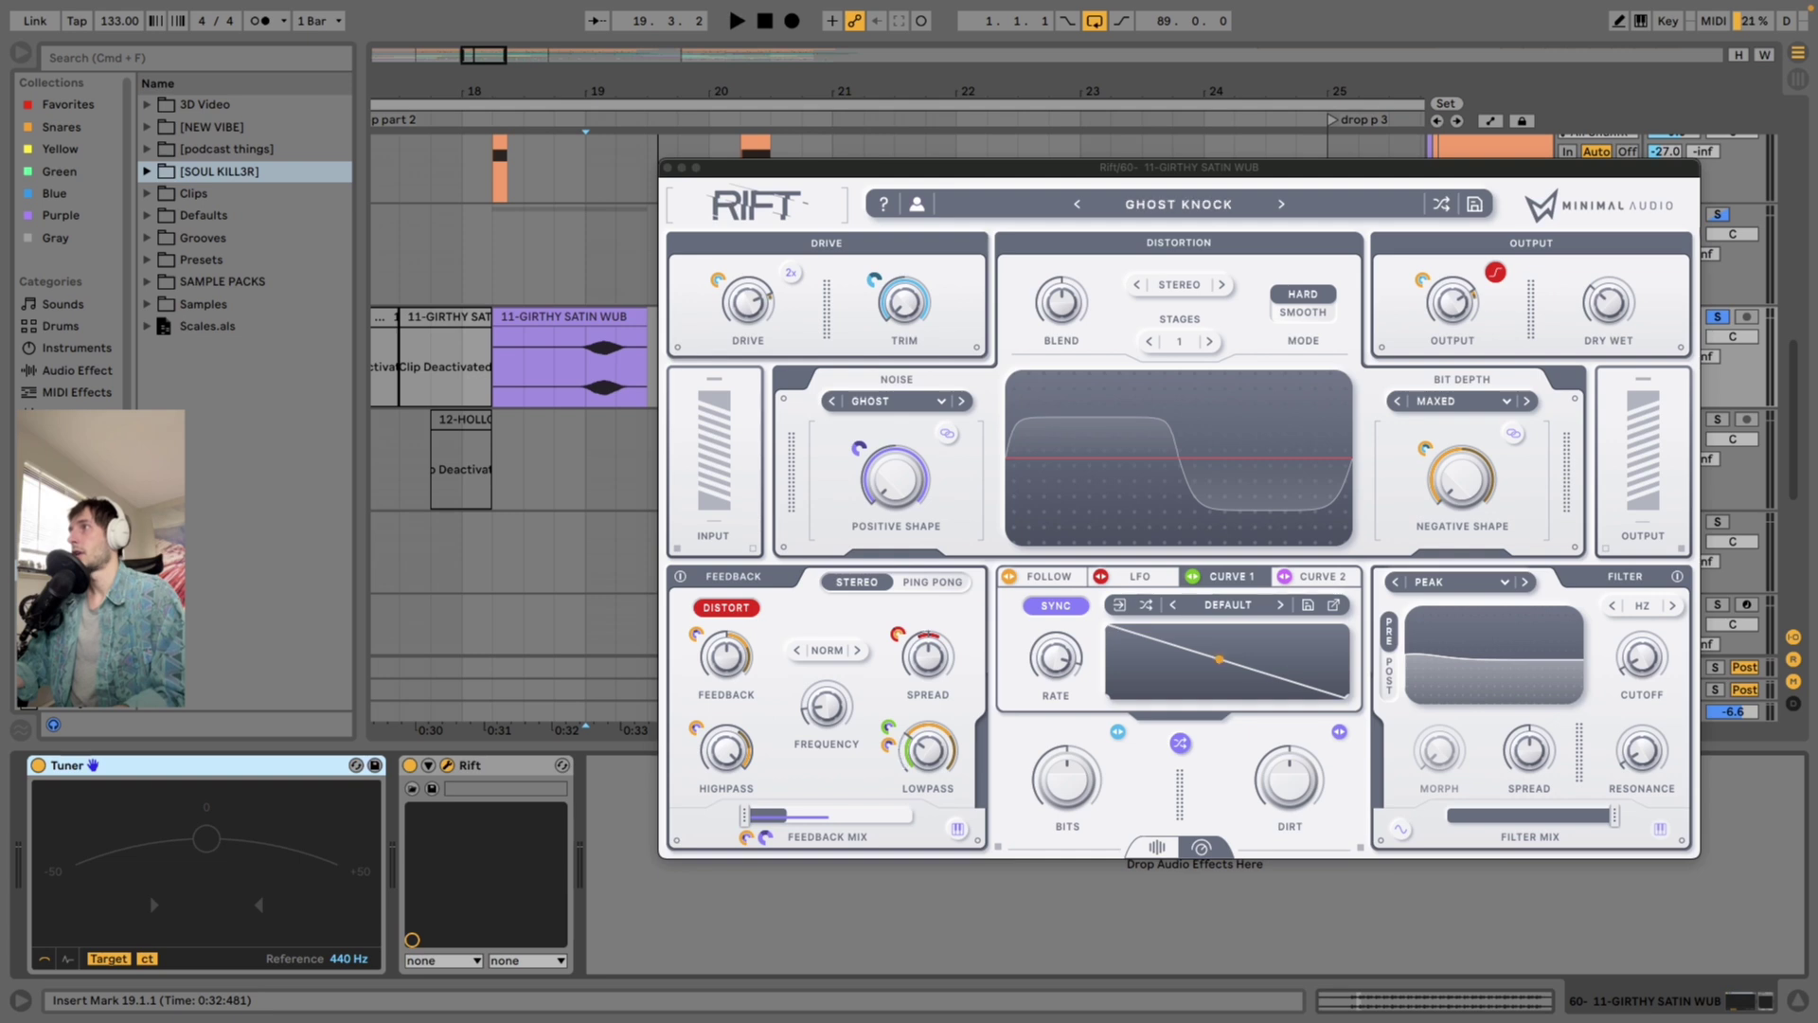
{"action": "left_click_drag", "start_coordinate": [1179, 167], "coordinate": [1215, 79]}
{"action": "key", "text": "space"}
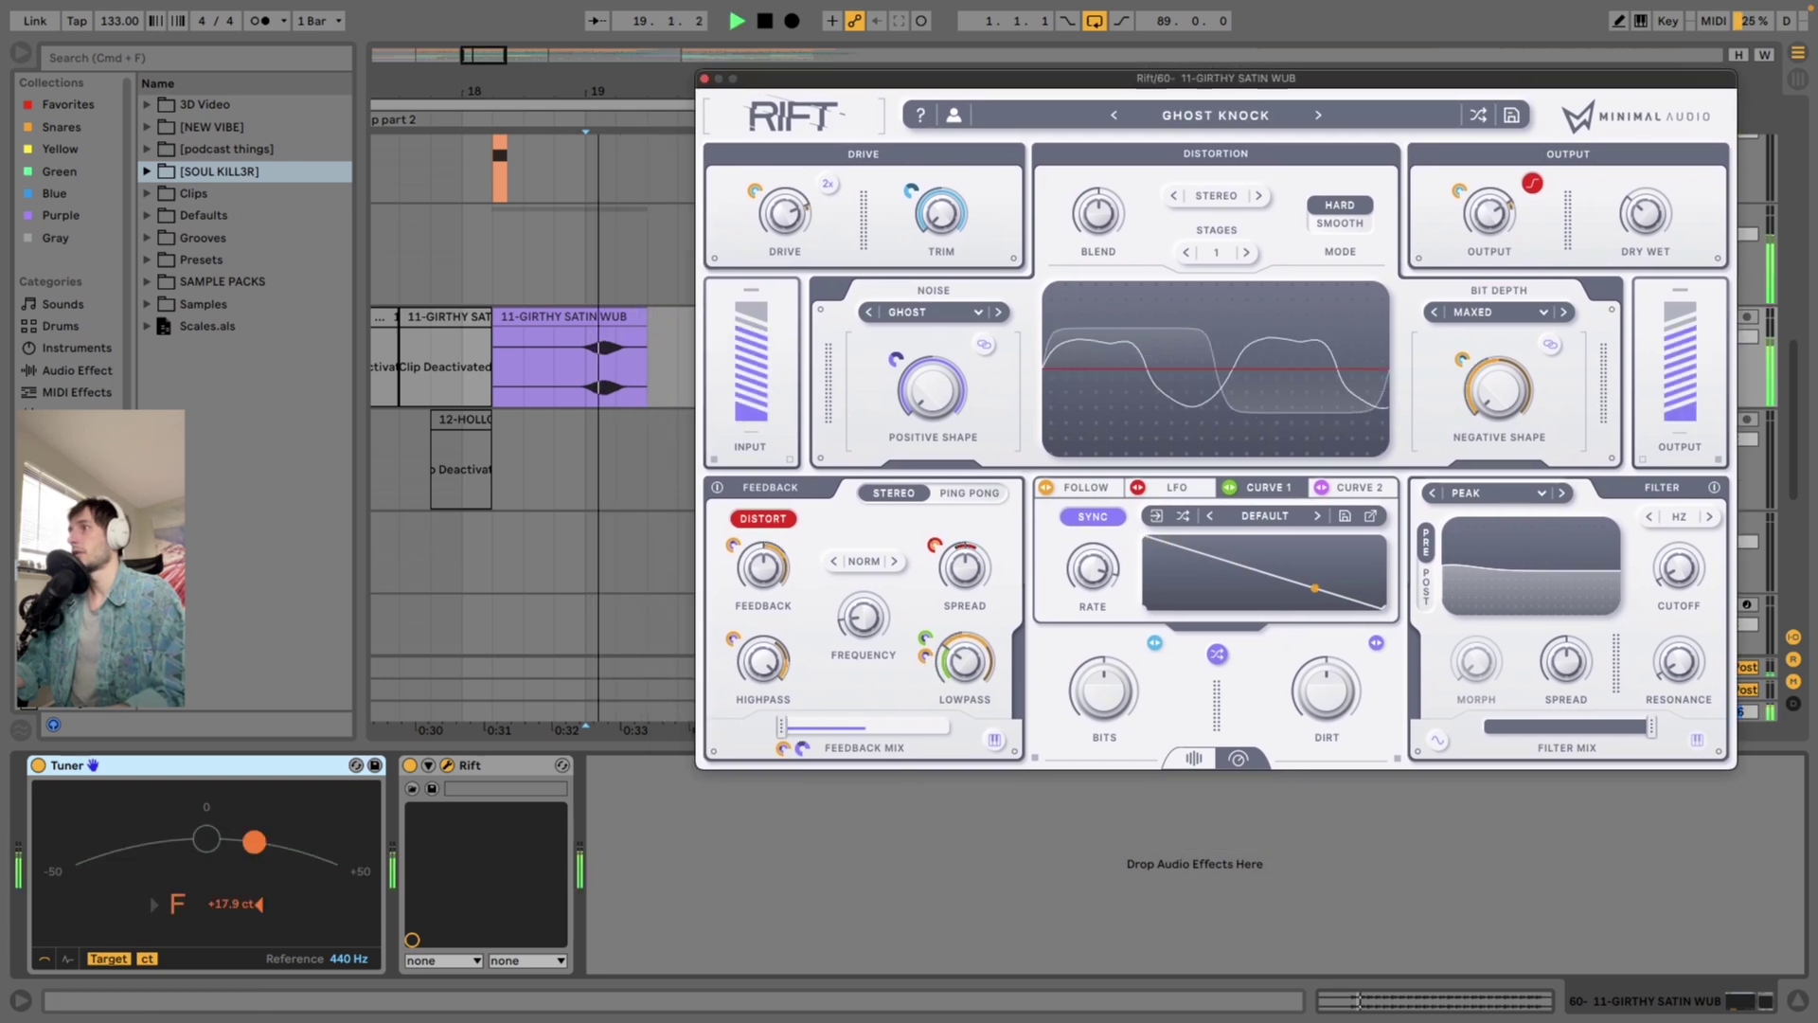
{"action": "key", "text": "space"}
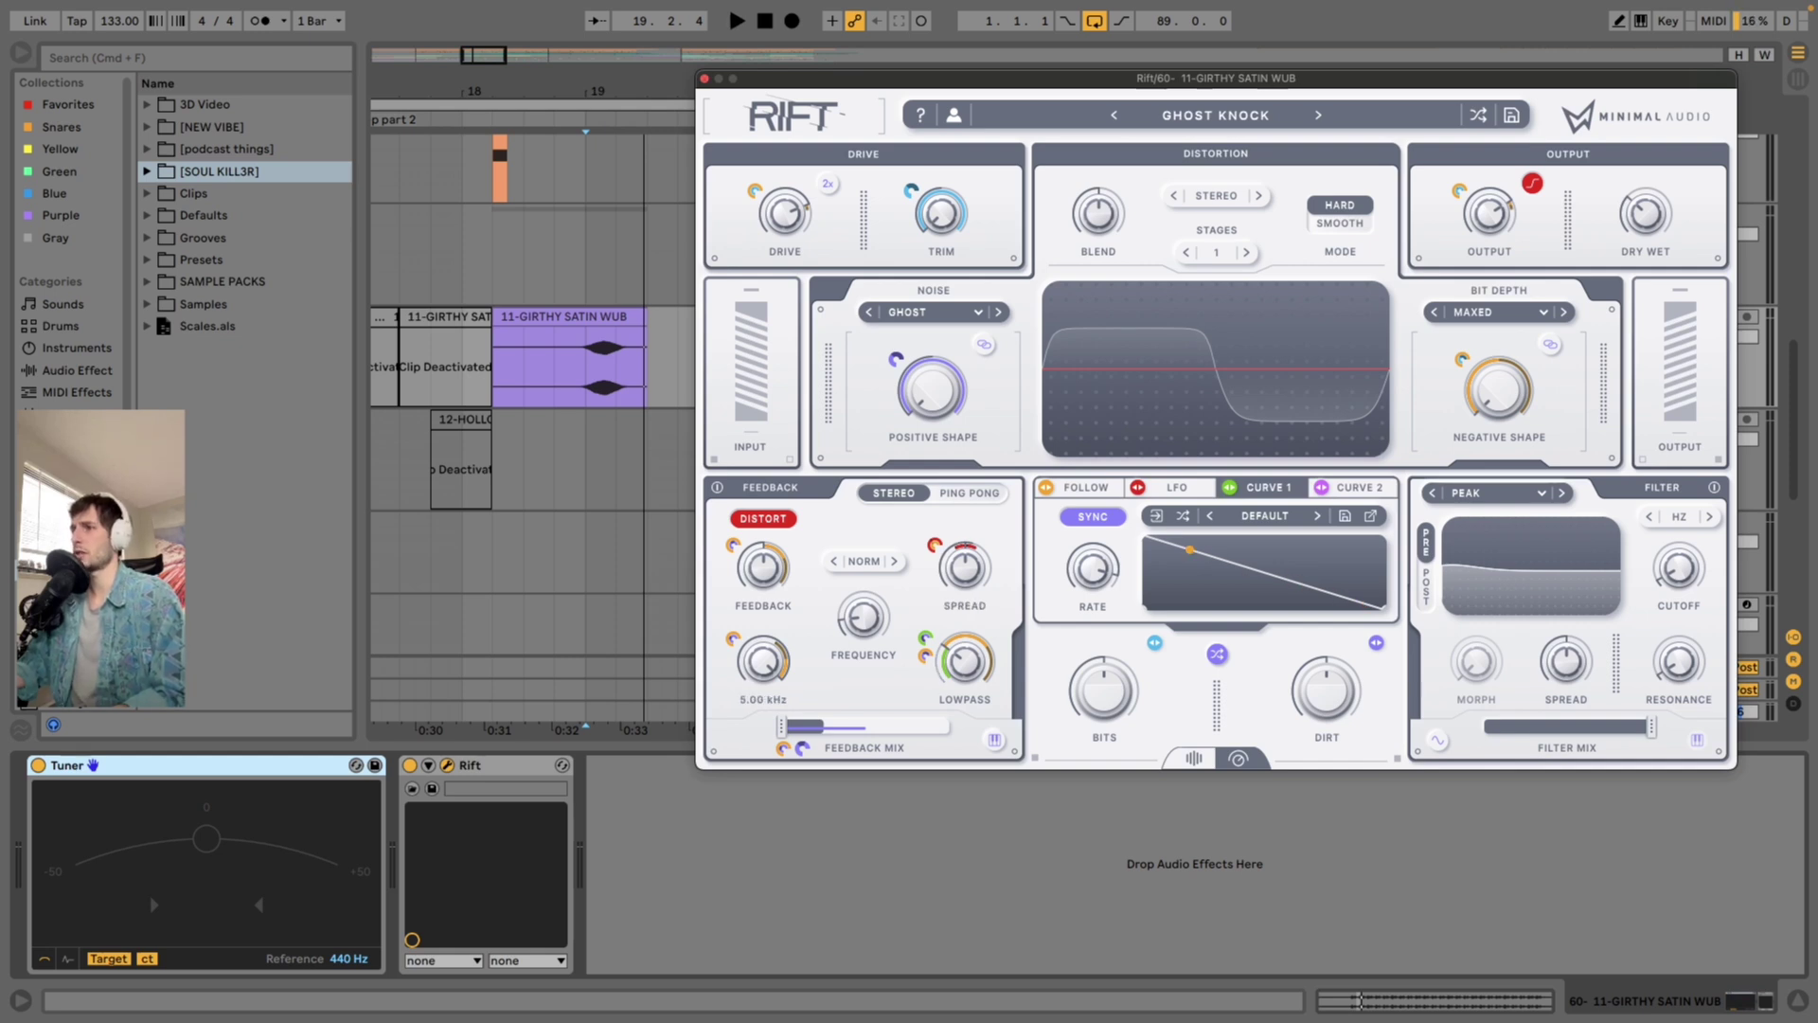
{"action": "left_click", "coordinate": [705, 79]}
{"action": "key", "text": "space"}
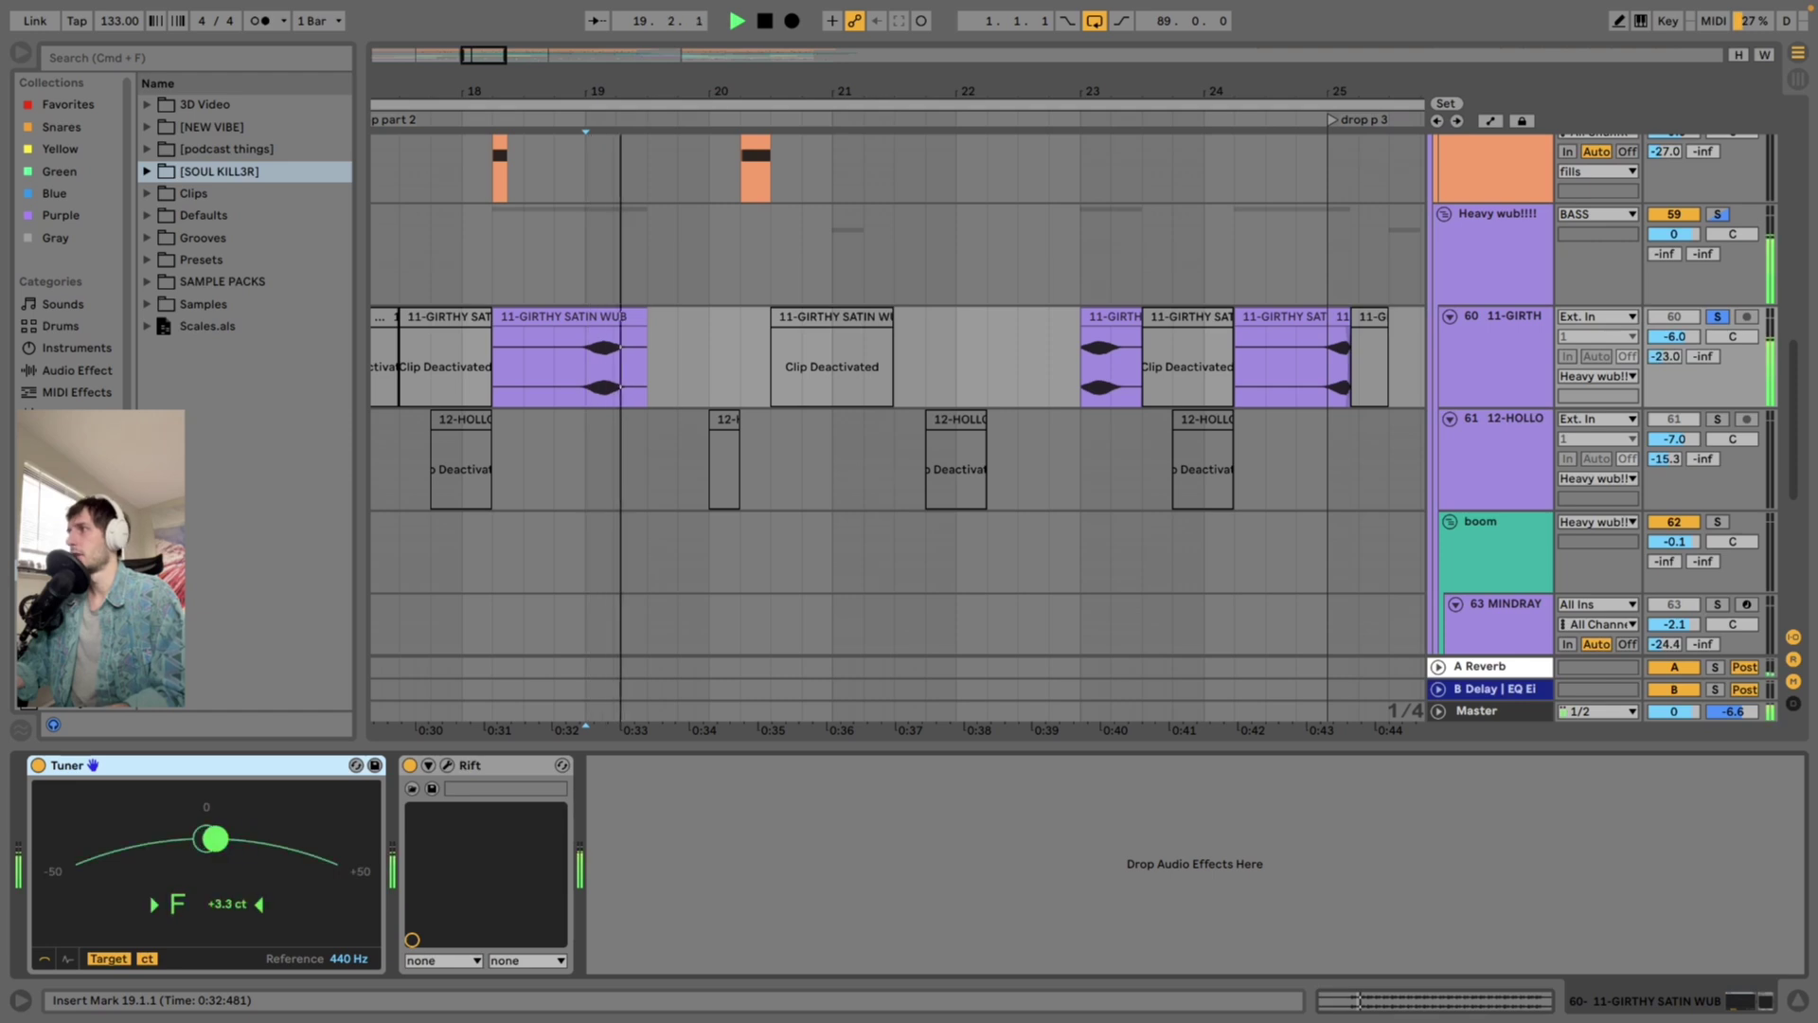
{"action": "key", "text": "space"}
Show the devices of the 65 MINDRAY 1 track and play from its clip at bar 21
{"action": "scroll", "coordinate": [898, 416], "scroll_direction": "down", "scroll_amount": 5}
{"action": "scroll", "coordinate": [897, 395], "scroll_direction": "up", "scroll_amount": 3}
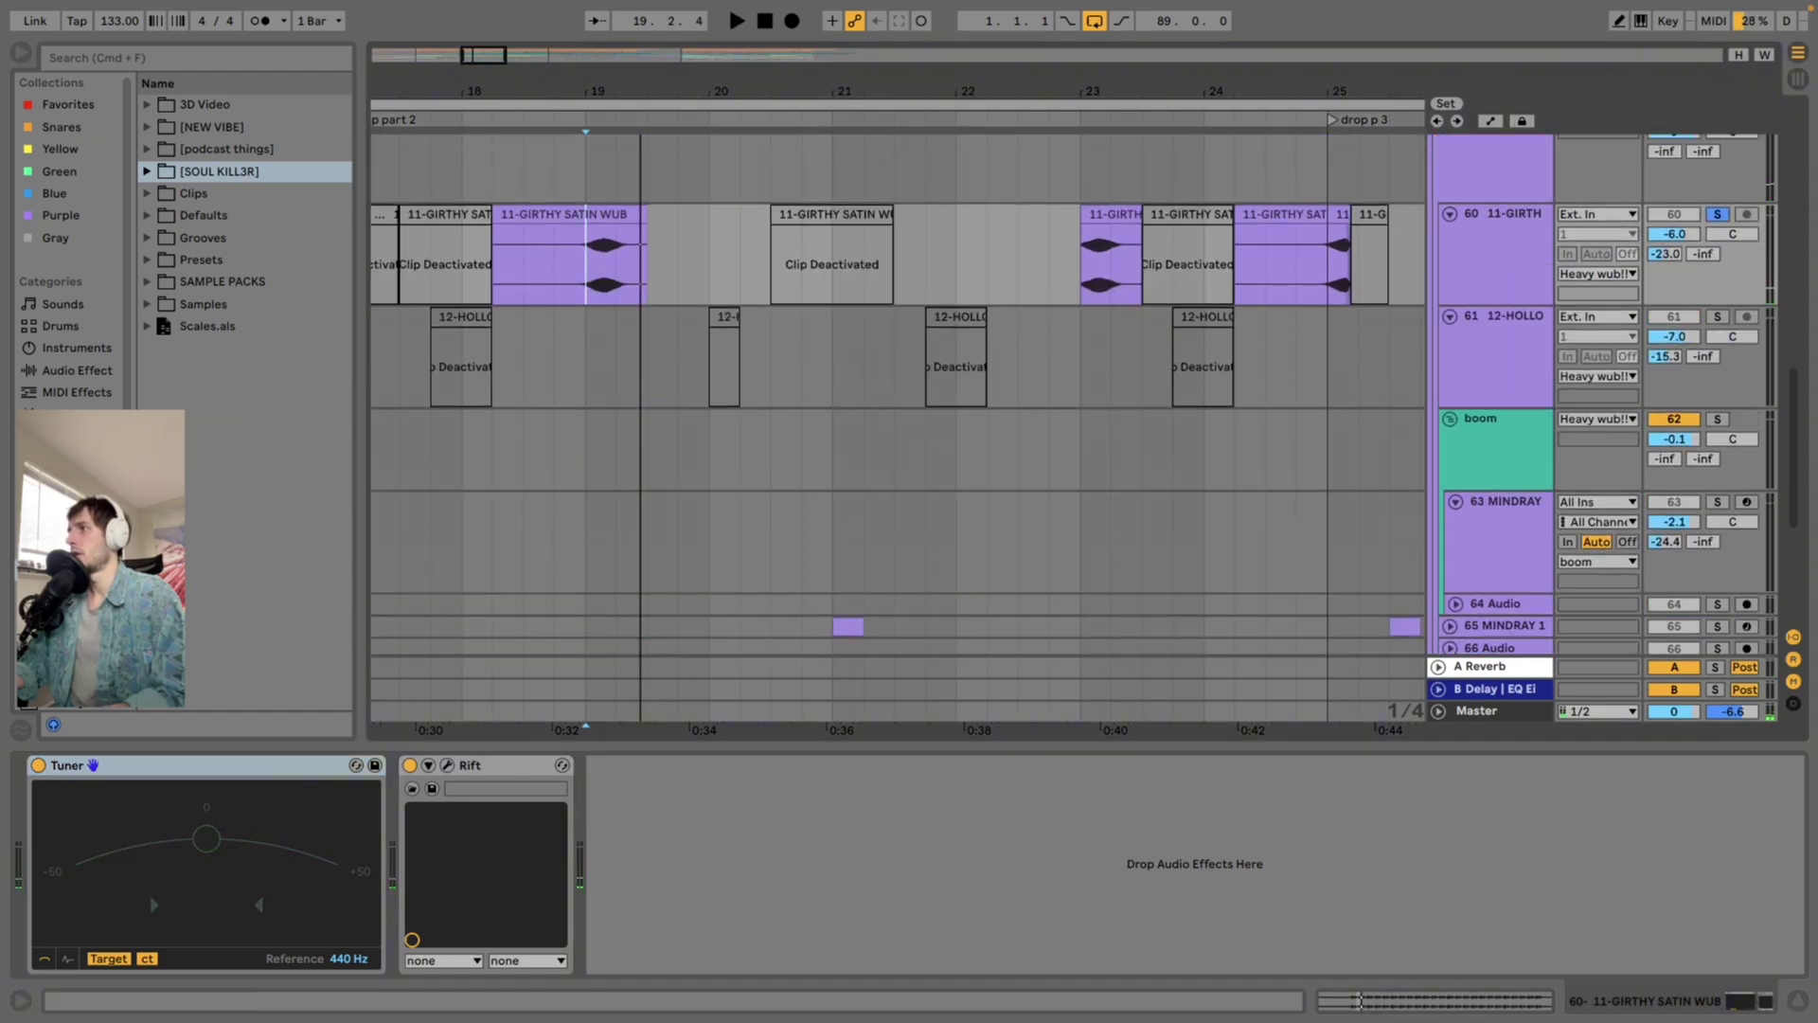
{"action": "scroll", "coordinate": [898, 416], "scroll_direction": "down", "scroll_amount": 5}
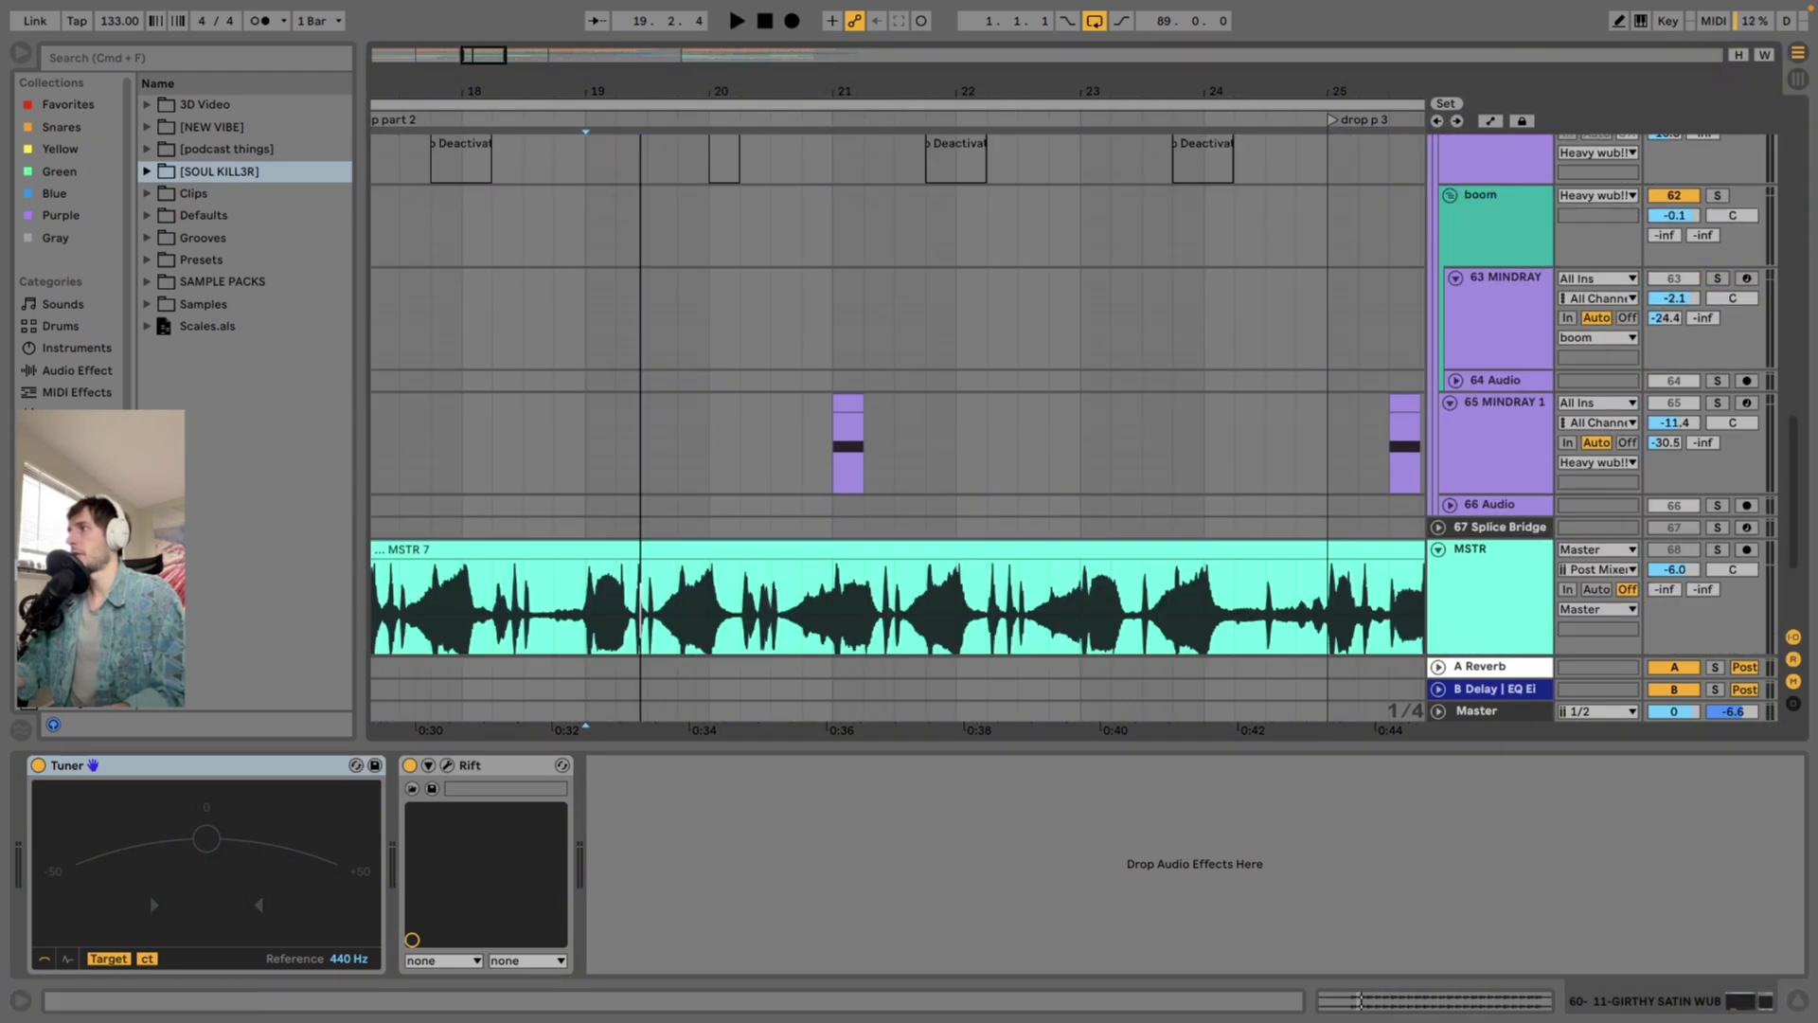
{"action": "left_click", "coordinate": [836, 457]}
{"action": "key", "text": "space"}
{"action": "key", "text": "space"}
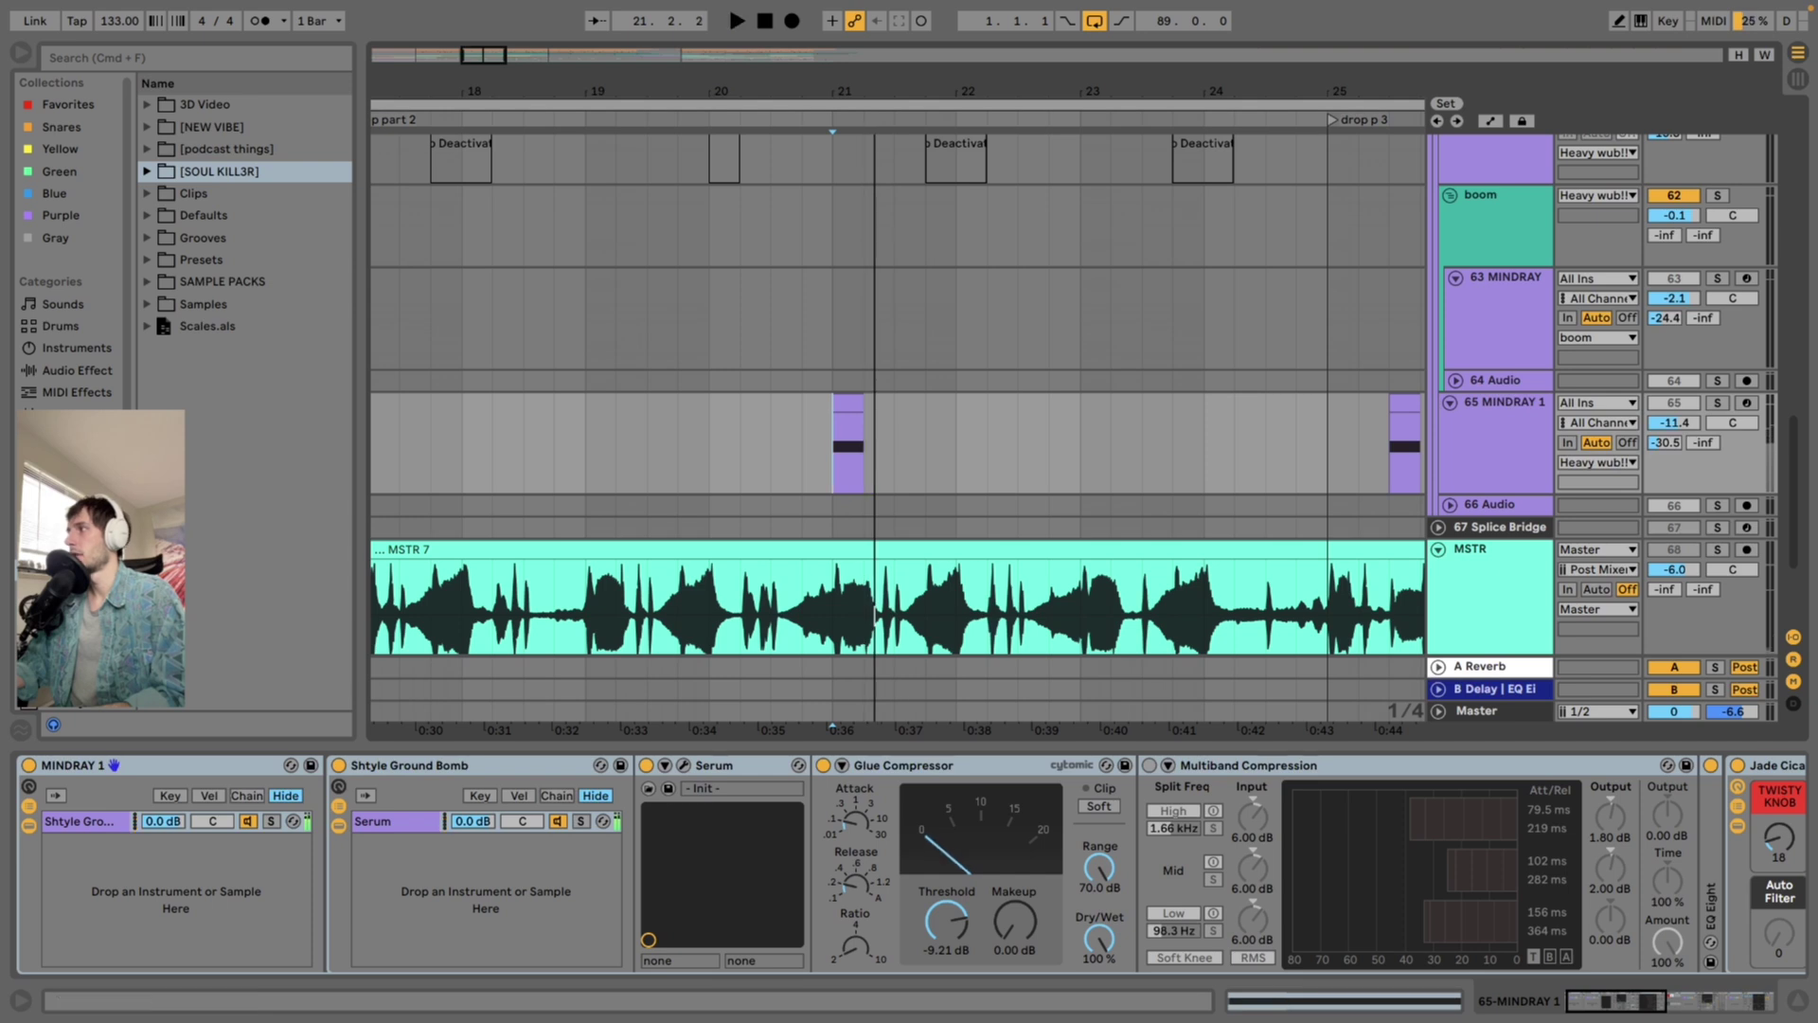
Solo the 65 MINDRAY 1 track and repeatedly play its clip from 21.1.1
{"action": "key", "text": "s"}
{"action": "key", "text": "space"}
{"action": "key", "text": "space"}
{"action": "key", "text": "space"}
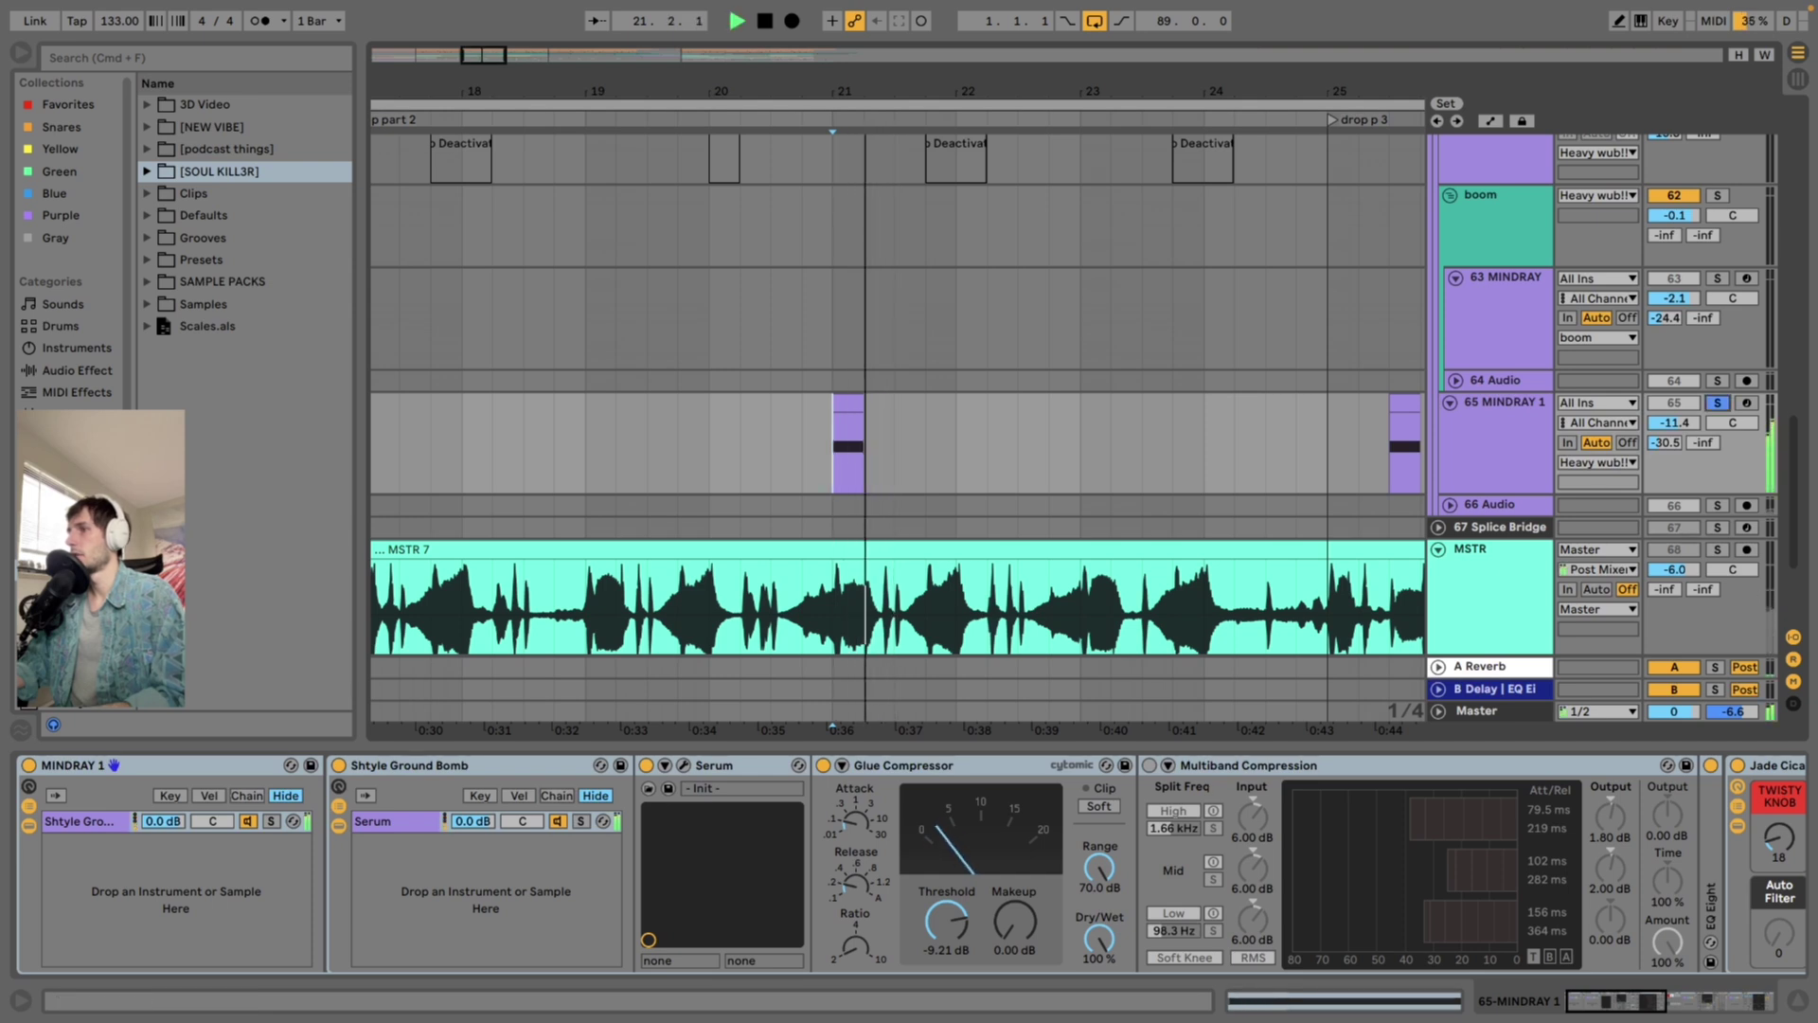
{"action": "key", "text": "space"}
{"action": "key", "text": "space"}
{"action": "key", "text": "space"}
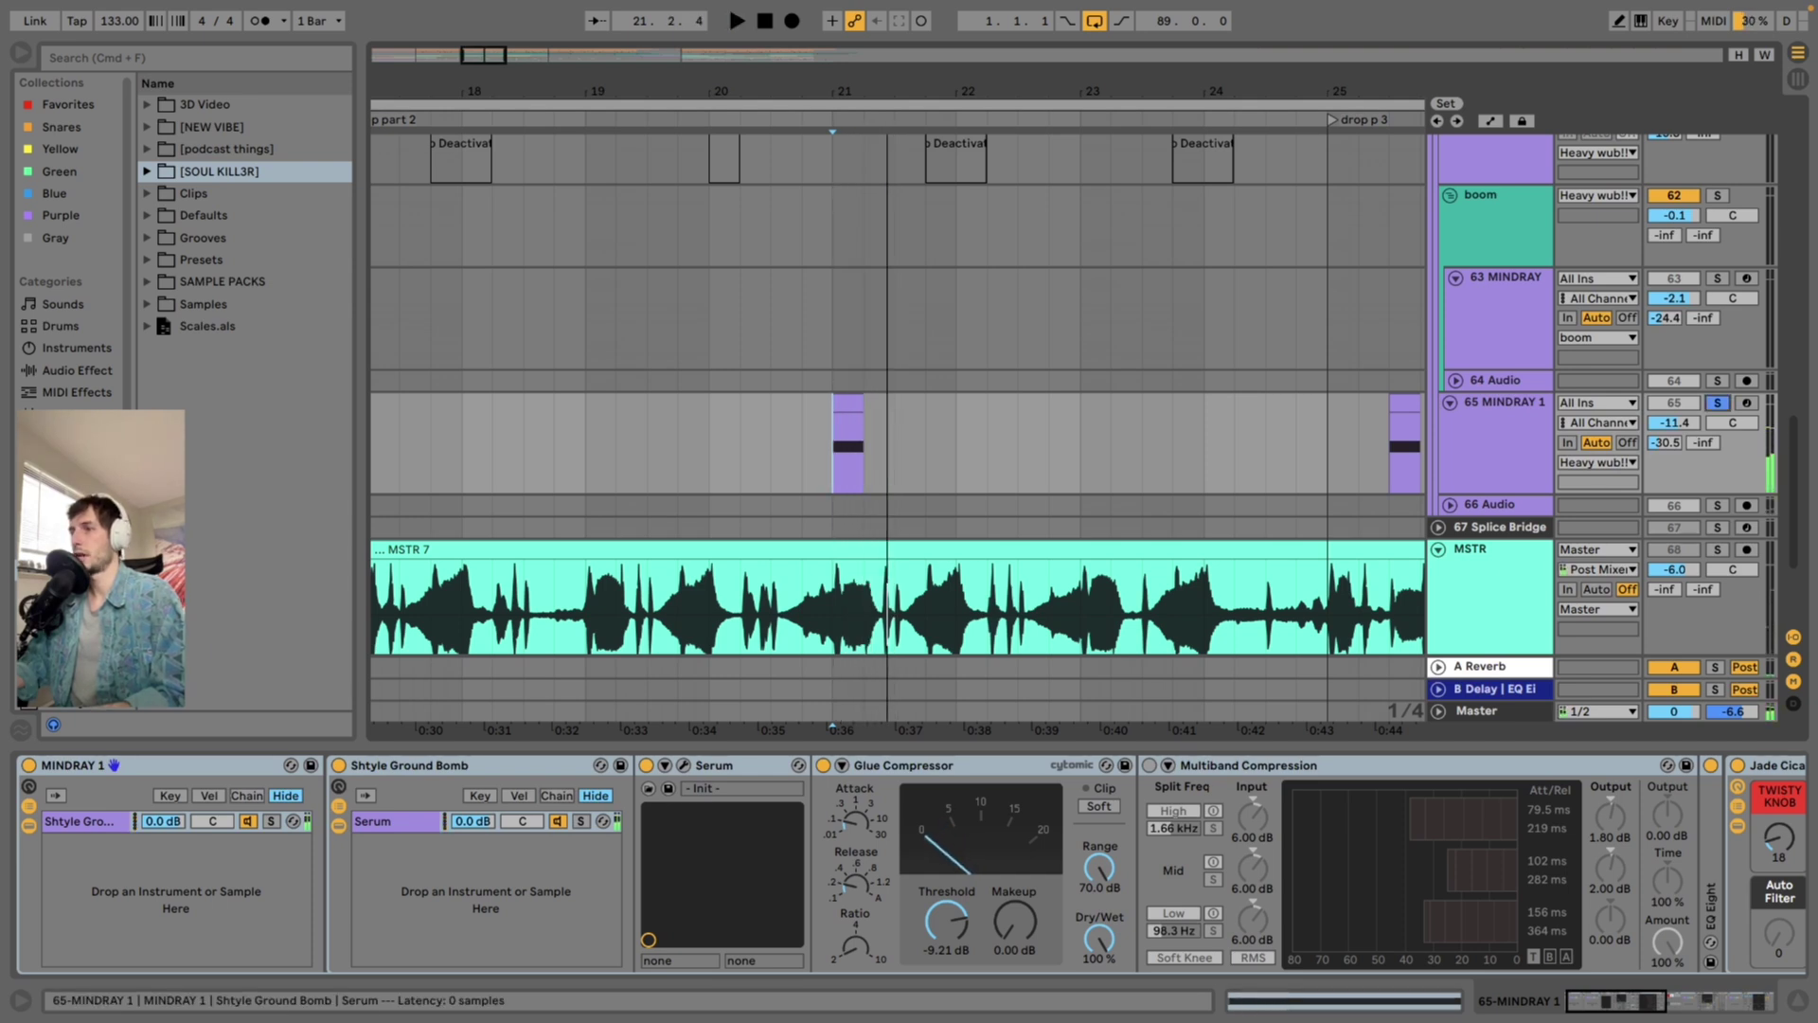
Open the 65 MINDRAY 1 track's Serum plugin, replay the clip from 21.1.1 with it in view, and close it
{"action": "left_click", "coordinate": [684, 765]}
{"action": "key", "text": "space"}
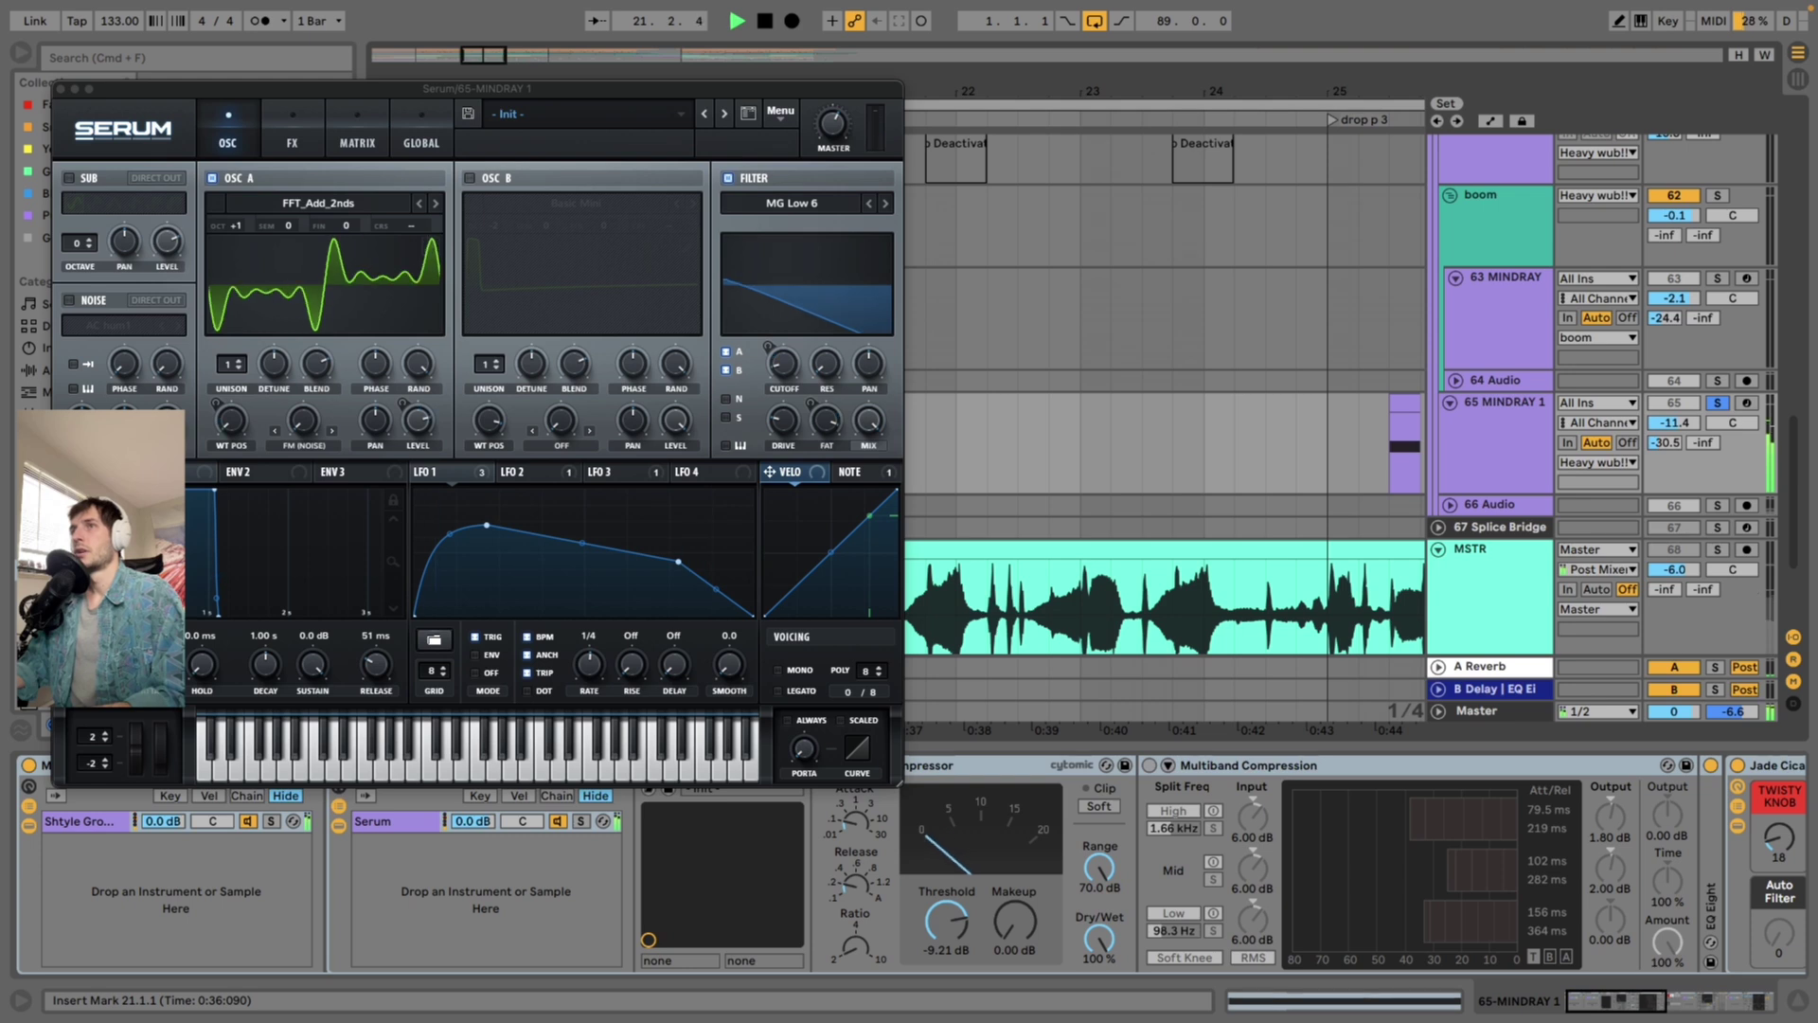
{"action": "key", "text": "space"}
{"action": "key", "text": "space"}
{"action": "key", "text": "space"}
{"action": "key", "text": "space"}
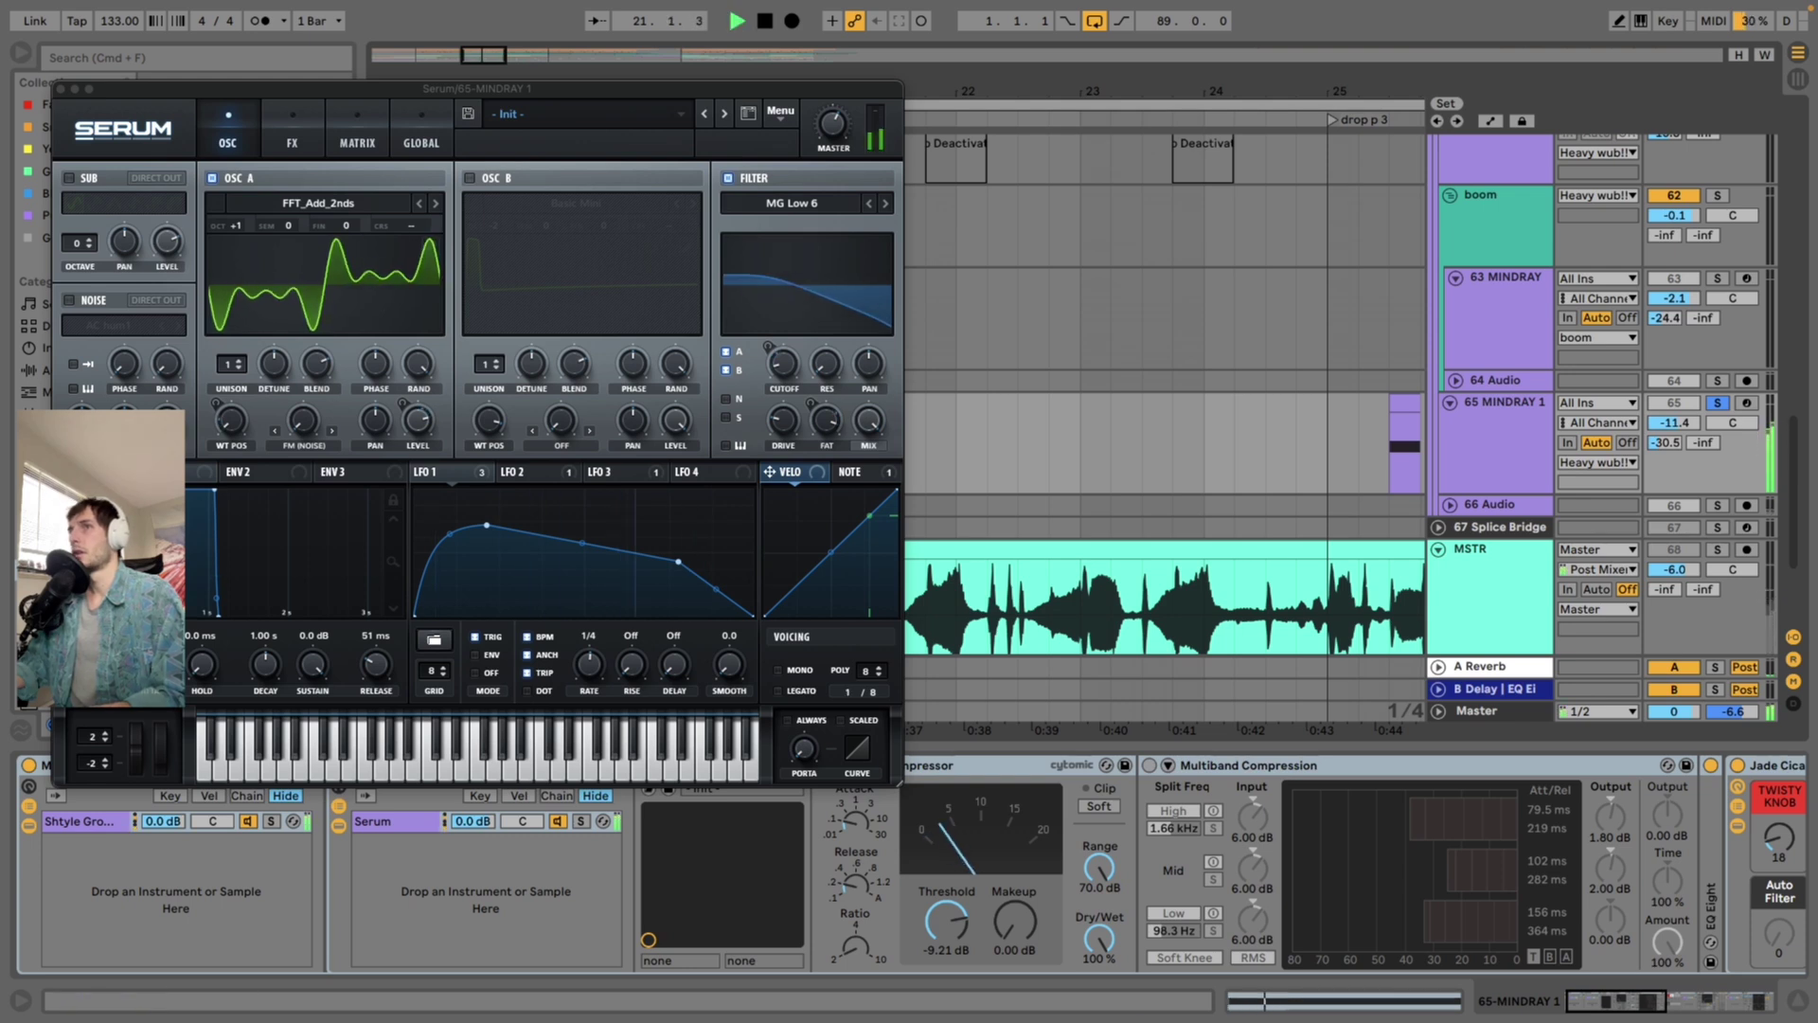
{"action": "key", "text": "space"}
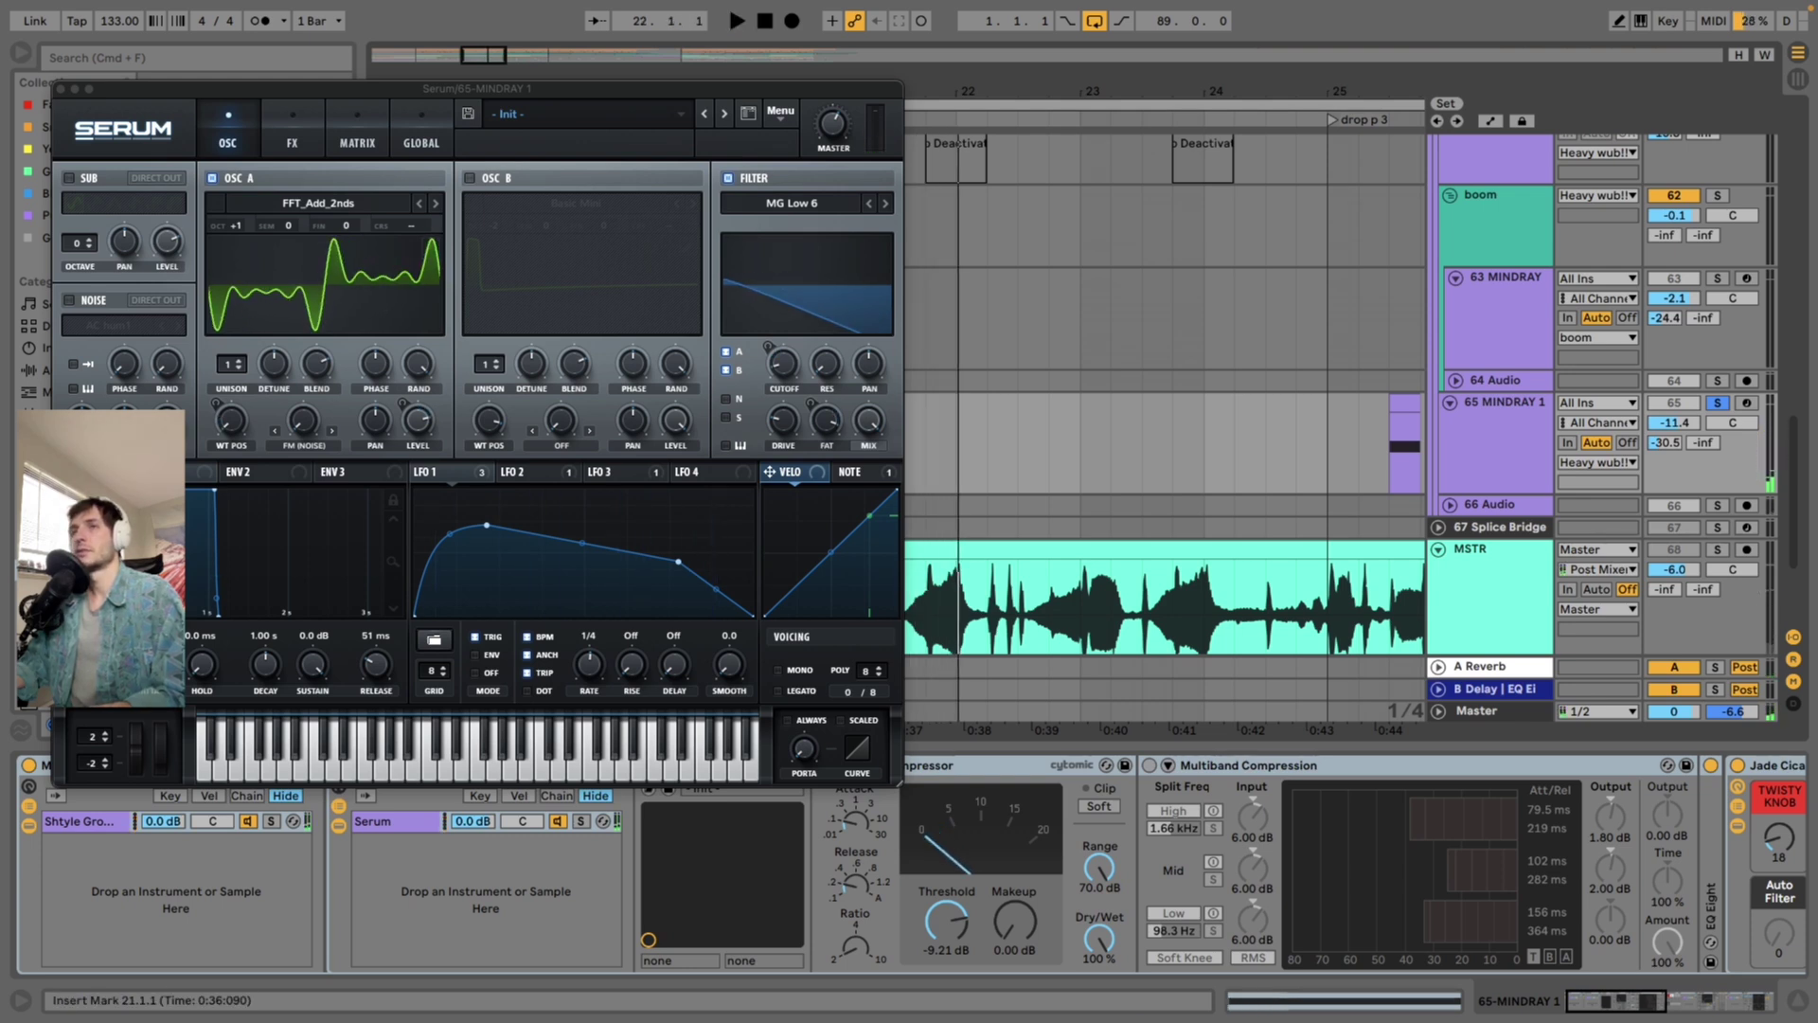
{"action": "key", "text": "space"}
{"action": "key", "text": "space"}
{"action": "key", "text": "space"}
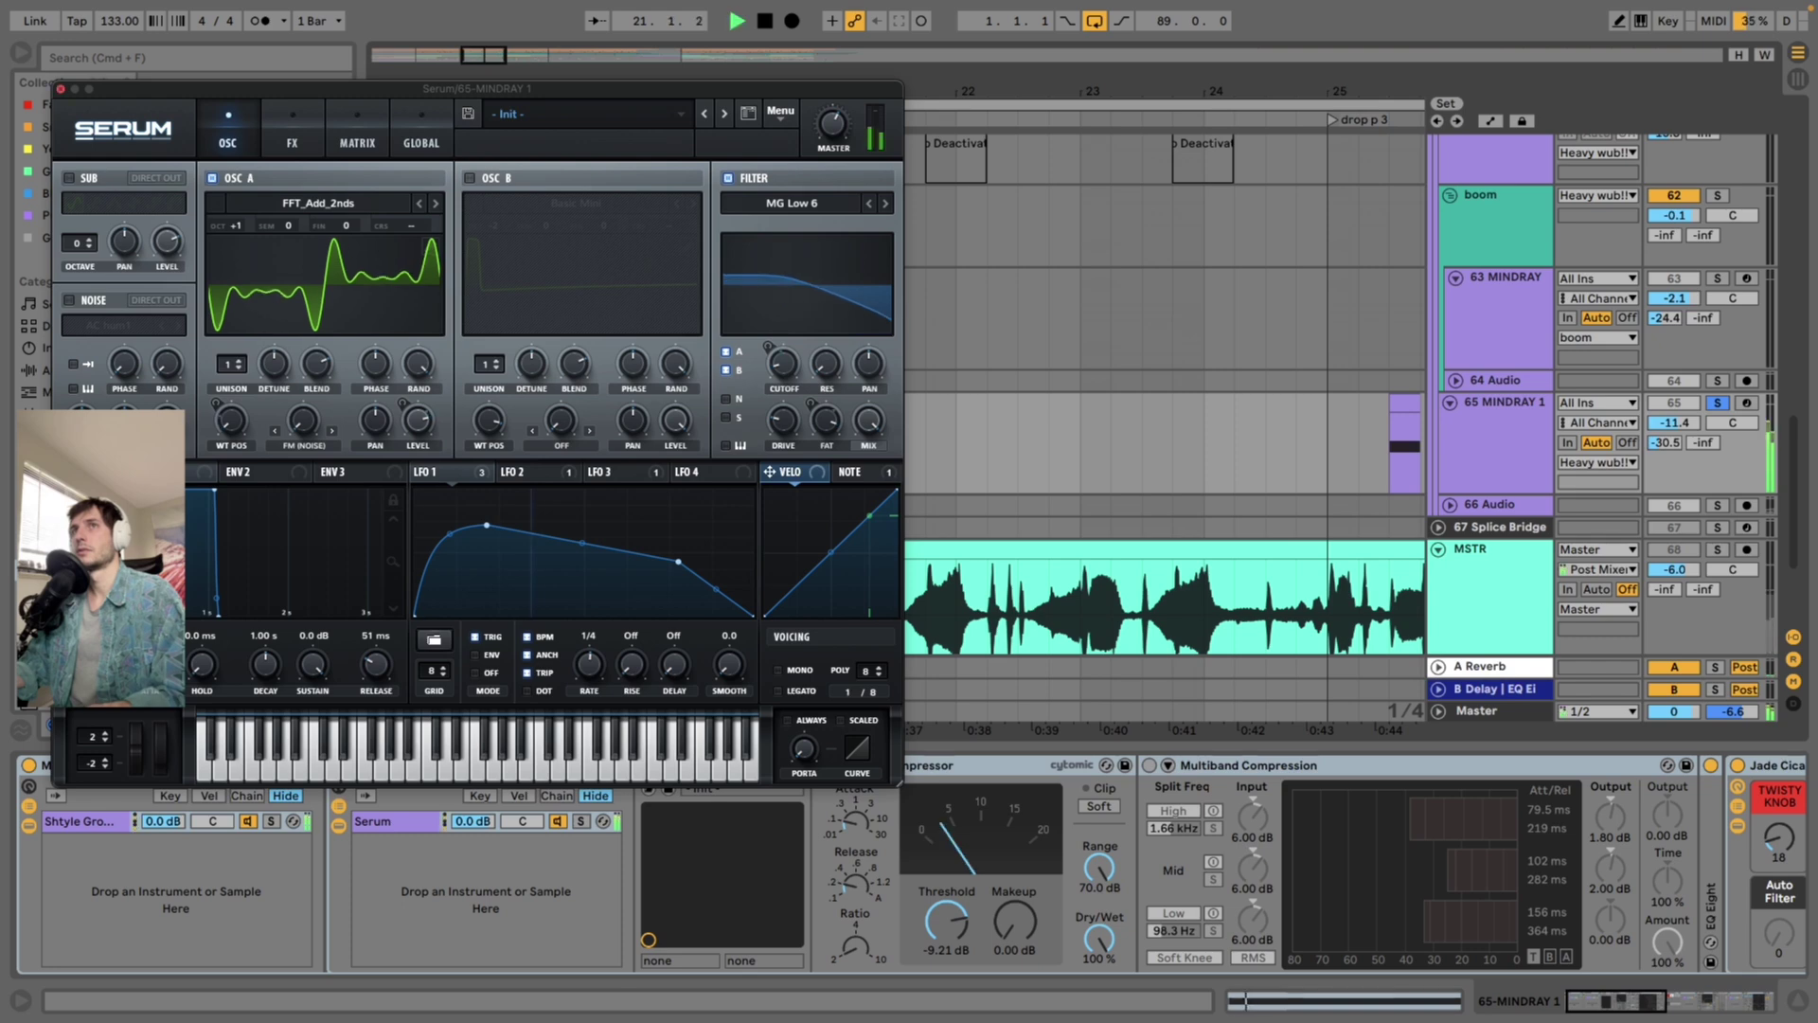
{"action": "key", "text": "space"}
{"action": "left_click", "coordinate": [61, 89]}
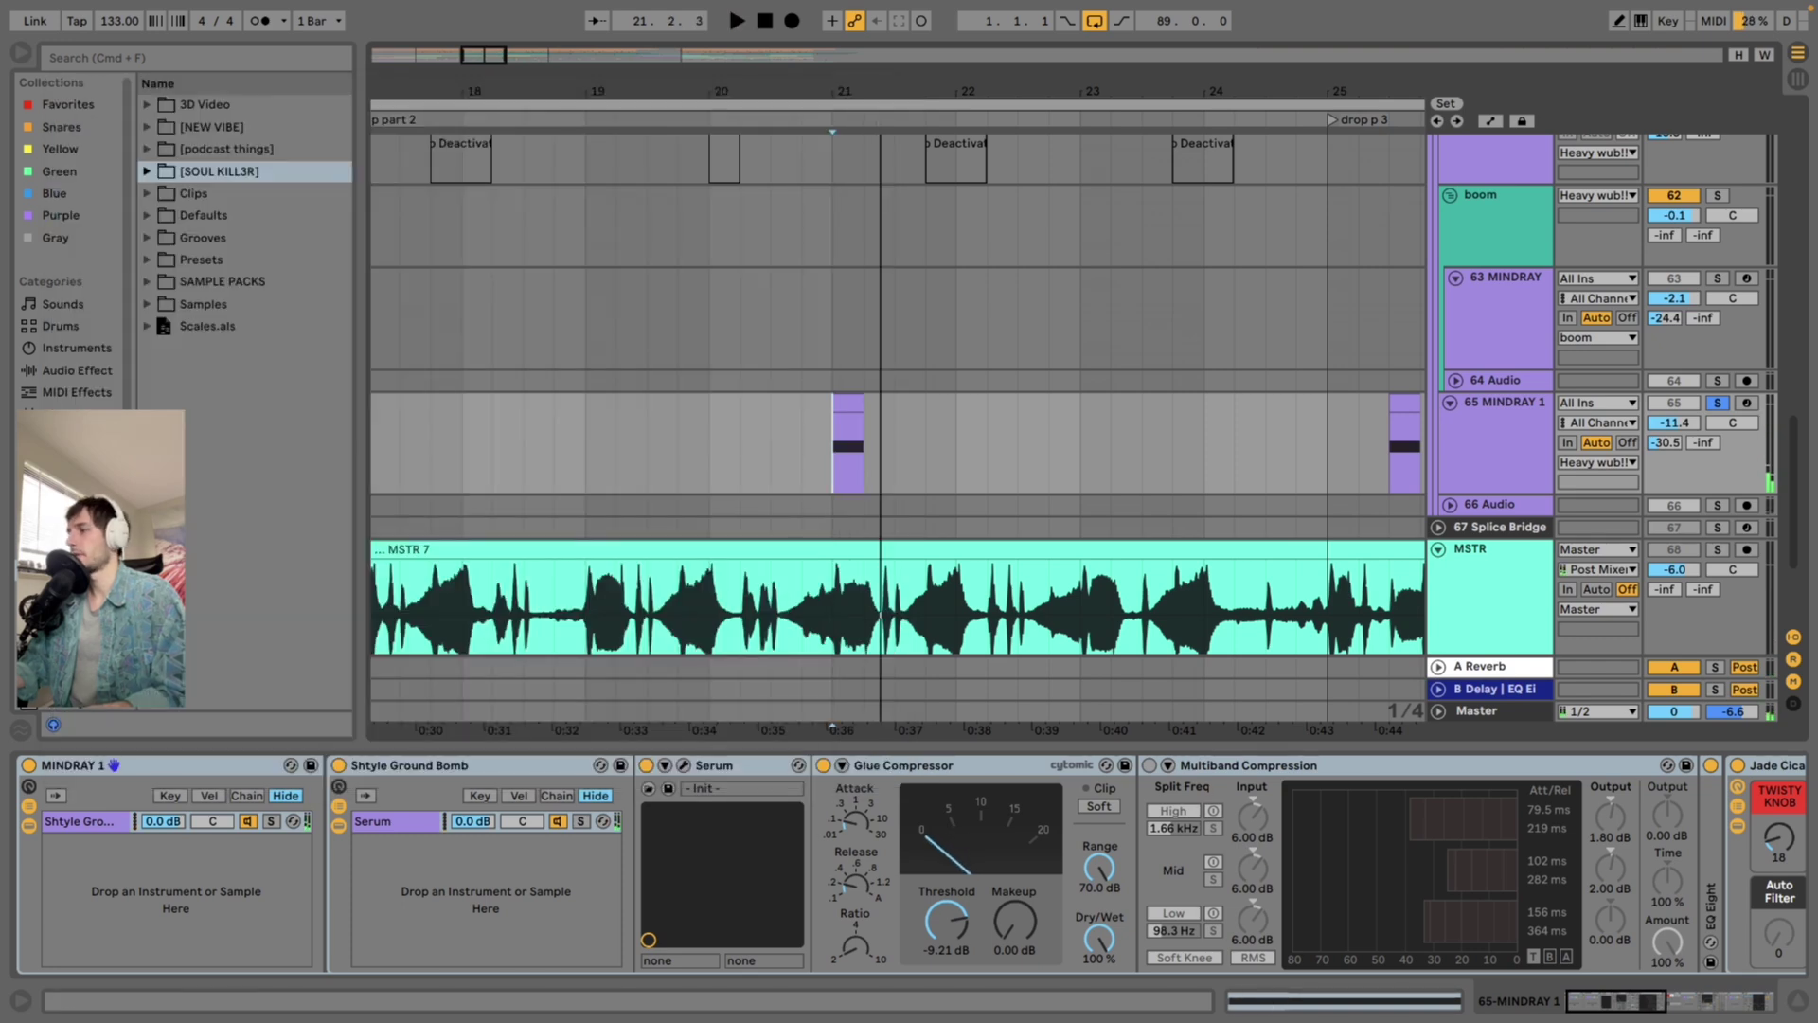
Examine the 65 MINDRAY 1 device chain from Glue Compressor through Jade Cicada MiniDoperizer to Auto Filter while playing the clip
{"action": "scroll", "coordinate": [909, 861], "scroll_direction": "right", "scroll_amount": 10}
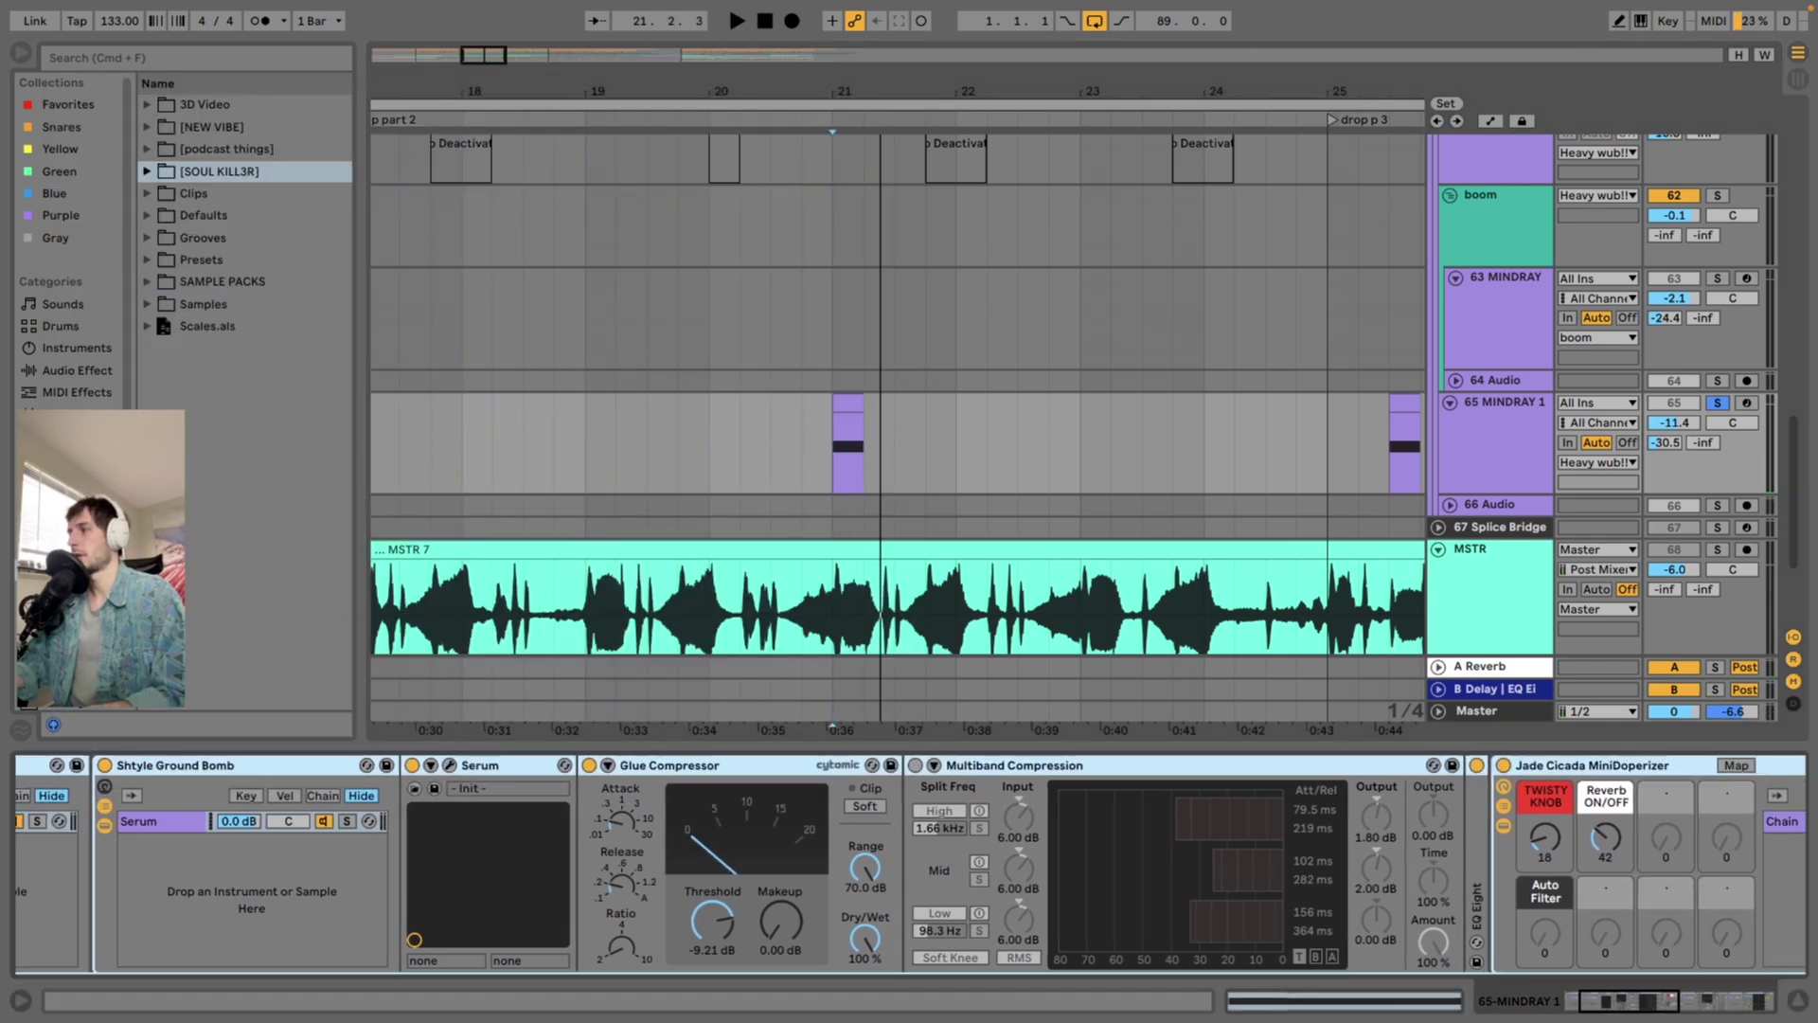
{"action": "key", "text": "space"}
{"action": "scroll", "coordinate": [909, 861], "scroll_direction": "right", "scroll_amount": 2}
{"action": "key", "text": "space"}
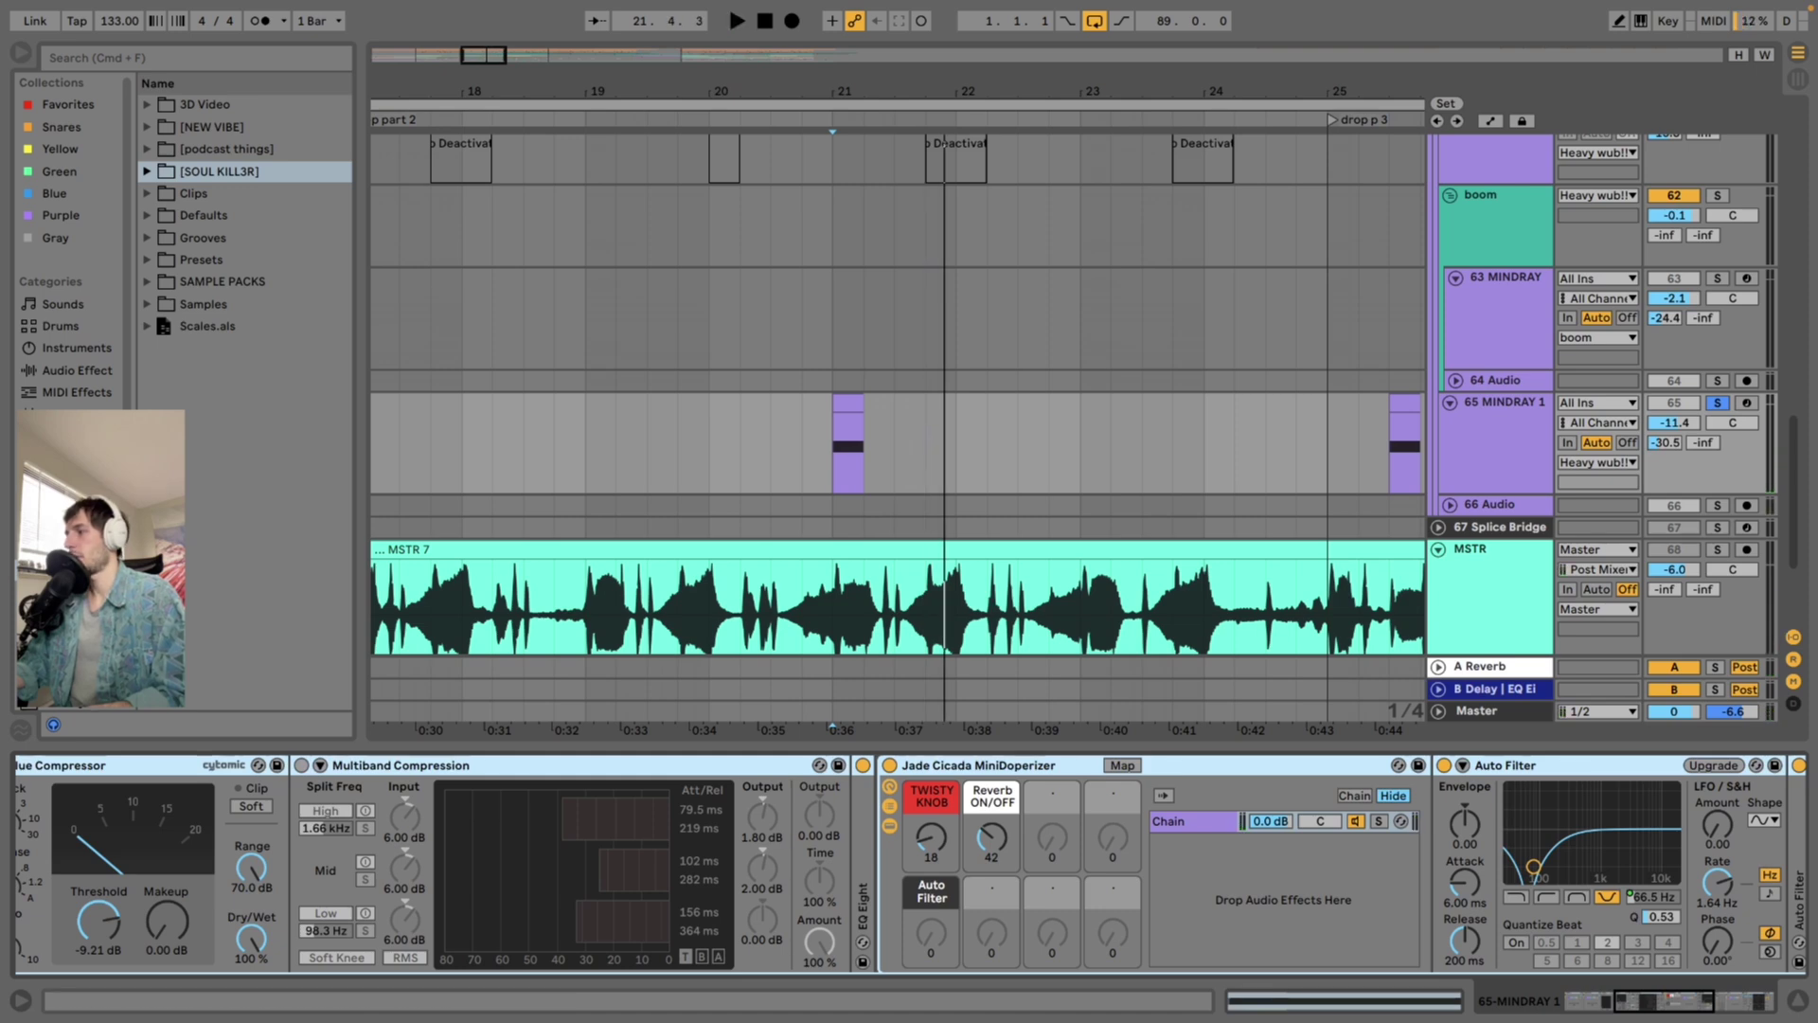
{"action": "scroll", "coordinate": [909, 861], "scroll_direction": "right", "scroll_amount": 8}
{"action": "key", "text": "space"}
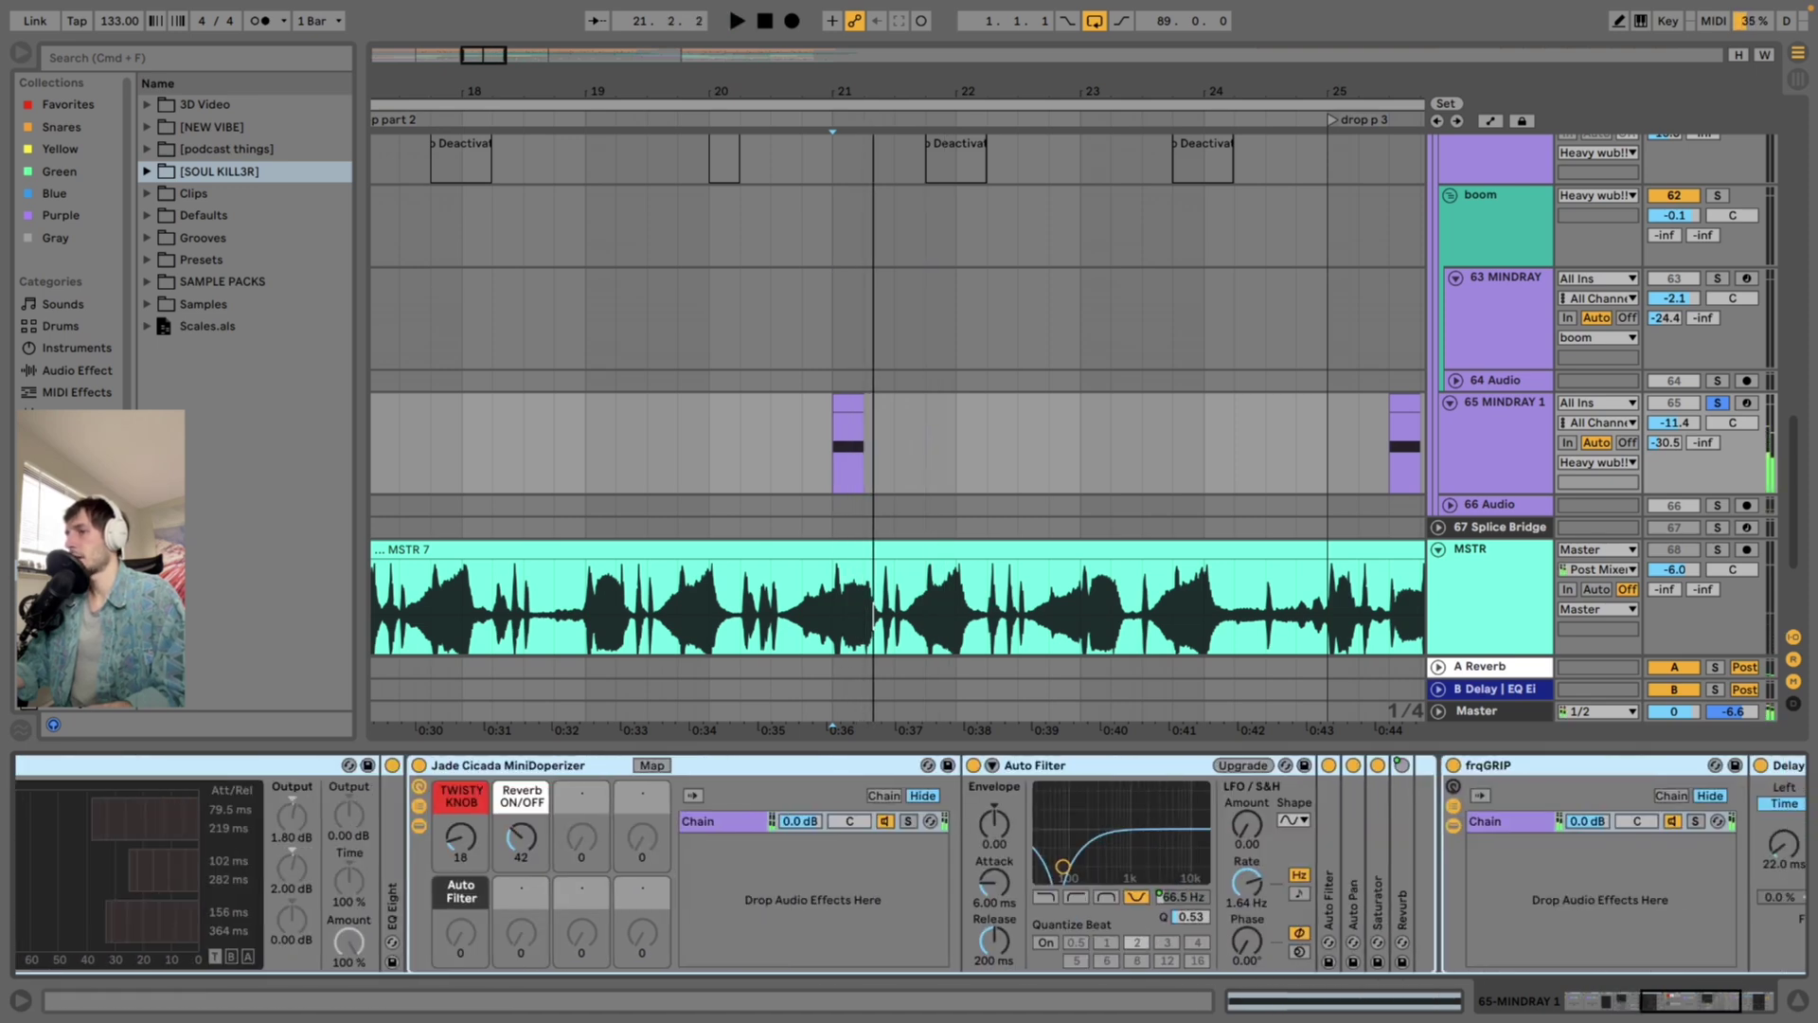
Expand the EQ Eight on the 65 MINDRAY 1 track and play the clip from 21.1.1 to examine its curve
{"action": "double_click", "coordinate": [392, 871]}
{"action": "key", "text": "space"}
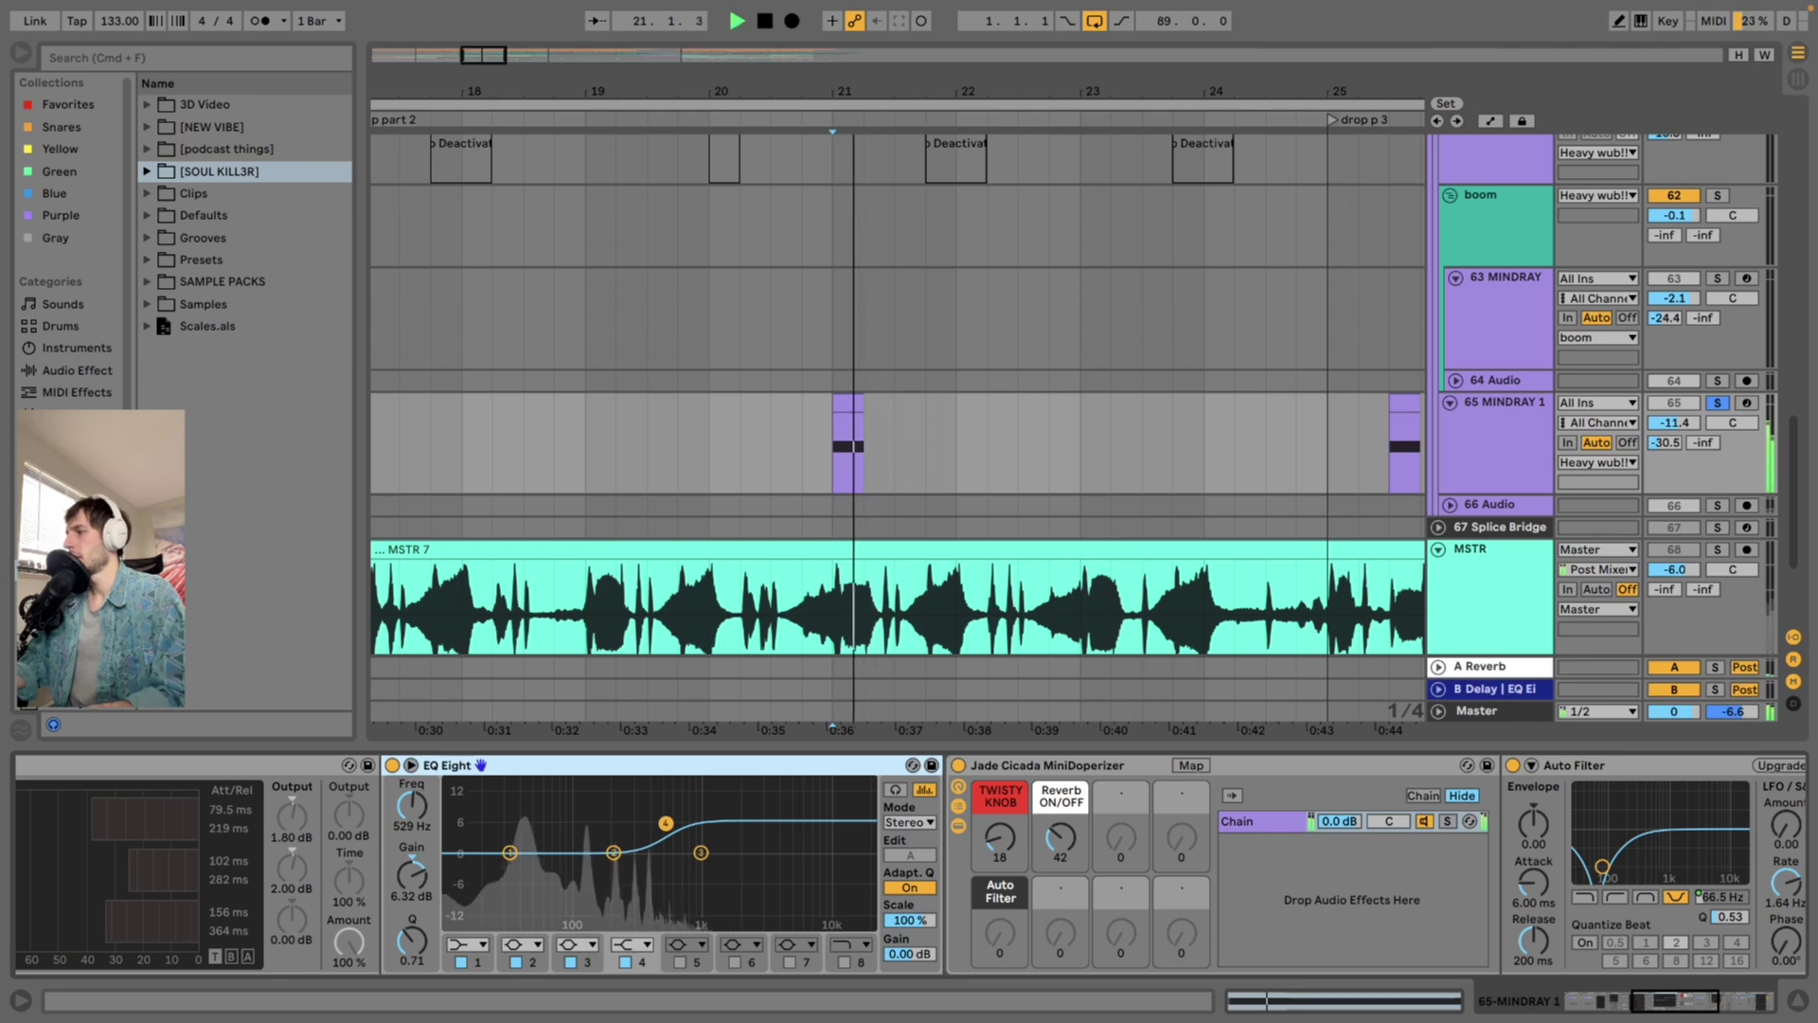
{"action": "key", "text": "space"}
{"action": "scroll", "coordinate": [909, 862], "scroll_direction": "right", "scroll_amount": 3}
{"action": "key", "text": "space"}
{"action": "key", "text": "space"}
{"action": "scroll", "coordinate": [237, 764], "scroll_direction": "right", "scroll_amount": 8}
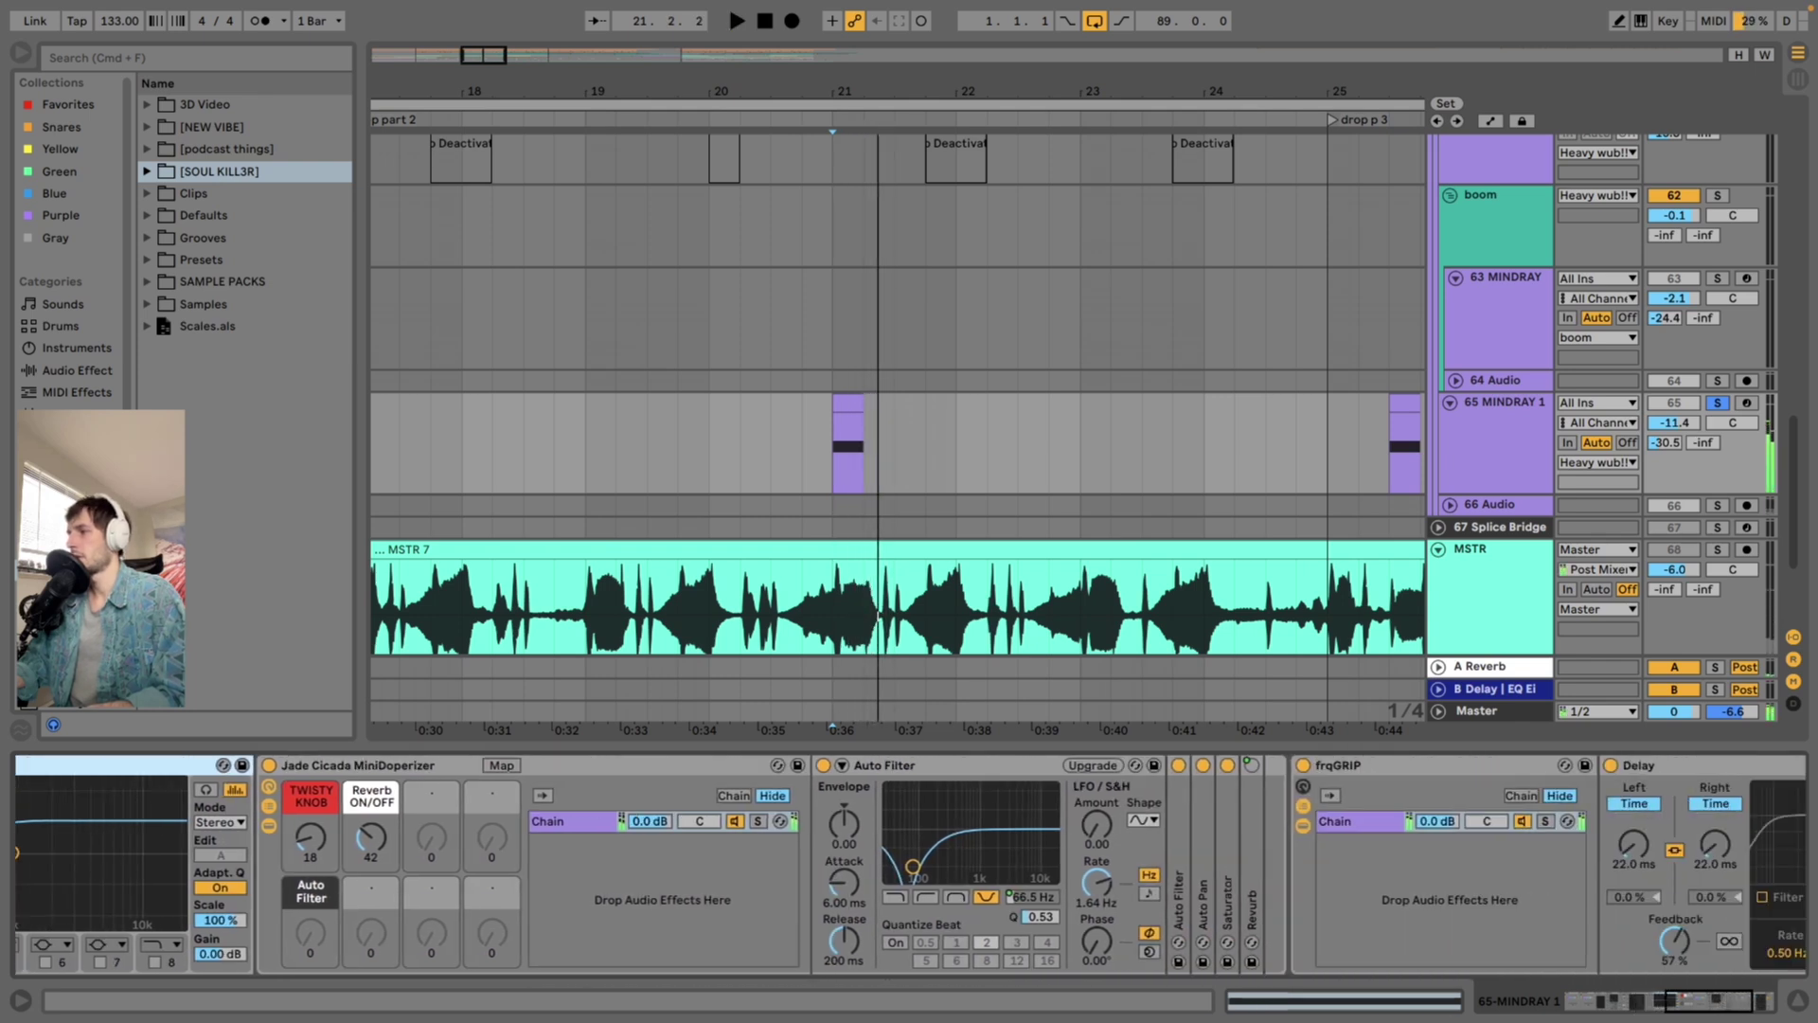
Expand the second Auto Filter, Auto Pan, Saturator and Reverb in the 65 MINDRAY 1 chain and examine them through to Delay during playback
{"action": "left_click", "coordinate": [1021, 764]}
{"action": "key", "text": "space"}
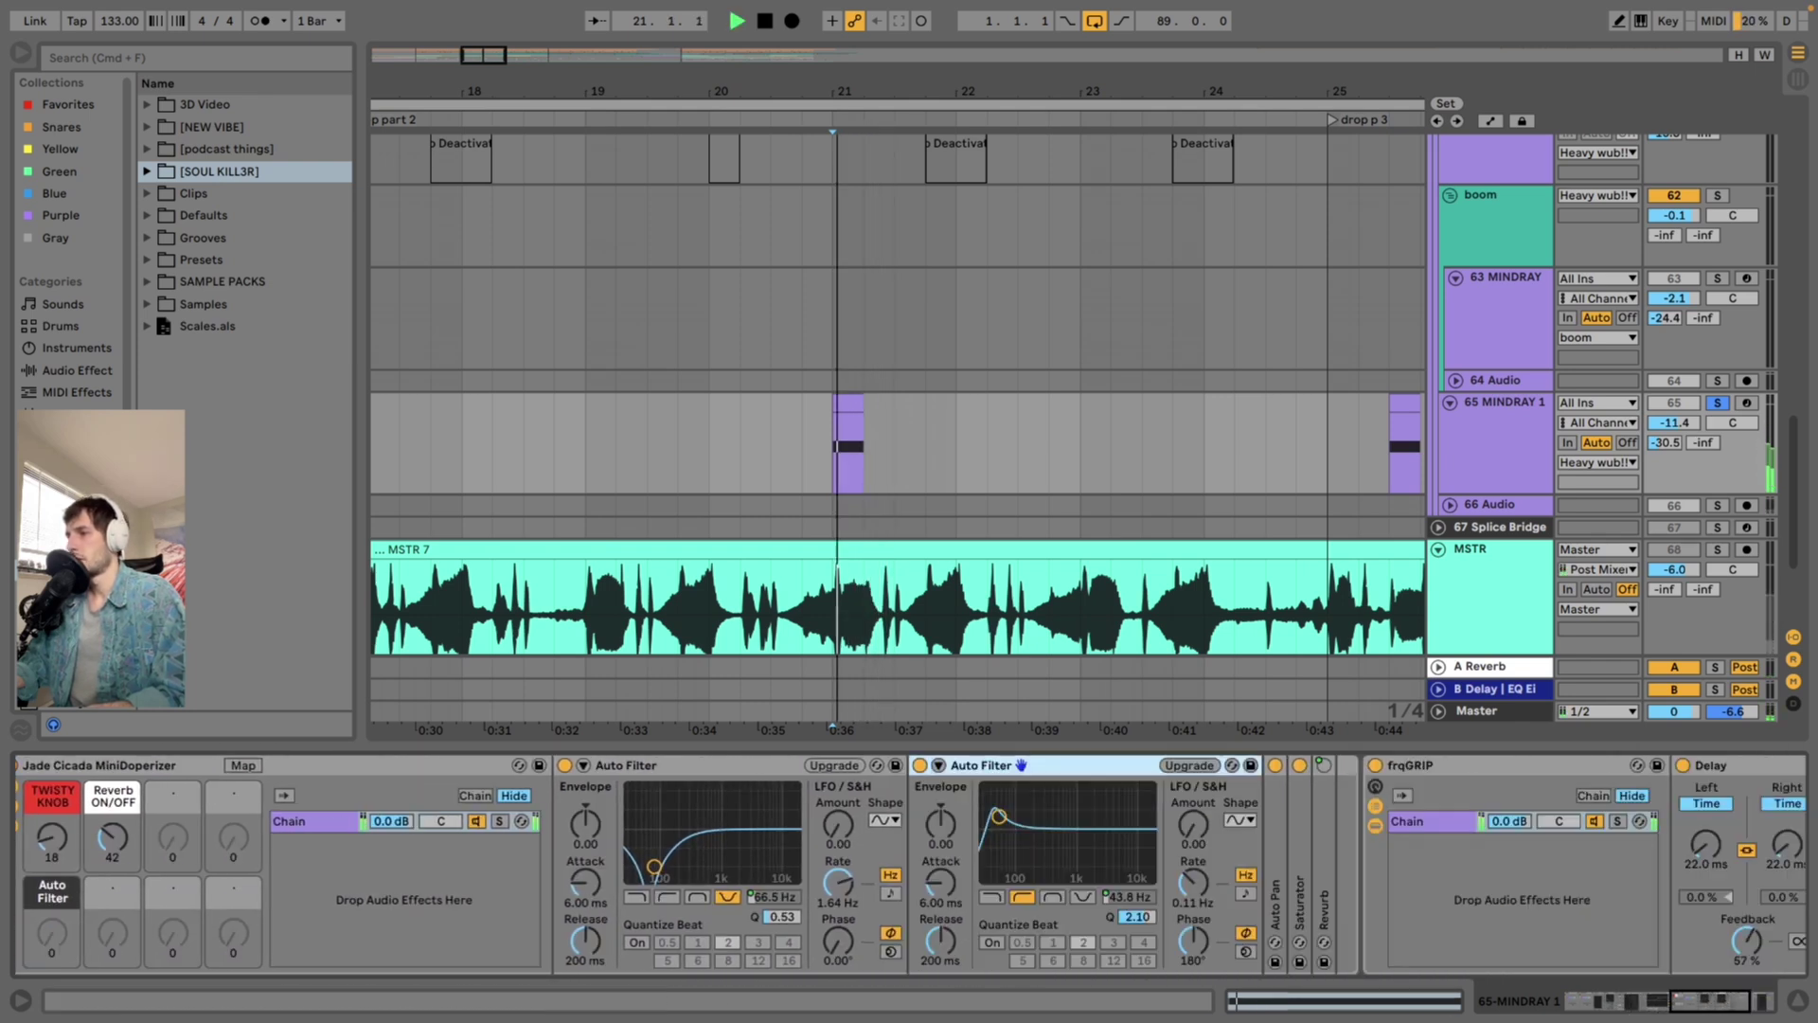
{"action": "scroll", "coordinate": [1021, 764], "scroll_direction": "right", "scroll_amount": 4}
{"action": "double_click", "coordinate": [906, 900]}
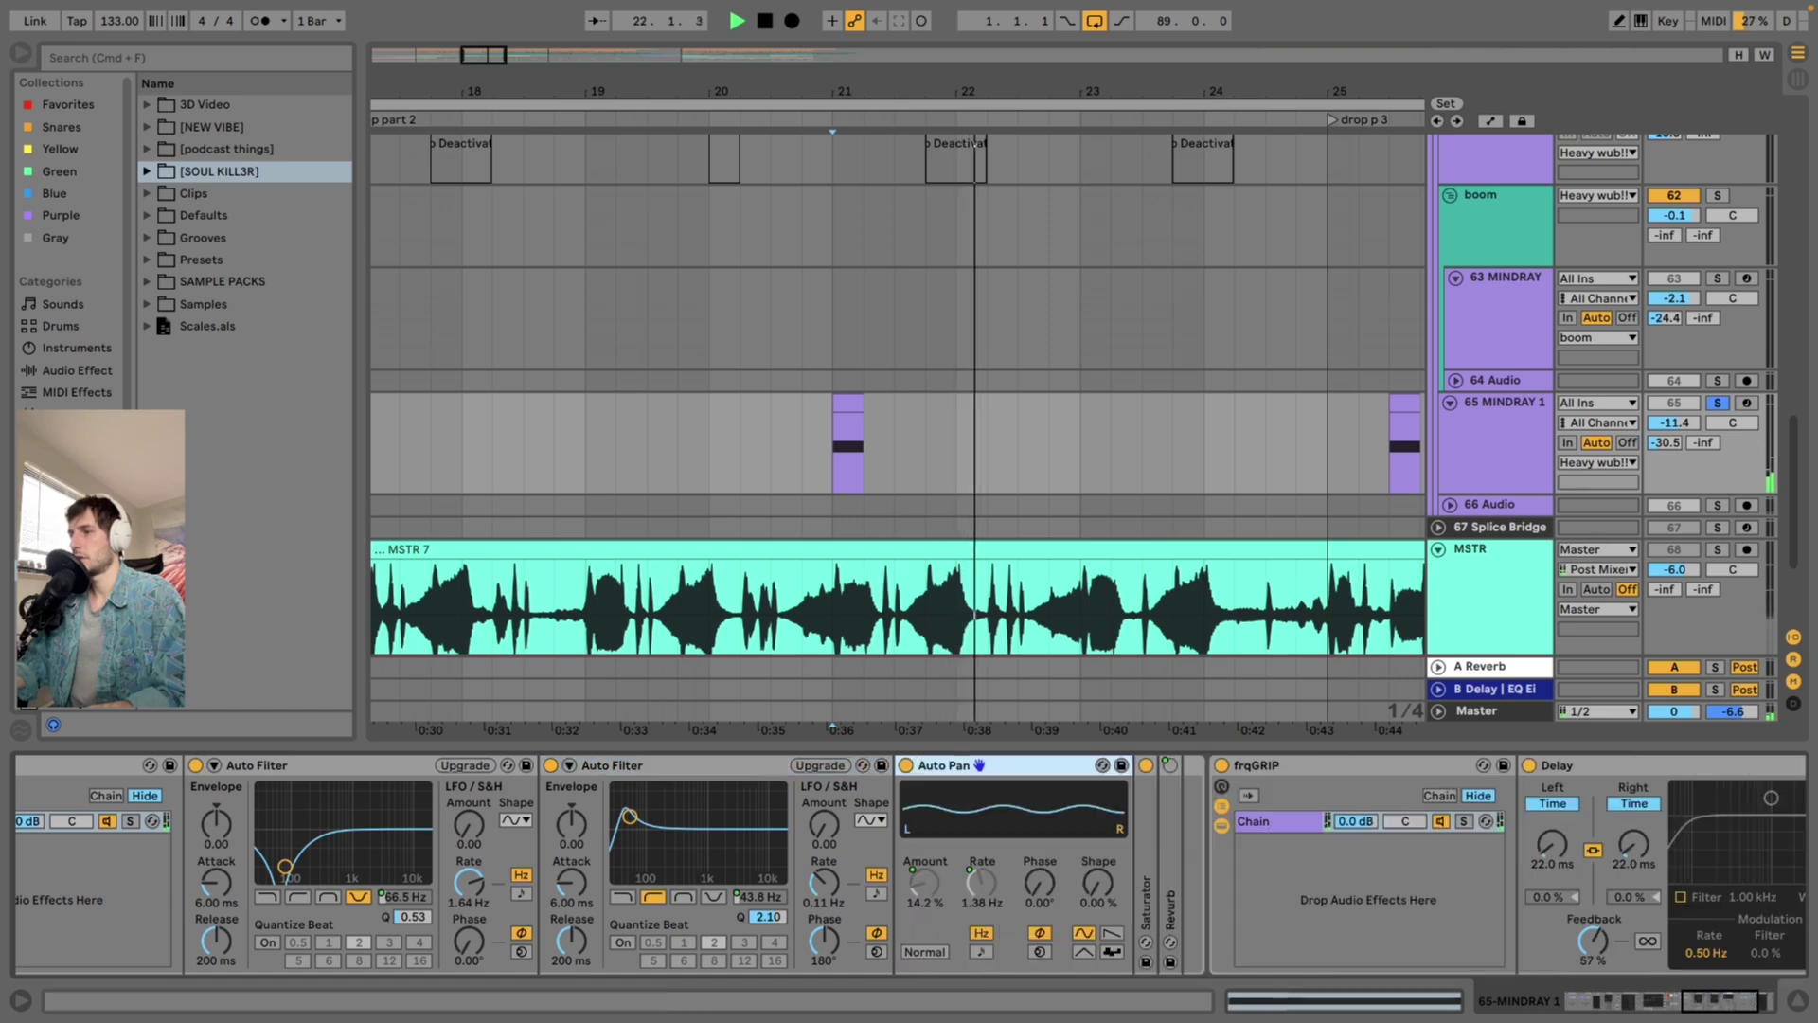
{"action": "double_click", "coordinate": [1147, 900]}
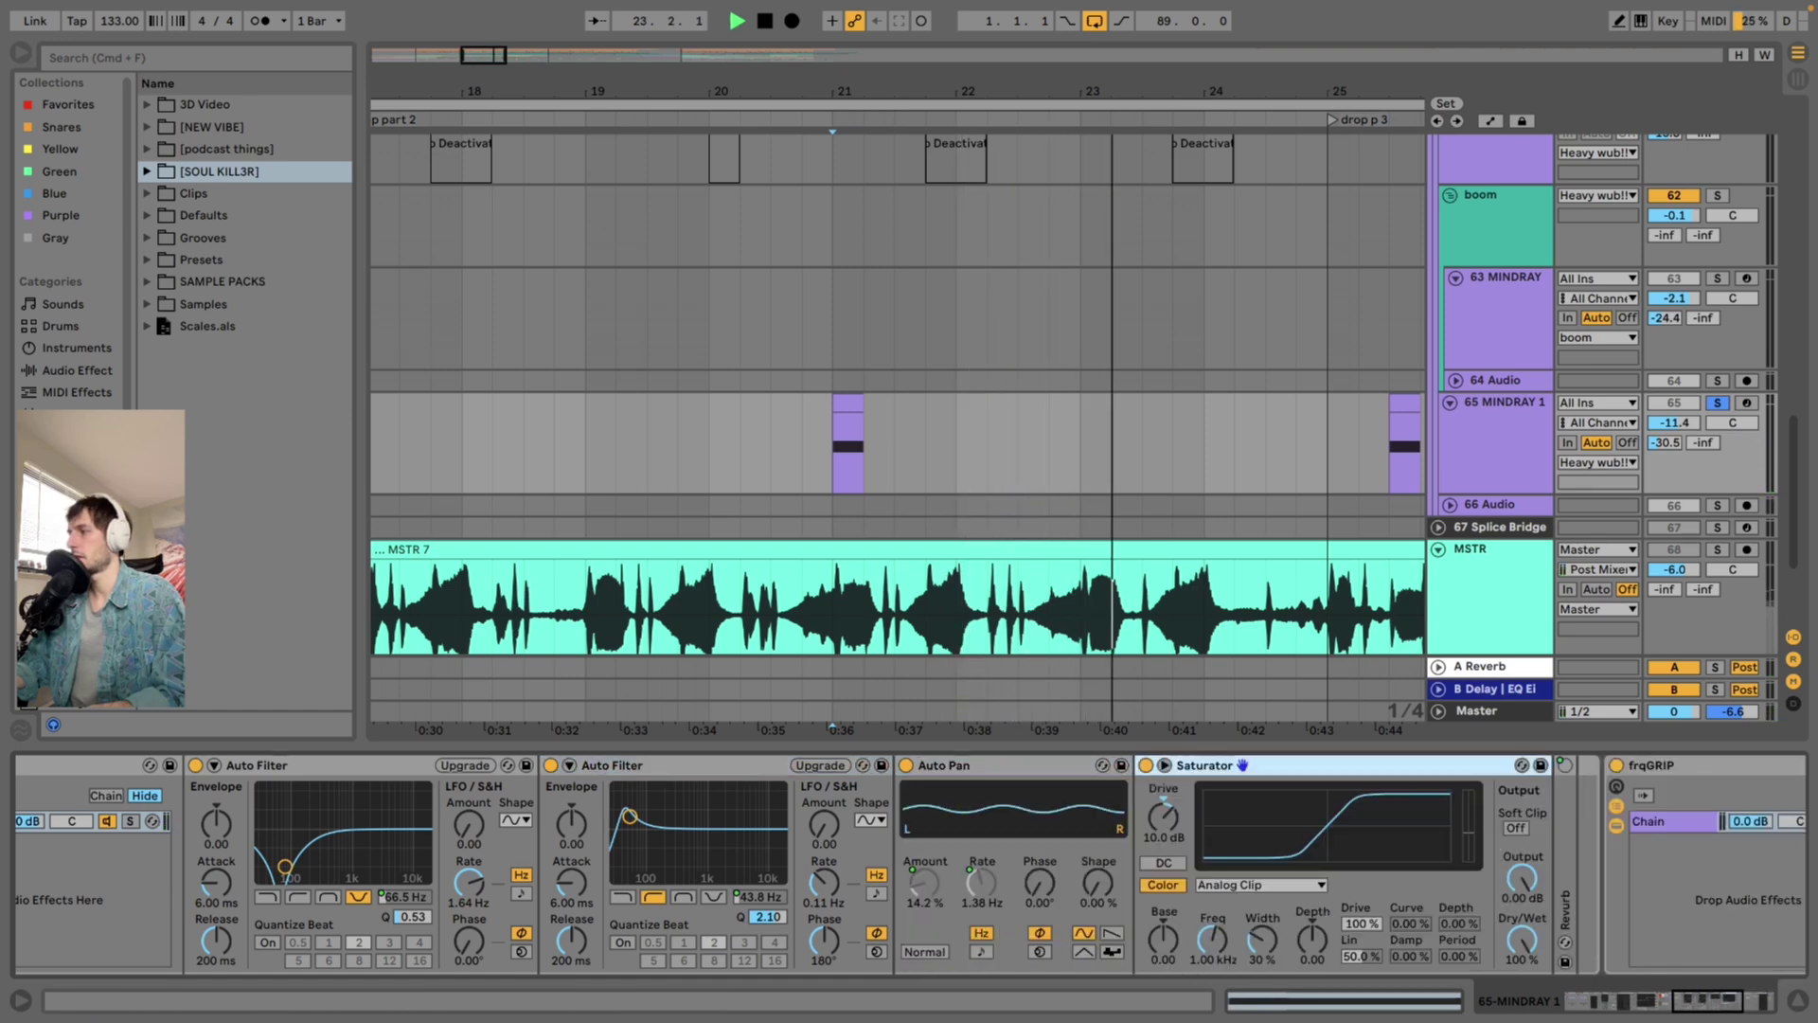
{"action": "double_click", "coordinate": [1564, 900]}
{"action": "scroll", "coordinate": [909, 862], "scroll_direction": "right", "scroll_amount": 14}
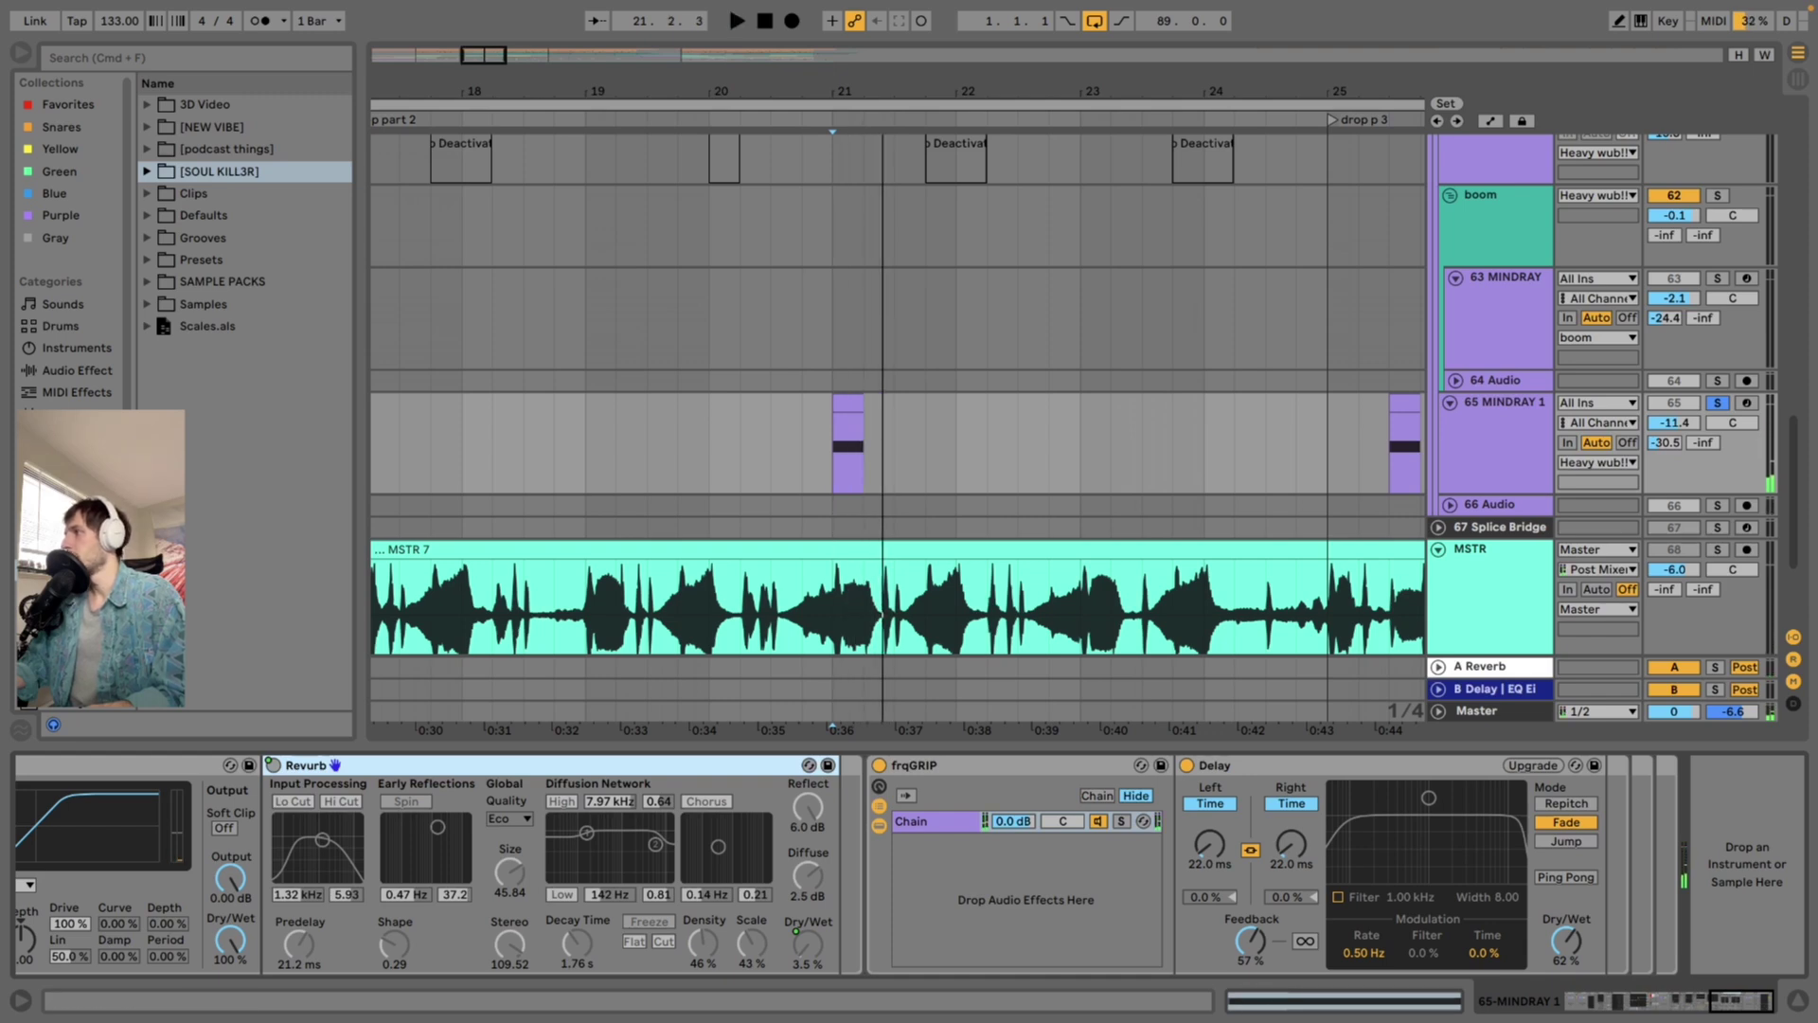
Show the 66 Audio track's devices, play from 21.1.1, and view its Rift plugin before closing it
{"action": "left_click", "coordinate": [1490, 505]}
{"action": "scroll", "coordinate": [897, 426], "scroll_direction": "down", "scroll_amount": 3}
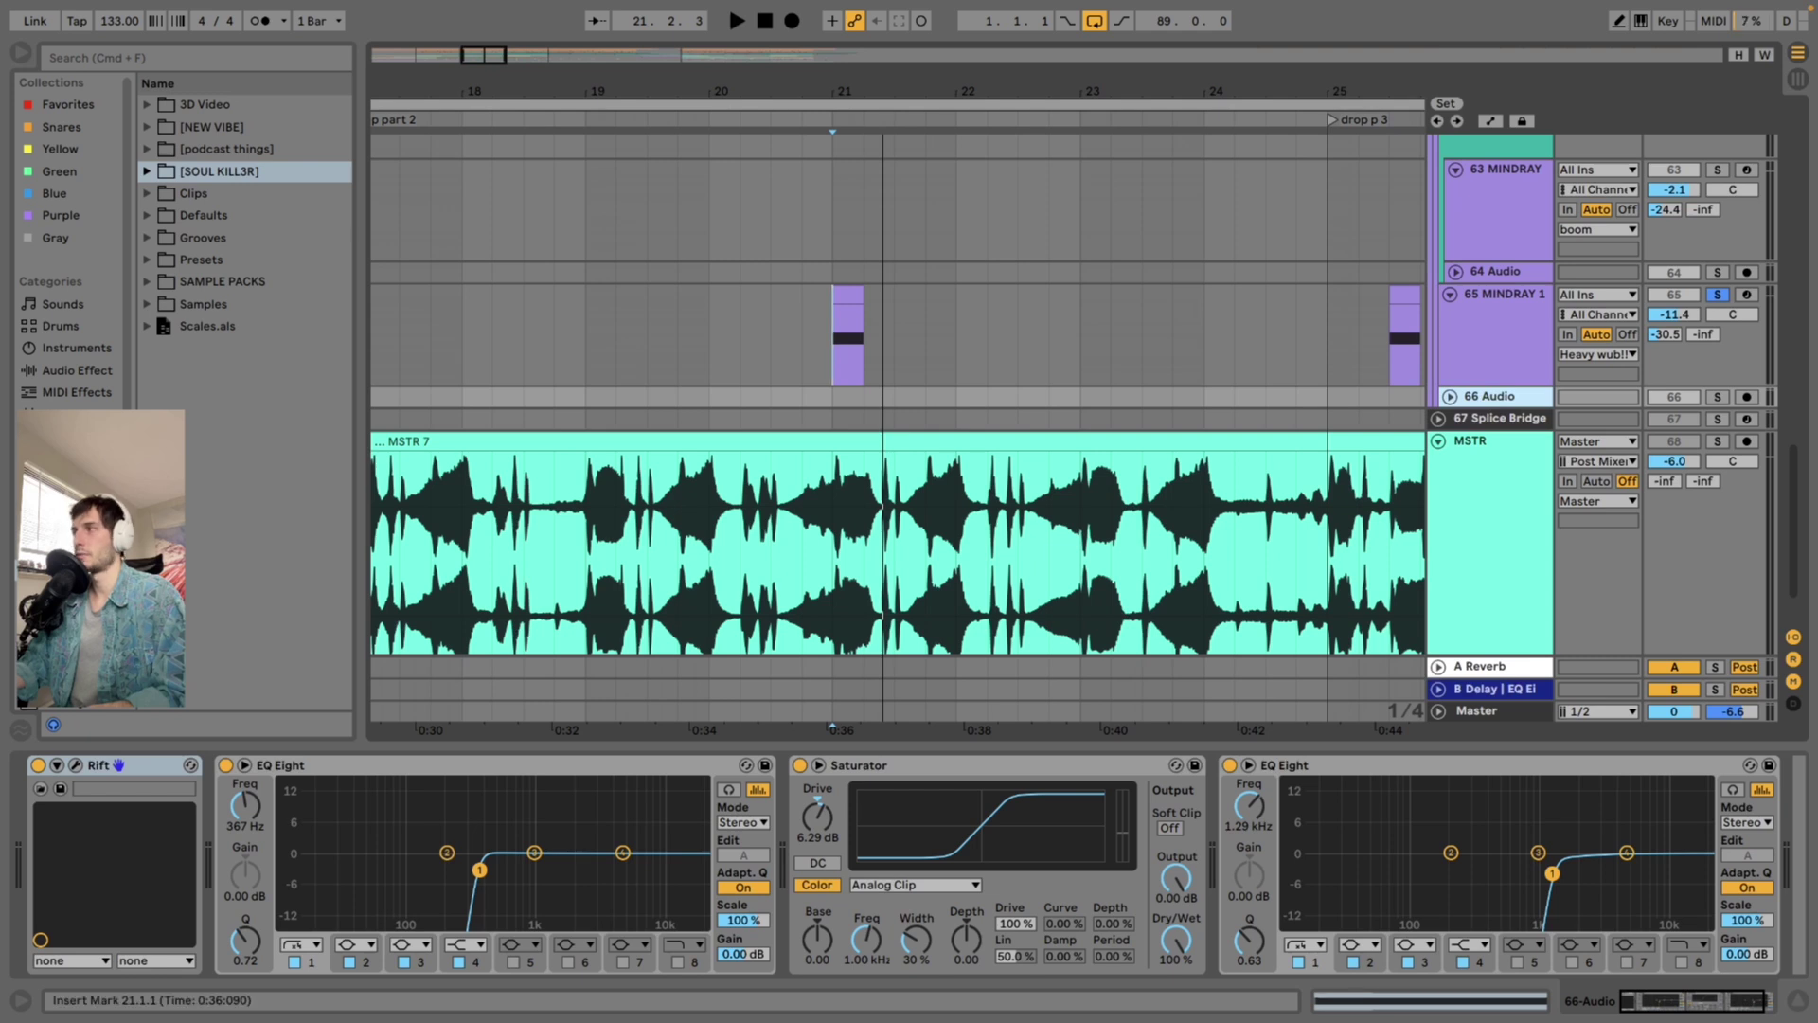
{"action": "key", "text": "space"}
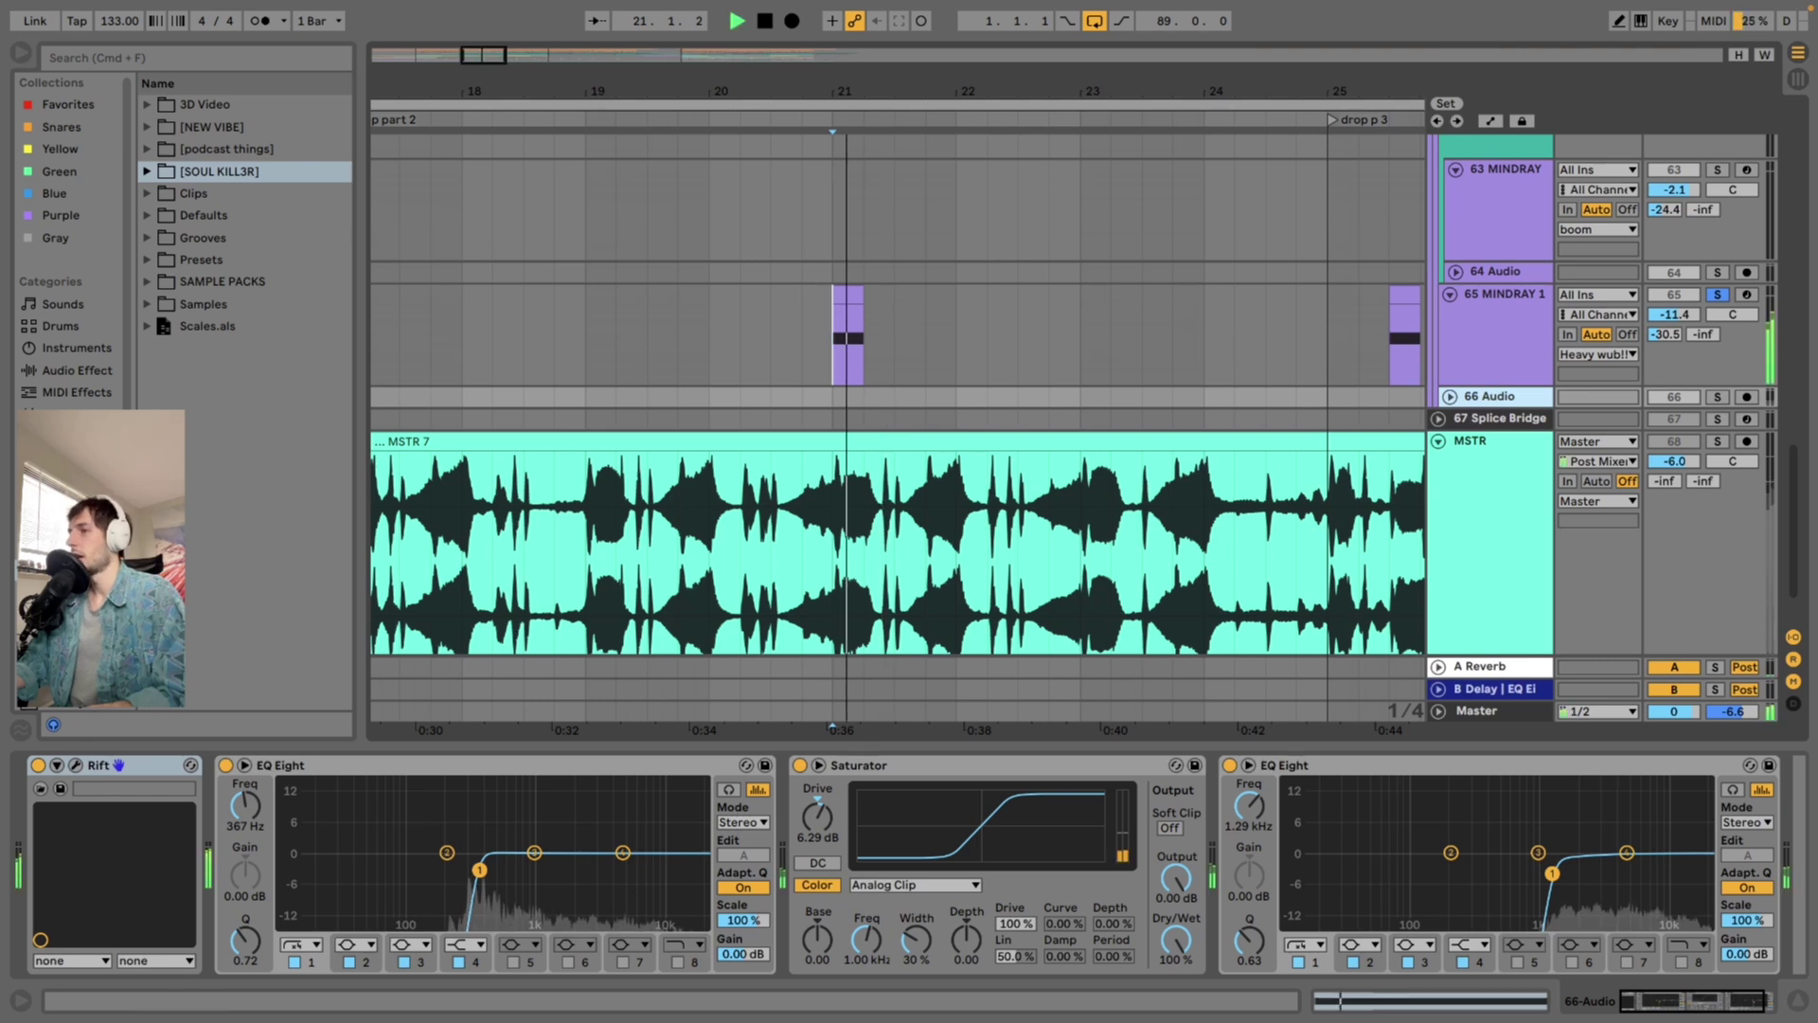
{"action": "key", "text": "space"}
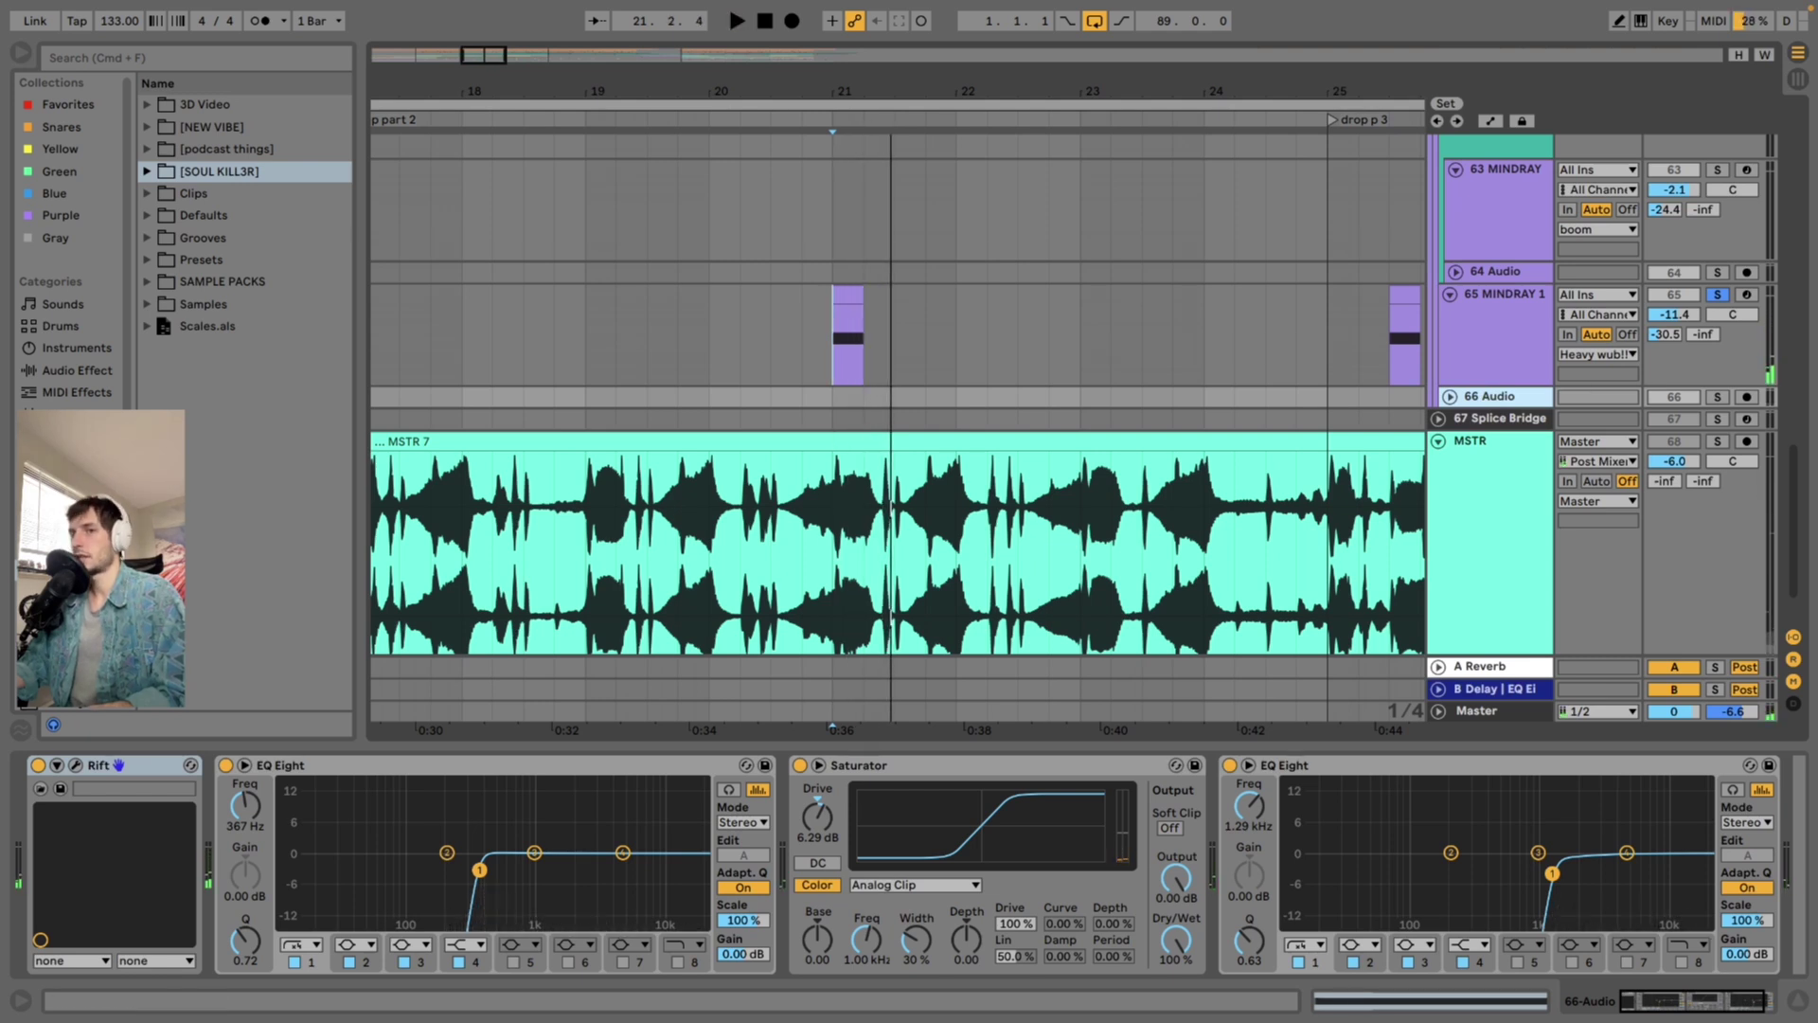
{"action": "left_click", "coordinate": [76, 765]}
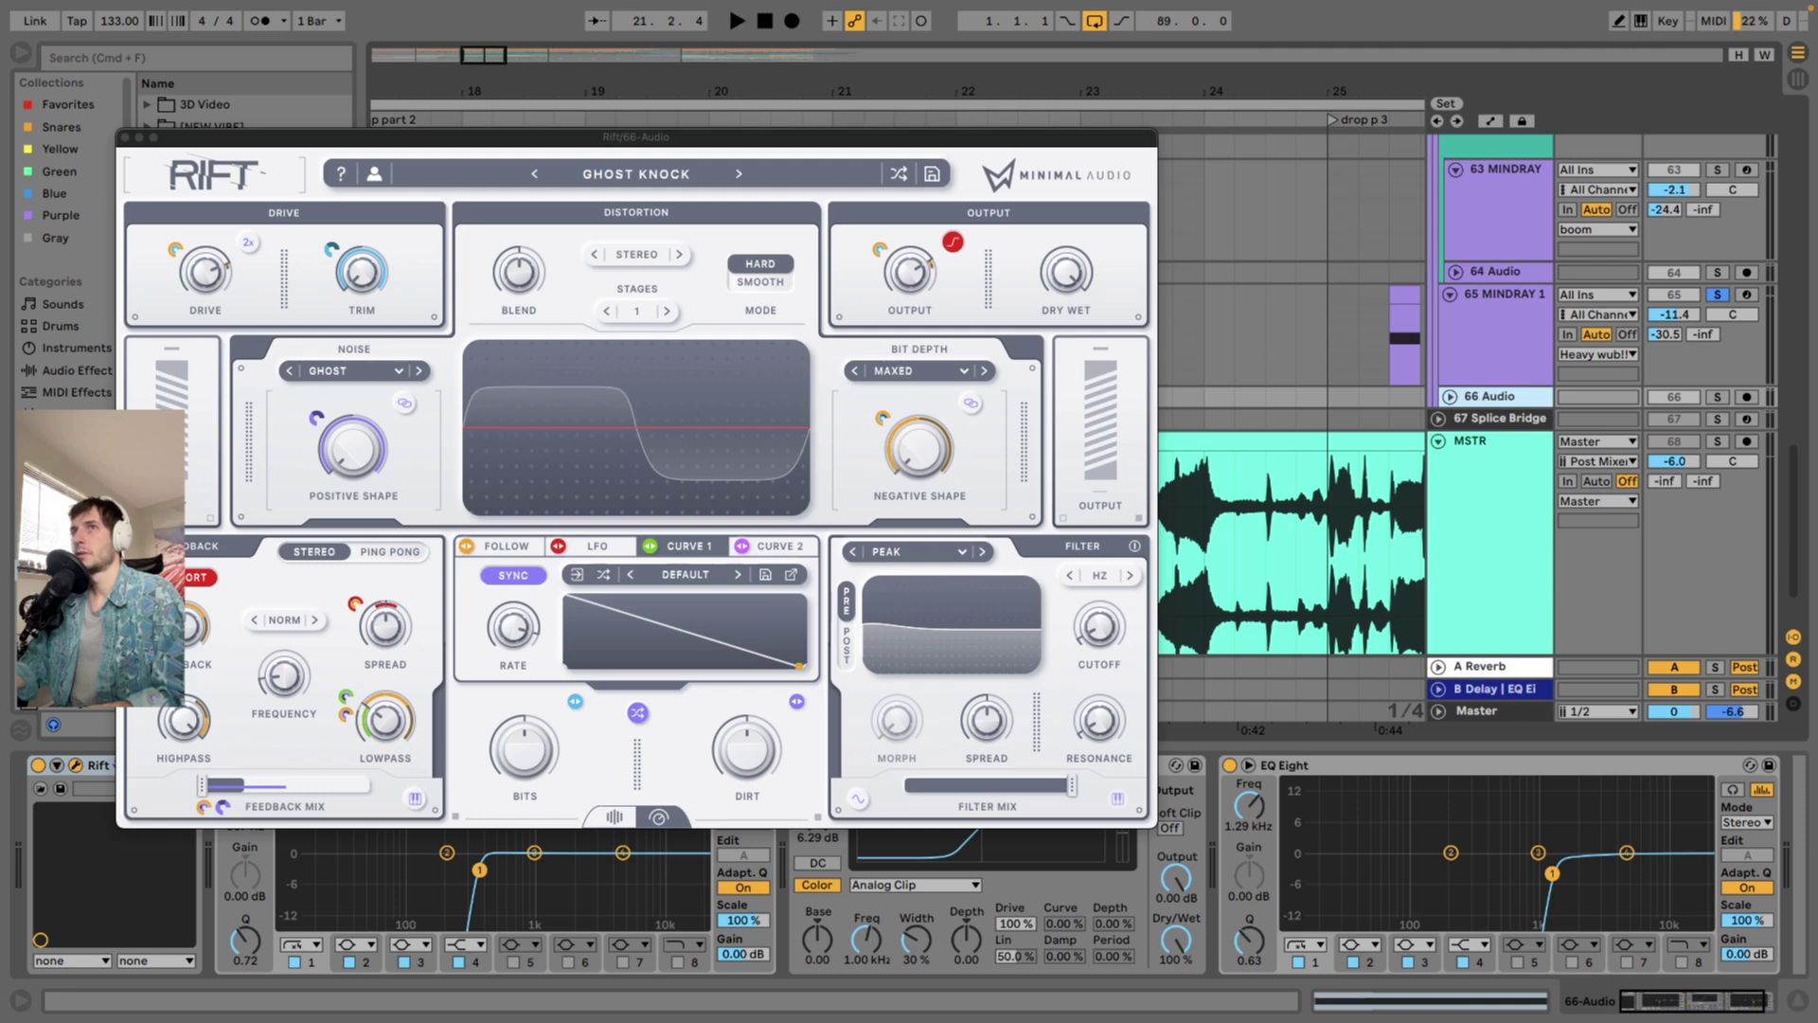
{"action": "left_click", "coordinate": [125, 137]}
Turn the 65 MINDRAY 1 track's solo off and back on
{"action": "scroll", "coordinate": [891, 557], "scroll_direction": "up", "scroll_amount": 5}
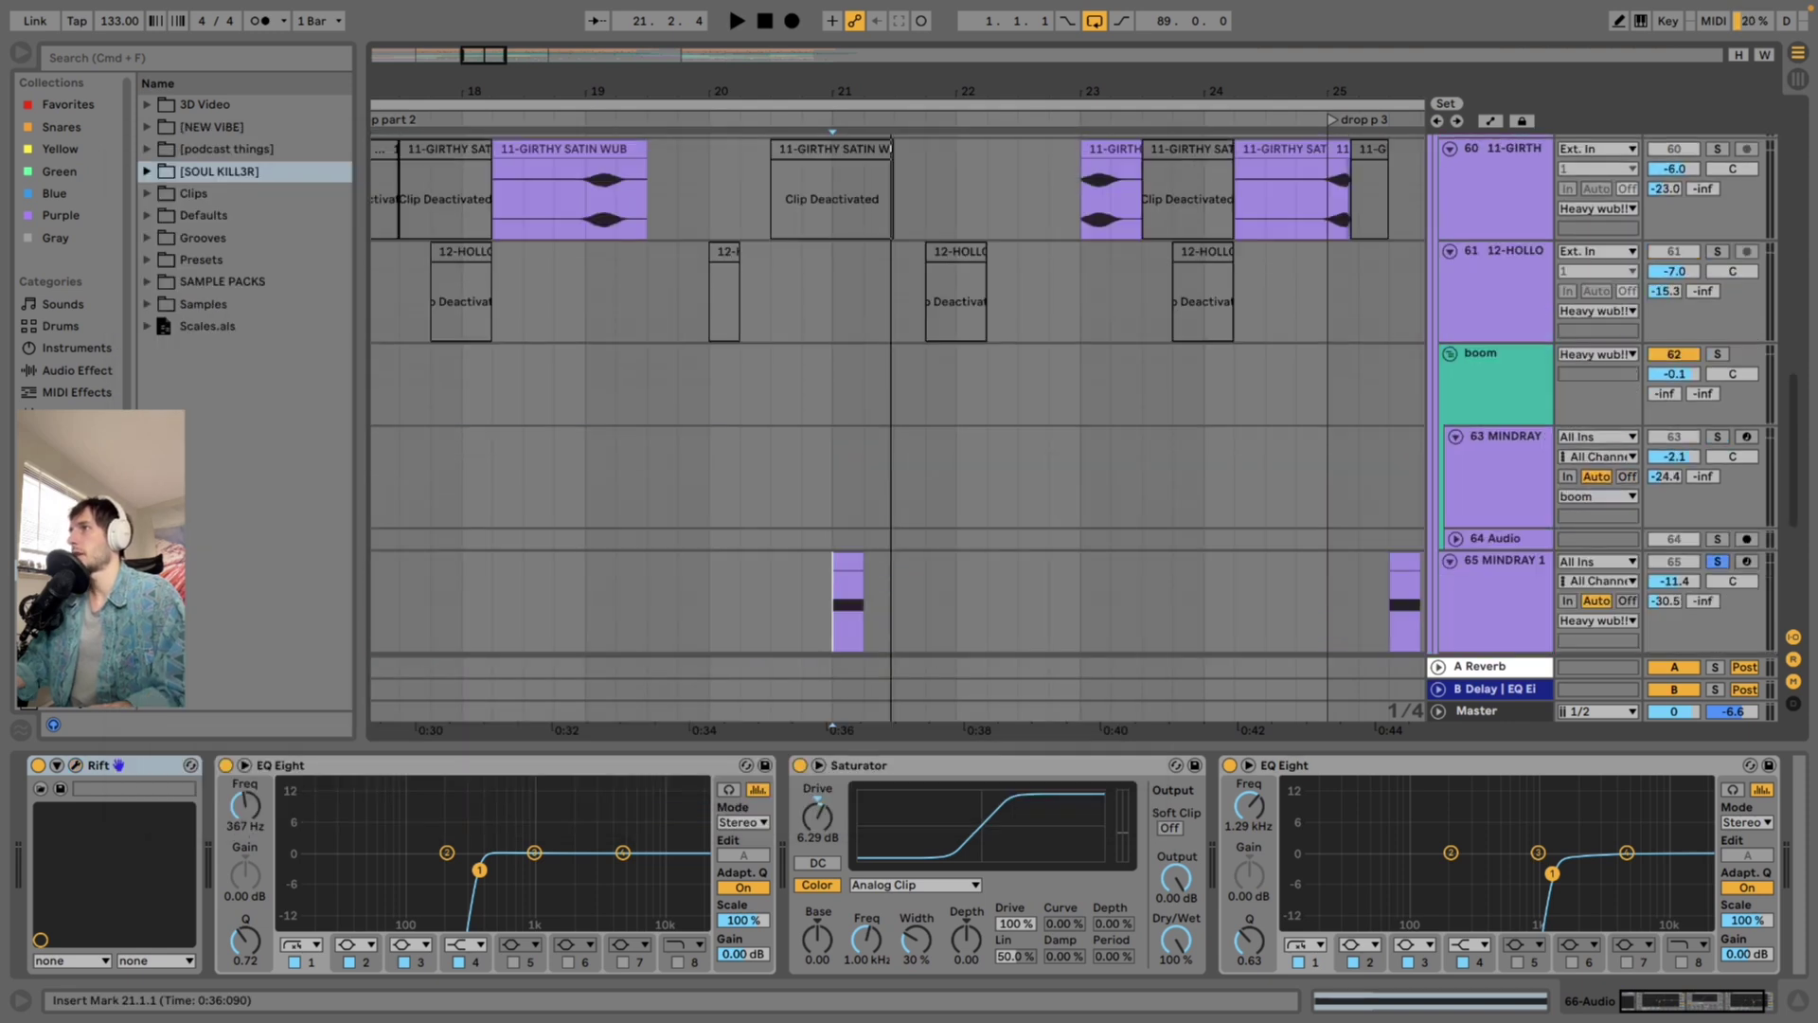
{"action": "scroll", "coordinate": [891, 557], "scroll_direction": "down", "scroll_amount": 4}
{"action": "left_click", "coordinate": [1718, 342]}
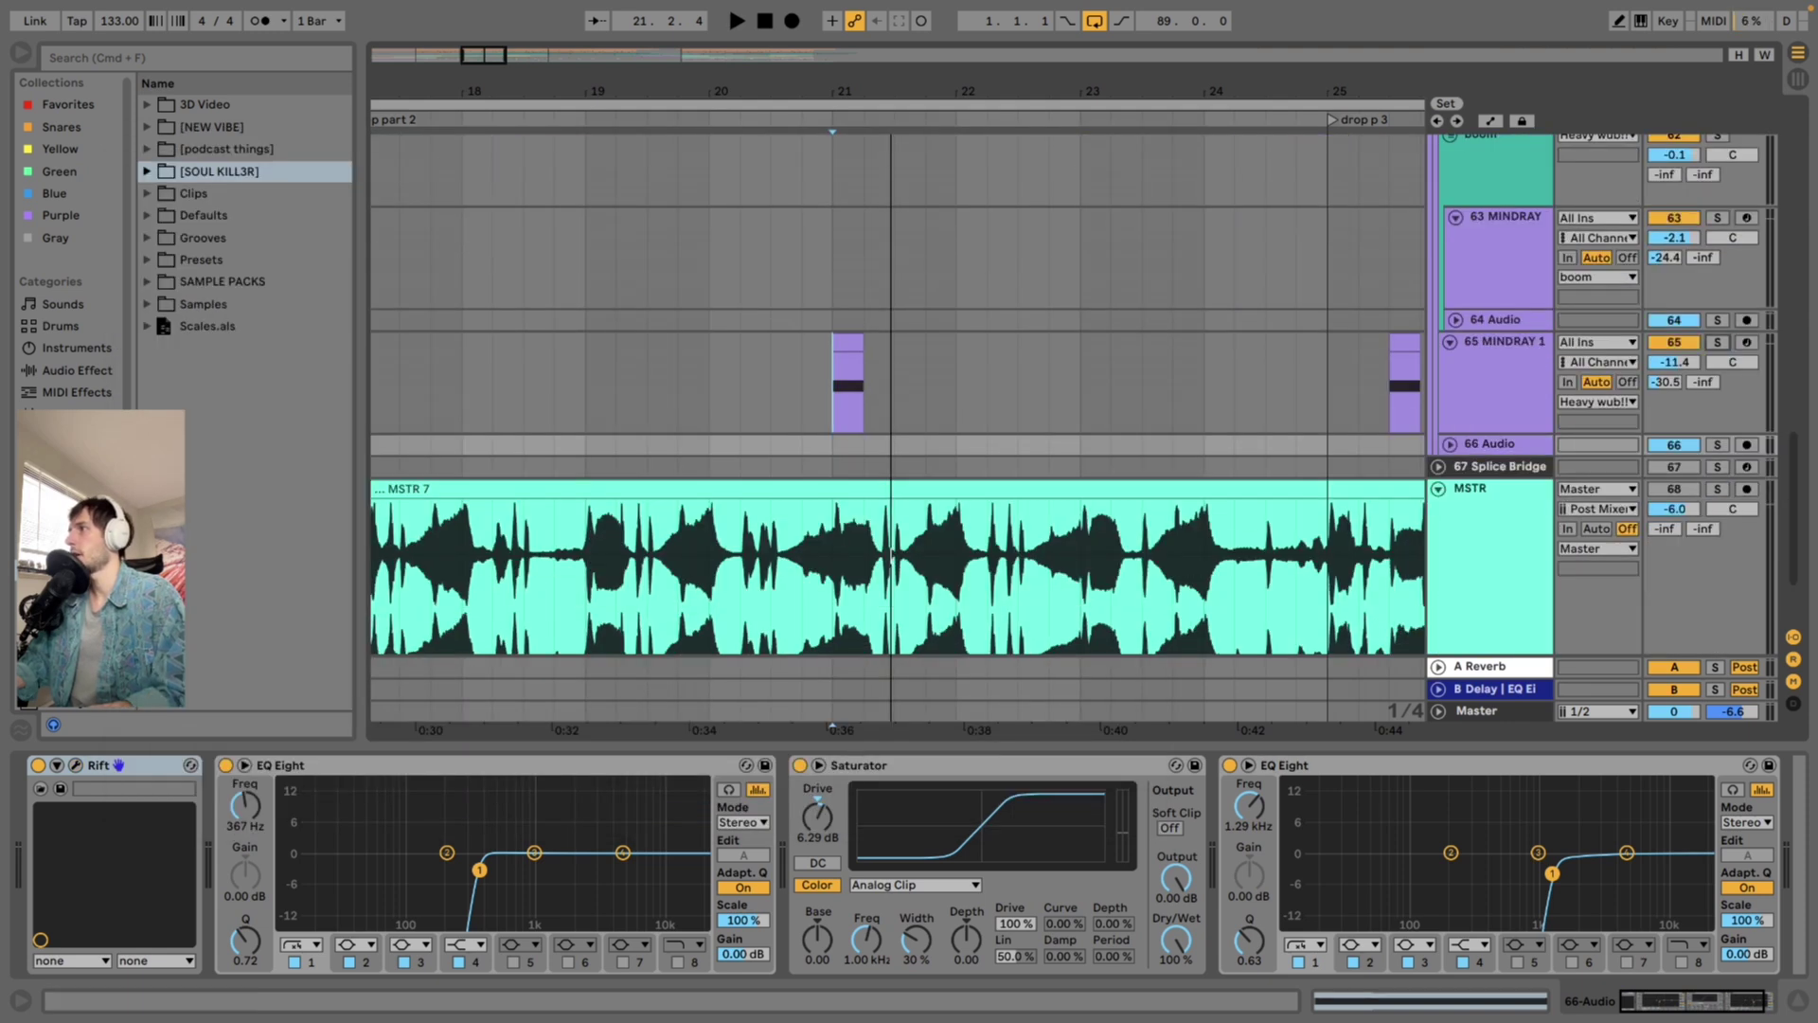
{"action": "scroll", "coordinate": [891, 557], "scroll_direction": "up", "scroll_amount": 4}
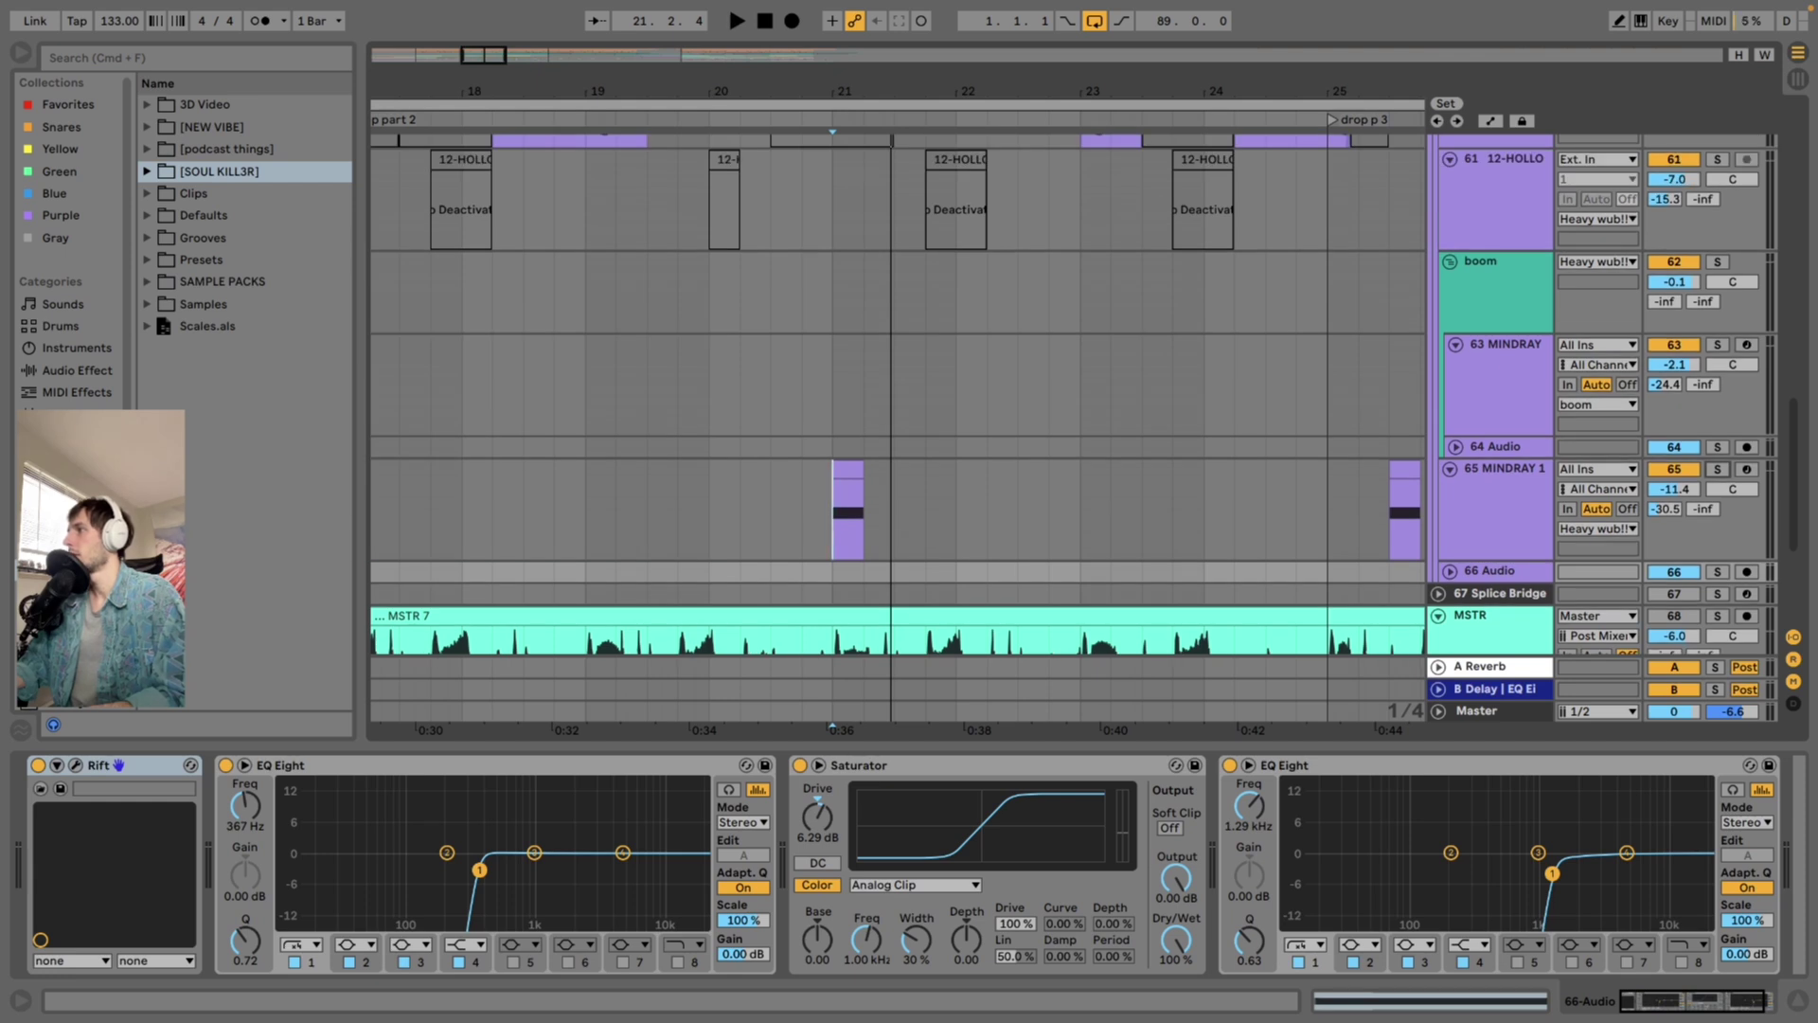
{"action": "scroll", "coordinate": [891, 398], "scroll_direction": "down", "scroll_amount": 3}
{"action": "left_click", "coordinate": [1718, 385]}
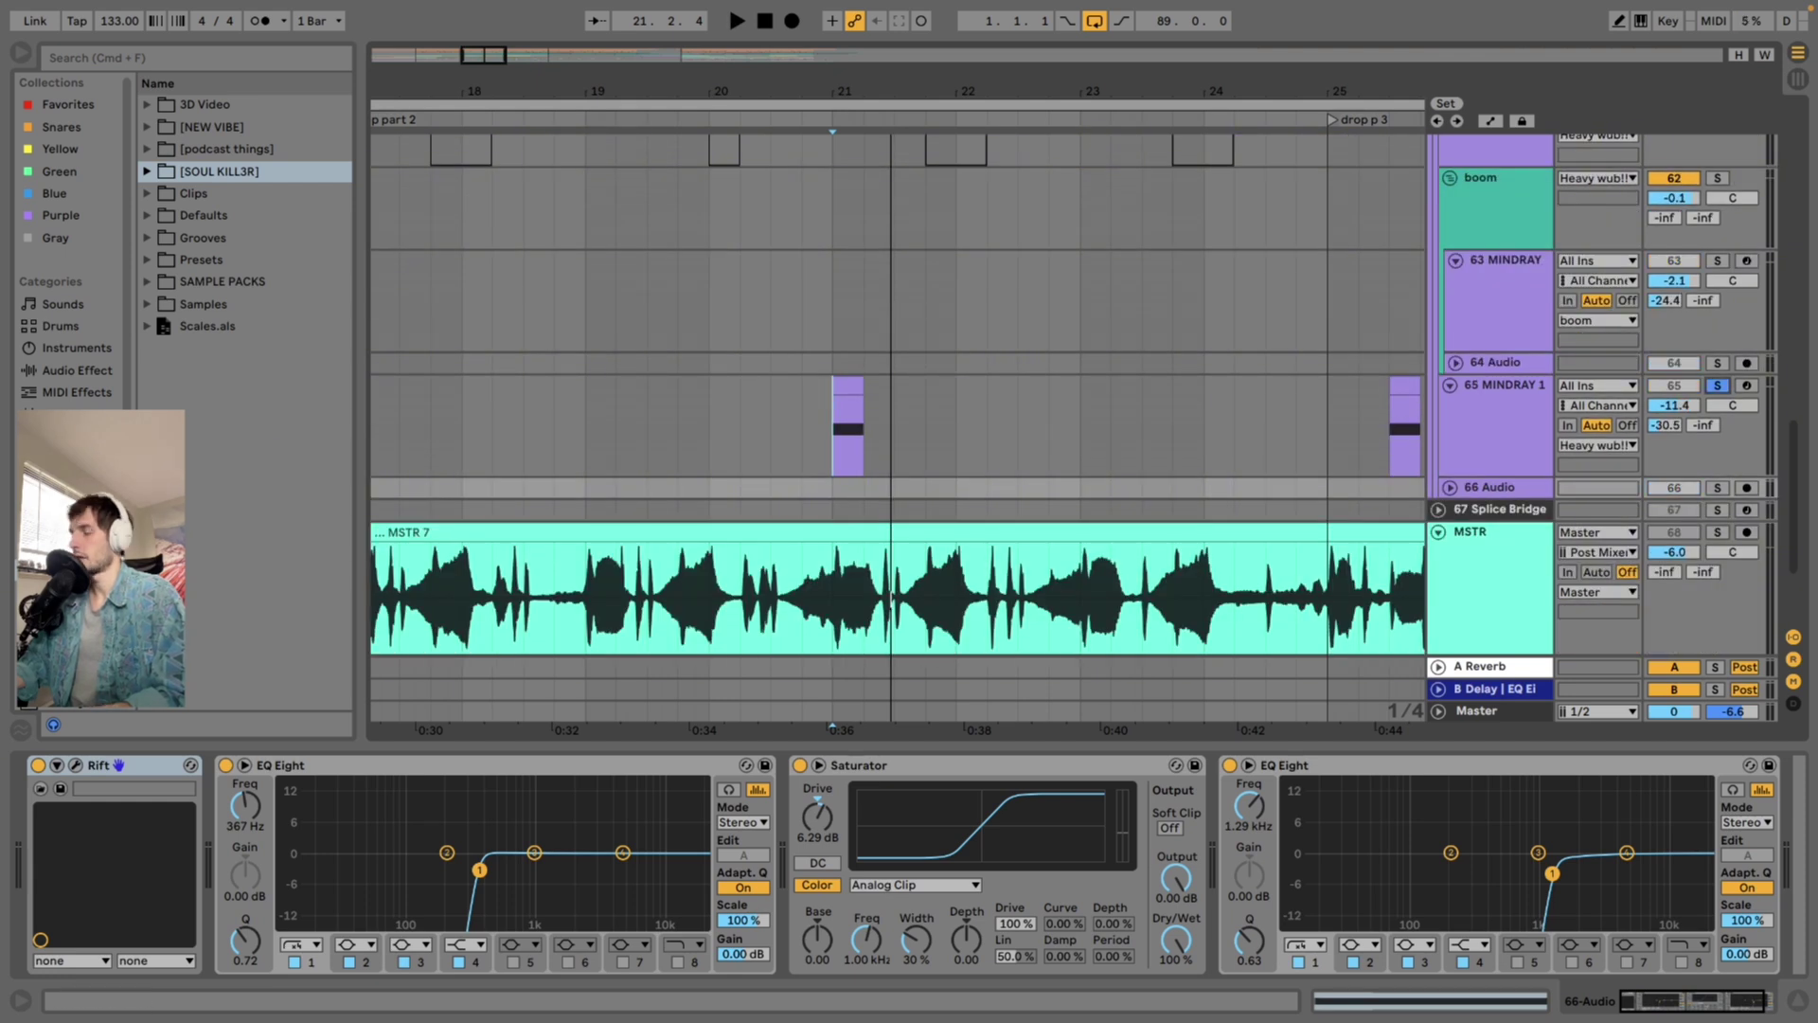
Solo the 66 Audio track together with 65 MINDRAY 1, play from 21.1.1, and clear both solos
{"action": "left_click", "coordinate": [1717, 488], "text": "super"}
{"action": "key", "text": "space"}
{"action": "key", "text": "space"}
{"action": "key", "text": "space"}
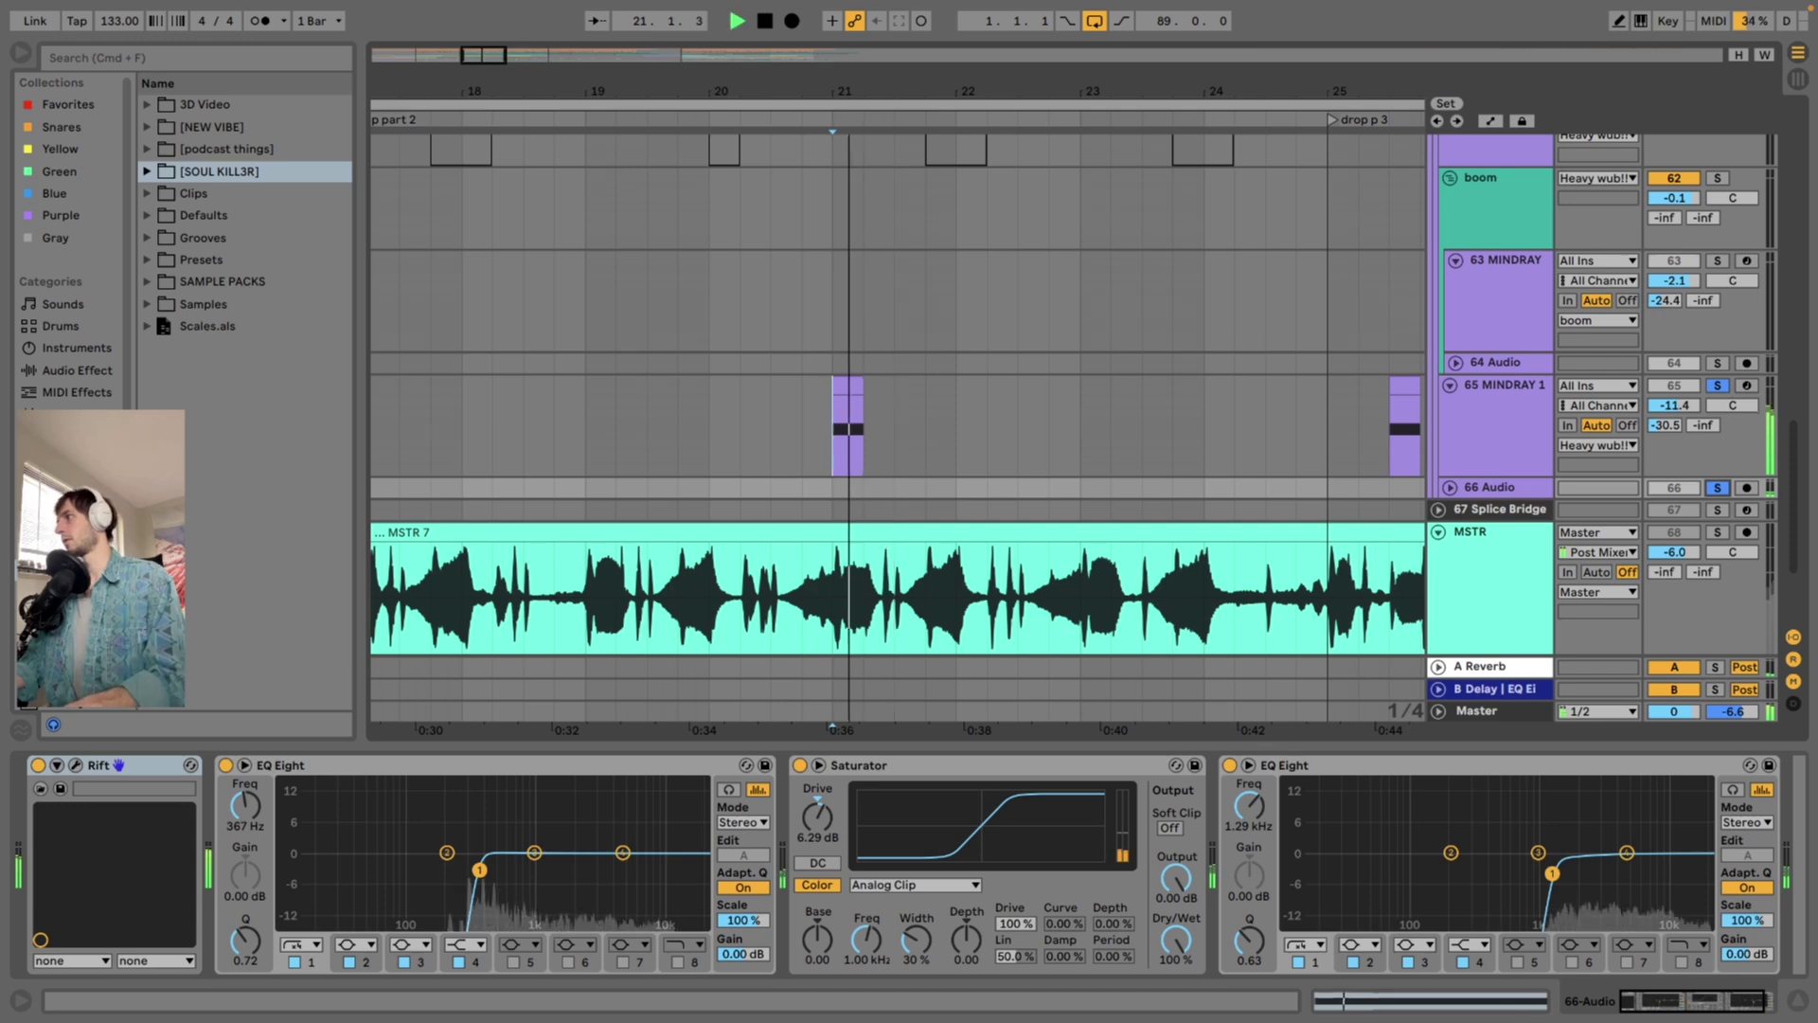
{"action": "key", "text": "space"}
{"action": "key", "text": "space"}
{"action": "left_click", "coordinate": [1718, 487]}
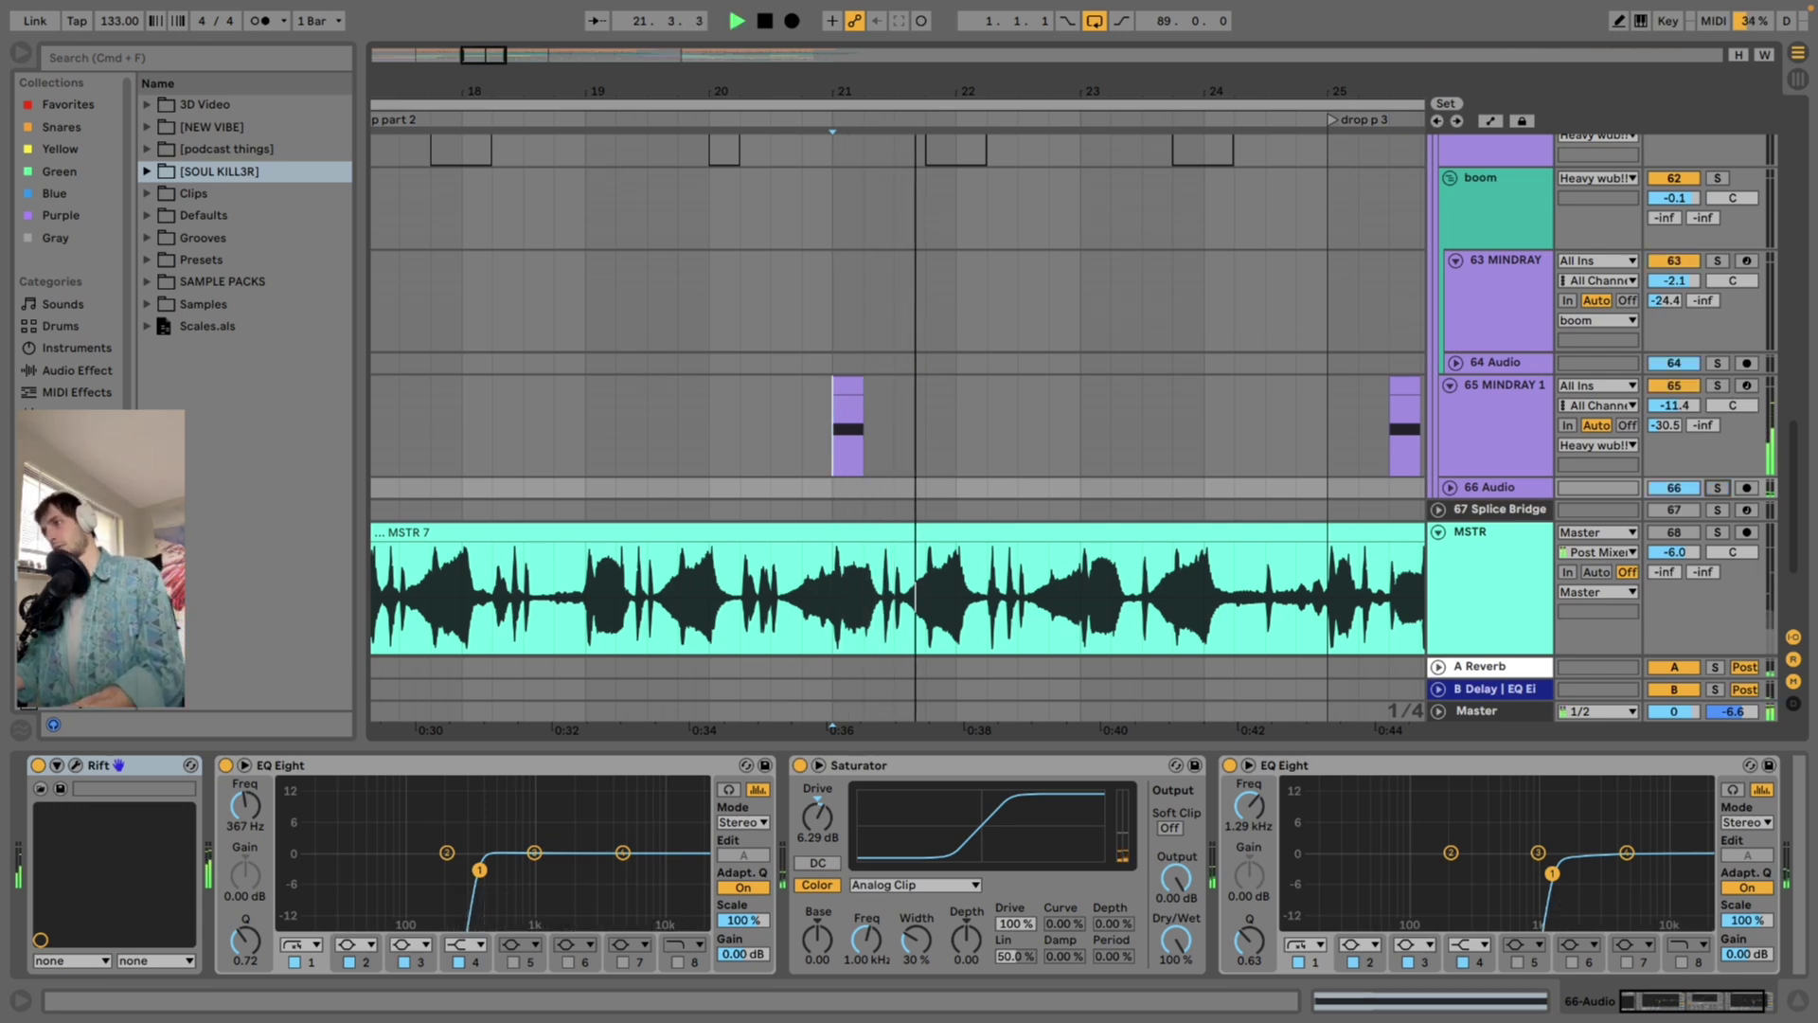
Play the full mix on to bar 26 while looking over the Heavy wub!!!! tracks across the drop sections, and stop playback
{"action": "scroll", "coordinate": [898, 426], "scroll_direction": "down", "scroll_amount": 3}
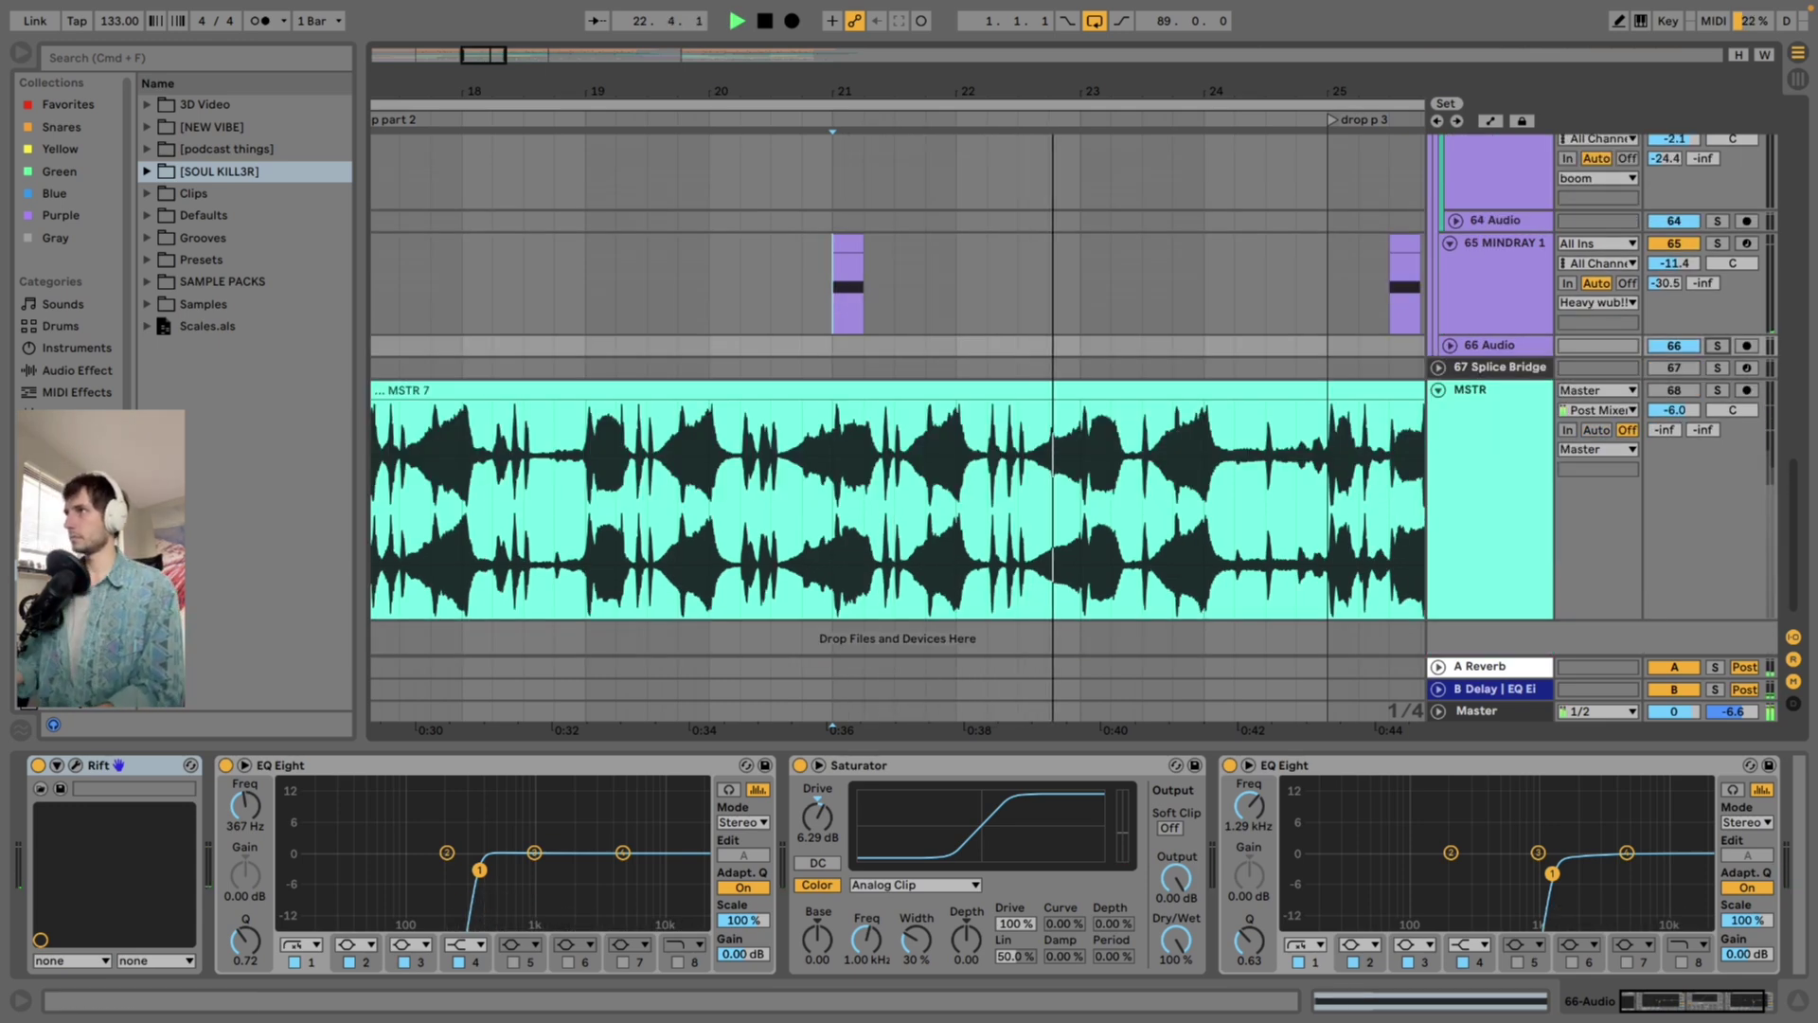
{"action": "scroll", "coordinate": [739, 426], "scroll_direction": "down", "scroll_amount": 5}
{"action": "scroll", "coordinate": [897, 426], "scroll_direction": "up", "scroll_amount": 10}
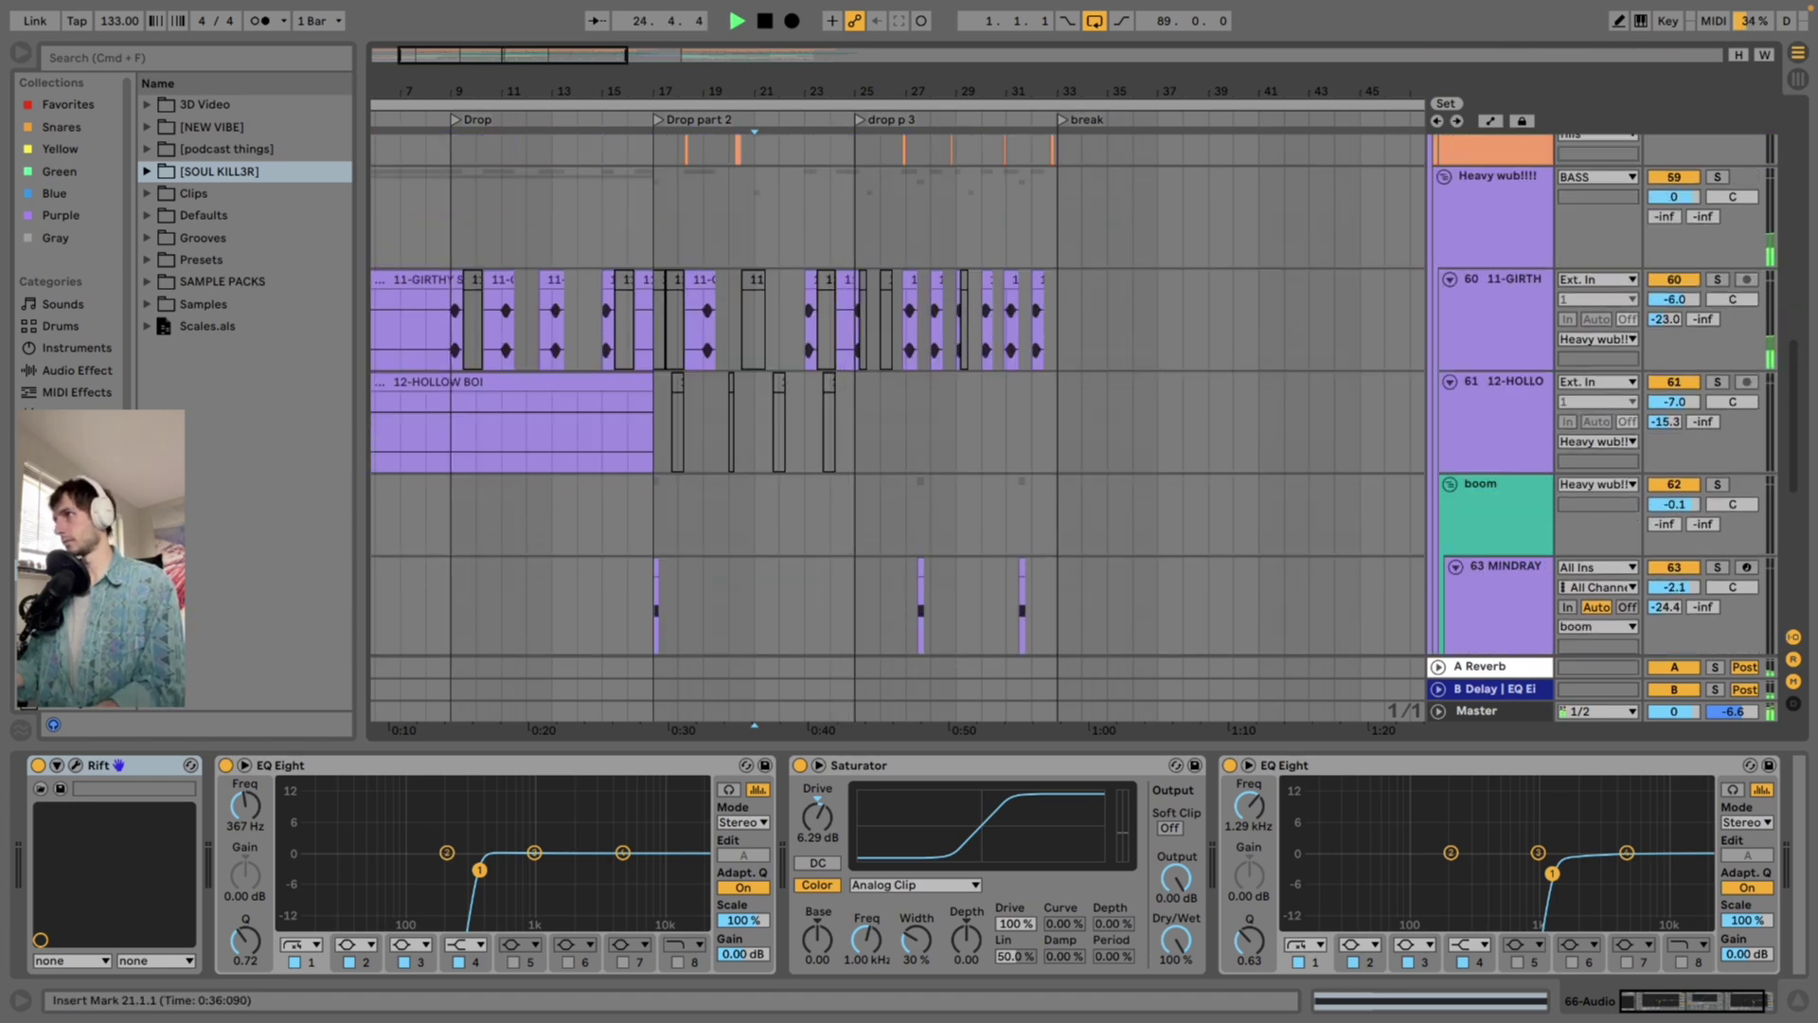
{"action": "scroll", "coordinate": [898, 426], "scroll_direction": "down", "scroll_amount": 3}
{"action": "scroll", "coordinate": [897, 426], "scroll_direction": "down", "scroll_amount": 4}
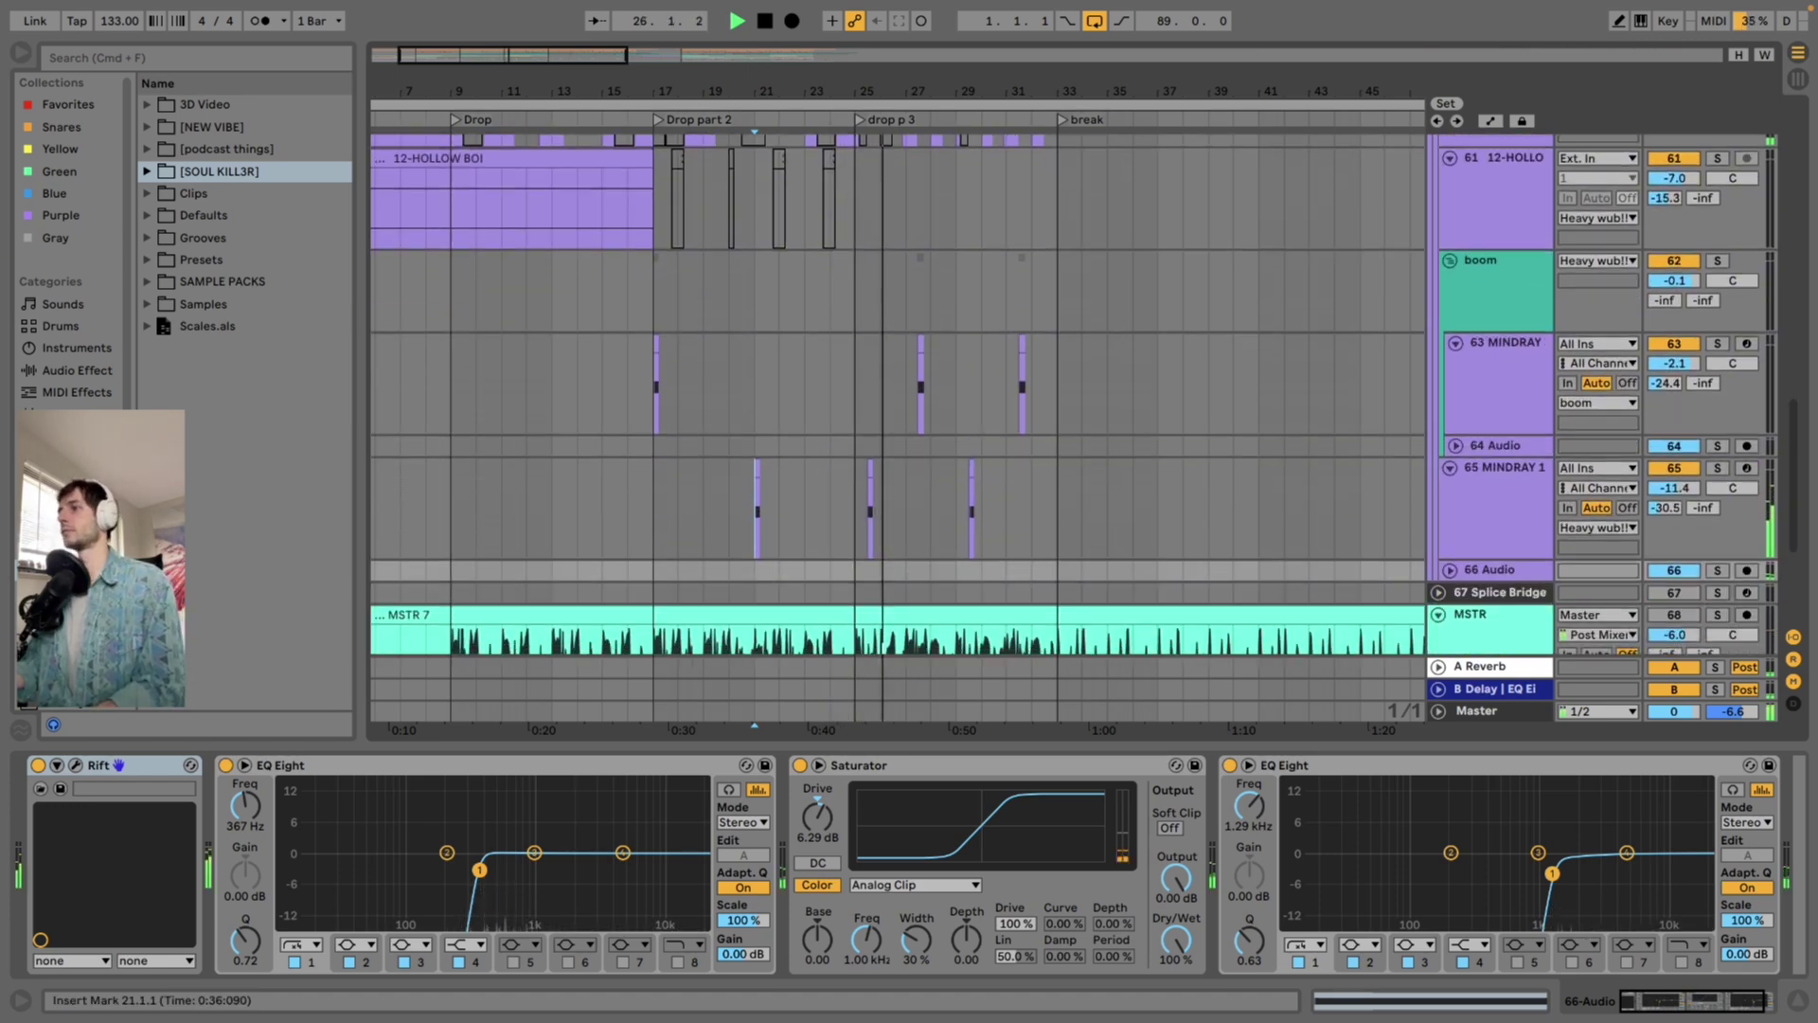
{"action": "key", "text": "space"}
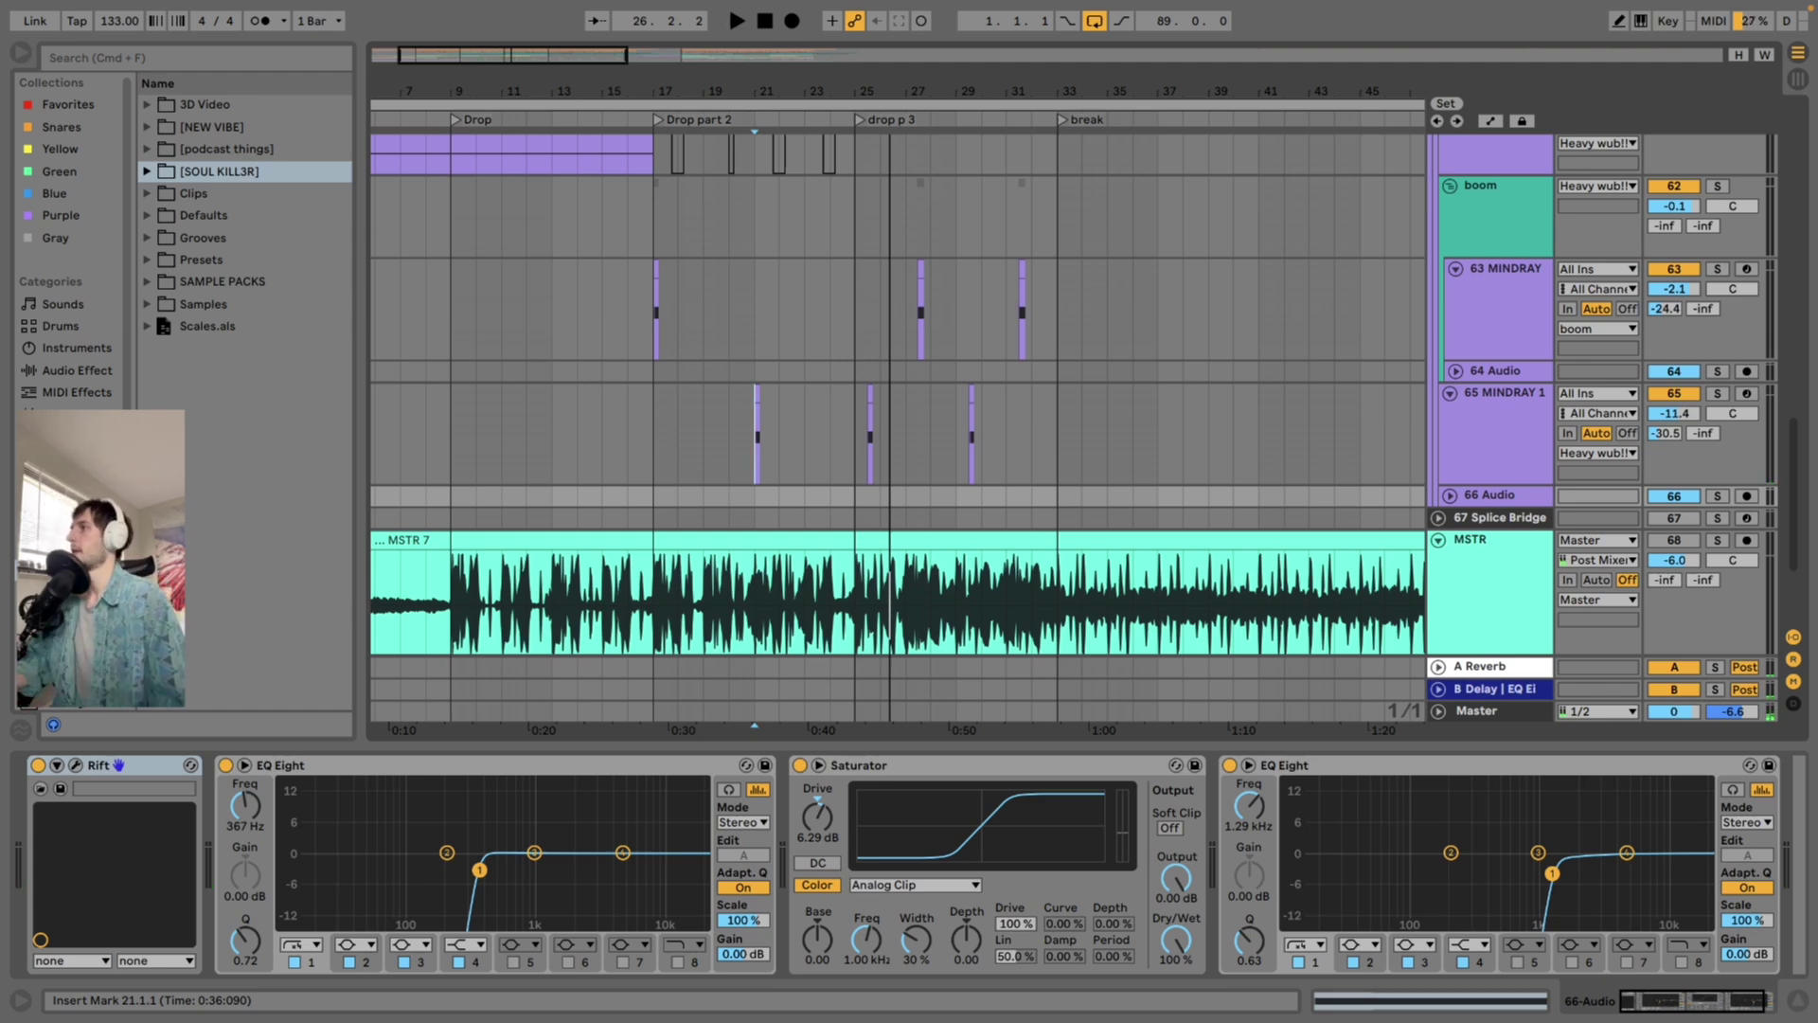
Collapse the BASS group and place the insert marker at 19.1.1 on the Vocals track
{"action": "scroll", "coordinate": [897, 398], "scroll_direction": "up", "scroll_amount": 15}
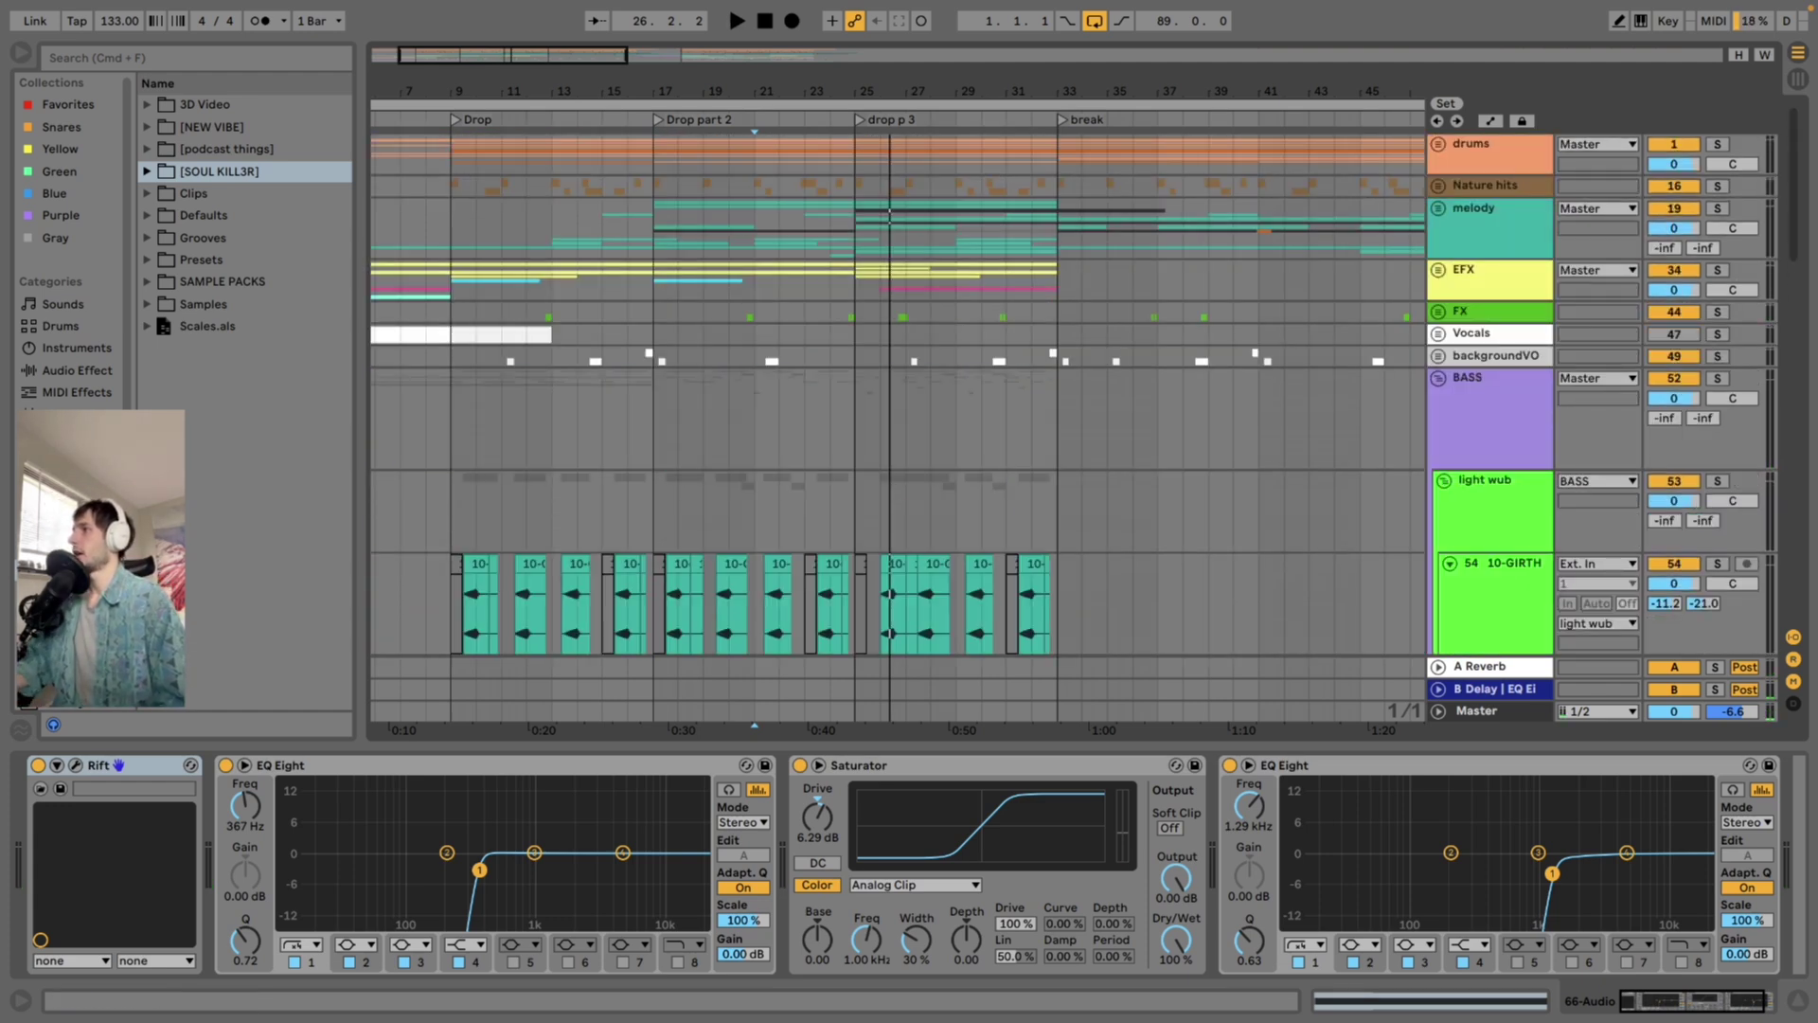
{"action": "left_click", "coordinate": [1438, 378]}
{"action": "left_click", "coordinate": [703, 334]}
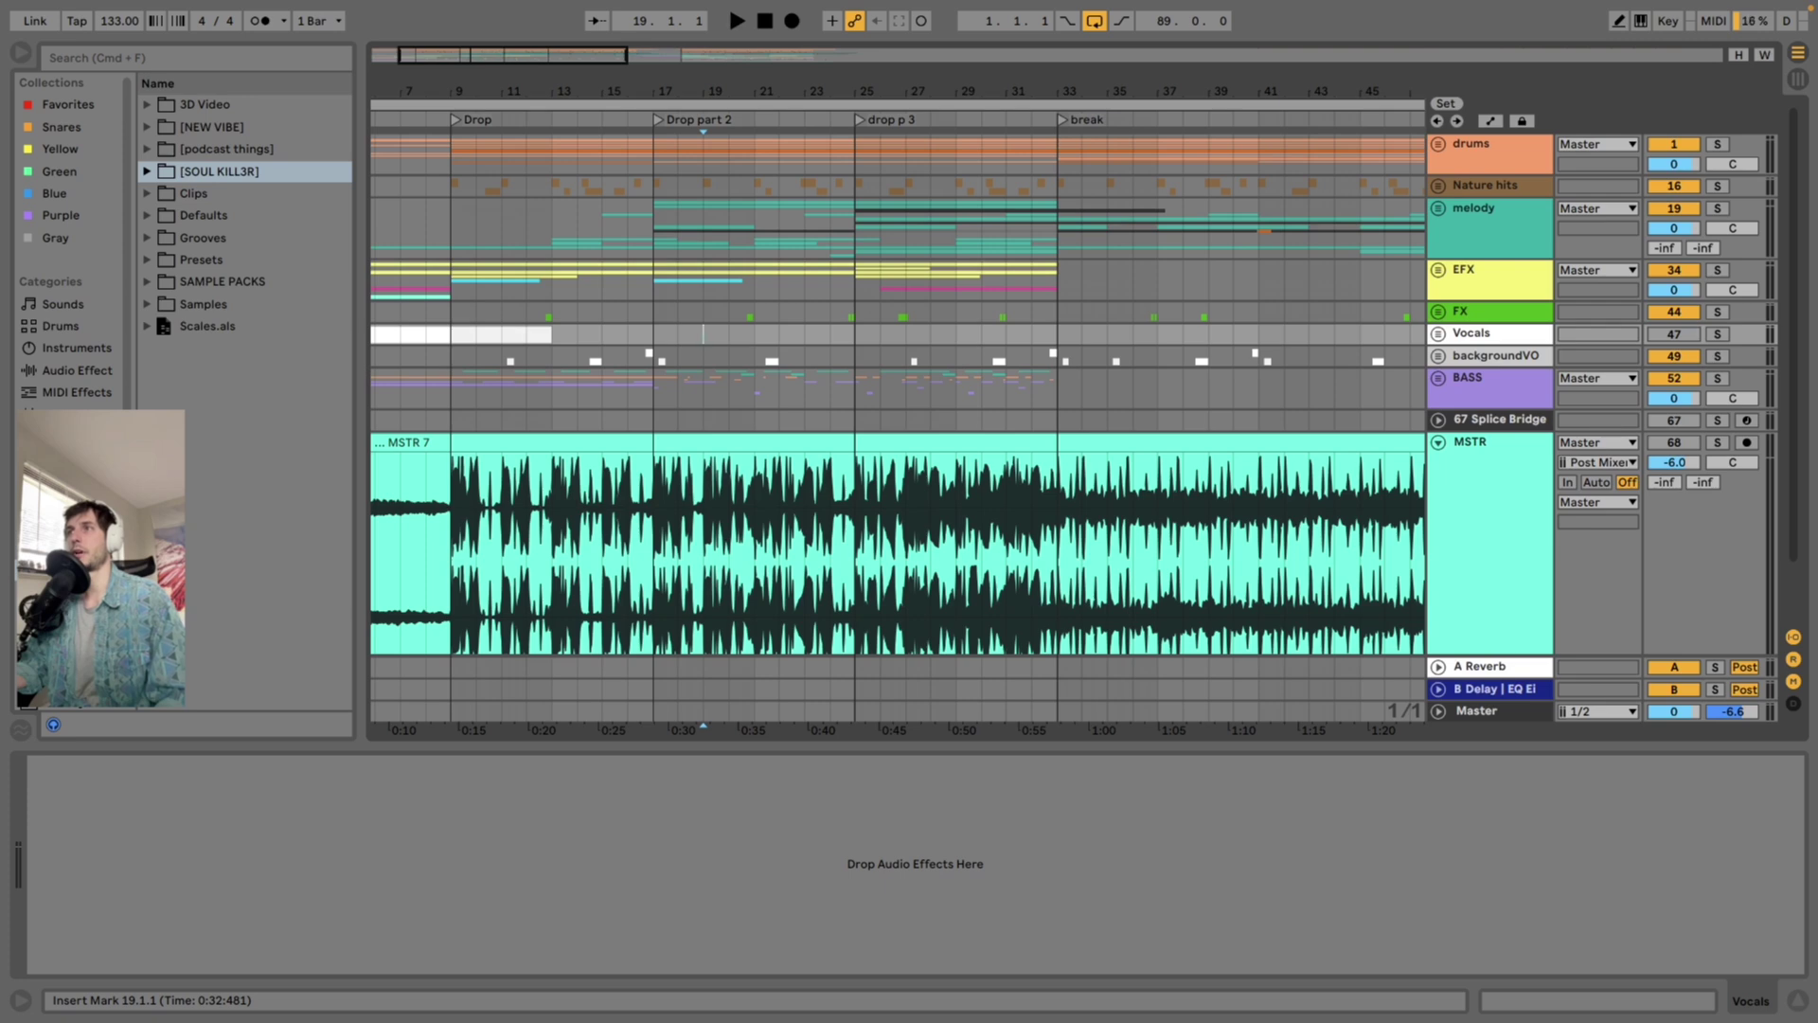
Highlight 9.1.1 to 34.1.1 across the drums, Nature hits and melody groups, and clear the selection at 29.1.1 on the EFX group
{"action": "left_click", "coordinate": [653, 228]}
{"action": "left_click_drag", "start_coordinate": [654, 228], "coordinate": [880, 228]}
{"action": "left_click_drag", "start_coordinate": [655, 156], "coordinate": [678, 156]}
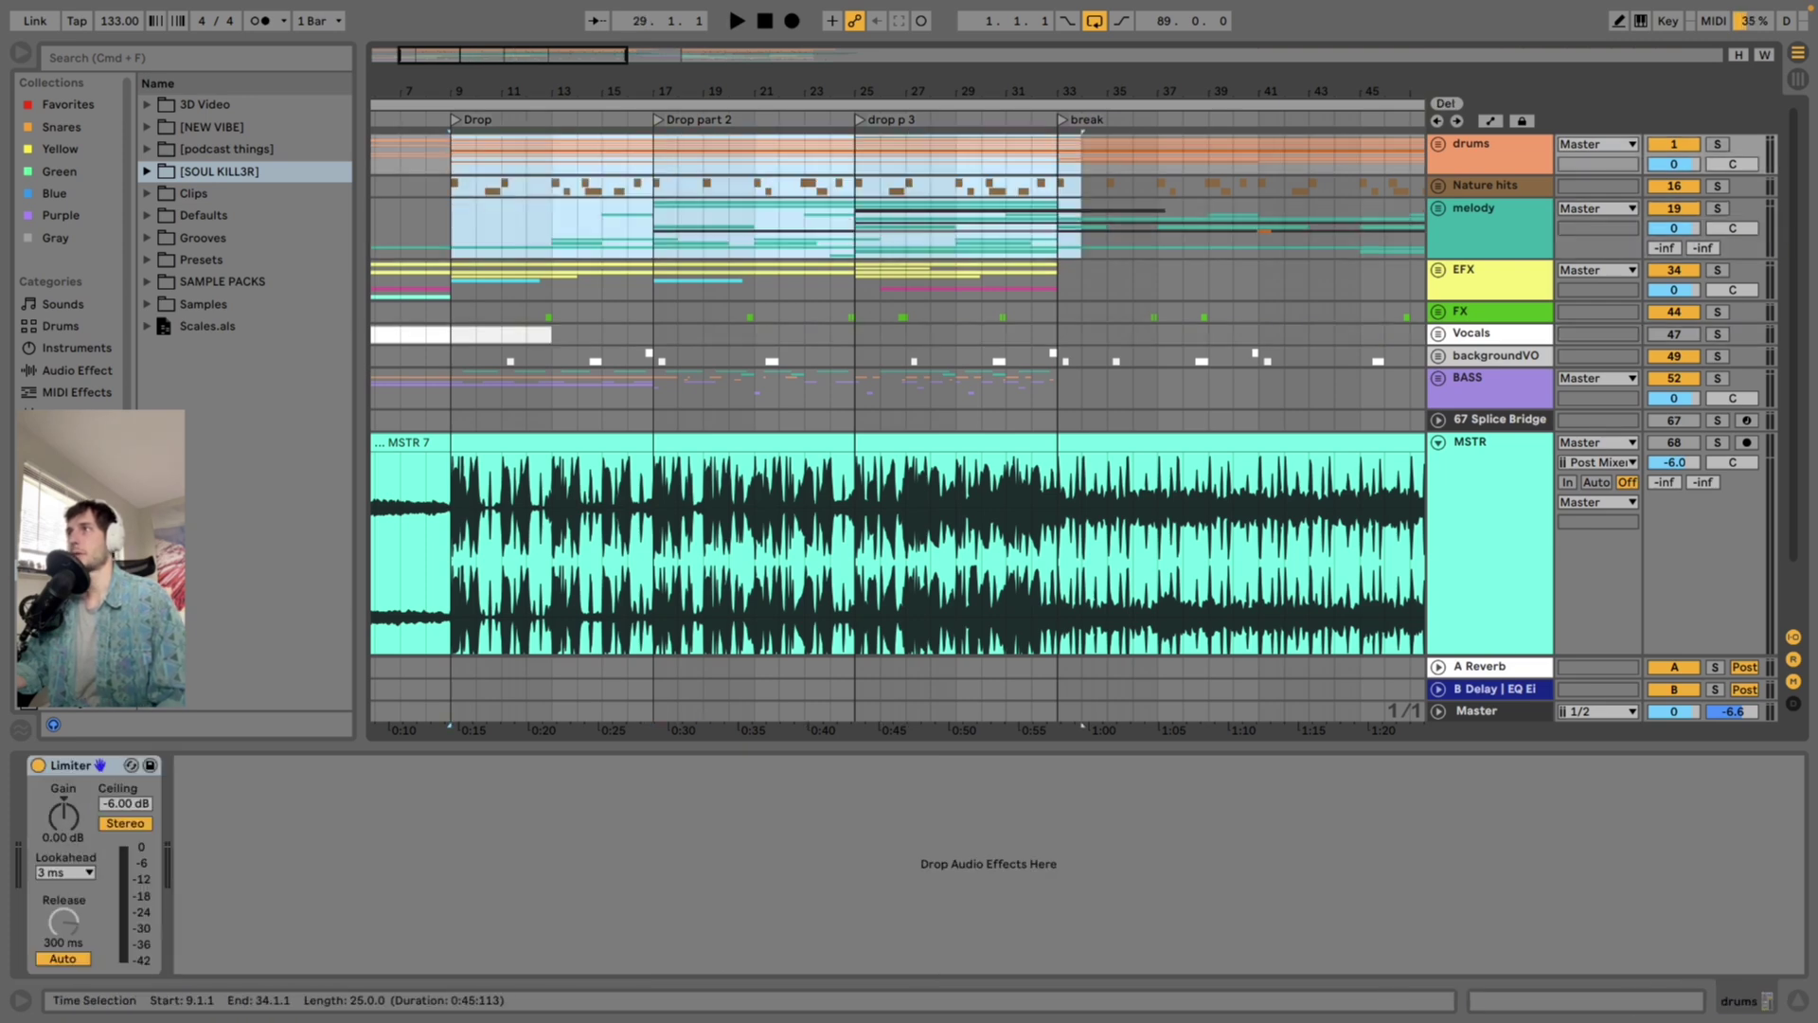
{"action": "left_click", "coordinate": [956, 281]}
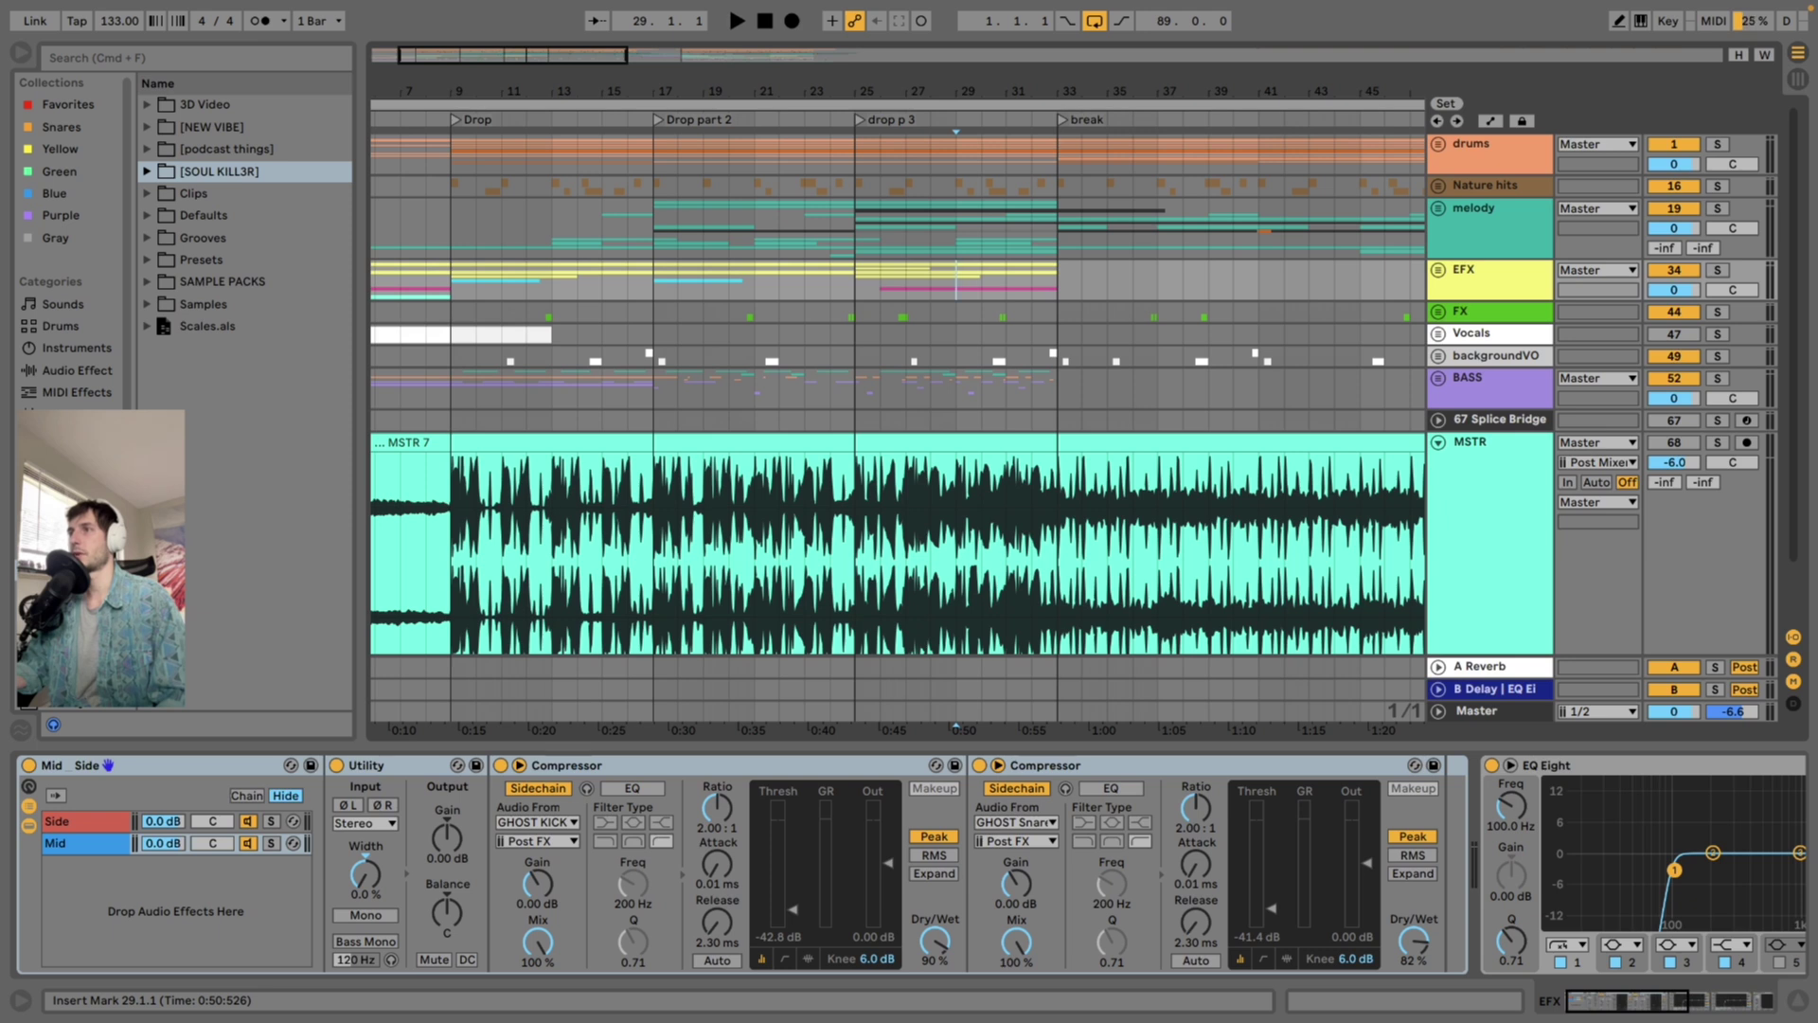
Highlight drop part 2 and drop p 3 on the BASS group, placing the insert marker at 19.1.1, 25.1.1 and 31.1.1
{"action": "left_click_drag", "start_coordinate": [653, 388], "coordinate": [906, 388]}
{"action": "left_click", "coordinate": [704, 388]}
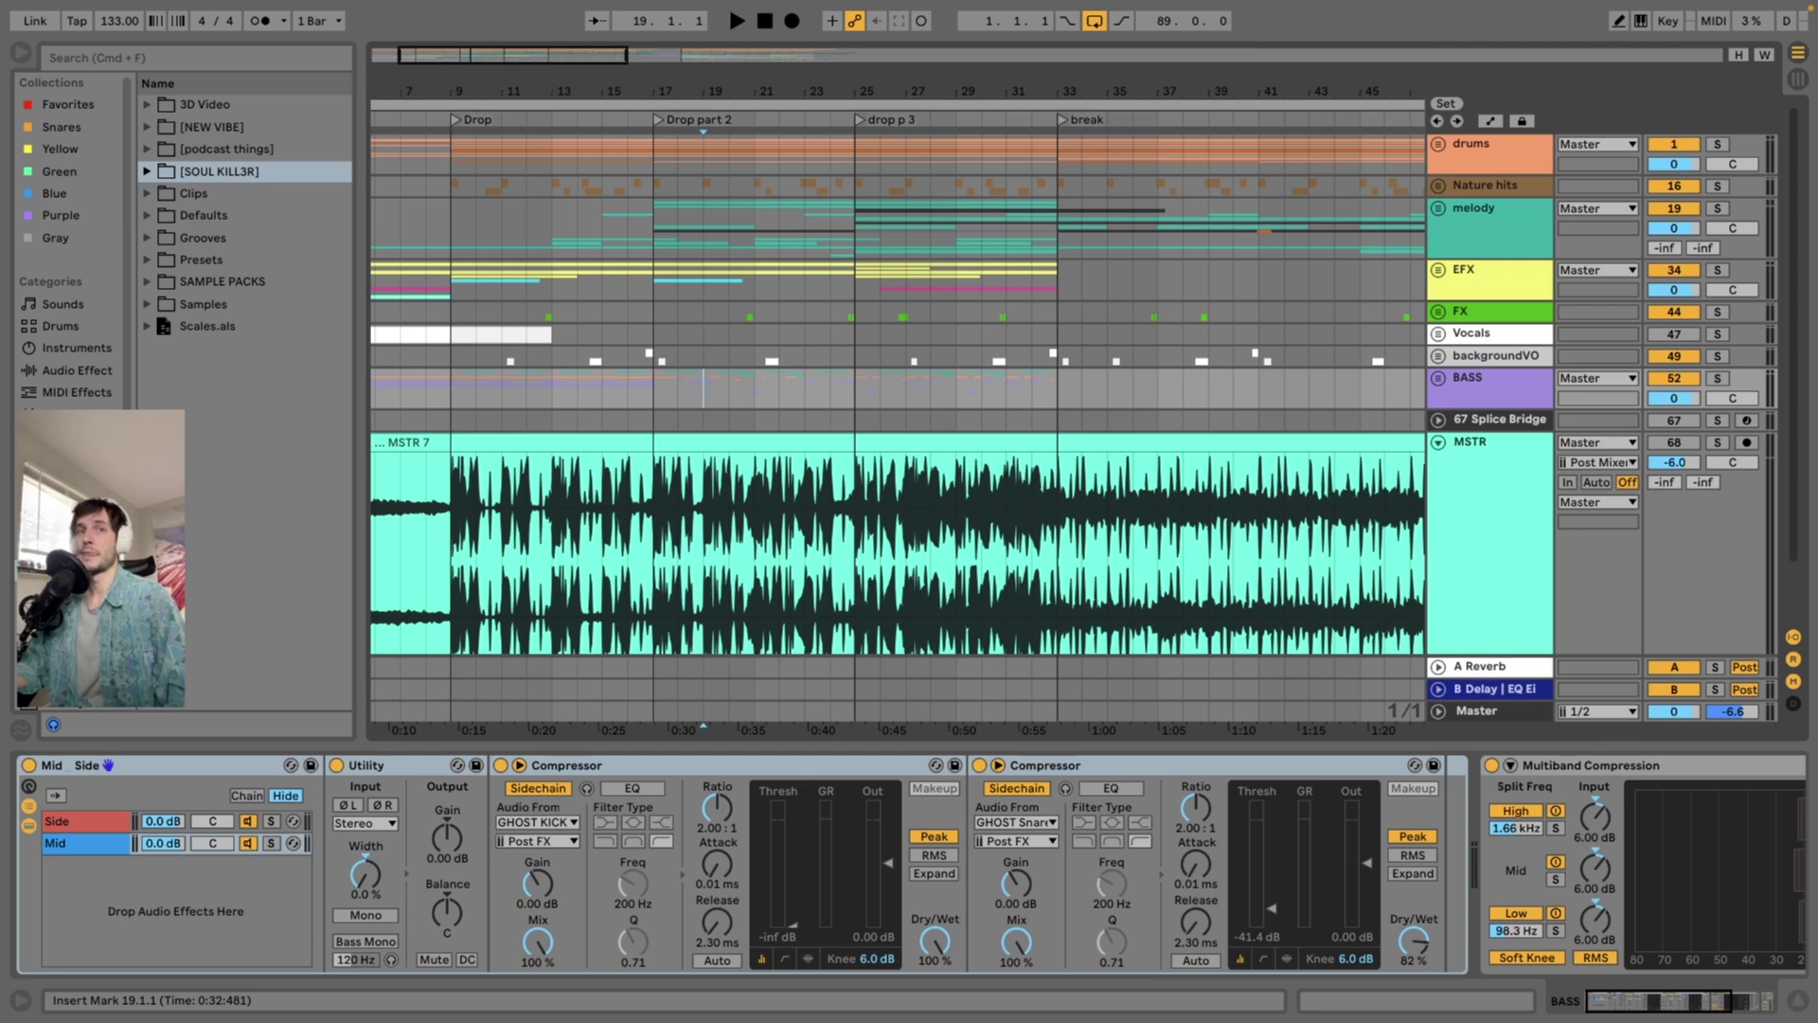
{"action": "scroll", "coordinate": [898, 398], "scroll_direction": "down", "scroll_amount": 3}
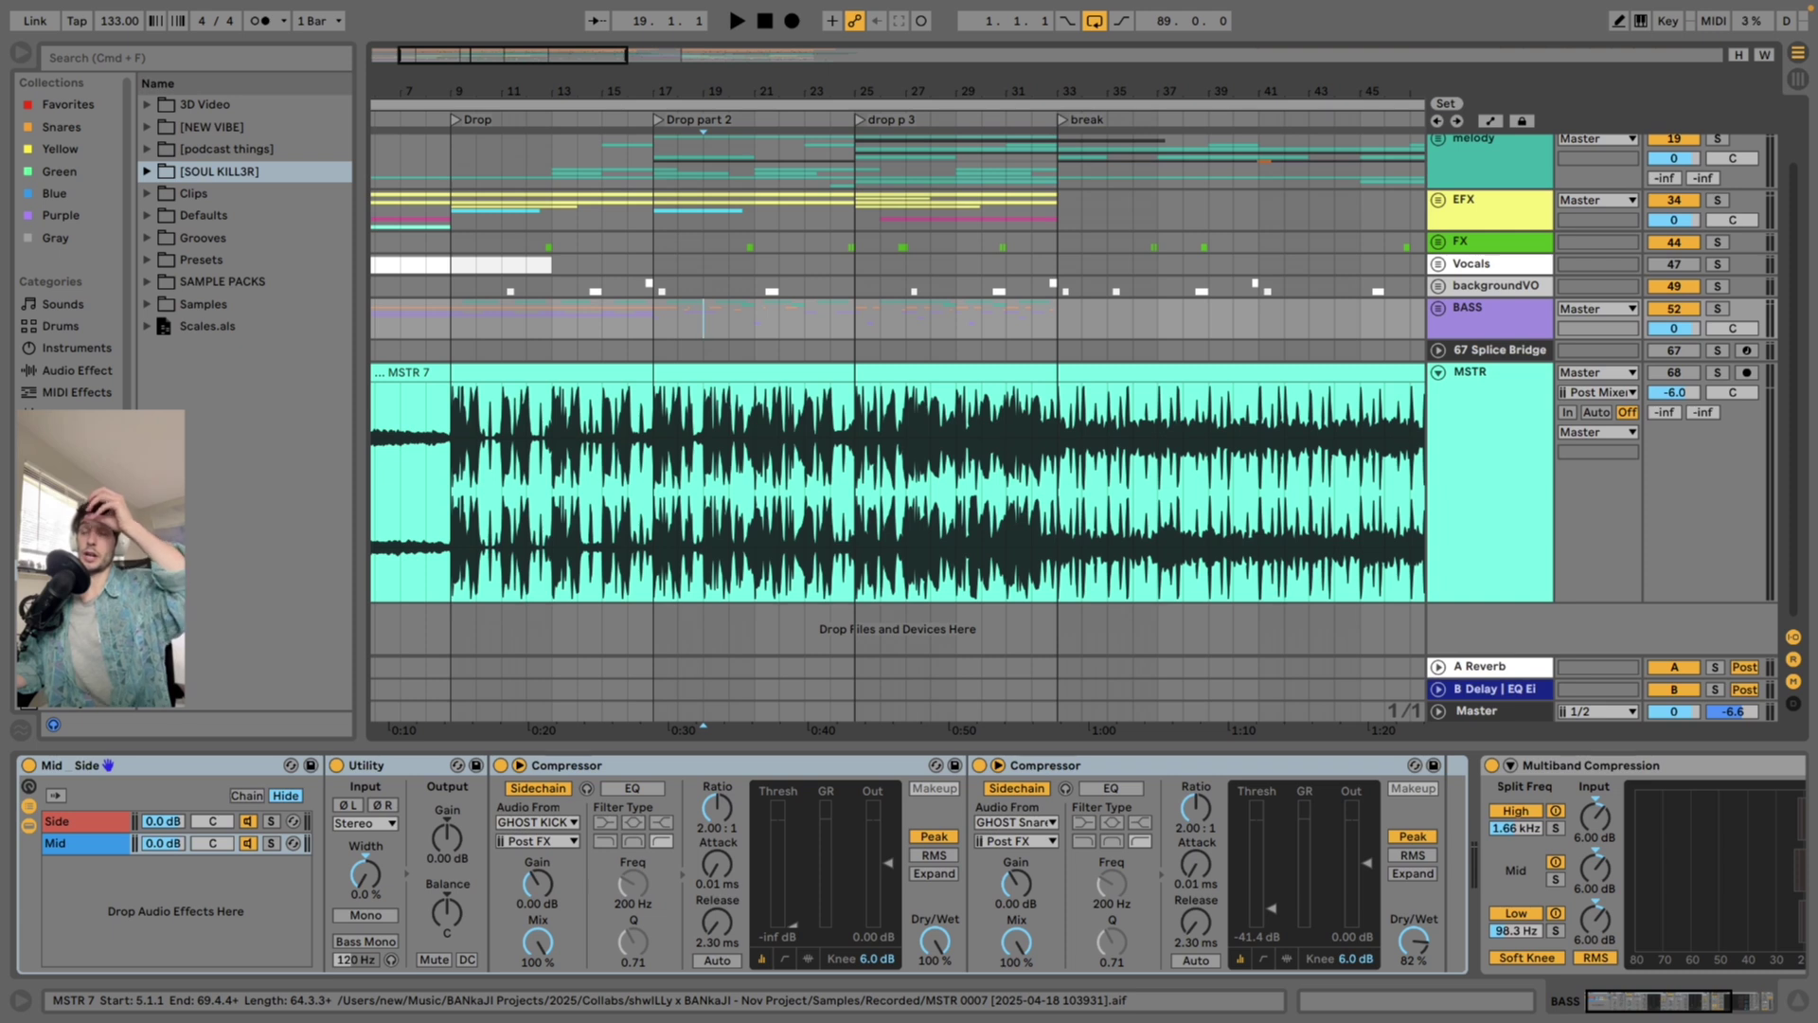
{"action": "left_click", "coordinate": [855, 320]}
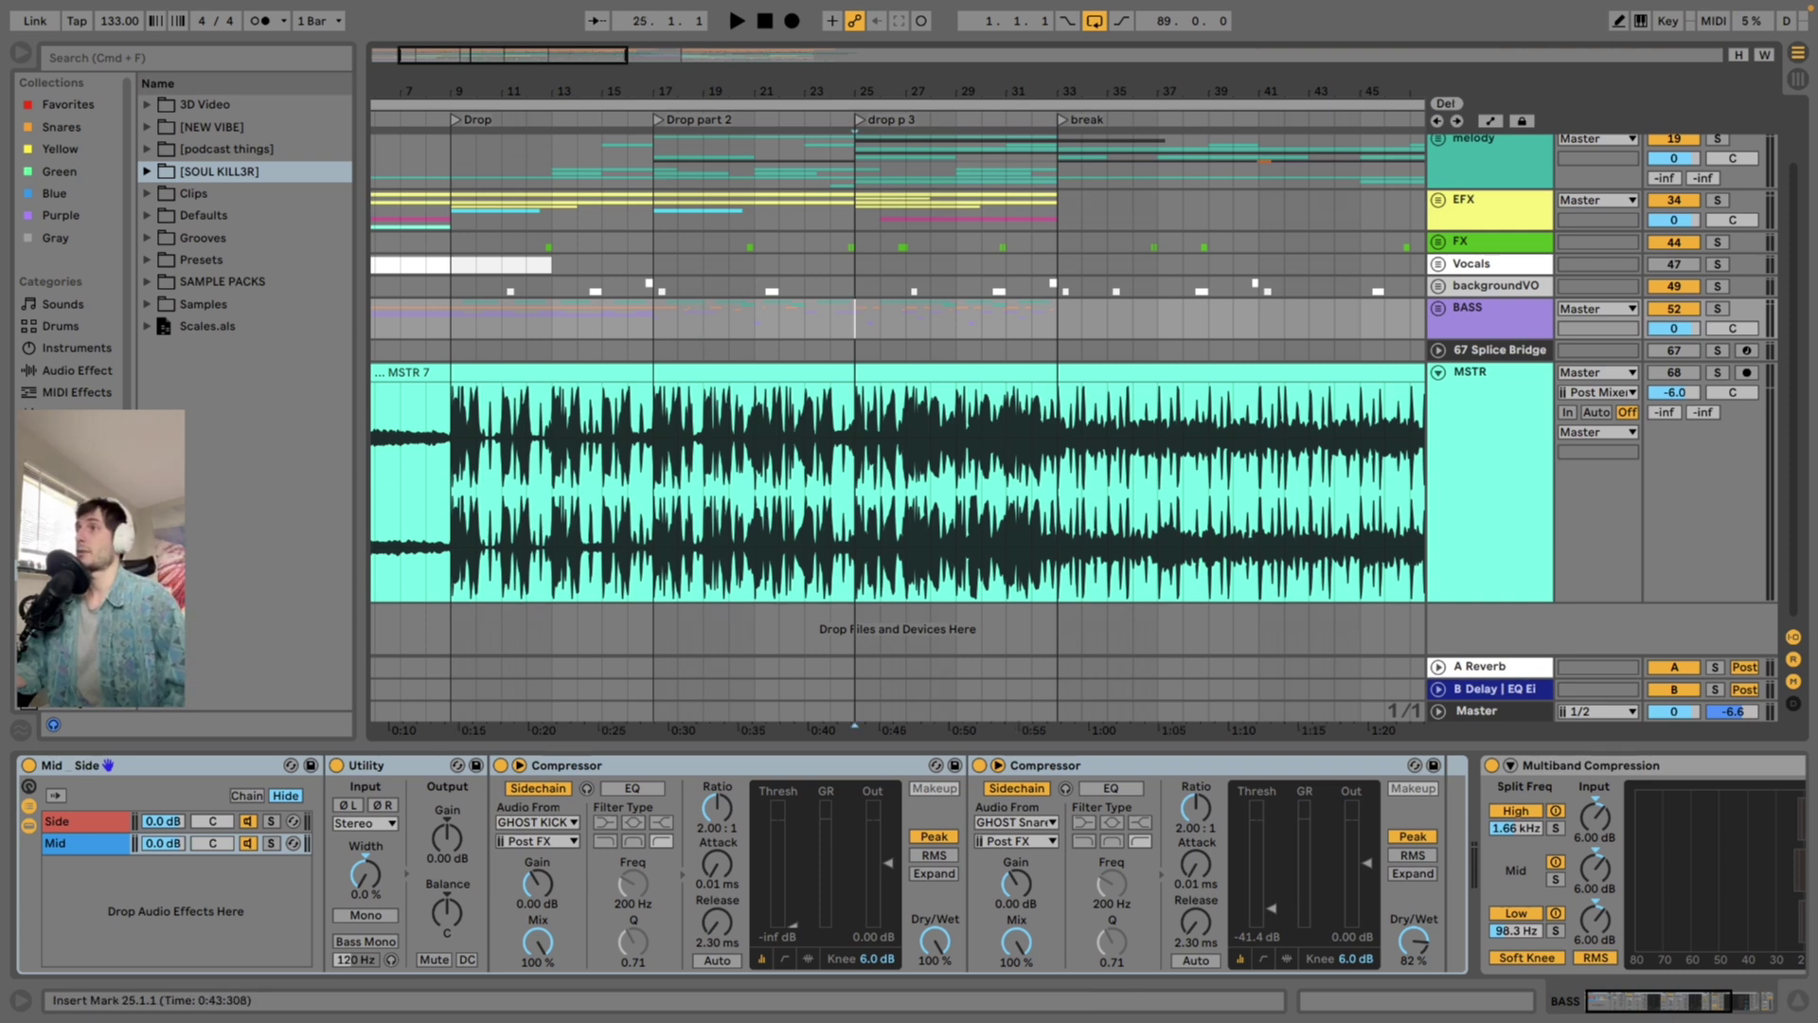
{"action": "left_click_drag", "start_coordinate": [855, 320], "coordinate": [1058, 320]}
{"action": "left_click", "coordinate": [1006, 320]}
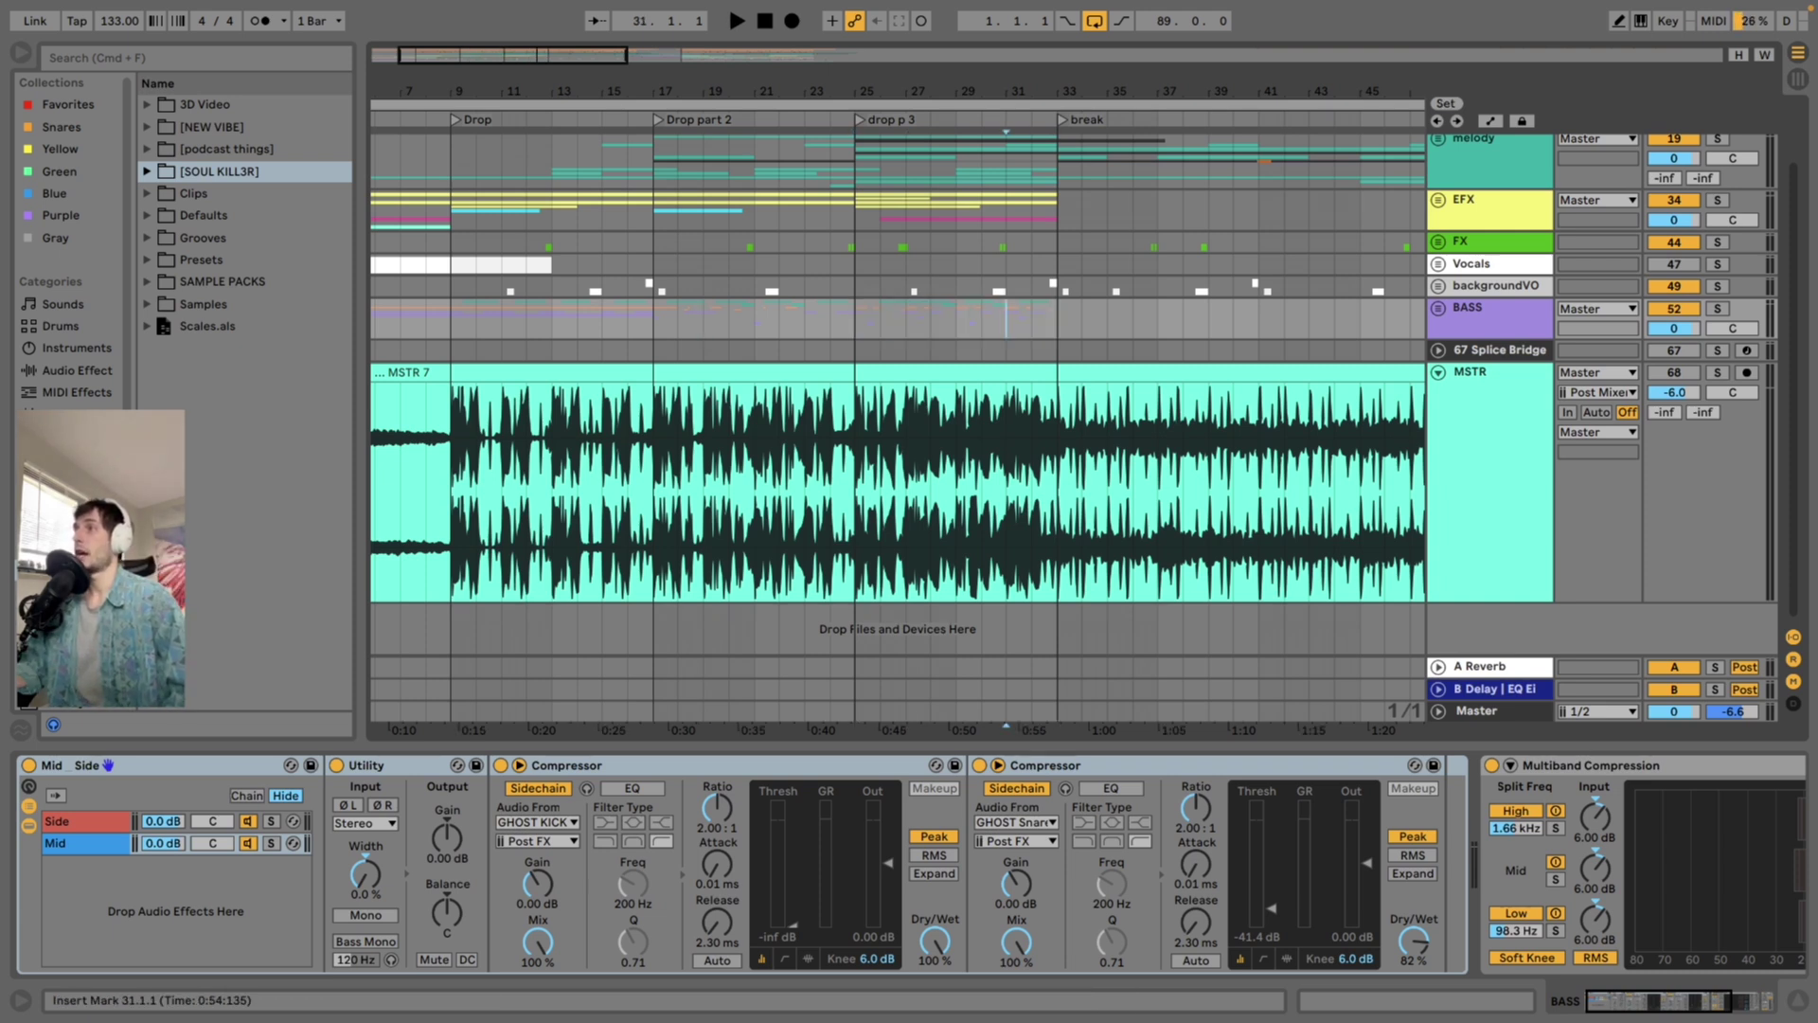